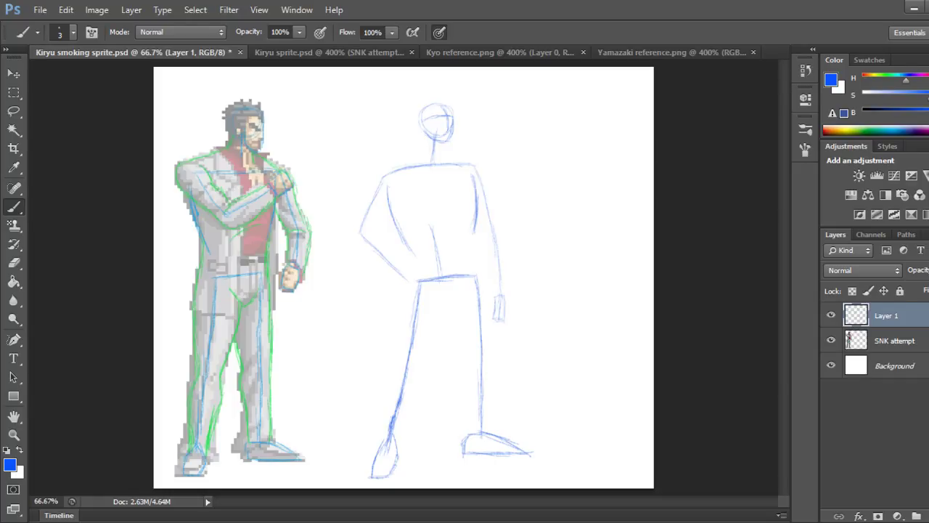
Set the brush colour to bright green and check the sketch with the SNK attempt layer briefly hidden.
key("ctrl+plus")
key("ctrl+minus")
left_click_drag(905, 80, 889, 80)
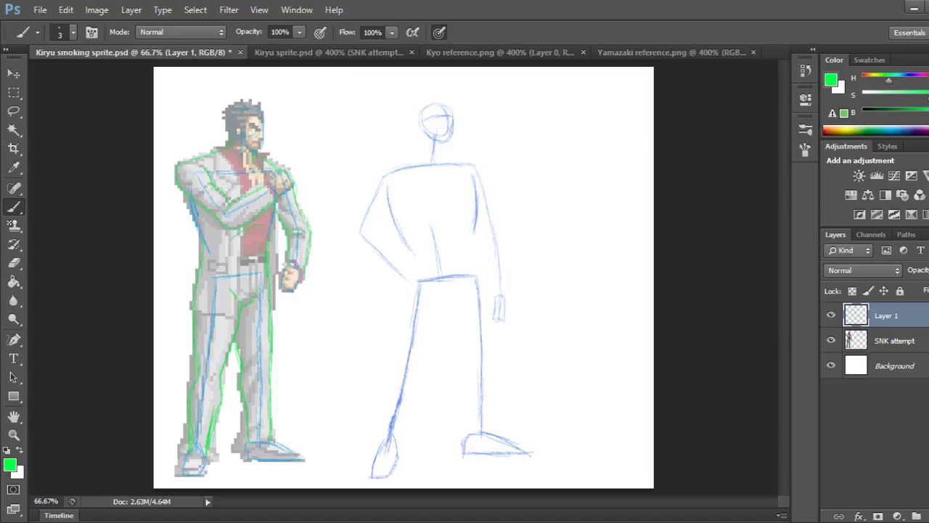
key("ctrl+plus")
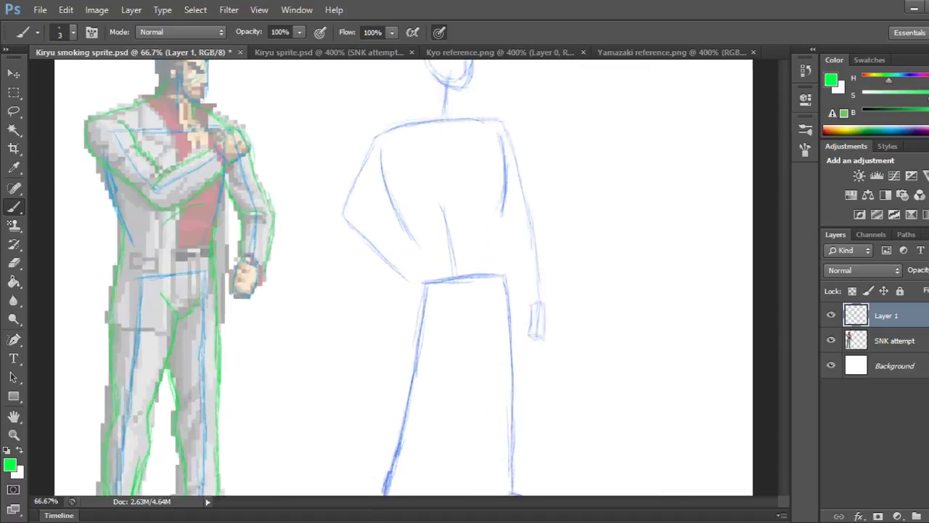
left_click_drag(495, 501, 475, 501)
scroll(443, 276, "up", 3)
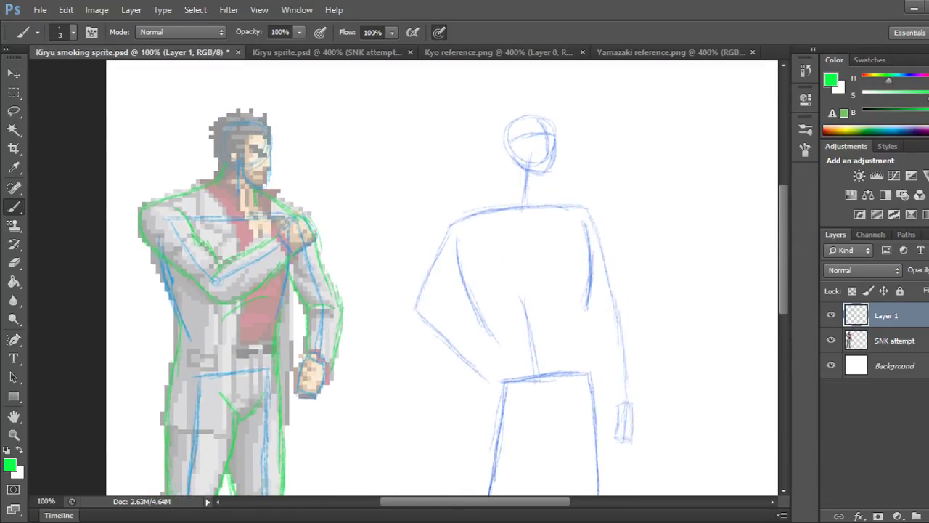
left_click(831, 340)
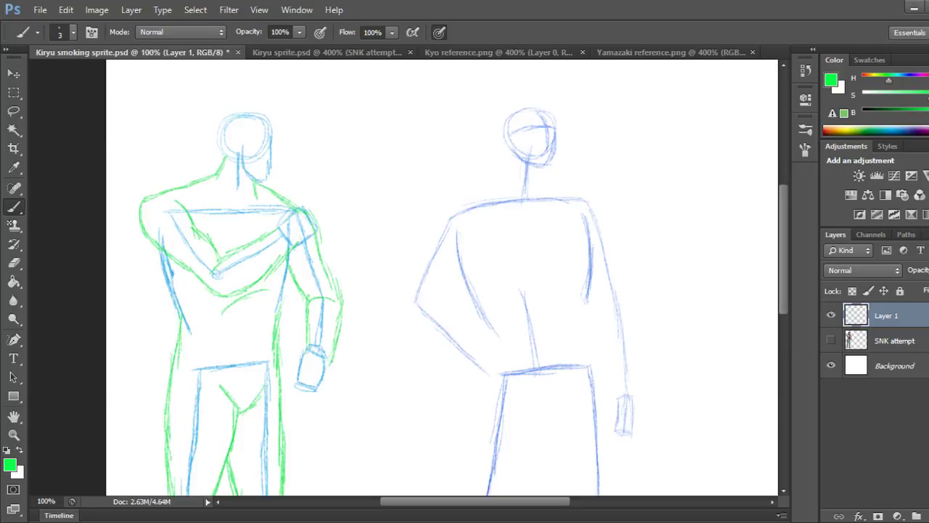
left_click(831, 340)
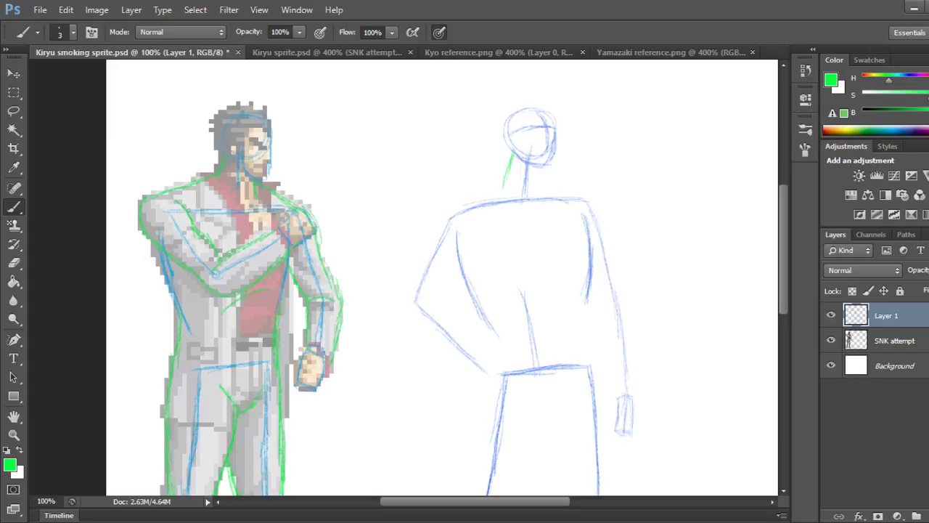
Sketch the neck sides, both shoulders and the hanging upper arm's outer contour in green around the blue stick figure.
left_click_drag(493, 178, 461, 191)
left_click_drag(440, 197, 421, 243)
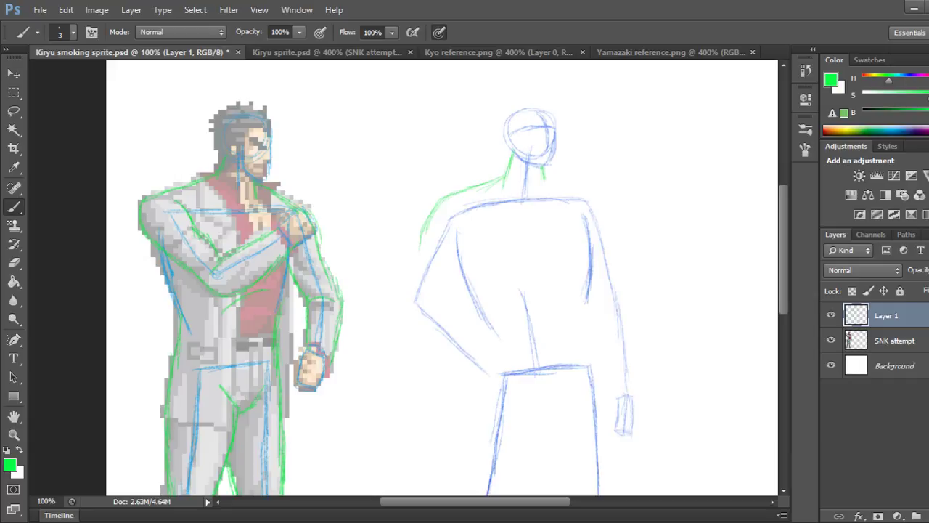
left_click_drag(545, 163, 546, 175)
left_click_drag(548, 176, 581, 188)
mouse_move(587, 187)
left_mouse_down()
mouse_move(610, 216)
mouse_move(628, 297)
mouse_move(625, 290)
left_mouse_up()
left_click_drag(624, 277, 629, 298)
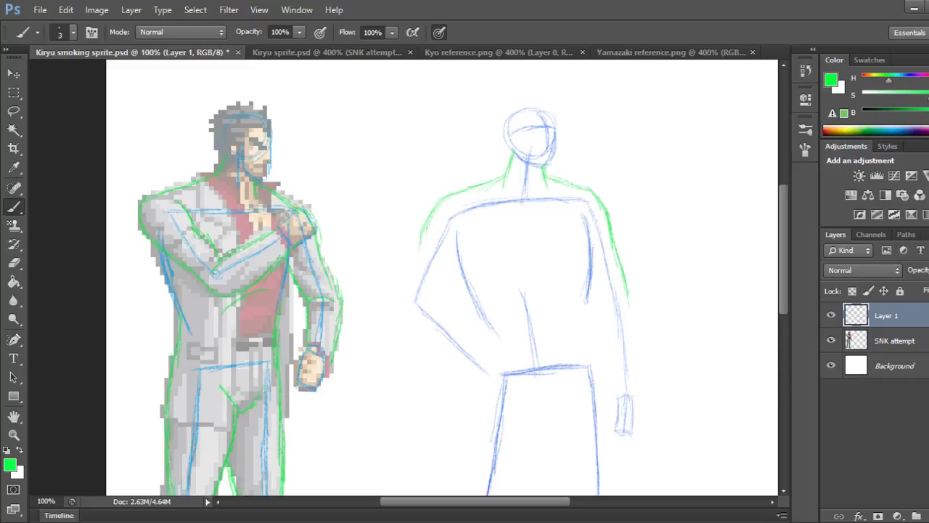
Sketch the inner and outer contours of the stick figure's bent arm in green, from the shoulder to the wrist.
mouse_move(473, 223)
left_mouse_down()
mouse_move(454, 255)
mouse_move(474, 224)
mouse_move(442, 288)
left_mouse_up()
mouse_move(421, 237)
left_mouse_down()
mouse_move(400, 308)
mouse_move(479, 376)
left_mouse_up()
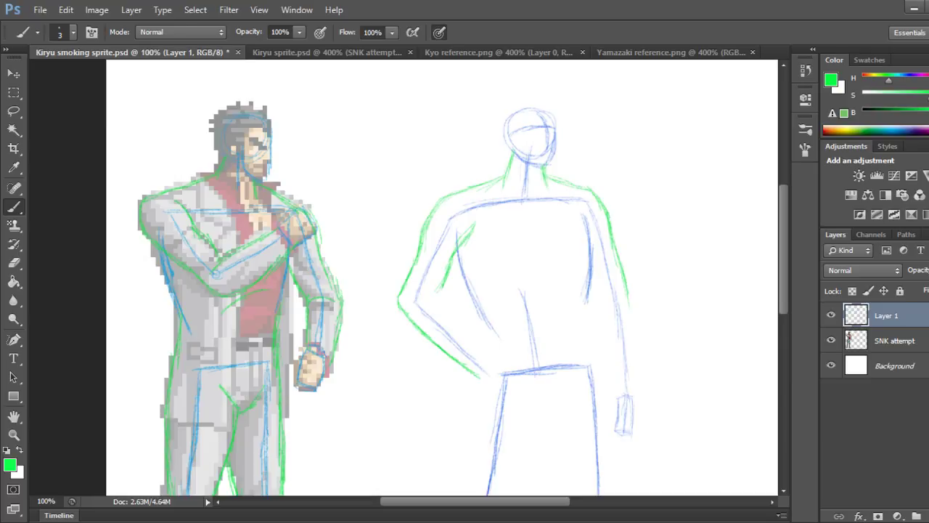
mouse_move(422, 295)
left_mouse_down()
mouse_move(445, 293)
mouse_move(491, 355)
left_mouse_up()
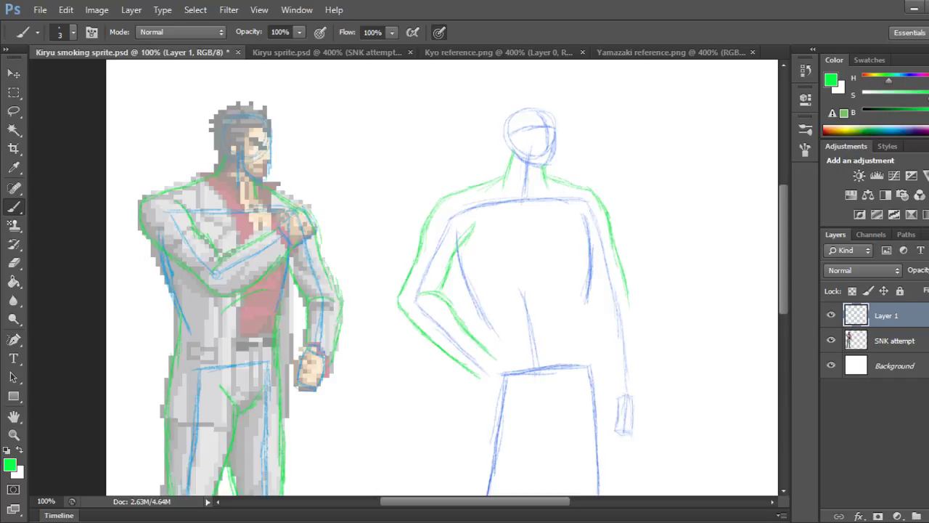
Sketch both sides of the hanging arm's forearm in green, from the elbow down to the hand block.
left_click_drag(378, 344, 339, 345)
scroll(435, 276, "left", 1)
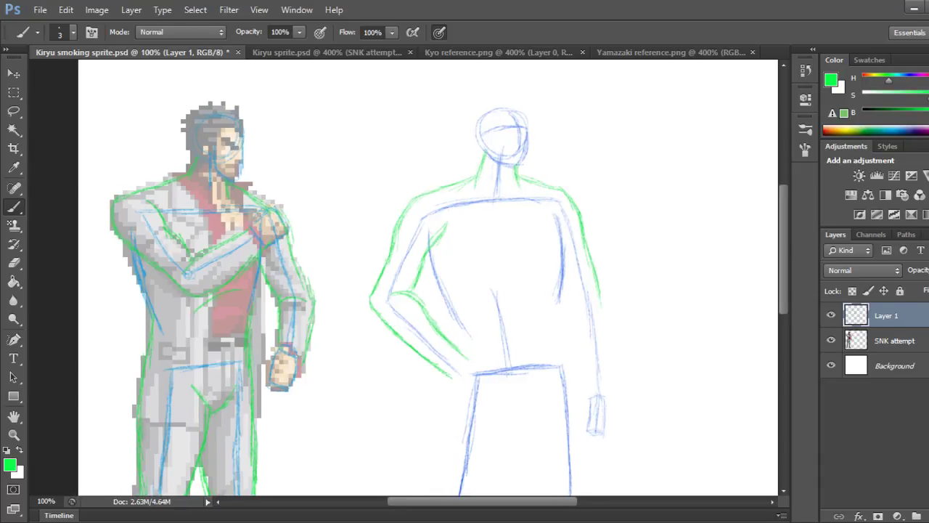
scroll(435, 276, "right", 2)
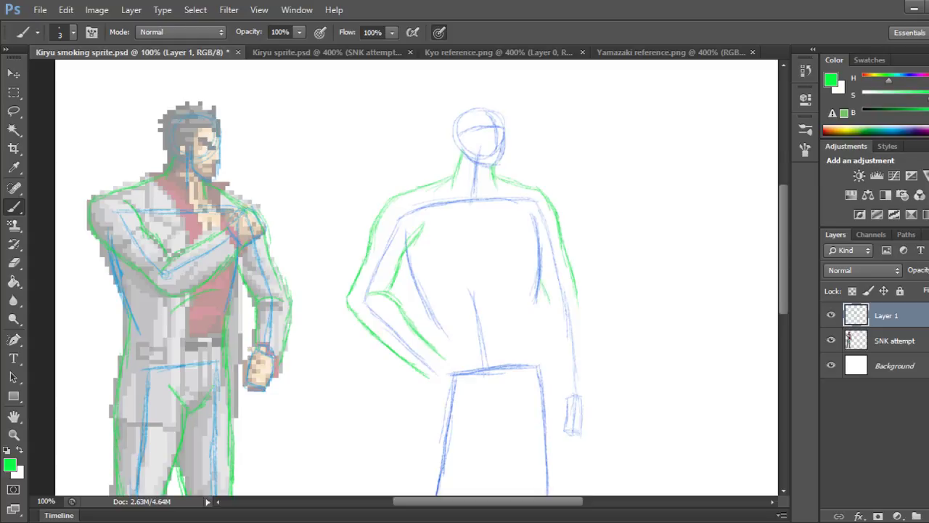
mouse_move(551, 297)
left_mouse_down()
mouse_move(565, 379)
mouse_move(560, 366)
left_mouse_up()
left_click_drag(560, 368, 565, 387)
left_click_drag(578, 297, 586, 384)
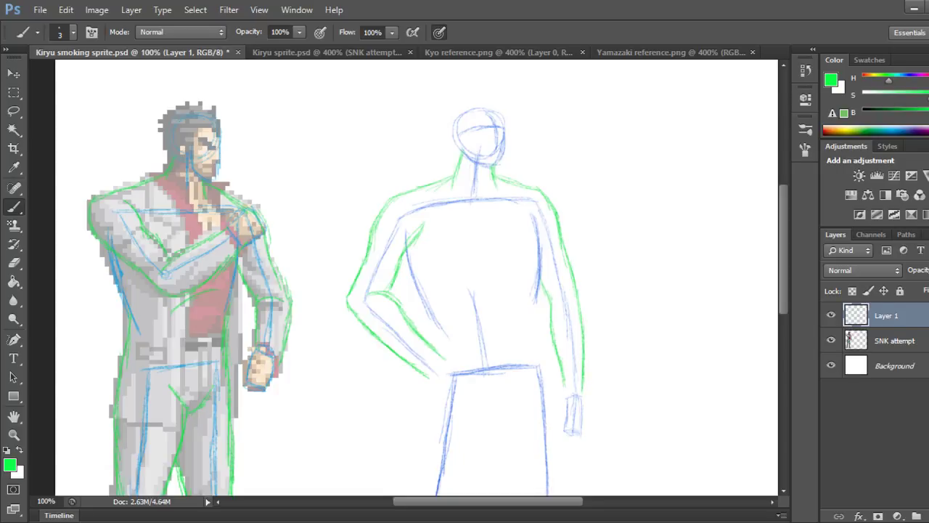
Sketch the waist and hip contour on the bent-arm side of the figure in green.
scroll(417, 278, "down", 5)
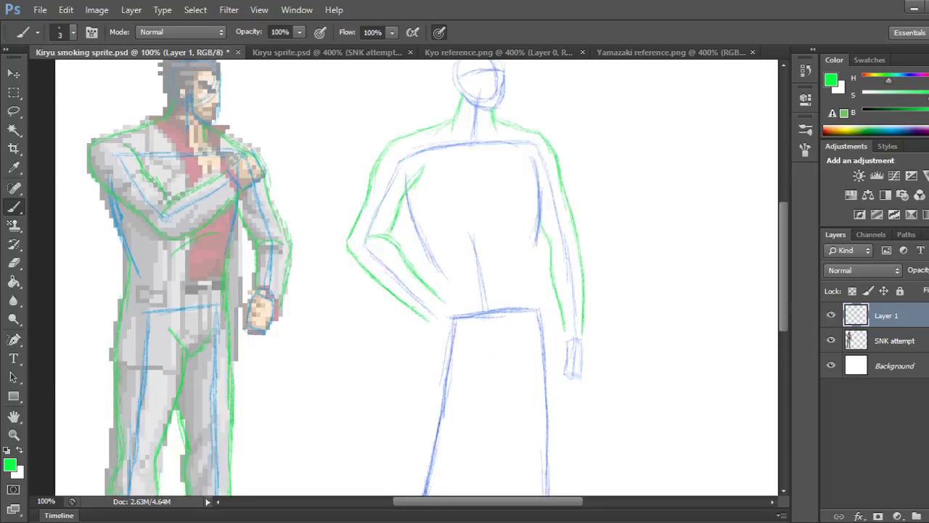
scroll(417, 277, "up", 2)
scroll(416, 277, "down", 2)
scroll(417, 277, "up", 1)
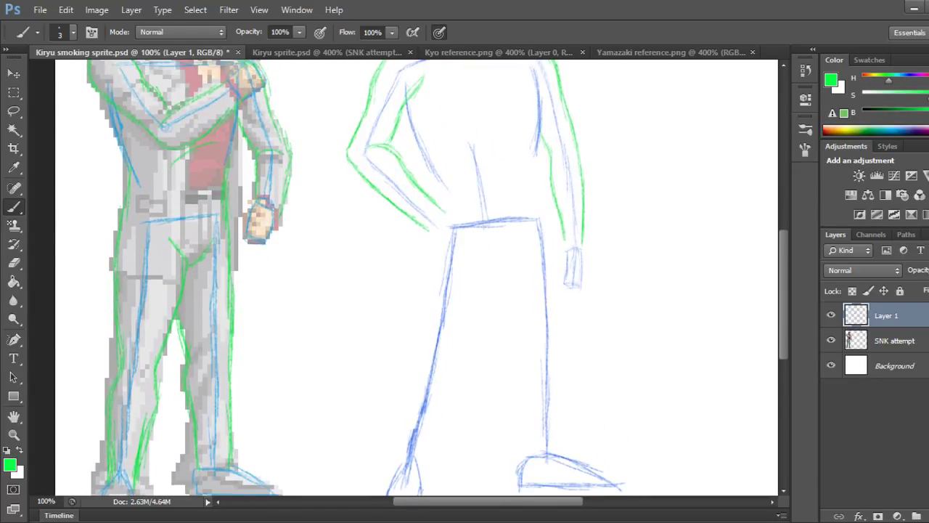
left_click_drag(438, 174, 425, 259)
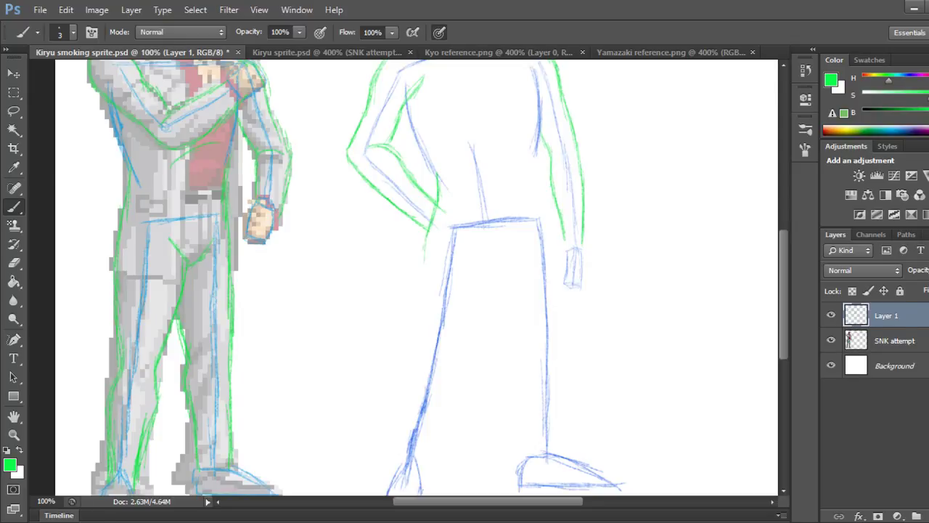
Mark the crotch lines below the pelvis in green and erase the excess stroke there.
mouse_move(488, 254)
left_mouse_down()
mouse_move(517, 235)
mouse_move(482, 269)
left_mouse_up()
mouse_move(479, 231)
left_mouse_down()
mouse_move(485, 277)
mouse_move(525, 246)
left_mouse_up()
key("e")
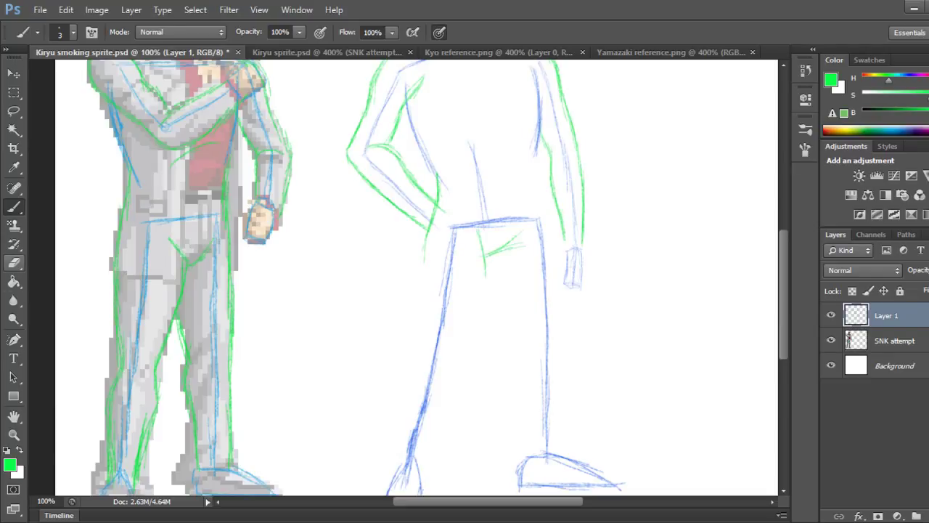
left_click_drag(516, 236, 498, 250)
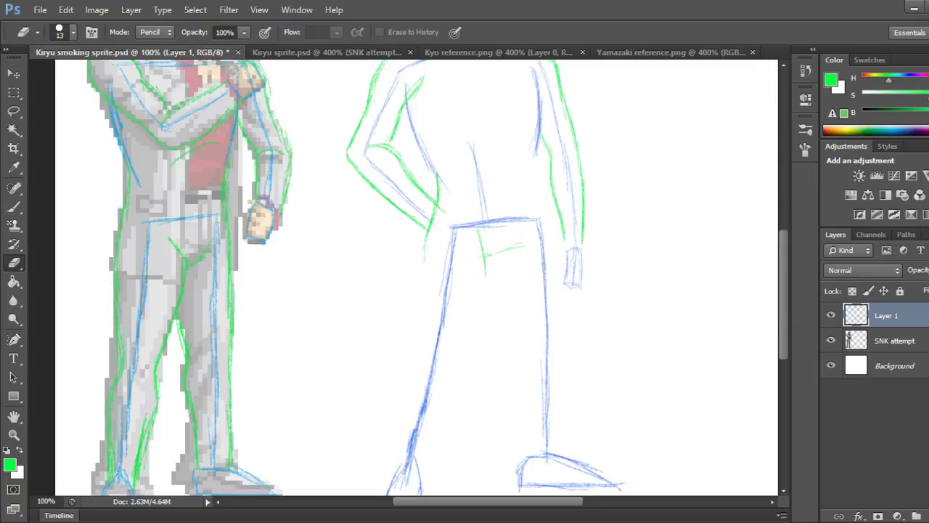
Sketch the waist and hip contour on the hanging-arm side of the figure with the brush.
key("b")
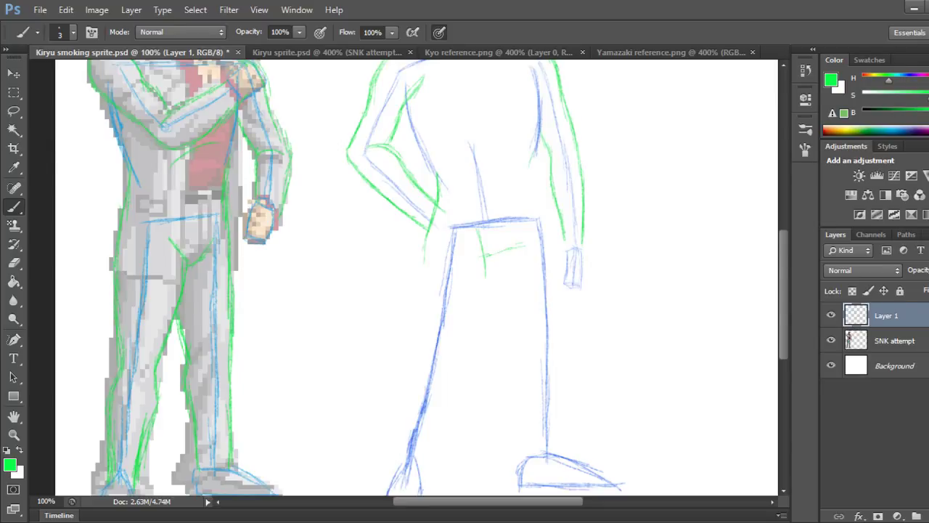
left_click_drag(533, 154, 546, 231)
left_click_drag(536, 197, 553, 261)
left_click_drag(549, 220, 556, 272)
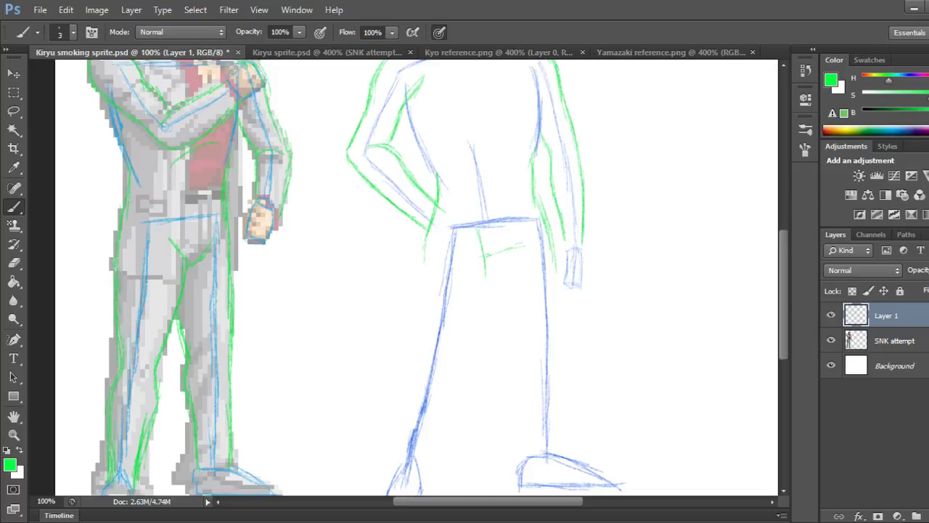
Sketch the outer contour of the leg on the bent-arm side in green, from the hip to the ankle.
scroll(416, 278, "down", 2)
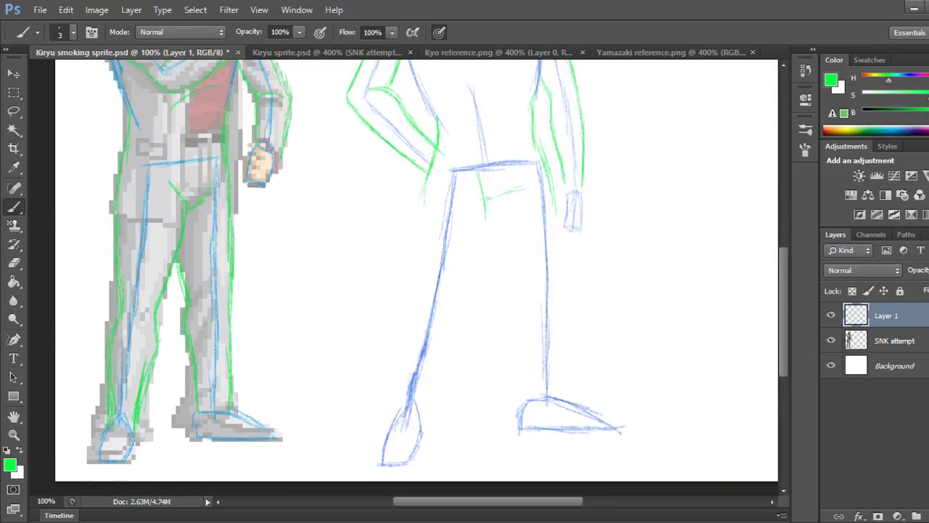
left_click_drag(426, 182, 417, 230)
left_click_drag(425, 198, 418, 255)
left_click_drag(423, 219, 419, 273)
mouse_move(424, 238)
left_mouse_down()
mouse_move(421, 298)
mouse_move(402, 343)
left_mouse_up()
left_click_drag(402, 331, 397, 393)
left_click_drag(401, 351, 399, 409)
left_click_drag(403, 374, 399, 417)
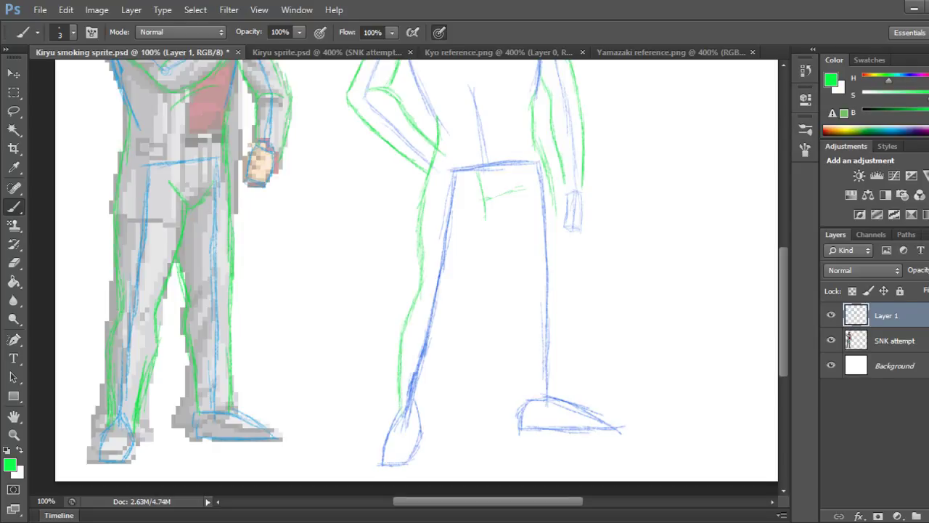
Sketch the inner contour of the same leg in green, from the crotch past the knee to the ankle.
left_click_drag(484, 209, 470, 267)
left_click_drag(480, 231, 431, 382)
left_click_drag(447, 344, 419, 412)
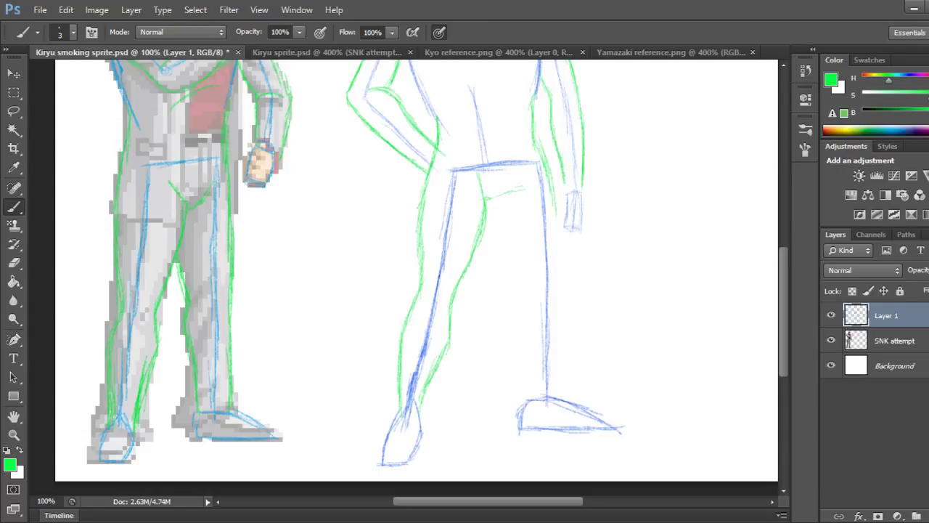
Sketch the inner and outer contours of the leg on the hanging-arm side in green, down to the ankle.
scroll(416, 279, "up", 3)
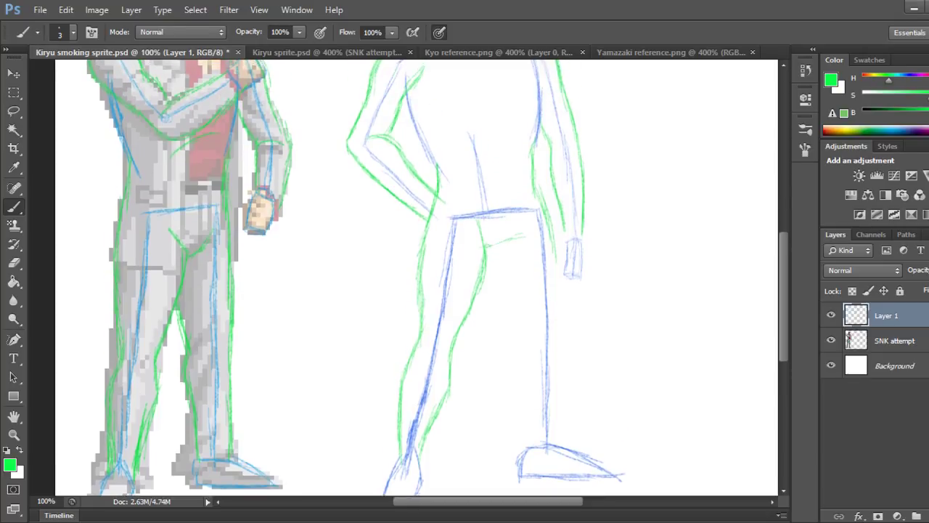
mouse_move(490, 261)
left_mouse_down()
mouse_move(486, 279)
mouse_move(509, 317)
left_mouse_up()
left_click_drag(548, 221, 558, 389)
left_click_drag(557, 340, 556, 405)
left_click_drag(557, 372, 556, 441)
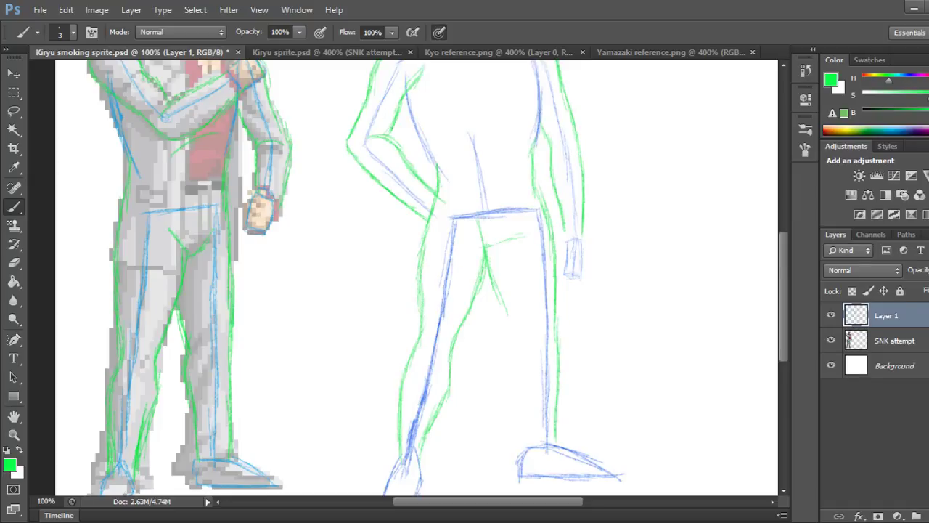
mouse_move(501, 290)
left_mouse_down()
mouse_move(519, 338)
mouse_move(513, 379)
mouse_move(528, 415)
left_mouse_up()
left_click_drag(523, 395, 527, 450)
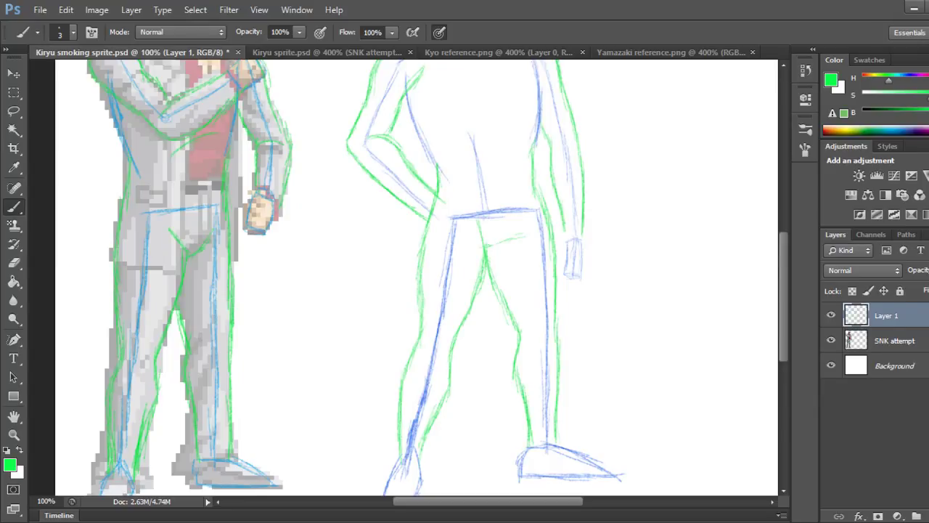
Draw a short green stroke across the bent arm's wrist where the hand rests on the hip.
scroll(417, 277, "up", 4)
scroll(416, 278, "down", 2)
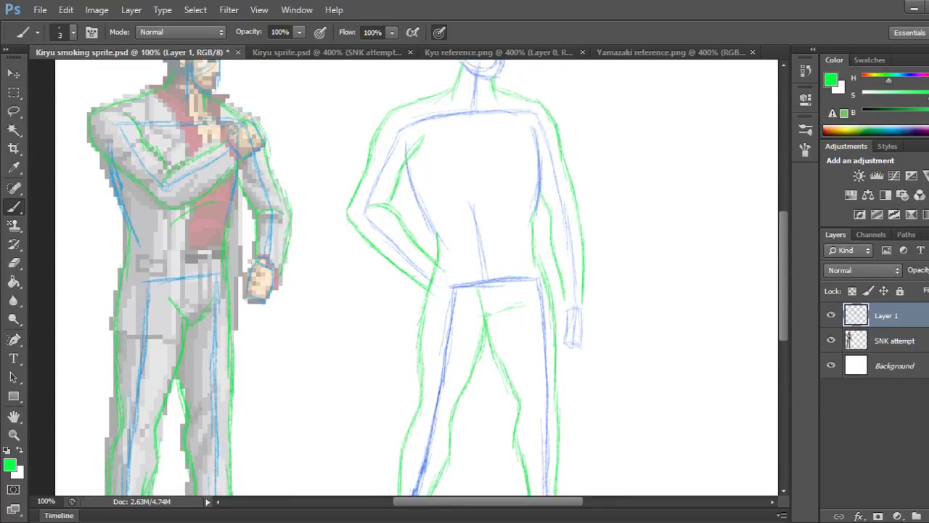
mouse_move(456, 265)
left_mouse_down()
mouse_move(434, 310)
mouse_move(449, 281)
mouse_move(440, 297)
left_mouse_up()
scroll(421, 275, "up", 3)
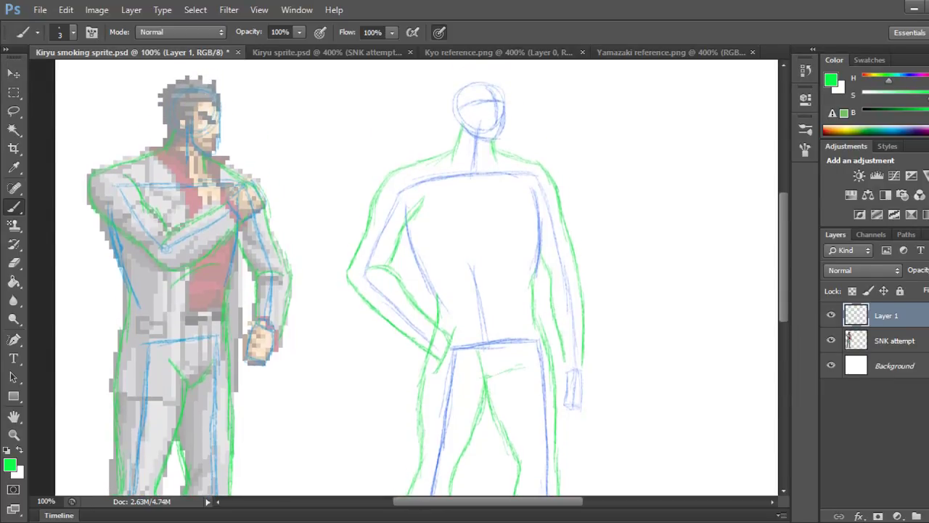
scroll(421, 275, "down", 1)
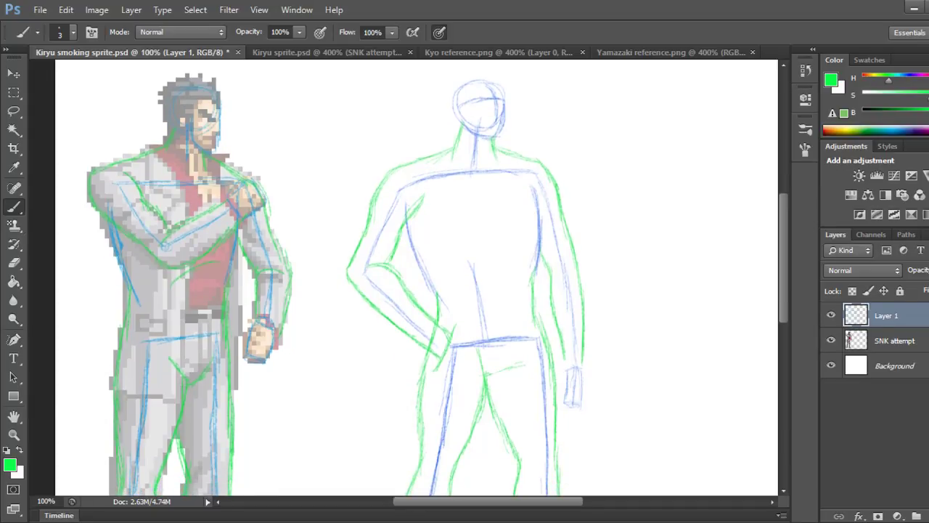
Lasso the bent arm's wrist stroke, nudge it up and towards the forearm so it meets the arm lines, and deselect it.
key("l")
mouse_move(452, 310)
left_mouse_down()
mouse_move(461, 328)
mouse_move(430, 380)
mouse_move(451, 310)
left_mouse_up()
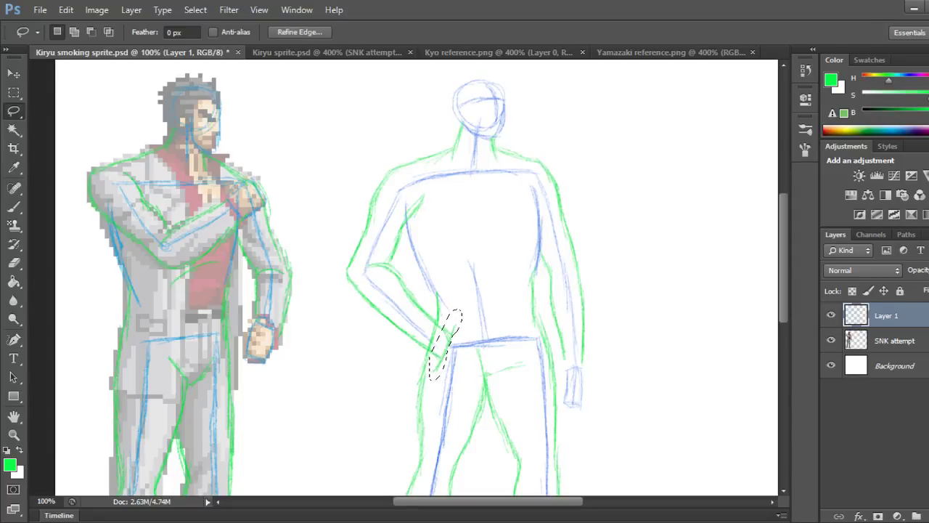
key("v")
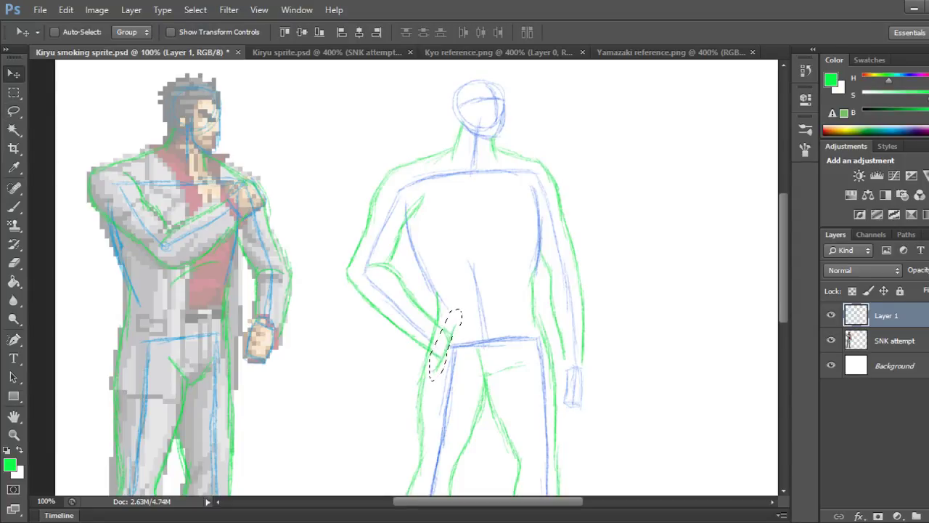
key("Left")
key("Left")
key("Left")
key("Left")
key("Left")
key("Left")
key("Left")
key("Left")
key("Up")
key("Up")
key("Up")
key("Up")
key("Up")
key("Up")
left_click_drag(440, 334, 442, 330)
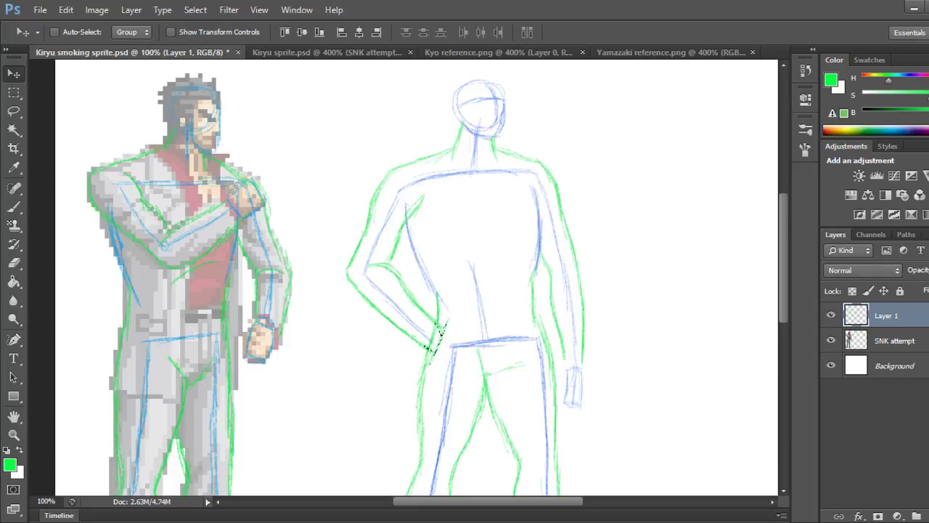
key("Up")
key("Up")
key("Right")
key("Right")
key("Down")
key("Down")
key("Down")
key("Down")
key("Left")
key("Left")
key("Left")
key("ctrl+d")
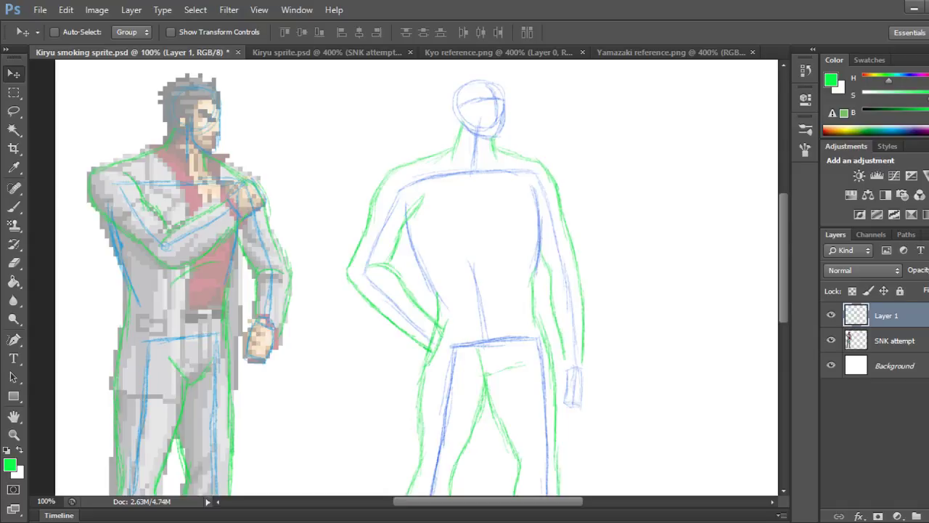
Return to the brush and set its colour to cyan.
key("b")
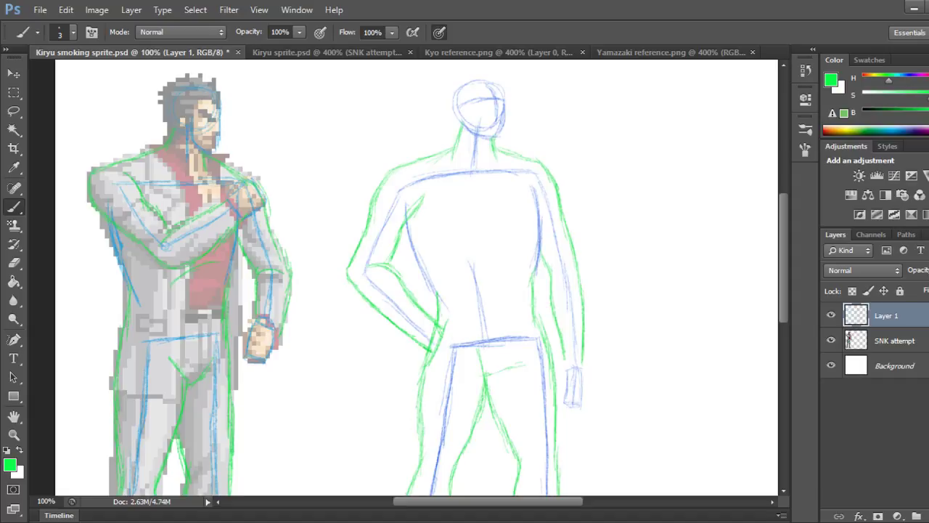
scroll(417, 275, "up", 3)
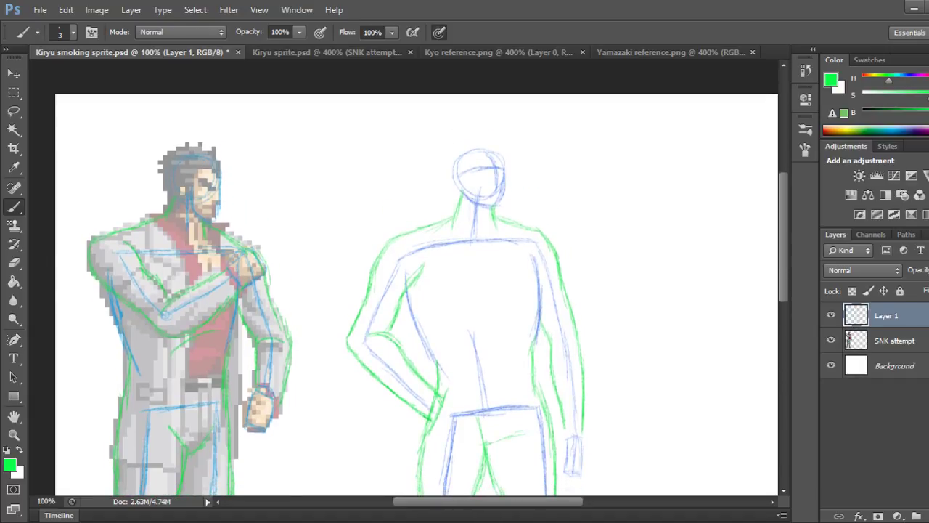
left_click_drag(888, 79, 897, 80)
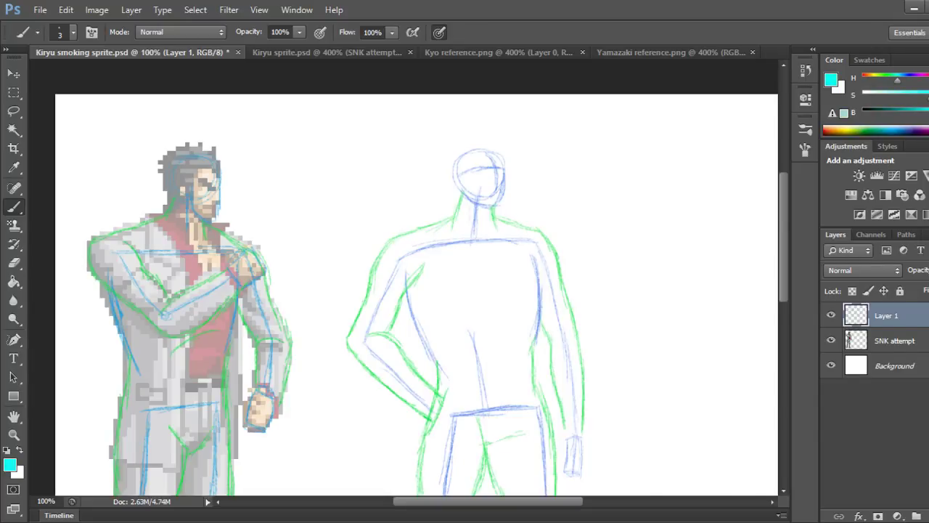
Sketch two slanted eyebrow strokes in cyan, meeting at the blue centre line of the new figure's head.
key("ctrl+plus")
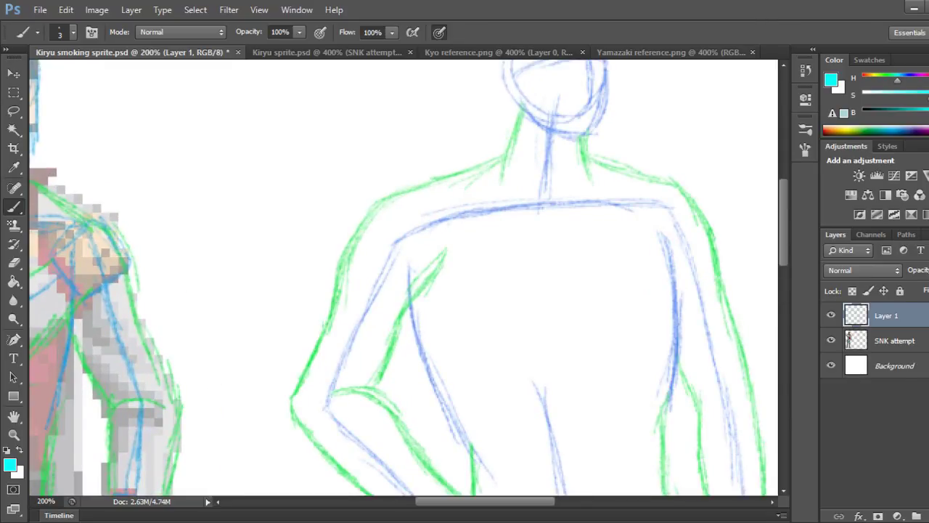
scroll(406, 278, "up", 5)
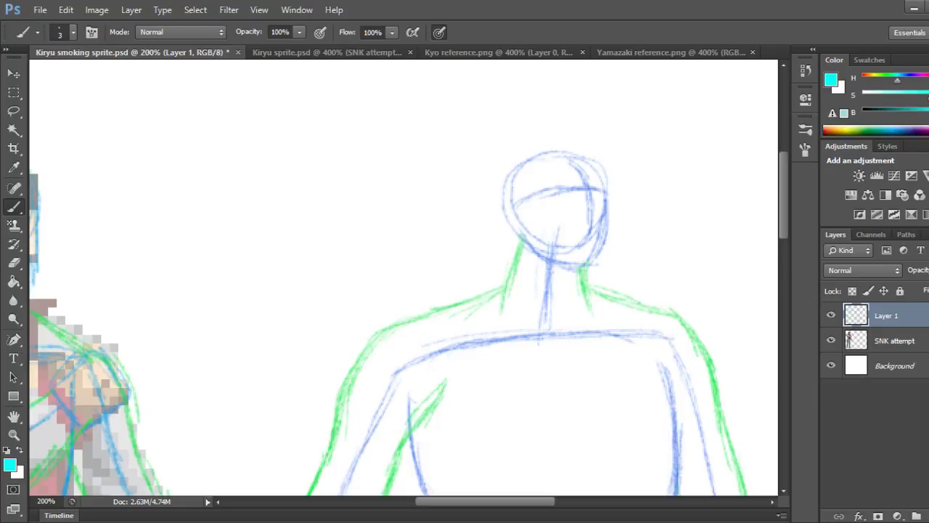
scroll(403, 277, "left", 3)
scroll(403, 277, "right", 2)
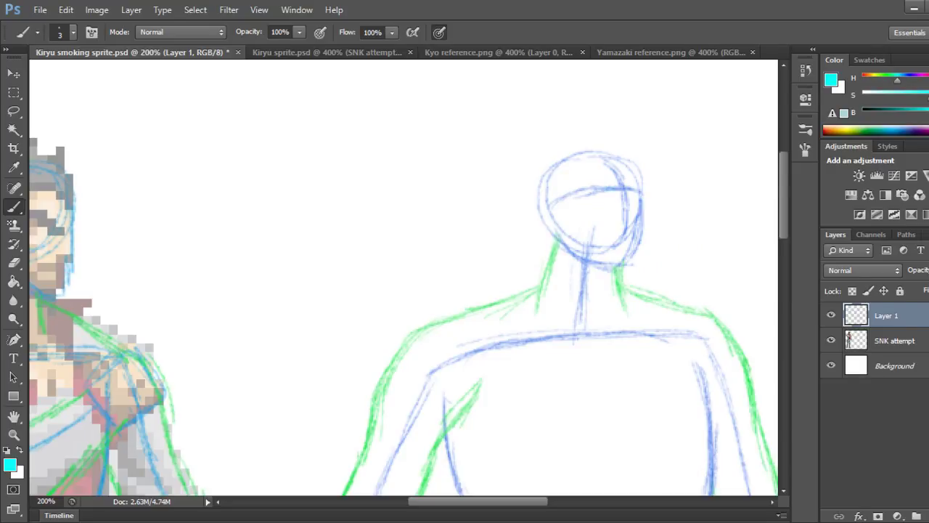
left_click_drag(597, 183, 588, 180)
left_click_drag(635, 183, 627, 188)
Erase most of the blue horizontal eye guideline across the head with the eraser at size 6.
key("e")
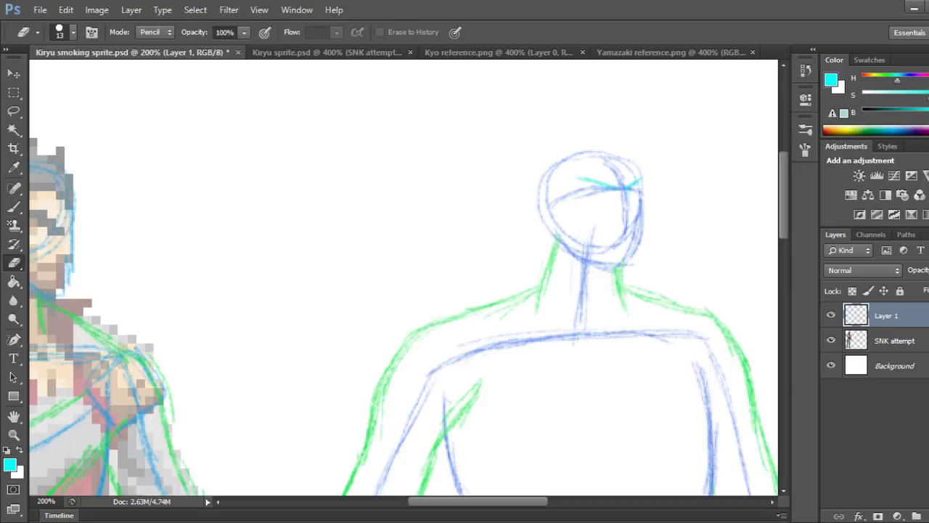
key("bracketleft")
key("bracketleft")
mouse_move(580, 193)
left_mouse_down()
mouse_move(637, 192)
mouse_move(630, 189)
left_mouse_up()
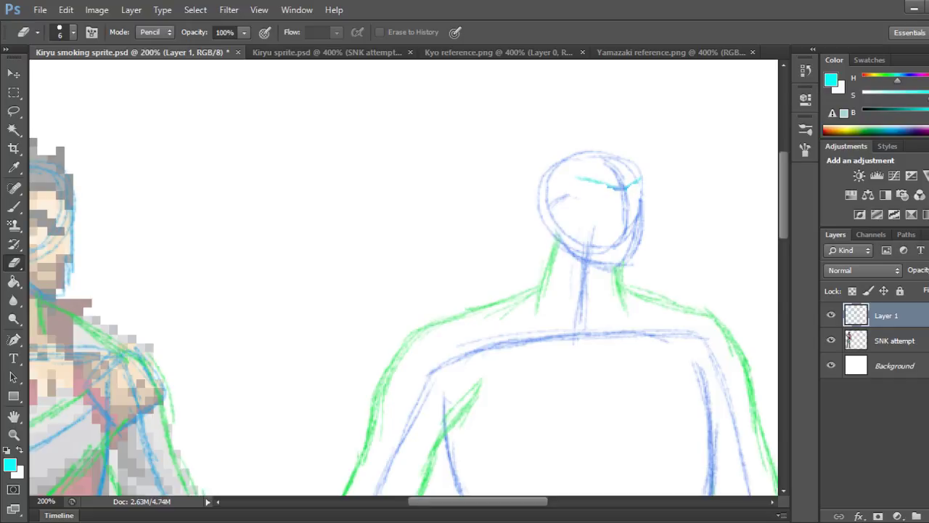
Switch the eraser to Brush mode and clean up the area where the near eyebrow meets the centre line.
left_click(155, 32)
left_click(151, 45)
left_click_drag(607, 187, 617, 189)
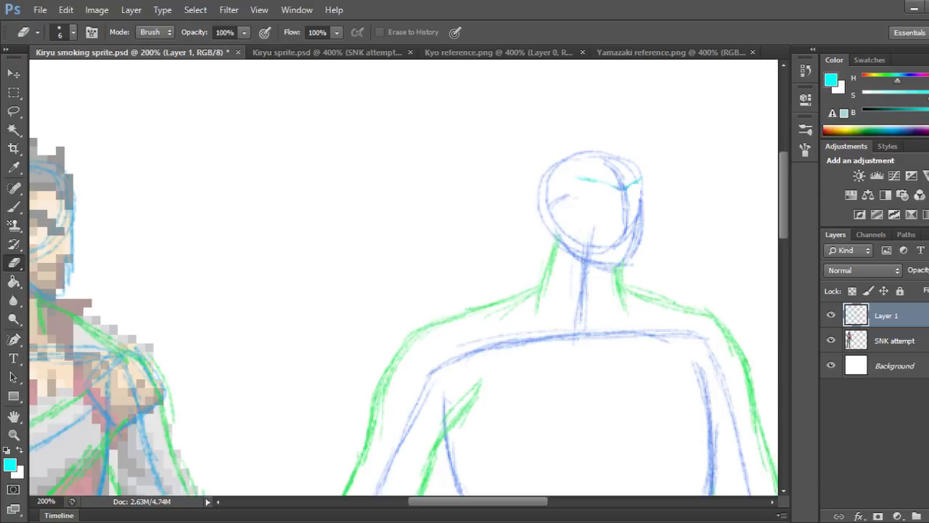
Strengthen the near eyebrow in cyan, then erase both eyebrow strokes.
key("b")
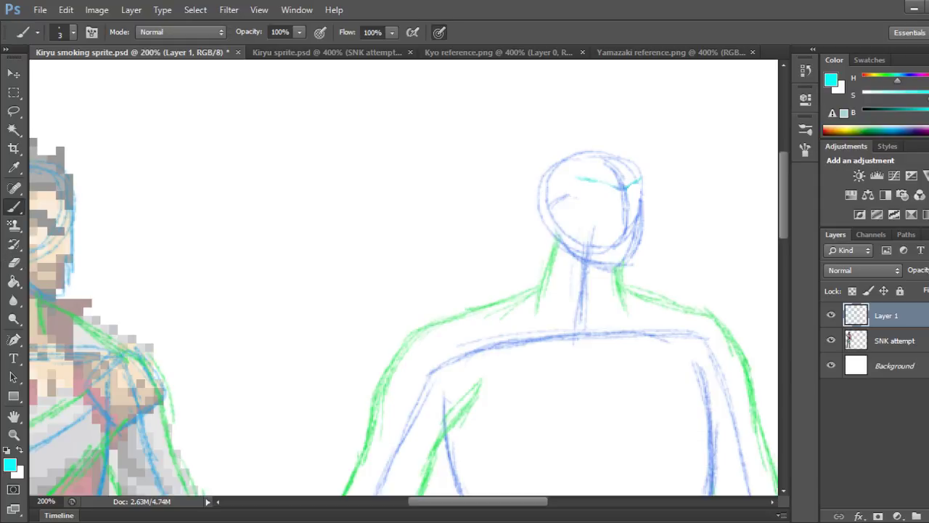
left_click_drag(598, 182, 616, 186)
key("e")
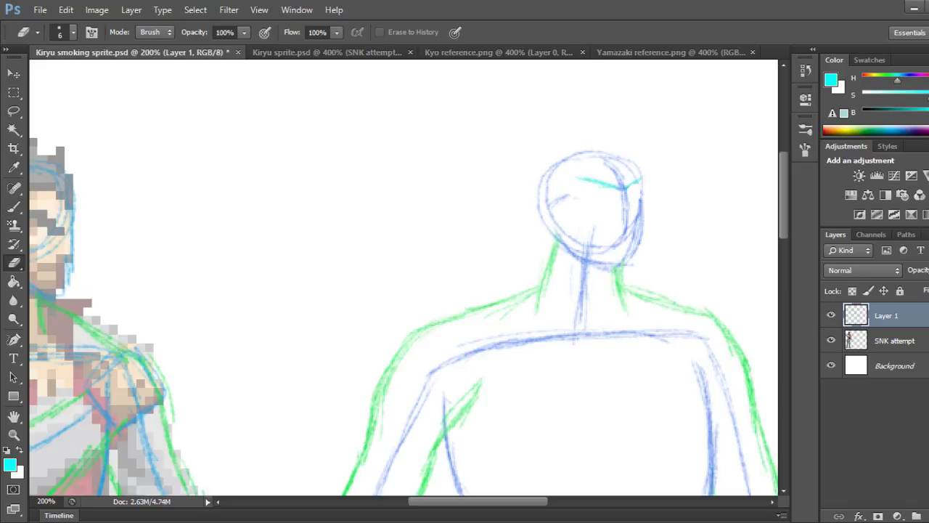
mouse_move(603, 183)
left_mouse_down()
mouse_move(620, 188)
mouse_move(580, 178)
mouse_move(633, 182)
mouse_move(635, 172)
left_mouse_up()
key("b")
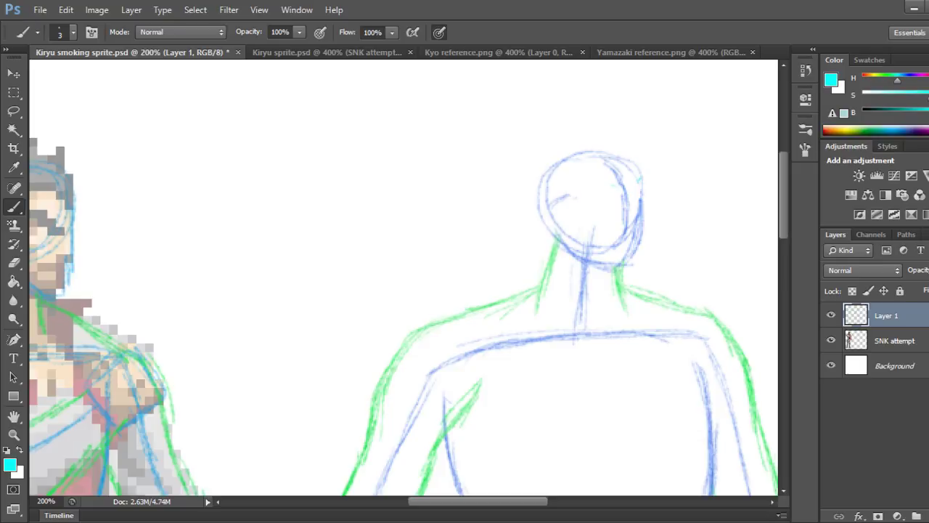
Redraw the two eyebrows as short slanted cyan strokes, undoing the ones that miss.
mouse_move(599, 181)
left_mouse_down()
mouse_move(611, 185)
mouse_move(585, 176)
left_mouse_up()
key("ctrl+z")
key("ctrl+alt+z")
key("ctrl+alt+z")
left_click_drag(632, 192, 628, 202)
key("ctrl+z")
Draw the jawline from the ear side to the chin in cyan and add the nose and both eyes.
mouse_move(560, 232)
left_mouse_down()
mouse_move(574, 250)
mouse_move(612, 266)
mouse_move(638, 238)
left_mouse_up()
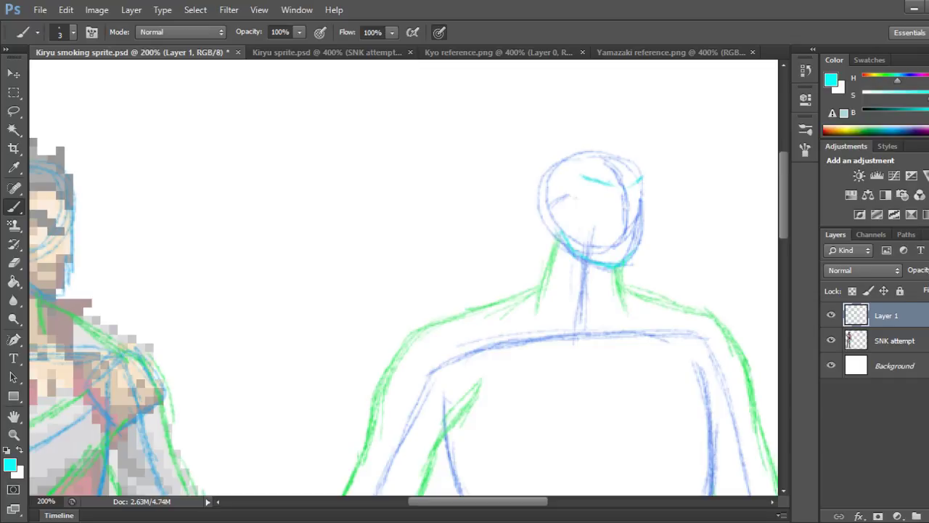
mouse_move(625, 188)
left_mouse_down()
mouse_move(637, 201)
mouse_move(631, 211)
left_mouse_up()
mouse_move(591, 187)
left_mouse_down()
mouse_move(607, 188)
mouse_move(586, 194)
left_mouse_up()
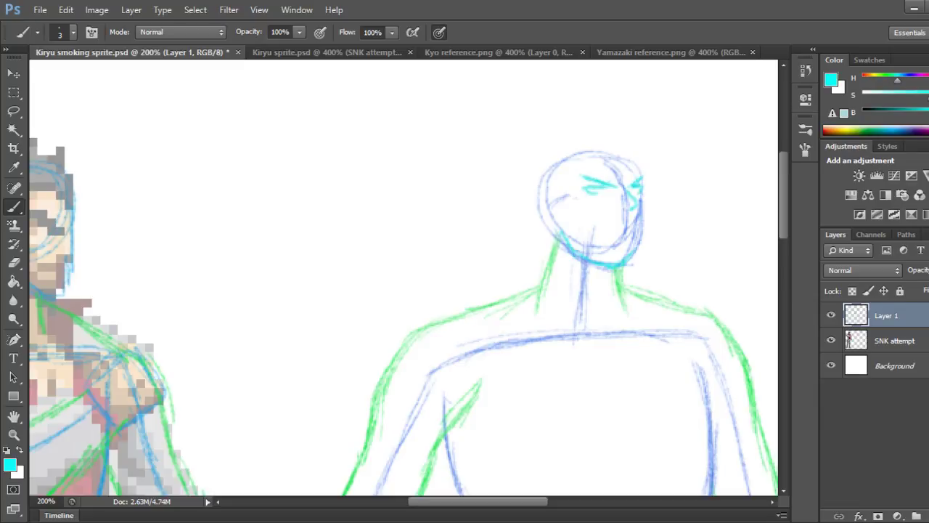
Check the face on the Kyo reference sprite, then erase the lower outlines of both eyes in the sketch and retouch them in cyan.
left_click_drag(477, 501, 472, 501)
scroll(403, 319, "right", 1)
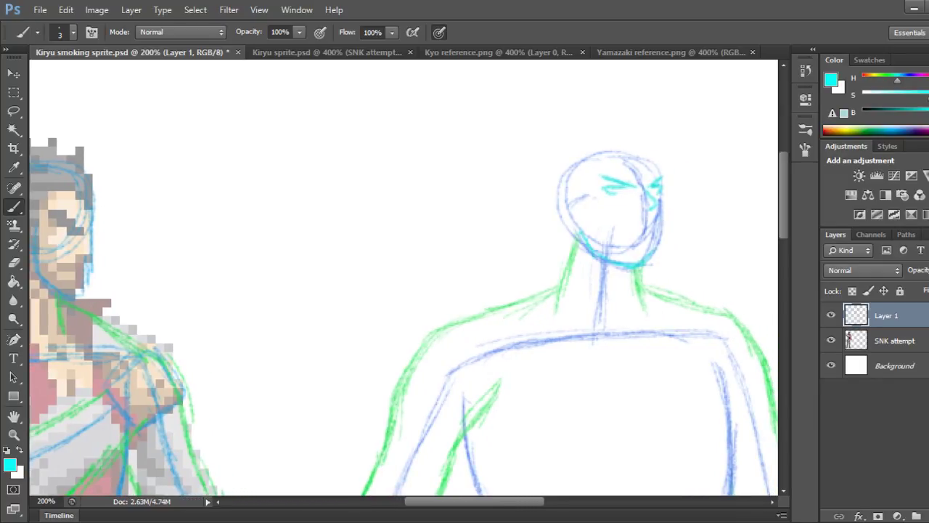
left_click(494, 52)
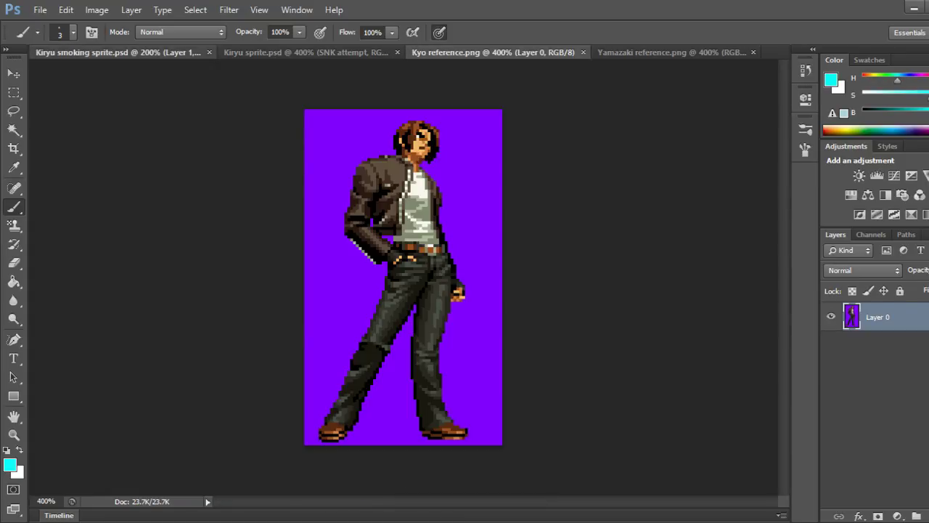
left_click(117, 52)
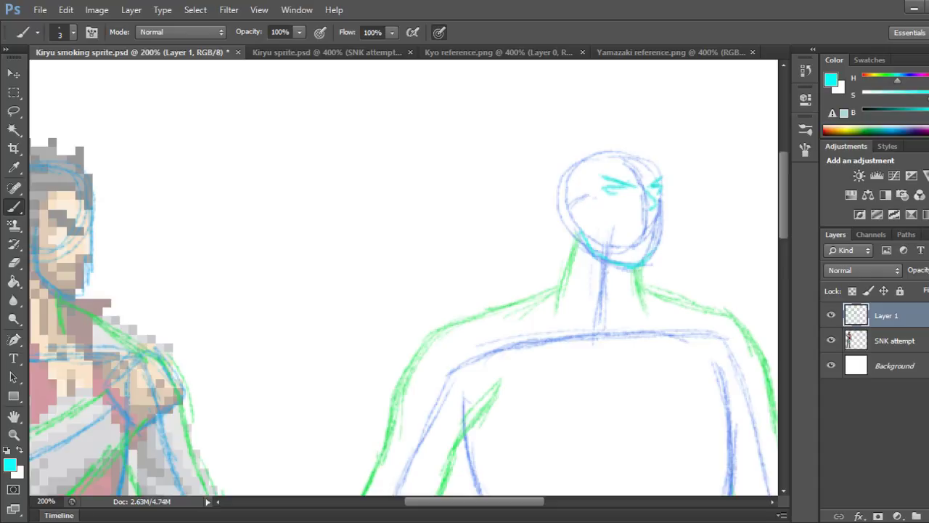
scroll(404, 277, "right", 3)
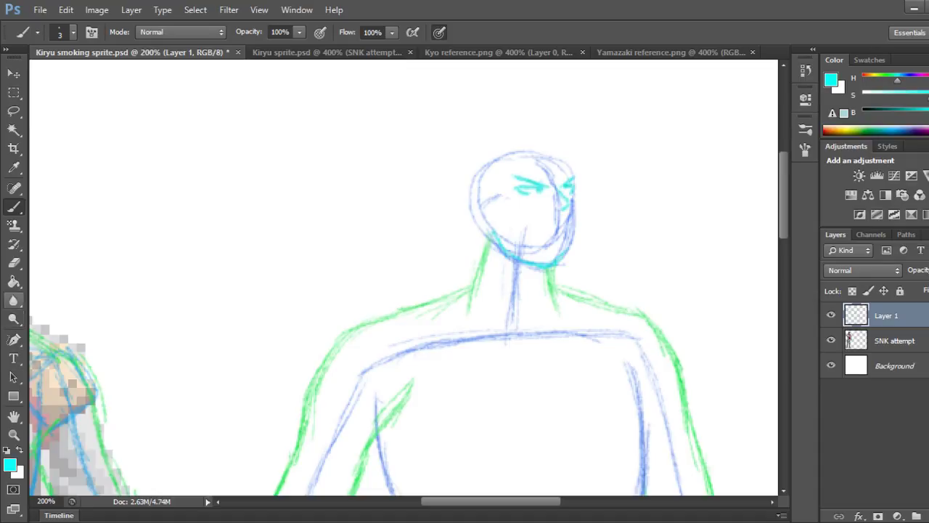
key("e")
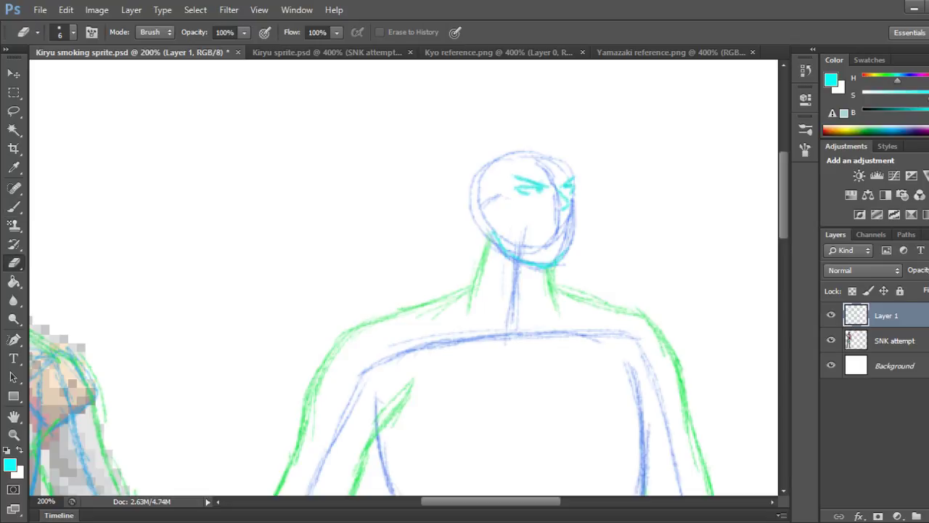
left_click(527, 192)
left_click(520, 192)
left_click(518, 188)
left_click(569, 191)
left_click(572, 191)
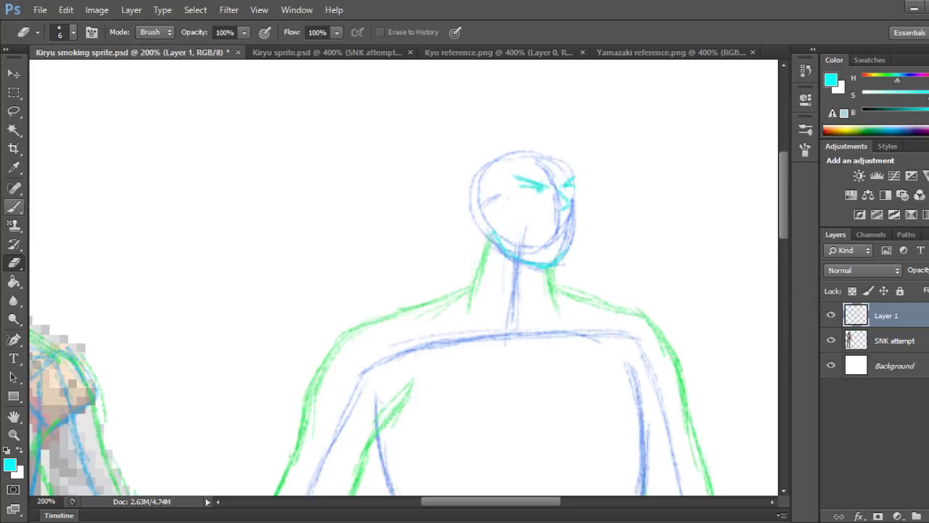
key("b")
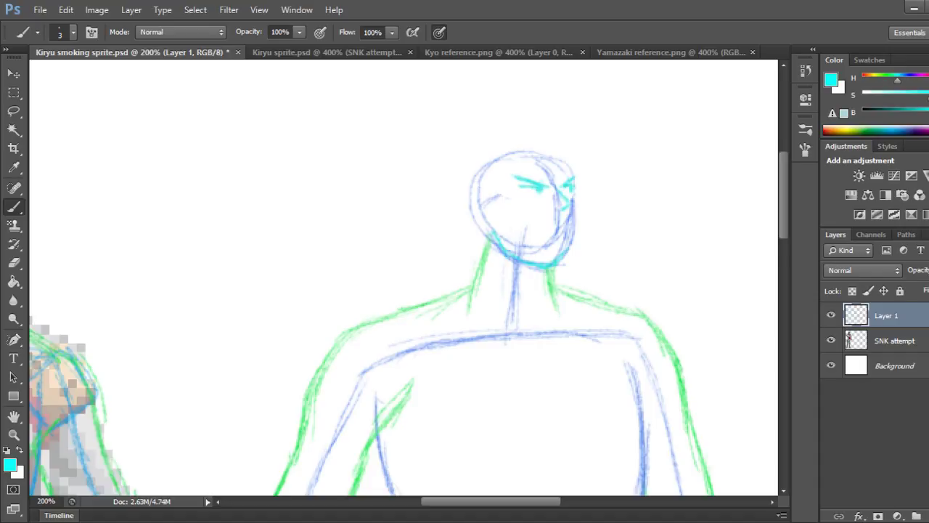
Erase the blue inner circle across the lower face and thin the blue line along the far cheek.
key("e")
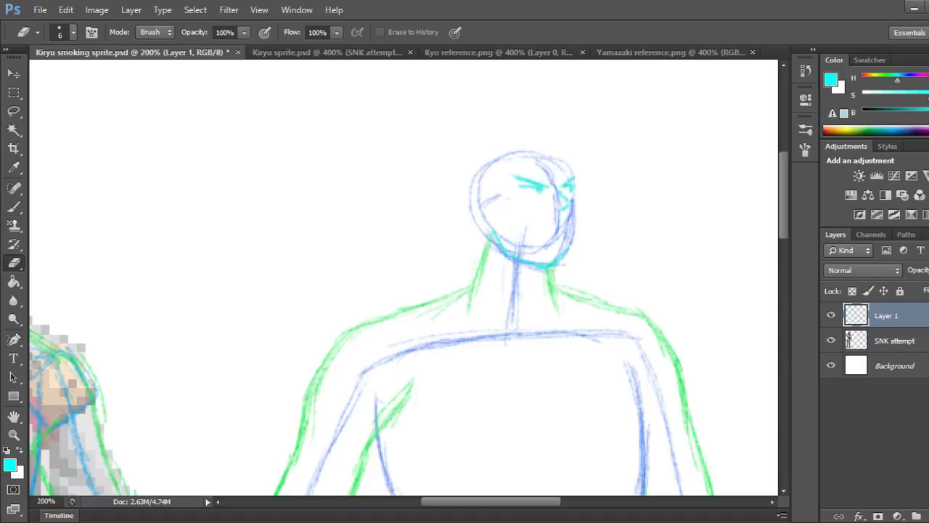
mouse_move(559, 233)
left_mouse_down()
mouse_move(557, 219)
mouse_move(560, 234)
mouse_move(511, 255)
left_mouse_up()
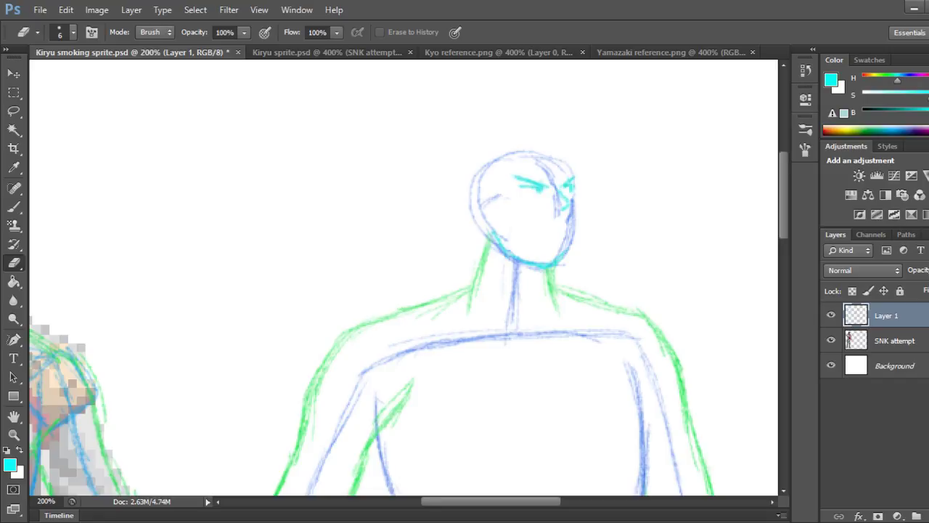
left_click_drag(569, 218, 566, 254)
Sketch the mouth in cyan below the nose, erasing the first short strokes and replacing them with one wider line.
left_click(14, 206)
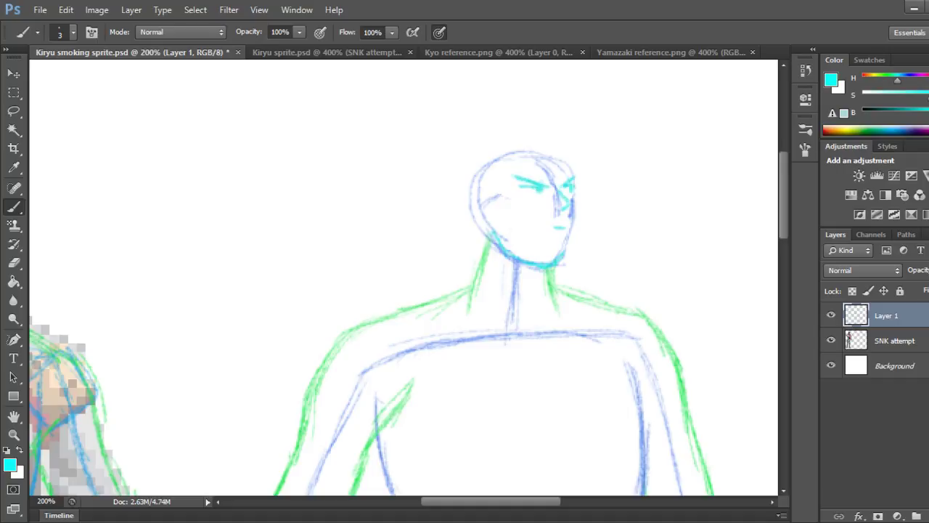
mouse_move(557, 224)
left_mouse_down()
mouse_move(567, 222)
mouse_move(560, 224)
left_mouse_up()
key("e")
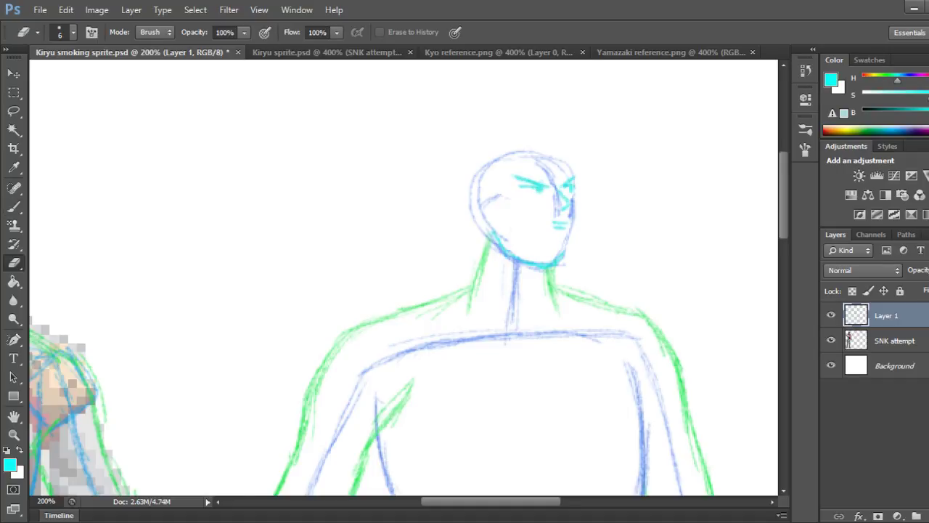
left_click_drag(553, 224, 564, 226)
key("b")
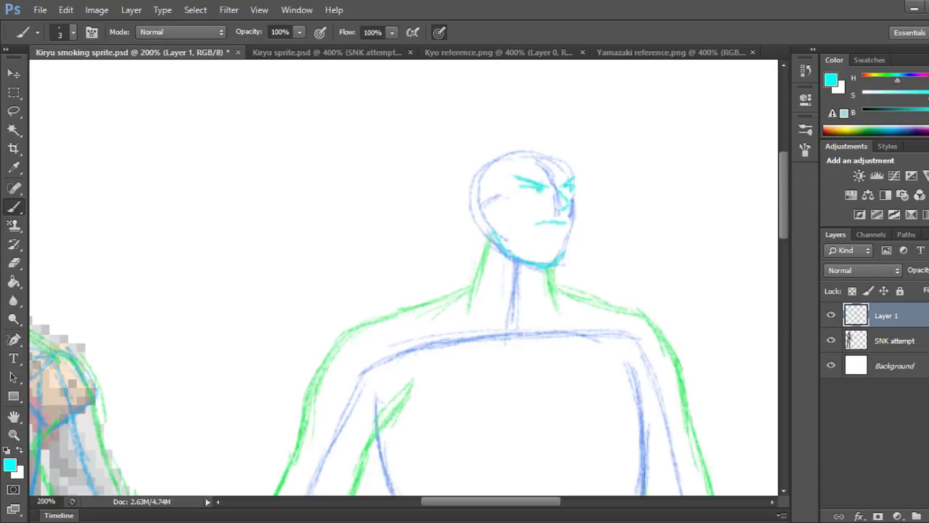
Examine the new face in proportion to the whole figure and against the head of the existing sprite.
key("ctrl+minus")
key("ctrl+minus")
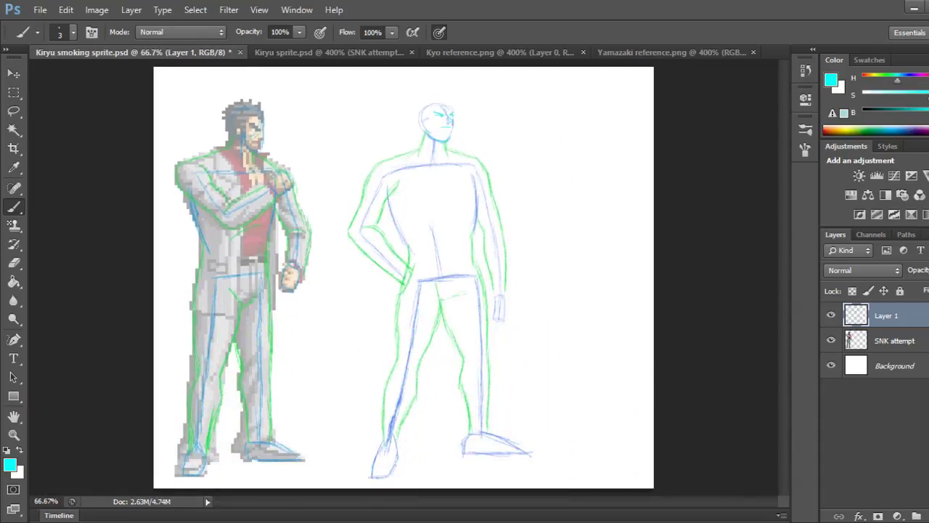
key("ctrl+plus")
key("ctrl+plus")
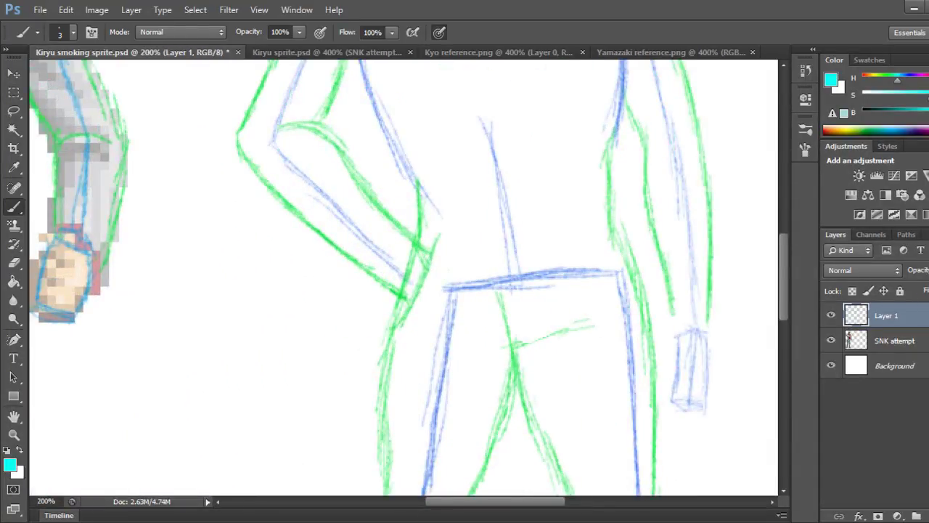
scroll(408, 278, "up", 10)
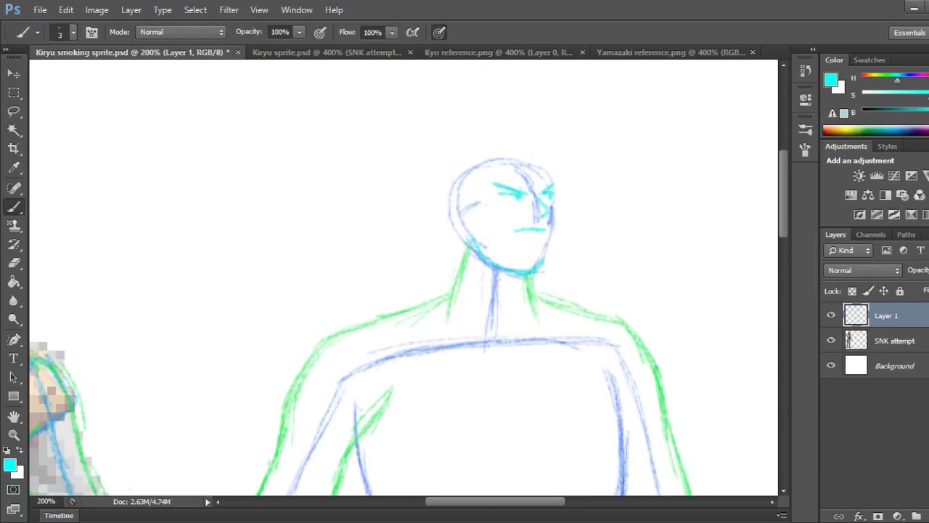
key("ctrl+plus")
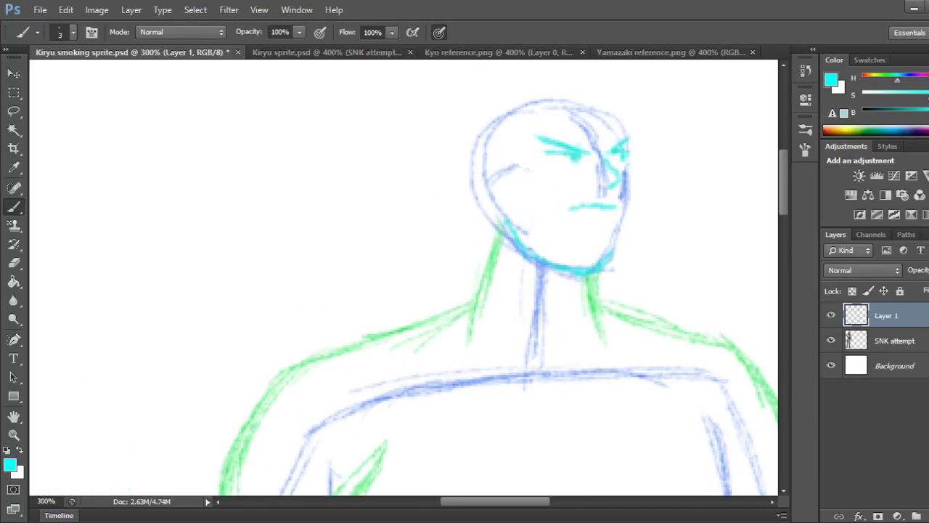
key("ctrl+minus")
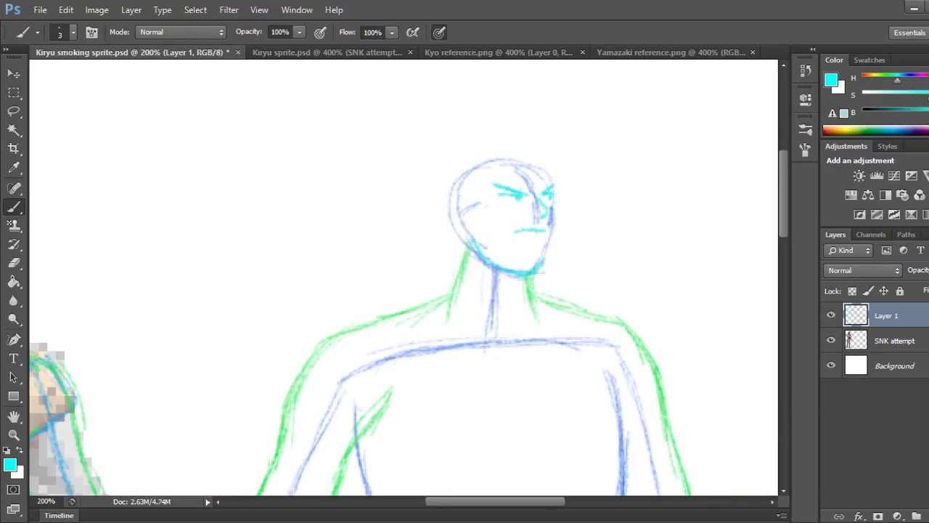
scroll(403, 278, "left", 5)
scroll(404, 278, "right", 3)
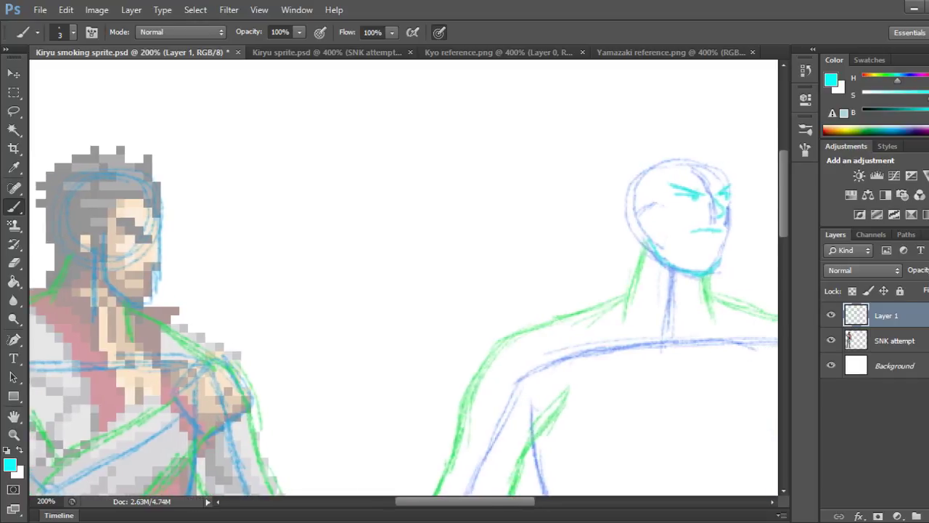
scroll(403, 278, "right", 1)
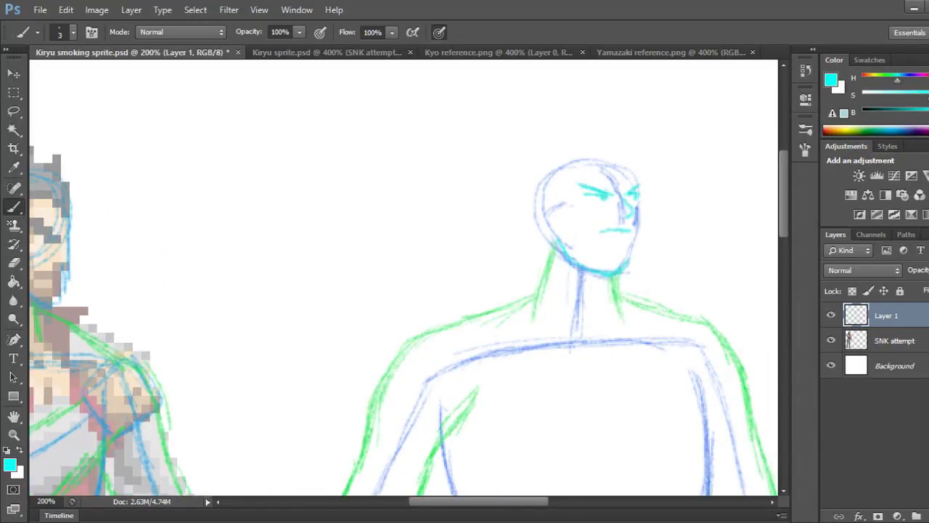
Draw the ear and sideburn in cyan, and continue the hairline up around the forehead to the far brow.
left_click_drag(541, 215, 569, 231)
mouse_move(571, 233)
left_mouse_down()
mouse_move(575, 249)
mouse_move(574, 231)
left_mouse_up()
mouse_move(565, 206)
left_mouse_down()
mouse_move(575, 225)
mouse_move(559, 202)
mouse_move(631, 217)
mouse_move(602, 218)
left_mouse_up()
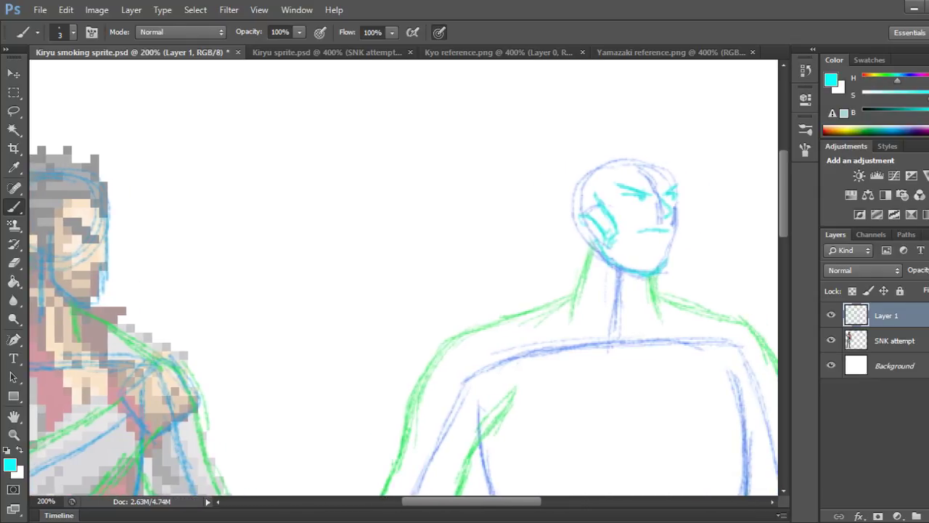
mouse_move(592, 179)
left_mouse_down()
mouse_move(596, 193)
mouse_move(620, 167)
mouse_move(649, 162)
mouse_move(674, 182)
left_mouse_up()
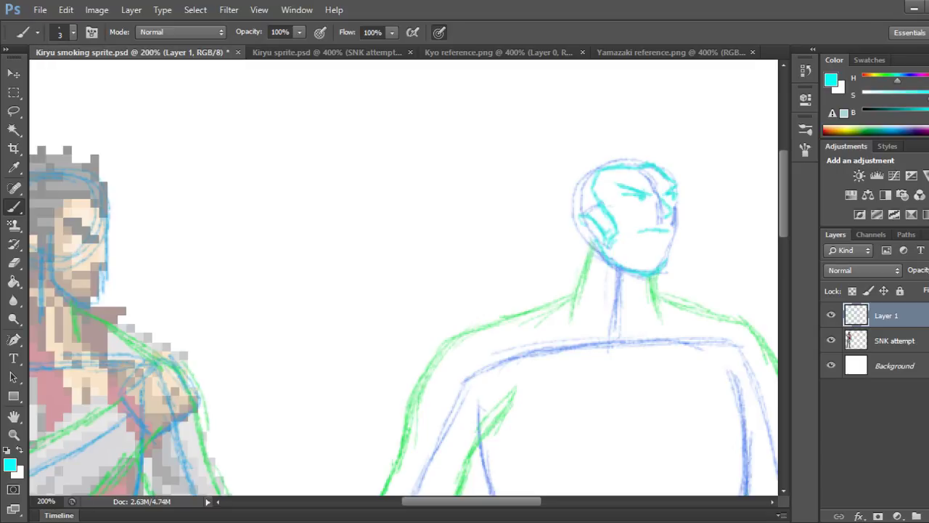
Sketch the swept-back hair in cyan, with an arc above the crown and spiky strands behind the head.
scroll(403, 277, "right", 1)
scroll(404, 277, "left", 2)
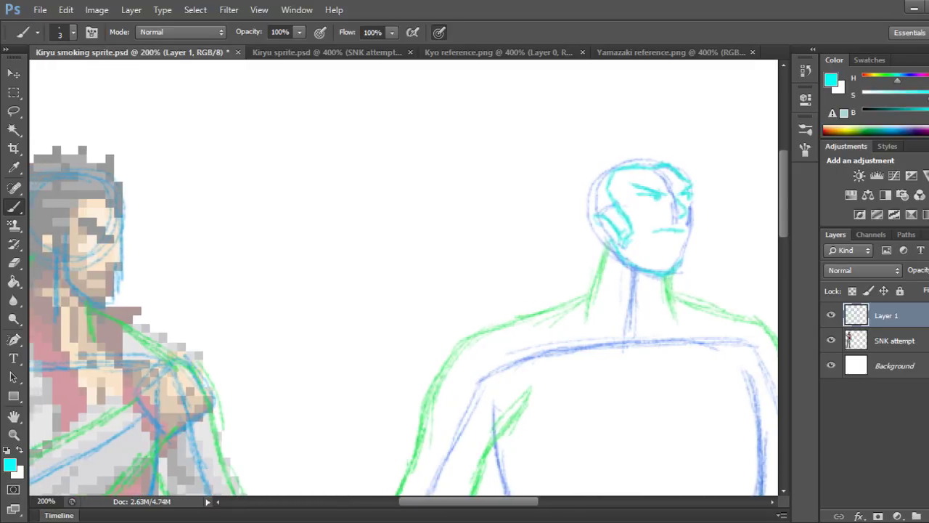
mouse_move(668, 162)
left_mouse_down()
mouse_move(622, 146)
mouse_move(581, 157)
mouse_move(601, 158)
left_mouse_up()
left_click_drag(598, 154, 581, 161)
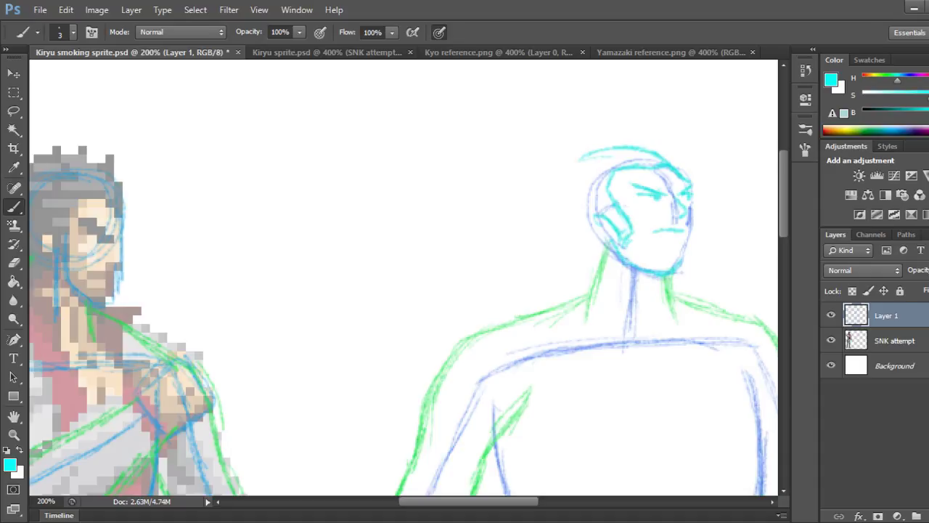
mouse_move(585, 201)
left_mouse_down()
mouse_move(575, 195)
mouse_move(594, 198)
mouse_move(588, 215)
left_mouse_up()
mouse_move(609, 156)
left_mouse_down()
mouse_move(583, 164)
mouse_move(579, 187)
mouse_move(576, 167)
mouse_move(565, 197)
left_mouse_up()
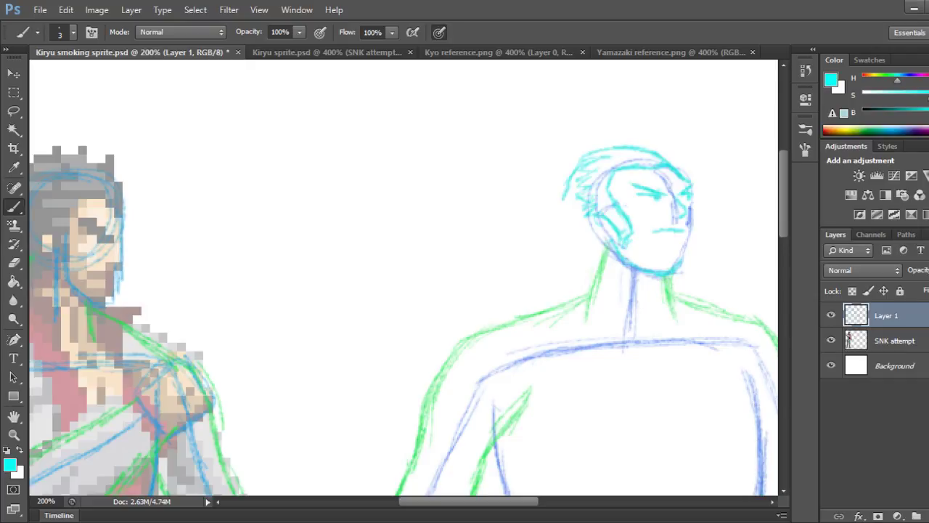
Add spiky cyan strands to the back of the hair, extending them down behind the ear to the nape.
left_click_drag(468, 501, 459, 501)
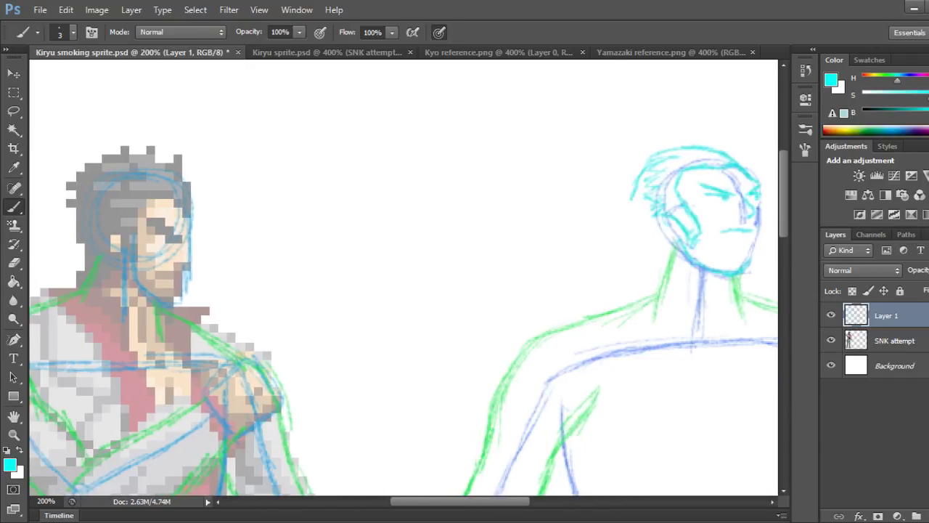
mouse_move(618, 190)
left_mouse_down()
mouse_move(609, 209)
mouse_move(619, 204)
mouse_move(617, 212)
left_mouse_up()
mouse_move(621, 210)
left_mouse_down()
mouse_move(614, 218)
mouse_move(628, 225)
mouse_move(636, 264)
mouse_move(650, 263)
mouse_move(590, 254)
left_mouse_up()
Compare the sketched head and upper body with the Kyo reference sprite.
key("ctrl+minus")
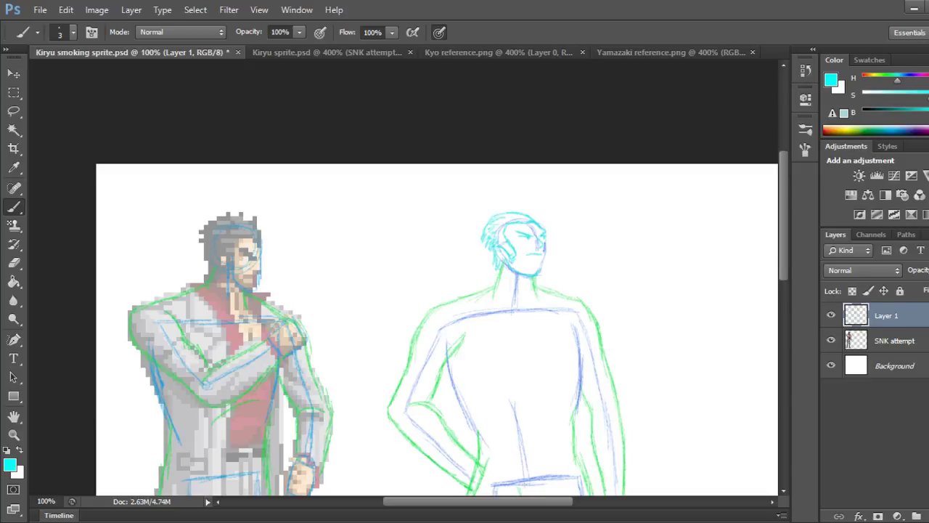
scroll(435, 326, "down", 1)
scroll(436, 327, "up", 1)
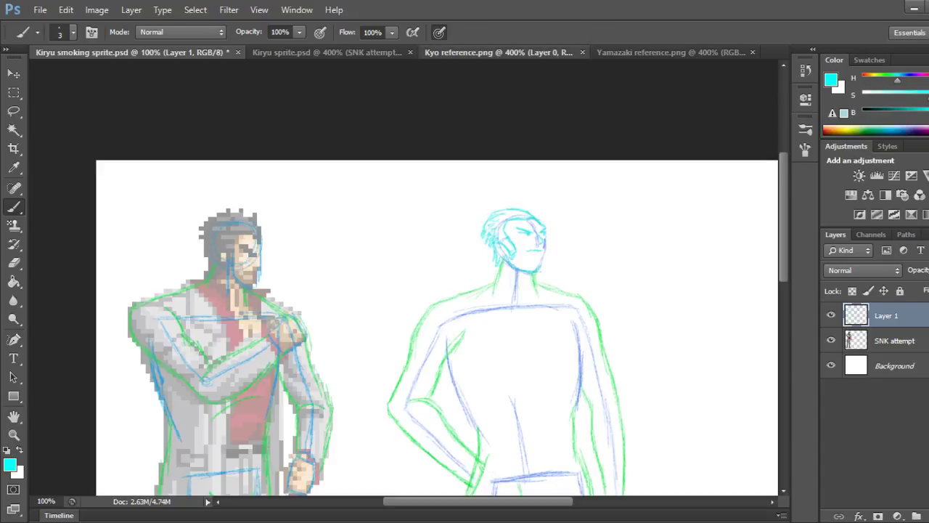
left_click(498, 52)
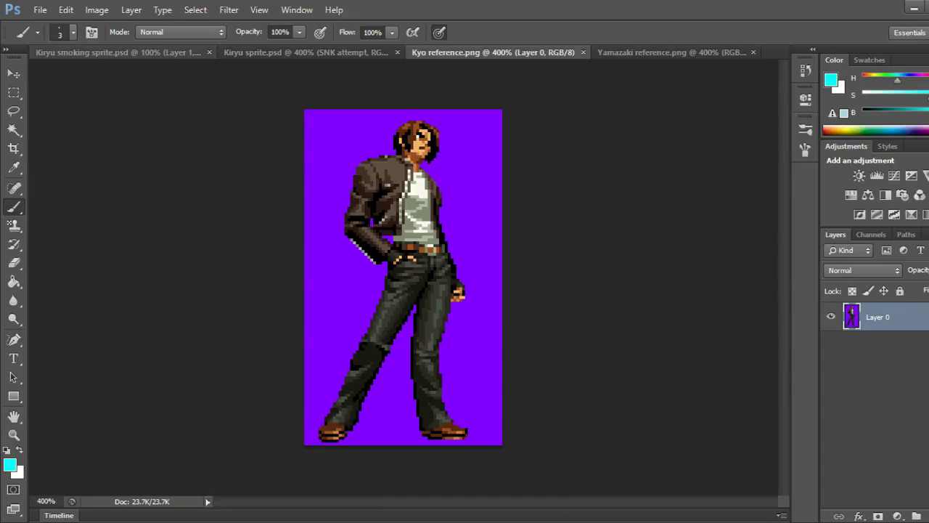
left_click(118, 52)
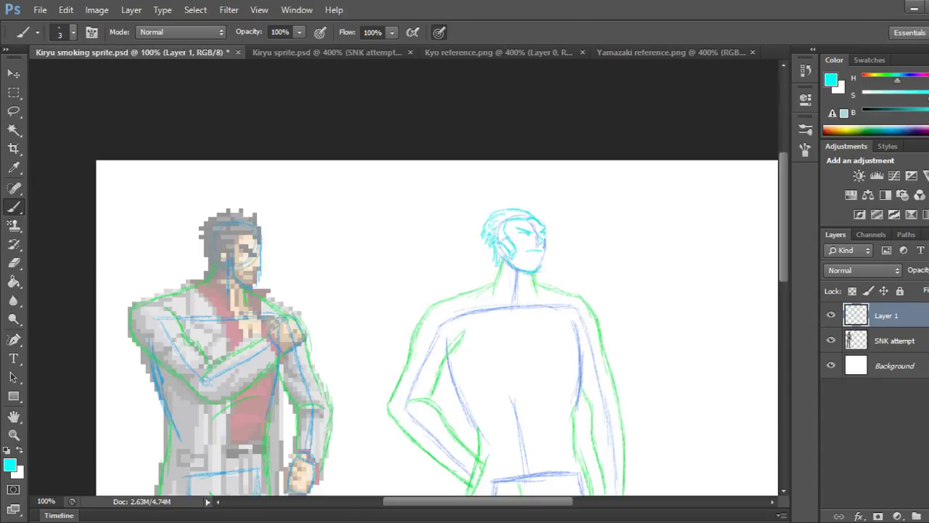
key("ctrl+plus")
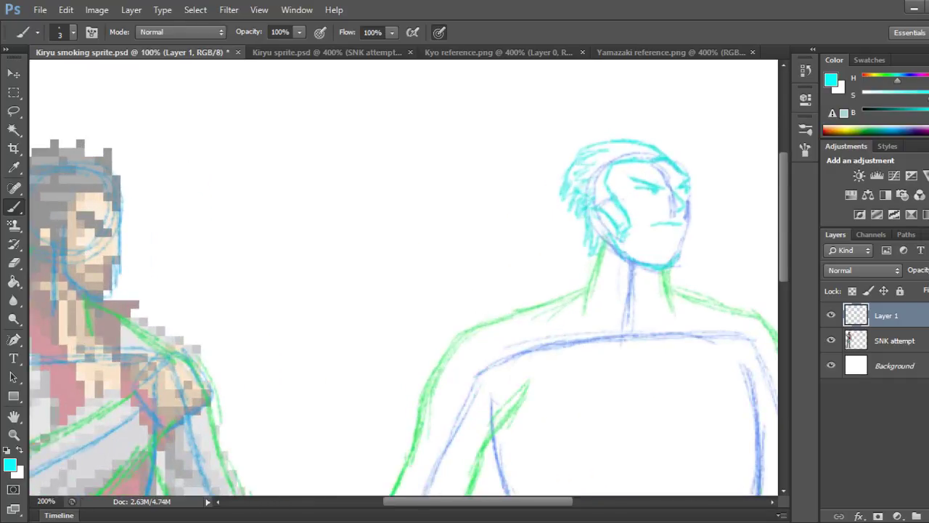
Try erasing the underside of the jaw and redrawing it with a cyan line.
key("e")
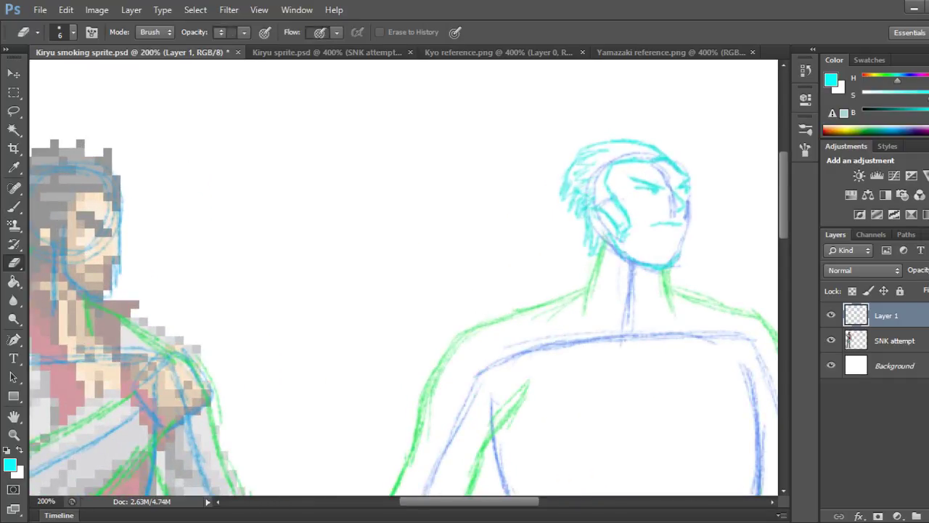
left_click_drag(629, 260, 661, 268)
left_click(13, 188)
left_click(14, 207)
mouse_move(627, 259)
left_mouse_down()
mouse_move(644, 255)
mouse_move(660, 265)
left_mouse_up()
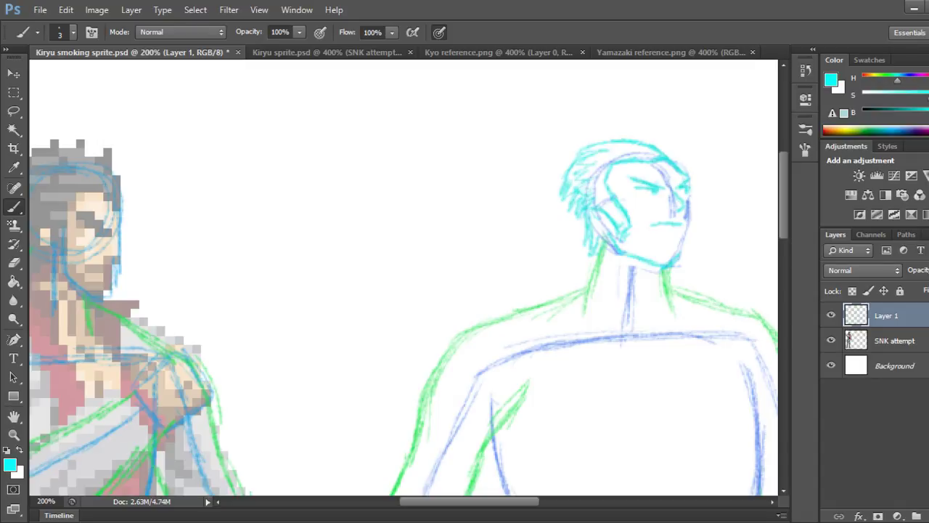
Undo the erasing and redrawing of the jaw's underside.
key("ctrl+alt+z")
key("ctrl+alt+z")
key("ctrl+alt+z")
key("ctrl+alt+z")
key("ctrl+alt+z")
key("ctrl+alt+z")
key("ctrl+alt+z")
key("ctrl+alt+z")
Draw the front contour of the face in cyan from below the nose down to the chin.
left_click_drag(684, 230, 678, 255)
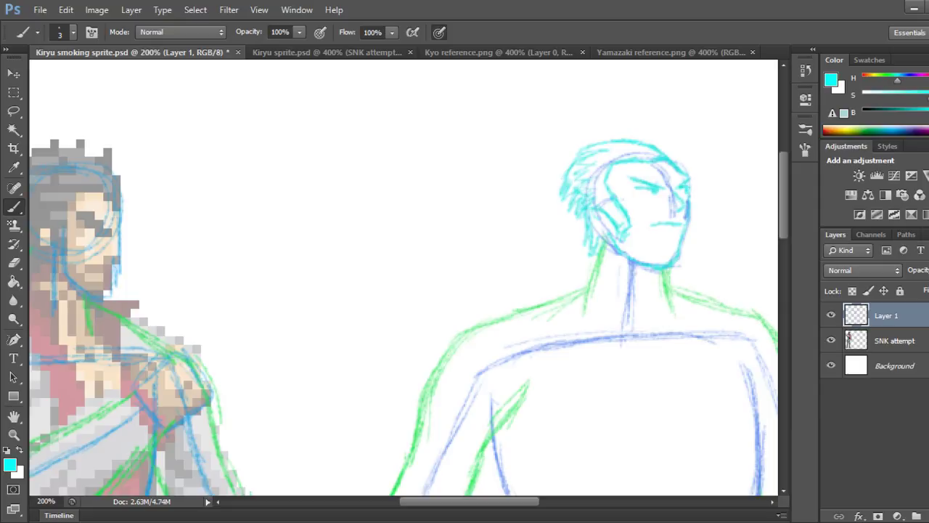
scroll(403, 303, "down", 4)
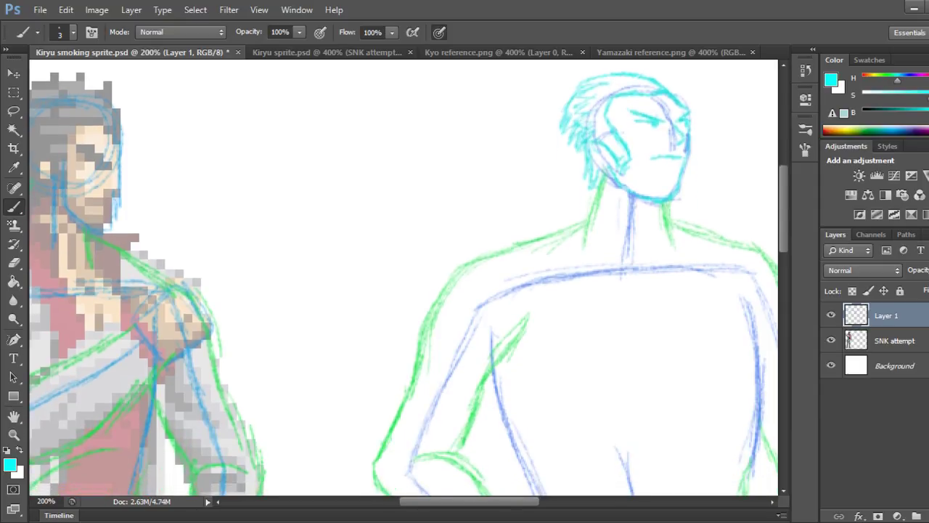
scroll(403, 278, "up", 3)
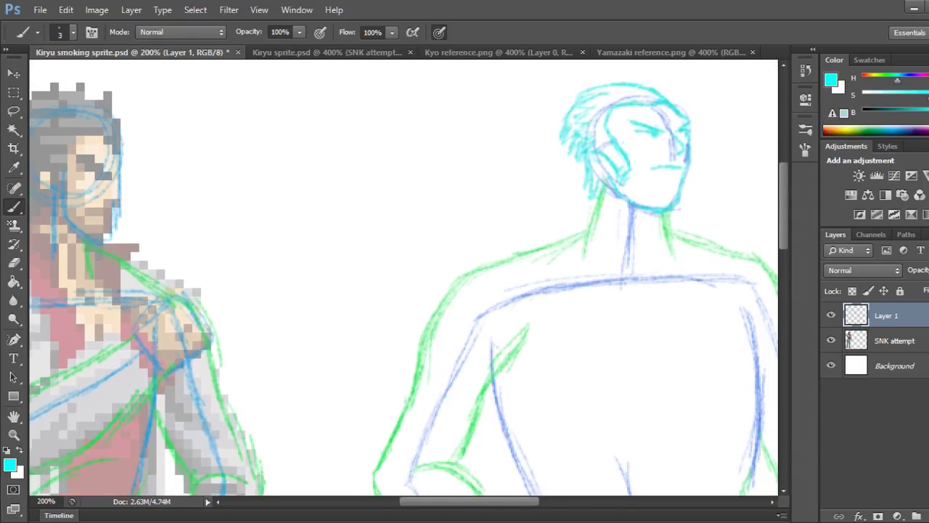
scroll(404, 305, "right", 1)
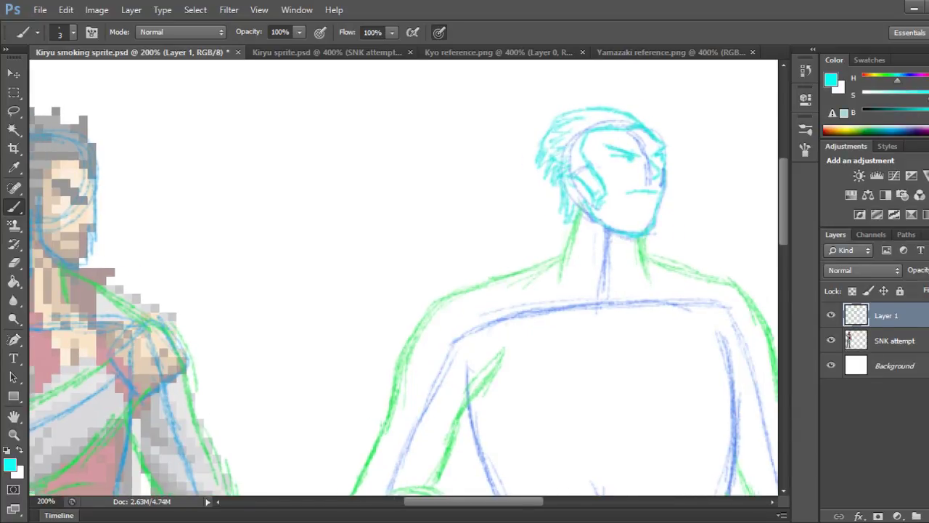
Draw the near edge of the open jacket in cyan, curving from the neck down to the waist.
key("ctrl+minus")
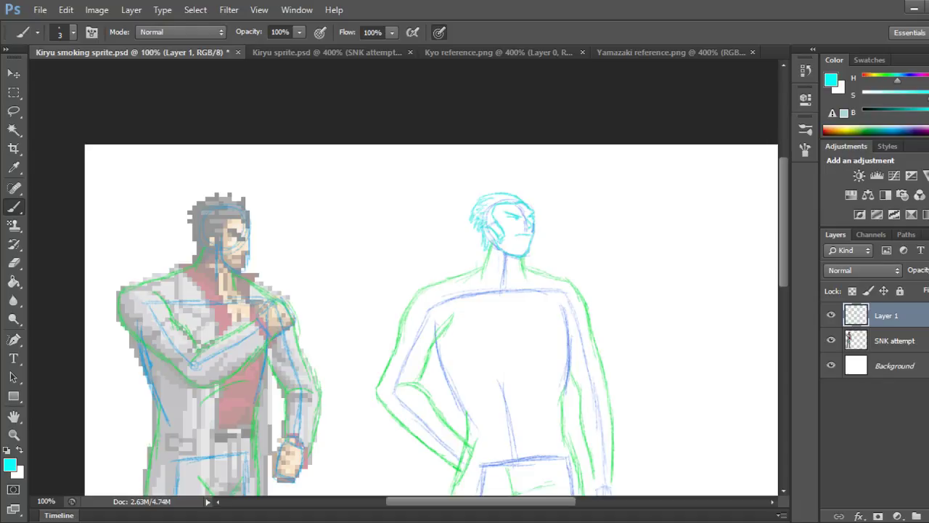
mouse_move(477, 274)
left_mouse_down()
mouse_move(491, 304)
mouse_move(486, 353)
left_mouse_up()
left_click_drag(490, 314, 469, 434)
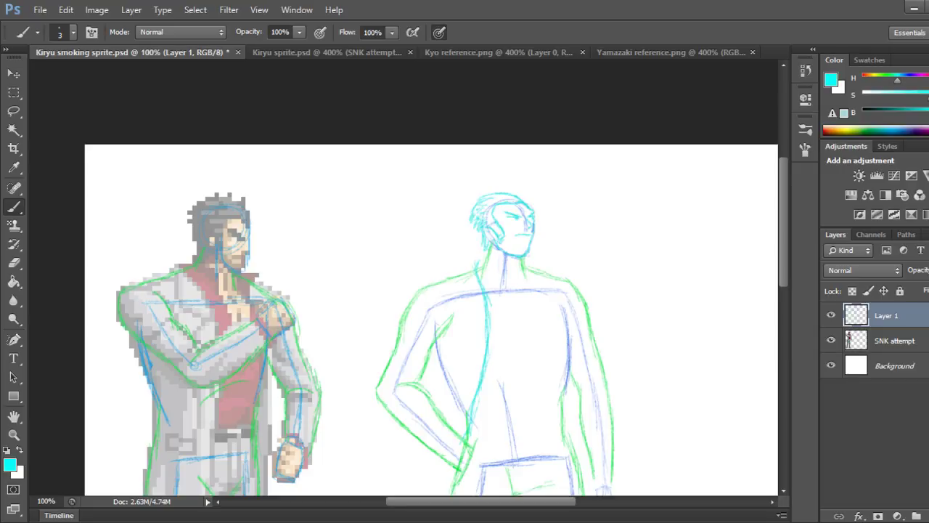
Sketch the open collar in cyan, with a near flap, a pointed neckline on the chest and a flared far collar point.
left_click_drag(481, 263, 512, 263)
mouse_move(497, 267)
left_mouse_down()
mouse_move(481, 278)
mouse_move(527, 328)
left_mouse_up()
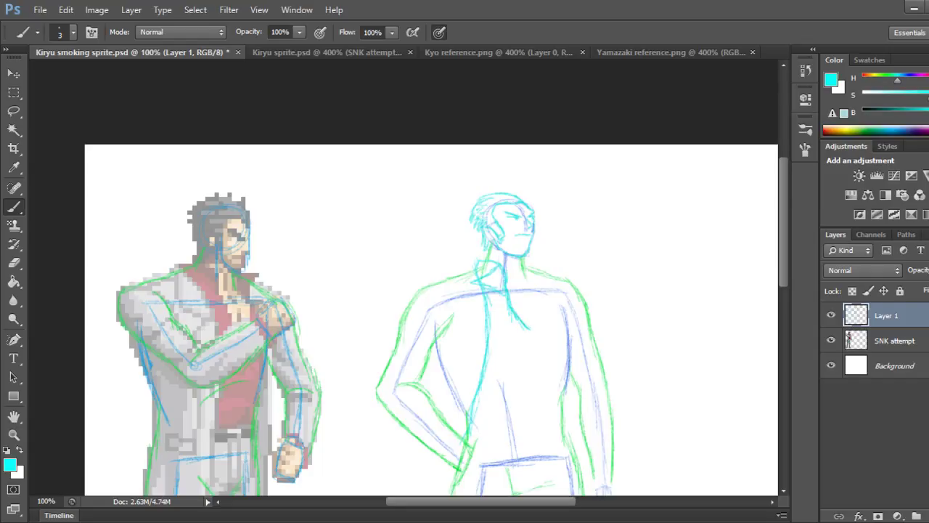
left_click_drag(534, 295, 531, 326)
left_click_drag(522, 261, 556, 259)
left_click_drag(557, 262, 534, 281)
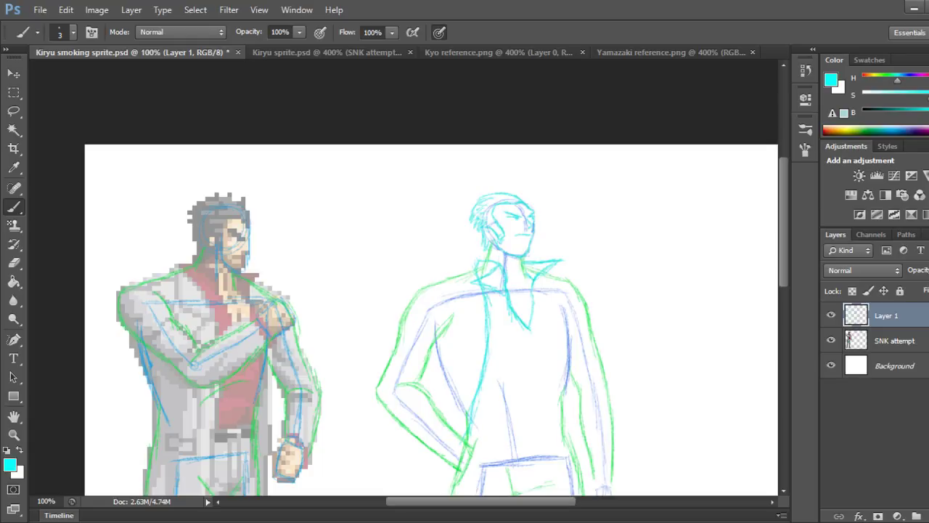
Erase the lower strokes of the near collar flap and redraw it in cyan with a notch.
left_click(14, 263)
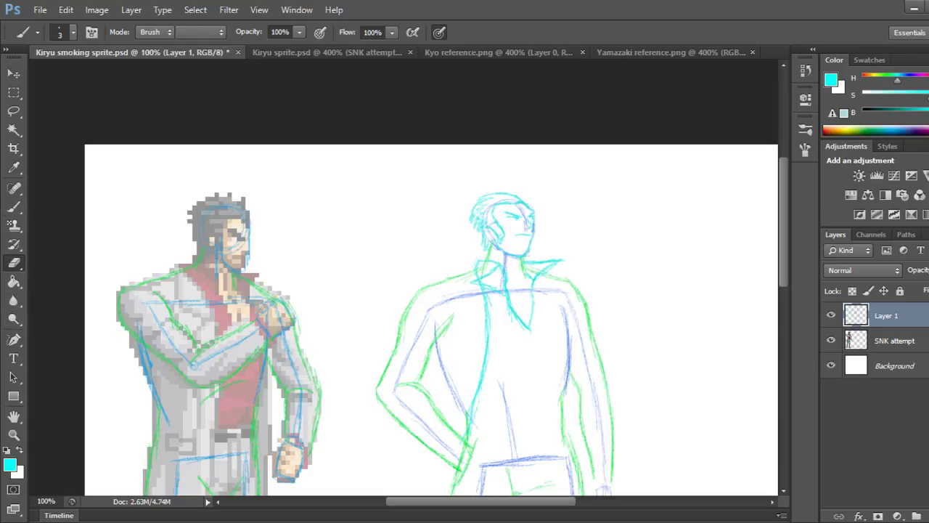
left_click(476, 281)
mouse_move(482, 276)
left_mouse_down()
mouse_move(494, 270)
mouse_move(491, 289)
mouse_move(503, 293)
left_mouse_up()
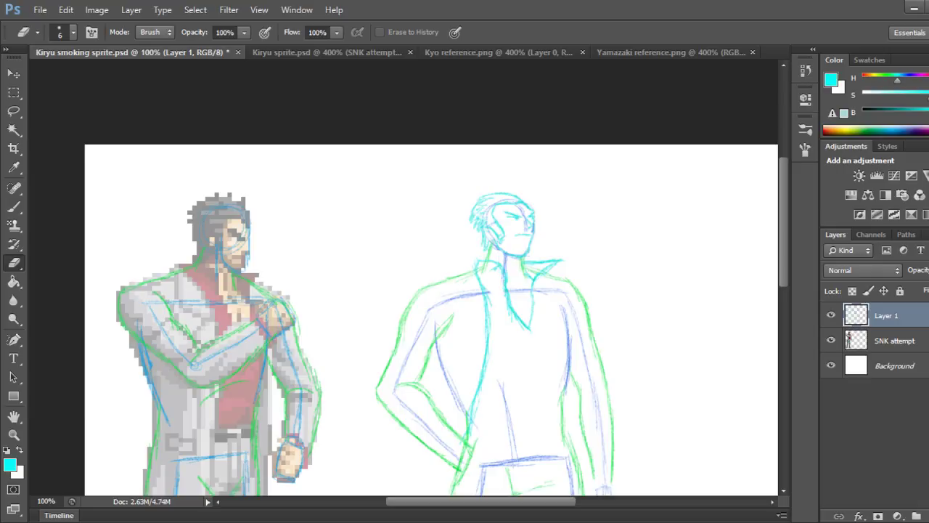
key("b")
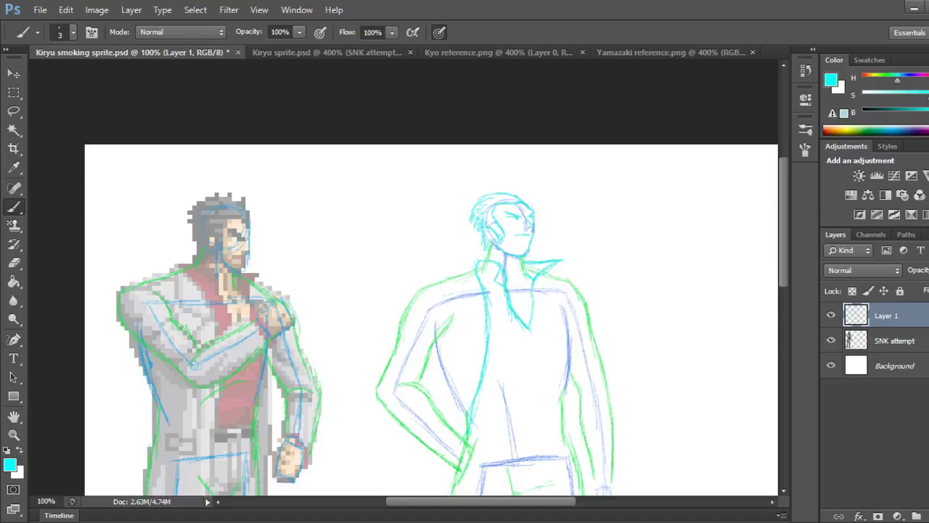
Add an inner line to the neckline point, and draw the near shoulder seam and near side of the torso in cyan.
left_click_drag(524, 302, 529, 325)
scroll(432, 291, "down", 3)
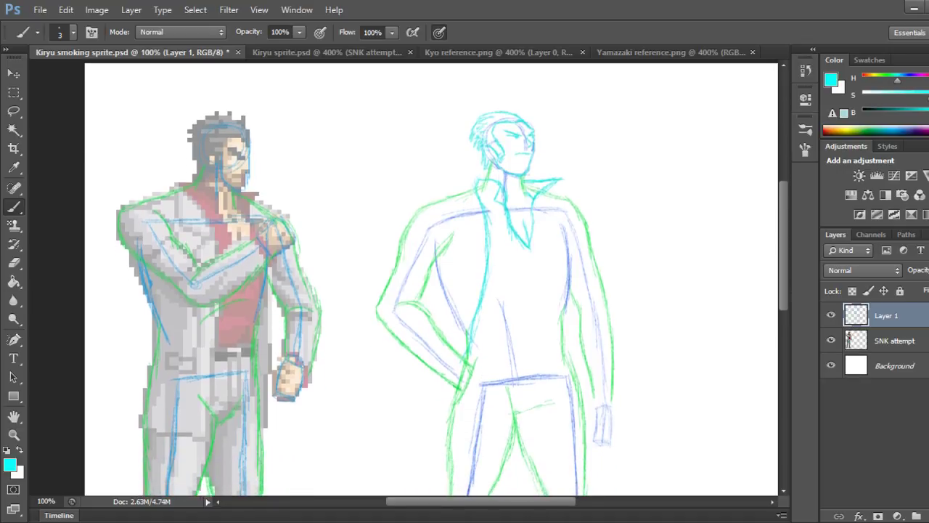
scroll(432, 279, "up", 1)
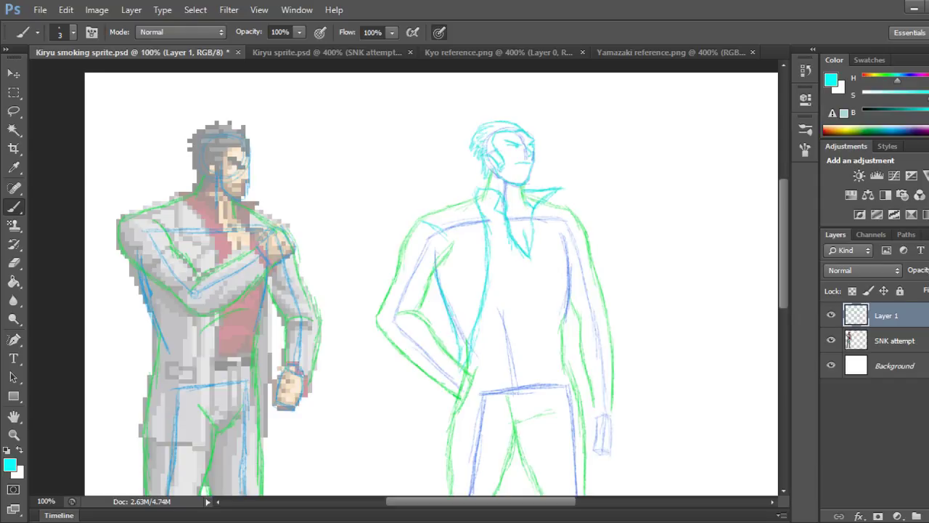
Draw the waistline across the torso in cyan and the jacket edge running down the far hip.
scroll(431, 278, "down", 2)
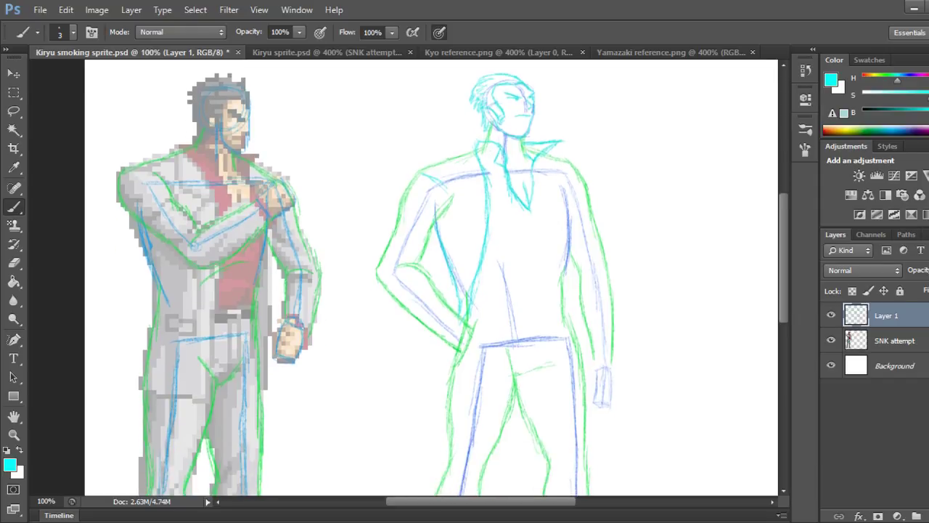
scroll(431, 278, "down", 8)
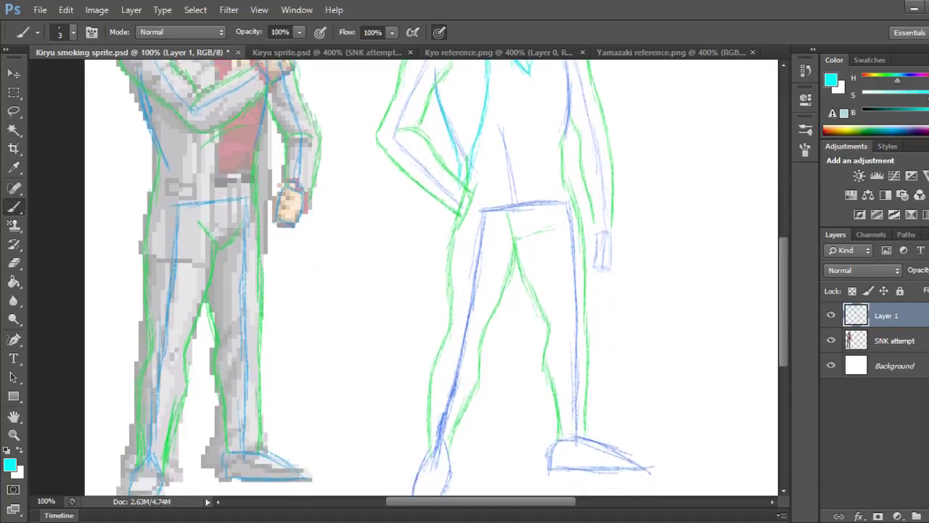
scroll(431, 278, "up", 4)
scroll(431, 278, "up", 2)
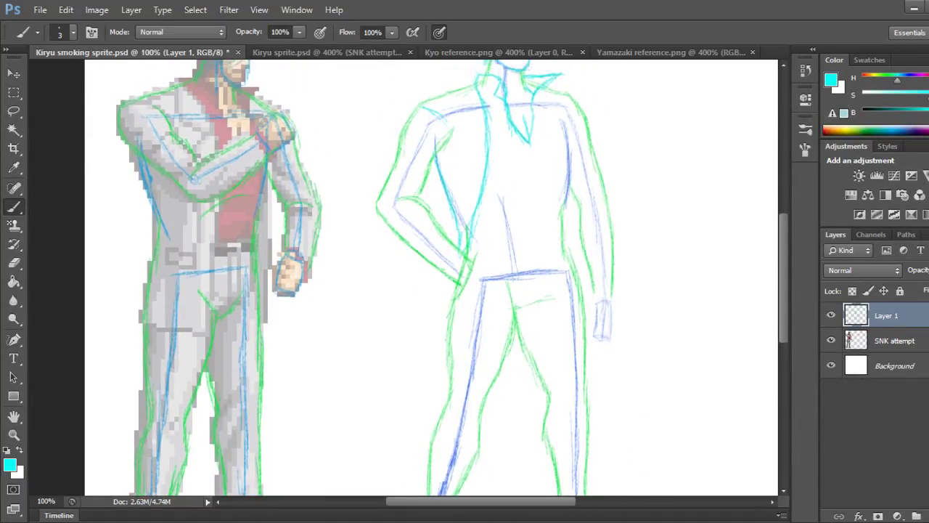
scroll(431, 278, "up", 3)
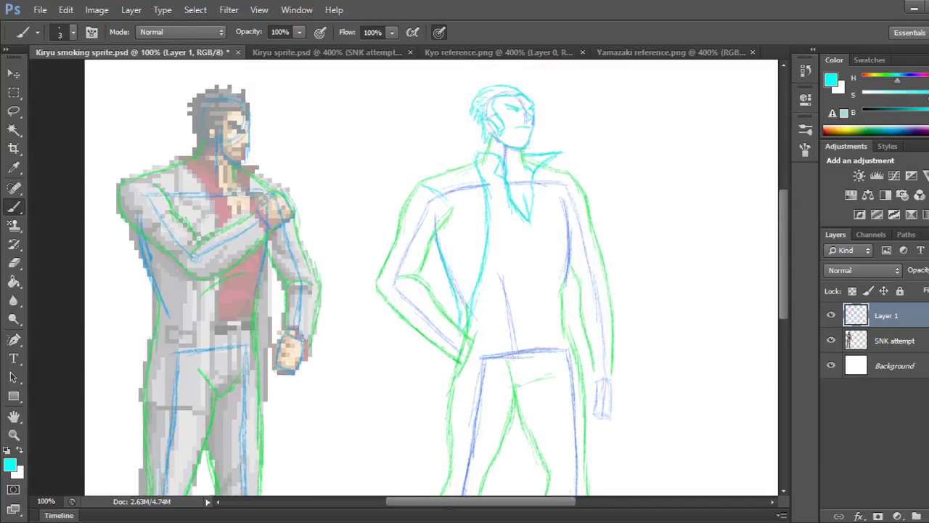
mouse_move(471, 322)
left_mouse_down()
mouse_move(567, 311)
mouse_move(580, 366)
left_mouse_up()
left_click_drag(568, 323, 585, 382)
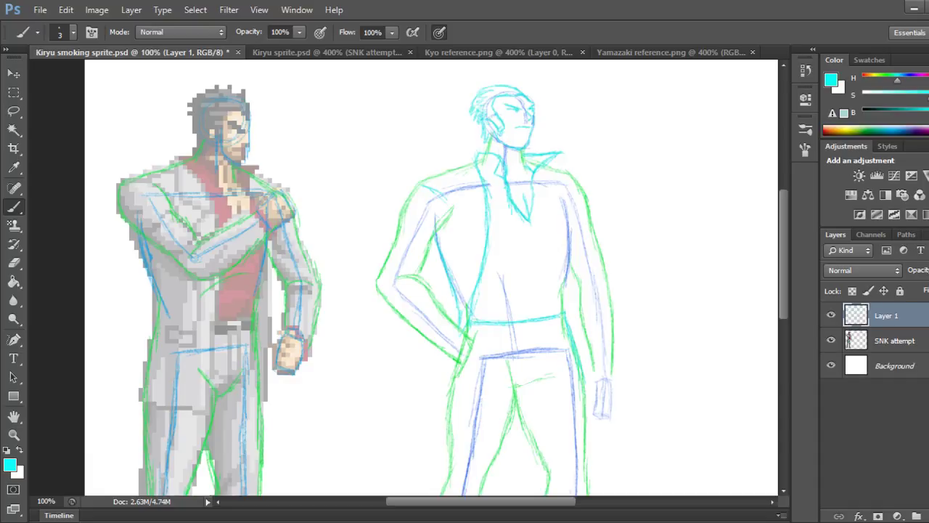
Trace the near forearm's sleeve edges in cyan and sketch the fold lines at the far arm's elbow.
scroll(315, 174, "down", 3)
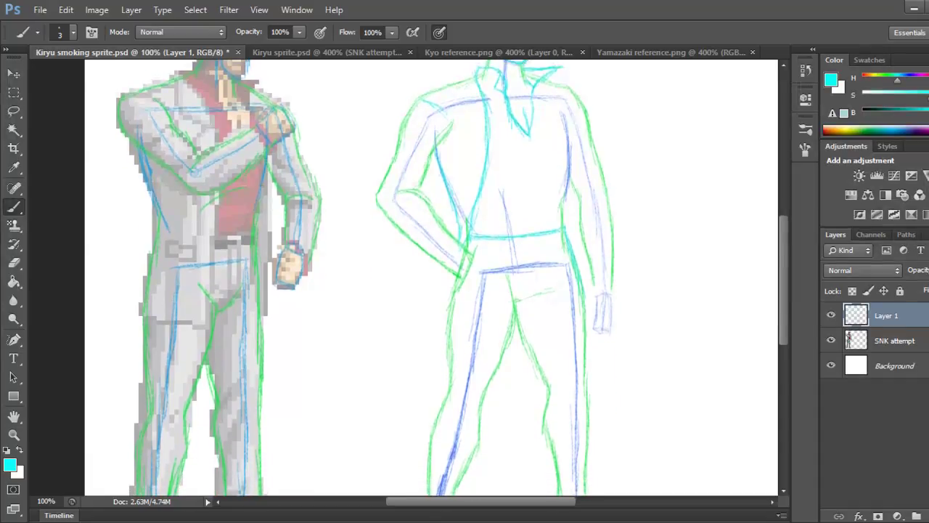
scroll(315, 173, "up", 3)
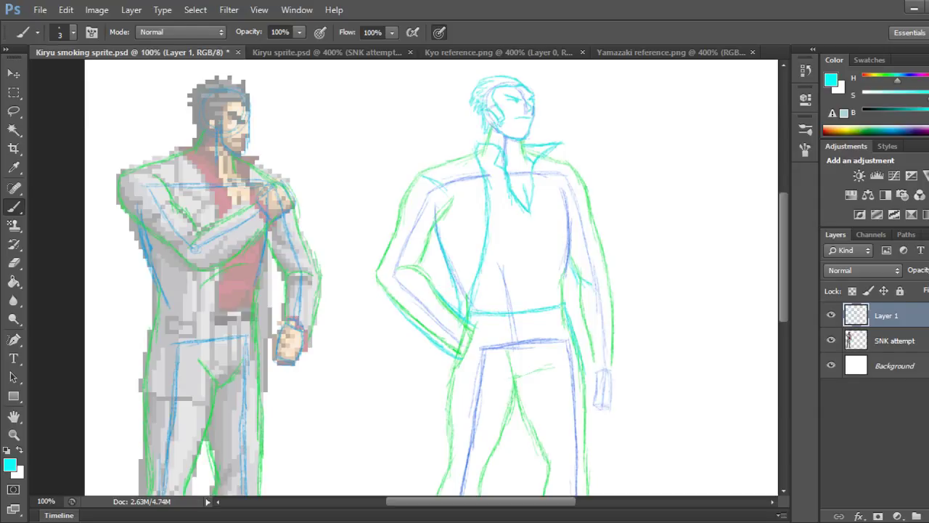
left_click_drag(586, 282, 597, 295)
left_click_drag(578, 274, 579, 305)
Draw the far forearm's sleeve in cyan, with its inner edge, a band-shaped cuff and a loose outer edge.
left_click_drag(578, 304, 583, 363)
left_click_drag(584, 365, 620, 358)
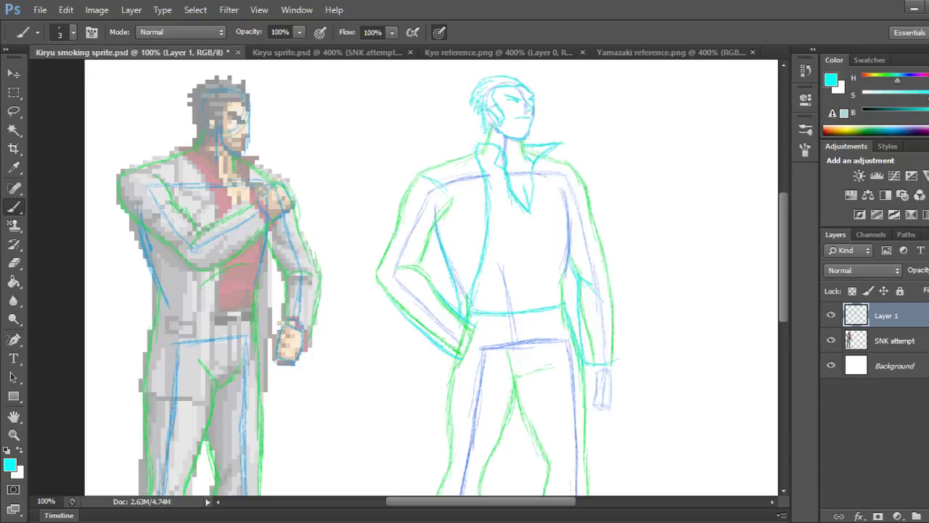
left_click_drag(609, 273, 621, 350)
left_click_drag(611, 370, 626, 365)
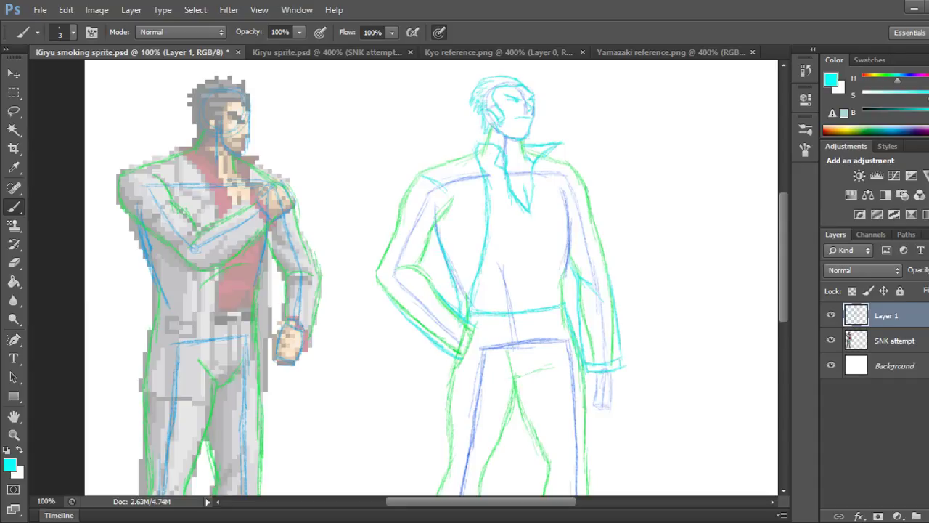
Try a cyan line from the far collar down the chest, and undo it.
scroll(432, 278, "up", 2)
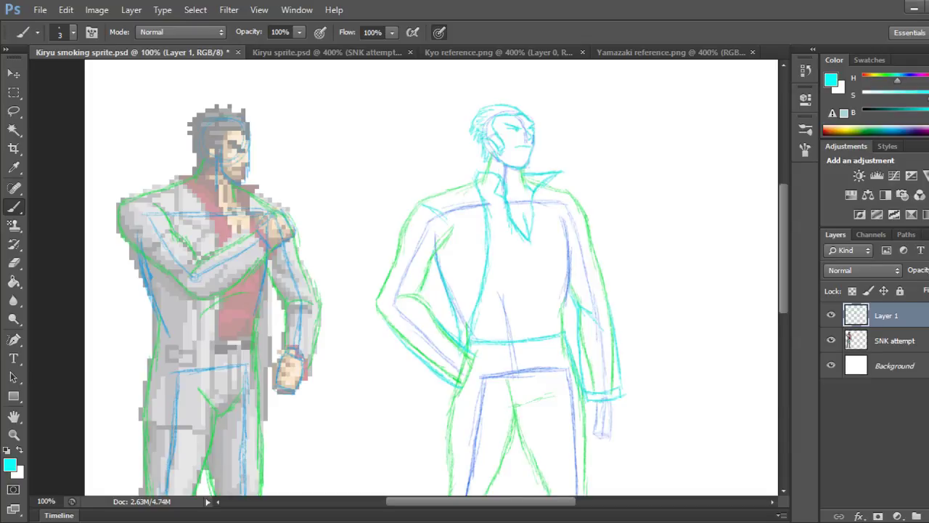
scroll(432, 278, "down", 3)
scroll(432, 278, "up", 1)
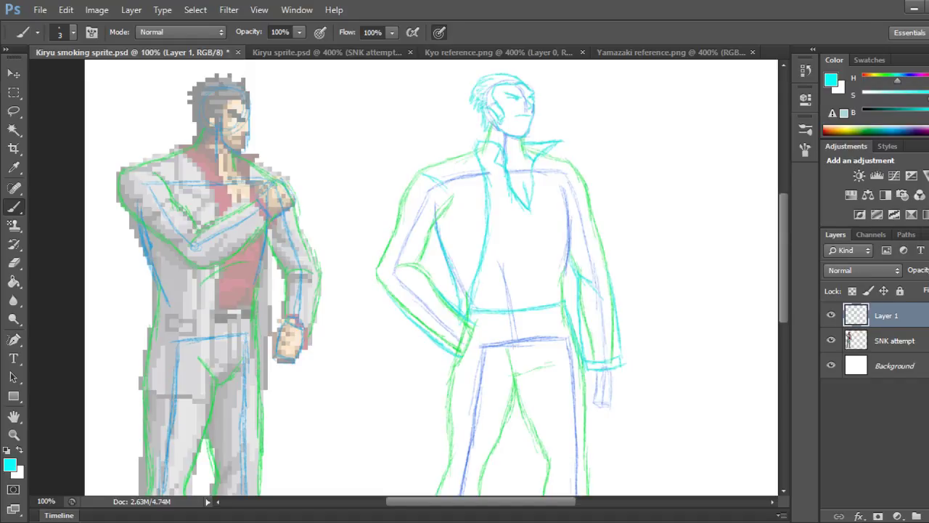
left_click_drag(538, 174, 556, 234)
key("ctrl+alt+z")
key("ctrl+alt+z")
key("ctrl+alt+z")
key("ctrl+alt+z")
key("ctrl+alt+z")
Erase the blue construction lines across the far shoulder and arm, and the green forearm contours inside the far sleeve.
key("e")
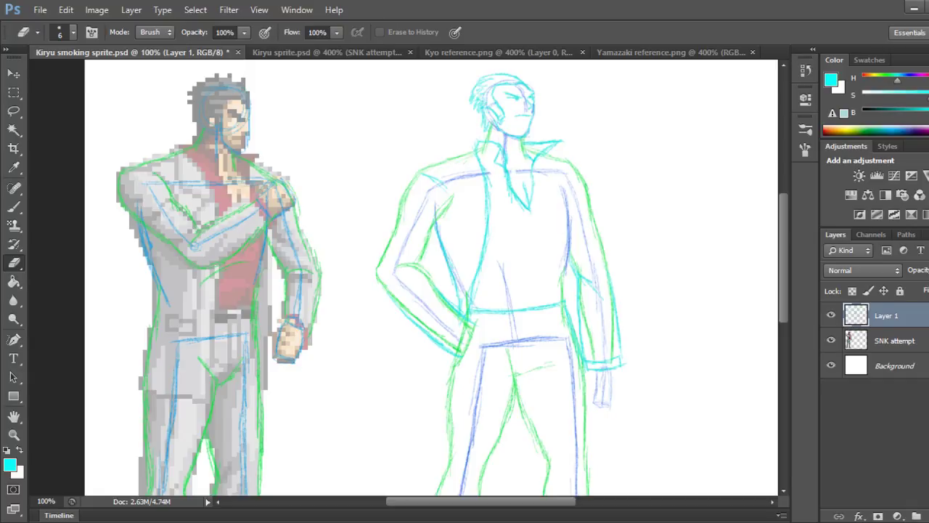
mouse_move(519, 171)
left_mouse_down()
mouse_move(558, 171)
mouse_move(574, 194)
mouse_move(605, 347)
mouse_move(592, 361)
mouse_move(582, 303)
left_mouse_up()
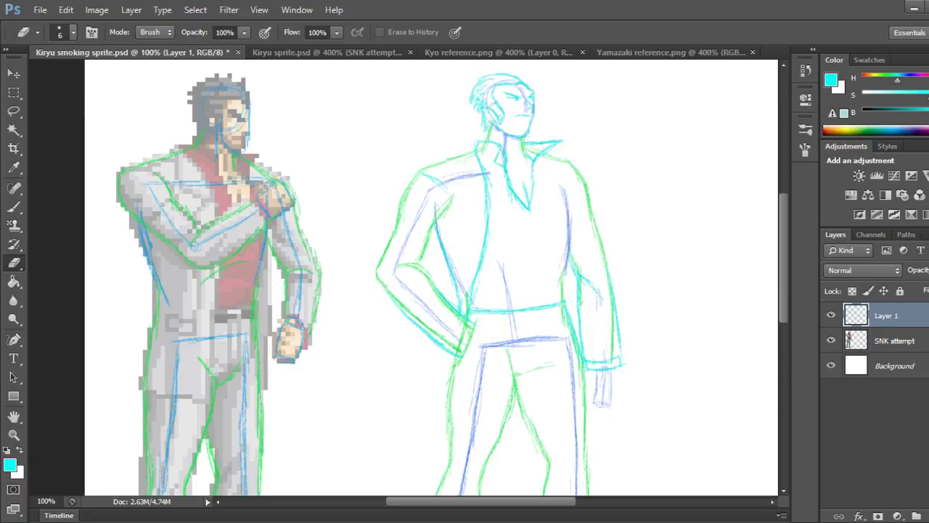
left_click_drag(612, 353, 613, 307)
key("b")
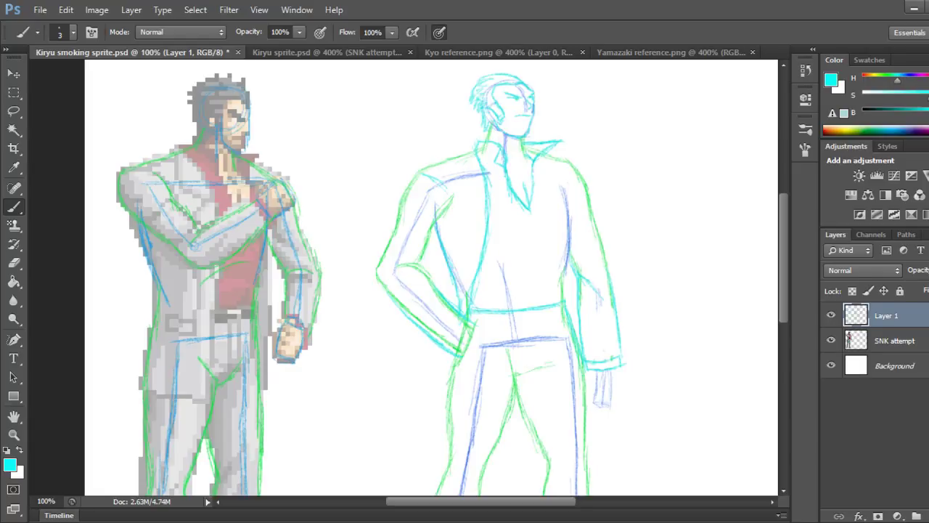
Draw the jacket's far front edge in cyan from the collar down the chest to the hip, saving the document along the way.
left_click_drag(546, 175, 552, 194)
key("ctrl+s")
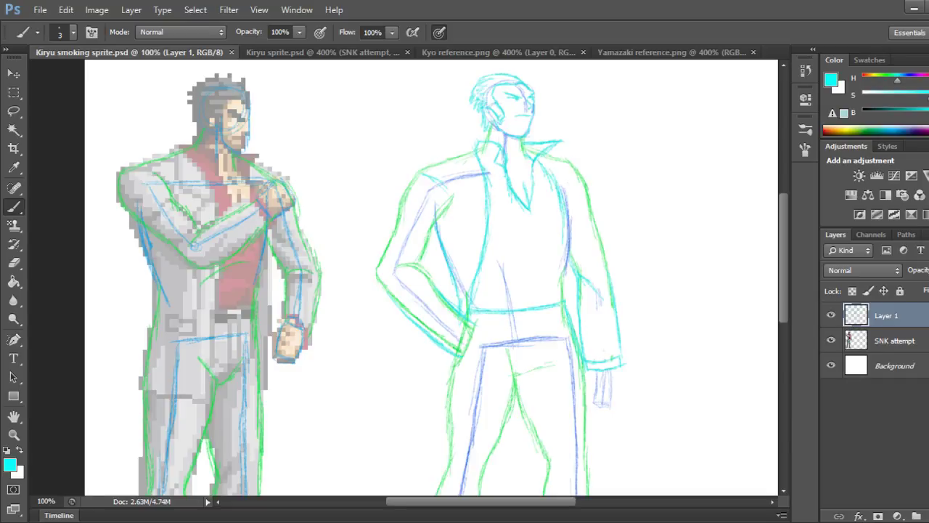
left_click_drag(560, 217, 562, 274)
left_click_drag(563, 239, 578, 331)
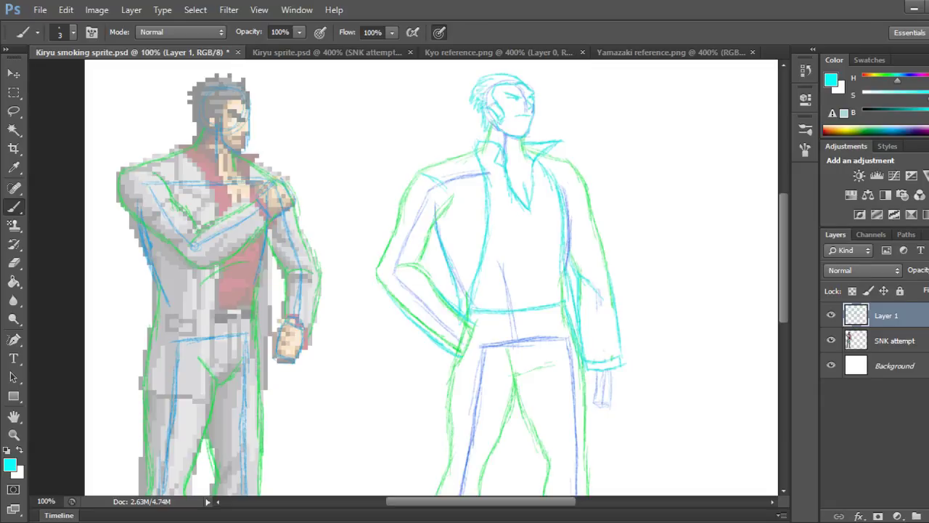
Erase stray lines at the collar's base, and draw the near lapel with its notch and a jacket line down to the waist in cyan.
key("e")
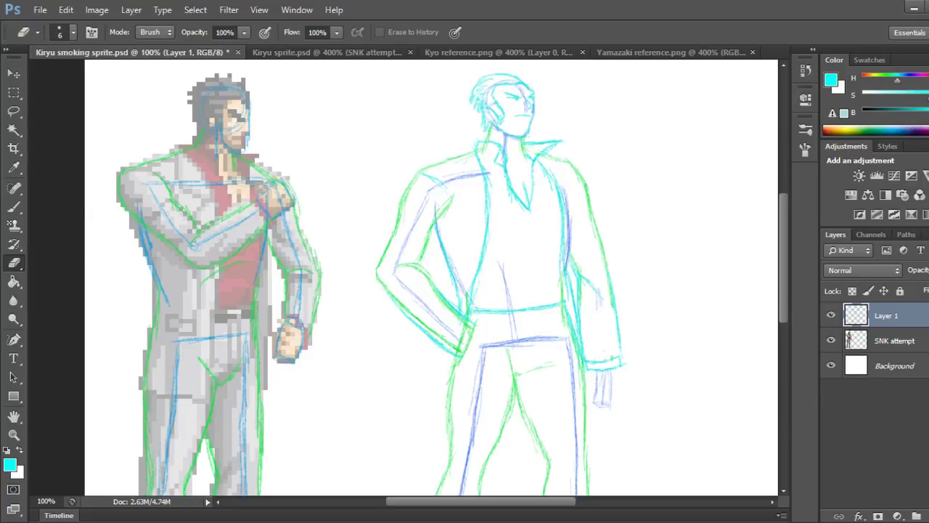
mouse_move(521, 144)
left_mouse_down()
mouse_move(529, 147)
mouse_move(478, 151)
left_mouse_up()
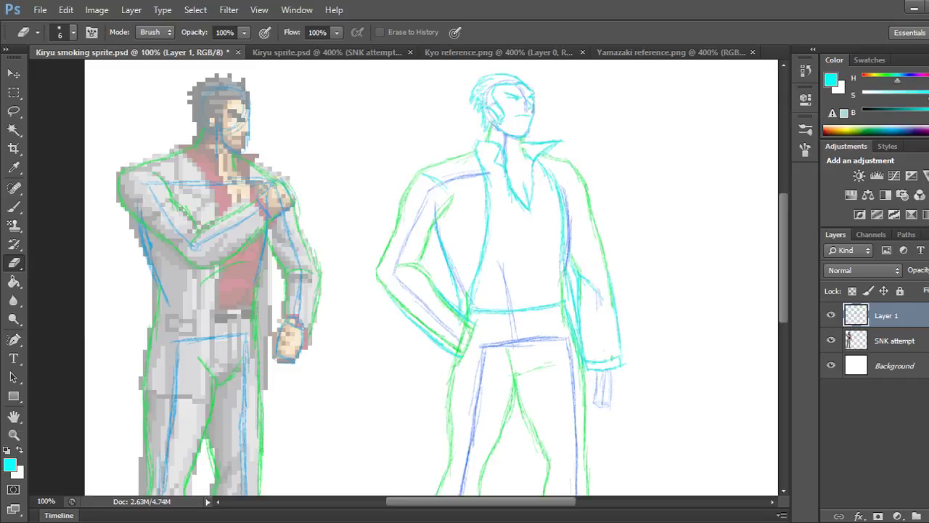
key("b")
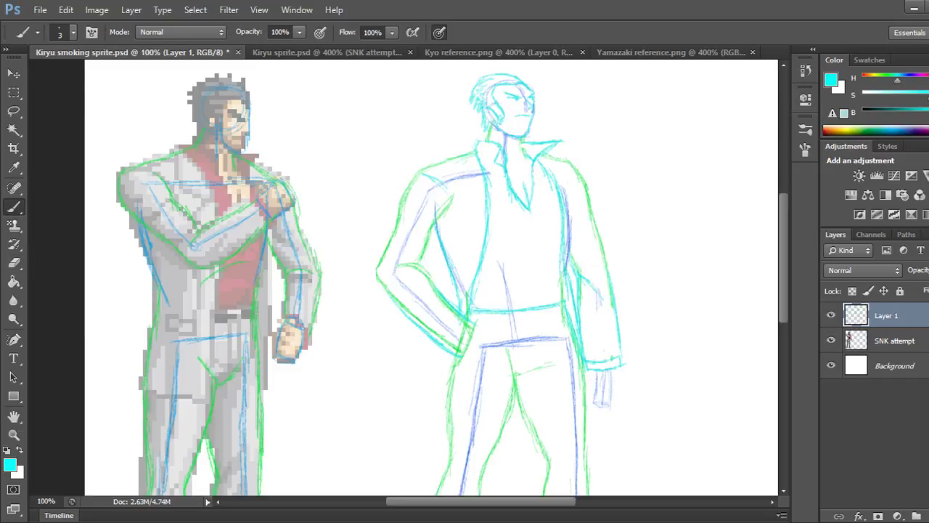
mouse_move(468, 158)
left_mouse_down()
mouse_move(464, 196)
mouse_move(478, 209)
left_mouse_up()
mouse_move(482, 215)
left_mouse_down()
mouse_move(463, 213)
mouse_move(468, 279)
left_mouse_up()
left_click_drag(467, 244, 469, 296)
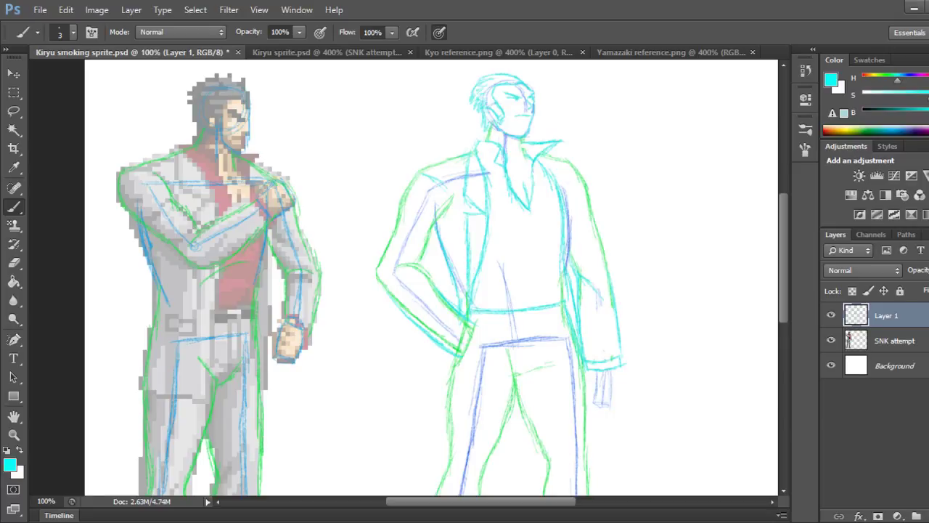
Clean up the near side of the torso above the waist, redraw it in cyan and add the jacket tail below the near hand.
left_click(13, 263)
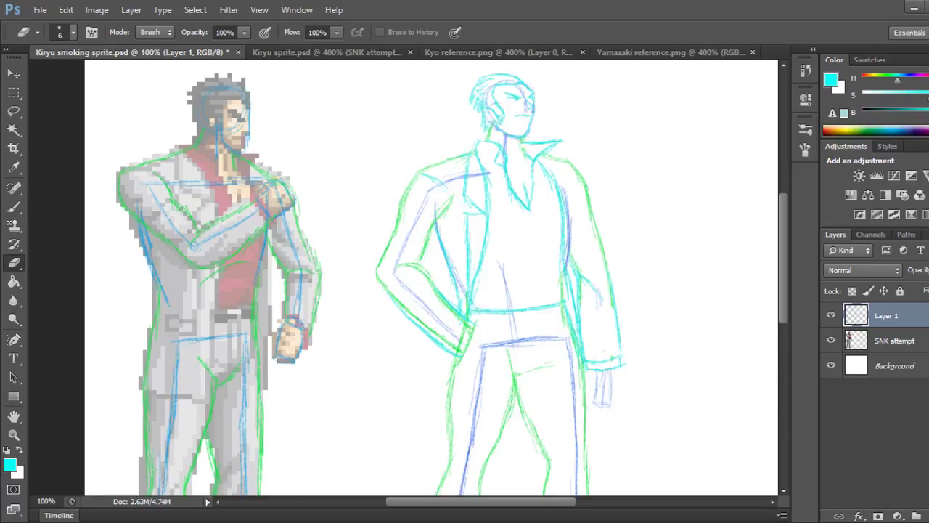
left_click_drag(458, 287, 458, 305)
left_click_drag(451, 277, 456, 286)
key("b")
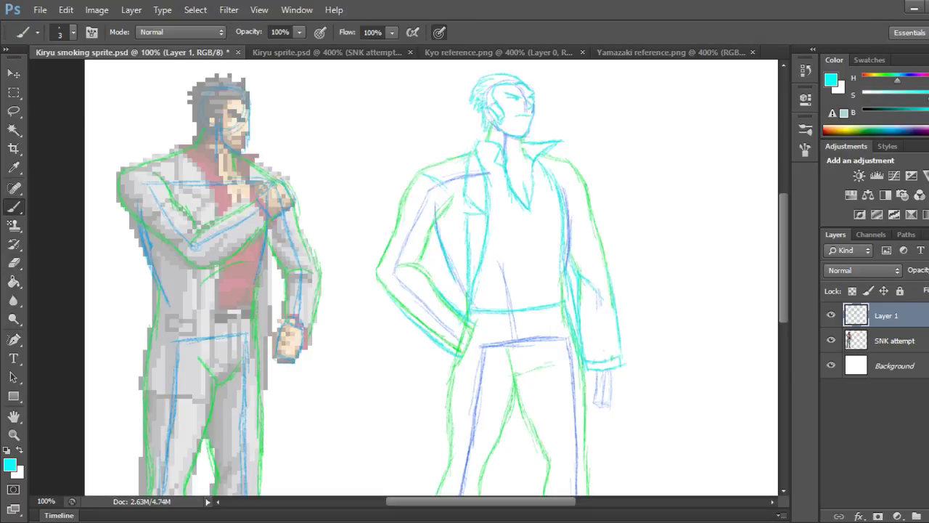
left_click_drag(447, 267, 457, 308)
left_click_drag(449, 353, 438, 401)
left_click_drag(453, 364, 442, 399)
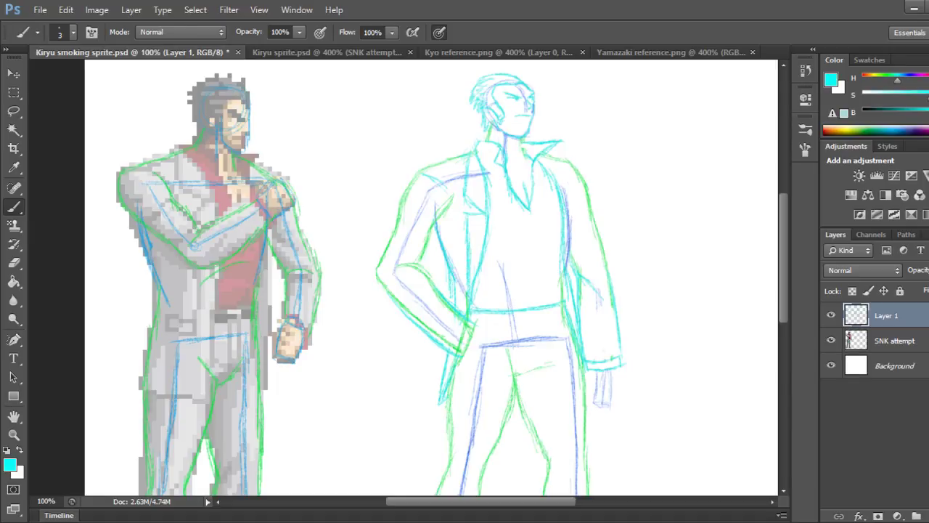
Erase the short green line above the crotch and trace the crotch fold toward the far hip in cyan.
scroll(432, 278, "down", 5)
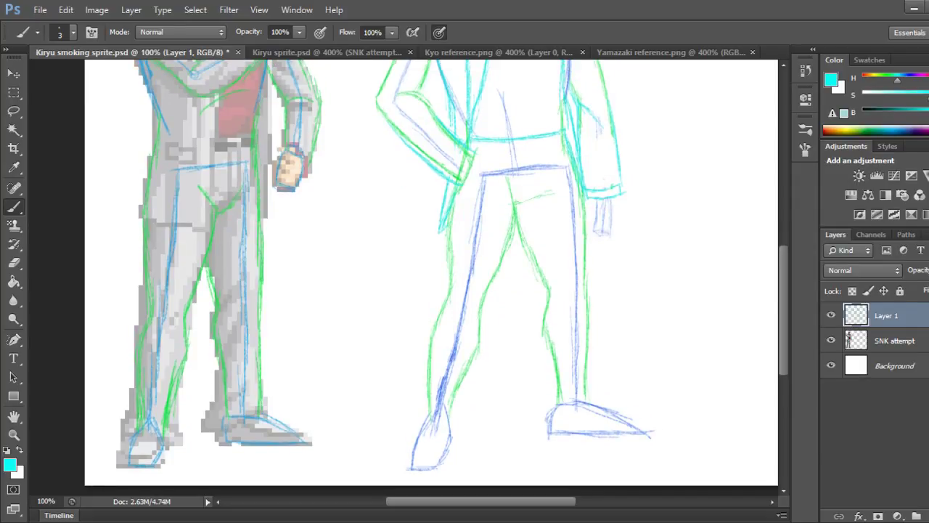
key("e")
left_click_drag(511, 187, 507, 176)
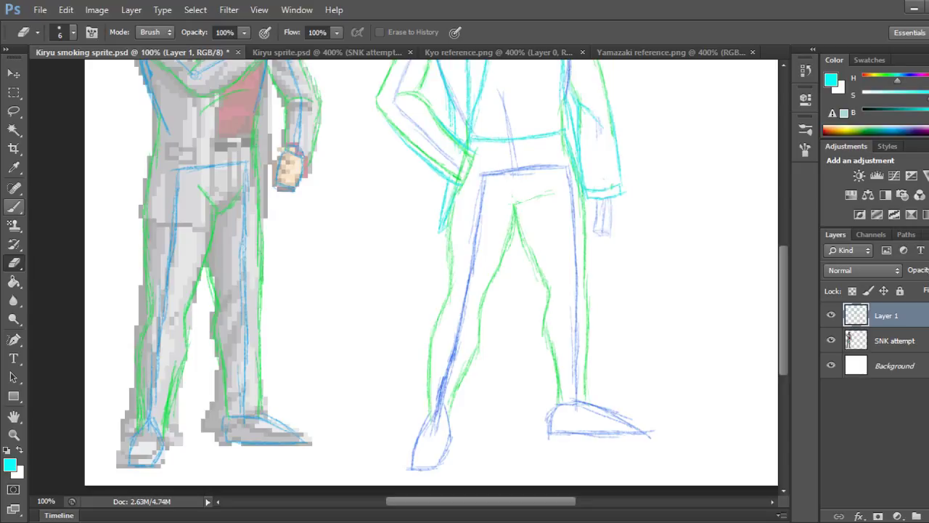
key("b")
left_click_drag(516, 203, 552, 196)
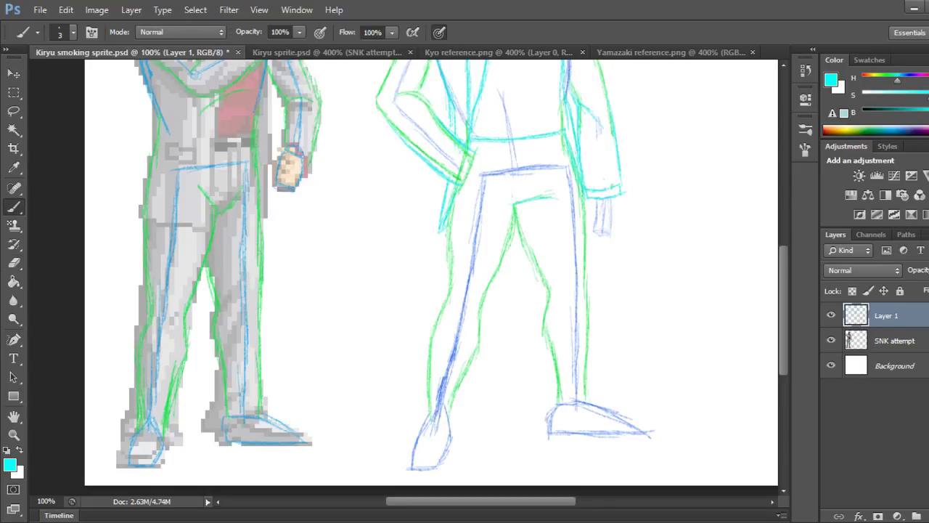
Draw the near trouser leg's inner edge in cyan with folds at the knee, ending in a hem over the shoe.
left_click_drag(514, 217, 492, 295)
left_click_drag(504, 262, 482, 321)
left_click_drag(489, 293, 481, 337)
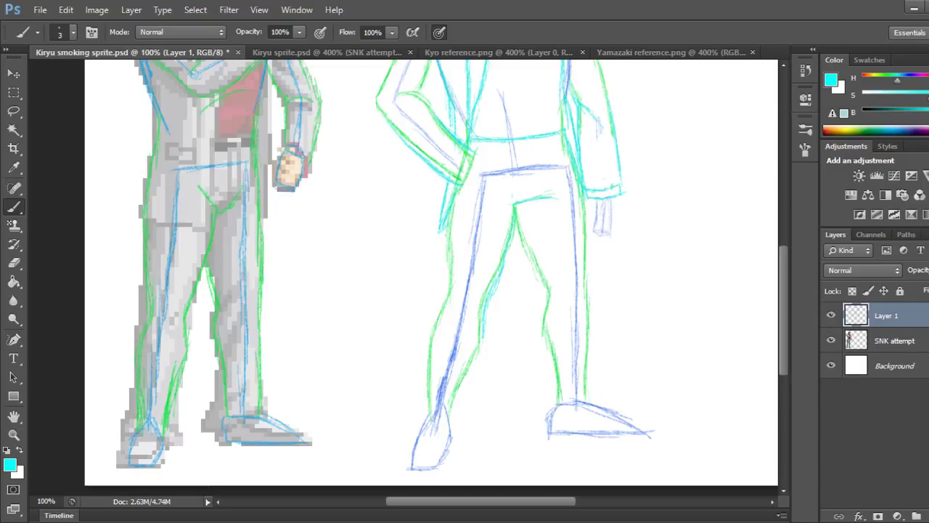
mouse_move(504, 276)
left_mouse_down()
mouse_move(468, 336)
mouse_move(473, 374)
mouse_move(462, 409)
left_mouse_up()
left_click_drag(475, 372, 465, 408)
left_click_drag(472, 383, 466, 409)
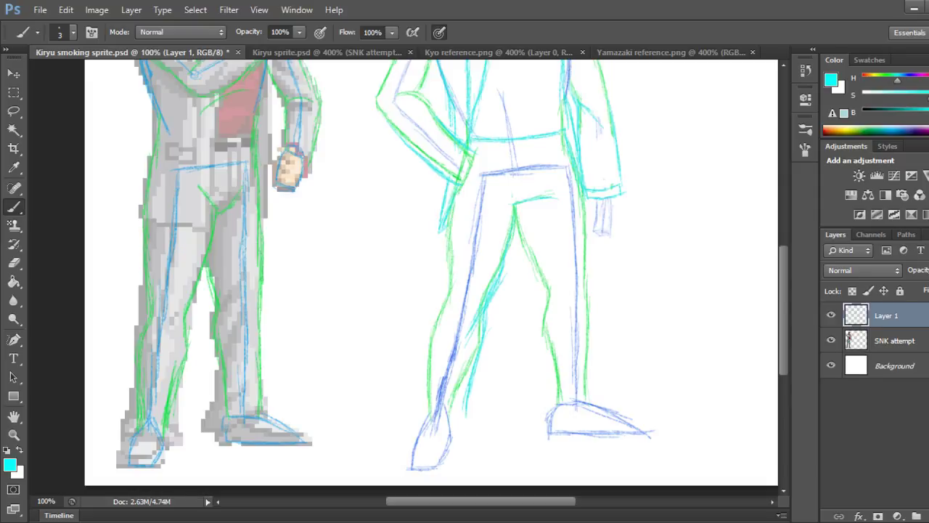
mouse_move(470, 406)
left_mouse_down()
mouse_move(465, 436)
mouse_move(434, 412)
mouse_move(452, 428)
left_mouse_up()
Draw the near trouser leg's outer edge in cyan from the thigh past the knee fold to the ankle.
left_click_drag(450, 249, 450, 318)
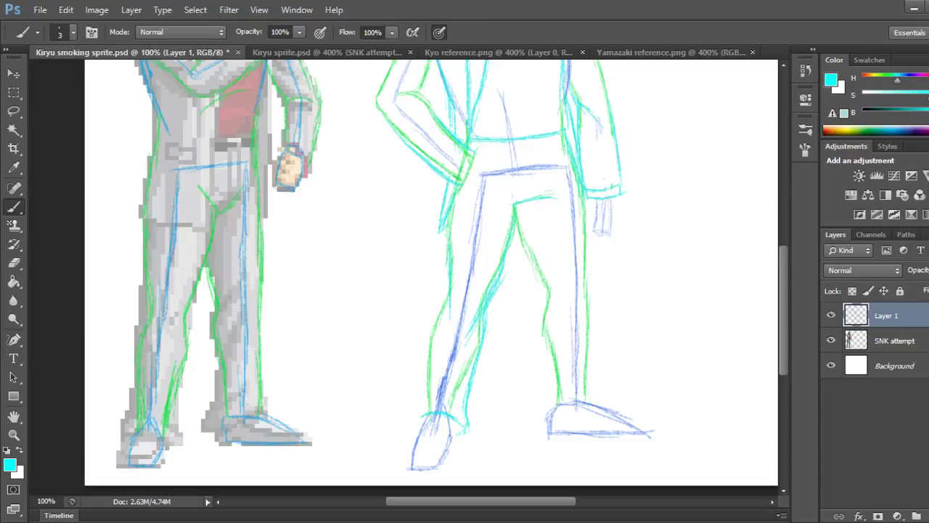
left_click_drag(452, 286, 447, 331)
left_click_drag(445, 293, 426, 355)
left_click_drag(447, 276, 435, 315)
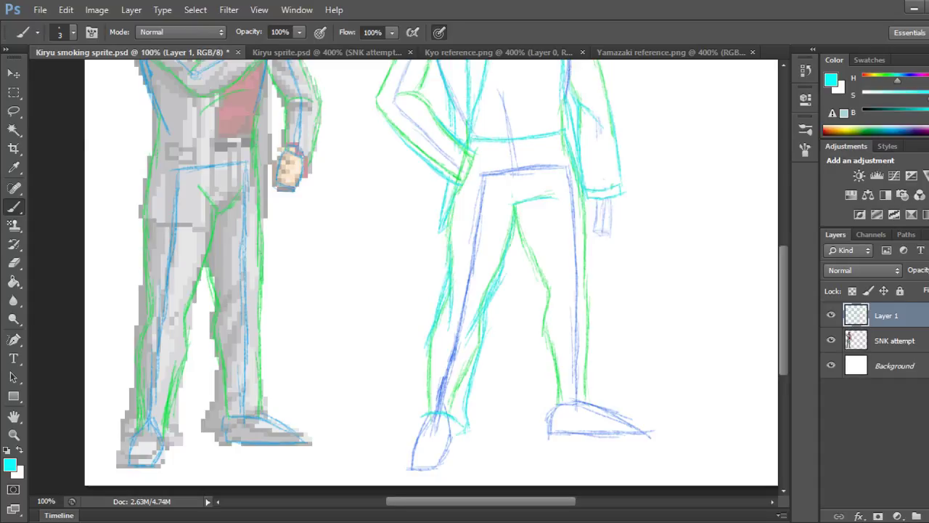
left_click_drag(430, 344, 421, 386)
left_click_drag(429, 354, 417, 421)
left_click_drag(421, 414, 417, 434)
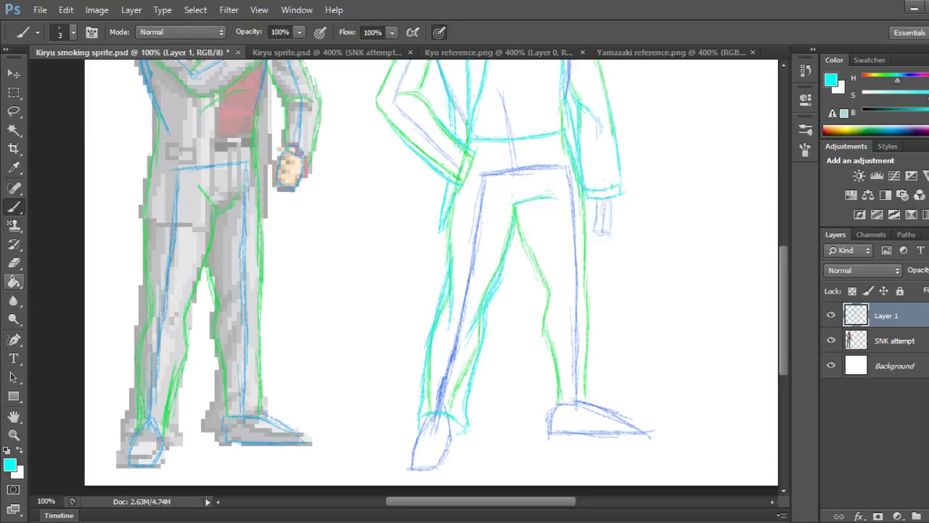
Erase the green contours and the blue construction line inside the near trouser leg.
left_click(15, 263)
left_click_drag(420, 413, 437, 389)
mouse_move(453, 357)
left_mouse_down()
mouse_move(439, 410)
mouse_move(480, 325)
left_mouse_up()
mouse_move(447, 381)
left_mouse_down()
mouse_move(468, 285)
mouse_move(458, 343)
left_mouse_up()
left_click_drag(472, 270, 479, 225)
left_click_drag(474, 258, 479, 214)
left_click_drag(480, 218, 482, 190)
left_click_drag(471, 231, 476, 203)
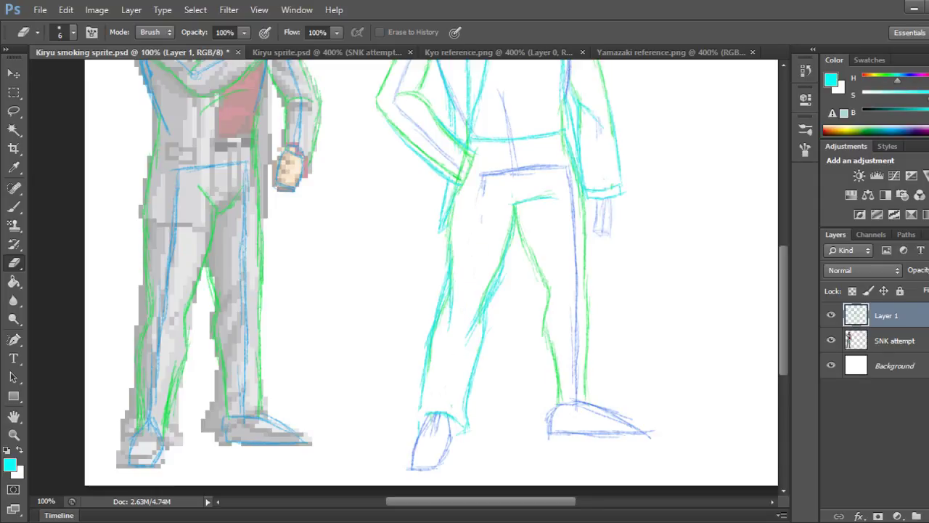
Extend the near hem's outer corner, and draw the far trouser leg in cyan with a knee fold, loose hem and outer edge.
key("b")
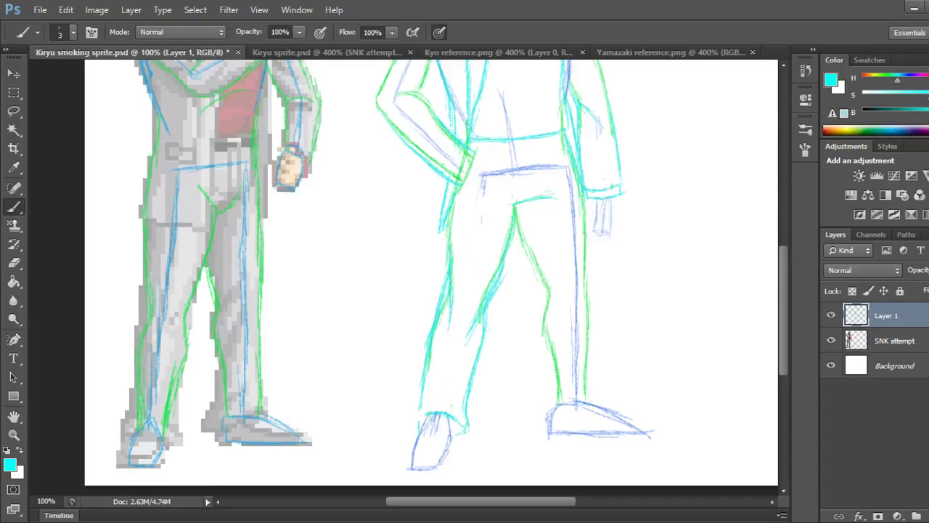
left_click_drag(422, 406, 414, 426)
left_click_drag(517, 235, 545, 303)
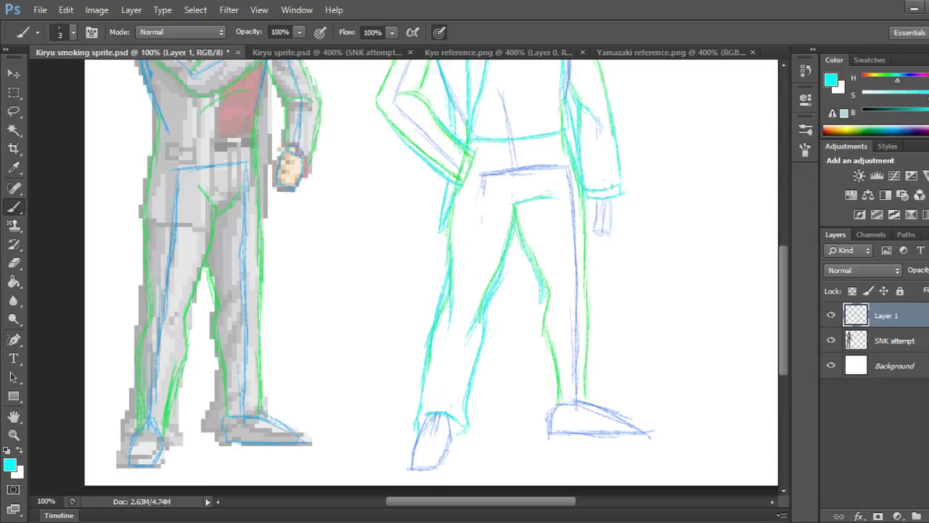
mouse_move(558, 277)
left_mouse_down()
mouse_move(539, 330)
mouse_move(553, 286)
left_mouse_up()
left_click_drag(542, 306, 544, 374)
mouse_move(545, 339)
left_mouse_down()
mouse_move(532, 426)
mouse_move(568, 426)
left_mouse_up()
left_click_drag(536, 426, 573, 424)
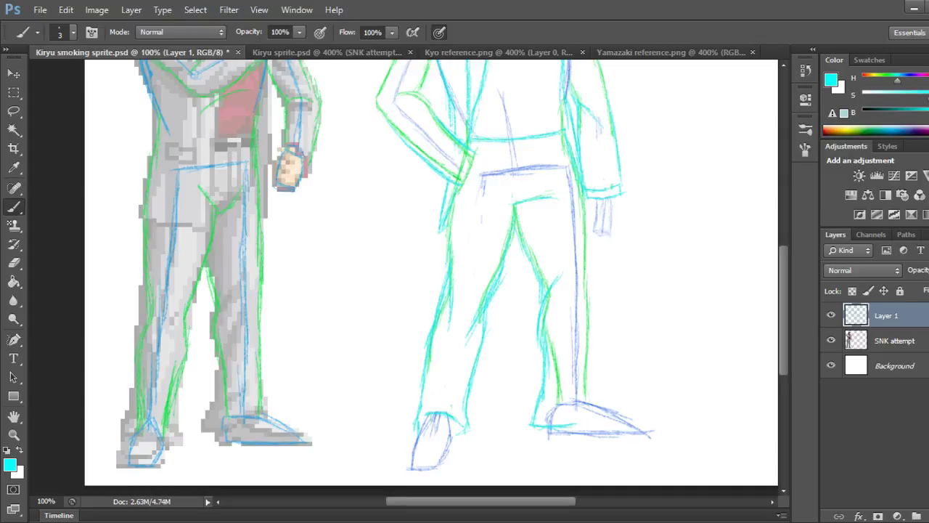
mouse_move(570, 423)
left_mouse_down()
mouse_move(588, 411)
mouse_move(597, 378)
mouse_move(592, 341)
left_mouse_up()
left_click_drag(595, 375, 591, 273)
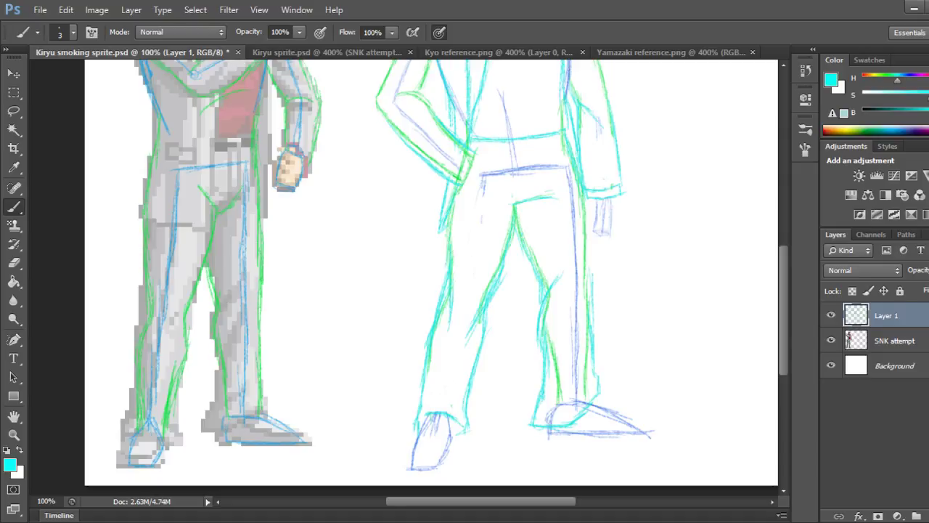
Erase the near trouser leg's hem line and redraw it lower over the shoe in cyan with flared corners.
key("e")
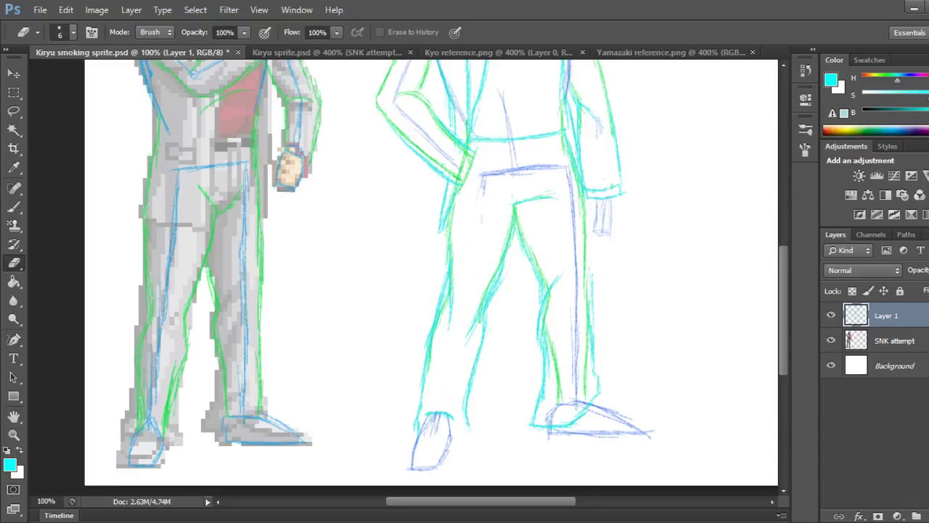
mouse_move(443, 413)
left_mouse_down()
mouse_move(452, 417)
mouse_move(427, 413)
left_mouse_up()
key("b")
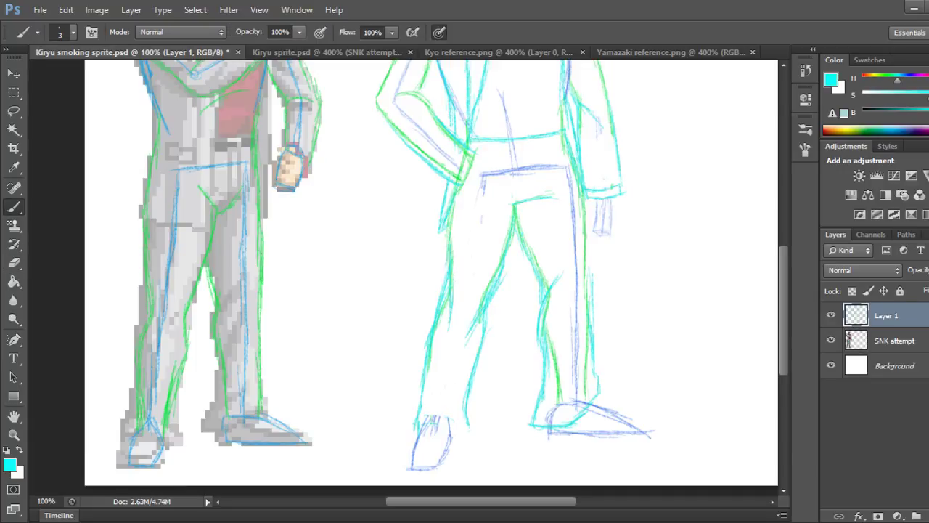
left_click_drag(434, 424, 473, 429)
left_click_drag(460, 431, 469, 435)
left_click_drag(412, 425, 408, 432)
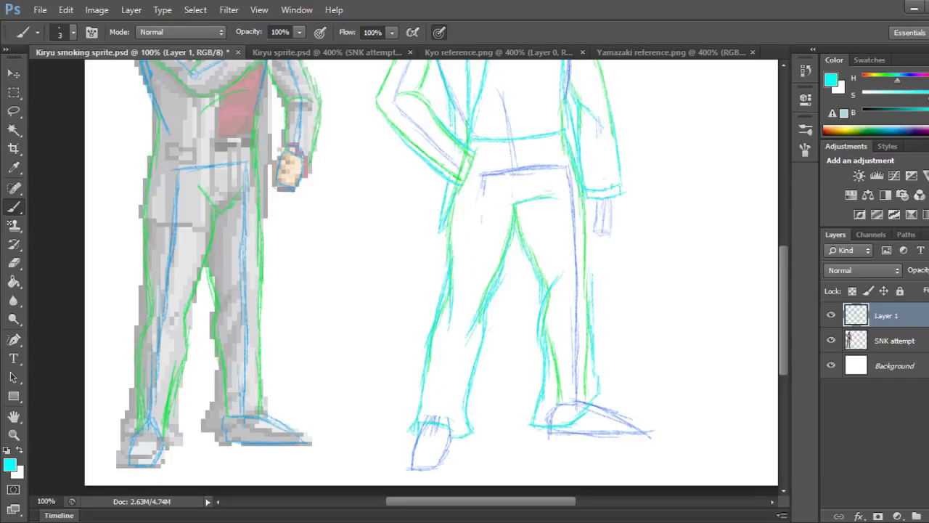
Erase the shoe lines above the near hem, and the green and blue construction lines inside the far leg and at the hip corners.
key("e")
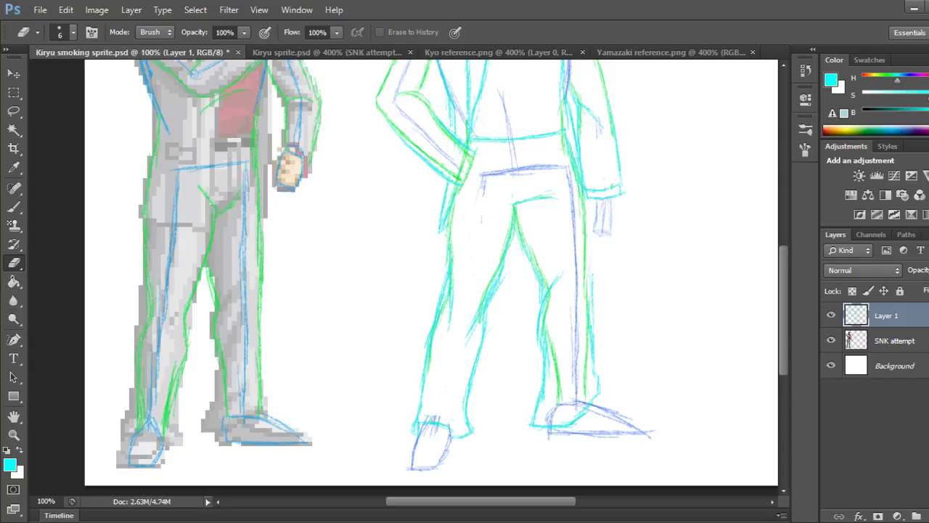
left_click_drag(428, 415, 449, 426)
mouse_move(557, 401)
left_mouse_down()
mouse_move(546, 422)
mouse_move(580, 402)
mouse_move(588, 333)
mouse_move(576, 385)
mouse_move(558, 382)
mouse_move(552, 342)
left_mouse_up()
mouse_move(576, 383)
left_mouse_down()
mouse_move(567, 165)
mouse_move(482, 177)
mouse_move(493, 173)
left_mouse_up()
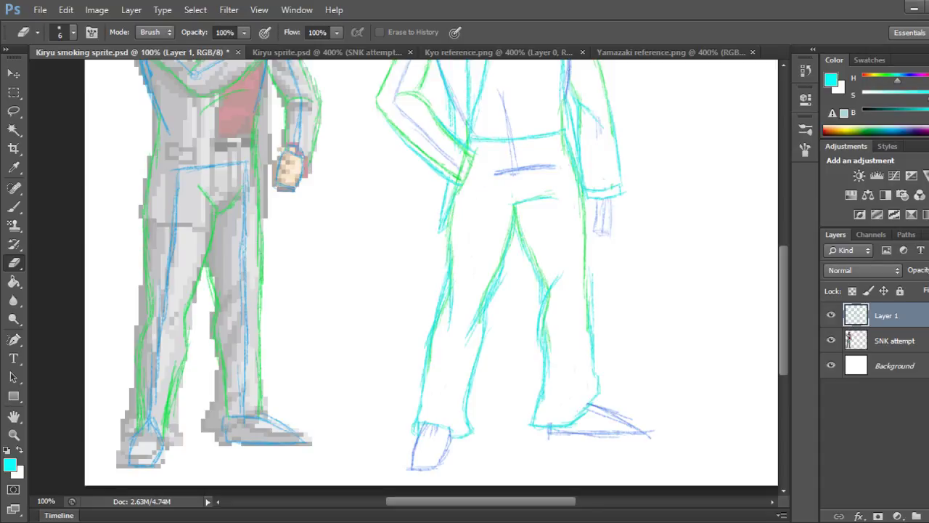
Enlarge the eraser to 8 and remove the blue hip line and the torso's vertical centre line.
scroll(431, 279, "up", 5)
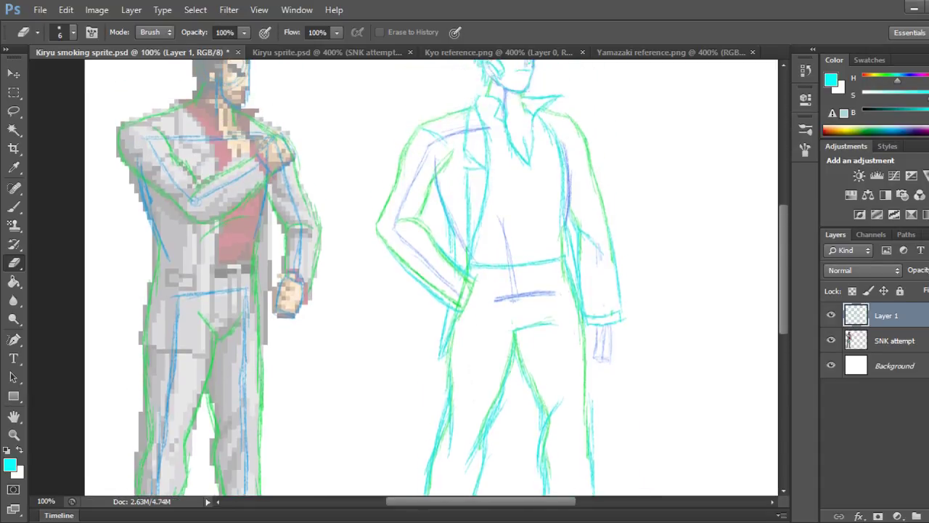
scroll(431, 280, "up", 3)
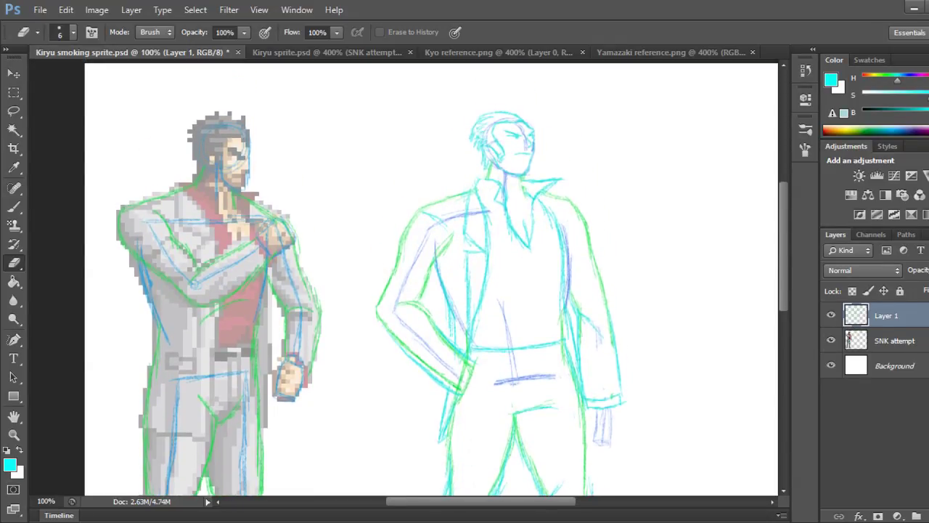
key("bracketright")
key("bracketright")
mouse_move(558, 375)
left_mouse_down()
mouse_move(495, 382)
mouse_move(513, 357)
mouse_move(501, 302)
left_mouse_up()
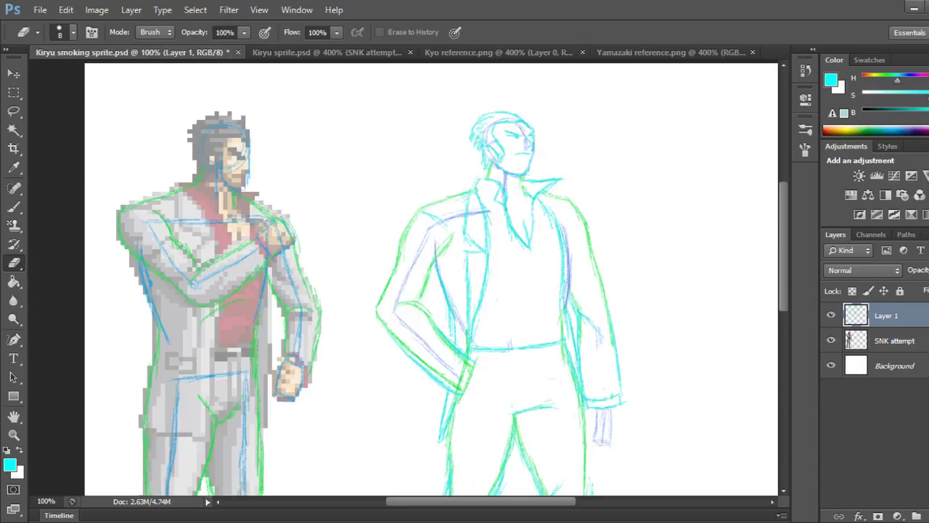
left_click_drag(510, 347, 510, 343)
key("b")
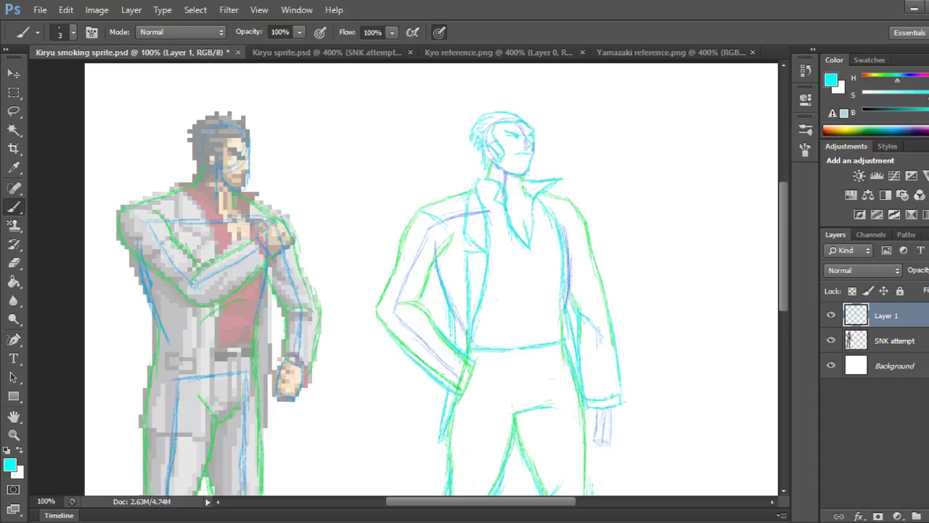
Erase the blue construction lines along the near shoulder, arm and torso side, the near forearm's green contour, and the far chest's blue line.
key("e")
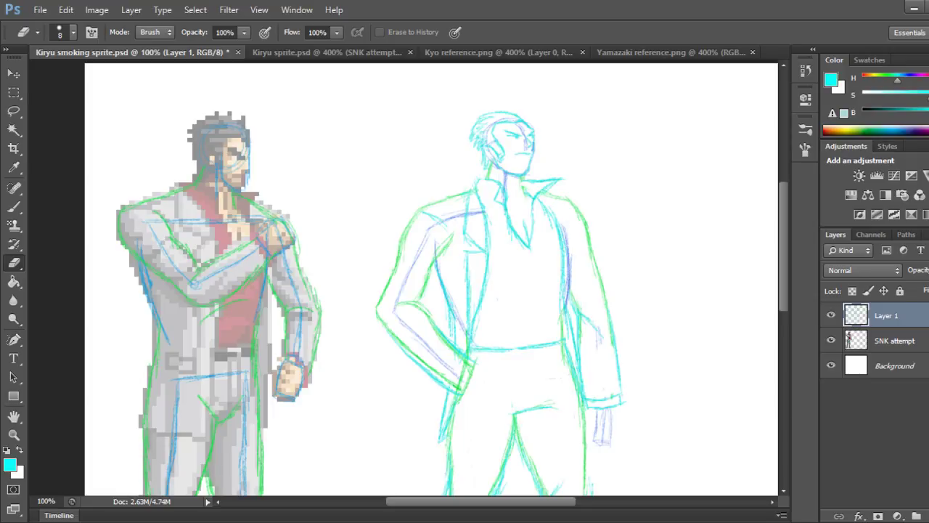
mouse_move(472, 214)
left_mouse_down()
mouse_move(482, 211)
mouse_move(449, 219)
left_mouse_up()
mouse_move(438, 224)
left_mouse_down()
mouse_move(396, 308)
mouse_move(454, 373)
left_mouse_up()
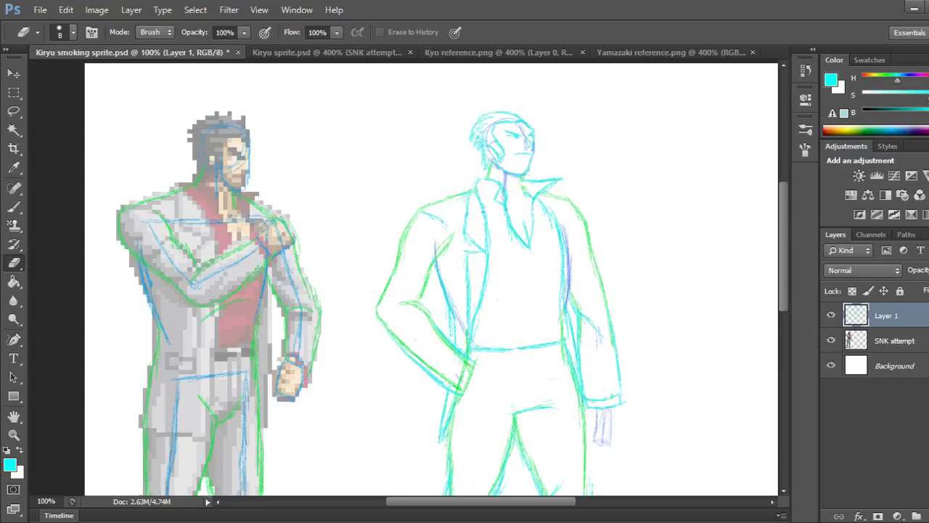
left_click_drag(456, 354, 468, 383)
left_click_drag(394, 333, 458, 388)
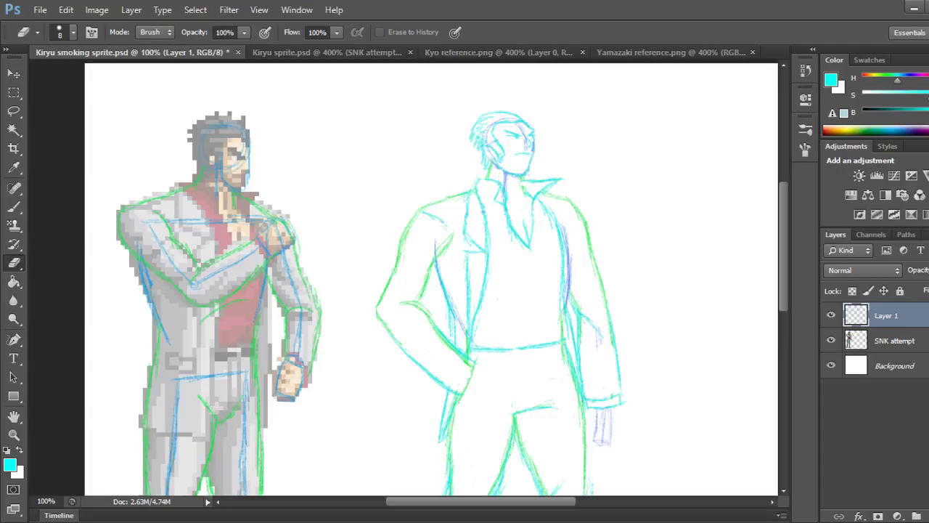
left_click_drag(456, 308, 464, 332)
left_click_drag(563, 226, 567, 248)
key("b")
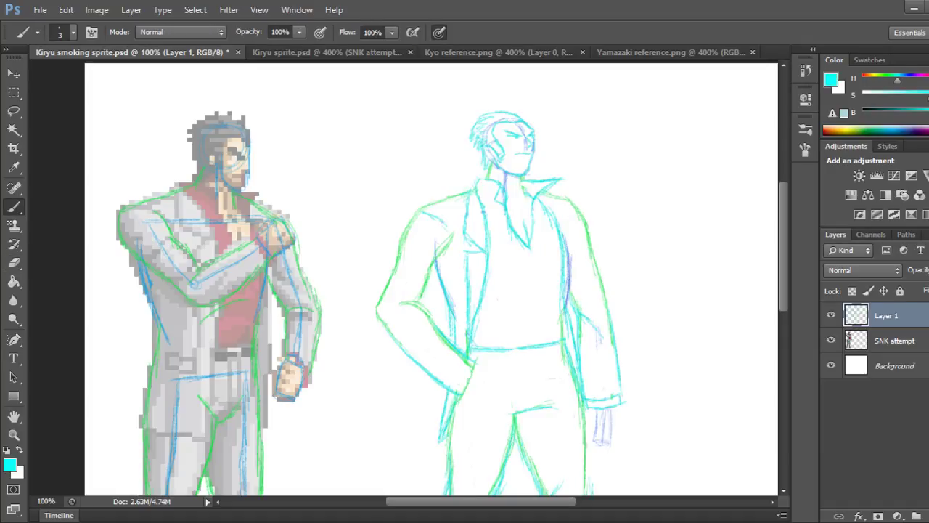
Check the Yamazaki reference, clean up the green line at the near armpit, and draw the near shoulder's top line in cyan.
key("ctrl+shift+Tab")
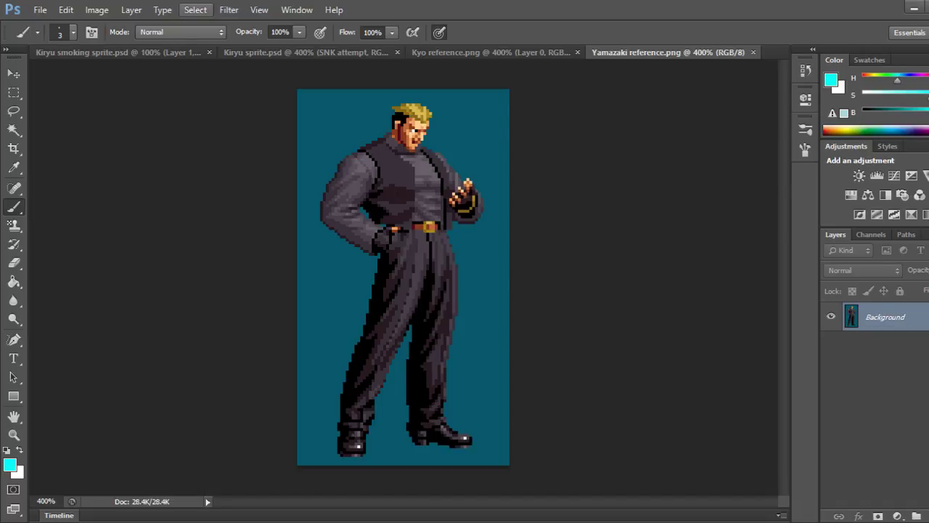
key("ctrl+Tab")
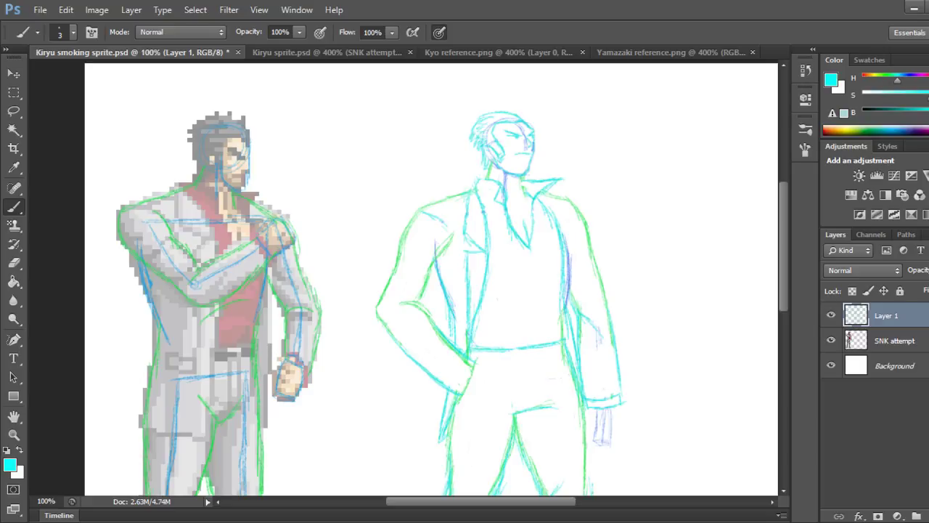
left_click(831, 315)
left_click(830, 315)
key("e")
left_click_drag(439, 247, 436, 255)
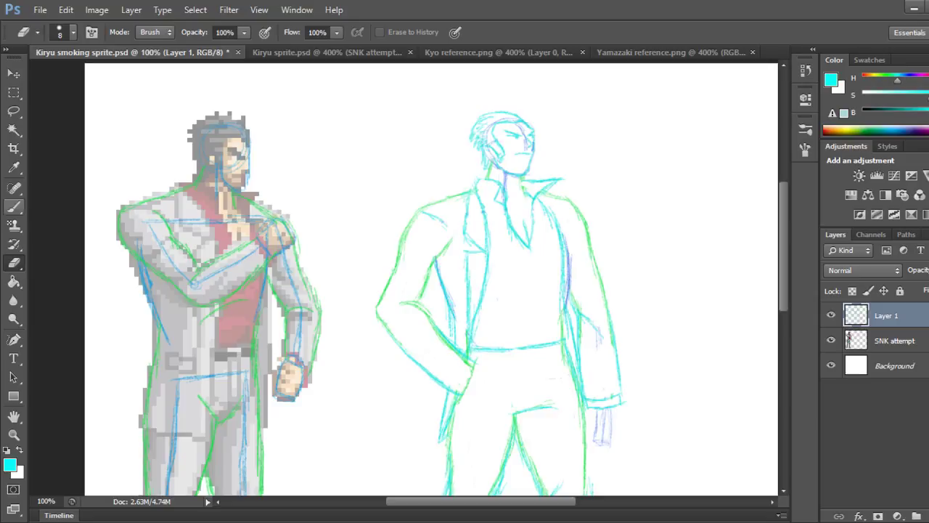
key("b")
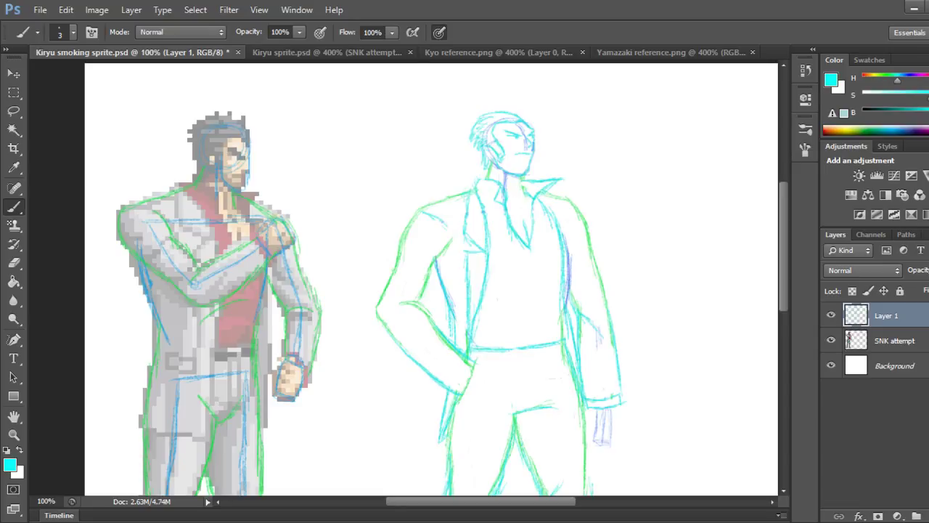
left_click_drag(428, 212, 461, 201)
Redraw the far shoe's sole in cyan with a separate heel, and erase the blue construction line inside the shoe's front.
scroll(431, 279, "down", 5)
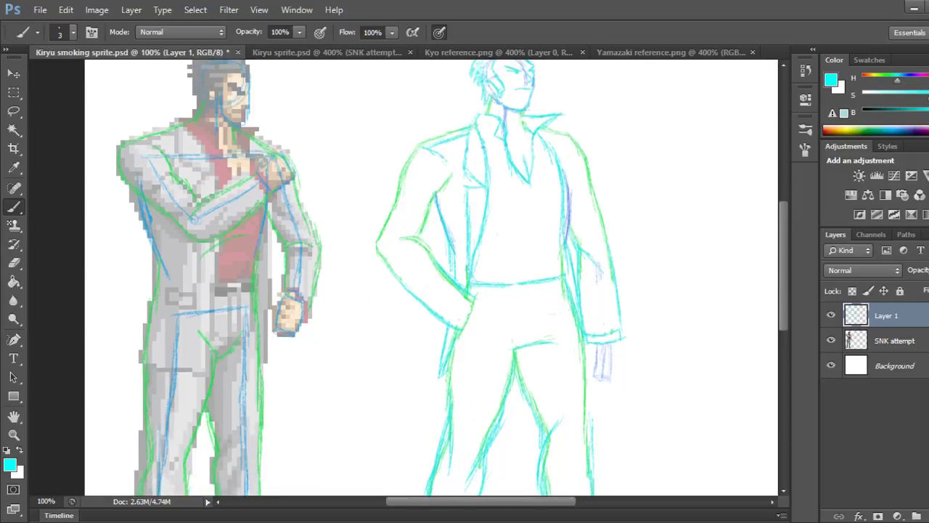
scroll(432, 277, "down", 5)
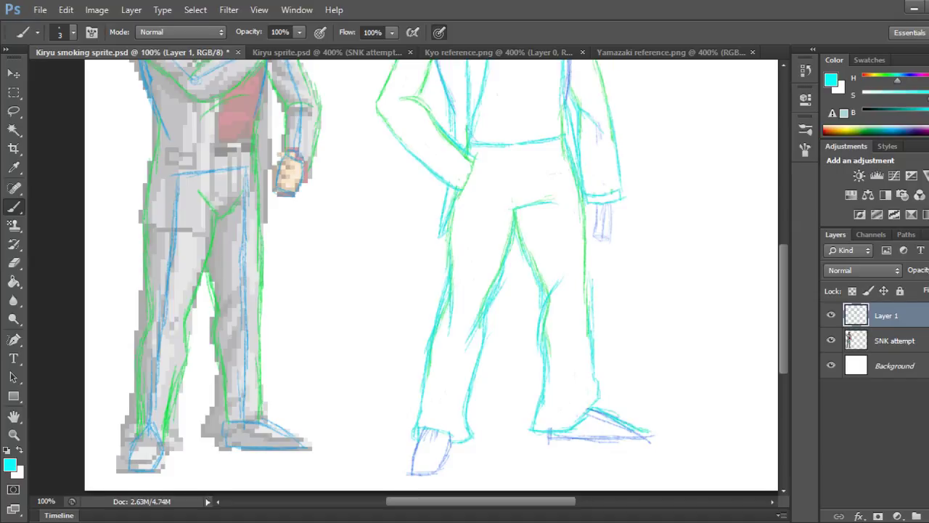
left_click_drag(643, 440, 551, 440)
key("e")
left_click_drag(564, 440, 620, 439)
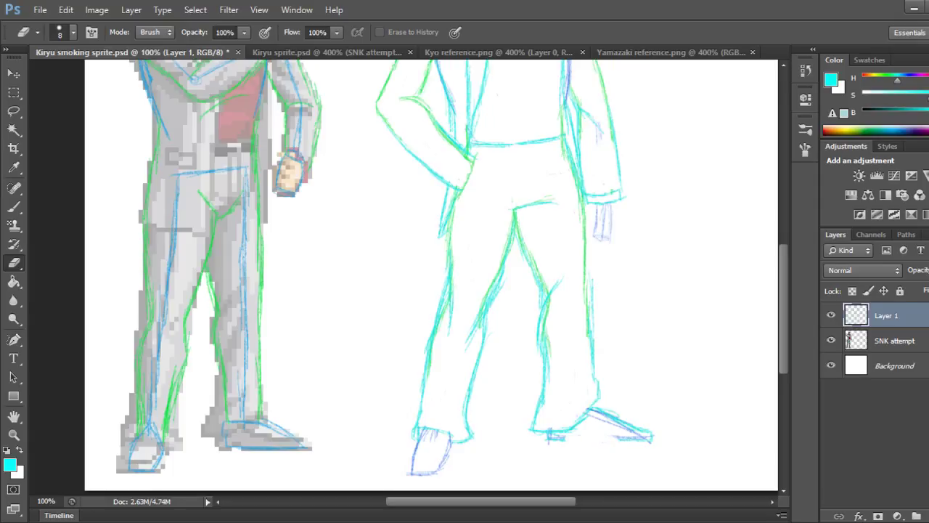
key("b")
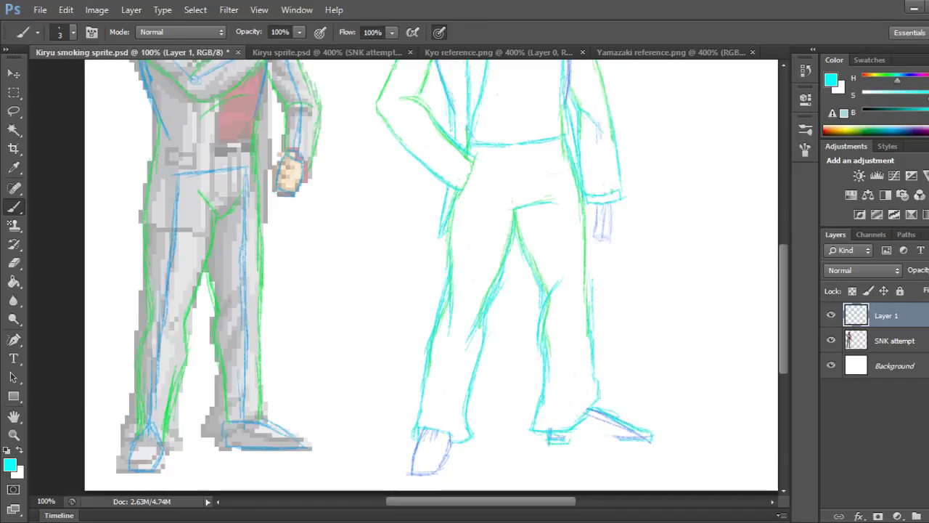
left_click_drag(572, 439, 621, 441)
left_click_drag(605, 441, 643, 444)
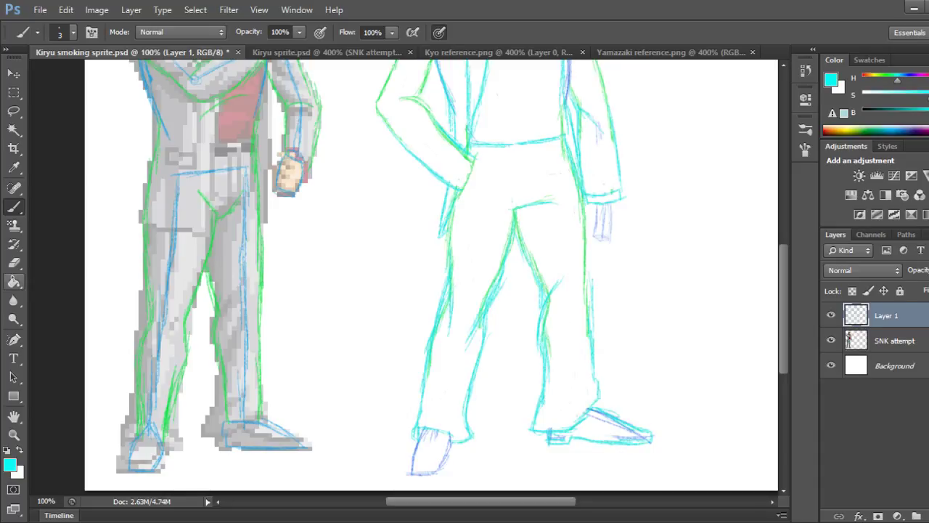
key("e")
mouse_move(635, 431)
left_mouse_down()
mouse_move(646, 438)
mouse_move(613, 438)
mouse_move(629, 439)
mouse_move(600, 416)
left_mouse_up()
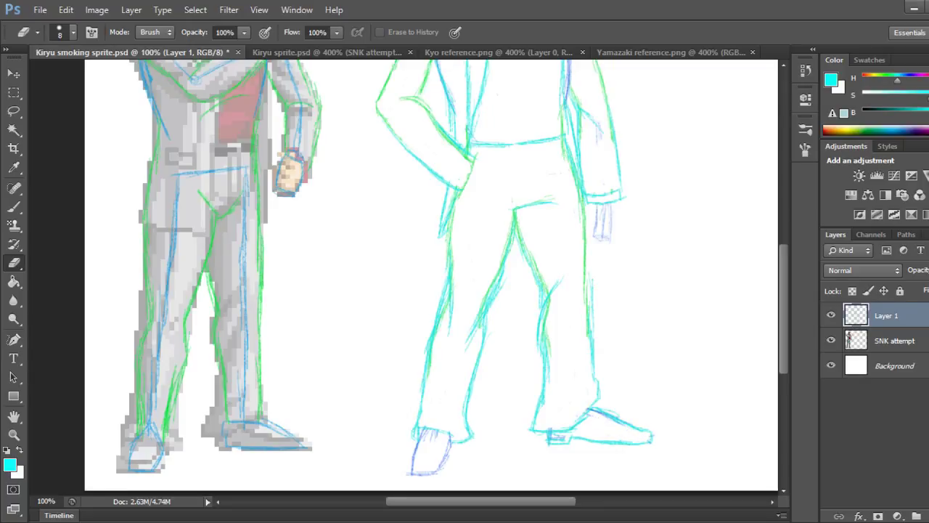
Draw the near shoe's outline in cyan, widening the toe outward beyond the blue construction shape.
key("b")
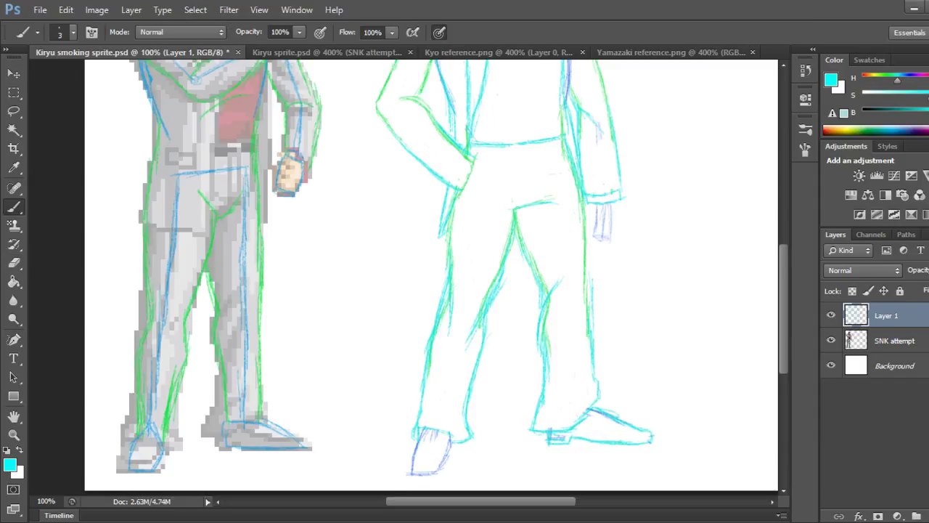
left_click_drag(417, 439, 406, 462)
left_click_drag(420, 472, 448, 463)
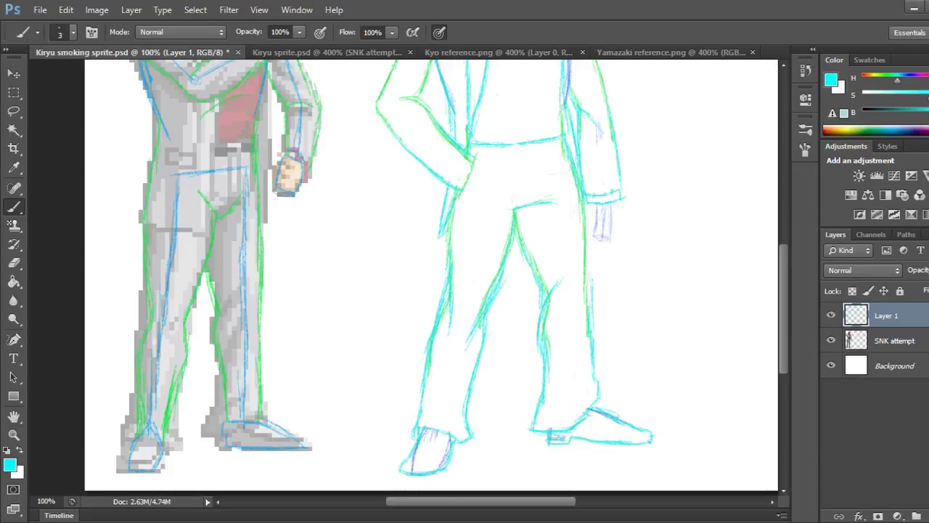
Erase the near trouser hem's outer corner and sketch a wider curved cuff over the shoe in cyan.
key("g")
key("e")
left_click_drag(415, 430, 419, 416)
key("b")
left_click_drag(416, 407, 404, 438)
mouse_move(426, 411)
left_mouse_down()
mouse_move(459, 424)
mouse_move(410, 444)
left_mouse_up()
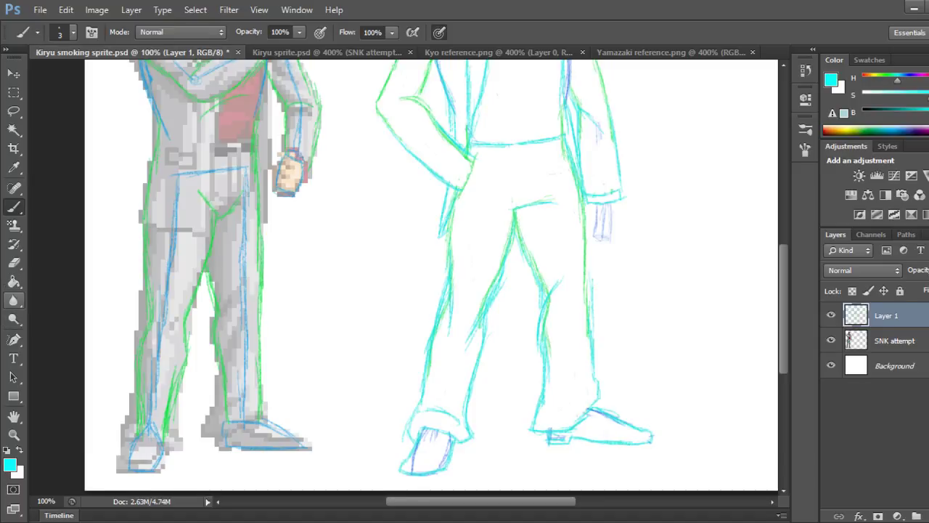
Erase the blue construction lines inside the near shoe and the far shoe's heel.
key("e")
left_click_drag(412, 460, 443, 462)
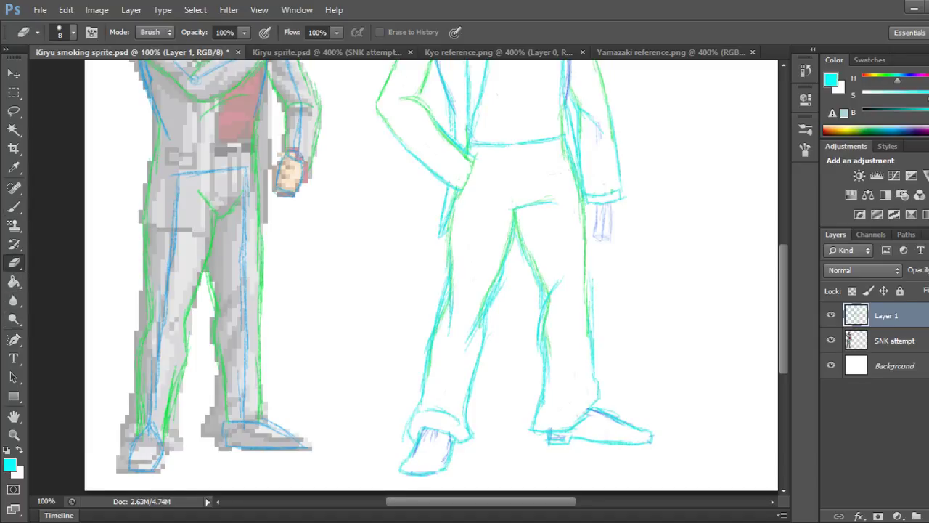
left_click_drag(411, 455, 418, 444)
key("b")
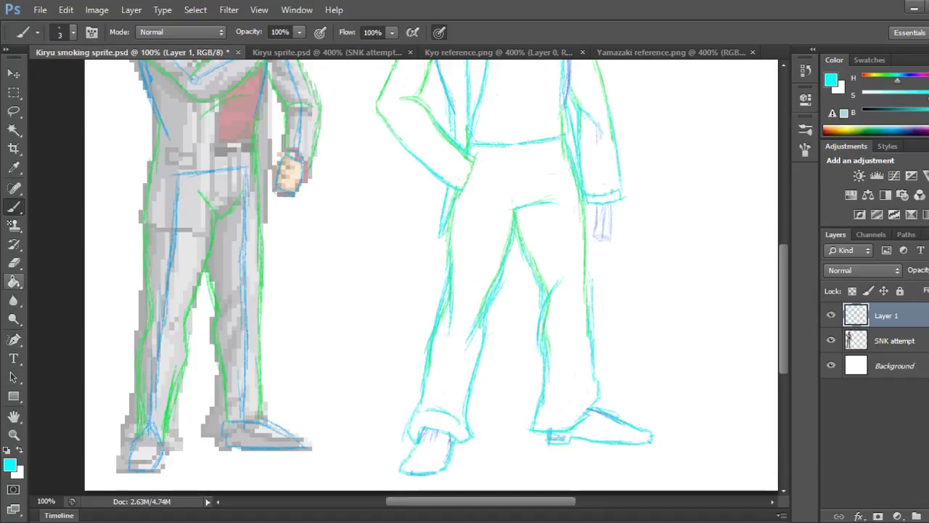
key("e")
left_click_drag(561, 436, 554, 437)
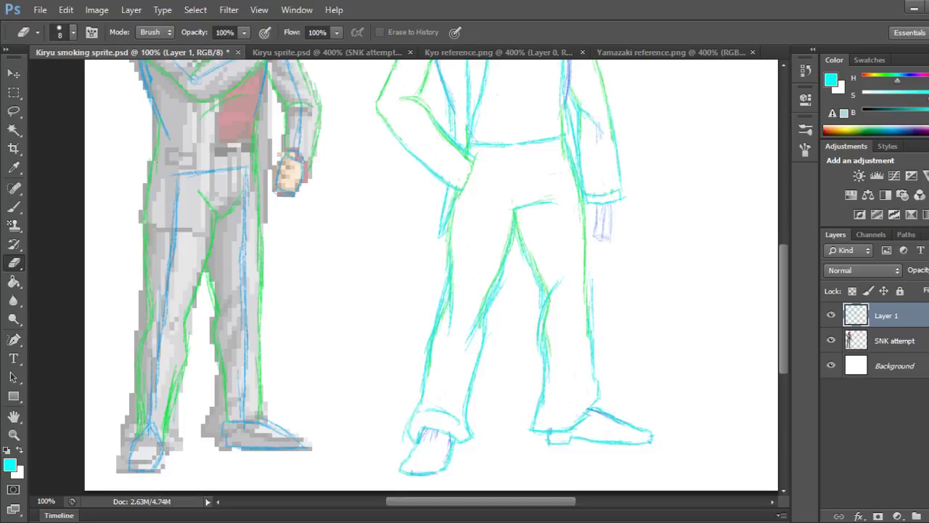
Erase the near trouser leg's lower outer edge and redraw it in cyan, flaring outward into the cuff.
left_click_drag(419, 405, 428, 364)
key("b")
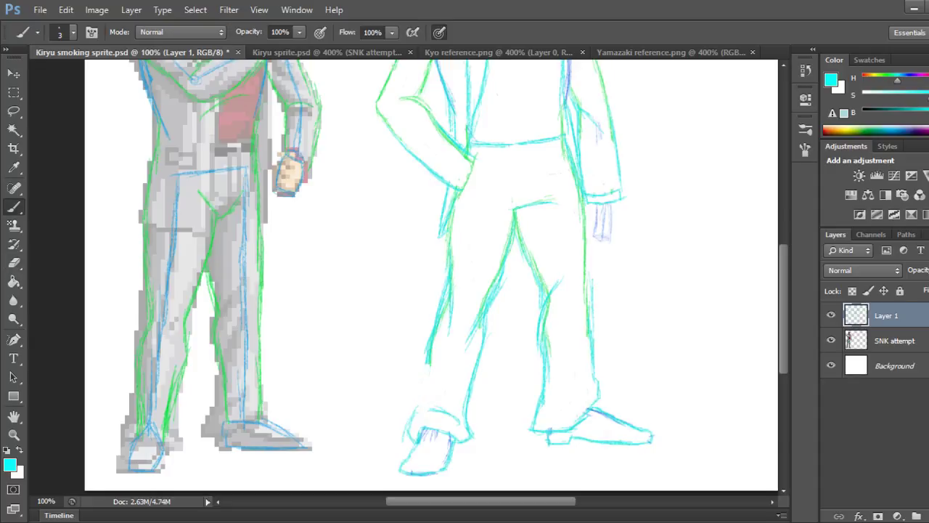
left_click_drag(429, 366, 416, 417)
Erase the excess lines at the near cuff's outer side and redraw both hem corners rounded in cyan.
key("e")
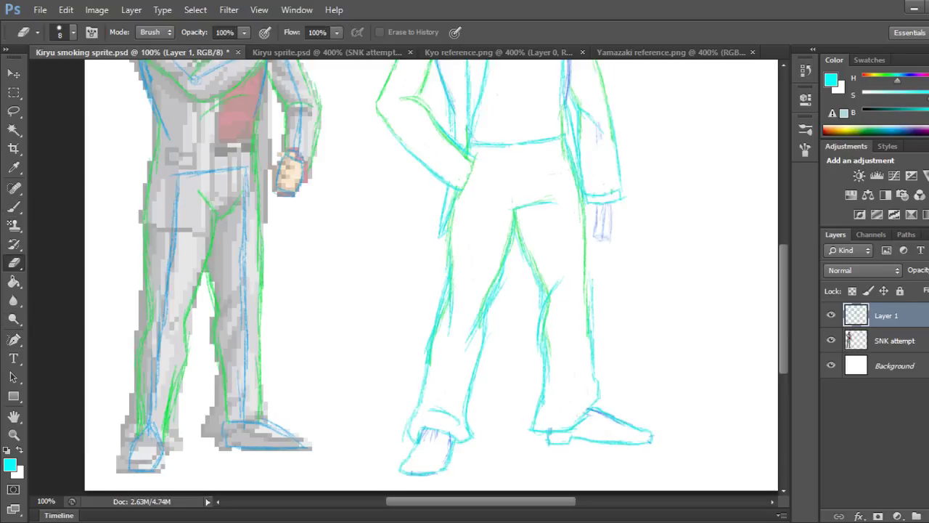
left_click_drag(414, 411, 408, 434)
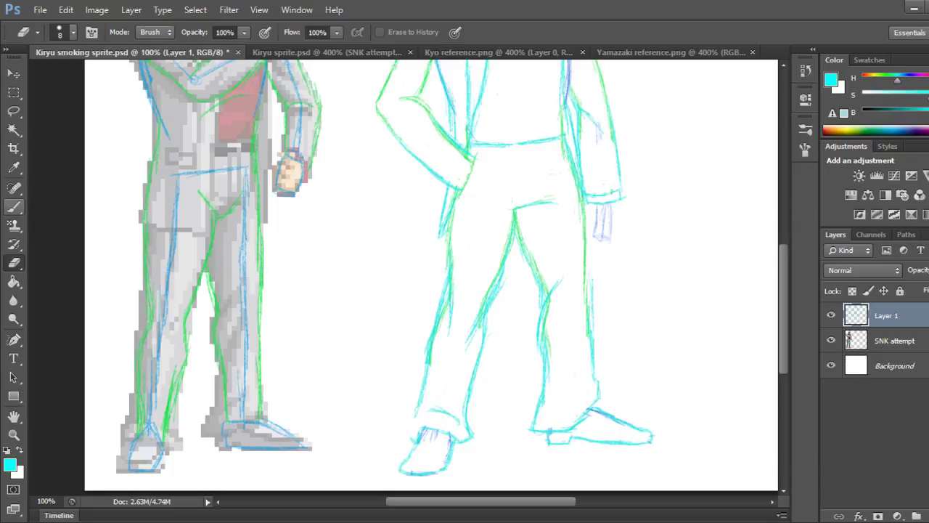
key("b")
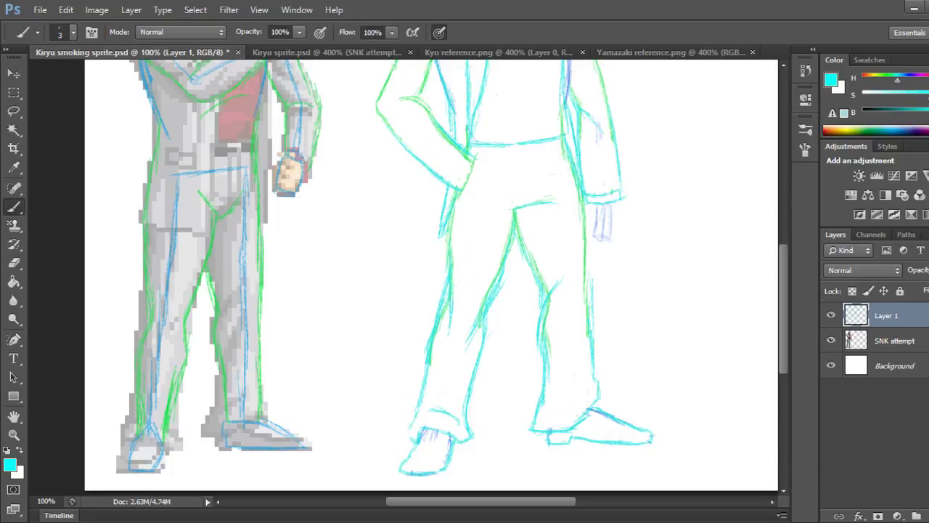
left_click_drag(457, 443, 471, 439)
left_click(14, 263)
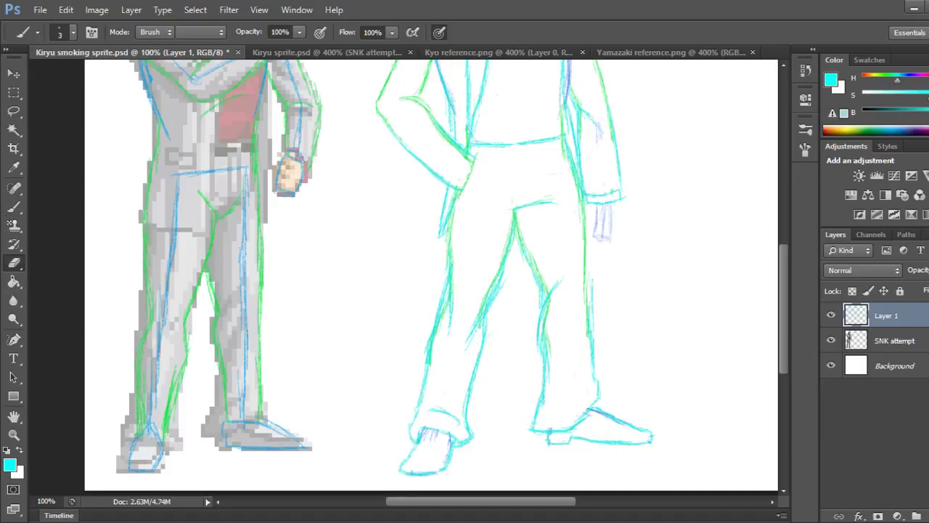
left_click(467, 440)
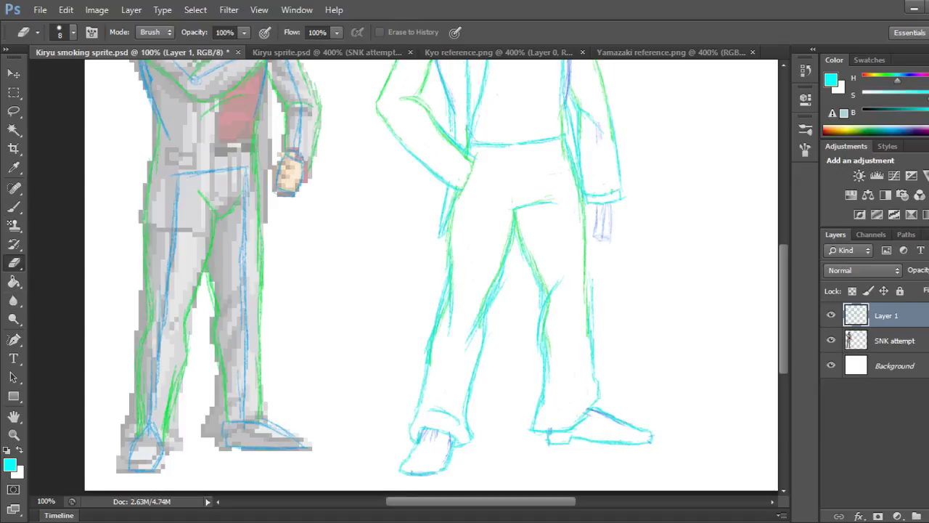
Examine the sketch's head and upper body at 200% zoom and compare them with the Kyo reference.
scroll(431, 276, "up", 2)
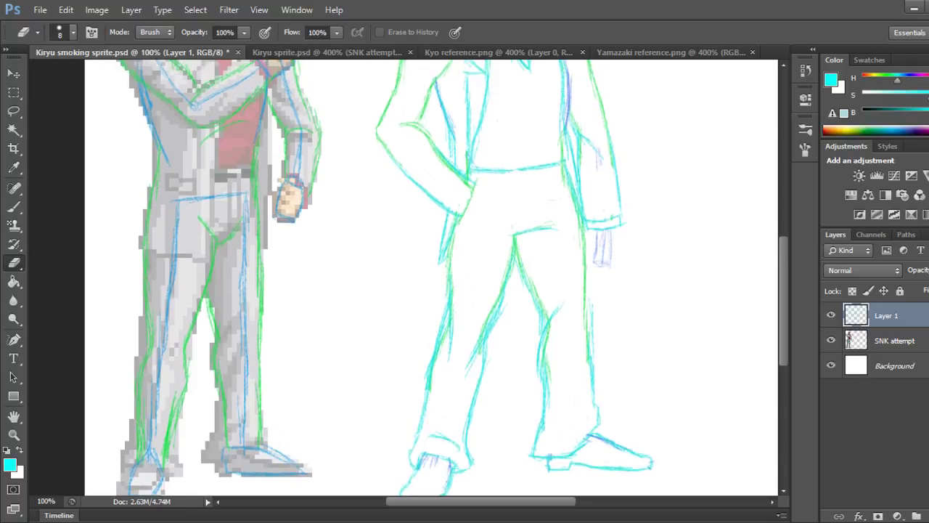
scroll(431, 276, "up", 4)
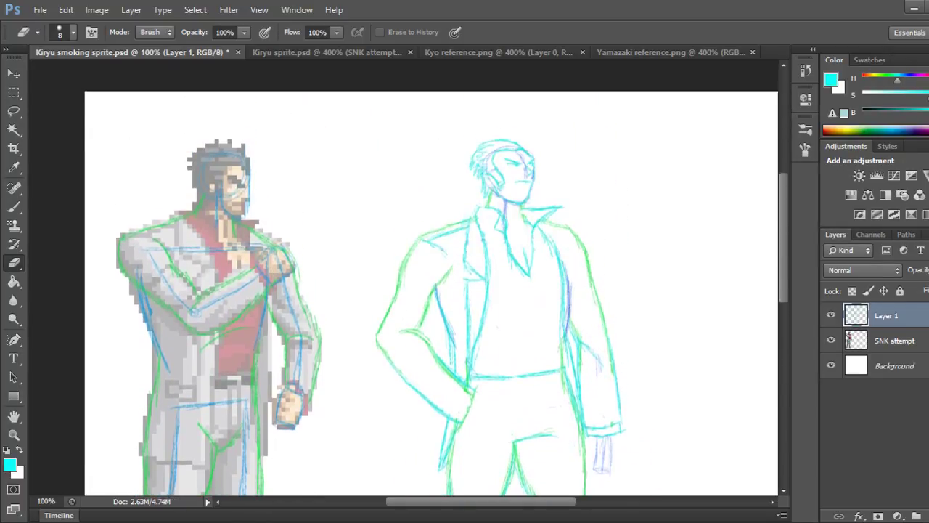
scroll(431, 276, "up", 1)
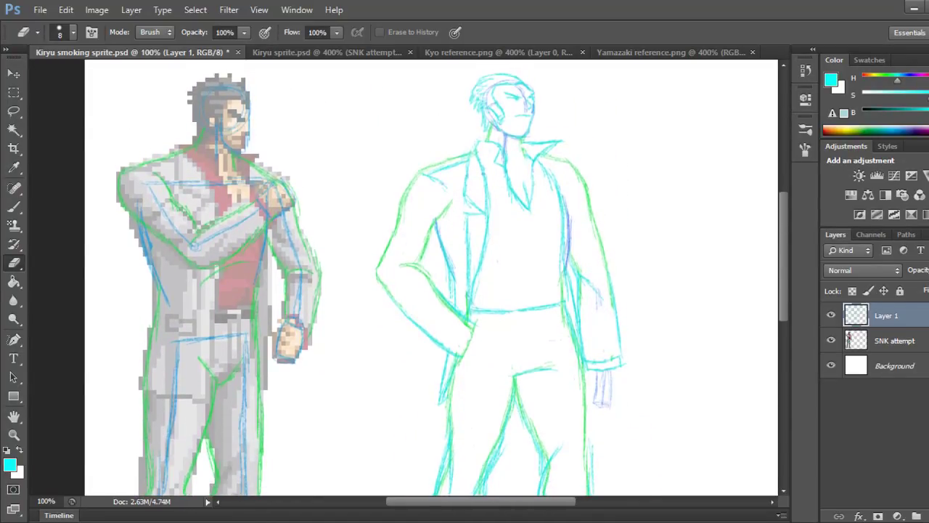
scroll(431, 275, "up", 4)
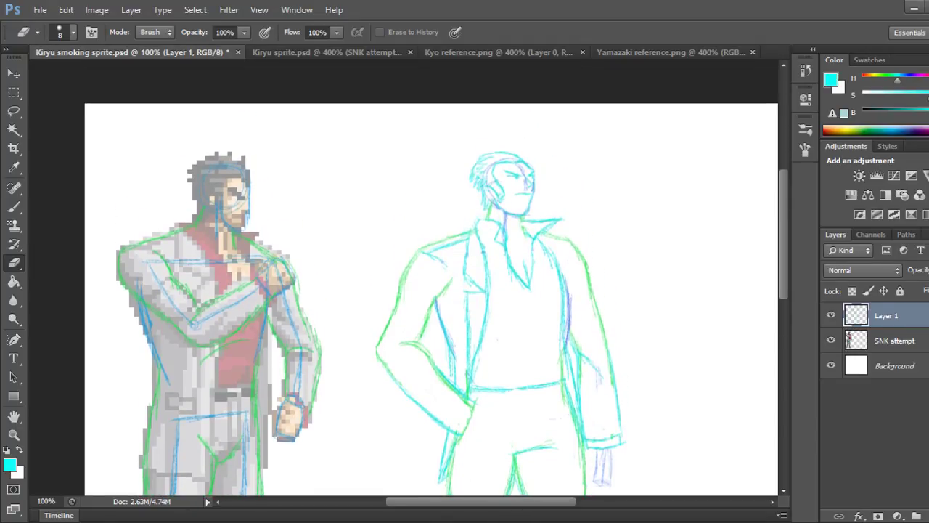
key("ctrl+plus")
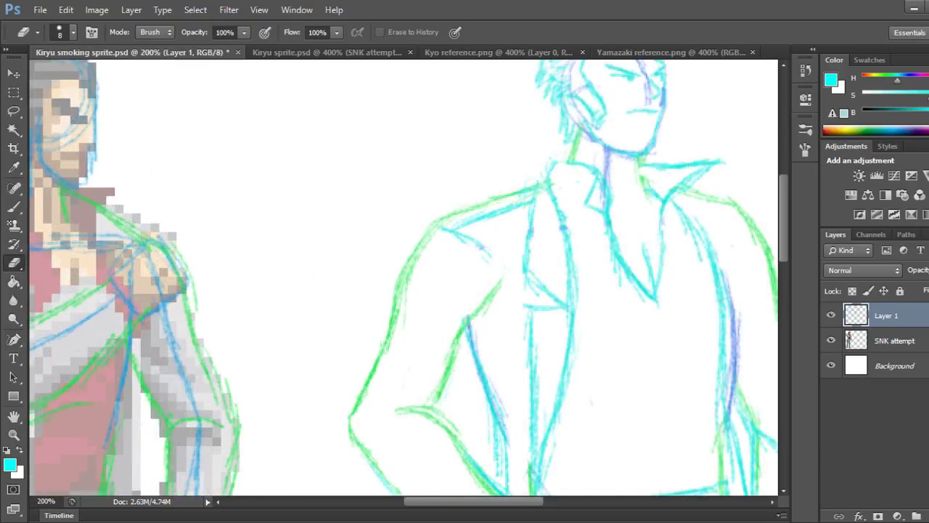
scroll(431, 276, "up", 4)
scroll(404, 278, "down", 5)
scroll(403, 278, "up", 6)
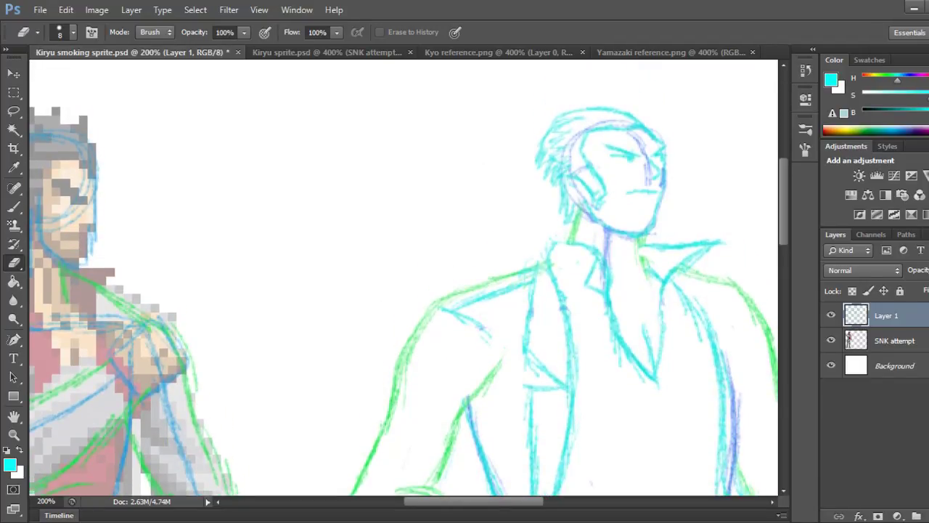
left_click(498, 52)
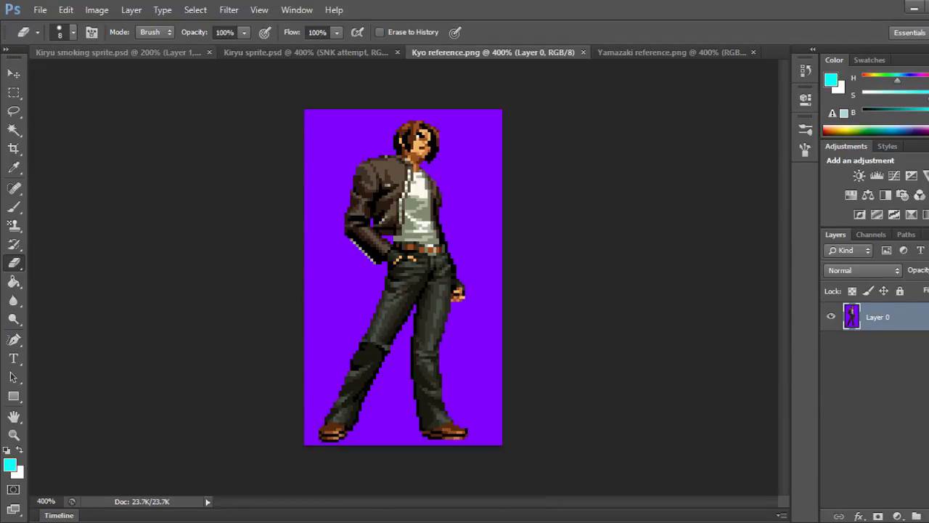
left_click(117, 52)
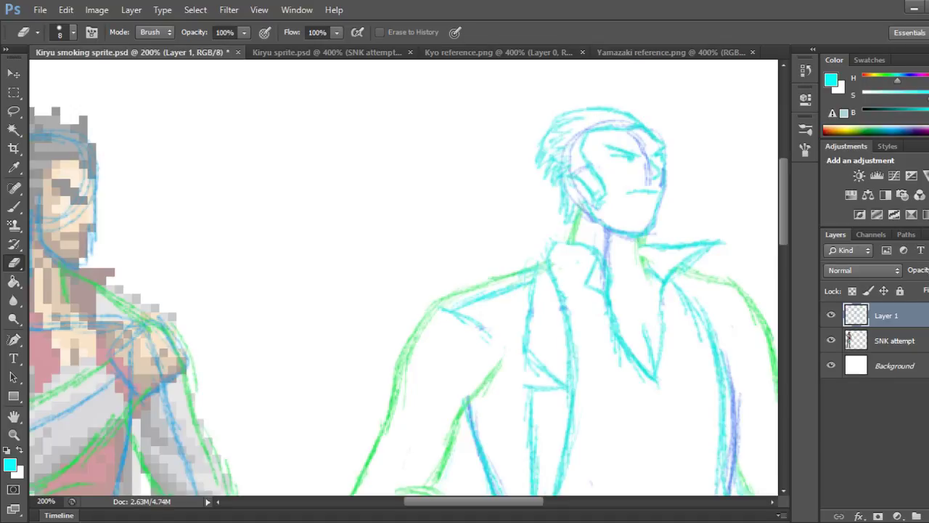
Examine the sketch's far sleeve and blocked-in hand, and compare them with the lowered hand in the Kyo reference.
scroll(403, 278, "left", 1)
scroll(403, 278, "right", 3)
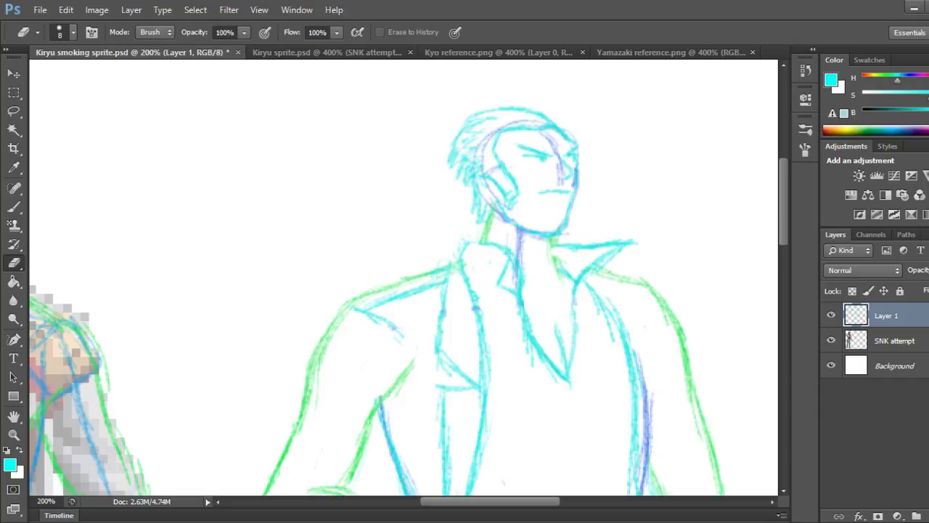
scroll(403, 277, "down", 10)
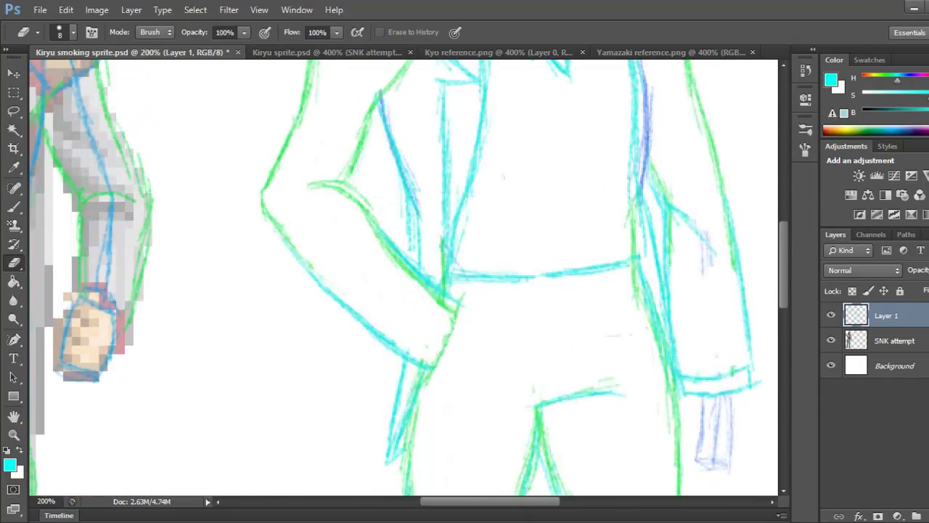
scroll(403, 277, "up", 1)
scroll(404, 277, "right", 9)
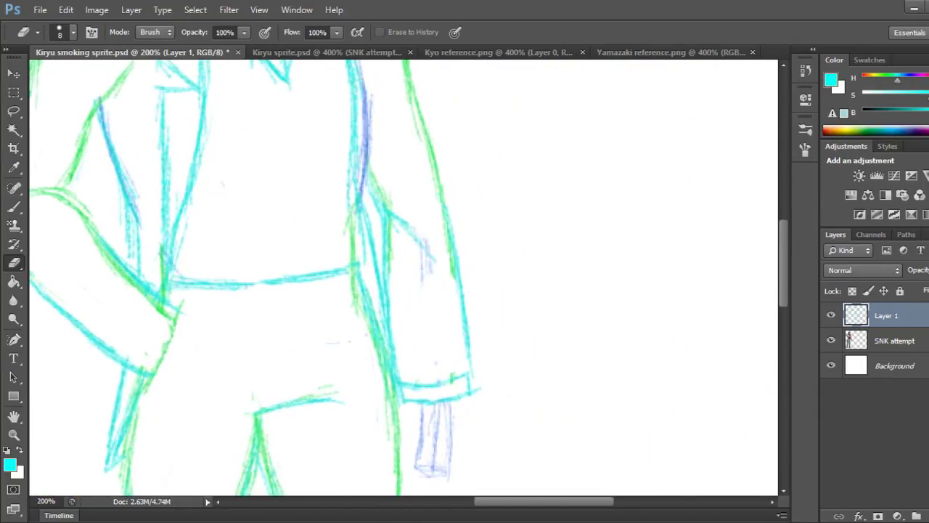
left_click(498, 52)
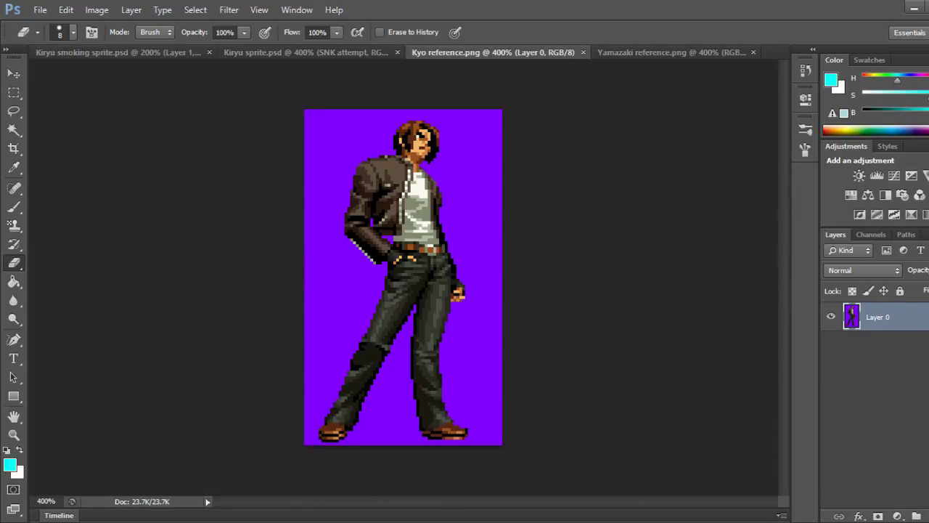
left_click(120, 52)
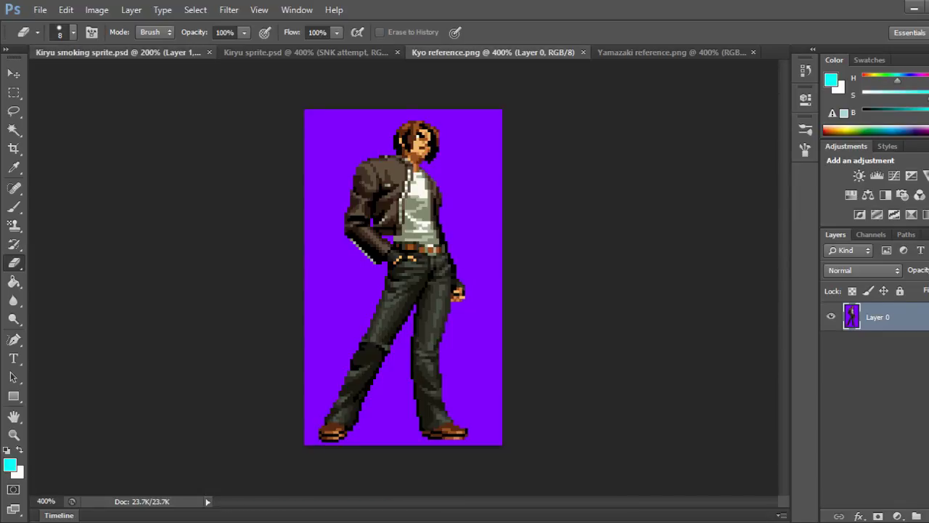
Draw the thumb side of the lowered hand in cyan below the far sleeve's cuff.
left_click(14, 207)
scroll(404, 278, "down", 5)
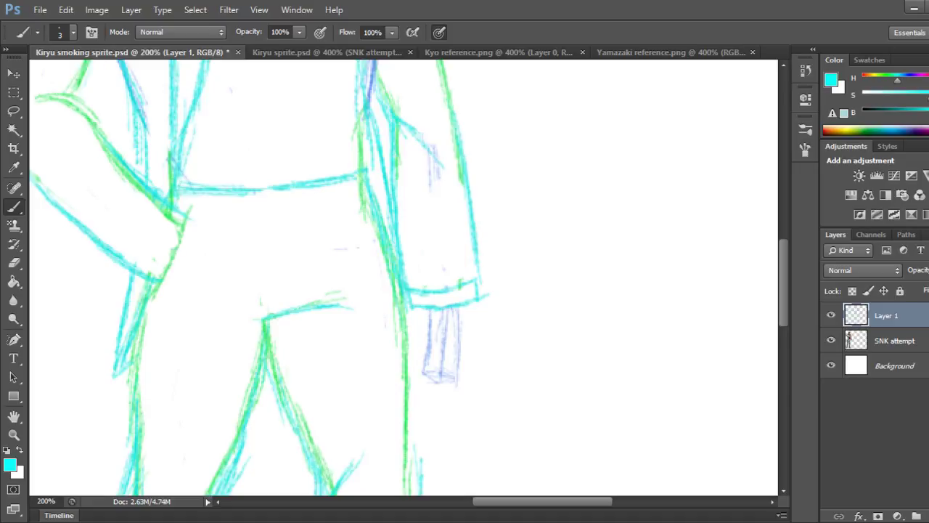
left_click_drag(420, 308, 416, 324)
mouse_move(416, 314)
left_mouse_down()
mouse_move(414, 365)
mouse_move(428, 354)
mouse_move(435, 318)
left_mouse_up()
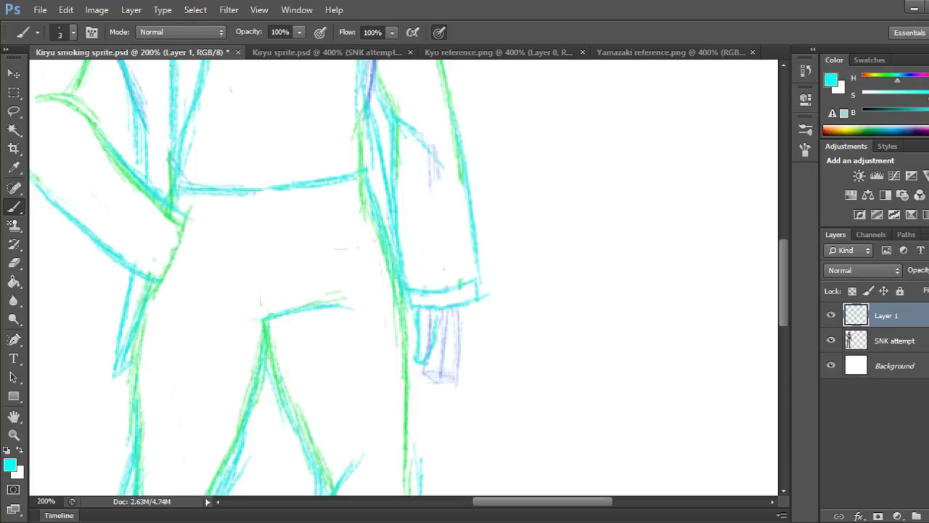
Draw the lowered hand's outer edge and its long fingers in cyan over the blocked-in shape.
mouse_move(458, 308)
left_mouse_down()
mouse_move(463, 380)
mouse_move(443, 373)
mouse_move(423, 416)
mouse_move(424, 399)
left_mouse_up()
mouse_move(433, 371)
left_mouse_down()
mouse_move(426, 391)
mouse_move(427, 372)
mouse_move(452, 368)
mouse_move(446, 389)
left_mouse_up()
left_click_drag(451, 373, 442, 401)
left_click_drag(445, 401, 436, 421)
left_click_drag(440, 413, 430, 421)
left_click_drag(458, 368, 450, 411)
Undo the last finger strokes and redraw the outer finger of the lowered hand in cyan.
key("ctrl+alt+z")
key("ctrl+alt+z")
key("ctrl+alt+z")
key("ctrl+alt+z")
key("ctrl+alt+z")
key("ctrl+alt+z")
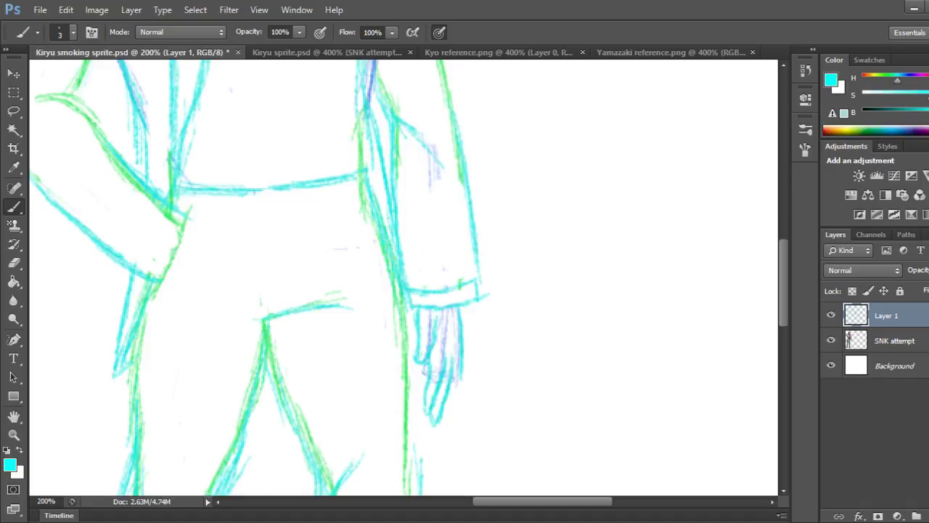
mouse_move(455, 360)
left_mouse_down()
mouse_move(455, 404)
mouse_move(444, 418)
left_mouse_up()
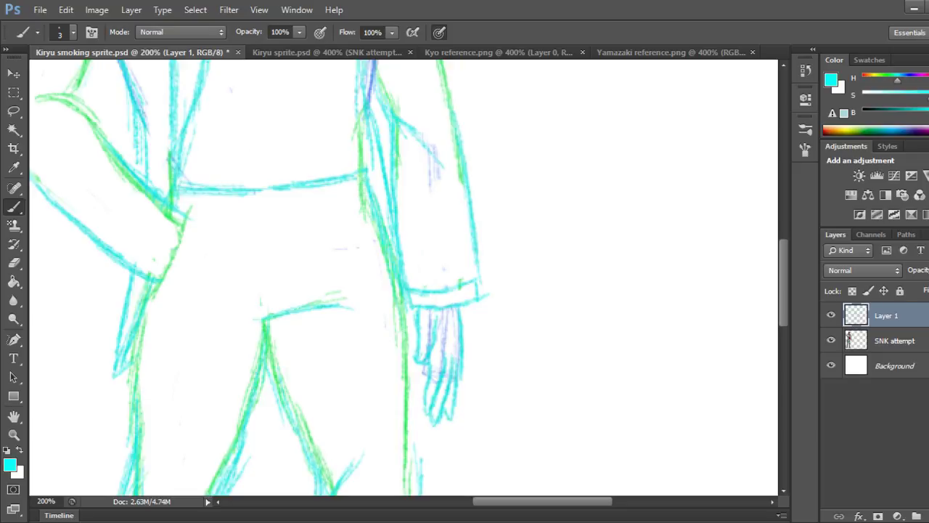
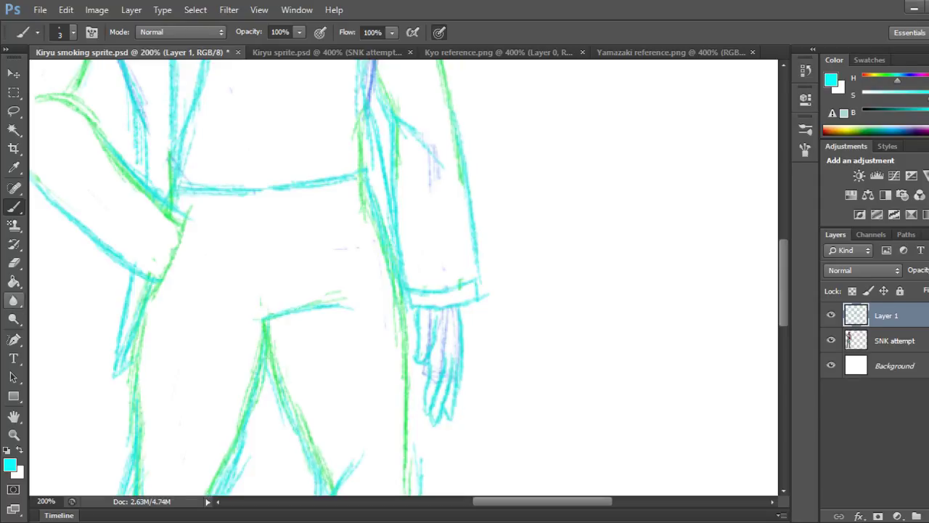
Erase the stray lines across the lowered hand's palm and reduce the eraser size to 6.
left_click(14, 262)
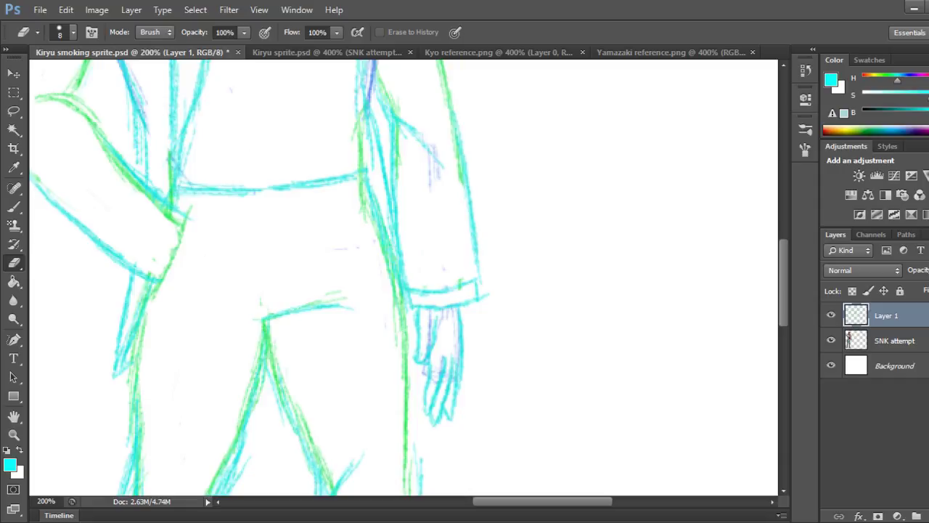
mouse_move(443, 360)
left_mouse_down()
mouse_move(432, 380)
mouse_move(430, 365)
left_mouse_up()
key("bracketleft")
key("bracketleft")
key("b")
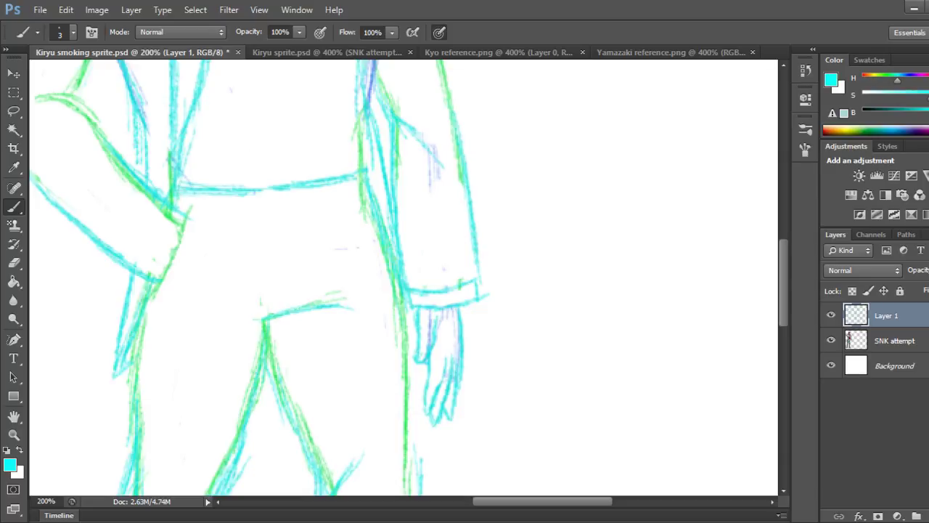
Erase the remaining purple block-in lines inside the lowered hand and touch up the thumb's inner line in cyan.
key("e")
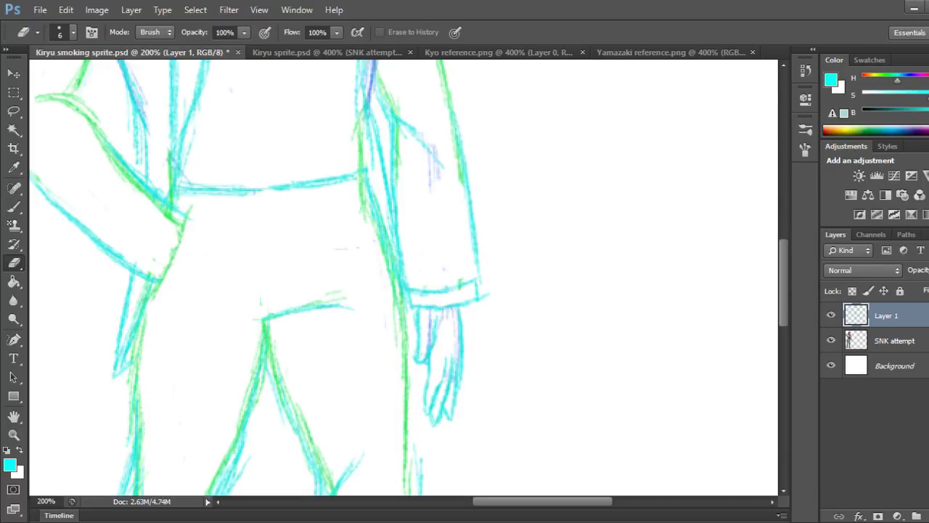
mouse_move(455, 309)
left_mouse_down()
mouse_move(456, 323)
mouse_move(428, 350)
mouse_move(439, 326)
left_mouse_up()
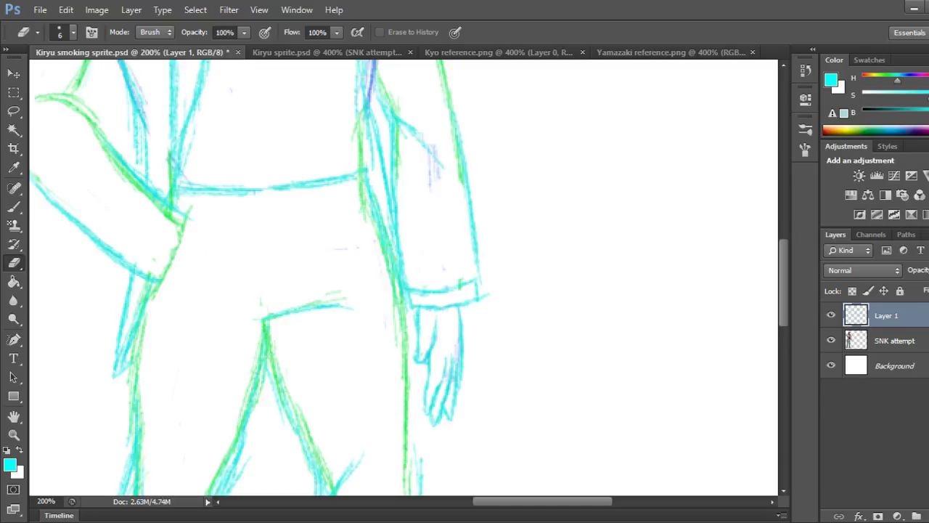
left_click_drag(428, 350, 419, 358)
left_click_drag(437, 323, 432, 345)
key("b")
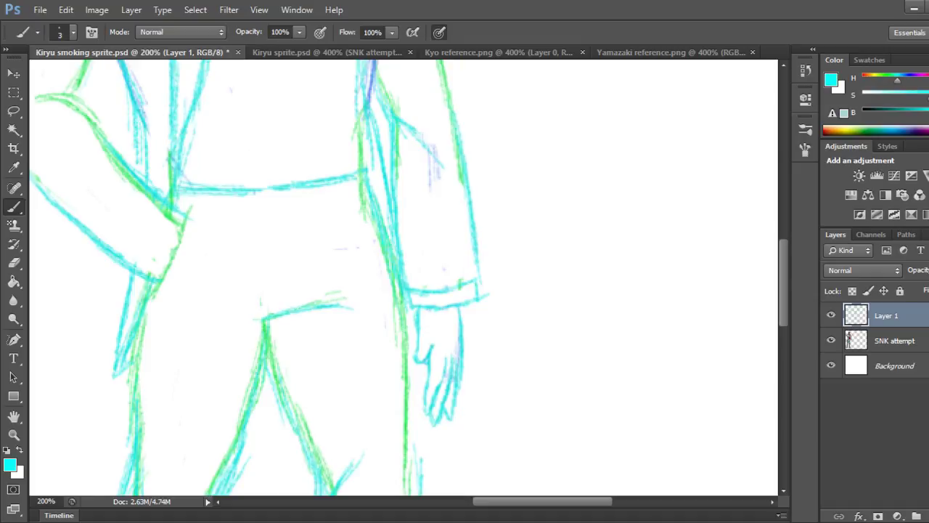
mouse_move(437, 332)
left_mouse_down()
mouse_move(432, 345)
mouse_move(437, 327)
left_mouse_up()
mouse_move(549, 235)
left_mouse_down()
mouse_move(541, 278)
mouse_move(581, 229)
left_mouse_up()
mouse_move(543, 253)
left_mouse_down()
mouse_move(573, 247)
mouse_move(580, 270)
left_mouse_up()
mouse_move(577, 254)
left_mouse_down()
mouse_move(586, 275)
mouse_move(607, 274)
left_mouse_up()
mouse_move(614, 233)
left_mouse_down()
mouse_move(611, 277)
mouse_move(631, 274)
left_mouse_up()
mouse_move(565, 296)
left_mouse_down()
mouse_move(577, 324)
mouse_move(601, 314)
mouse_move(624, 328)
left_mouse_up()
left_click_drag(632, 295, 627, 331)
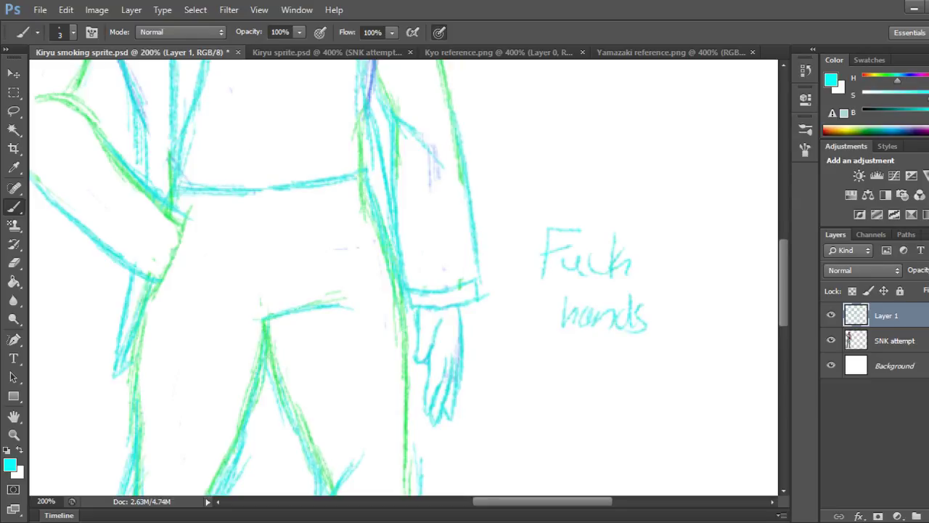
key("l")
mouse_move(571, 176)
left_mouse_down()
mouse_move(508, 290)
mouse_move(686, 257)
mouse_move(569, 176)
left_mouse_up()
key("ctrl+x")
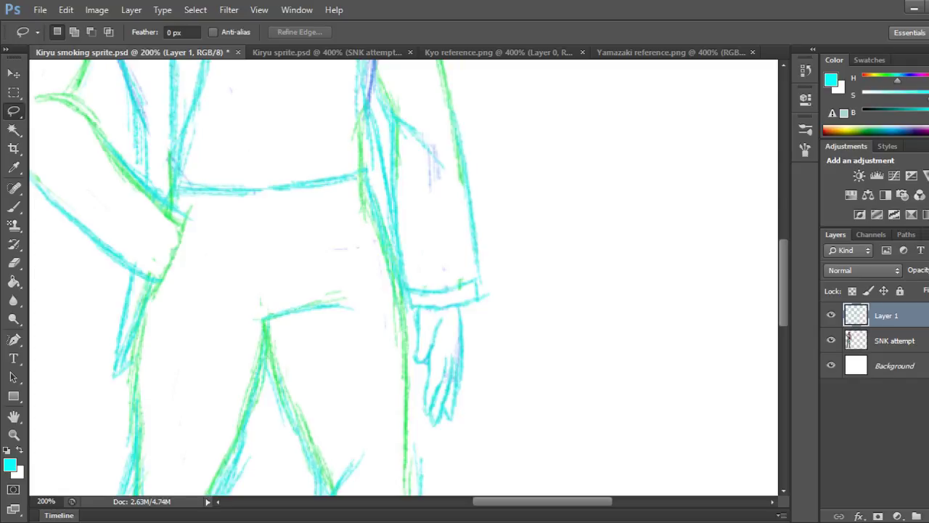
key("b")
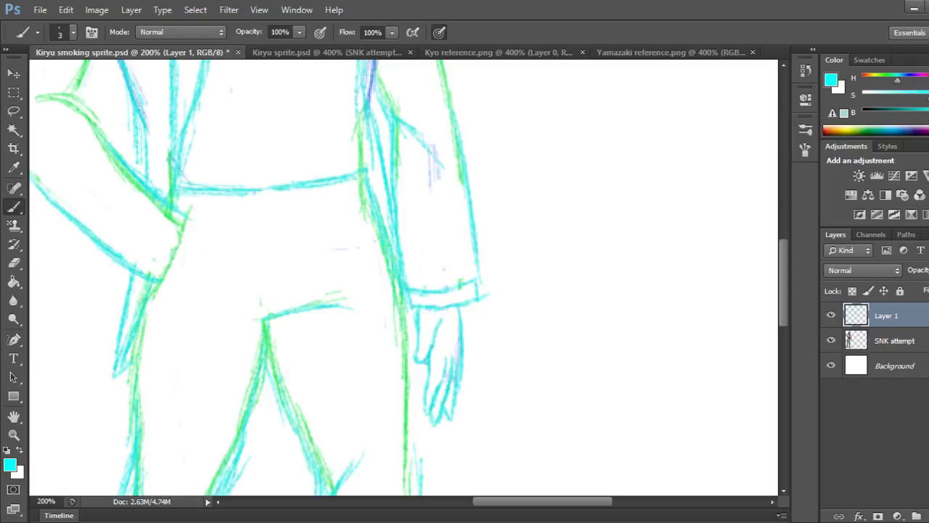
Erase the purple construction lines inside the far sleeve's elbow and the stray marks beside the waist.
scroll(406, 278, "up", 2)
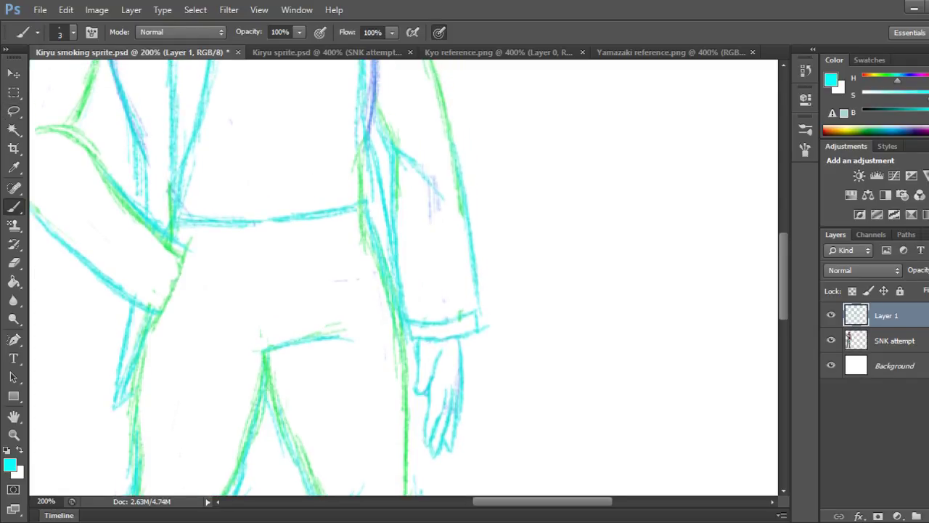
scroll(407, 278, "up", 10)
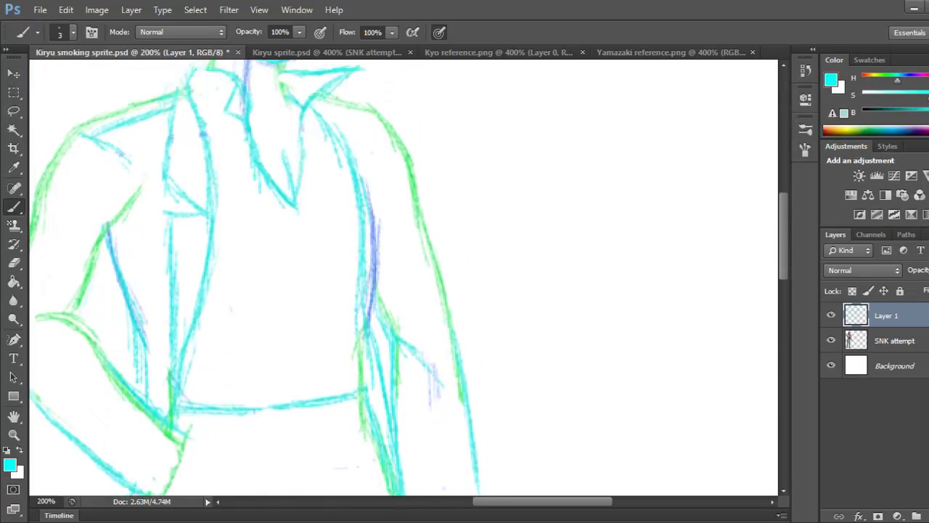
scroll(406, 278, "up", 1)
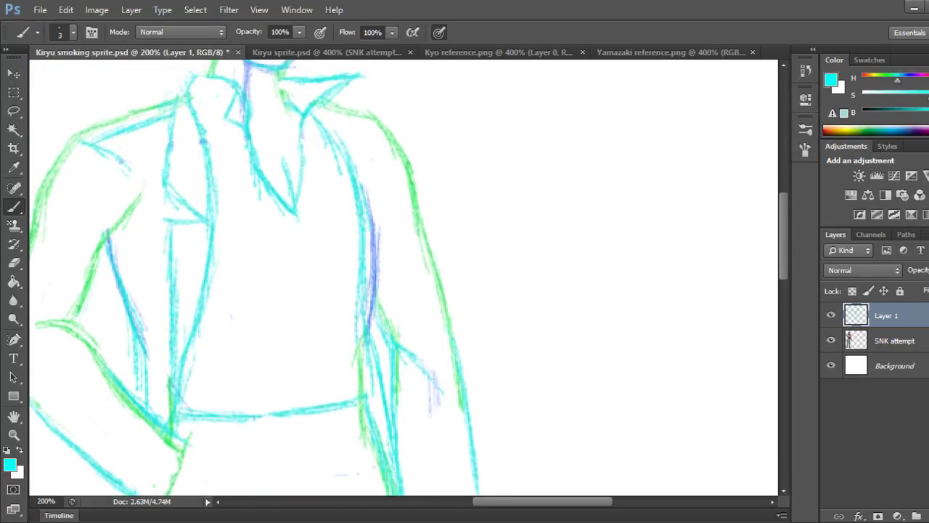
key("e")
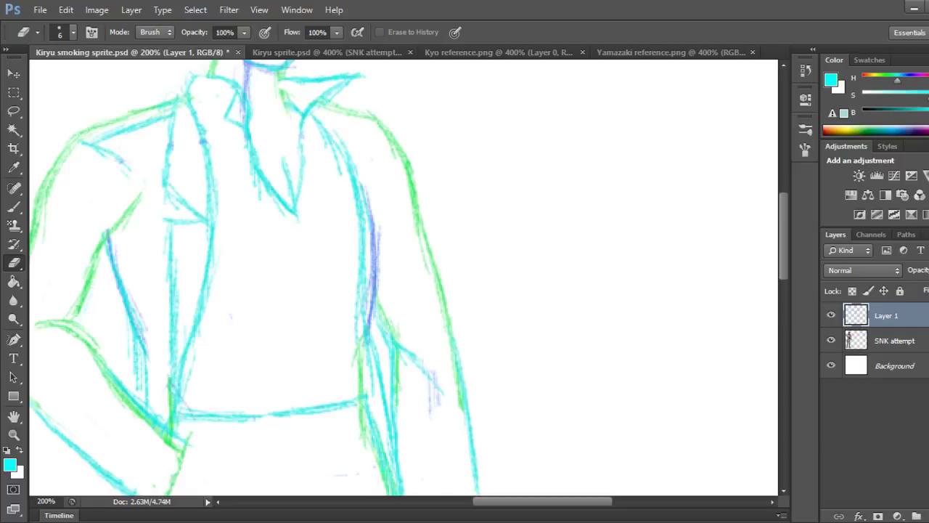
mouse_move(430, 413)
left_mouse_down()
mouse_move(432, 371)
mouse_move(411, 352)
left_mouse_up()
mouse_move(362, 422)
left_mouse_down()
mouse_move(367, 444)
mouse_move(359, 406)
left_mouse_up()
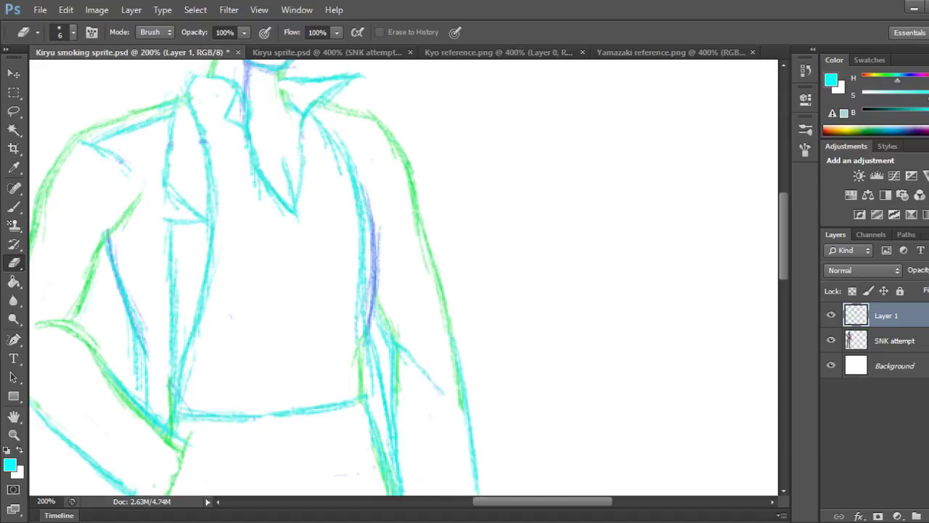
Erase the purple construction lines across the far side of the face and add cyan hair strokes above the forehead.
scroll(407, 276, "up", 5)
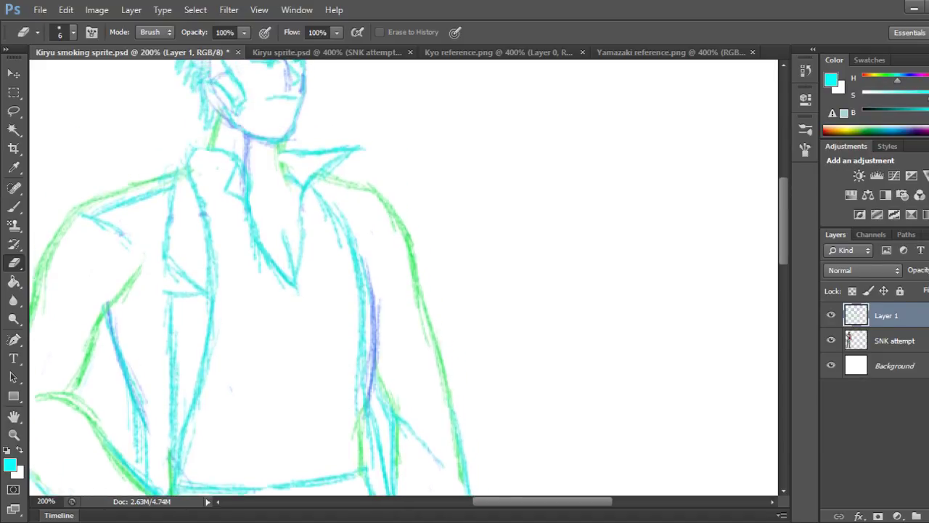
scroll(407, 276, "up", 5)
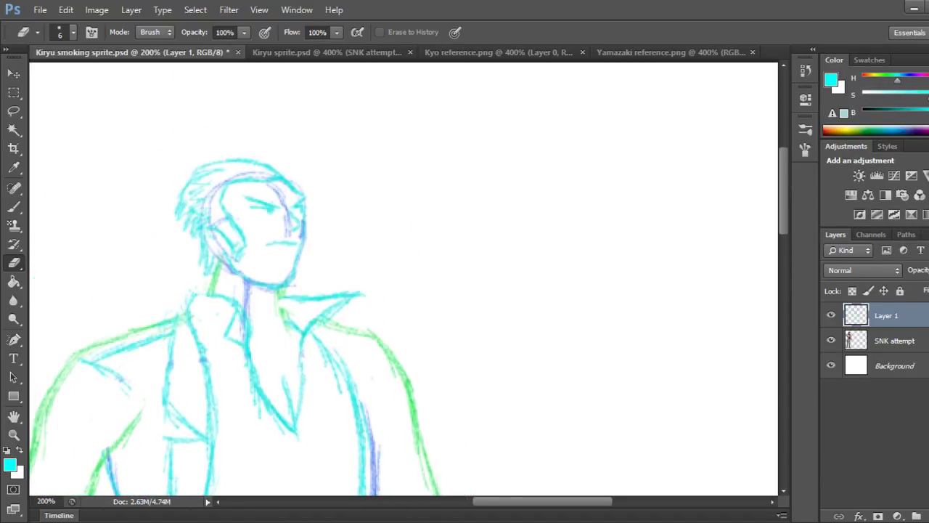
scroll(403, 275, "left", 5)
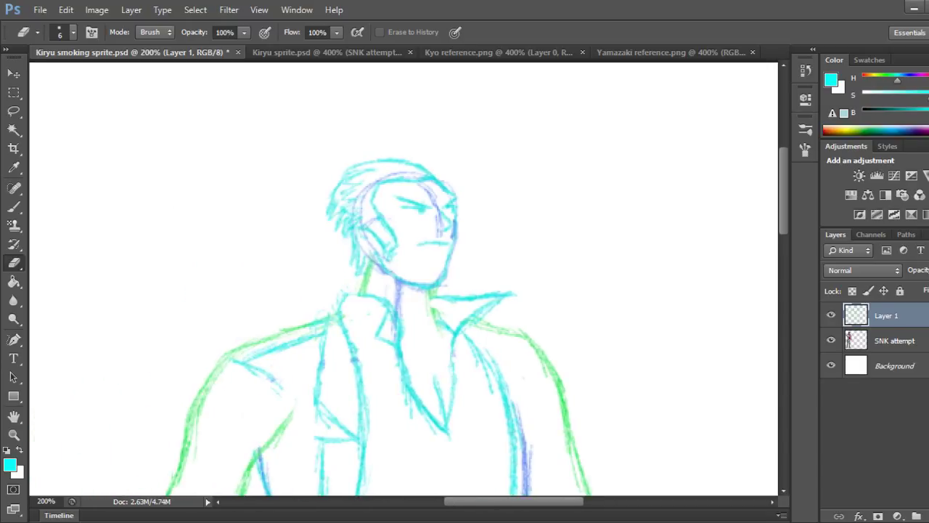
mouse_move(441, 235)
left_mouse_down()
mouse_move(427, 187)
mouse_move(454, 201)
left_mouse_up()
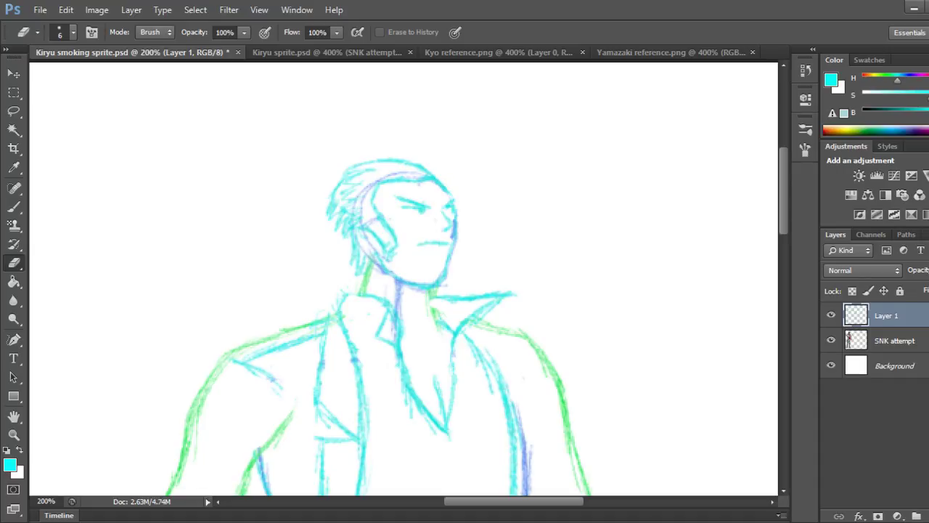
key("b")
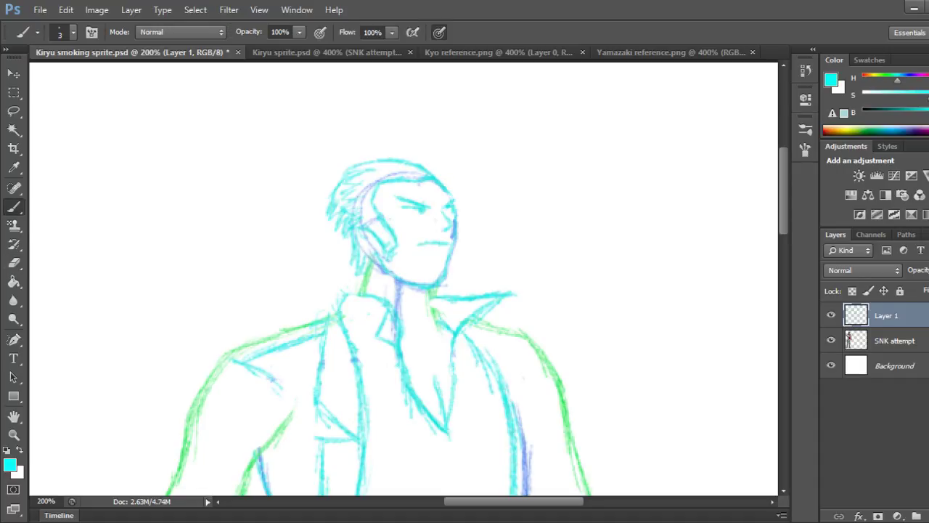
mouse_move(446, 179)
left_mouse_down()
mouse_move(452, 193)
mouse_move(431, 162)
mouse_move(408, 157)
left_mouse_up()
Erase the purple construction lines through the hair, ear and neck, and draw the inner ear in cyan.
key("e")
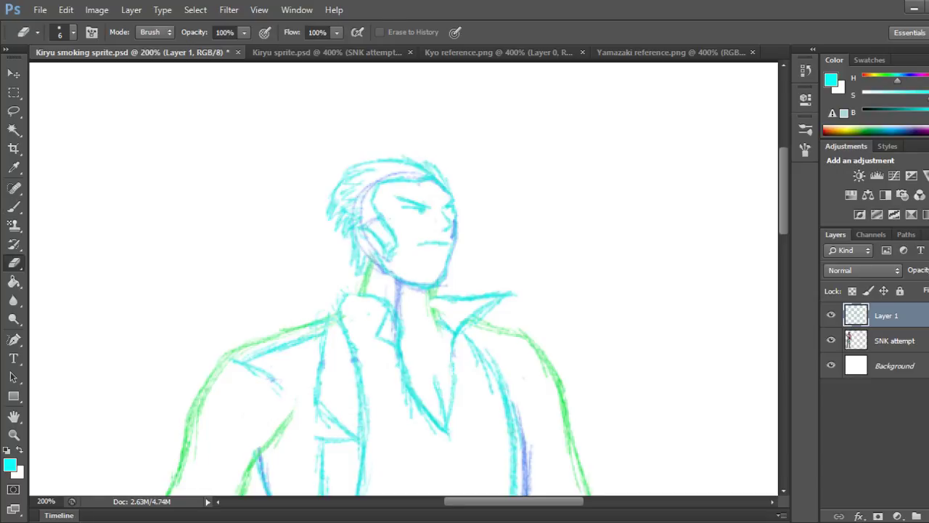
mouse_move(360, 241)
left_mouse_down()
mouse_move(358, 252)
mouse_move(376, 219)
mouse_move(355, 200)
mouse_move(363, 191)
mouse_move(396, 173)
mouse_move(420, 170)
mouse_move(424, 183)
mouse_move(392, 178)
left_mouse_up()
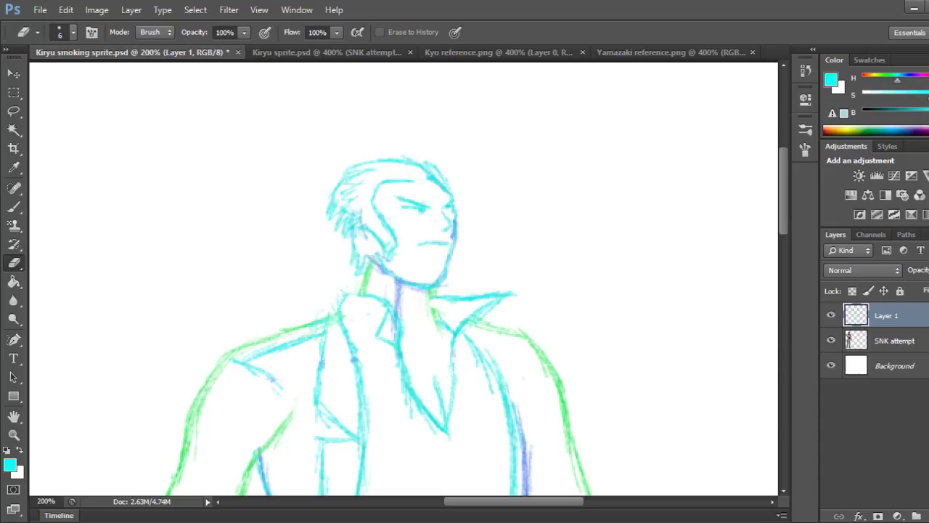
key("b")
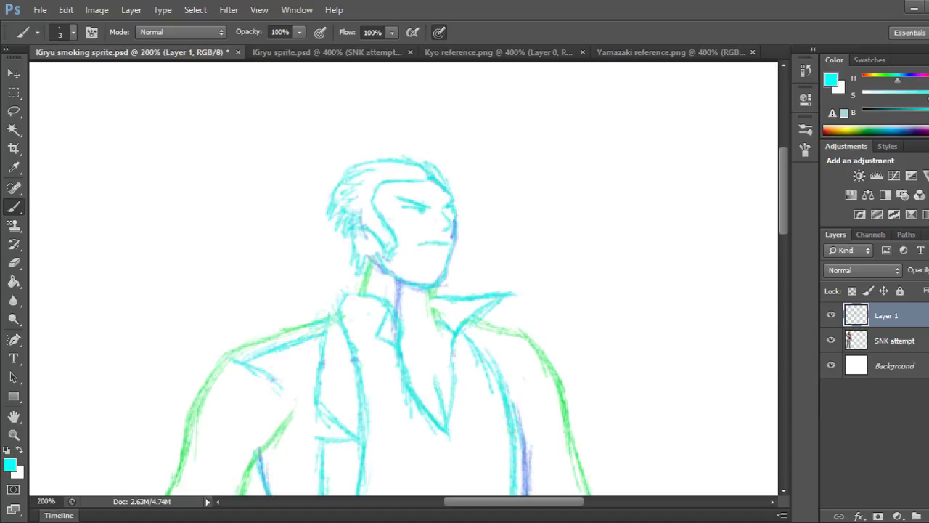
key("e")
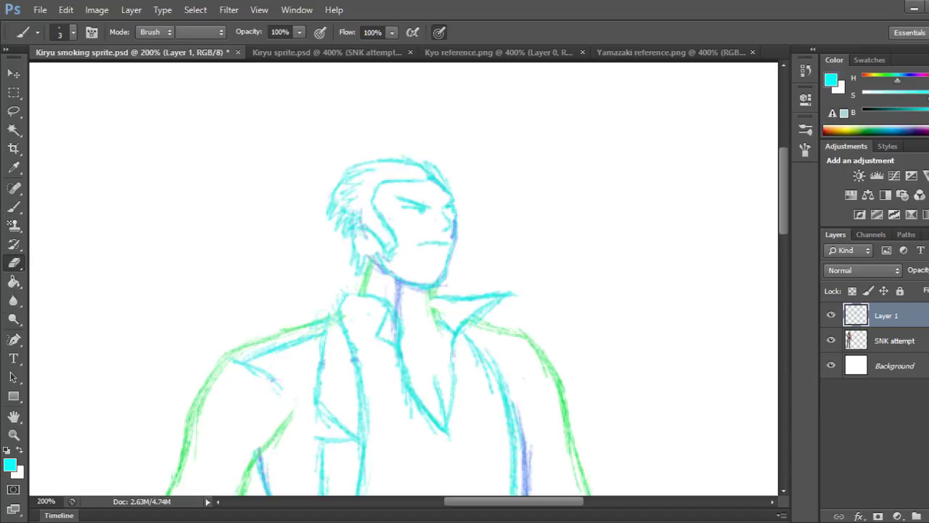
mouse_move(399, 293)
left_mouse_down()
mouse_move(397, 315)
mouse_move(402, 283)
mouse_move(419, 288)
mouse_move(379, 270)
left_mouse_up()
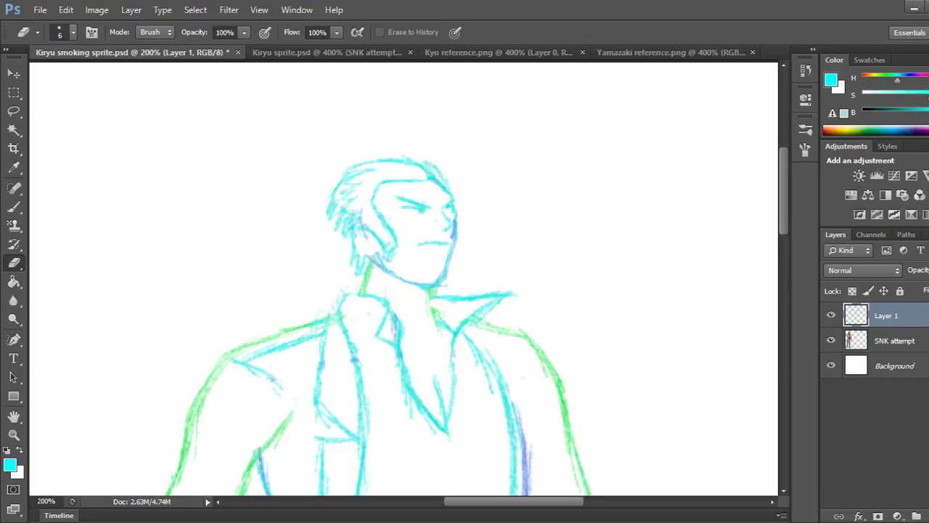
key("b")
left_click_drag(362, 232, 373, 251)
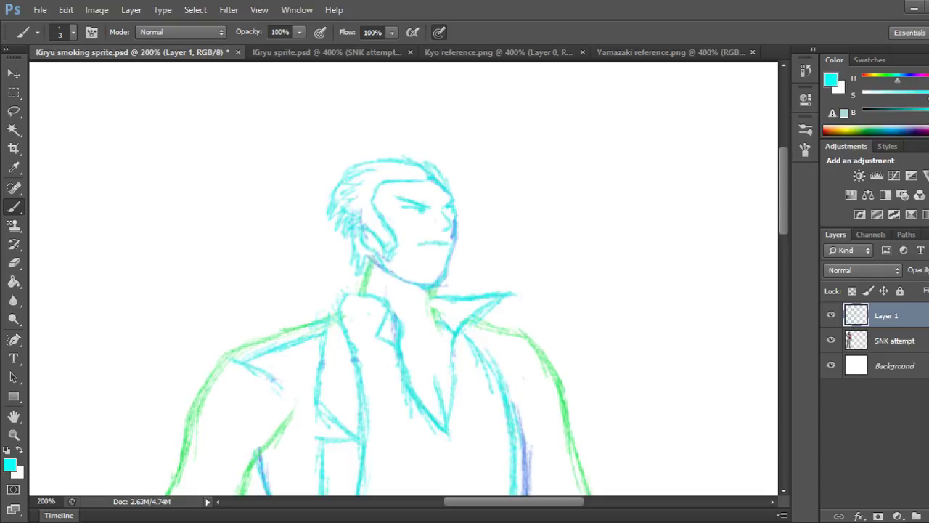
Erase the hair outline above the forehead and redraw it in cyan with short spiky tufts.
key("e")
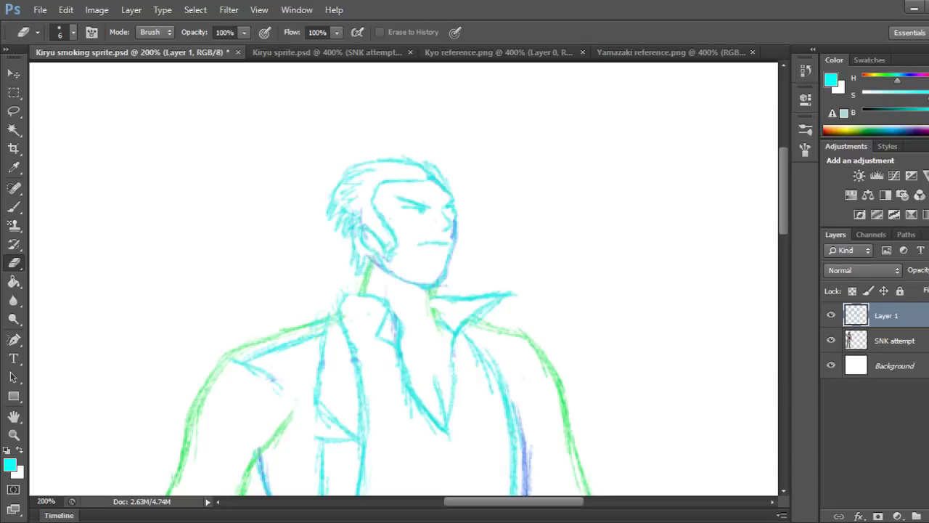
left_click_drag(439, 178, 409, 164)
key("b")
mouse_move(444, 176)
left_mouse_down()
mouse_move(435, 163)
mouse_move(405, 156)
left_mouse_up()
left_click_drag(403, 155, 391, 154)
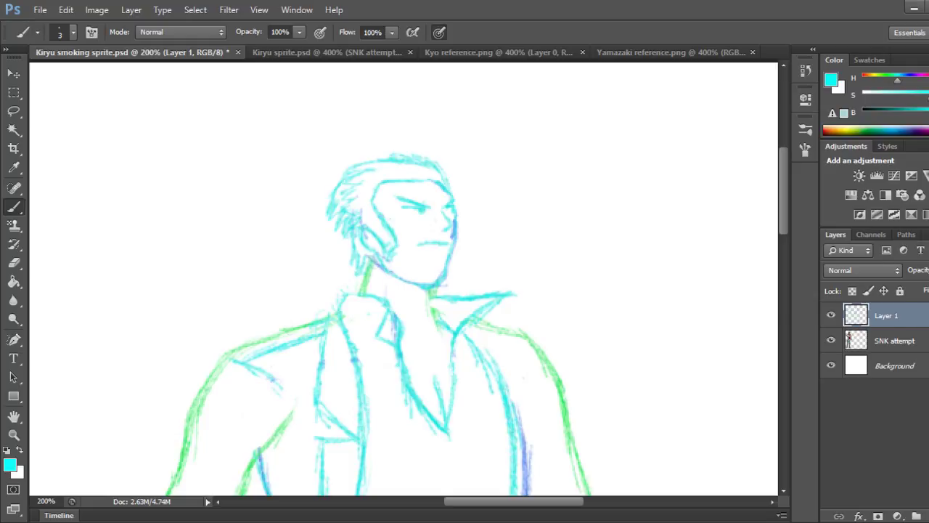
left_click(14, 263)
left_click_drag(400, 156, 436, 165)
key("b")
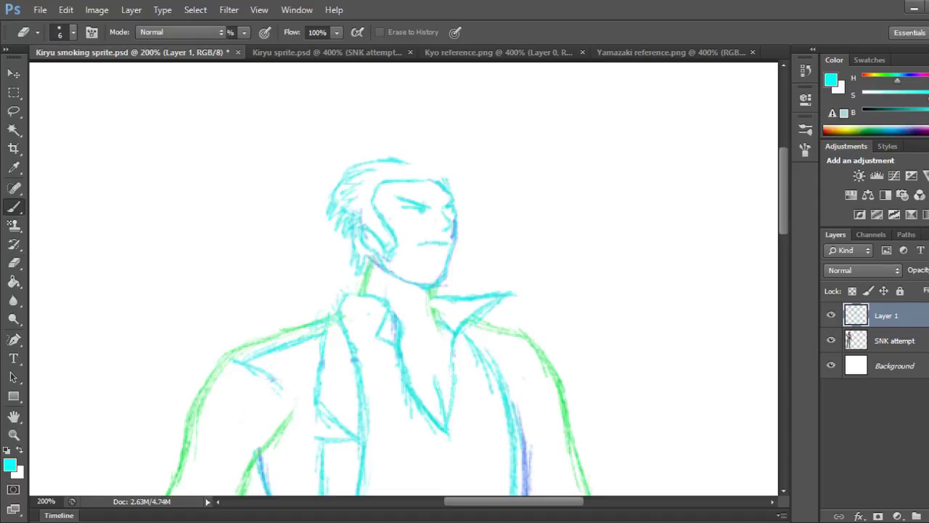
mouse_move(437, 165)
left_mouse_down()
mouse_move(445, 178)
mouse_move(394, 157)
left_mouse_up()
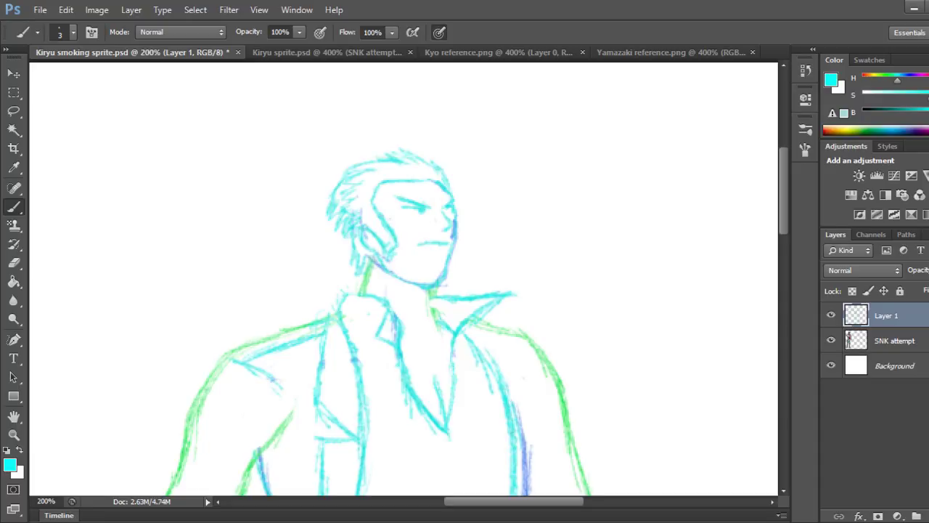
scroll(404, 277, "down", 10)
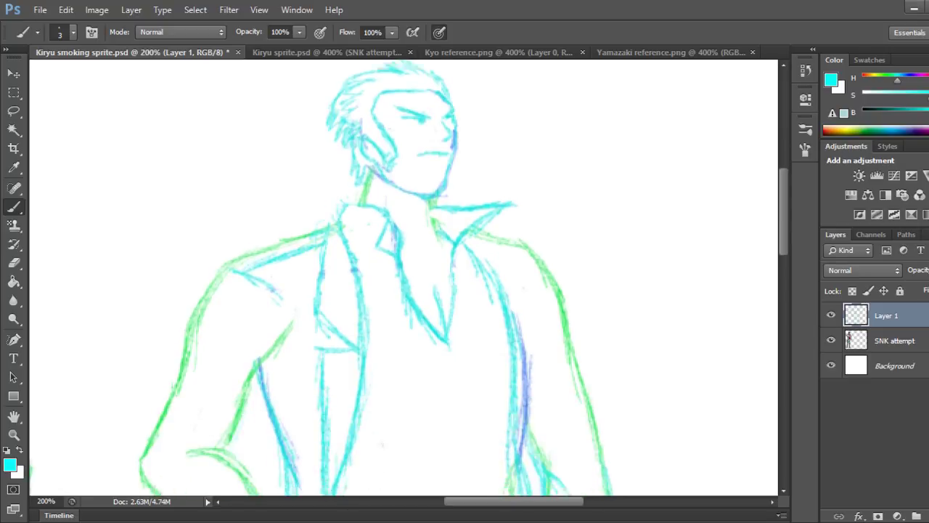
scroll(404, 277, "up", 8)
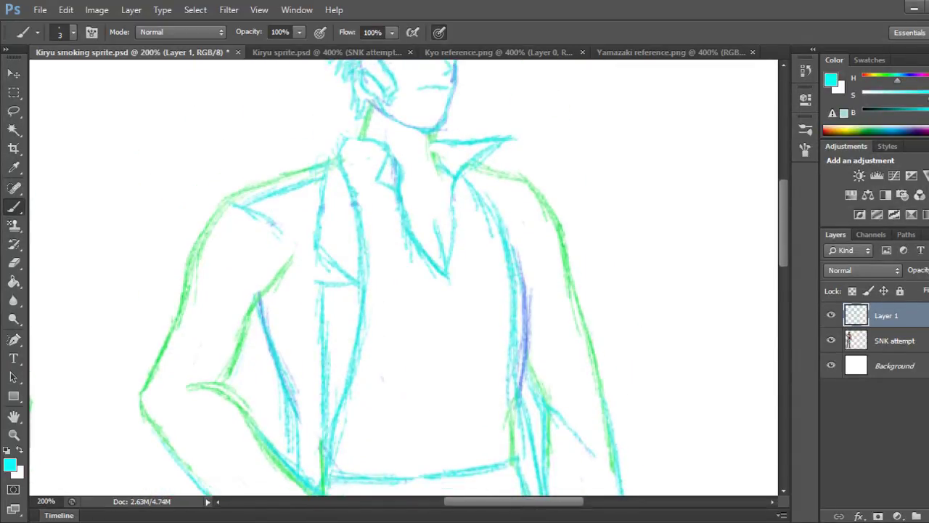
Draw light diagonal fold lines in cyan across the lower shirt and compare the whole figure with the original sprite.
key("ctrl+minus")
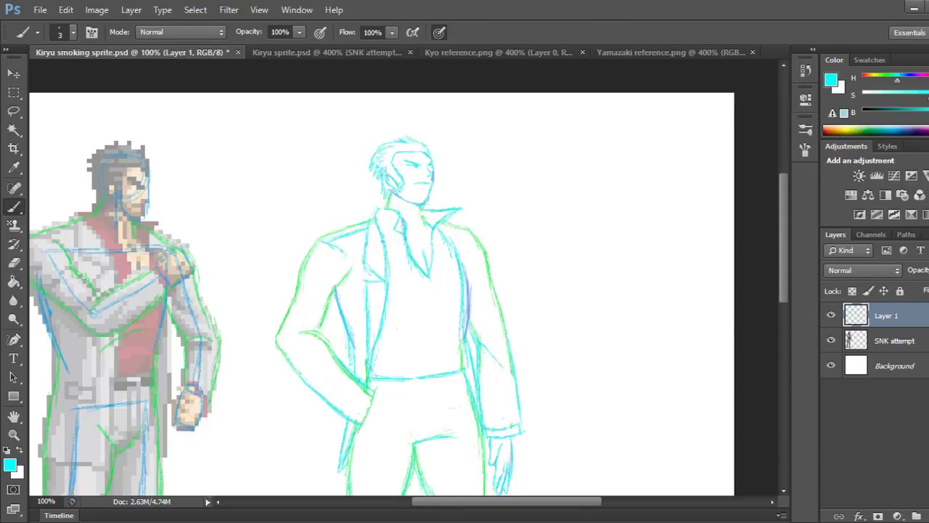
scroll(382, 279, "down", 7)
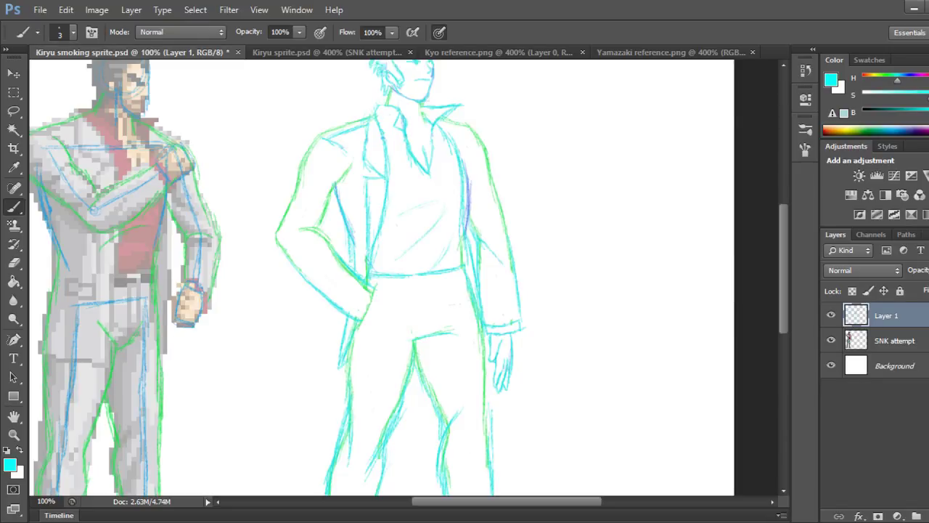
scroll(409, 278, "up", 3)
scroll(409, 278, "up", 1)
scroll(409, 278, "down", 2)
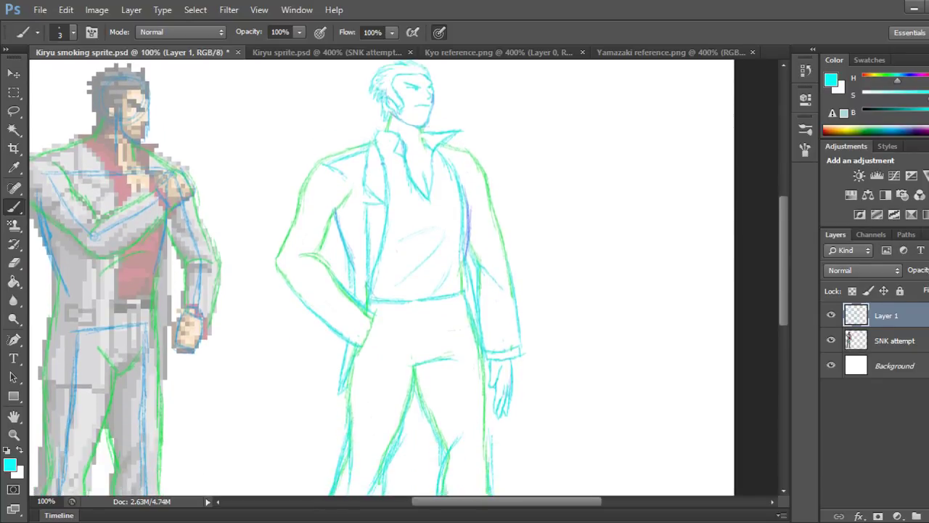
scroll(409, 278, "up", 2)
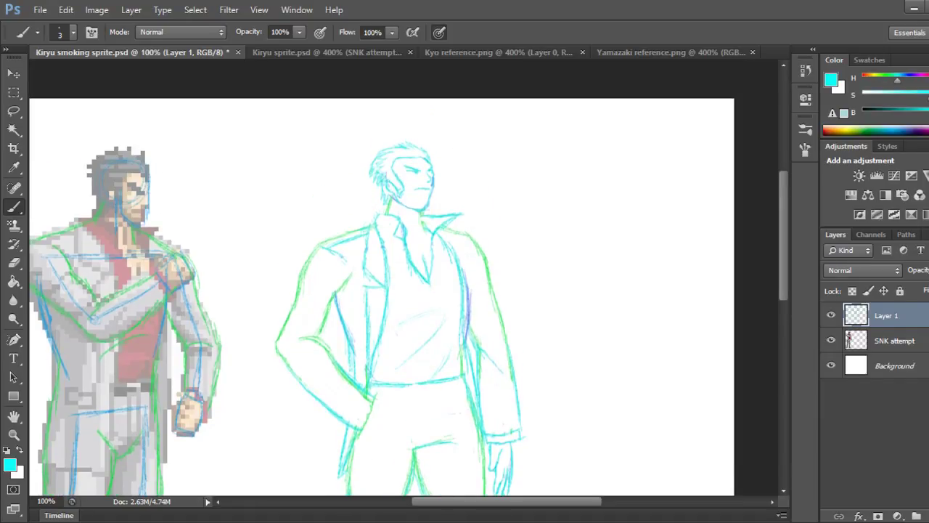
Select the whole head freehand along the jaw and enlarge it to 107.73% width and 107.44% height.
key("ctrl+plus")
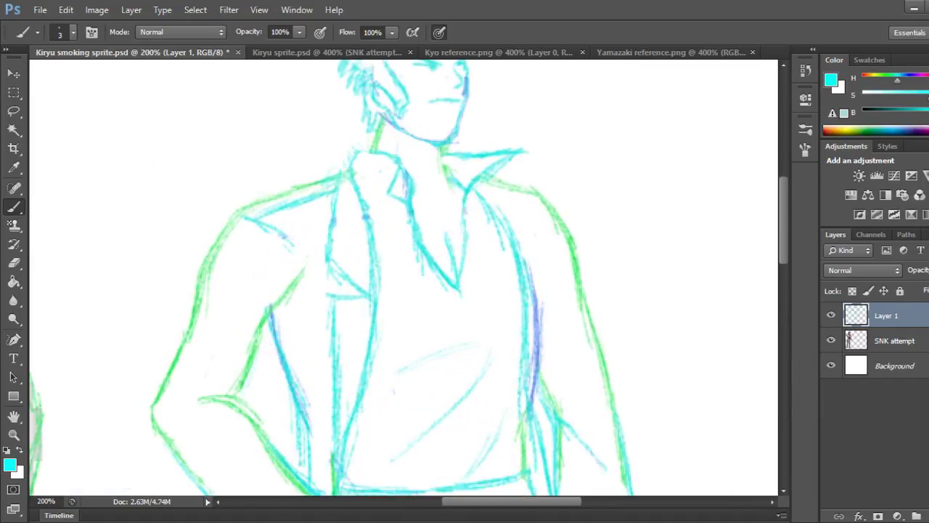
scroll(404, 278, "up", 4)
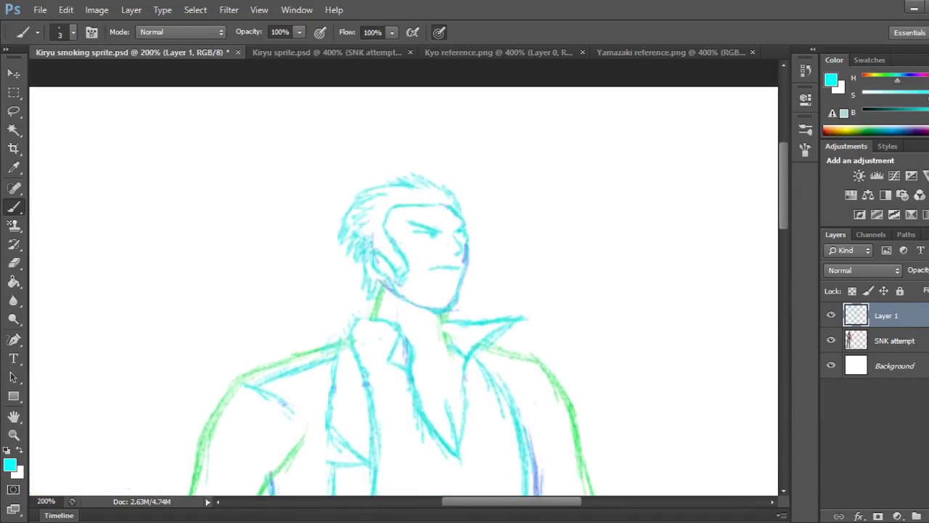
key("l")
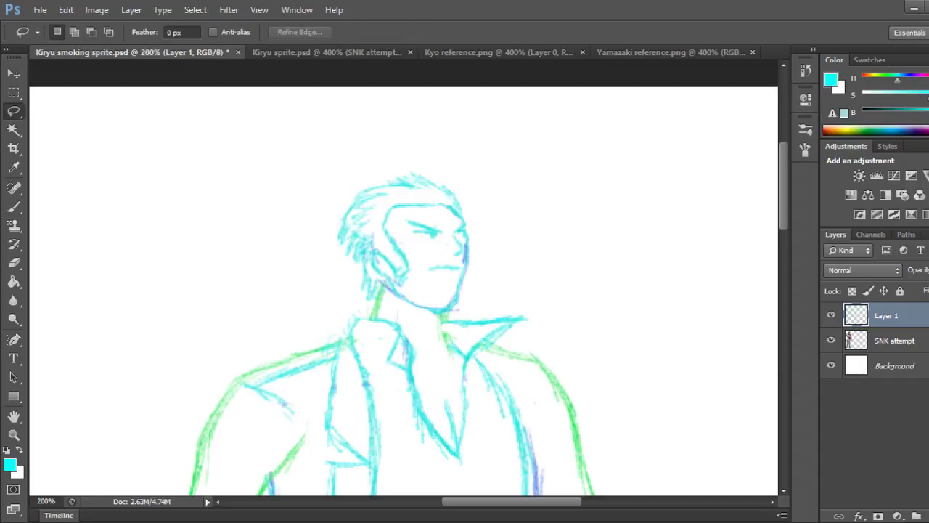
mouse_move(295, 192)
left_mouse_down()
mouse_move(544, 157)
mouse_move(509, 232)
mouse_move(506, 270)
mouse_move(467, 310)
mouse_move(399, 304)
left_mouse_up()
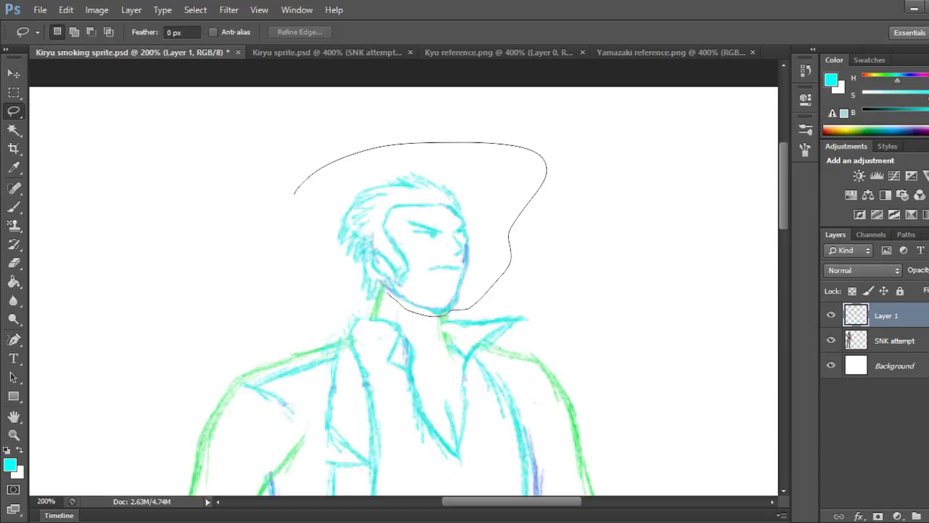
mouse_move(378, 292)
left_mouse_down()
mouse_move(334, 299)
mouse_move(288, 233)
mouse_move(290, 211)
left_mouse_up()
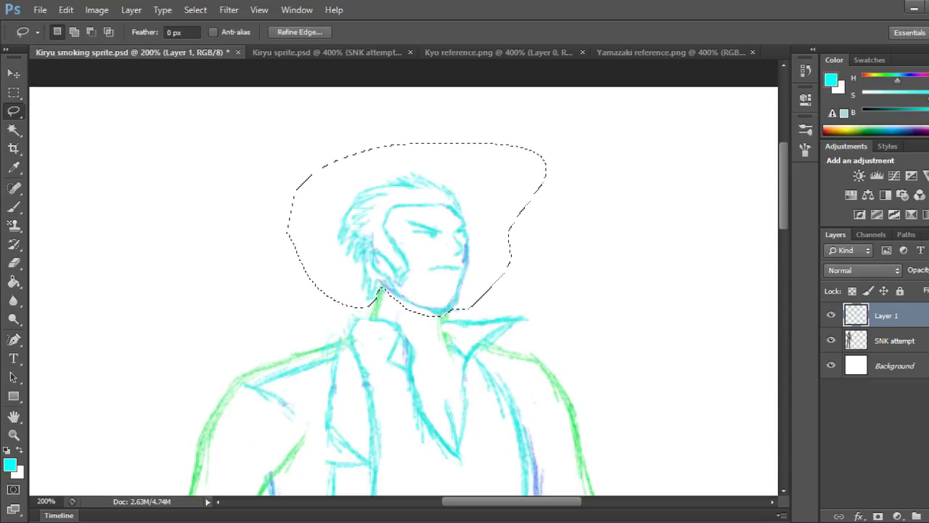
key("ctrl+t")
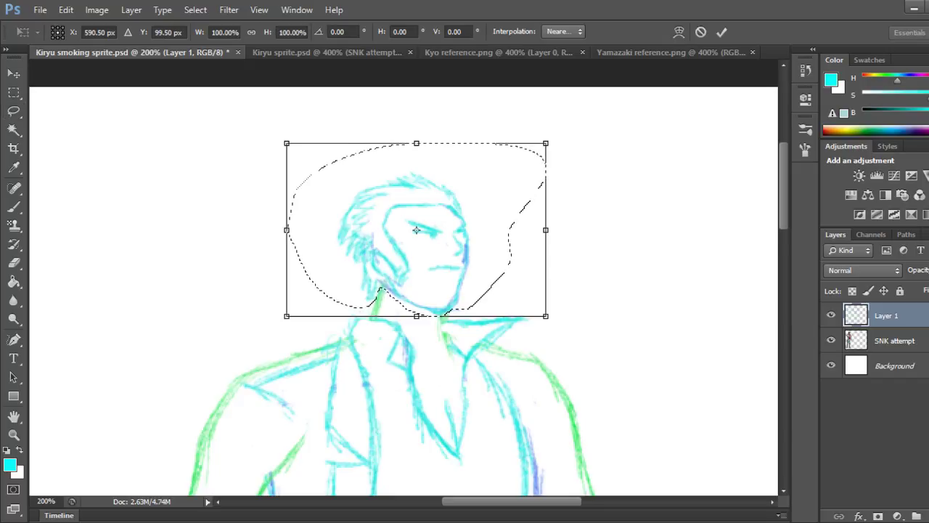
left_click_drag(546, 316, 565, 329)
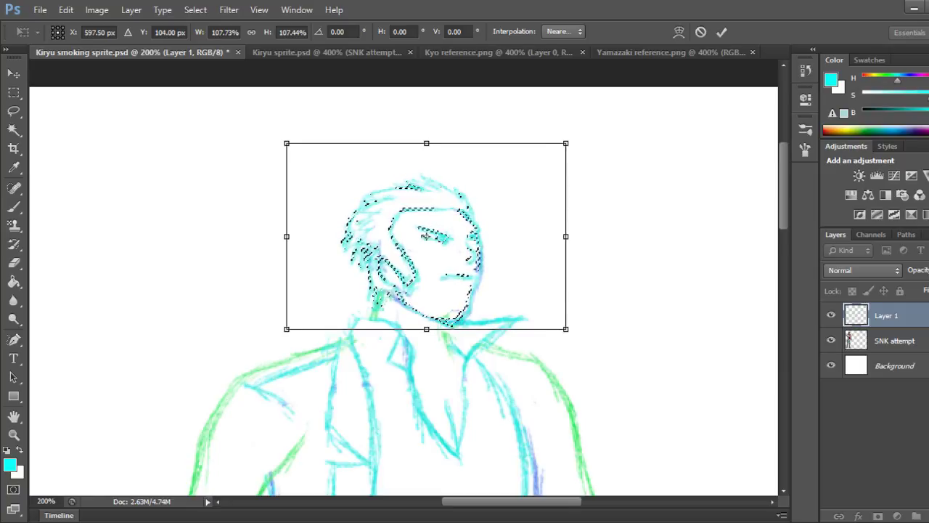
Nudge the enlarged head back over the neck, apply the transform and deselect it.
key("Left")
key("Left")
key("Left")
key("Left")
key("Left")
key("Left")
key("Left")
key("Left")
key("Left")
key("Left")
key("Up")
key("Up")
key("Right")
key("Right")
key("Right")
key("Down")
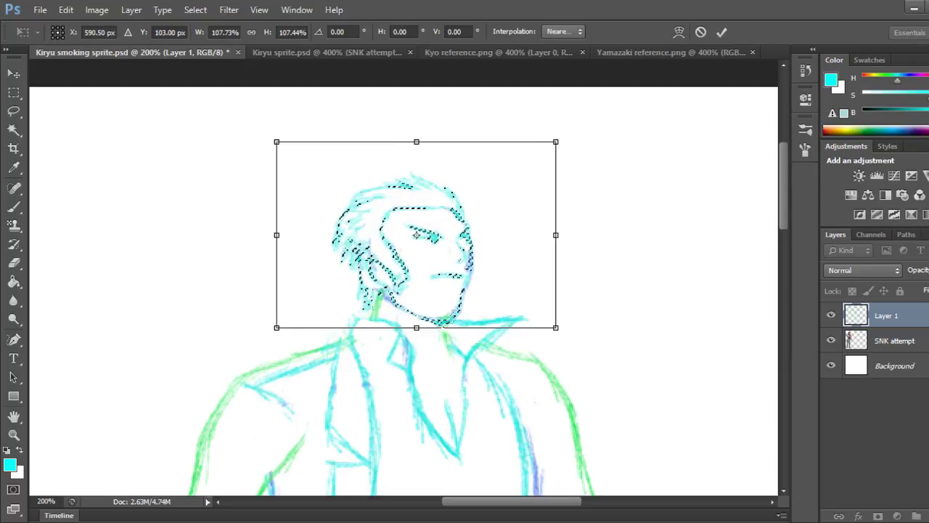
key("Return")
key("ctrl+d")
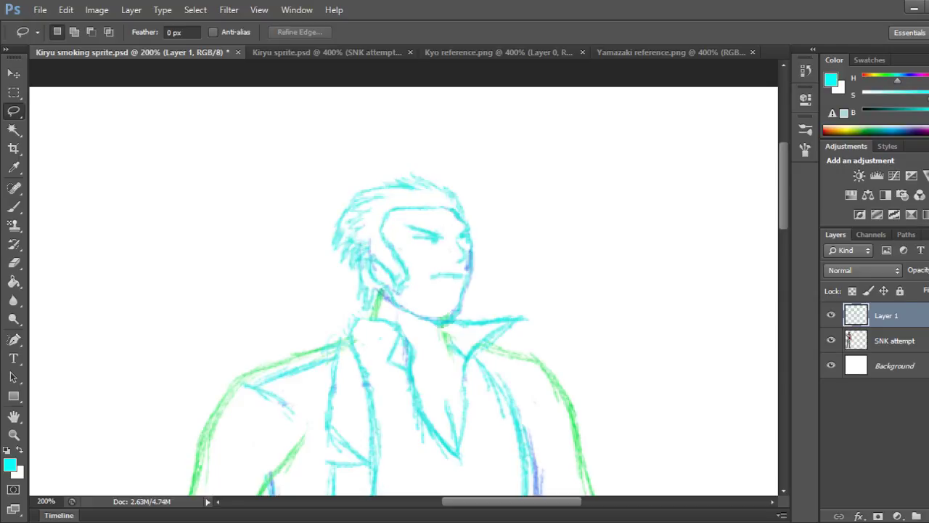
Erase the stray purple and green construction lines around the chin, far cheek and jaw below the ear.
key("e")
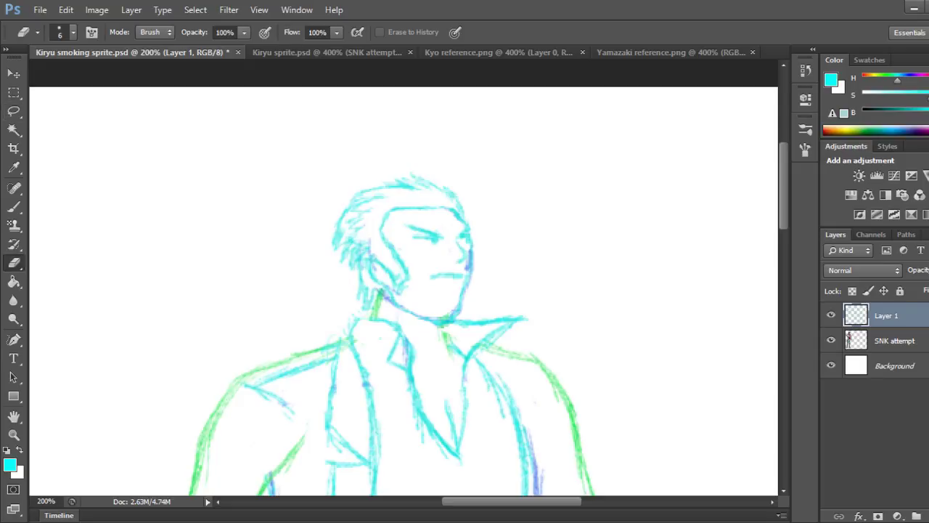
left_click_drag(453, 311, 429, 317)
left_click_drag(468, 270, 468, 262)
left_click_drag(400, 294, 386, 288)
Redraw the near jaw line below the ear in cyan and erase the old purple jaw stroke beneath it.
left_click(14, 207)
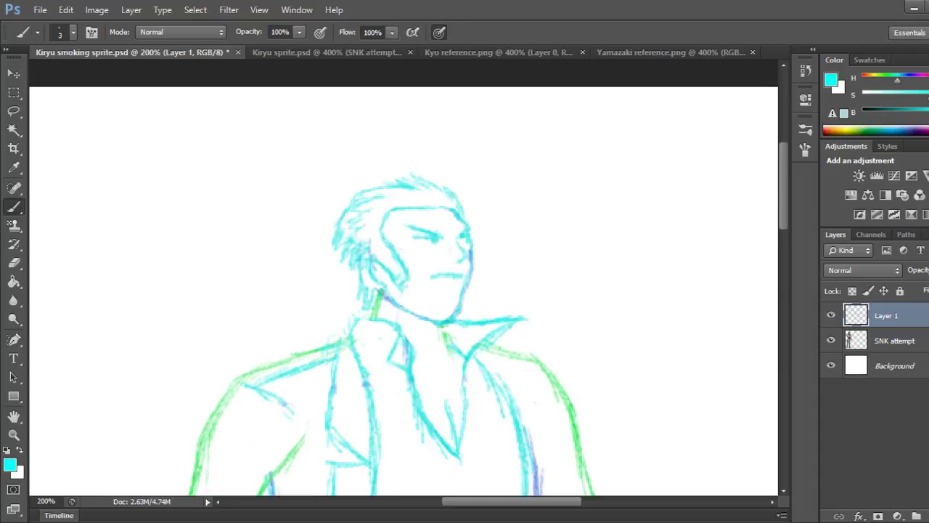
mouse_move(398, 289)
left_mouse_down()
mouse_move(395, 304)
mouse_move(405, 306)
left_mouse_up()
mouse_move(511, 501)
left_mouse_down()
mouse_move(465, 501)
mouse_move(496, 501)
left_mouse_up()
scroll(404, 291, "right", 3)
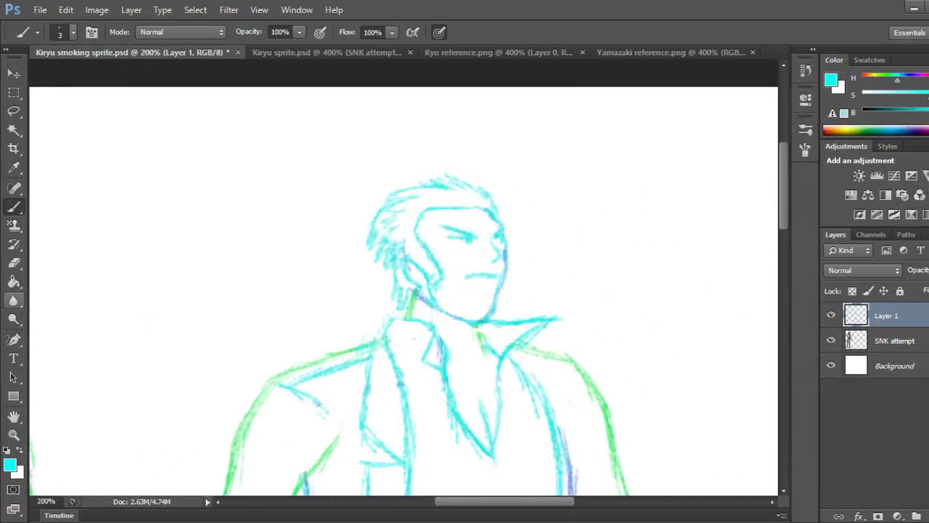
key("e")
left_click_drag(416, 296, 433, 307)
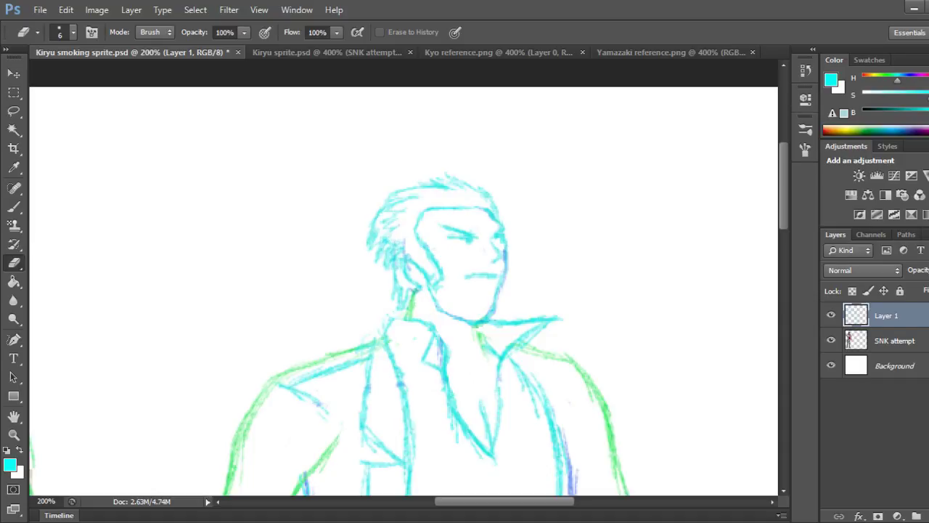
key("b")
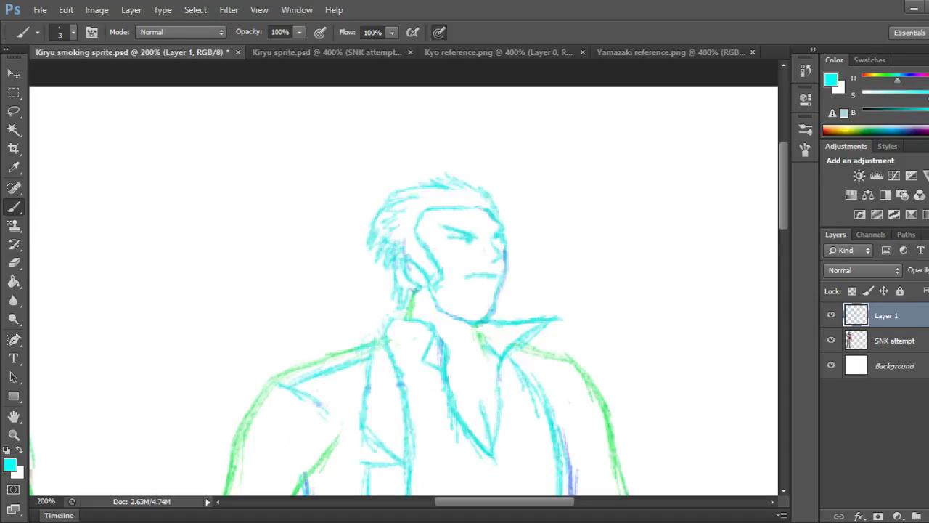
left_click_drag(426, 288, 436, 310)
Redraw the neck lines down to the collar in cyan and erase the construction lines around the neck and collar.
left_click_drag(479, 326, 488, 344)
left_click(13, 263)
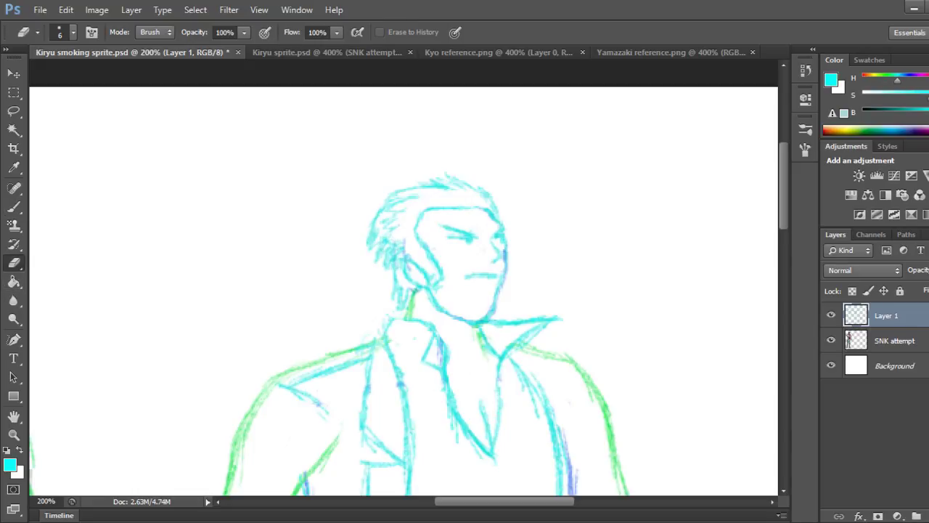
mouse_move(481, 340)
left_mouse_down()
mouse_move(487, 353)
mouse_move(479, 333)
mouse_move(436, 366)
left_mouse_up()
key("b")
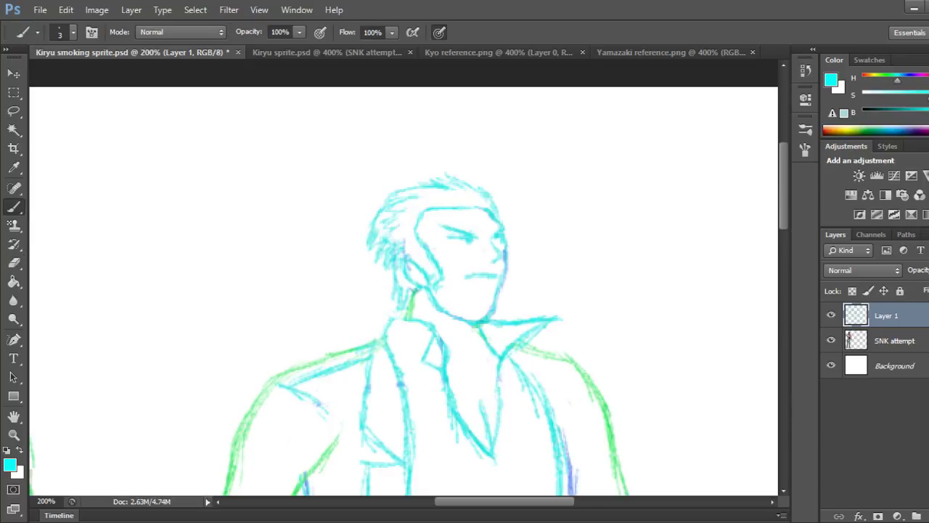
left_click_drag(404, 311, 391, 319)
Erase the purple construction strokes inside the front-facing shoe below the trouser cuff.
scroll(404, 278, "down", 10)
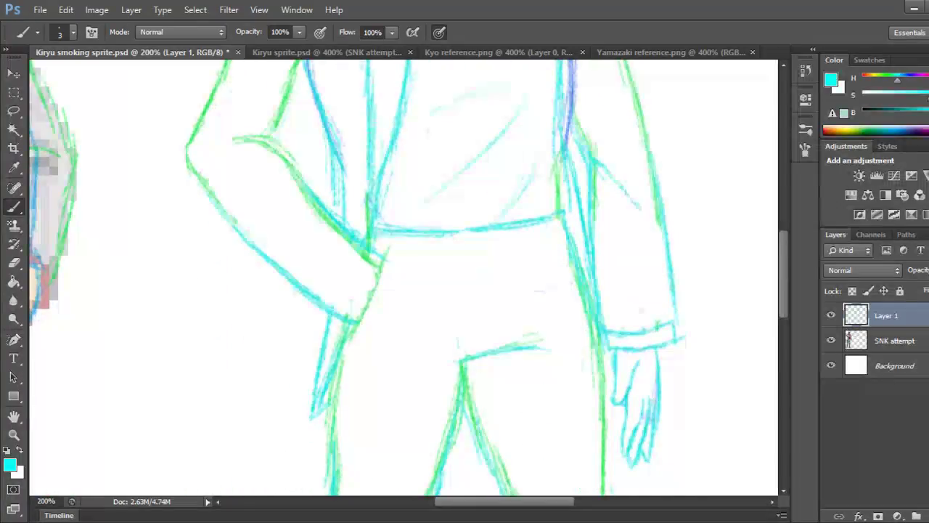
scroll(403, 278, "down", 10)
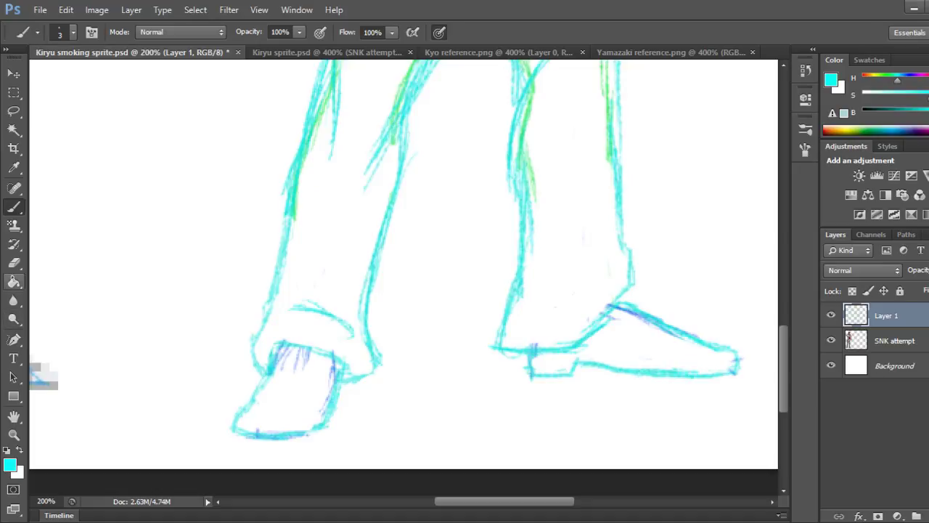
left_click(15, 262)
mouse_move(295, 372)
left_mouse_down()
mouse_move(306, 357)
mouse_move(287, 353)
mouse_move(282, 369)
mouse_move(333, 367)
mouse_move(333, 357)
left_mouse_up()
left_click_drag(328, 411, 331, 387)
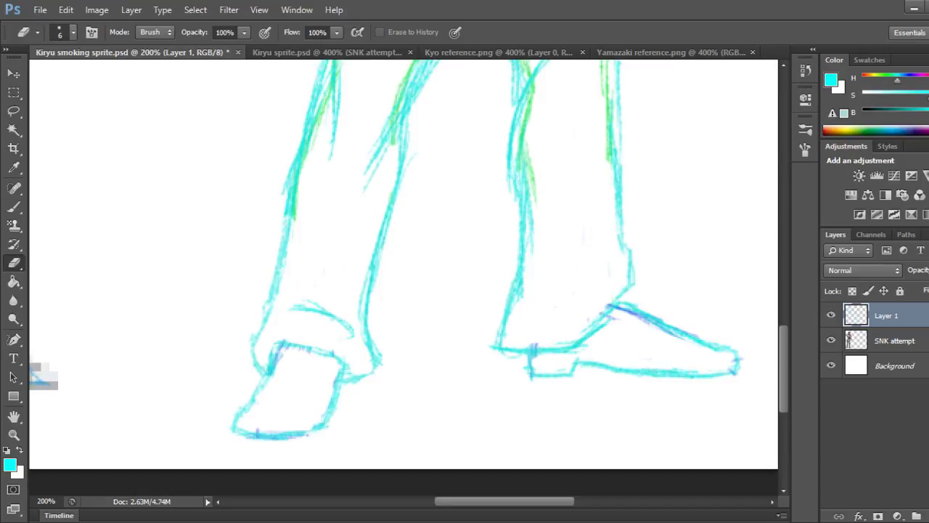
Erase the stray purple marks around the side-facing shoe's heel, toe and sole and the trouser hem above it.
left_click_drag(511, 355, 527, 346)
mouse_move(521, 299)
left_mouse_down()
mouse_move(521, 282)
mouse_move(520, 298)
left_mouse_up()
left_click(742, 358)
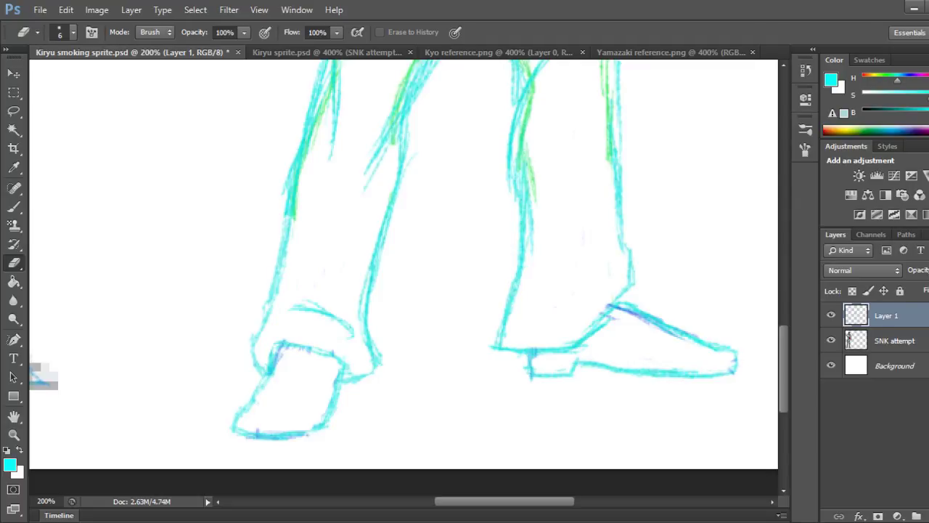
left_click(733, 366)
mouse_move(670, 369)
left_mouse_down()
mouse_move(697, 372)
mouse_move(659, 370)
left_mouse_up()
Erase the green construction lines along the side-facing leg's inner knee and calf, and add a cyan fold below the knee.
scroll(403, 276, "up", 5)
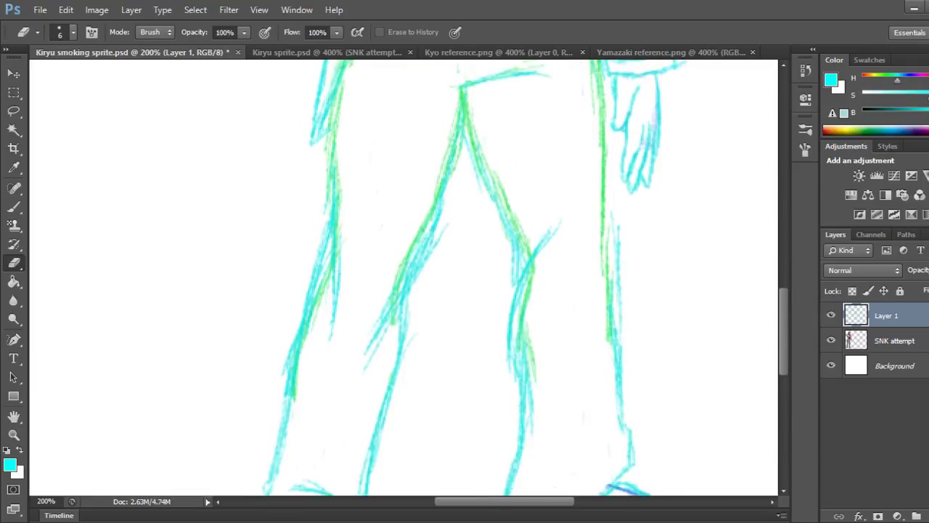
left_click_drag(533, 270, 524, 348)
left_click_drag(520, 309, 532, 433)
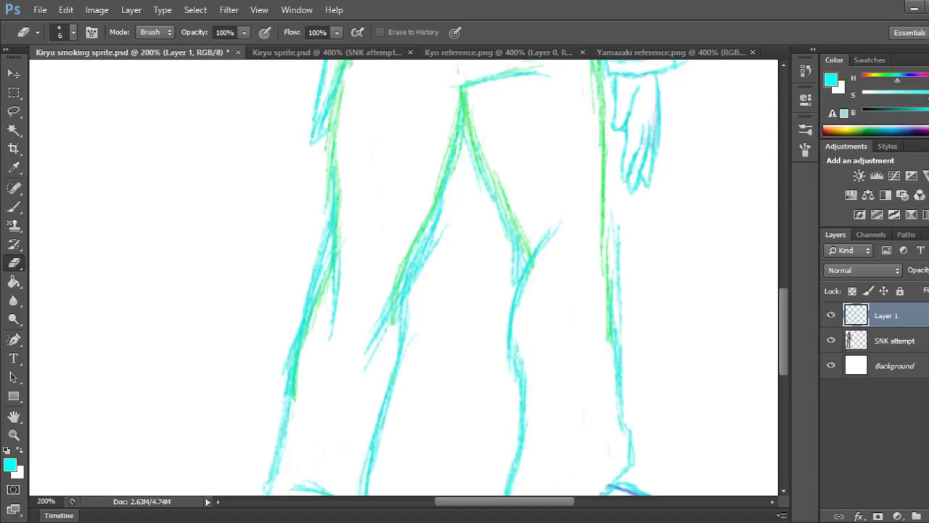
key("b")
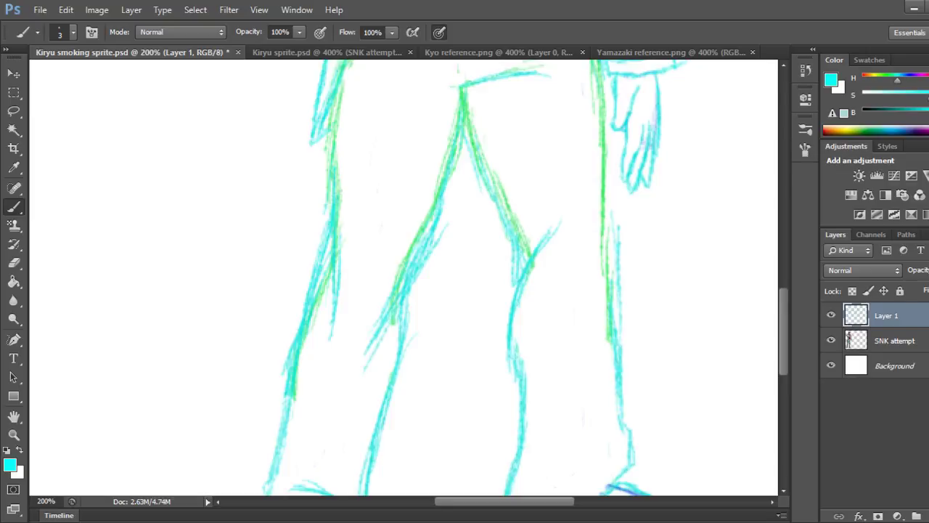
left_click_drag(552, 304, 525, 376)
left_click_drag(539, 325, 523, 388)
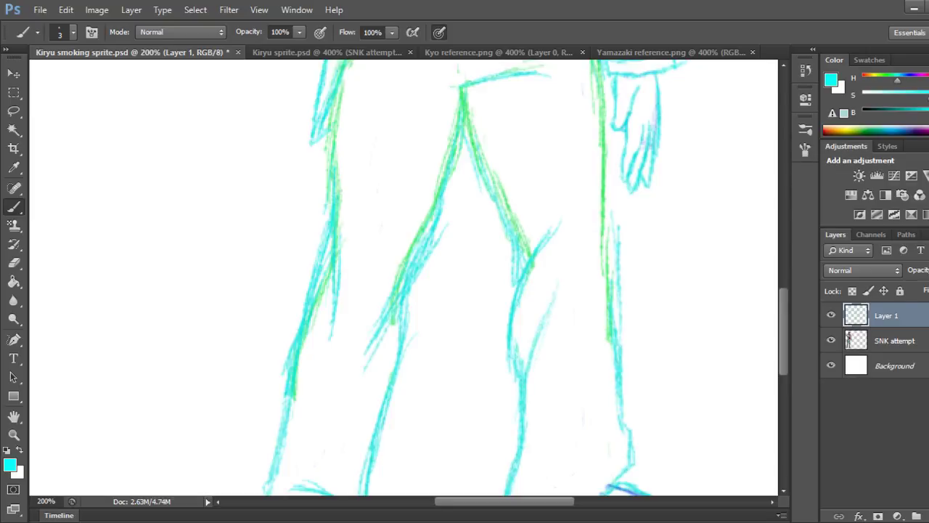
Erase the green construction line along the same leg's inner thigh and join the thigh to the knee in cyan.
scroll(404, 276, "up", 5)
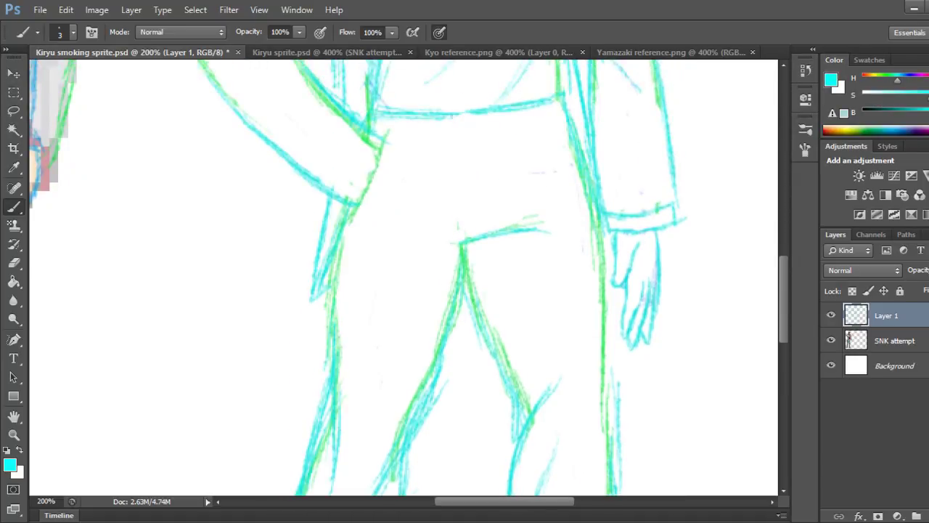
key("e")
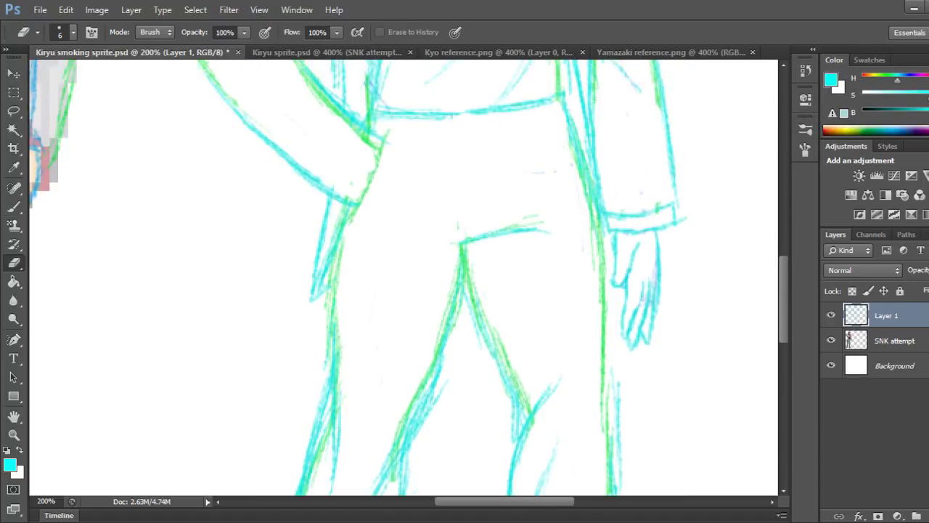
left_click_drag(498, 333, 525, 399)
left_click_drag(530, 406, 526, 413)
left_click(520, 411)
key("b")
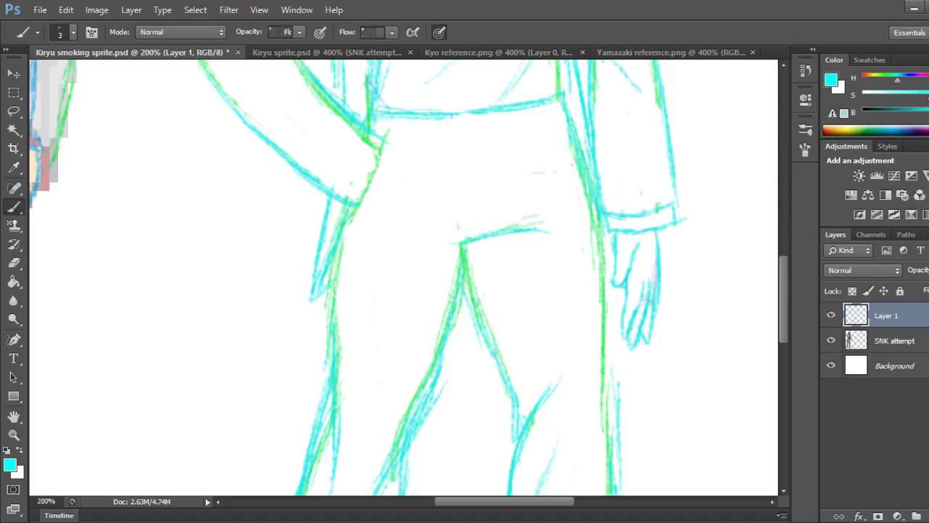
left_click_drag(513, 421, 515, 447)
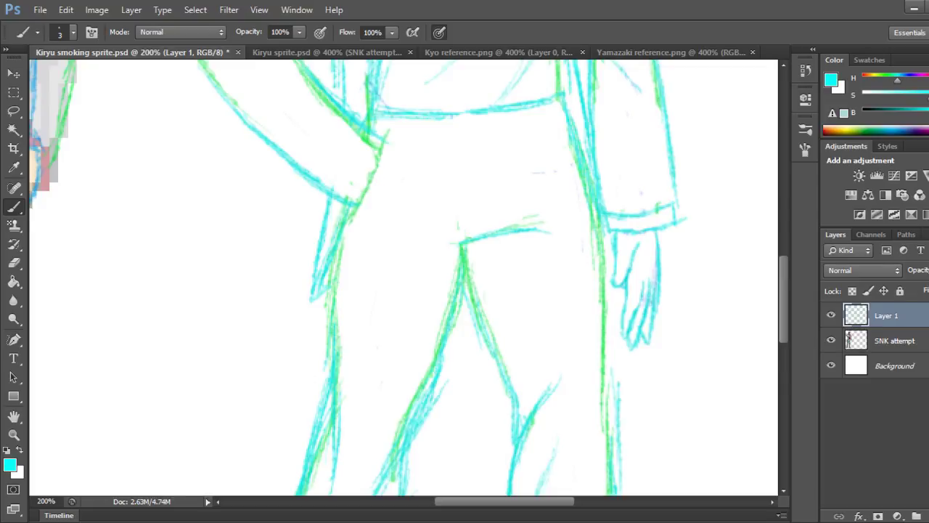
Erase the green strokes above the crotch fold and the stray mark on the straight arm's cuff.
scroll(403, 278, "up", 5)
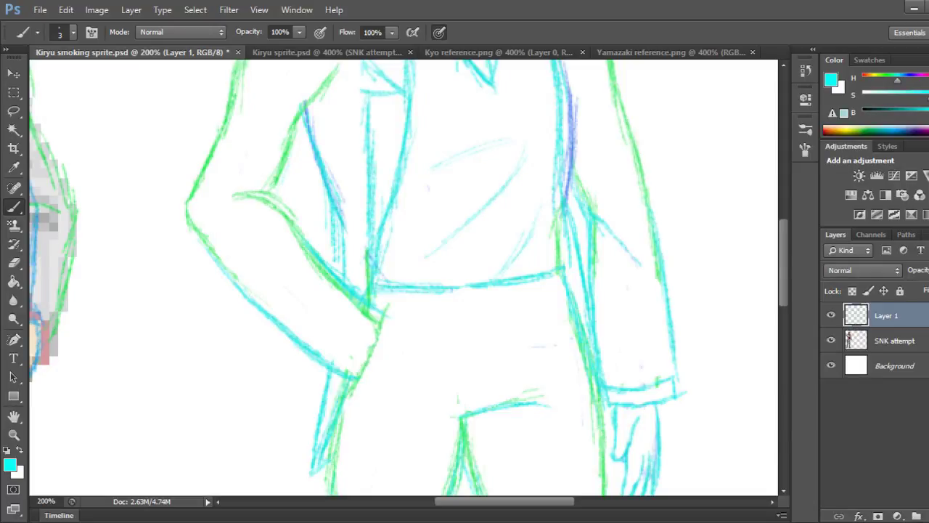
key("e")
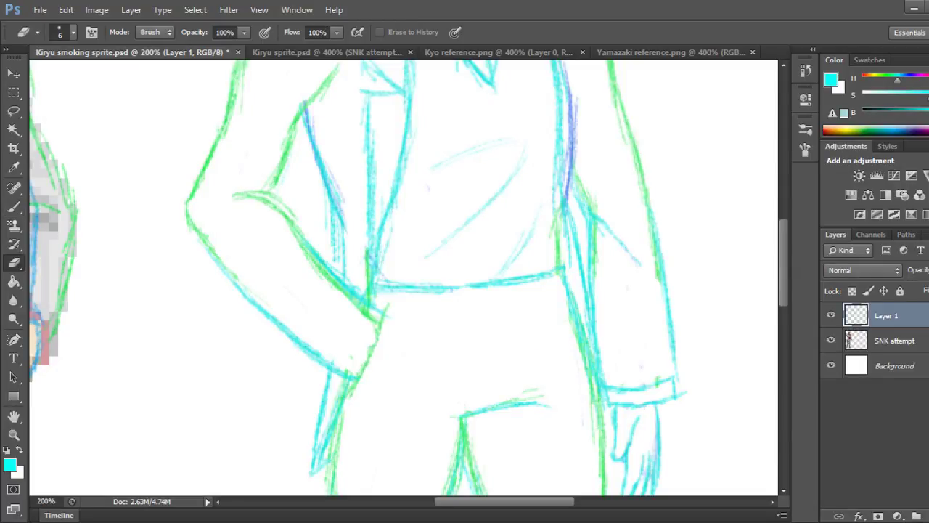
left_click_drag(537, 388, 524, 392)
left_click_drag(656, 377, 660, 380)
Erase the purple and stray cyan strokes along the upper jacket front edge on the straight arm's side.
scroll(404, 277, "up", 5)
scroll(404, 278, "up", 1)
left_click_drag(570, 420, 562, 352)
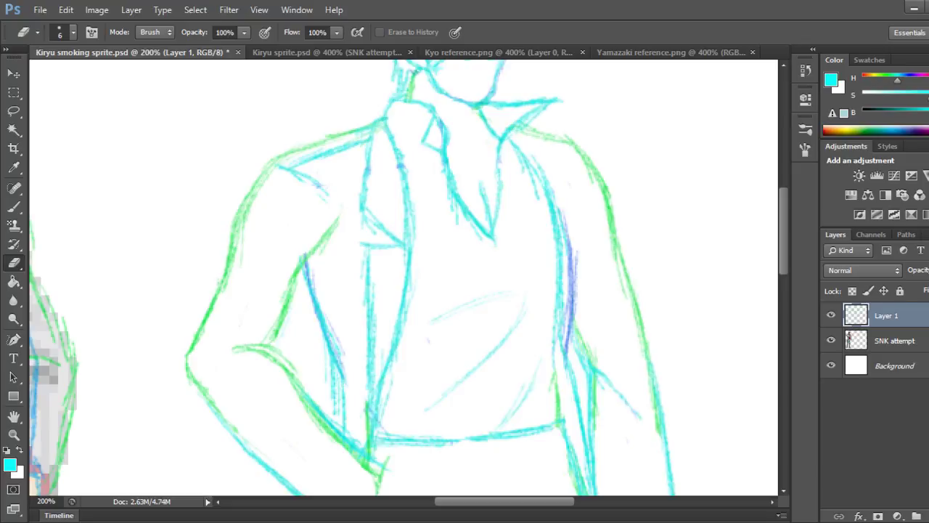
left_click_drag(561, 208, 575, 272)
left_click_drag(533, 155, 553, 197)
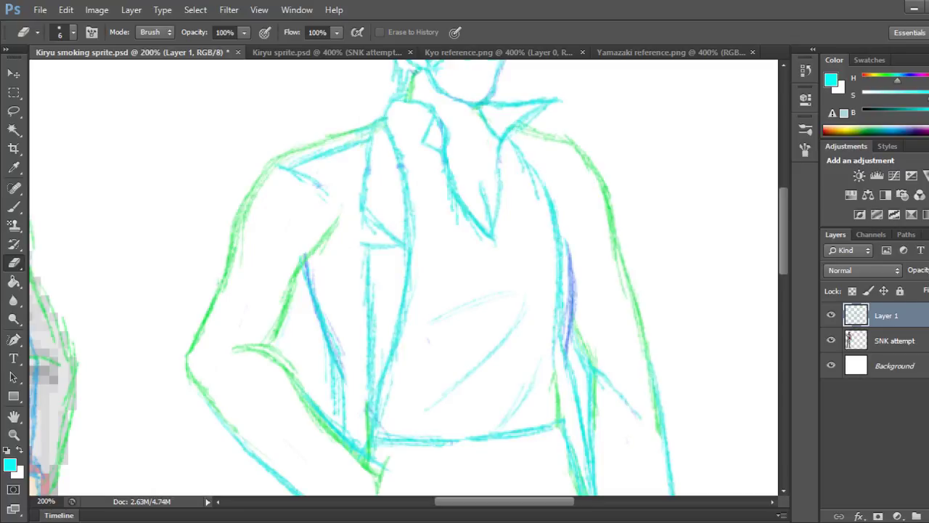
Clean up the rough strokes along the shirt's V opening, jacket front edge and lapel, and save the document.
mouse_move(477, 236)
left_mouse_down()
mouse_move(457, 216)
mouse_move(447, 177)
left_mouse_up()
left_click_drag(538, 195, 522, 164)
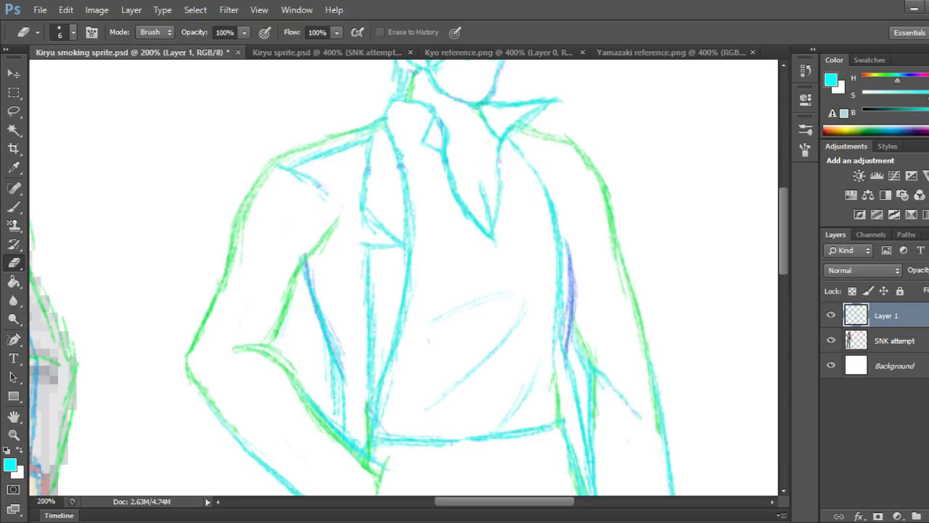
left_click_drag(400, 151, 403, 166)
key("ctrl+minus")
key("ctrl+minus")
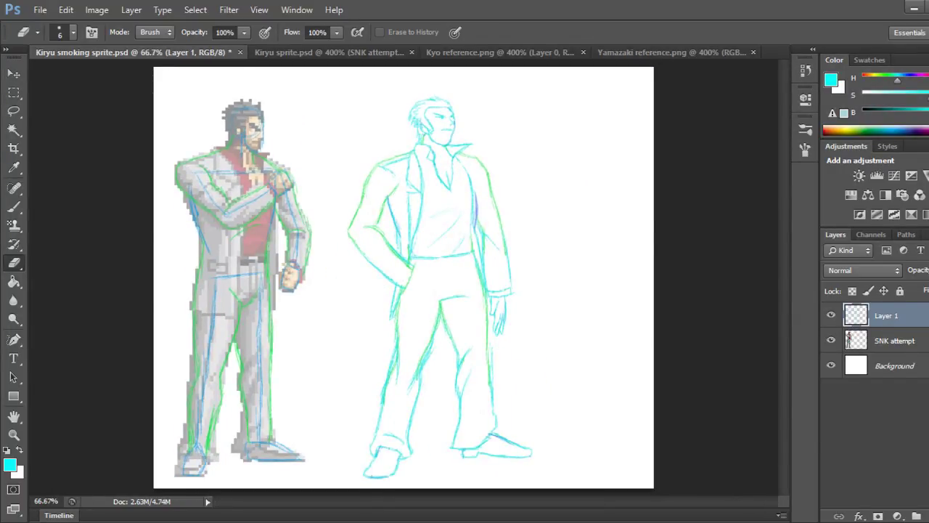
key("ctrl+s")
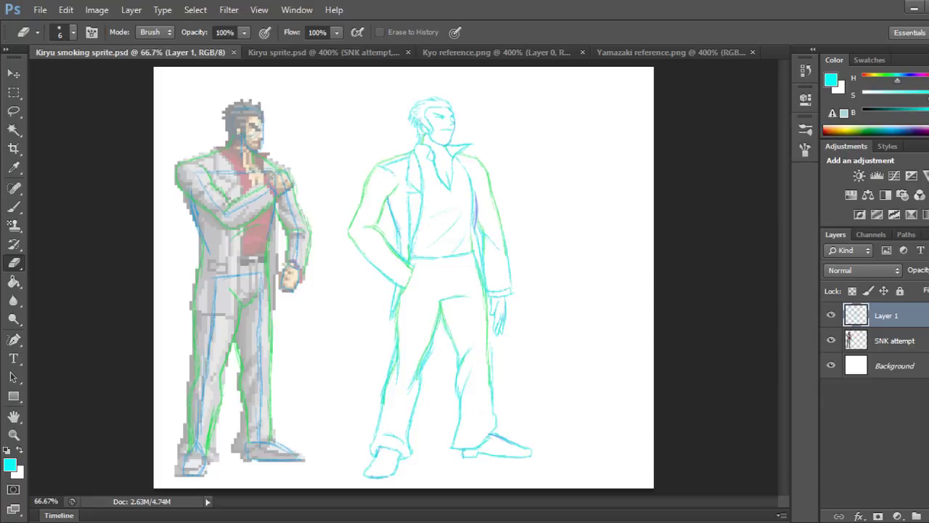
Try a small cyan cigarette in the figure's mouth and undo it.
key("ctrl+plus")
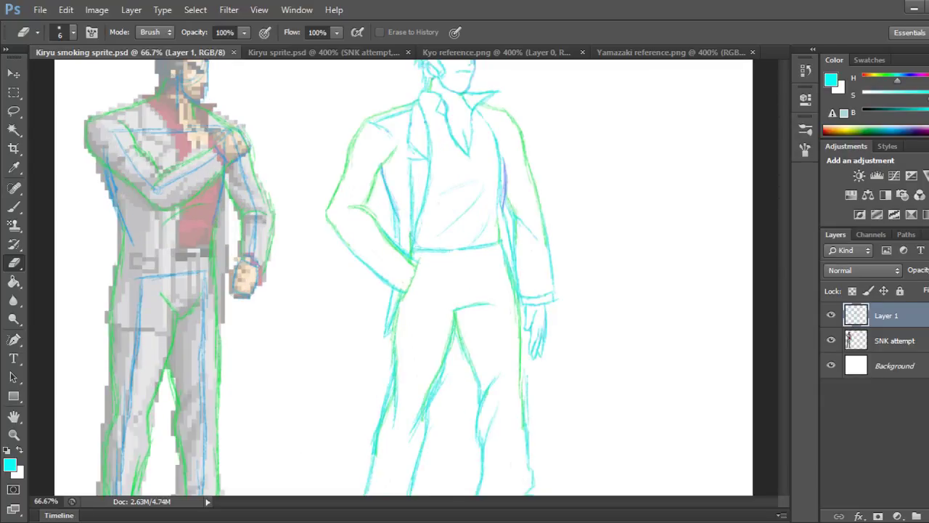
key("ctrl+plus")
key("ctrl+plus")
scroll(403, 278, "up", 10)
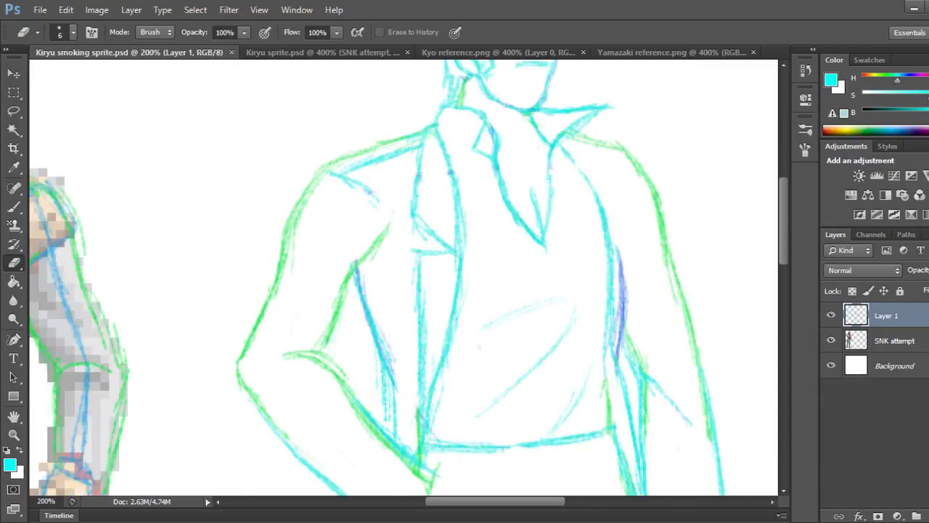
key("b")
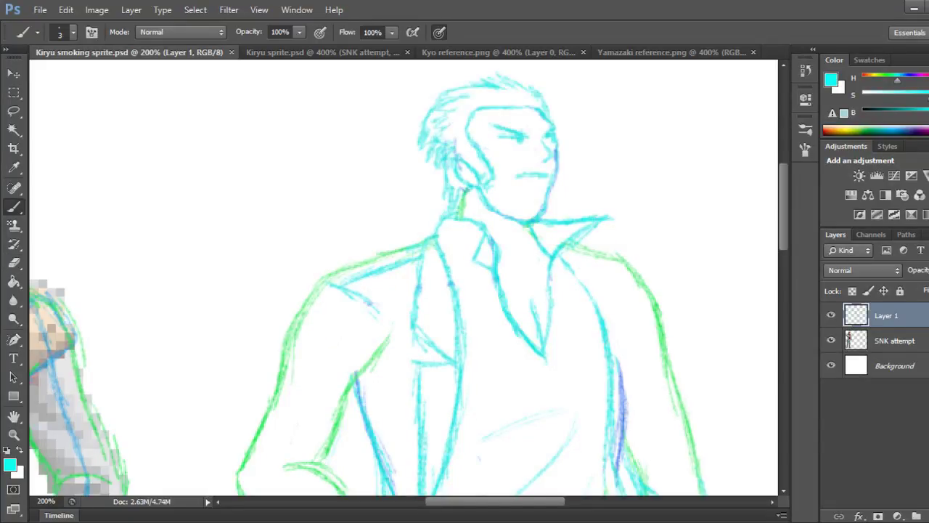
scroll(404, 278, "down", 3)
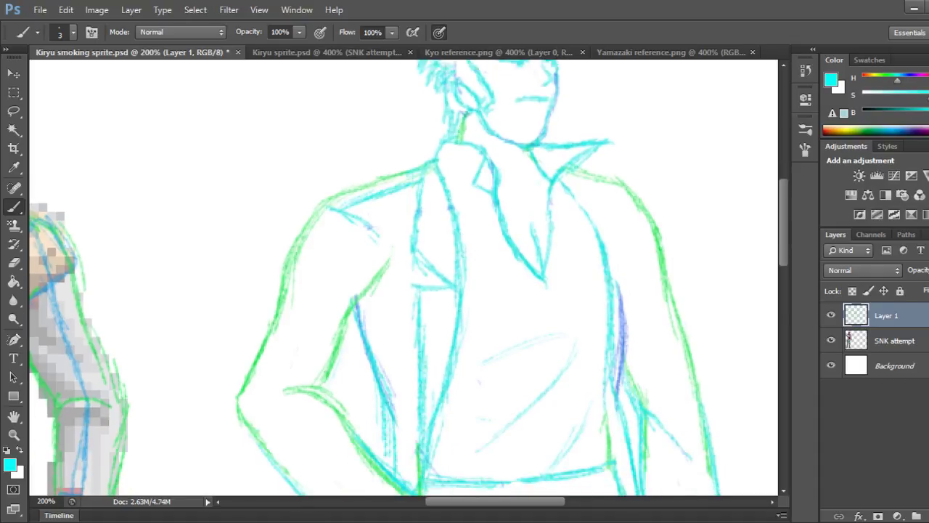
scroll(403, 278, "up", 2)
scroll(403, 278, "up", 3)
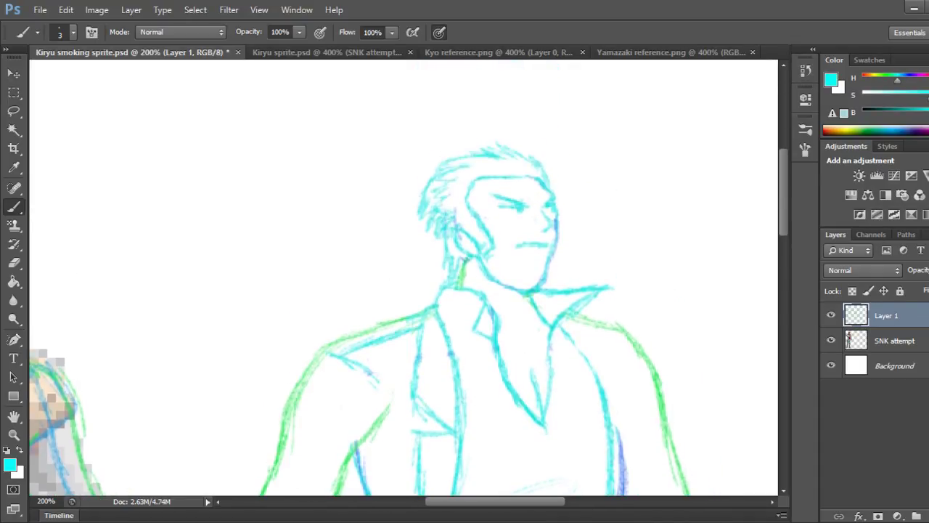
mouse_move(541, 243)
left_mouse_down()
mouse_move(575, 232)
mouse_move(576, 242)
mouse_move(539, 251)
left_mouse_up()
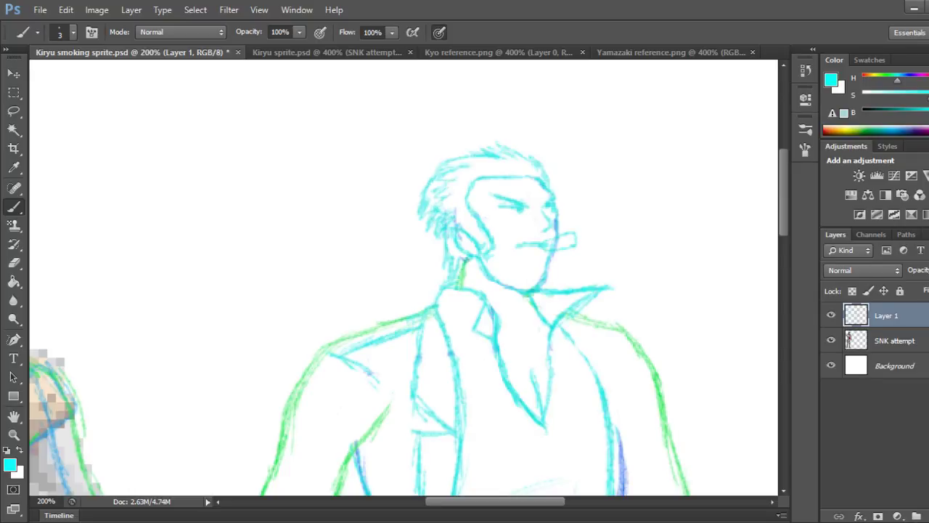
key("ctrl+alt+z")
key("ctrl+alt+z")
key("ctrl+alt+z")
key("ctrl+alt+z")
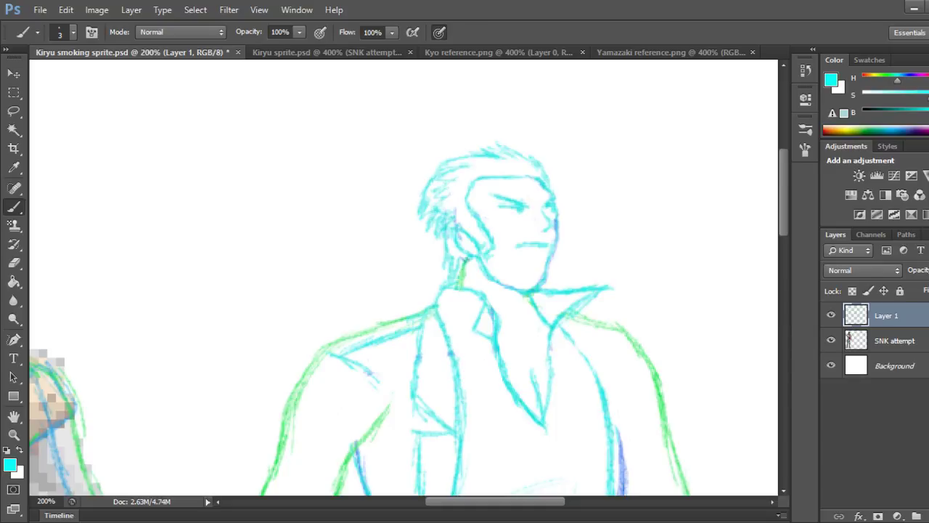
Sketch a large cigar with rising smoke in the figure's mouth and handwrite "Not yet" beside the head.
mouse_move(547, 241)
left_mouse_down()
mouse_move(603, 217)
mouse_move(611, 242)
mouse_move(606, 215)
mouse_move(587, 243)
mouse_move(544, 246)
left_mouse_up()
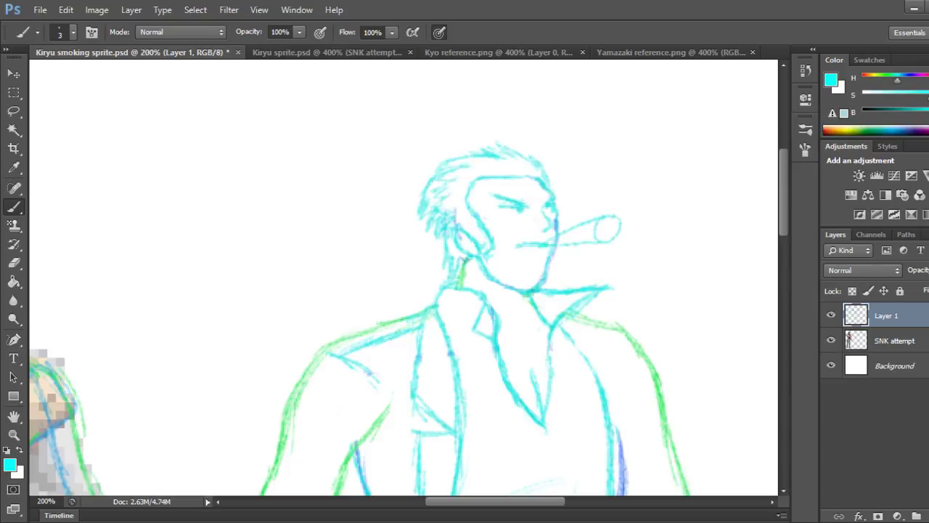
mouse_move(613, 216)
left_mouse_down()
mouse_move(622, 229)
mouse_move(614, 237)
mouse_move(606, 231)
mouse_move(631, 167)
left_mouse_up()
mouse_move(622, 216)
left_mouse_down()
mouse_move(660, 149)
mouse_move(614, 203)
mouse_move(623, 131)
left_mouse_up()
scroll(403, 278, "right", 5)
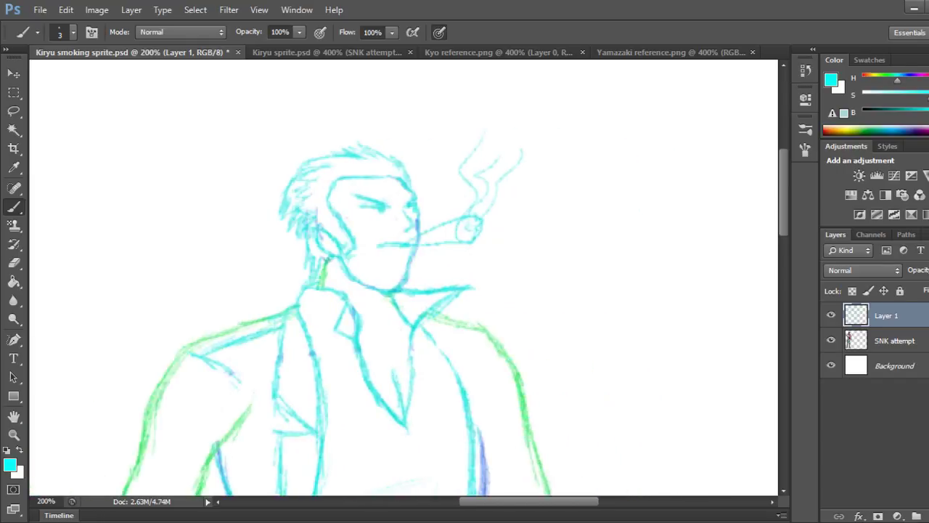
mouse_move(513, 212)
left_mouse_down()
mouse_move(530, 169)
mouse_move(550, 163)
mouse_move(577, 212)
mouse_move(597, 187)
left_mouse_up()
mouse_move(537, 241)
left_mouse_down()
mouse_move(545, 289)
mouse_move(590, 275)
left_mouse_up()
mouse_move(604, 235)
left_mouse_down()
mouse_move(599, 276)
mouse_move(624, 253)
left_mouse_up()
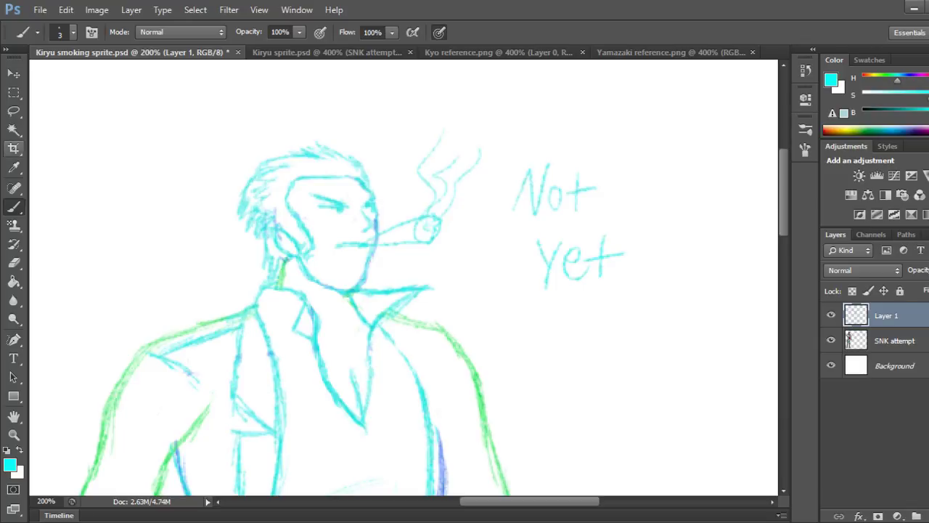
Undo the cigar, smoke and handwritten note, and save the document.
key("ctrl+alt+z")
key("ctrl+alt+z")
key("ctrl+alt+z")
key("ctrl+alt+z")
key("ctrl+alt+z")
key("ctrl+alt+z")
key("ctrl+alt+z")
key("ctrl+alt+z")
key("ctrl+alt+z")
key("ctrl+alt+z")
key("ctrl+alt+z")
key("ctrl+alt+z")
key("ctrl+alt+z")
key("ctrl+alt+z")
key("ctrl+alt+z")
key("ctrl+alt+z")
key("ctrl+alt+z")
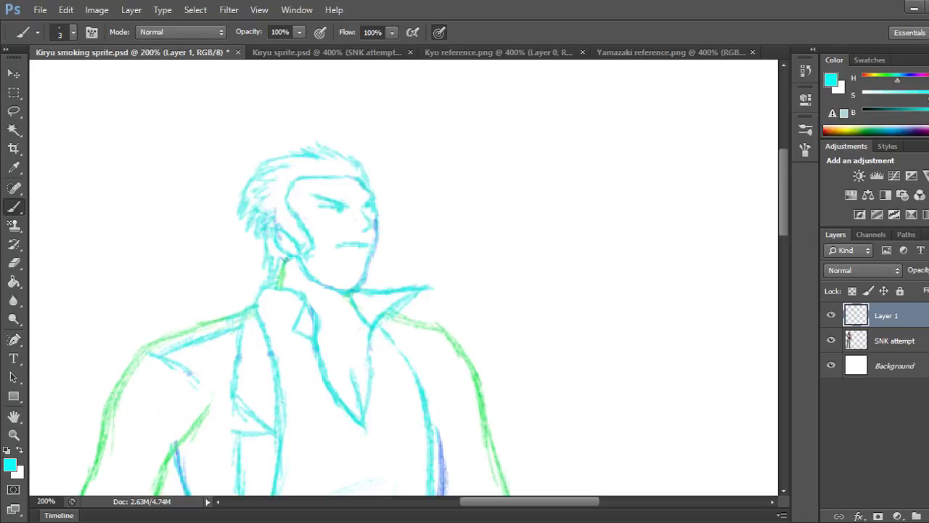
key("ctrl+s")
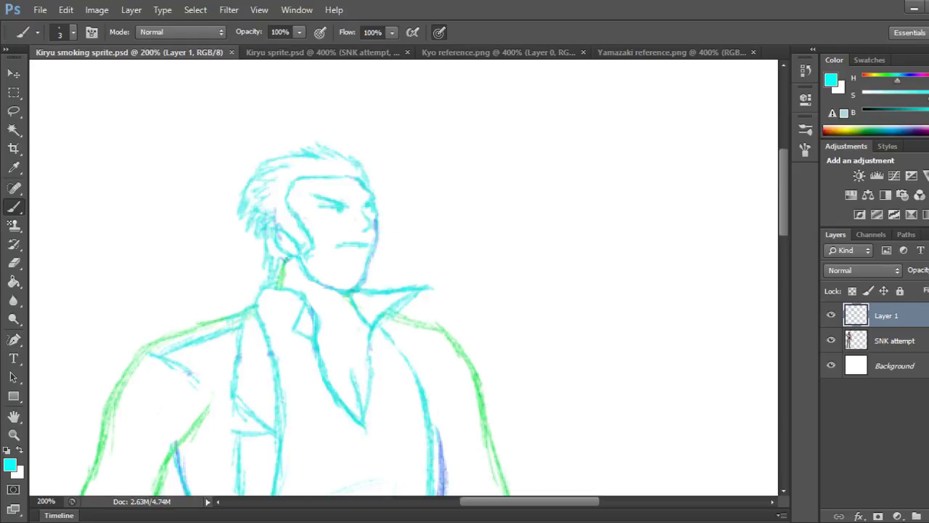
Check what Layer 1 contains by toggling its visibility, and hide the SNK attempt layer.
key("ctrl+minus")
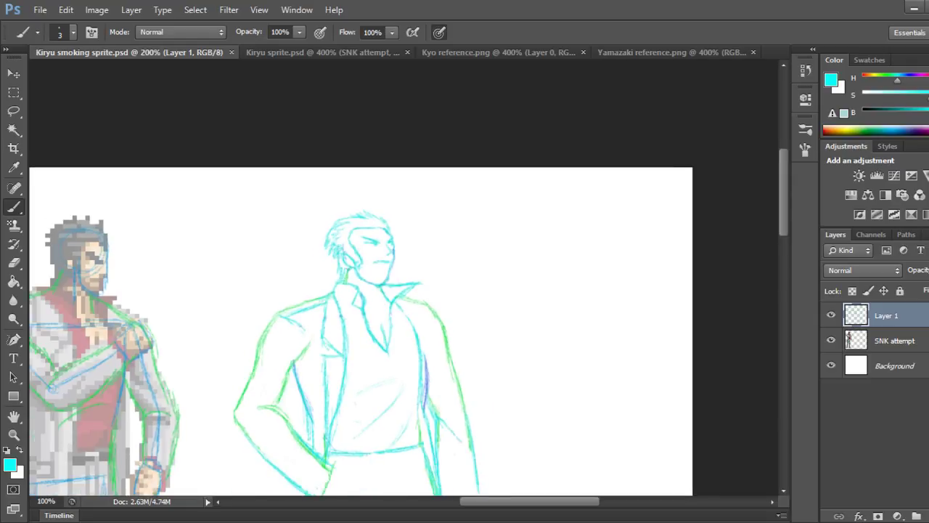
scroll(361, 290, "down", 8)
scroll(361, 275, "down", 2)
scroll(361, 276, "up", 6)
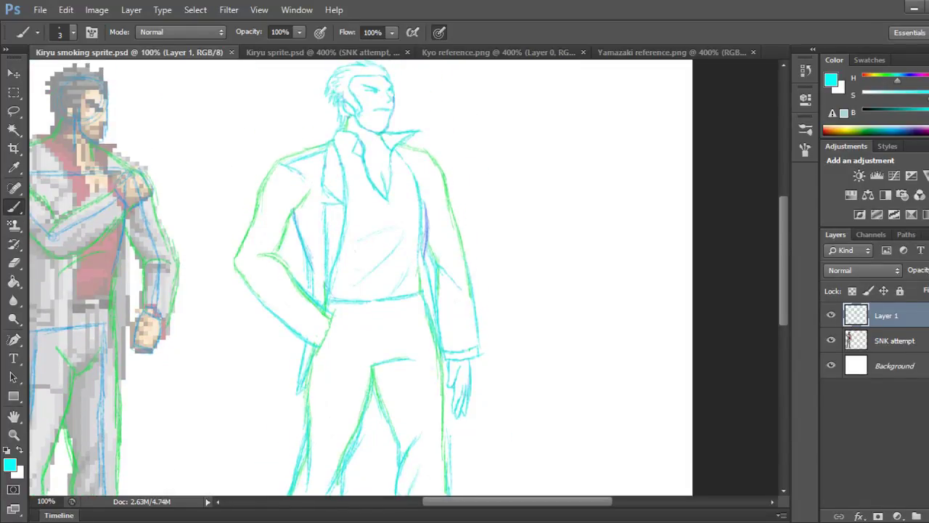
key("ctrl+minus")
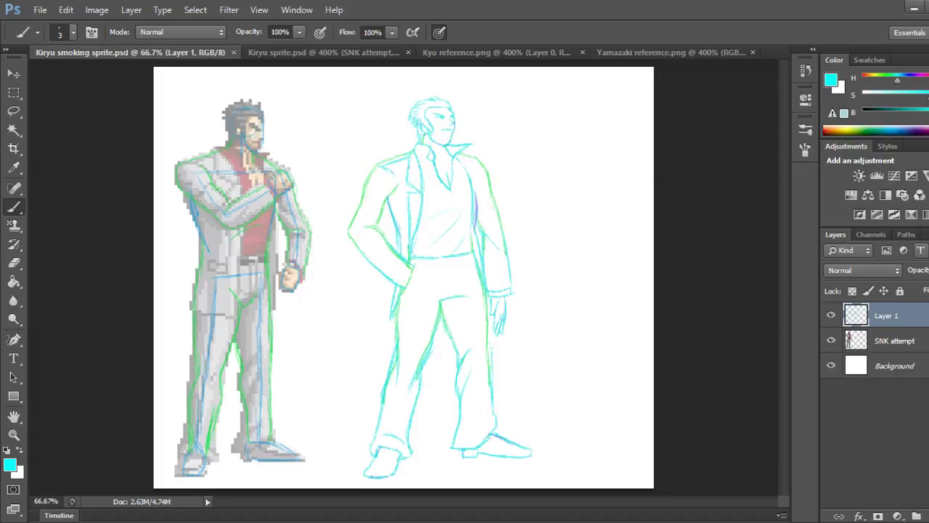
left_click(831, 315)
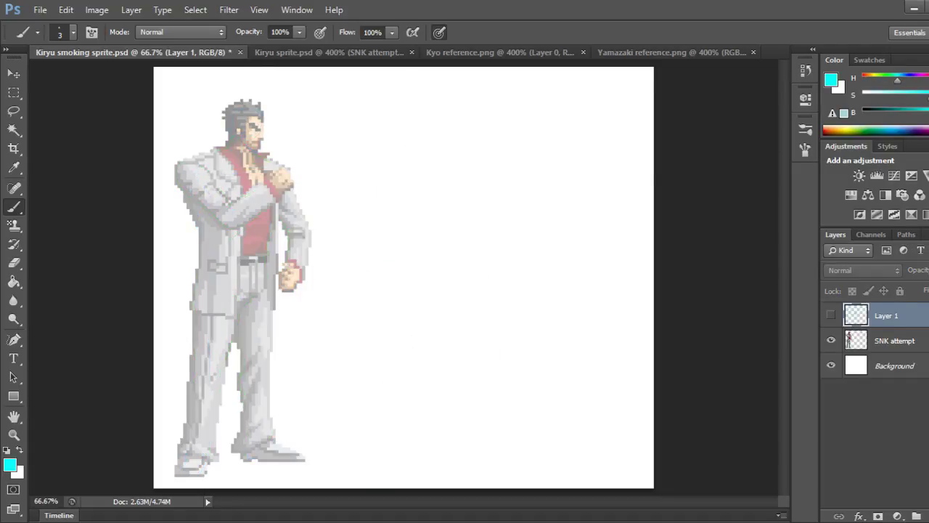
left_click(831, 316)
left_click(832, 341)
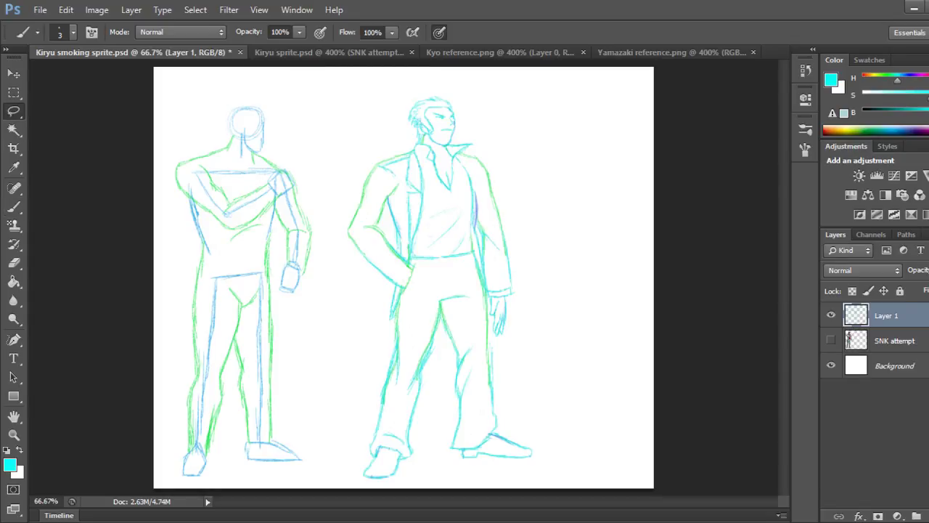
Lasso the old blue and green construction figure on Layer 1, delete it and clear the selection.
left_click(13, 110)
mouse_move(195, 93)
left_mouse_down()
mouse_move(261, 86)
mouse_move(310, 171)
mouse_move(334, 261)
mouse_move(315, 469)
mouse_move(154, 418)
mouse_move(154, 211)
mouse_move(169, 128)
mouse_move(195, 93)
left_mouse_up()
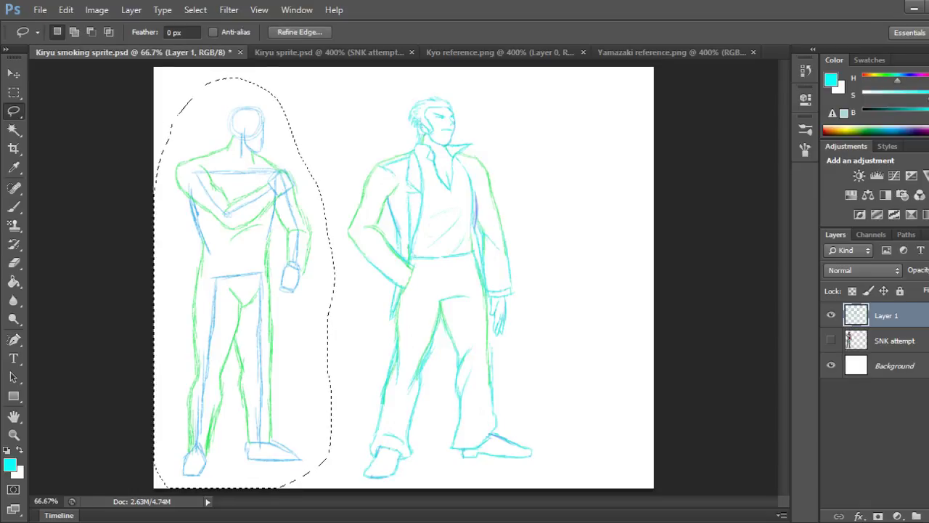
key("Delete")
key("ctrl+d")
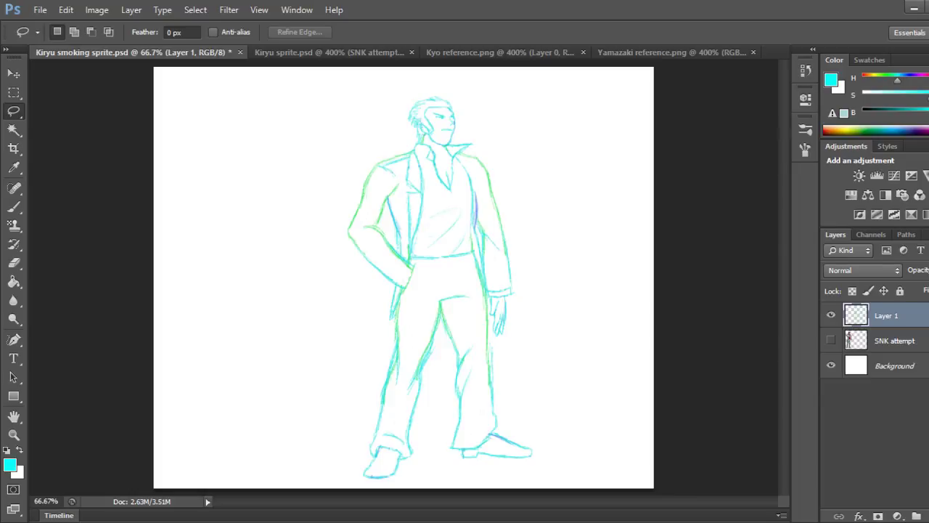
Delete the hidden SNK attempt layer and save the document.
left_click(894, 340)
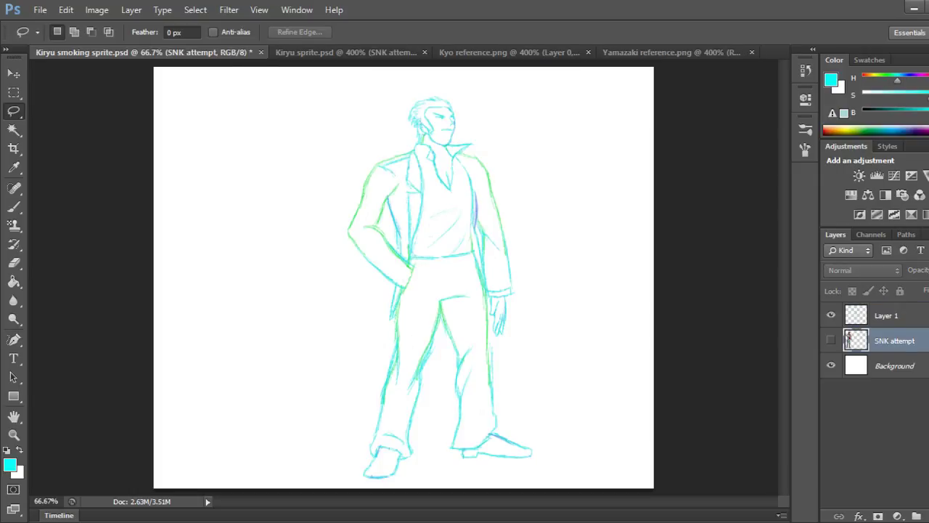
key("Delete")
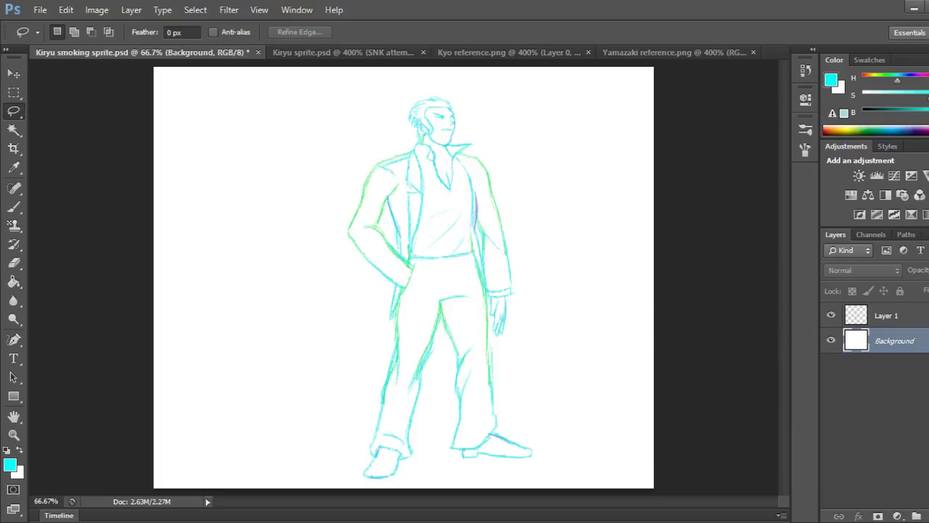
key("ctrl+s")
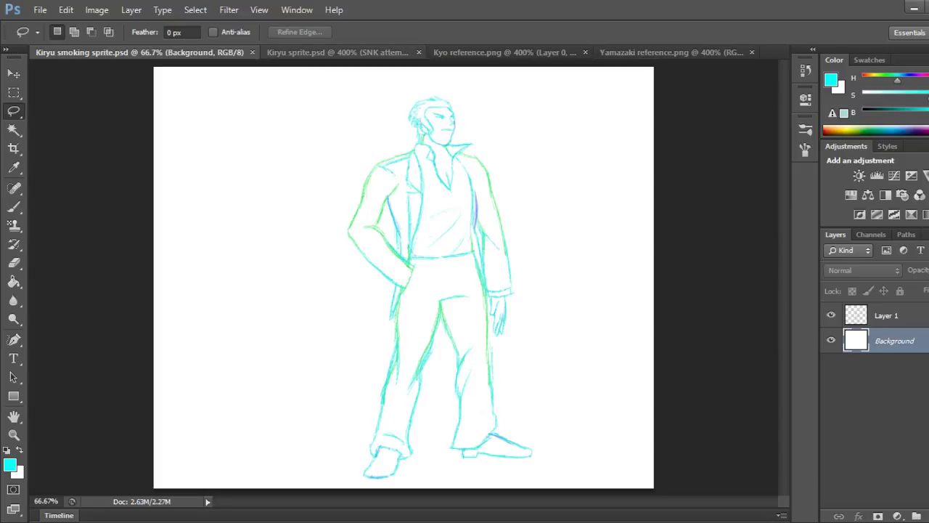
Copy the SNK attempt sprite from Kiryu sprite.psd into Kiryu smoking sprite.psd and place it near the canvas's lower-right corner.
left_click(337, 53)
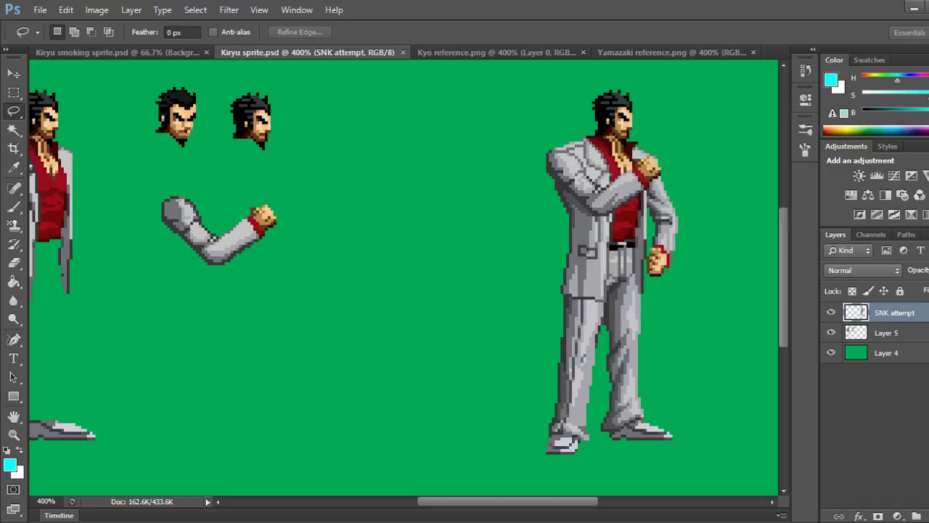
key("ctrl+shift+Tab")
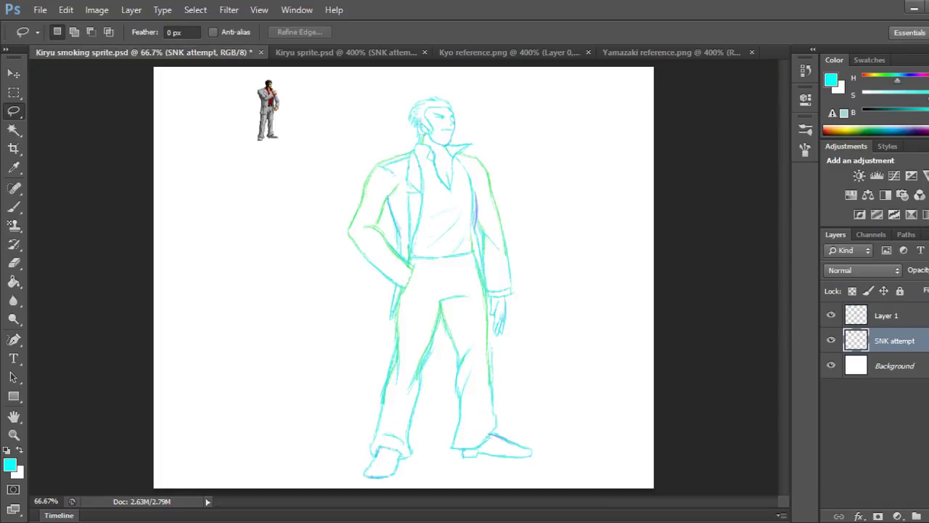
key("v")
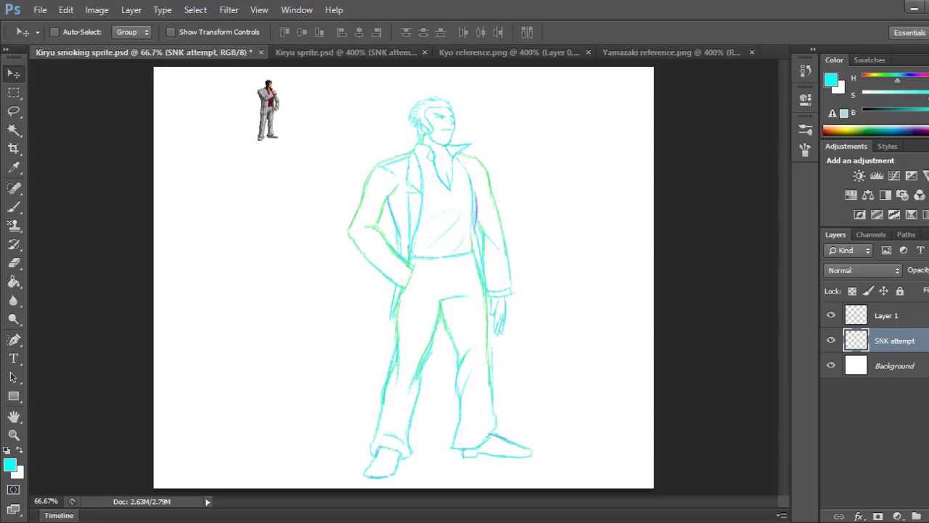
left_click_drag(268, 110, 603, 438)
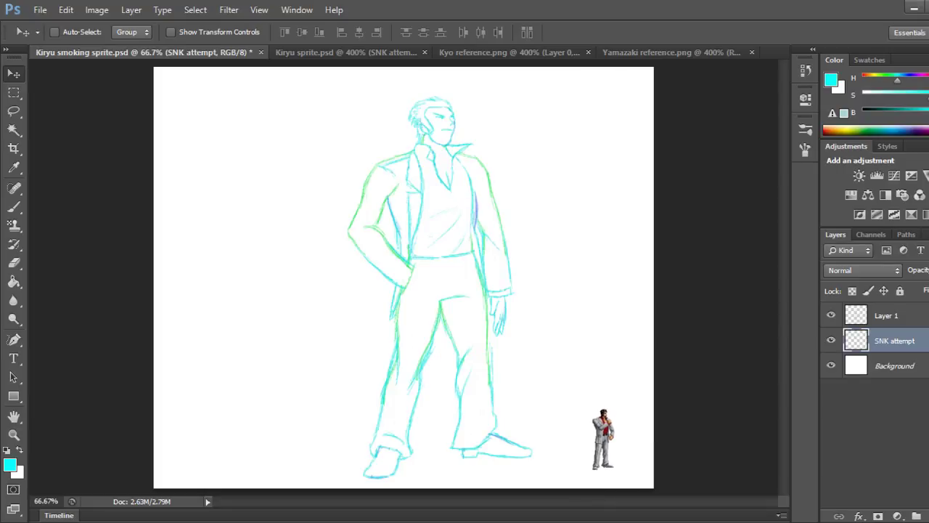
Free-transform the Layer 1 sketch down to about 14.4 percent of its size, near the small SNK attempt sprite.
left_click(886, 315)
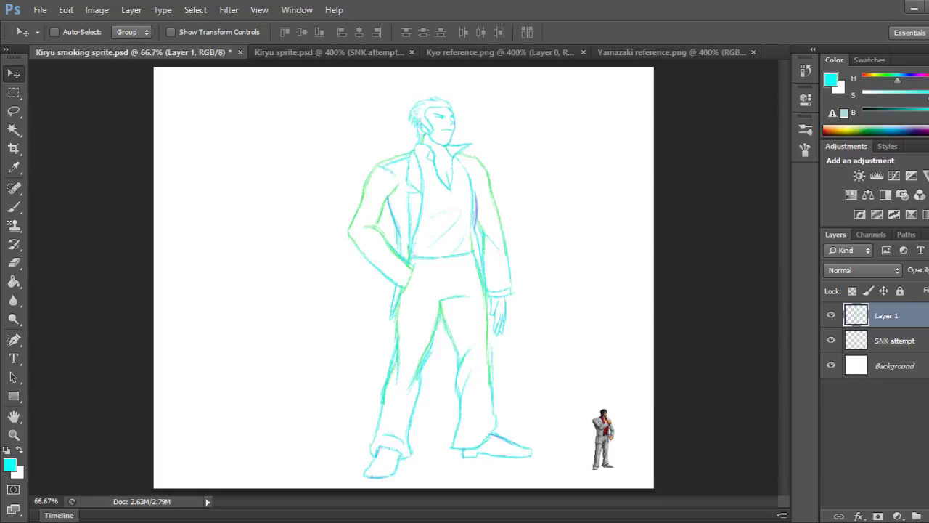
key("ctrl+t")
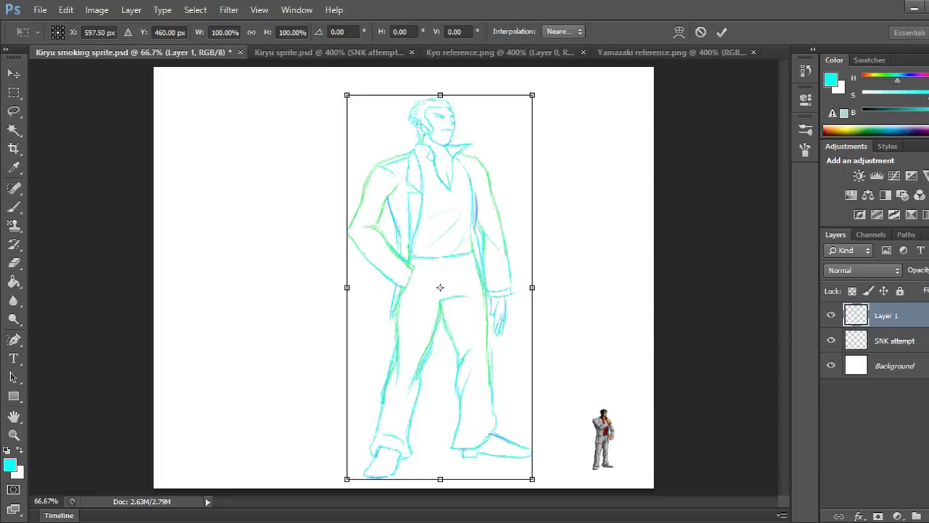
key("ctrl+plus")
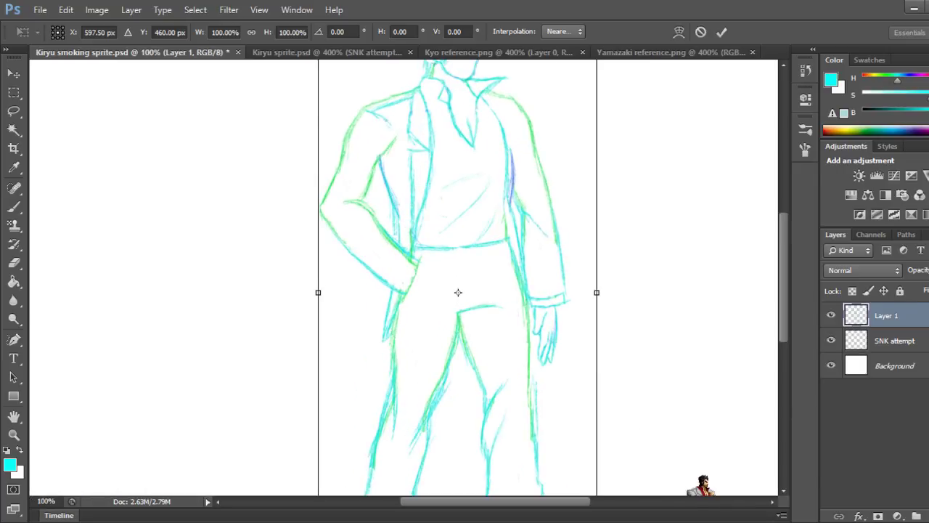
key("ctrl+minus")
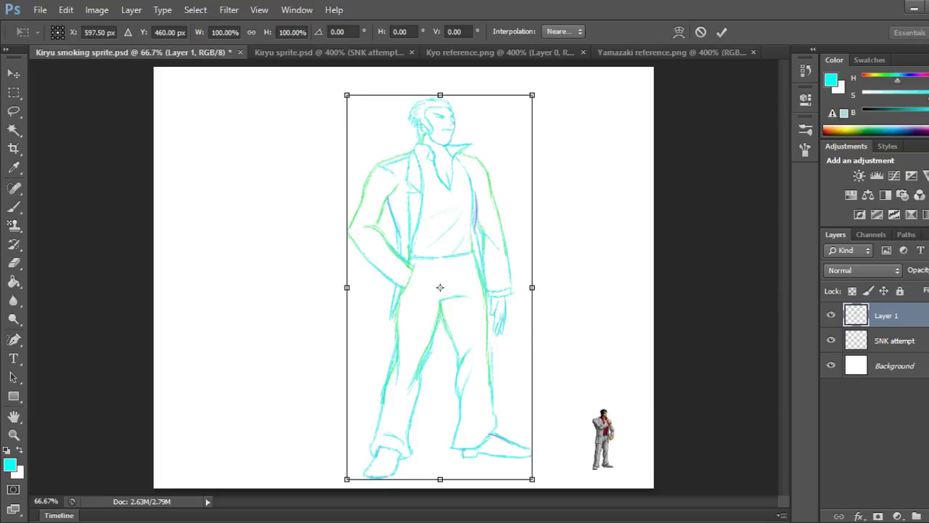
left_click_drag(347, 95, 411, 227)
left_click_drag(458, 326, 506, 424)
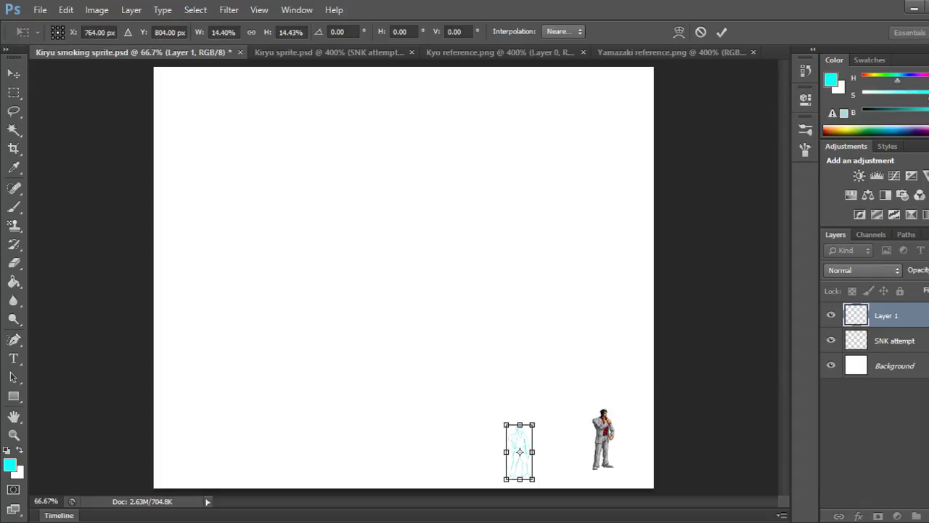
Move the shrunken sketch beside the SNK attempt sprite, with the feet of both figures level.
key("ctrl+plus")
key("ctrl+plus")
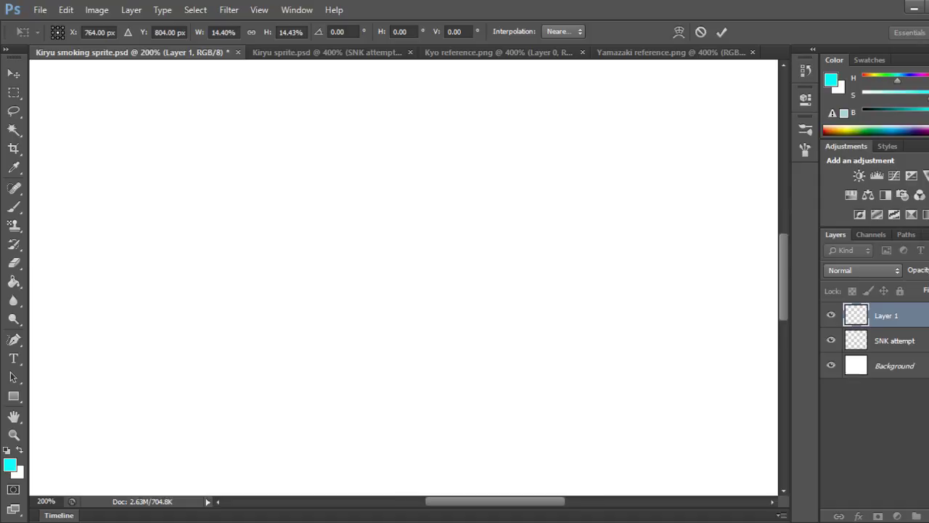
scroll(403, 276, "down", 5)
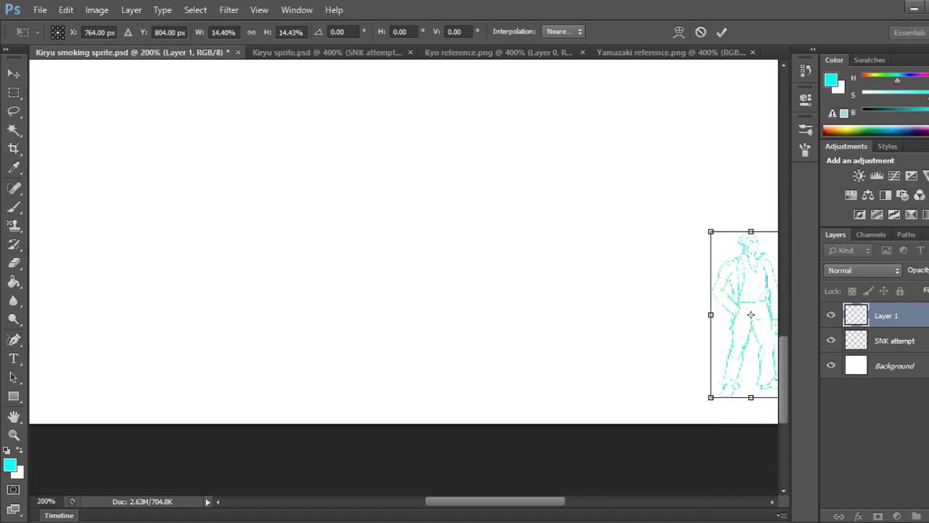
scroll(404, 276, "right", 5)
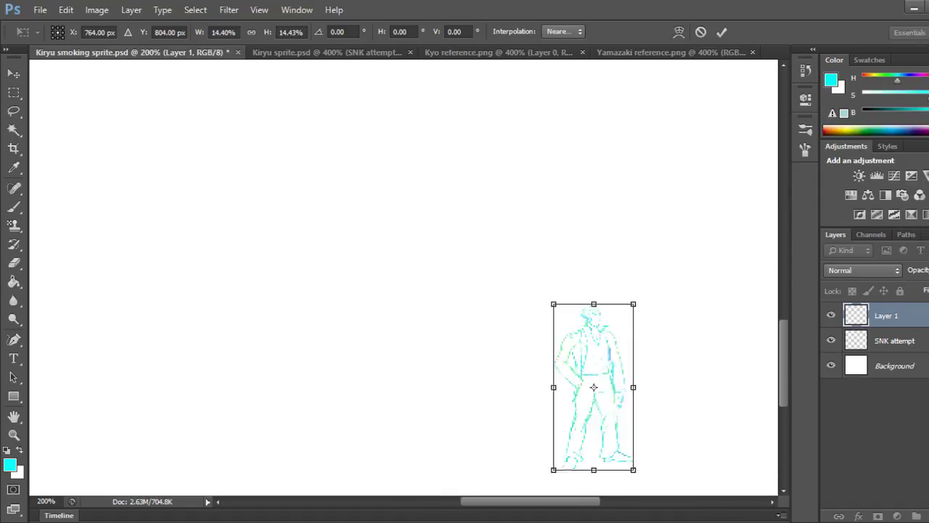
mouse_move(392, 387)
left_mouse_down()
mouse_move(517, 347)
mouse_move(508, 368)
mouse_move(513, 357)
left_mouse_up()
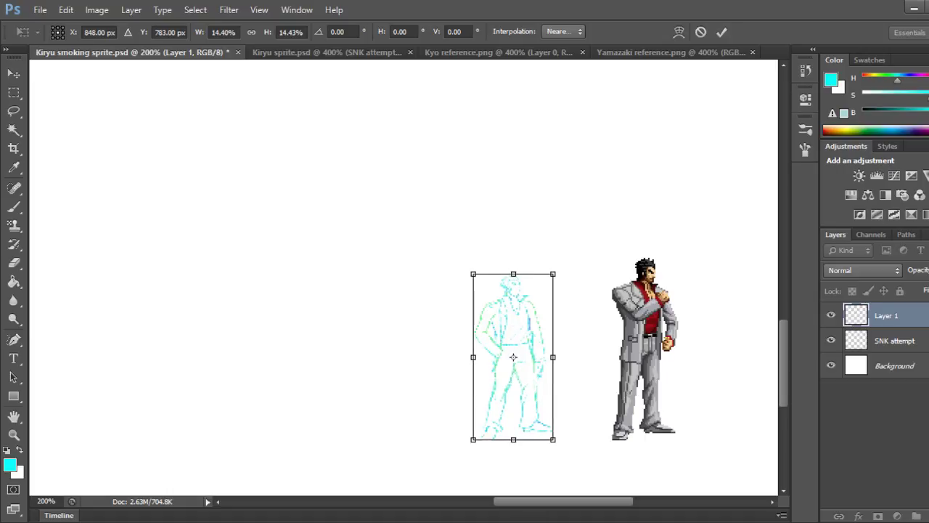
Match the sketch to the sprite's height by scaling it to 15.42% width and 15.92% height, move it closer to the sprite, and apply the transform.
key("ctrl+plus")
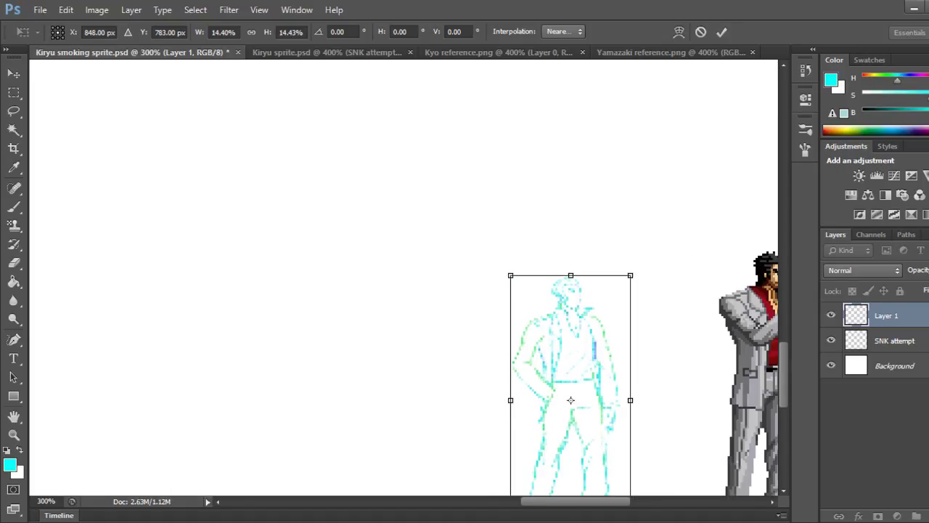
scroll(404, 276, "down", 3)
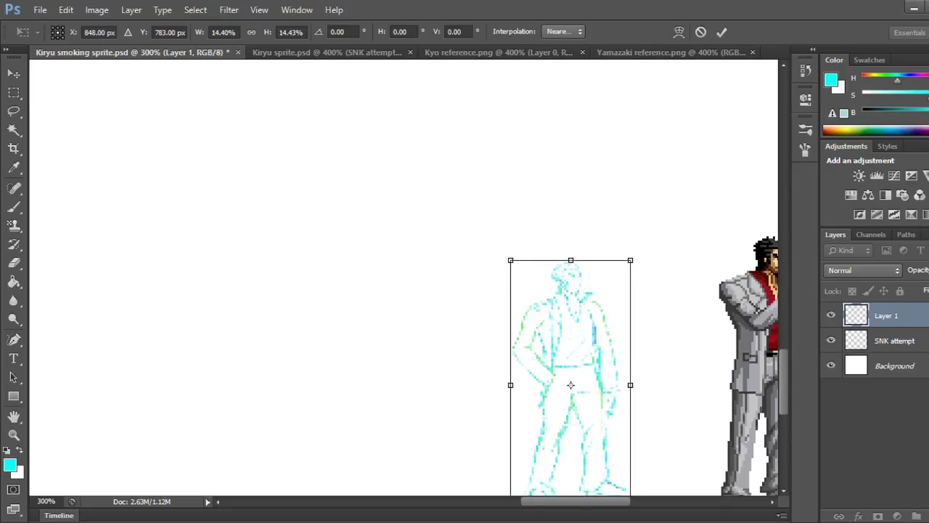
scroll(404, 275, "right", 3)
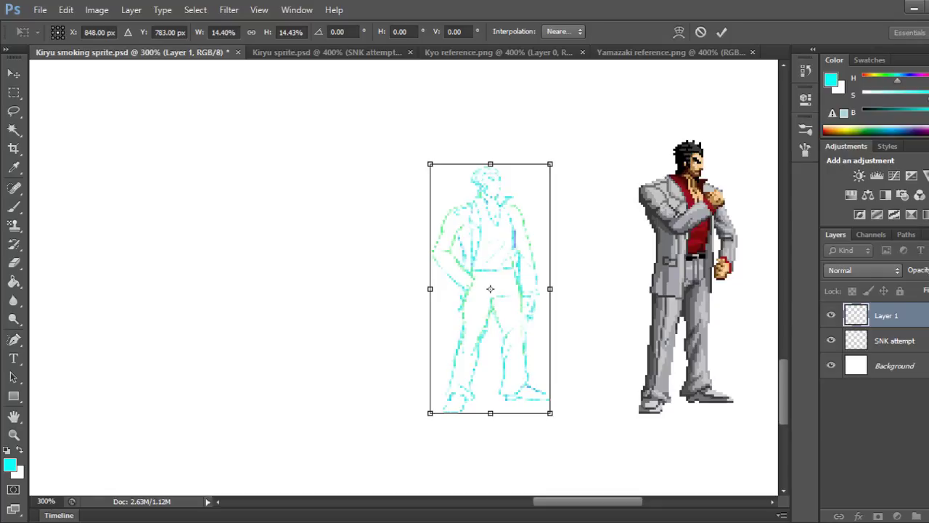
mouse_move(549, 164)
left_mouse_down()
mouse_move(567, 129)
mouse_move(553, 138)
mouse_move(563, 138)
left_mouse_up()
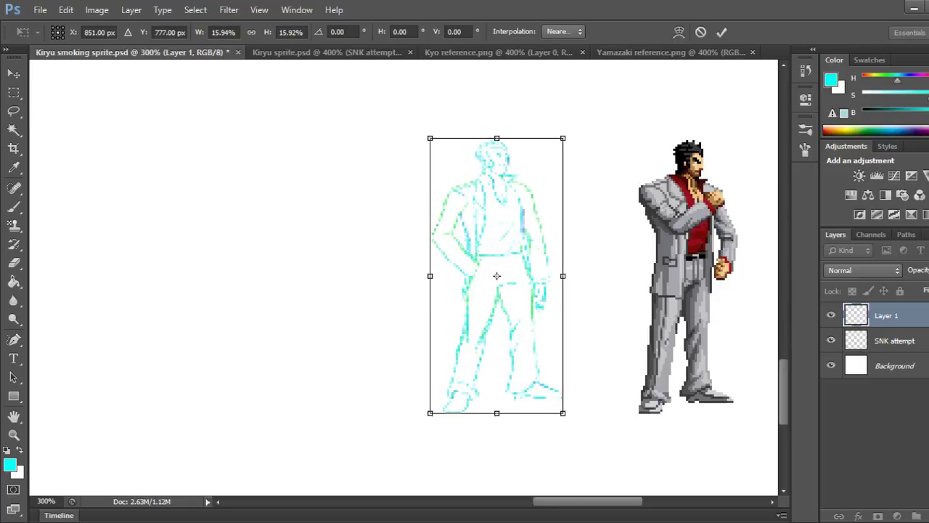
mouse_move(497, 276)
left_mouse_down()
mouse_move(689, 277)
mouse_move(531, 289)
mouse_move(534, 278)
left_mouse_up()
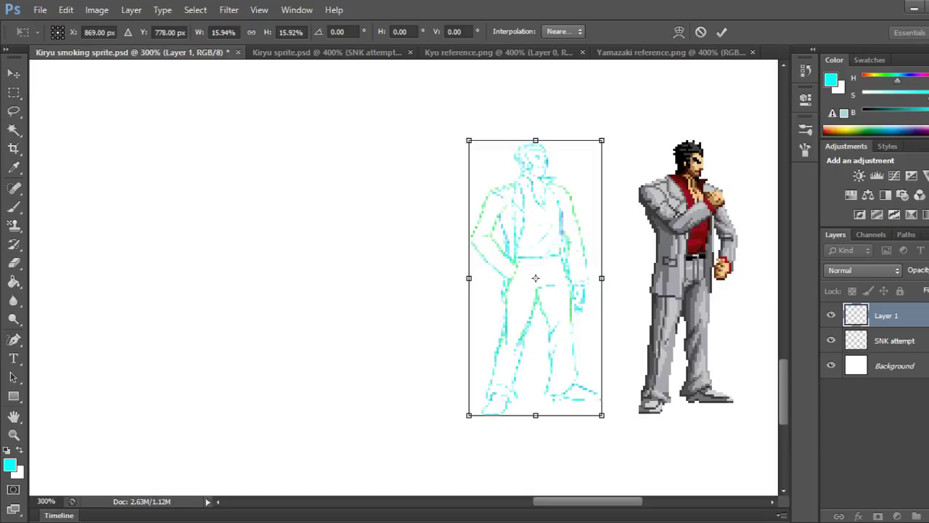
left_click_drag(469, 278, 473, 278)
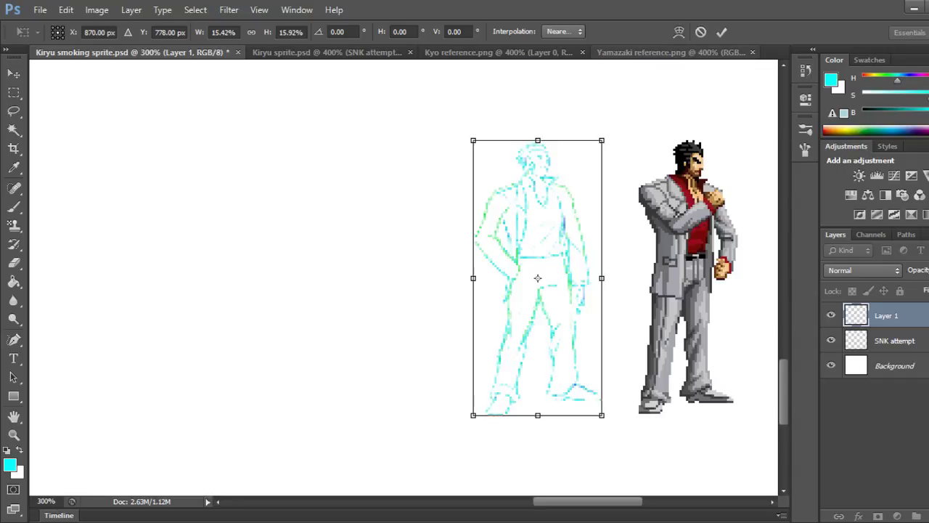
left_click(721, 32)
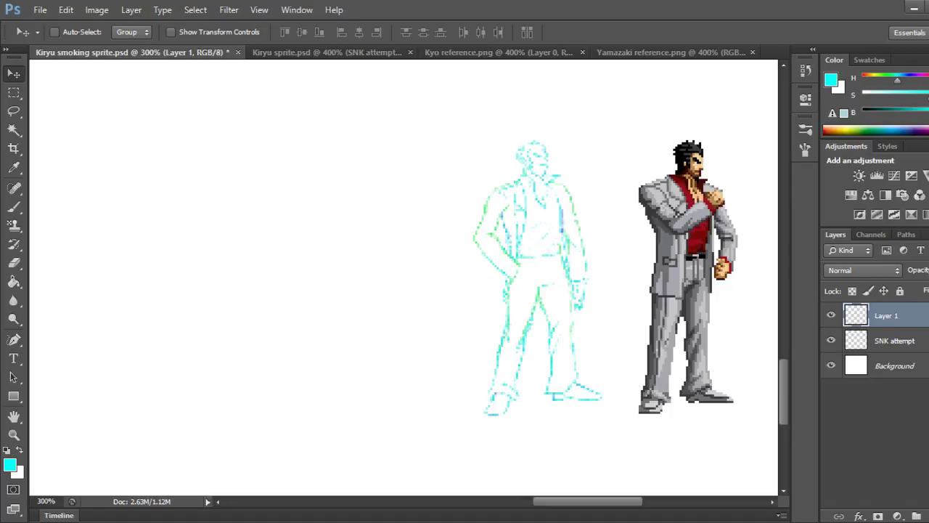
Crop the canvas closely around the cyan sketch and the SNK attempt sprite.
left_click_drag(587, 501, 606, 501)
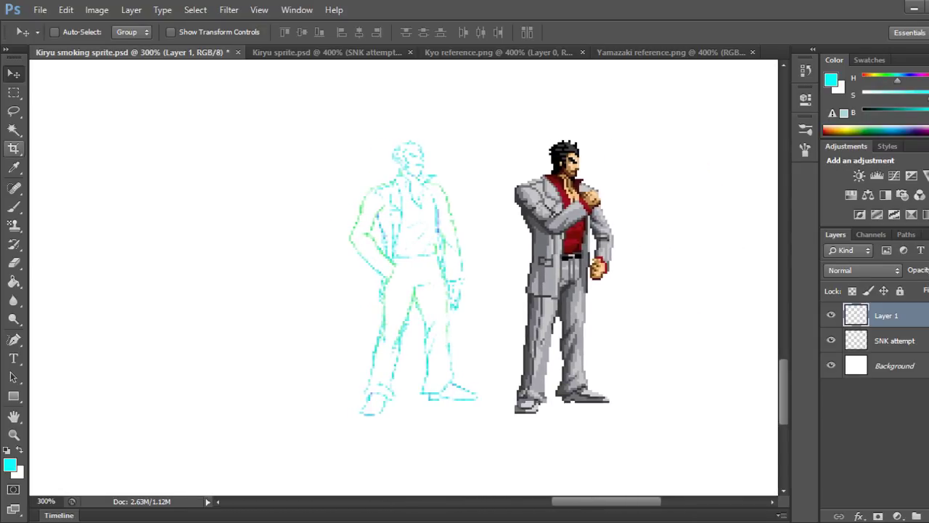
key("c")
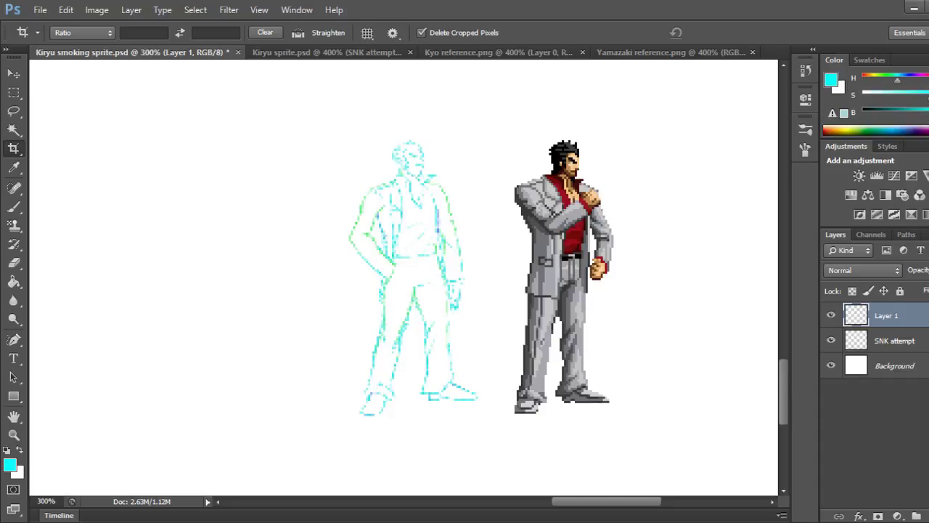
left_click_drag(290, 119, 714, 428)
key("Return")
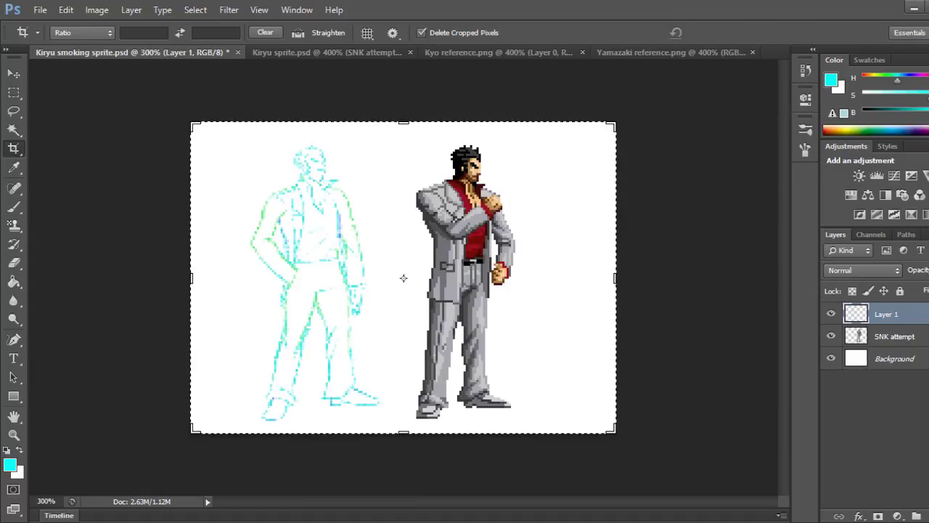
Hide the SNK attempt layer and move it above Layer 1 in the layer stack.
left_click(830, 336)
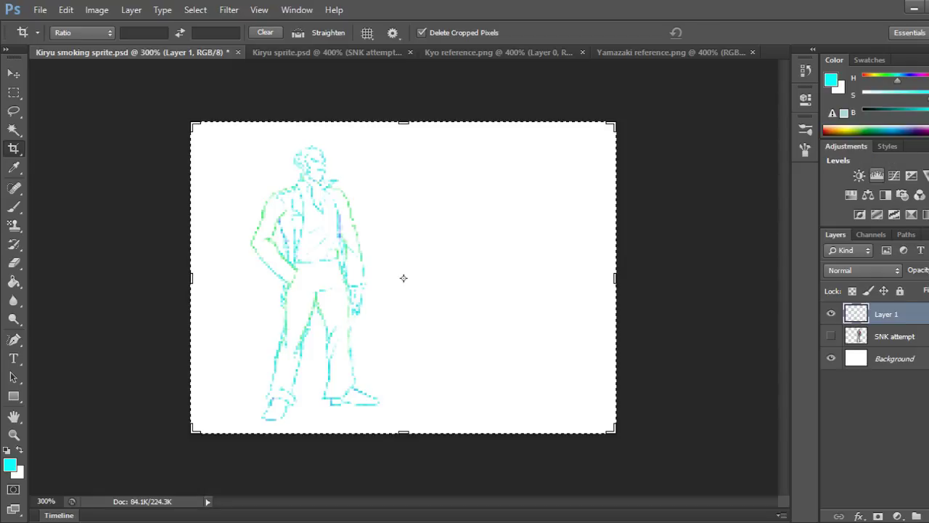
left_click_drag(893, 336, 893, 308)
left_click(886, 336)
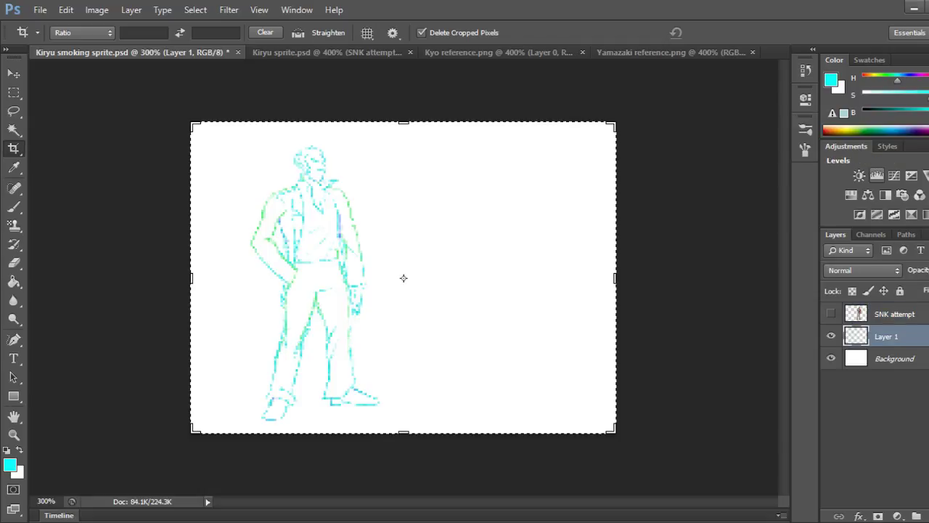
Add a Threshold adjustment layer at the top of the layer stack to turn the sketch lines solid black.
left_click(877, 175)
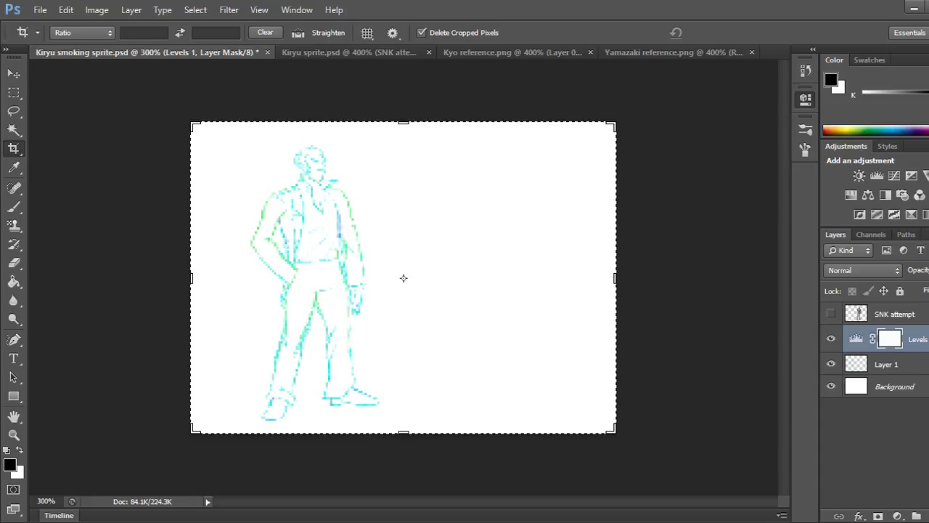
key("ctrl+alt+z")
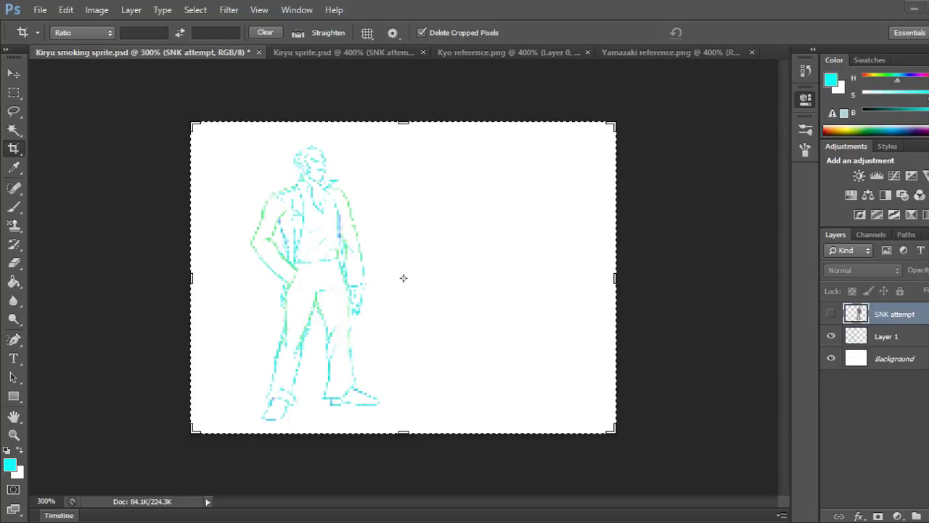
left_click(894, 214)
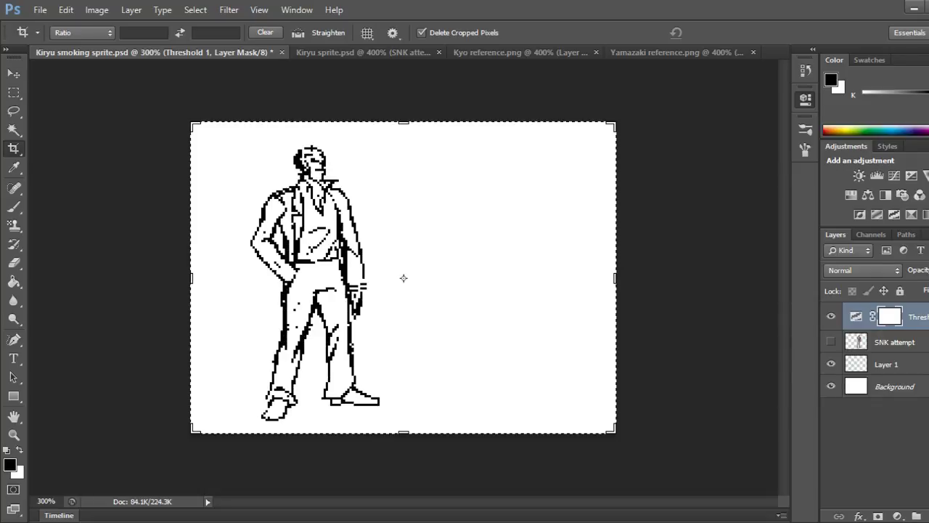
Hand-letter "AY I Like It" on Layer 1 in the empty area beside the figure with the 3-pixel Brush.
key("b")
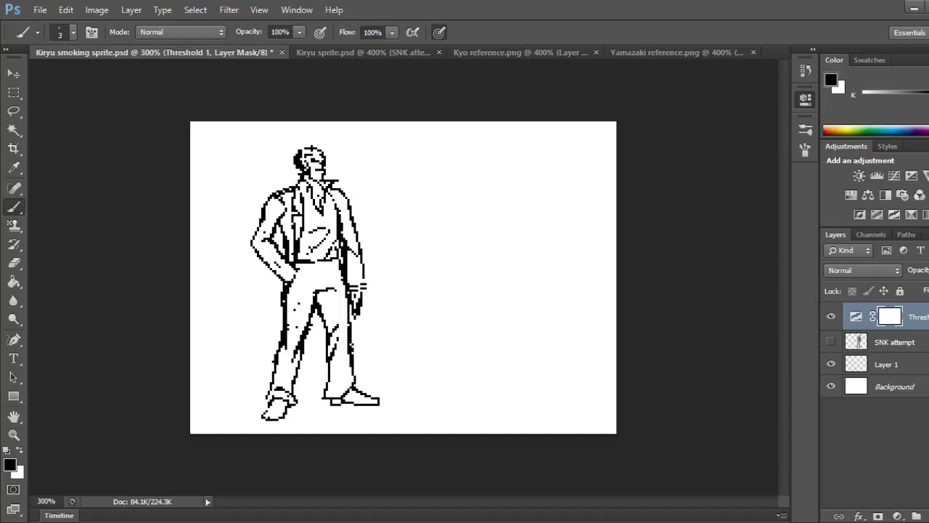
left_click(894, 342)
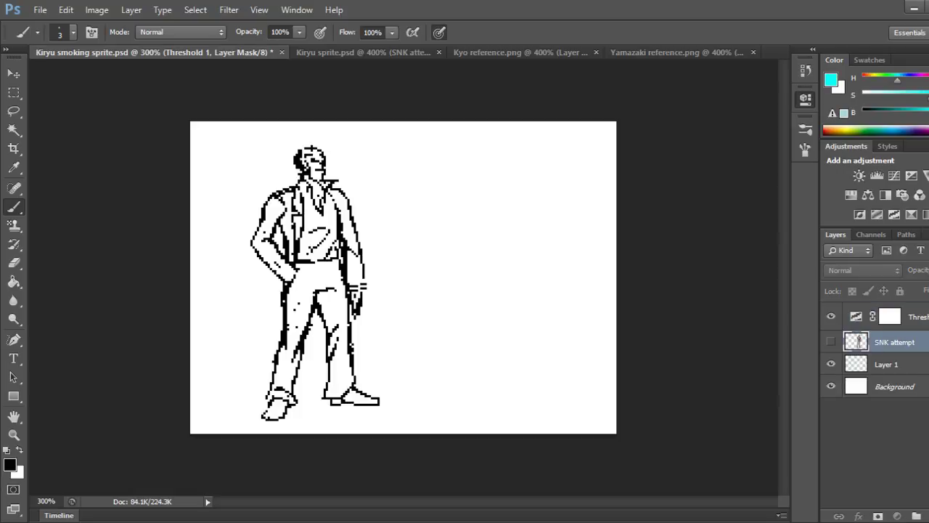
left_click(887, 364)
mouse_move(407, 168)
left_mouse_down()
mouse_move(421, 191)
mouse_move(414, 212)
left_mouse_up()
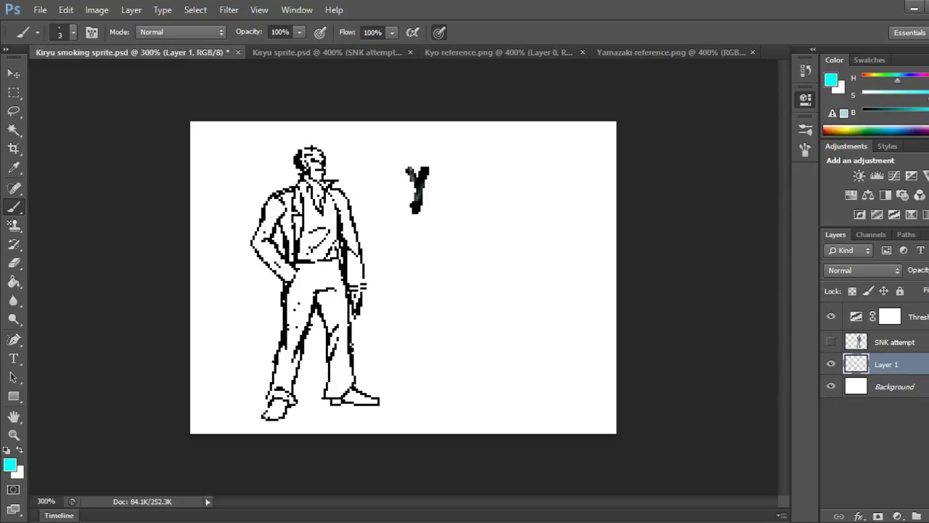
mouse_move(390, 171)
left_mouse_down()
mouse_move(378, 207)
mouse_move(401, 201)
mouse_move(395, 190)
left_mouse_up()
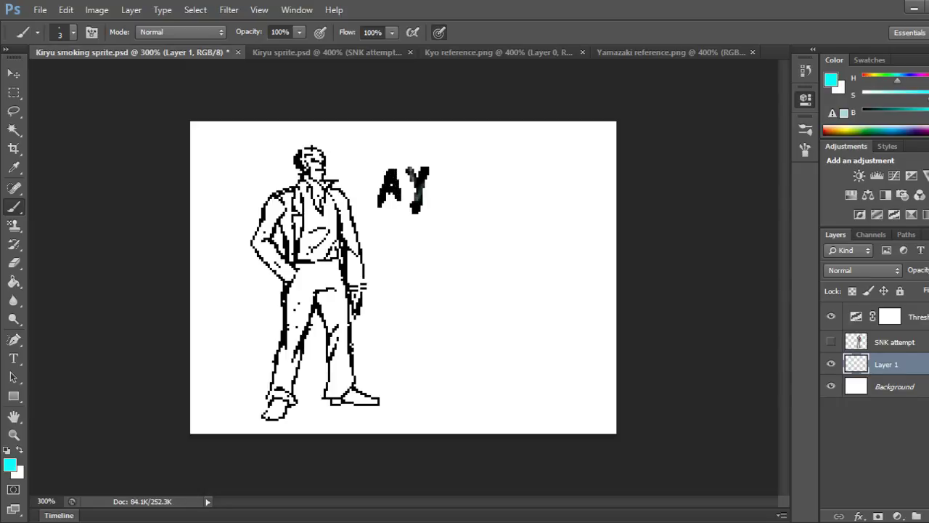
mouse_move(485, 154)
left_mouse_down()
mouse_move(486, 193)
mouse_move(507, 155)
left_mouse_up()
left_click_drag(468, 192, 510, 186)
left_click_drag(429, 241, 428, 280)
left_click_drag(424, 281, 452, 282)
left_click_drag(449, 237, 469, 282)
mouse_move(462, 256)
left_mouse_down()
mouse_move(480, 254)
mouse_move(490, 279)
mouse_move(517, 270)
left_mouse_up()
left_click_drag(482, 241, 471, 257)
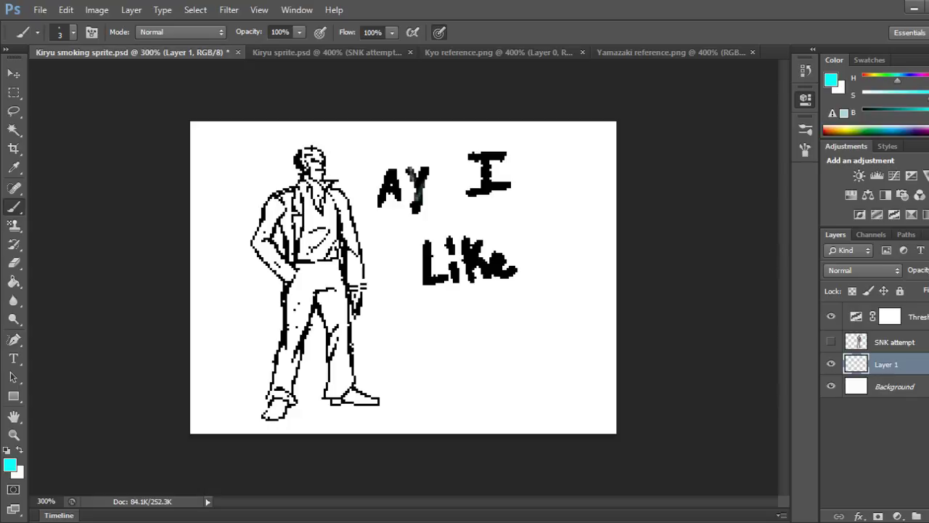
left_click_drag(470, 301, 473, 330)
mouse_move(490, 299)
left_mouse_down()
mouse_move(493, 324)
mouse_move(516, 310)
left_mouse_up()
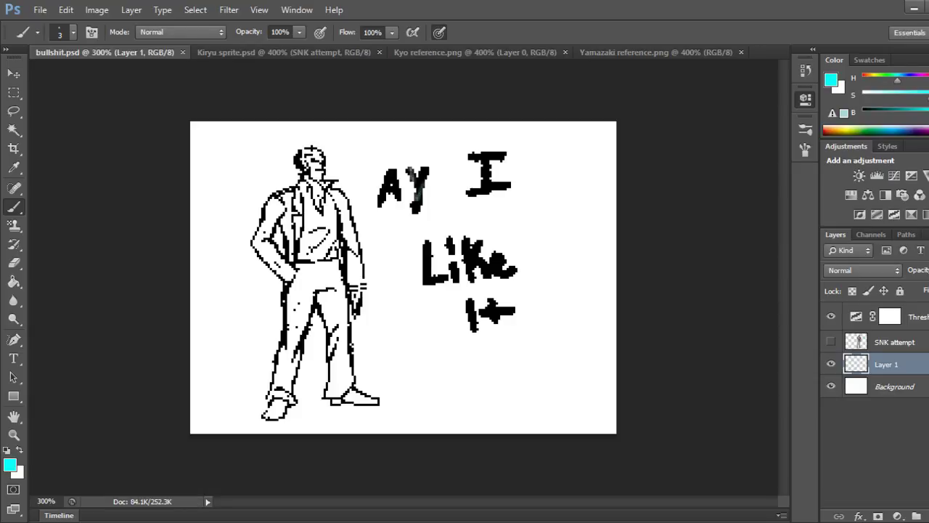
Undo all the hand-lettered brush strokes beside the figure on Layer 1.
key("ctrl+alt+z")
key("ctrl+alt+z")
key("ctrl+alt+z")
key("ctrl+alt+z")
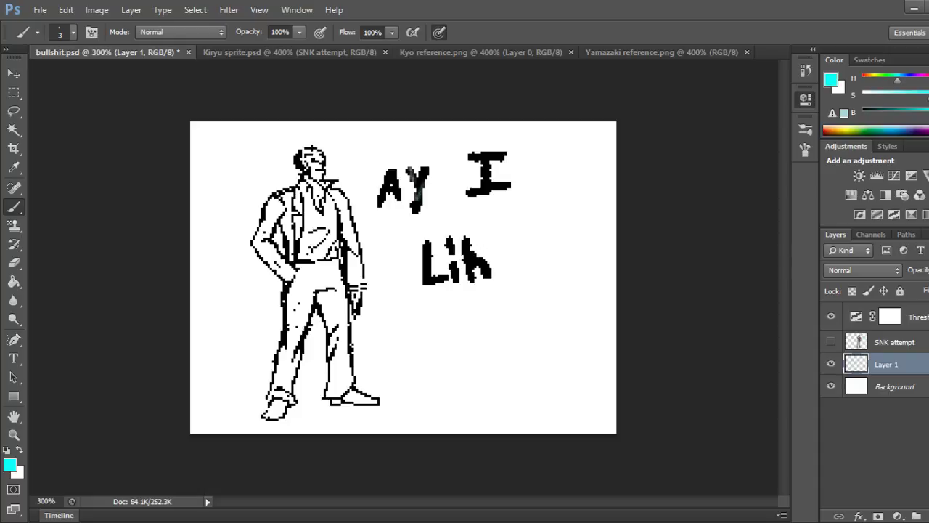
key("ctrl+alt+z")
key("ctrl+alt+z")
key("ctrl+alt+z")
key("ctrl+alt+z")
key("ctrl+alt+z")
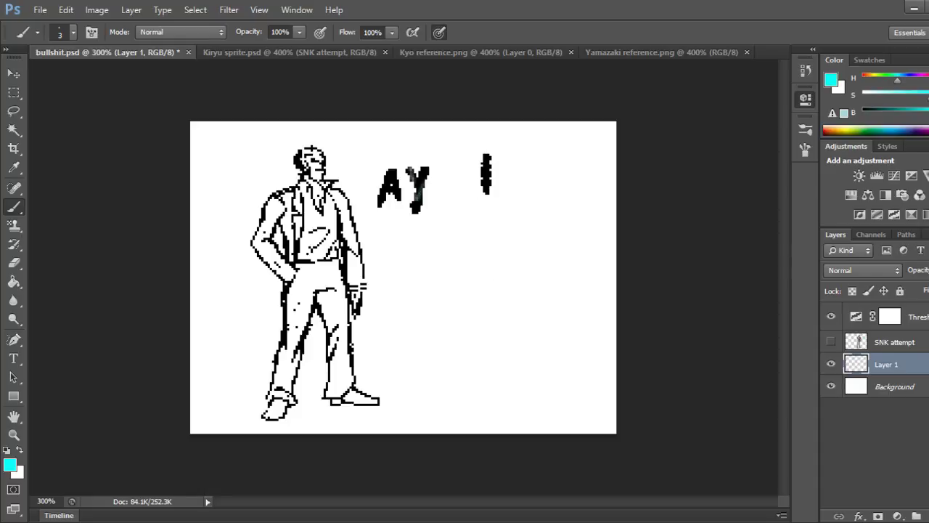
key("ctrl+alt+z")
key("ctrl+alt+z")
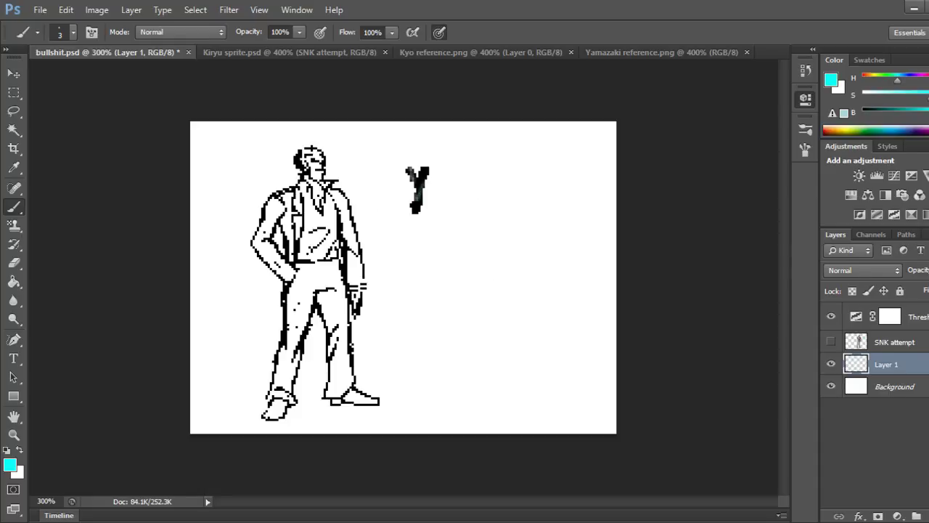
key("ctrl+alt+z")
key("ctrl+alt+z")
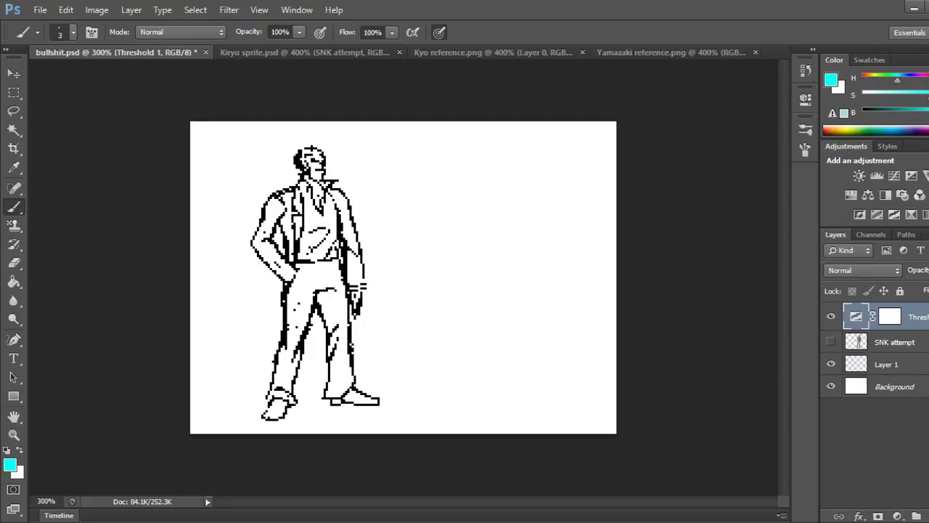
Move the hidden SNK attempt layer above the Threshold adjustment layer.
left_click_drag(894, 342, 894, 304)
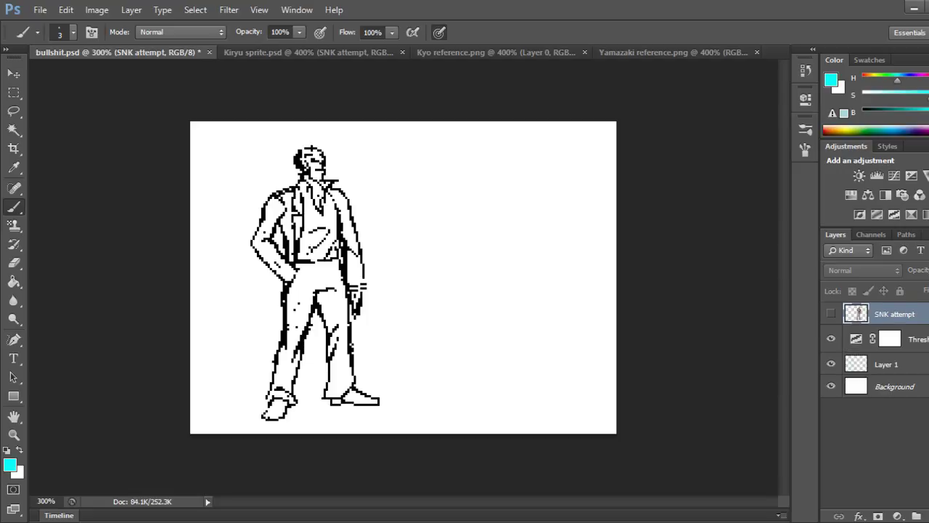
Lower the Threshold adjustment layer's level to thin out the figure's black lines.
key("alt+bracketleft")
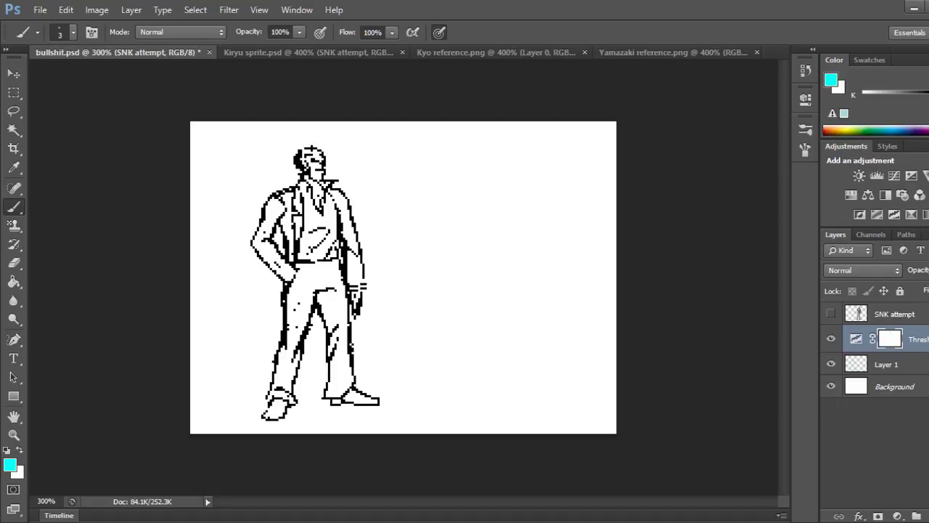
key("space")
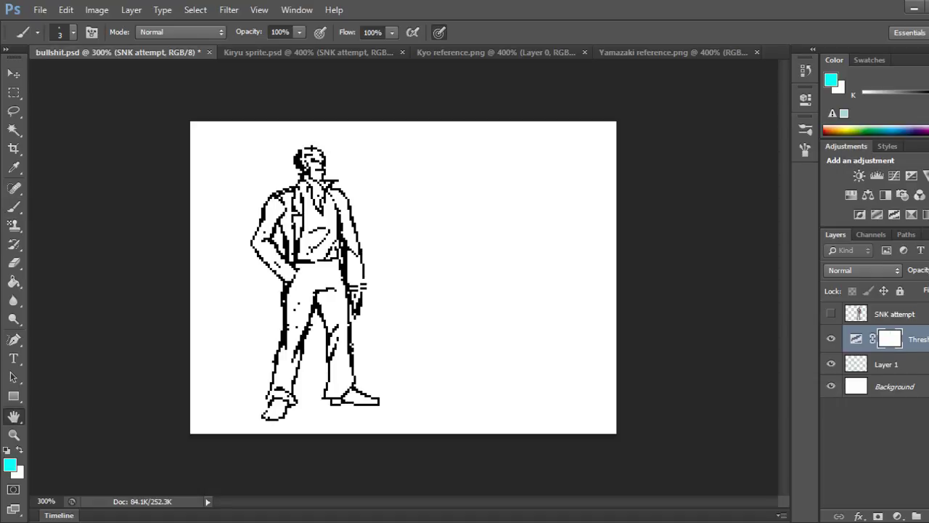
key("alt")
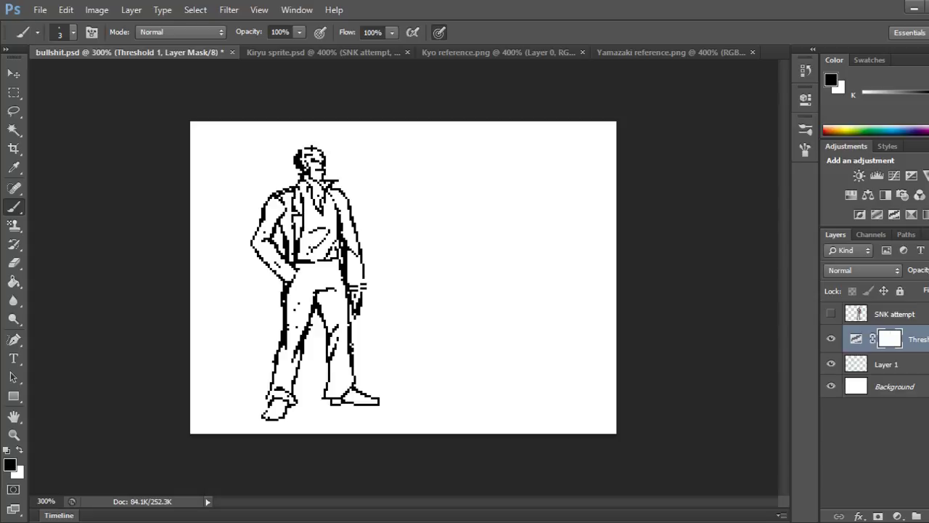
double_click(856, 338)
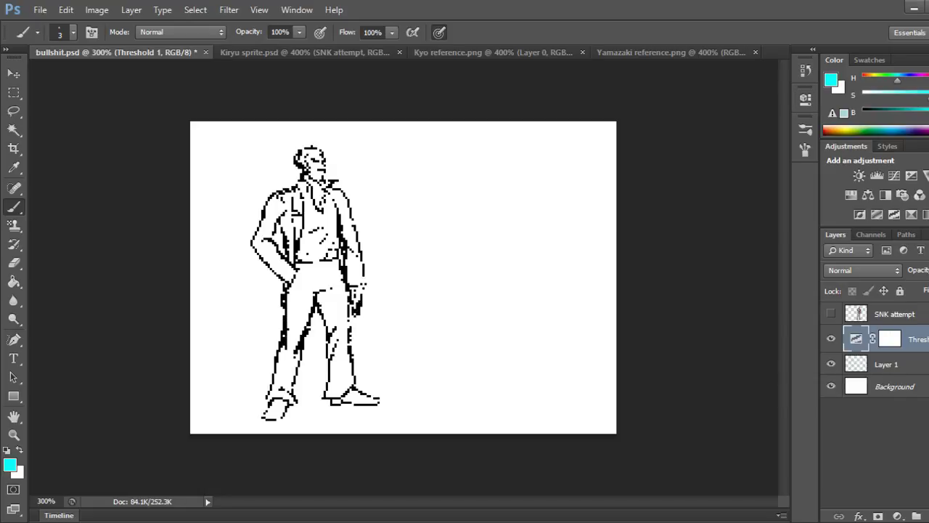
Try to merge the Threshold adjustment layer with Layer 1, and undo the merge.
left_click(900, 364, "shift")
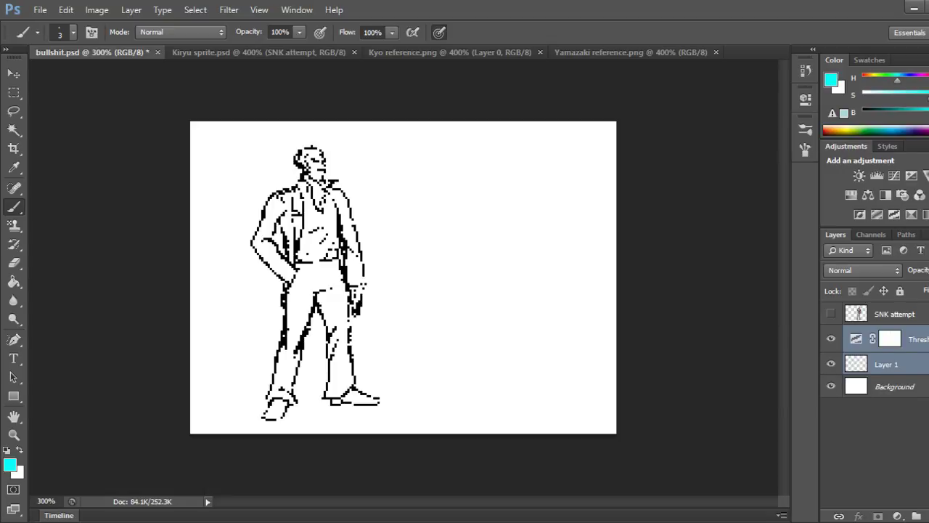
key("ctrl+e")
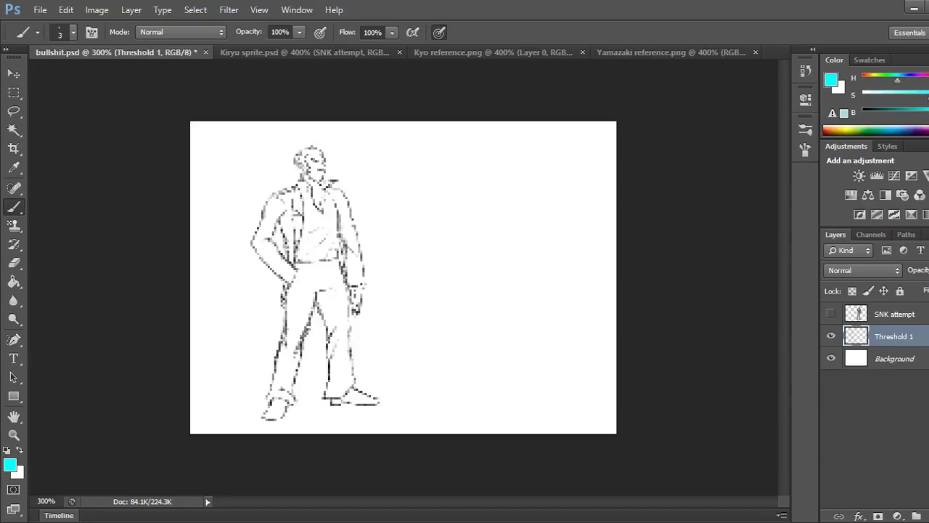
key("ctrl+z")
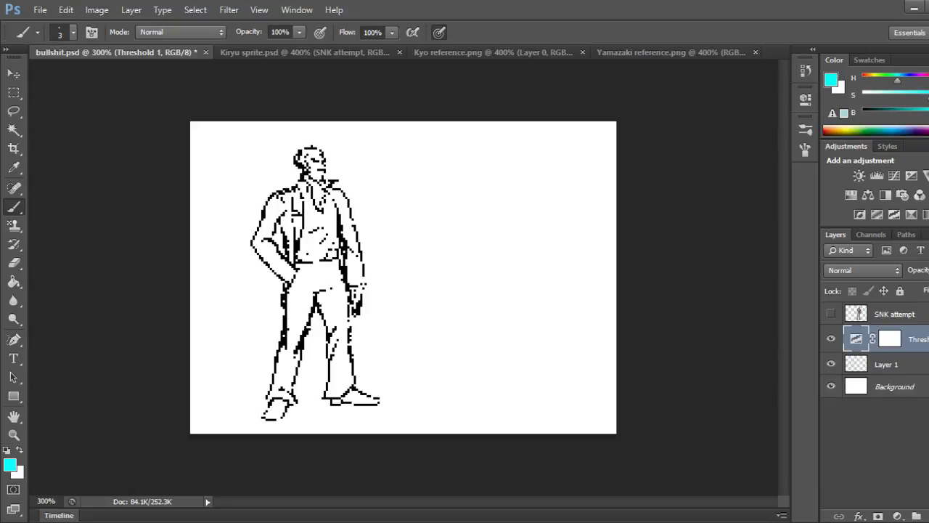
Flatten the image, discarding the hidden SNK attempt layer, and convert the Background into a regular layer named Layer 1.
key("Return")
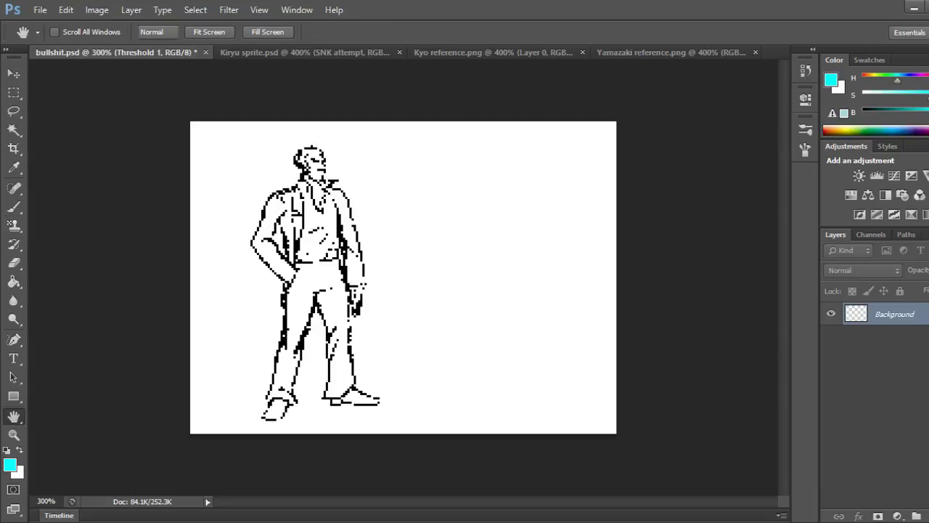
key("b")
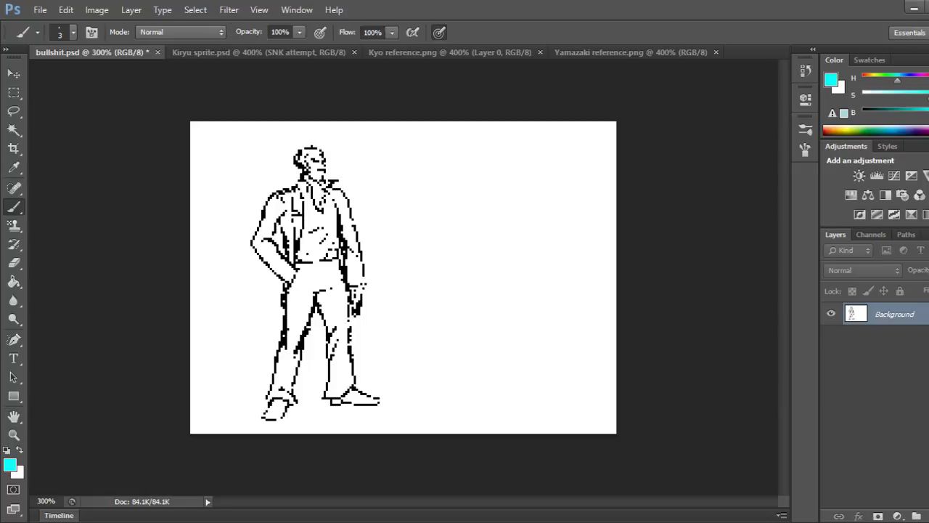
key("Return")
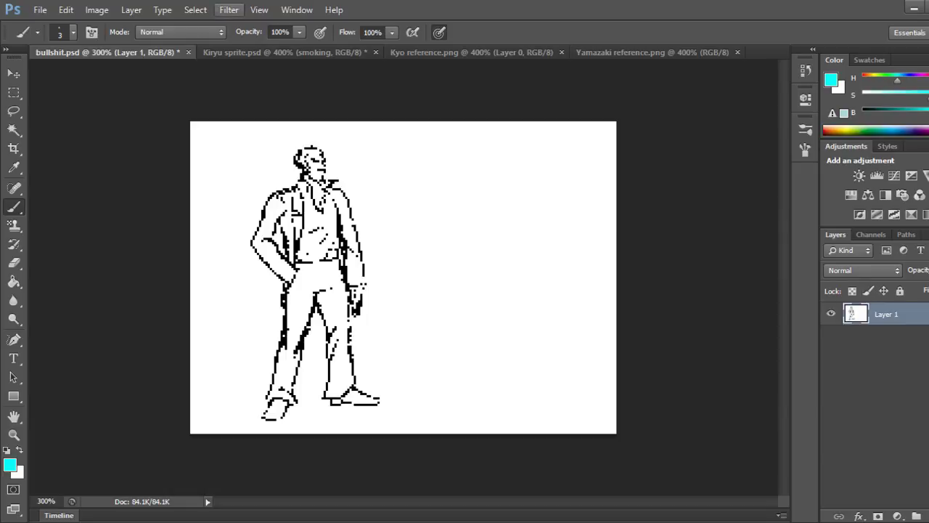
Transfer the flattened line drawing into Kiryu sprite.psd on the smoking layer and shift it clear of the SNK attempt sprite.
left_click(285, 52)
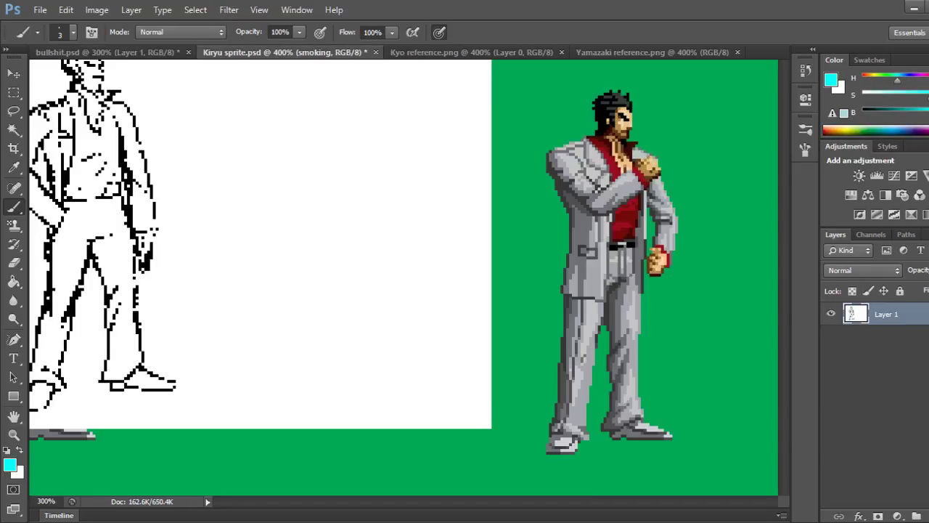
key("v")
mouse_move(260, 244)
left_mouse_down()
mouse_move(366, 296)
mouse_move(467, 296)
left_mouse_up()
key("Right")
key("Right")
key("Right")
key("Right")
key("Right")
key("Right")
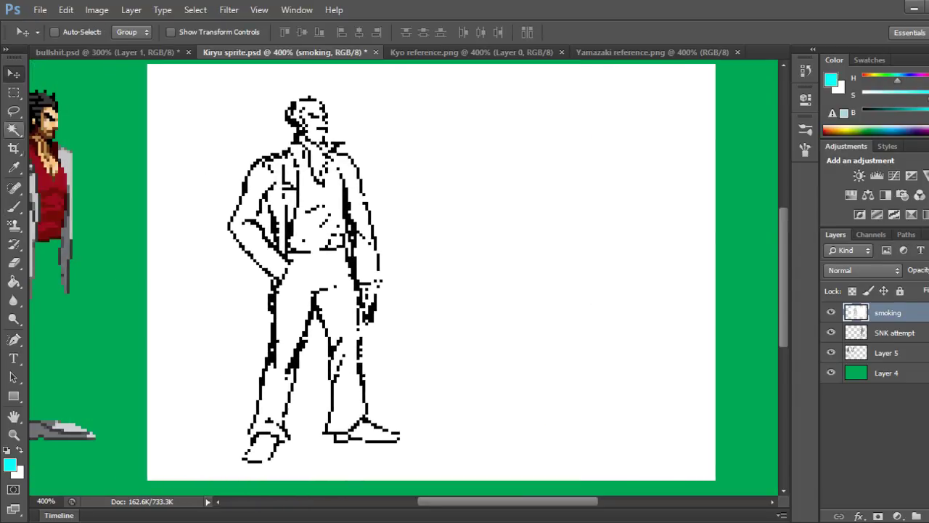
Cut all the white out of the smoking layer and move the line figure between the loose arm and the SNK attempt sprite.
key("w")
left_click(467, 296)
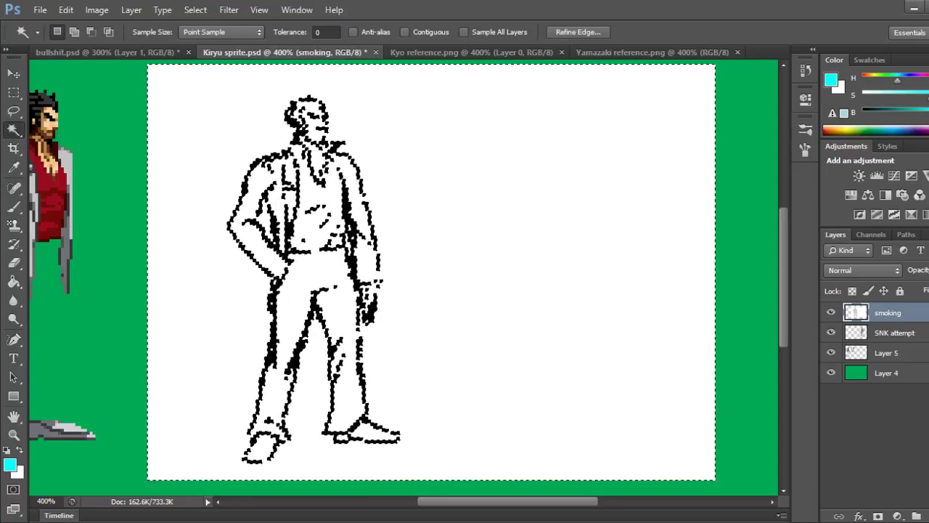
key("ctrl+x")
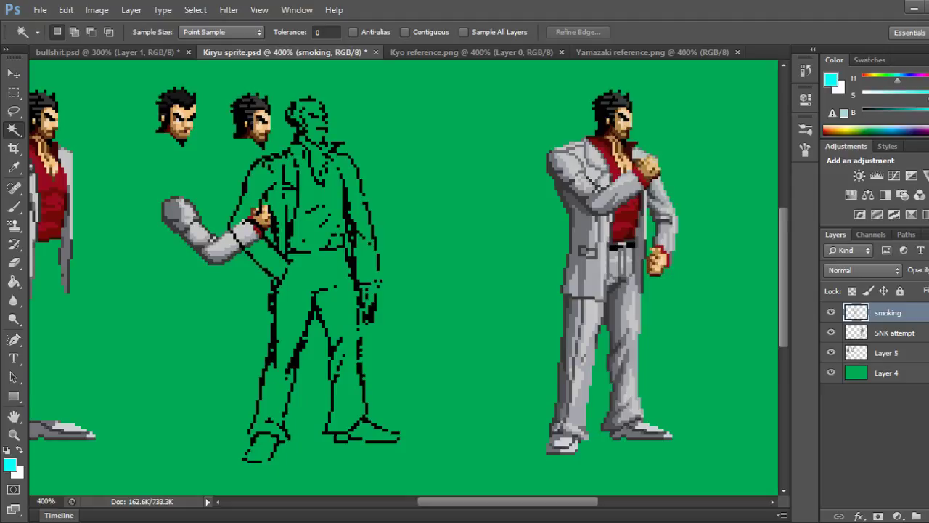
key("v")
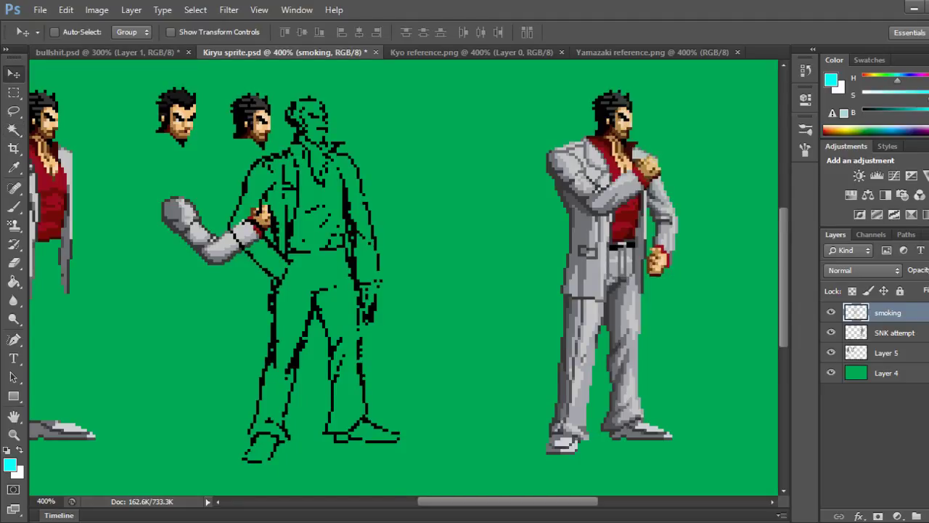
left_click_drag(312, 254, 406, 261)
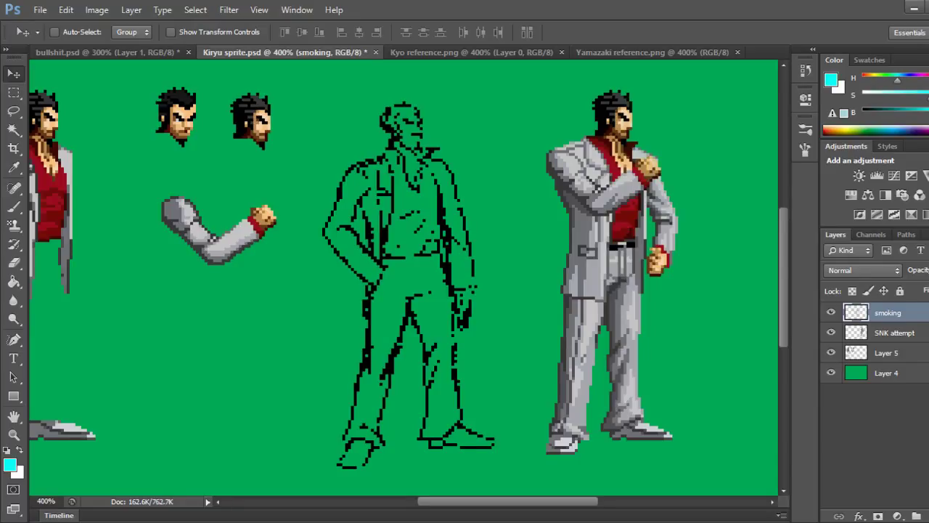
Close bullshit.psd and ready the 1-pixel Pencil tool with black as the foreground colour.
left_click(94, 53)
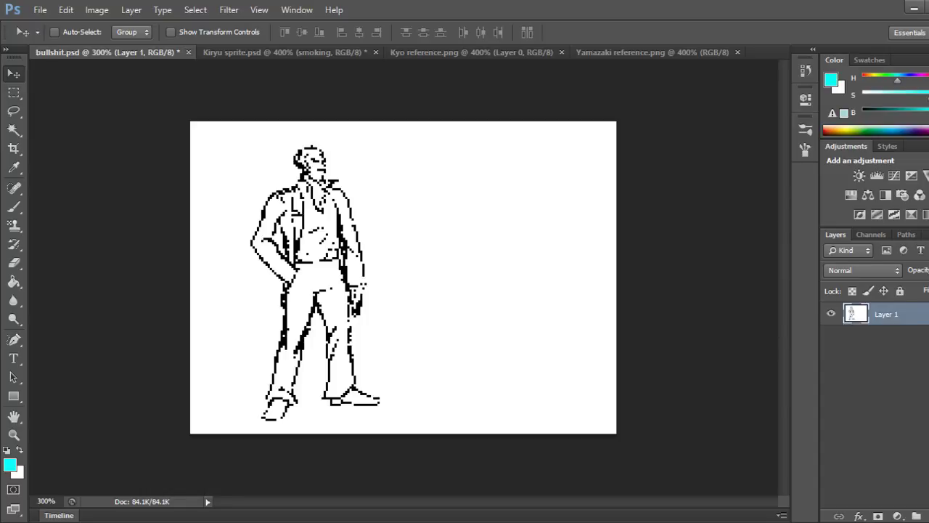
key("ctrl+w")
key("b")
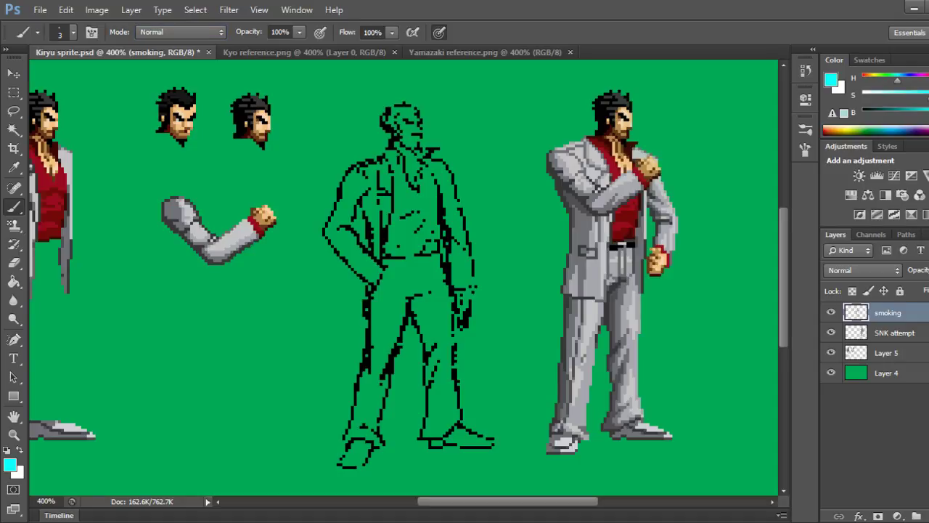
key("shift+b")
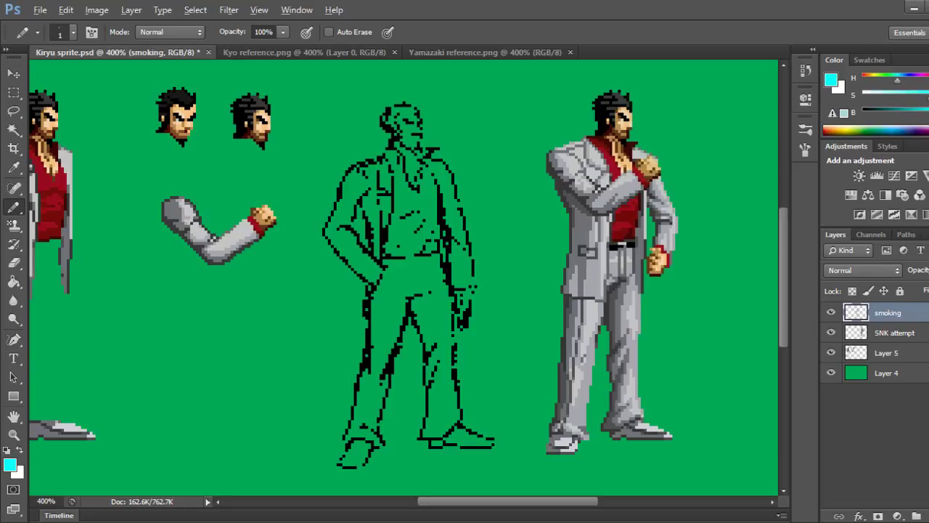
key("d")
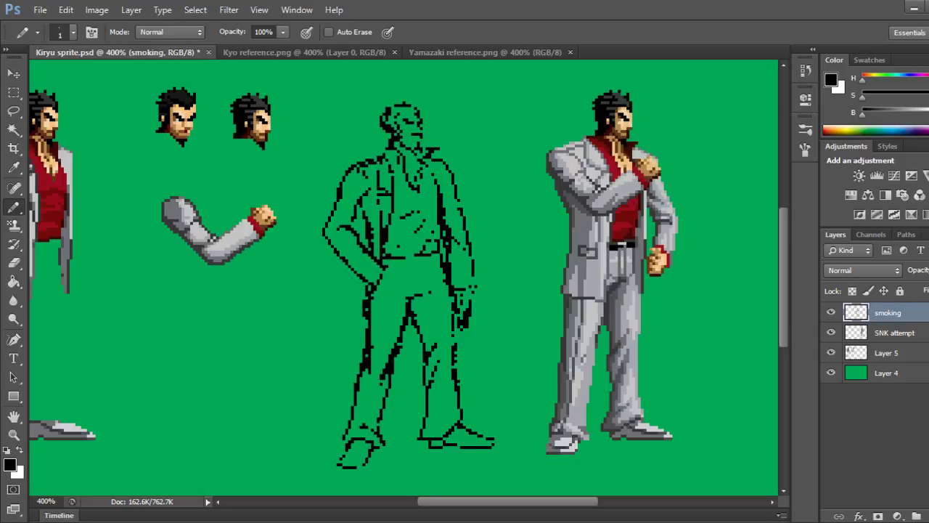
Set the Eraser to Pencil mode with a 1-pixel size and save Kiryu sprite.psd.
key("e")
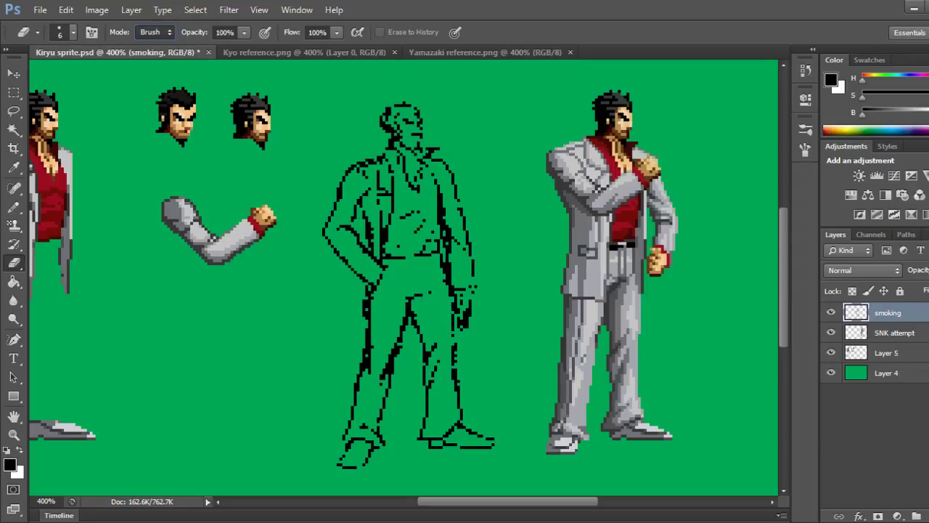
key("Down")
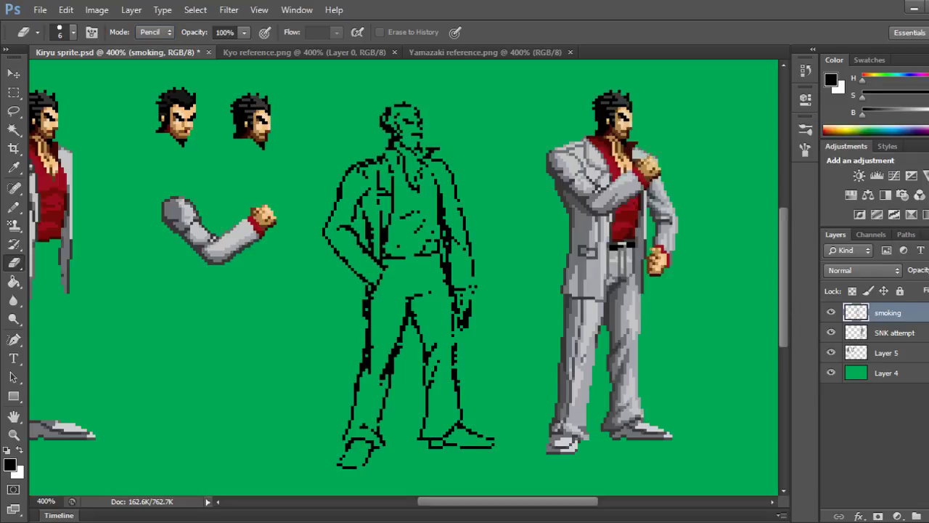
key("bracketleft")
key("bracketleft")
key("bracketleft")
key("ctrl+s")
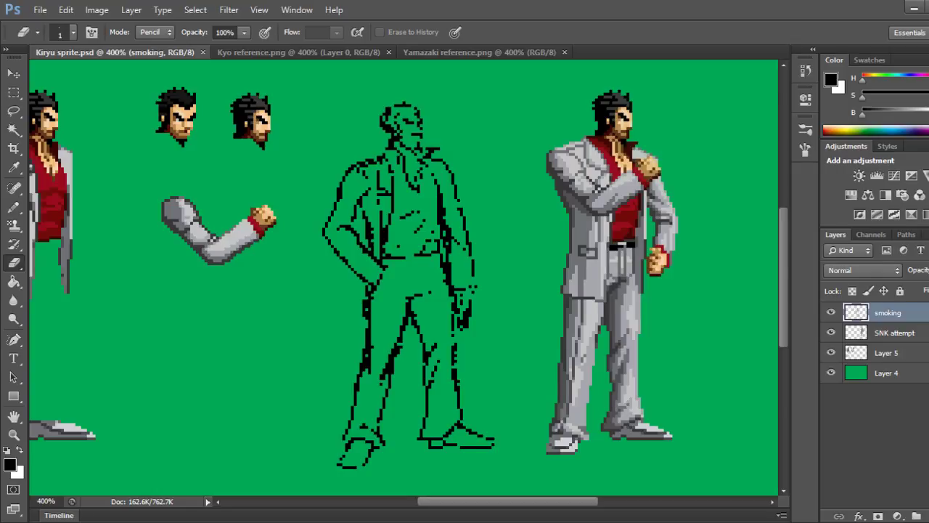
Hide the pixel grid over the enlarged line figure in Kiryu sprite.psd.
key("b")
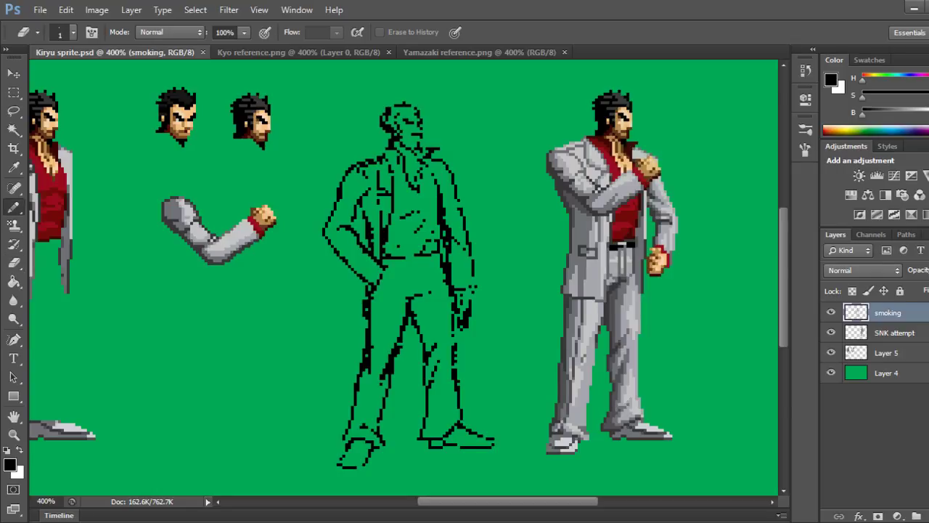
key("ctrl+plus")
key("ctrl+plus")
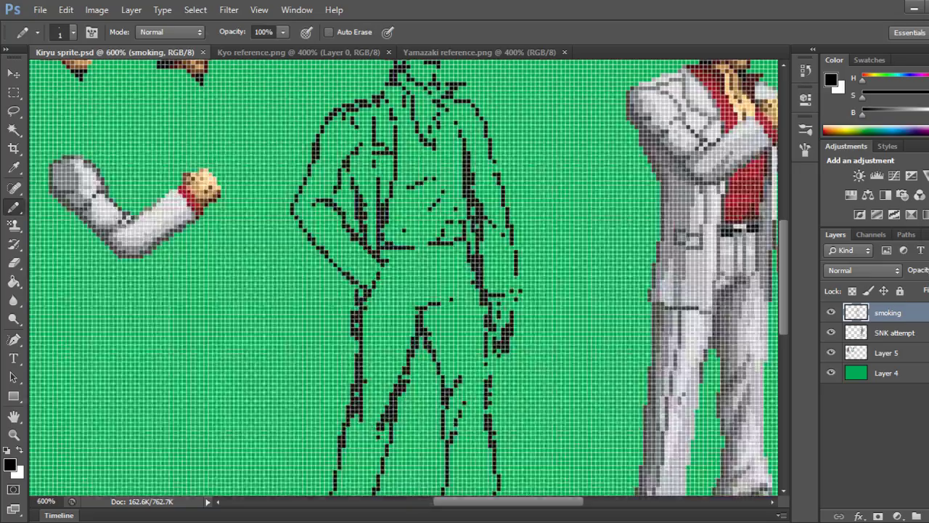
scroll(404, 277, "left", 1)
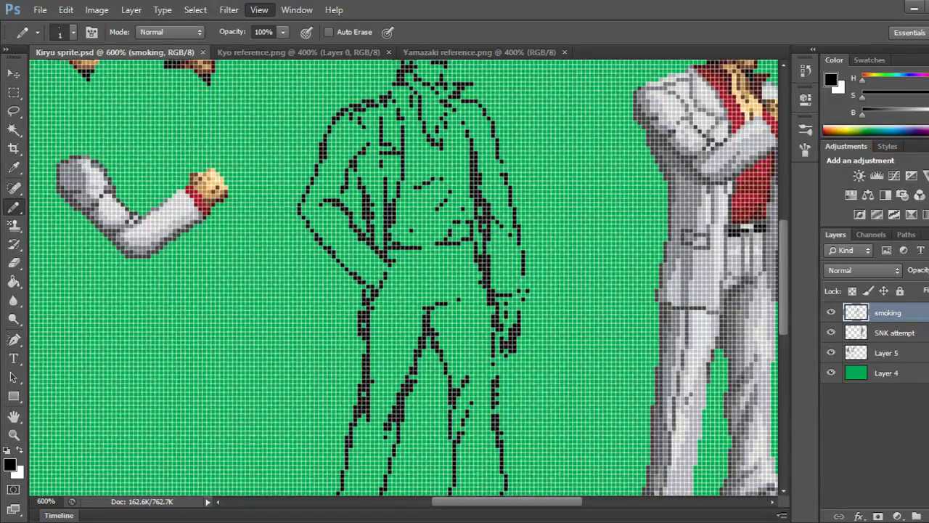
key("ctrl+h")
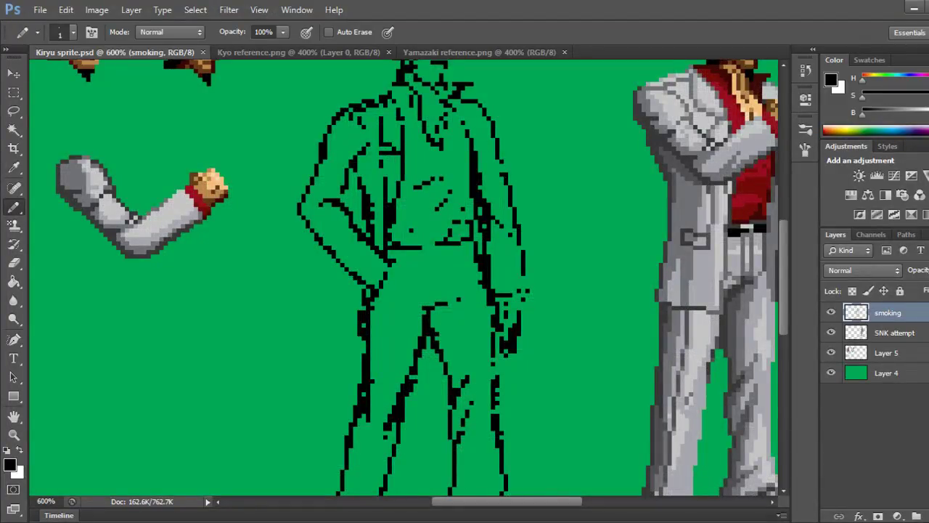
Erase excess black pixels from the thick outline at the hip below the pocketed hand on the smoking layer.
key("e")
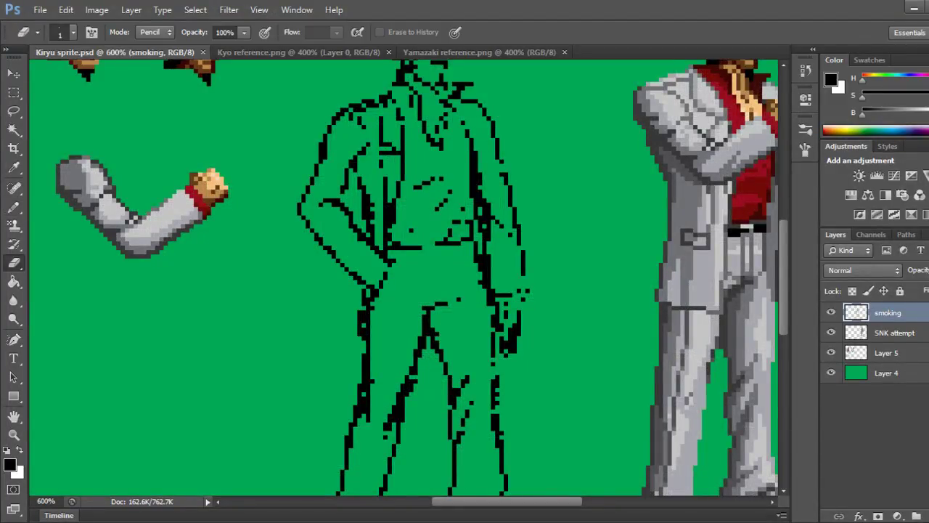
left_click(364, 321)
left_click_drag(364, 316, 365, 312)
left_click(365, 334)
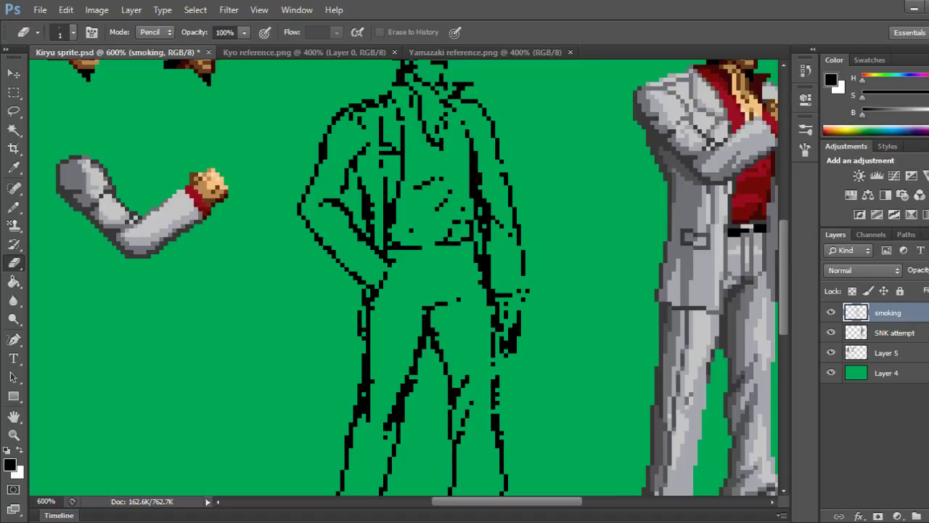
Clean up the stray and missing outline pixels at the hip just below the bent arm's sleeve.
left_click(364, 330)
key("b")
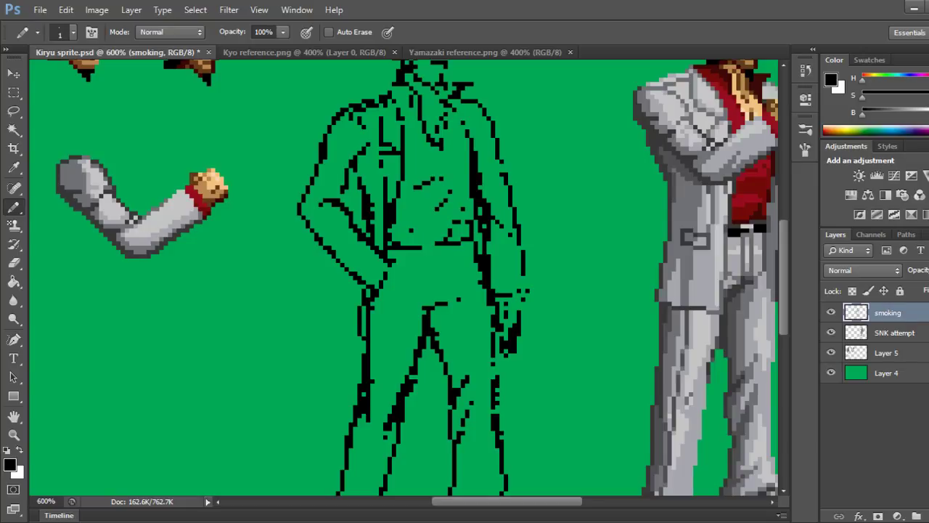
key("e")
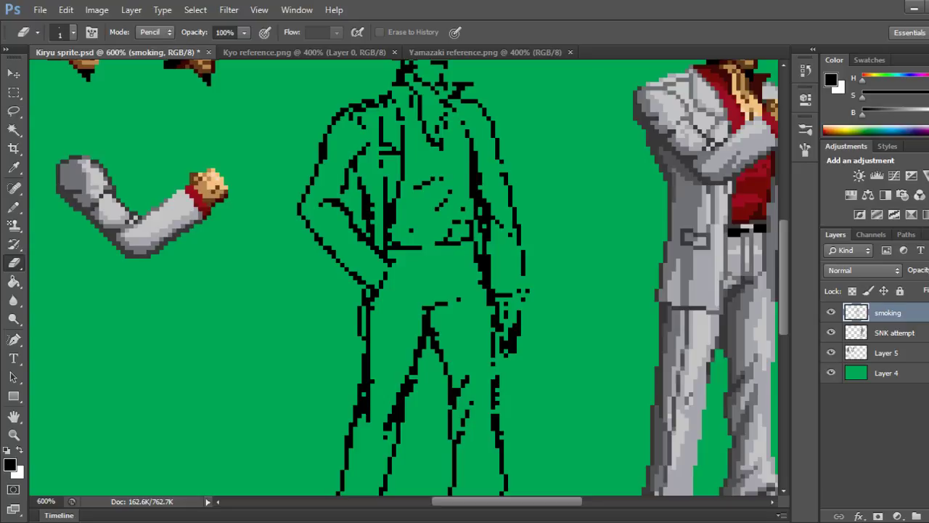
left_click(369, 299)
left_click(365, 303)
key("b")
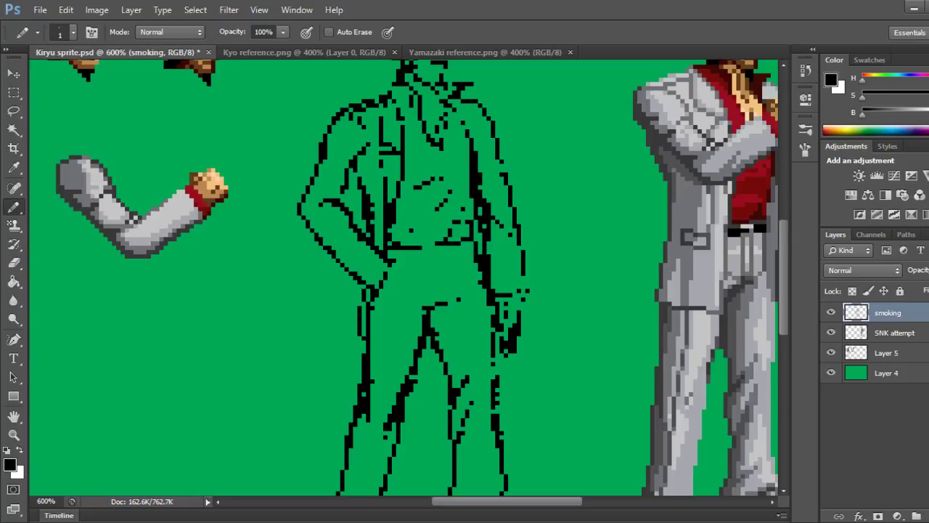
left_click(360, 304)
Thin the inner outline of the figure's left-hand leg to a one-pixel line from knee to crotch.
key("e")
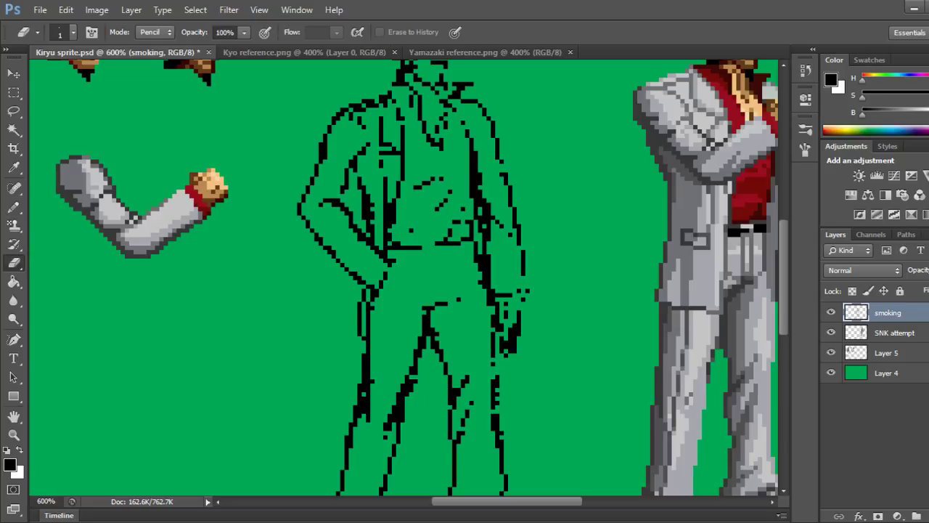
left_click(390, 428)
left_click(393, 407)
left_click(402, 419)
left_click(389, 415)
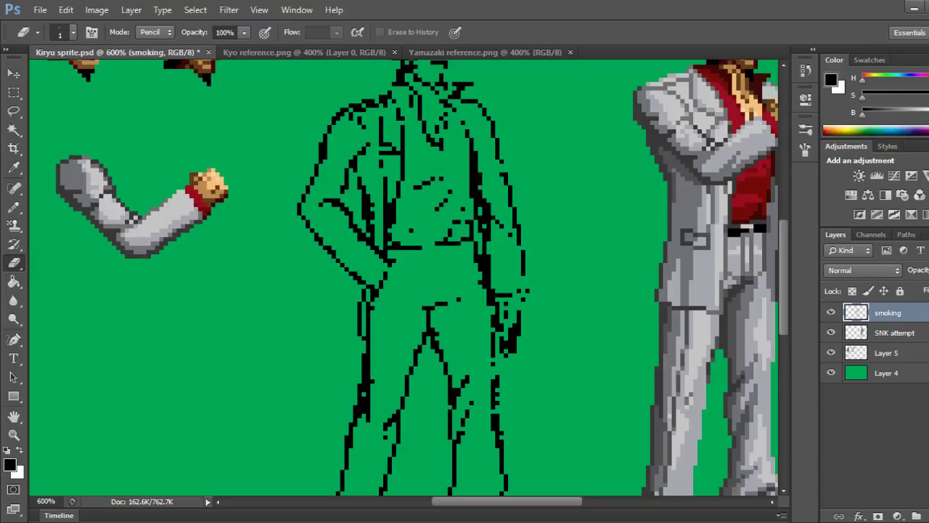
left_click(424, 334)
left_click(415, 352)
Close the gaps in the soles of both shoes and round off the toe corner of the left-hand shoe.
scroll(407, 276, "down", 5)
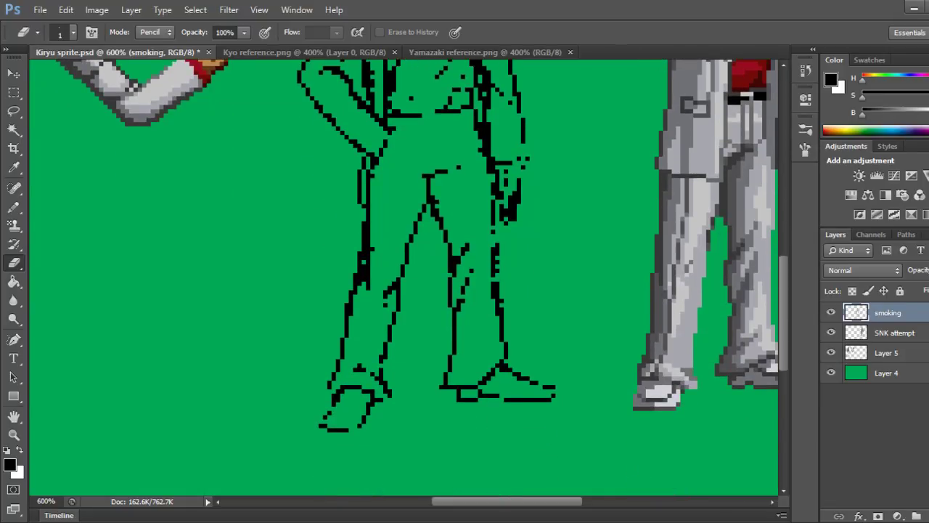
key("b")
left_click(502, 399)
left_click(351, 430)
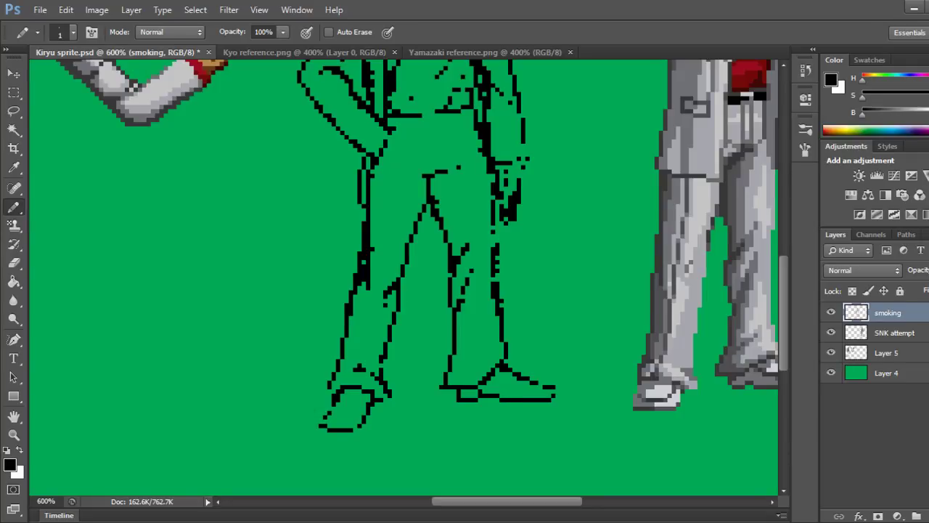
left_click(355, 426)
left_click(321, 421)
key("ctrl+z")
left_click(326, 421)
key("e")
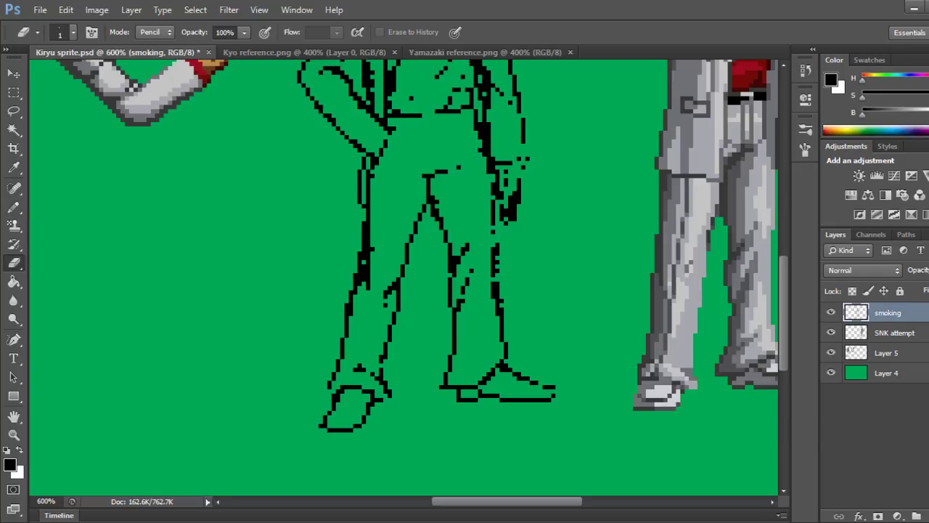
left_click(321, 425)
Connect the left-hand trouser cuff to its leg outline and close the toe of the right-hand shoe.
key("b")
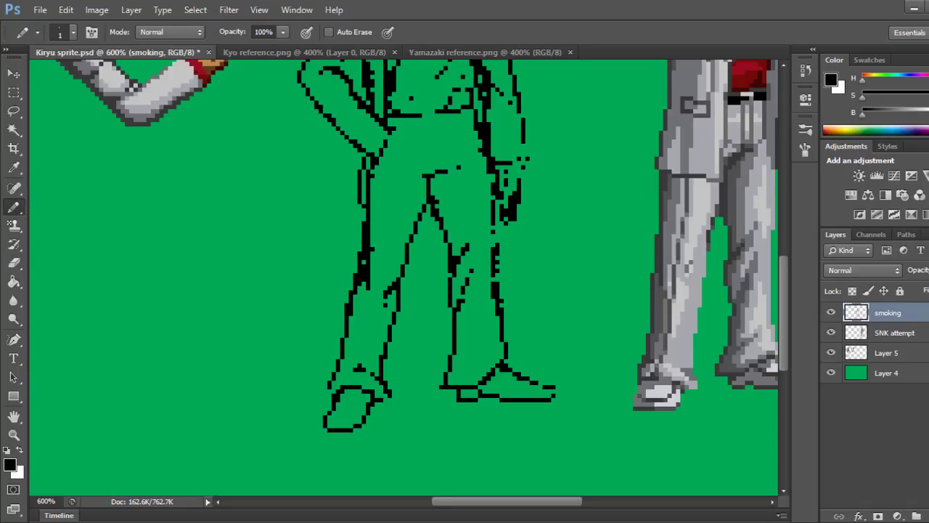
key("e")
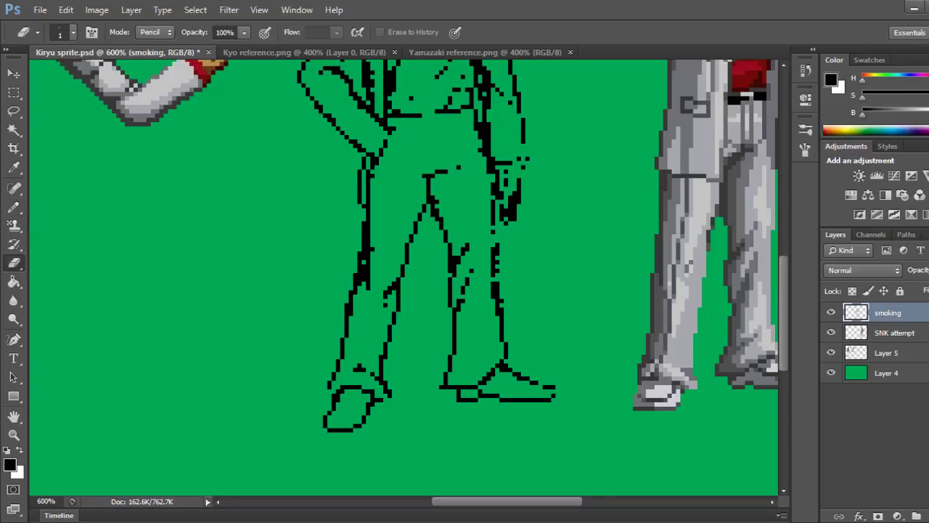
key("b")
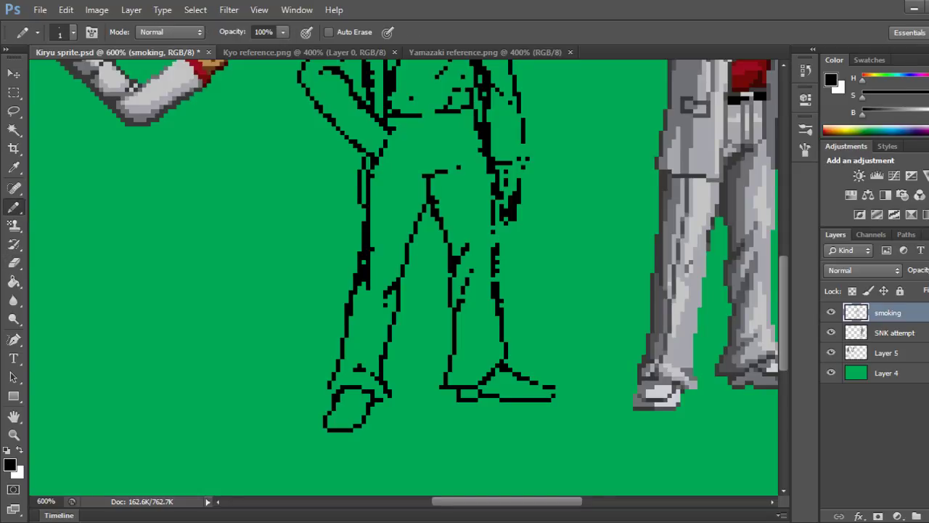
left_click(331, 394)
left_click(331, 391)
left_click(540, 383)
Erase the doubled pixels along the upper edge of the right-hand shoe and save the document.
key("e")
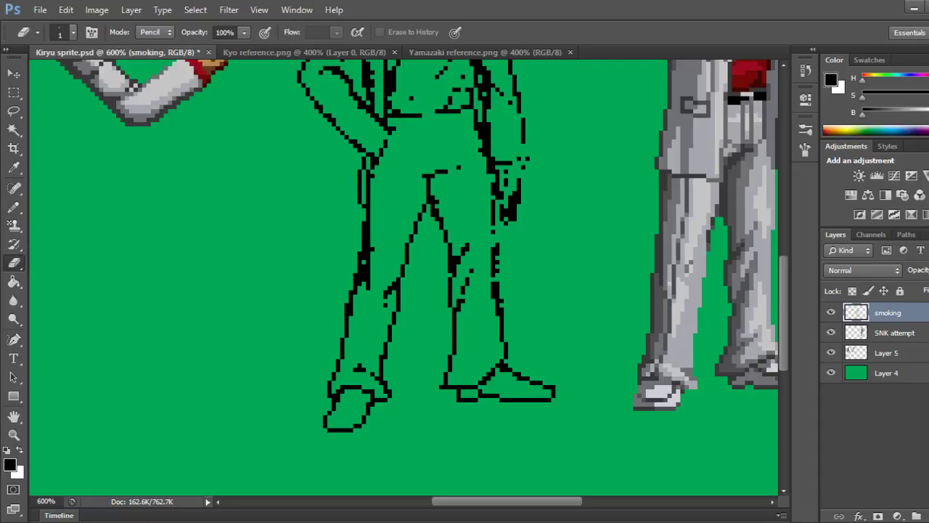
left_click(503, 371)
left_click(485, 379)
left_click(489, 375)
key("ctrl+s")
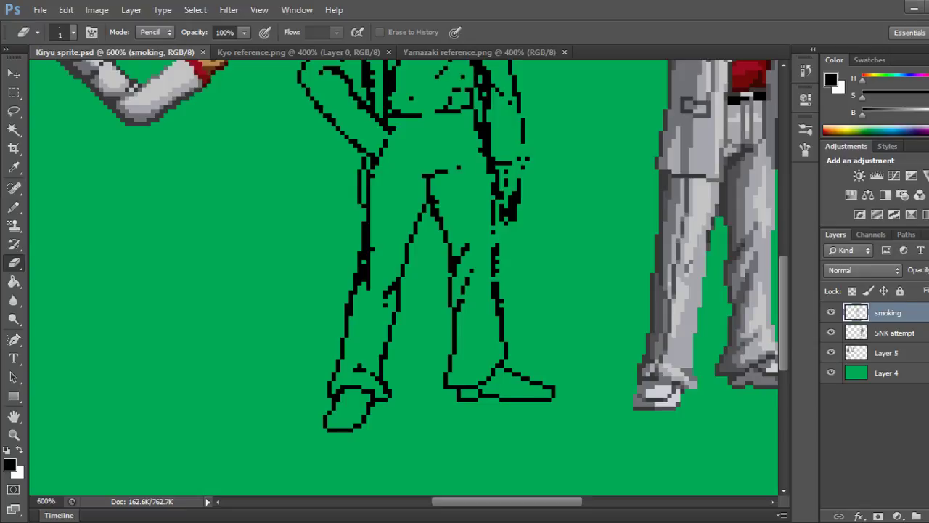
Thin the outer outlines of both lower legs by erasing the doubled pixels around and below the knees.
left_click_drag(364, 266, 360, 282)
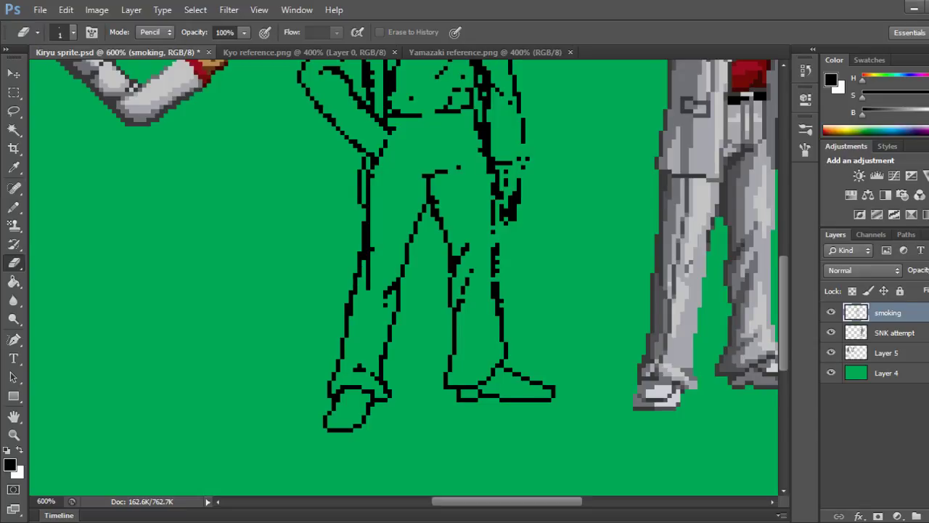
left_click_drag(355, 275, 347, 314)
left_click(498, 311)
key("b")
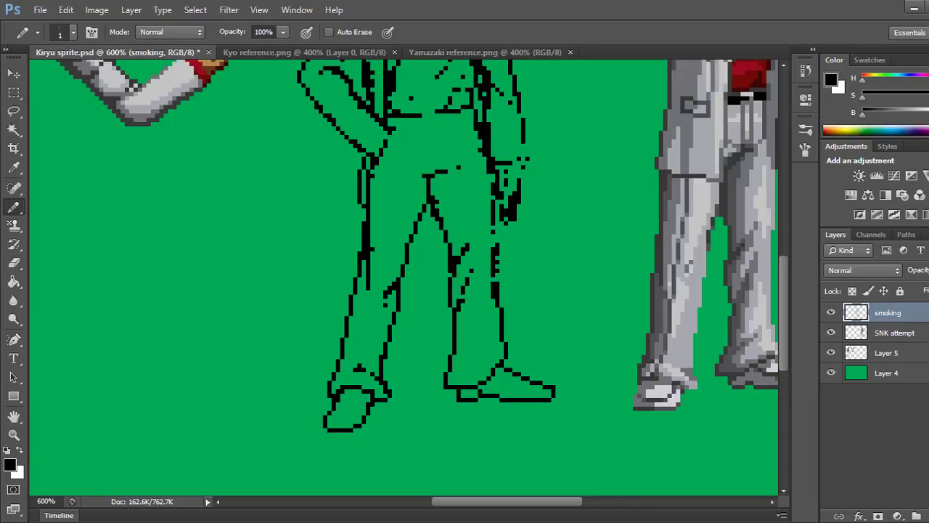
Fill in the missing pixels of the face's front profile between the nose and mouth.
scroll(404, 275, "up", 5)
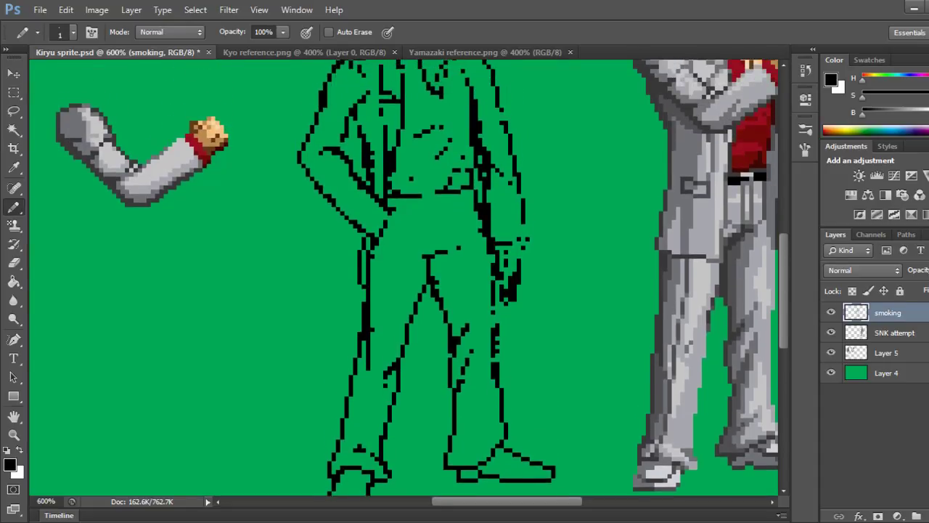
scroll(404, 276, "up", 2)
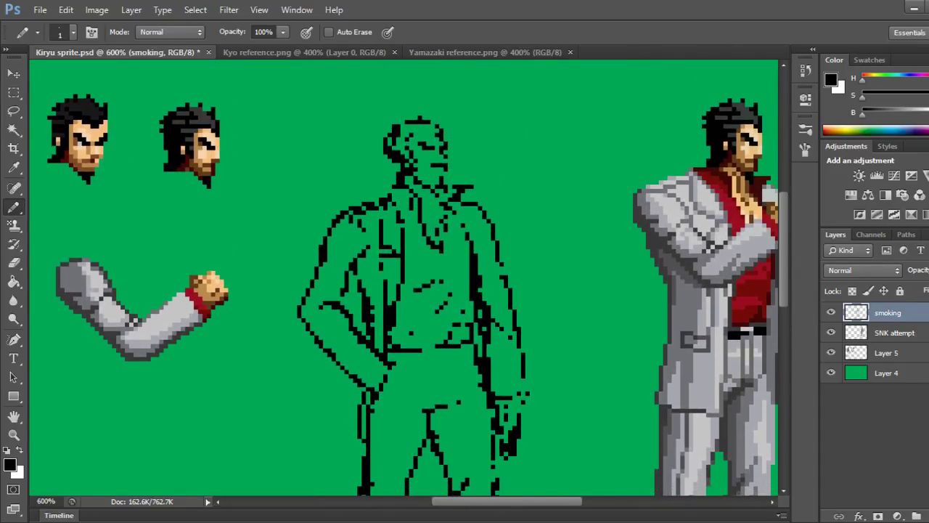
left_click(446, 153)
left_click(446, 161)
left_click(446, 174)
key("ctrl+z")
key("e")
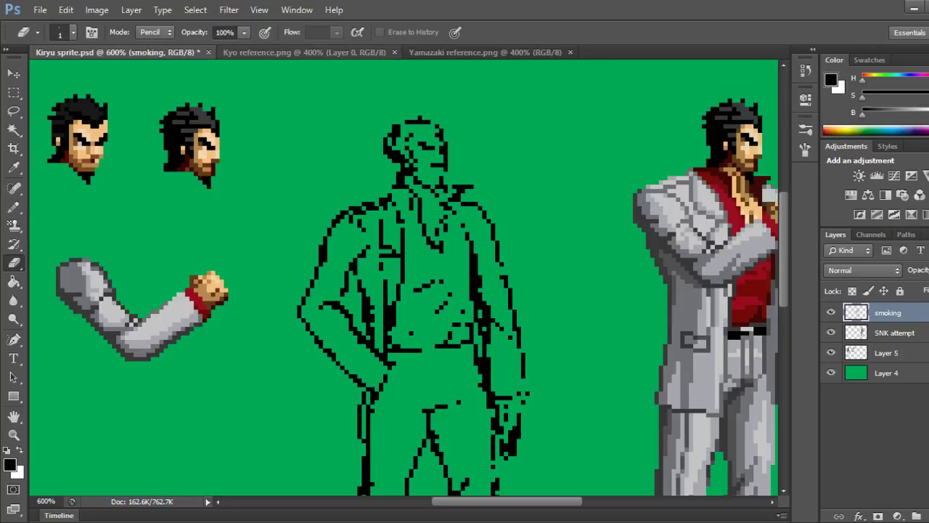
Compare the sketch with the Kyo and Yamazaki reference sprites, returning to the Kiryu sprite document.
left_click(305, 53)
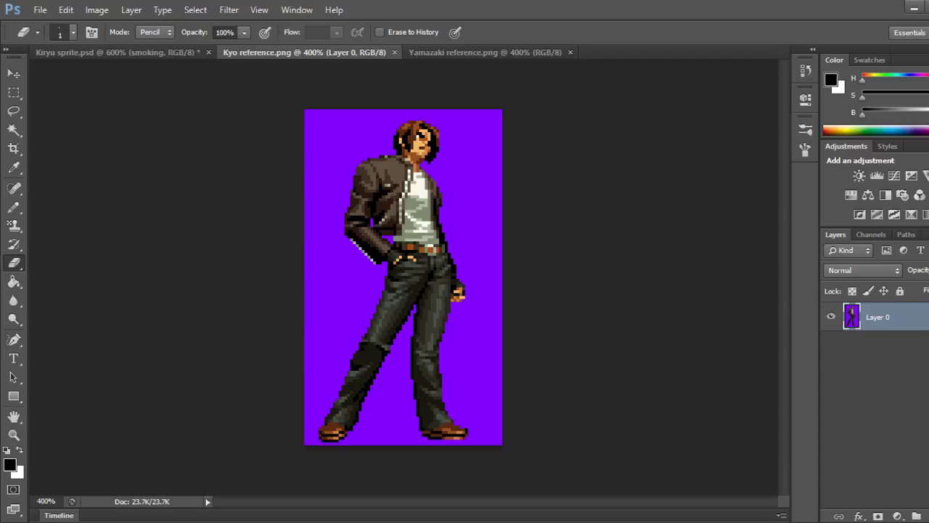
left_click(485, 52)
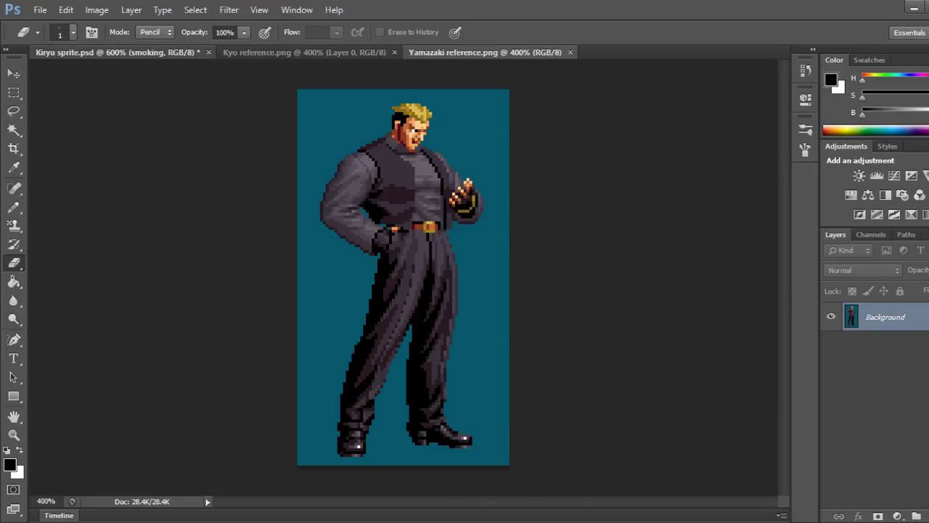
left_click(116, 52)
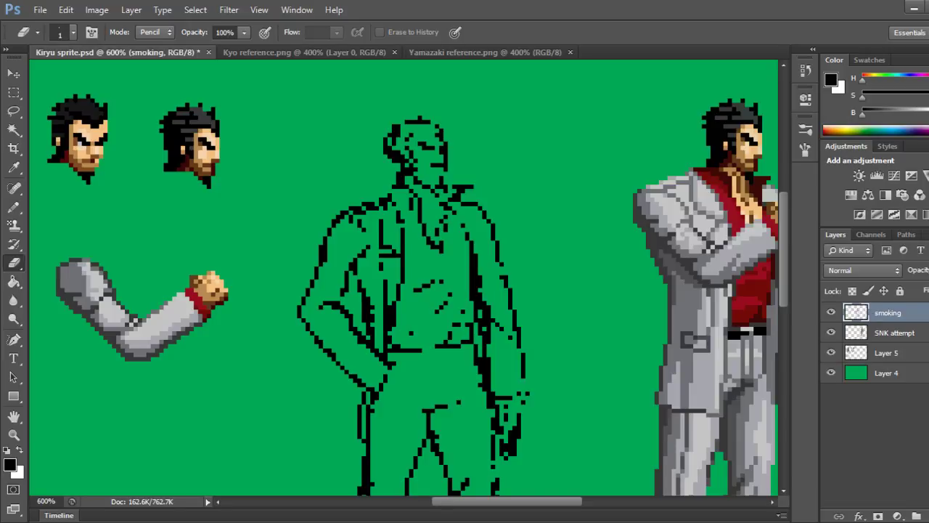
Erase the excess pixels from the back of the neck where it meets the collar.
key("b")
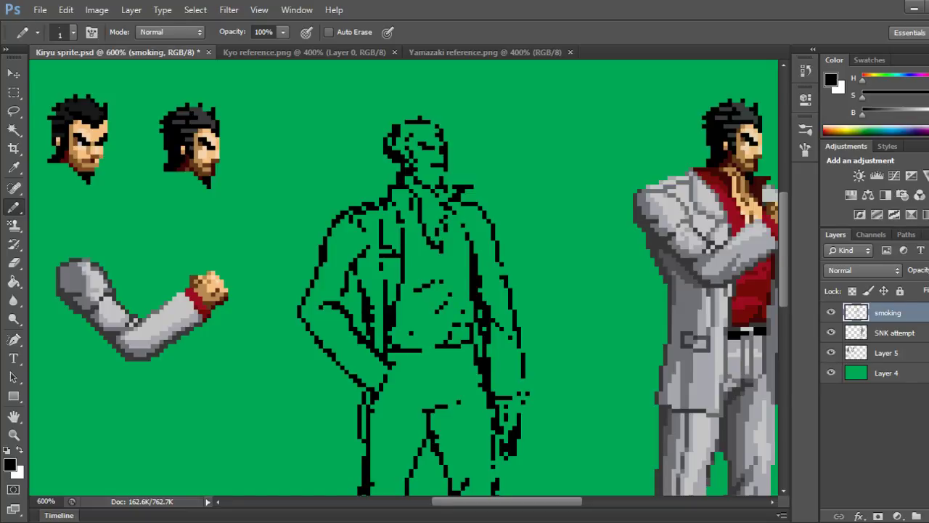
key("e")
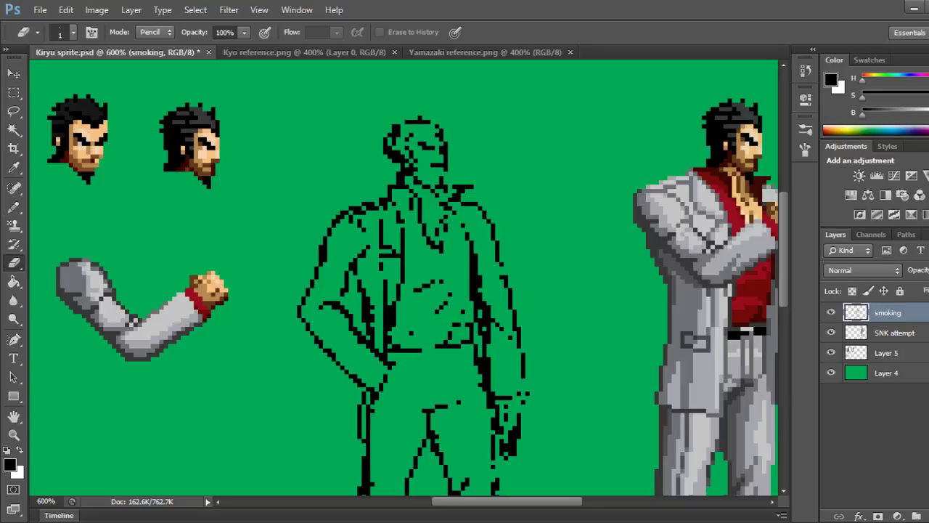
left_click(402, 178)
left_click(398, 174)
Draw a higher, smoother top edge for the shoulder of the bent arm in black pixels.
key("b")
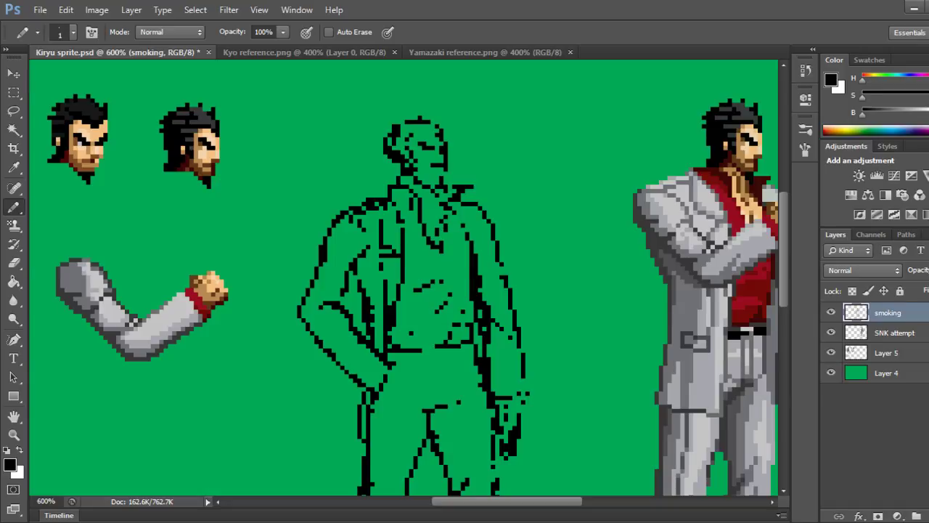
left_click_drag(360, 202, 355, 204)
left_click(342, 207)
left_click(338, 211)
Erase the old inner pixels of the bent arm's shoulder line and join its corner with a single pixel.
key("e")
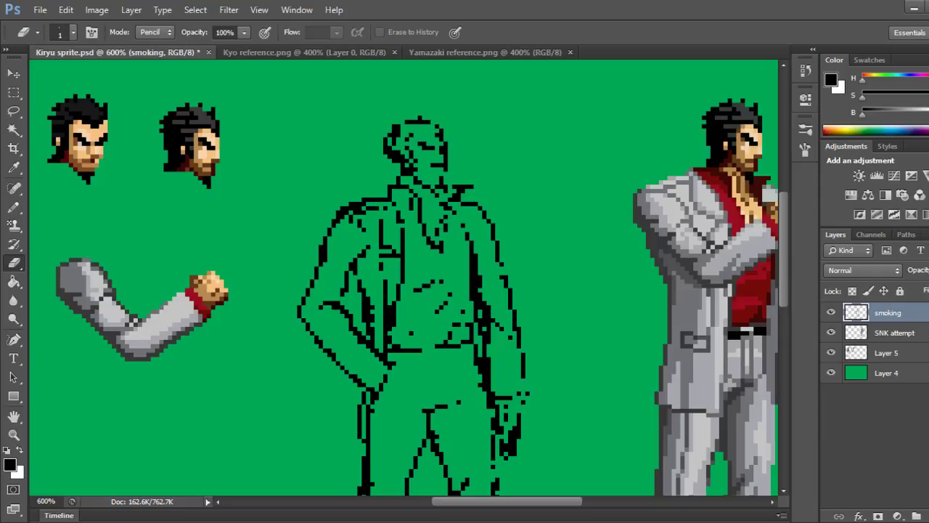
left_click(357, 208)
left_click(351, 208)
left_click(347, 212)
left_click(338, 221)
left_click(343, 212)
key("b")
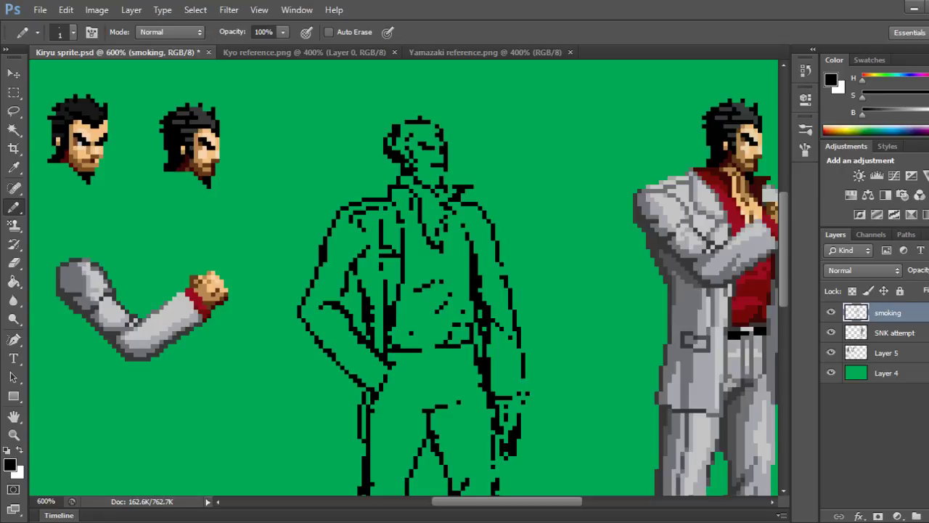
left_click(338, 208)
Connect the elbow crease of the bent arm to the inner sleeve line and erase its excess pixel.
key("e")
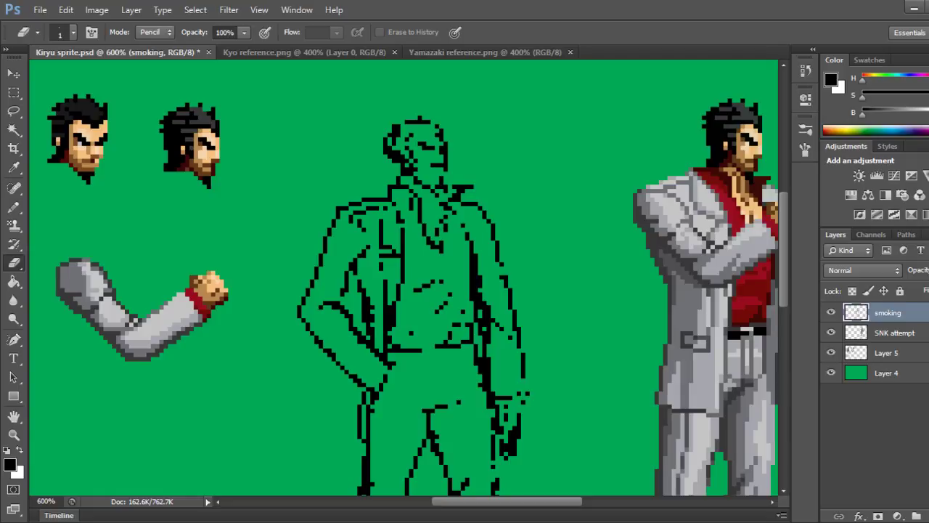
key("b")
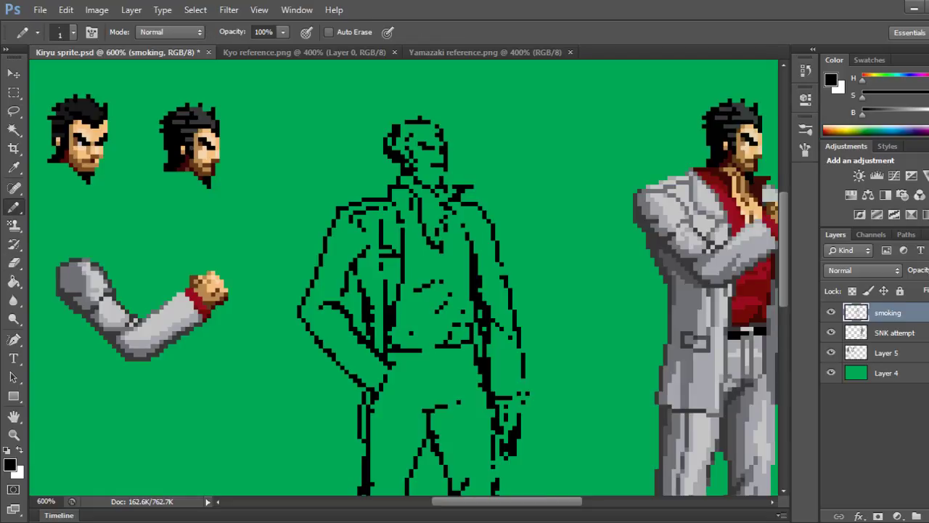
left_click(338, 299)
key("e")
left_click(346, 291)
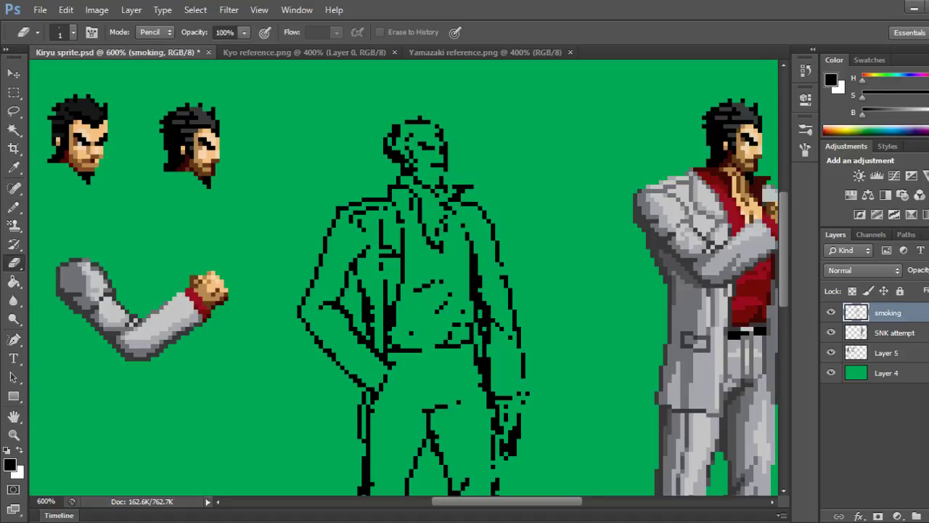
Redraw the inner edge of the bent upper arm as a clean one-pixel line joined to the jacket fold.
key("b")
left_click(351, 273)
left_click(351, 277)
key("e")
left_click(347, 273)
left_click(347, 277)
left_click(351, 264)
left_click(351, 269)
left_click(356, 273)
key("b")
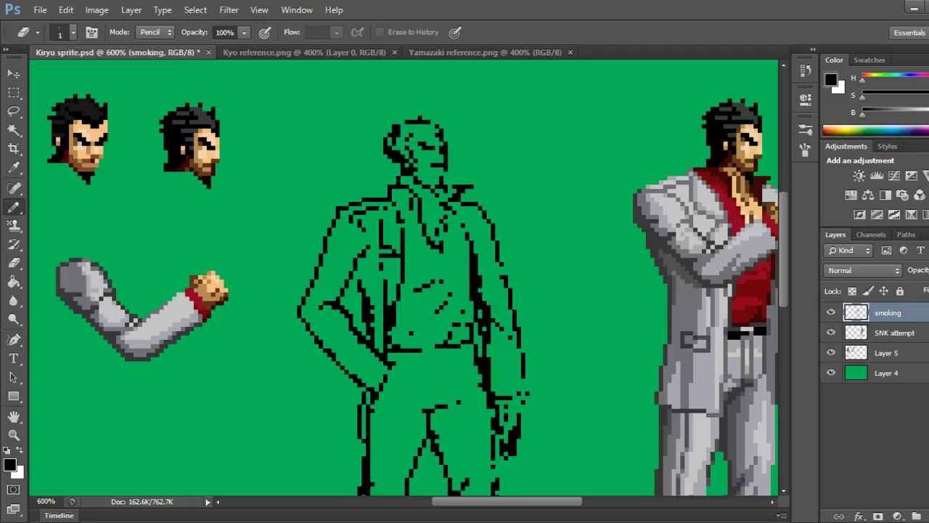
left_click(360, 278)
left_click(356, 273)
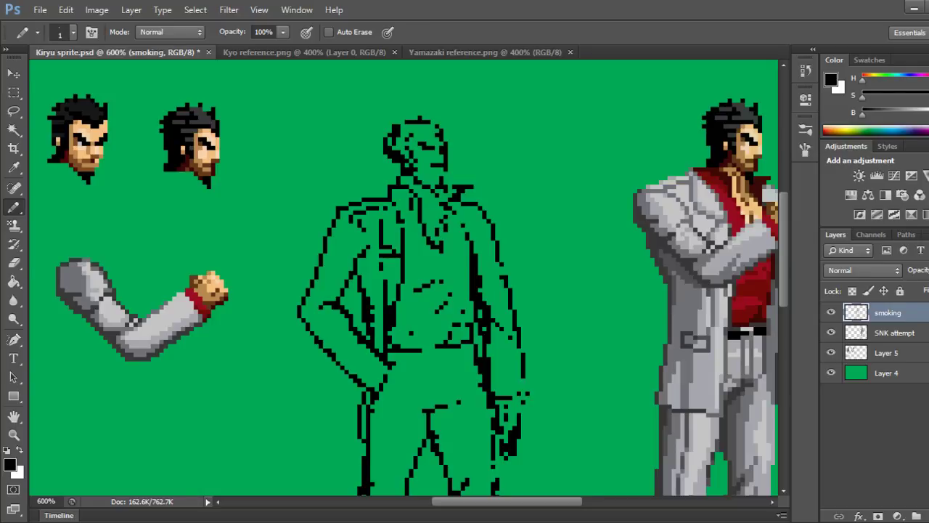
Thin the jacket's side line between the bent arm and the torso by erasing its doubled pixels.
key("e")
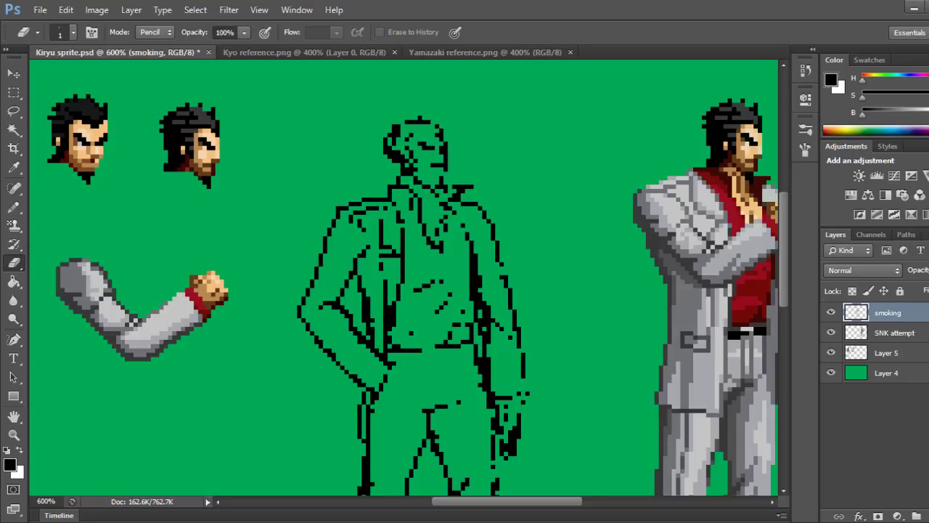
left_click_drag(369, 299, 368, 308)
left_click(364, 317)
left_click(373, 332)
left_click(361, 291)
Bridge the gap in the waistline so the shirt's lower edge is continuous.
key("b")
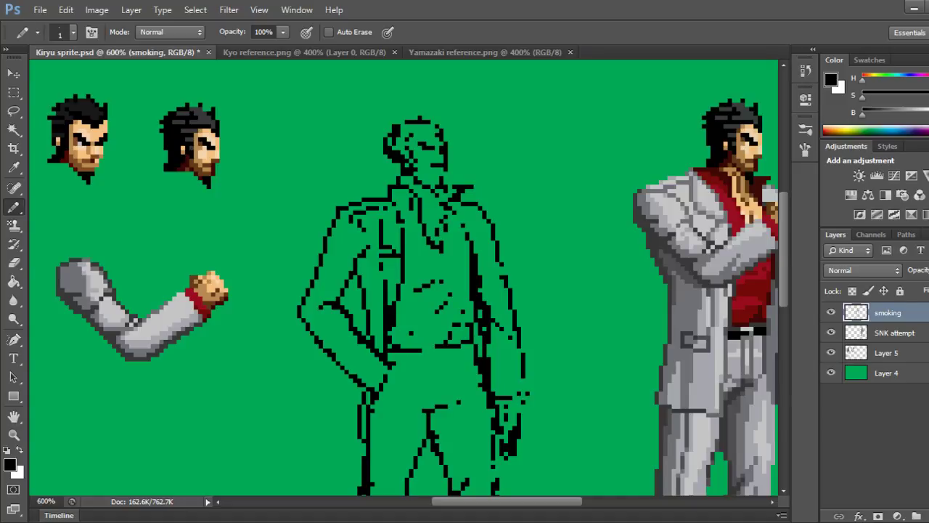
left_click(424, 350)
left_click(429, 350)
left_click(432, 346)
Close the gaps in the right-hand leg's outer outline from hip to knee and erase the doubled pixels beside it.
scroll(407, 276, "down", 5)
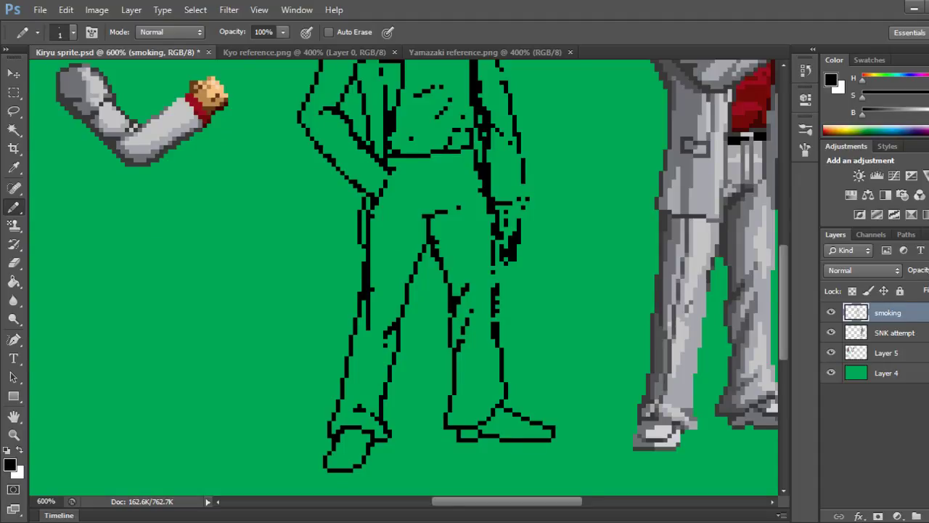
left_click(494, 238)
left_click_drag(494, 275, 493, 281)
left_click_drag(497, 296, 496, 319)
left_click(494, 320)
key("e")
left_click_drag(494, 288, 498, 329)
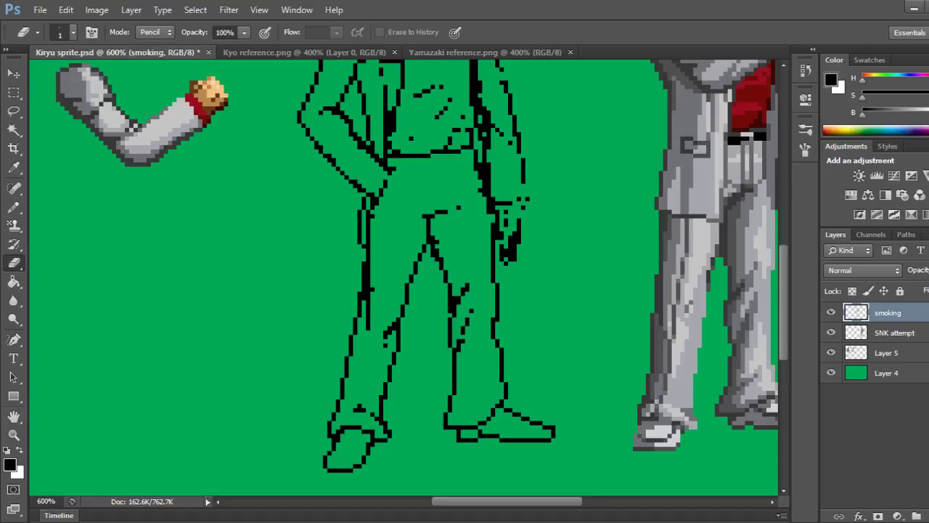
Rework the knee section of the right-hand leg's outer outline, erasing stray pixels and redrawing the missing ones.
left_click(498, 315)
left_click(494, 319)
left_click(498, 319)
key("b")
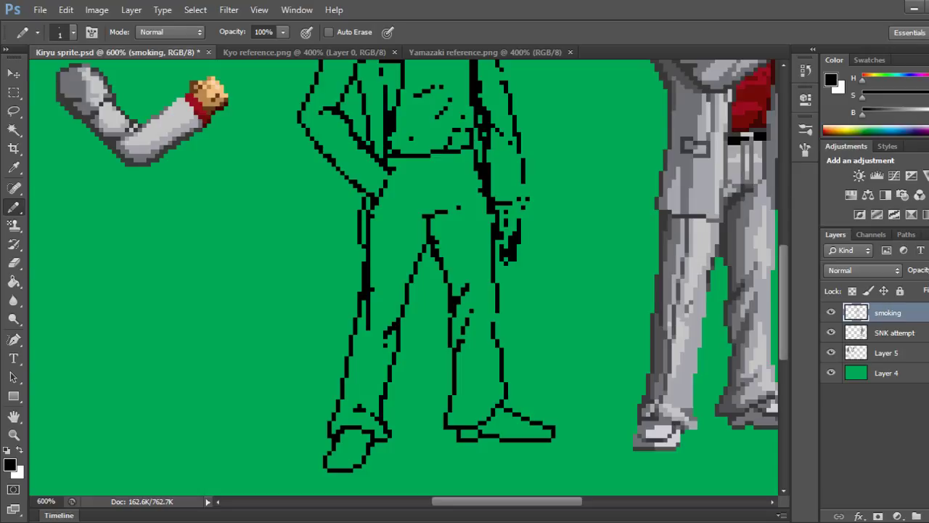
left_click(494, 319)
left_click(493, 315)
Thin the hanging sleeve's inner line above the cuff by erasing its doubled pixels.
scroll(406, 276, "up", 5)
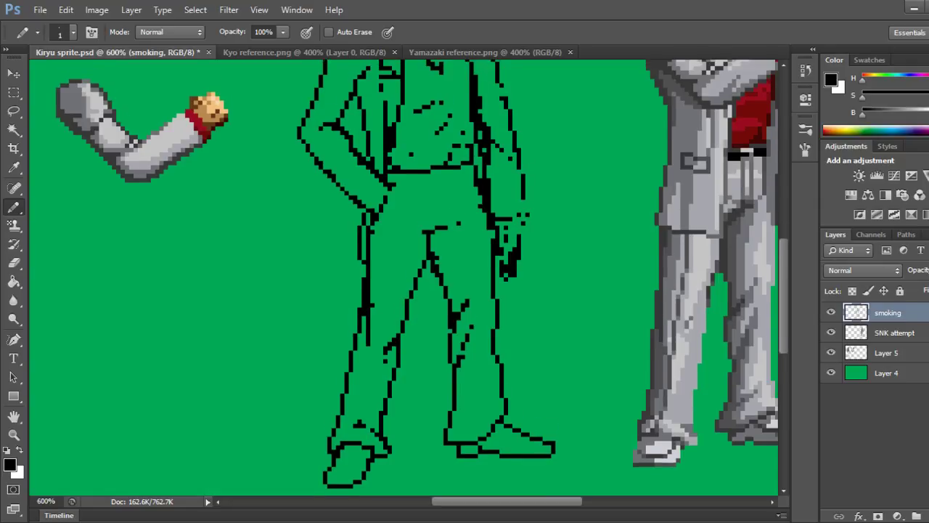
key("e")
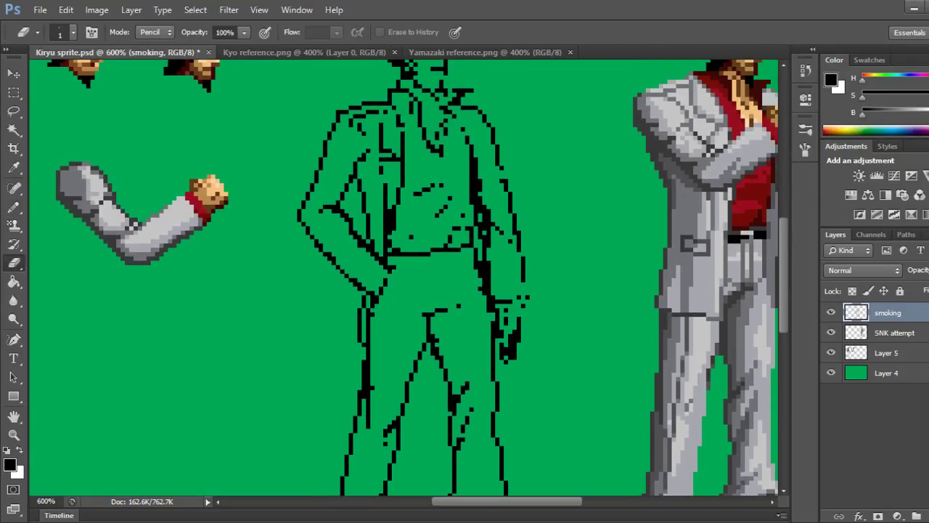
left_click(481, 288)
left_click_drag(489, 262, 489, 285)
left_click(489, 289)
left_click(484, 293)
Fill in the hanging hand's inner edge below the sleeve and extend the shirt cuff line across the wrist.
key("b")
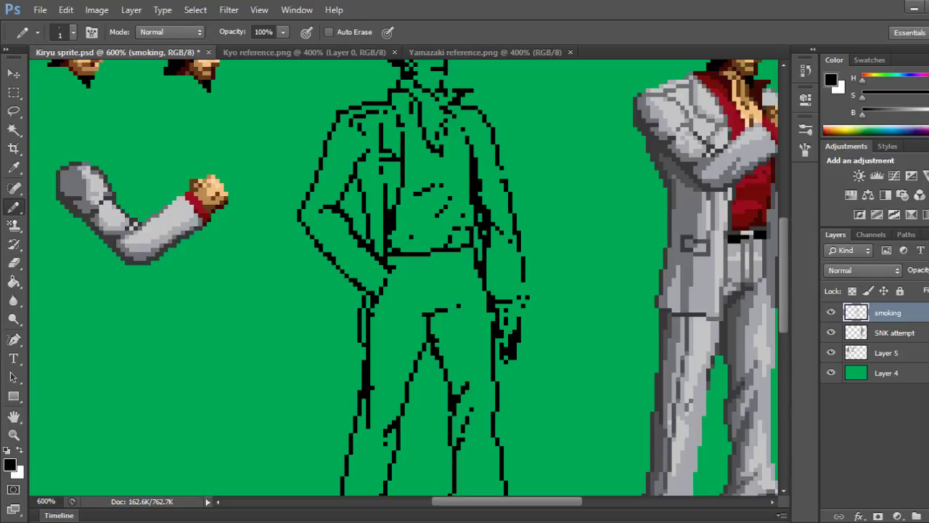
left_click(494, 314)
key("e")
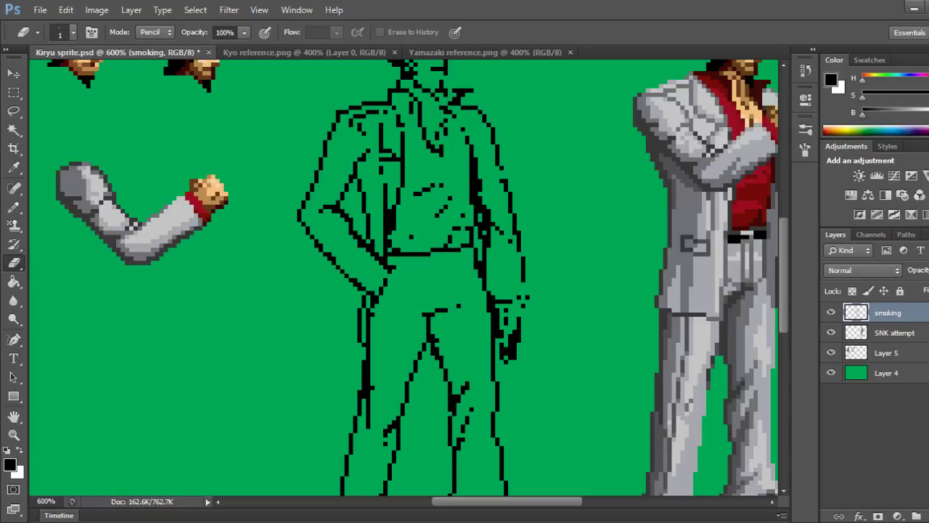
left_click_drag(498, 336, 497, 331)
key("ctrl+z")
key("b")
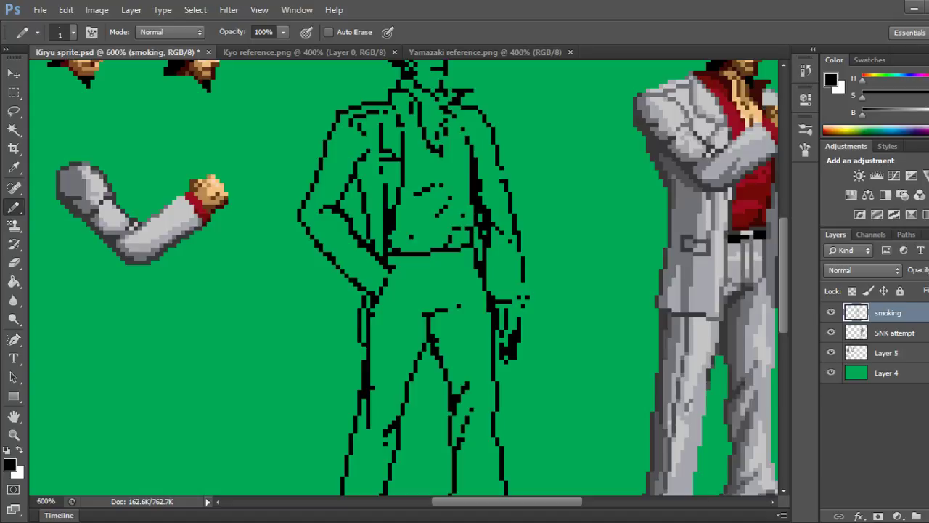
left_click(502, 340)
left_click(502, 311)
left_click(511, 311)
key("e")
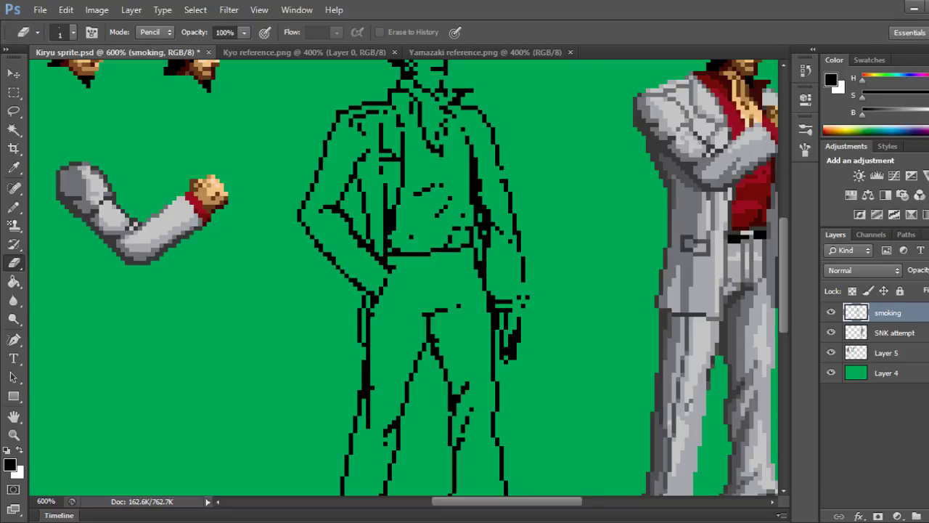
key("b")
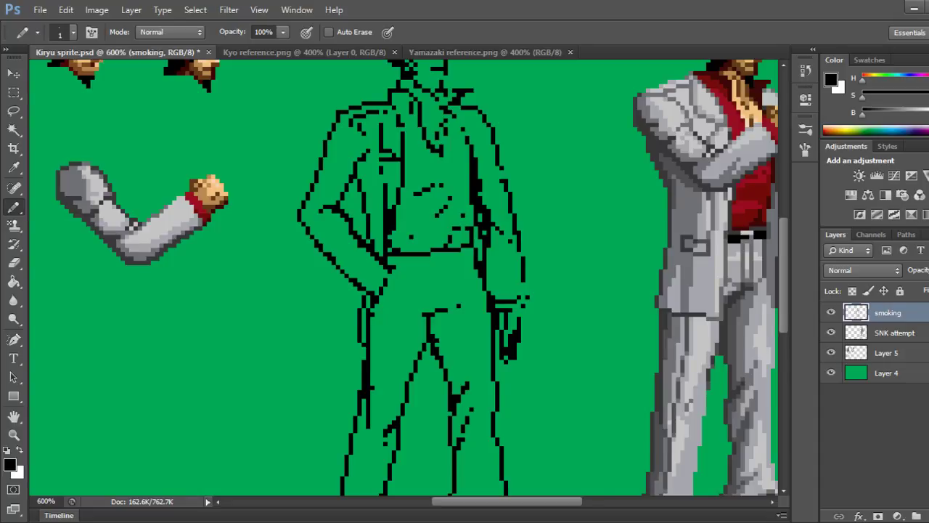
Extend the hanging sleeve's outer edge down to the cuff line and erase the pixel sticking out past the corner.
left_click(523, 298)
left_click(523, 293)
left_click(522, 289)
left_click(523, 285)
key("e")
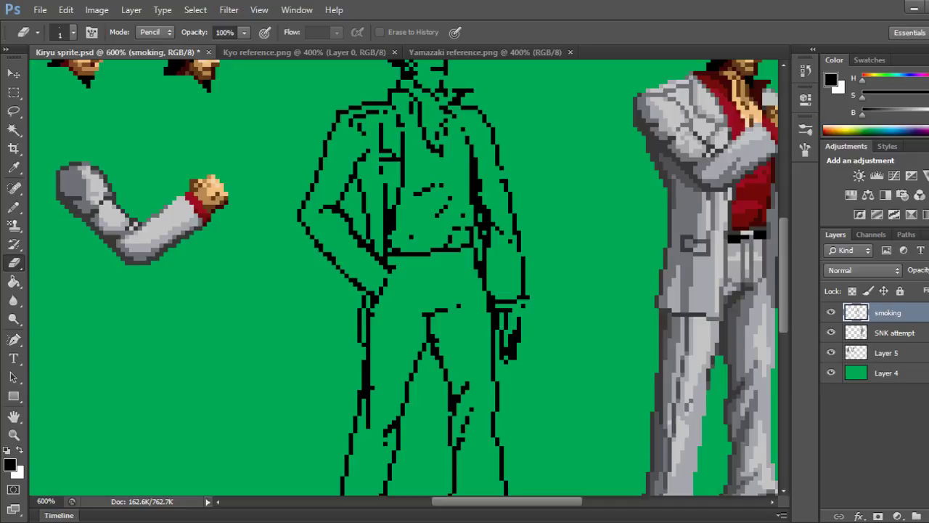
left_click(527, 298)
Close the outer side of the hanging arm's shirt cuff and join it to the hand outline.
key("b")
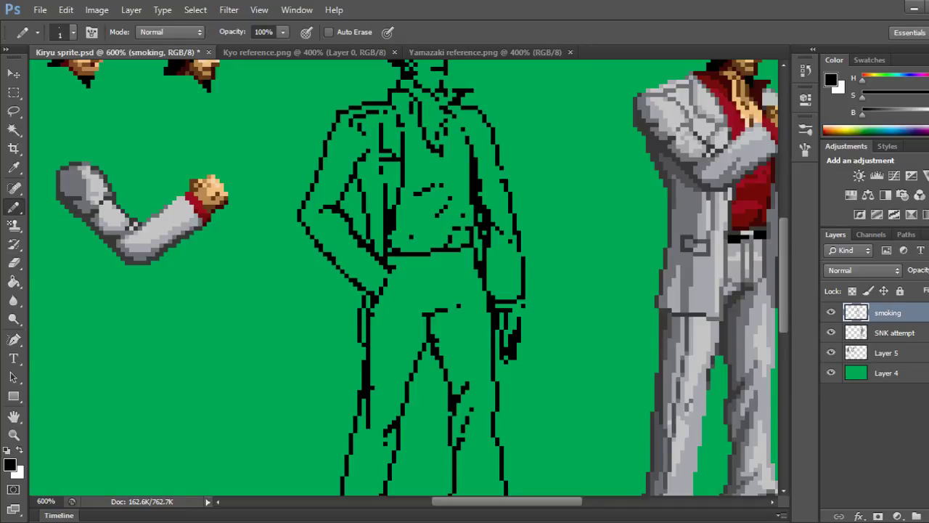
left_click(523, 302)
left_click(514, 311)
left_click(523, 312)
key("ctrl+z")
key("ctrl+z")
key("e")
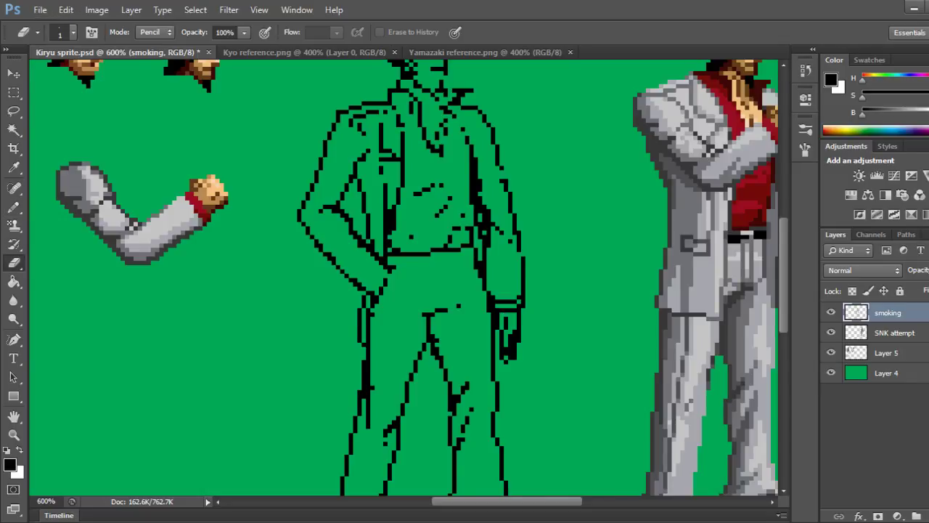
key("b")
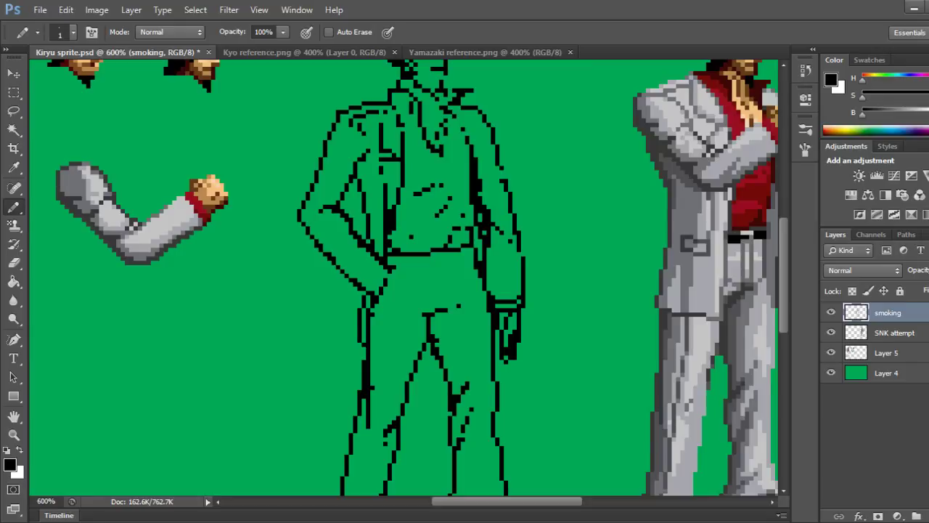
Thin the jacket's front edge beside the shirt, connect the line's upper end to the lapel, and save the file.
scroll(417, 278, "up", 3)
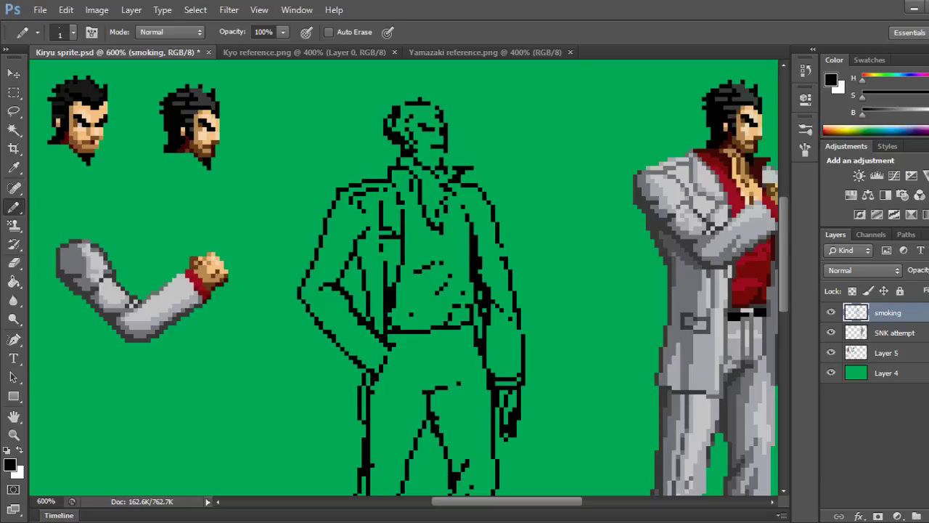
key("e")
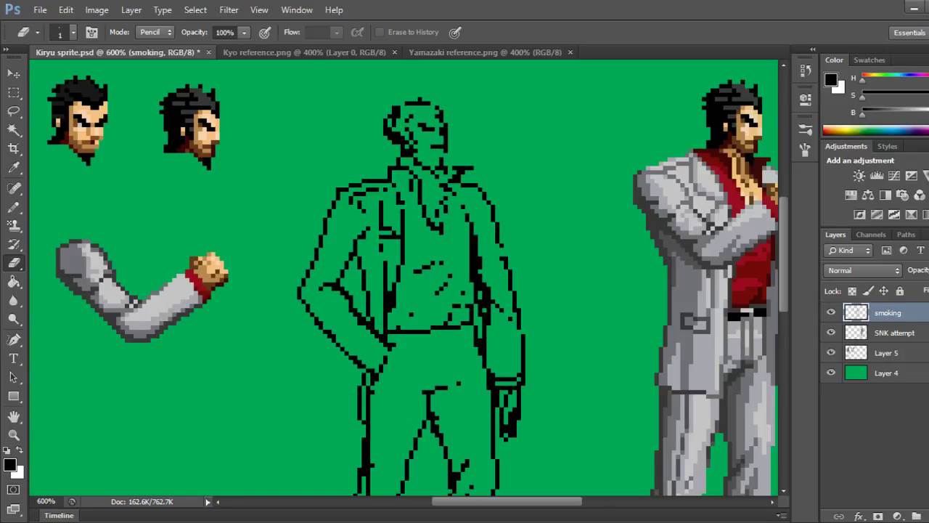
left_click(393, 306)
key("b")
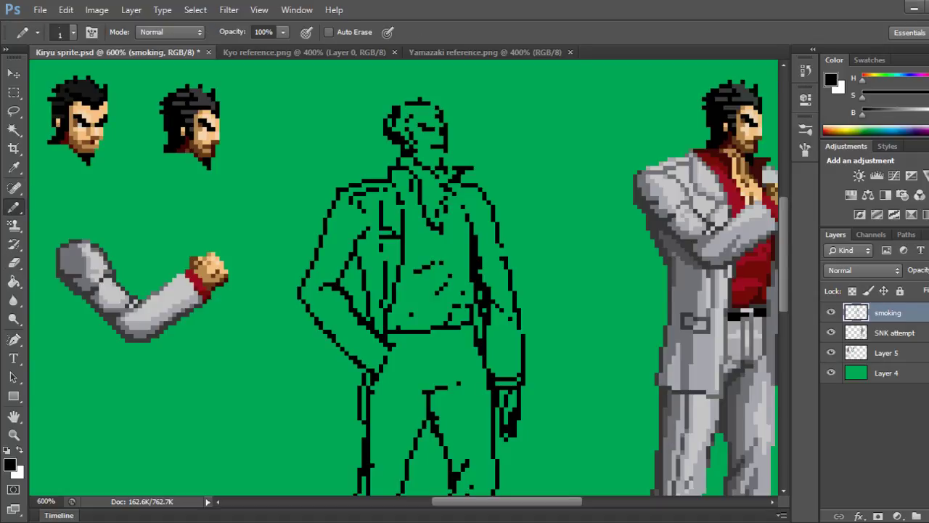
key("ctrl+z")
key("e")
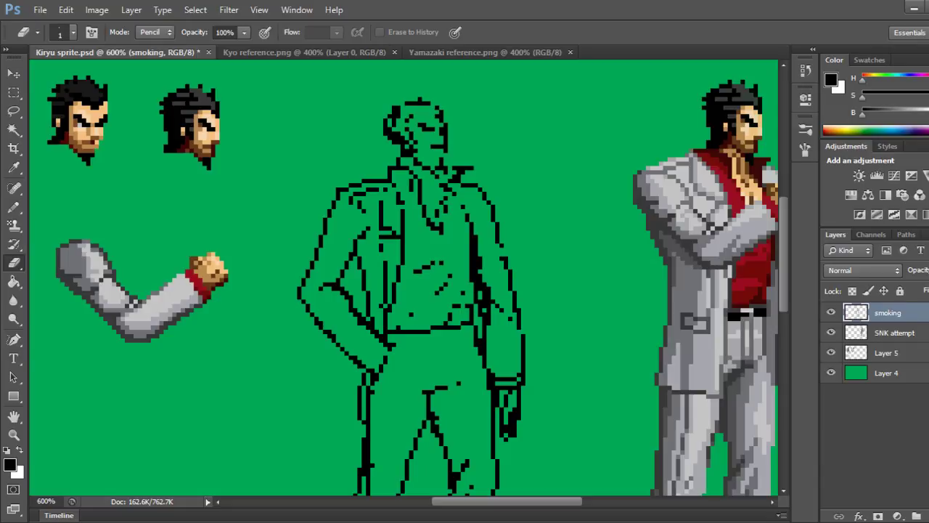
left_click(389, 311)
key("b")
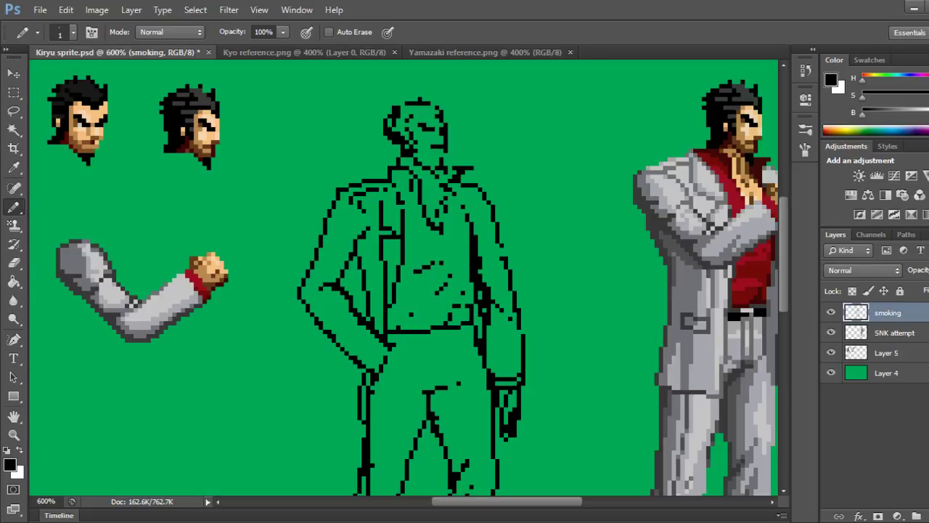
key("ctrl+s")
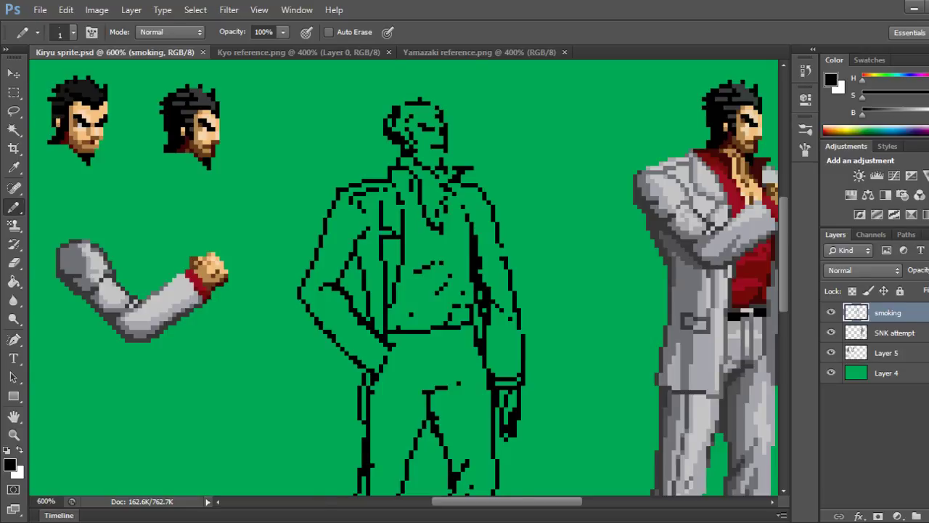
Draw the bent arm's sleeve end as a diagonal line from the forearm's lower corner up to the jacket edge.
scroll(406, 276, "down", 5)
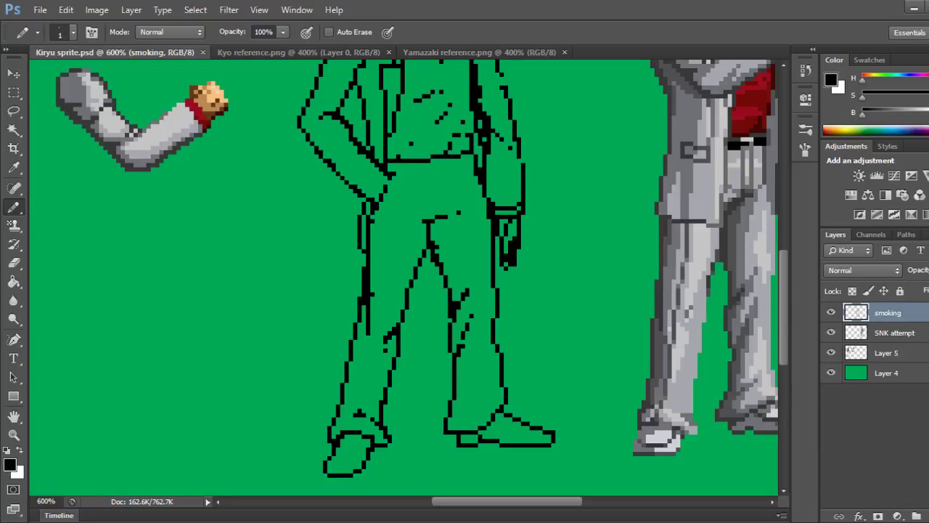
scroll(406, 276, "up", 4)
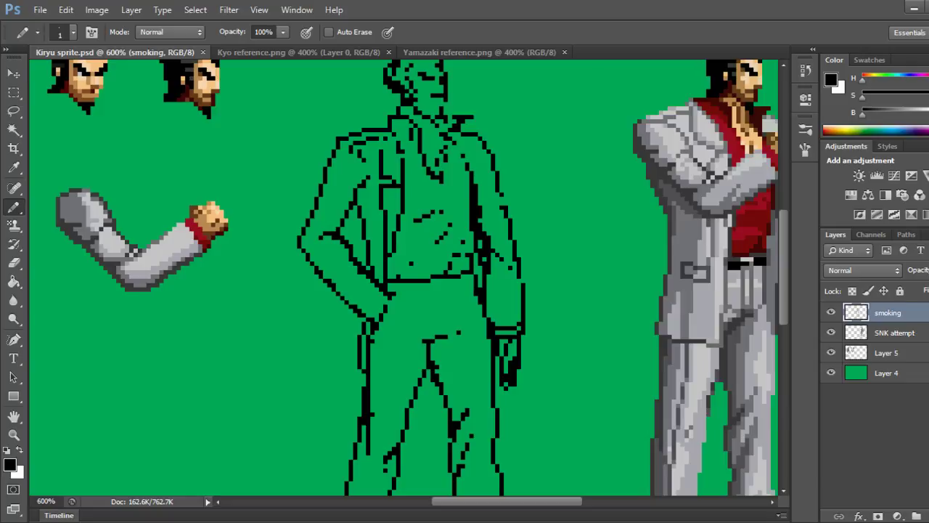
key("e")
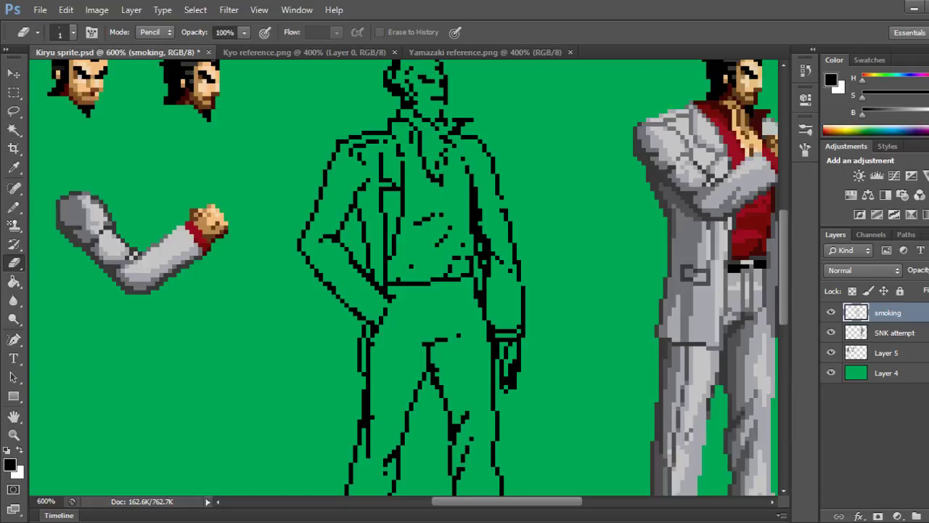
scroll(404, 277, "right", 2)
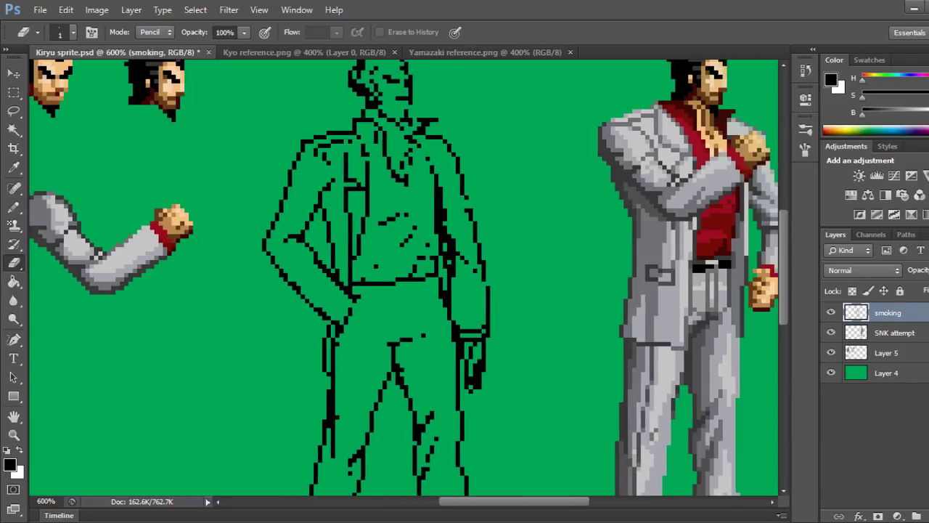
scroll(404, 278, "left", 3)
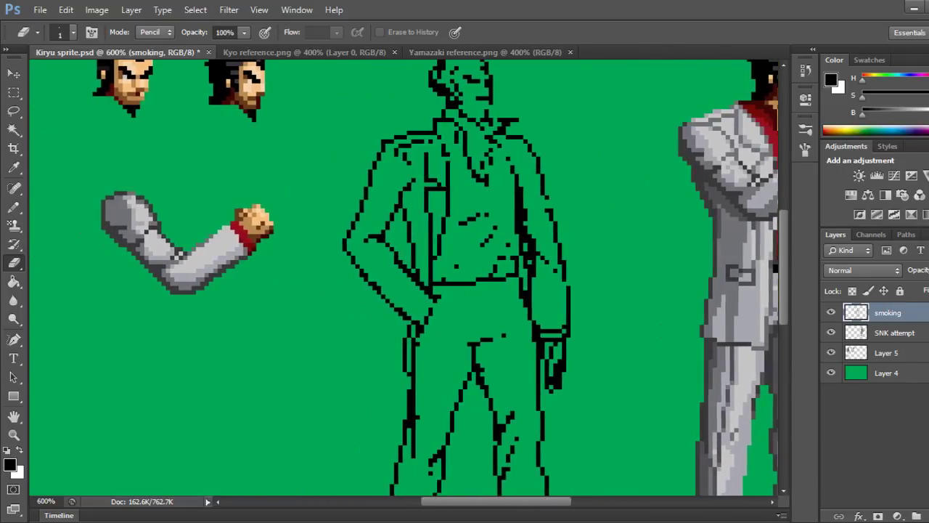
scroll(403, 278, "right", 1)
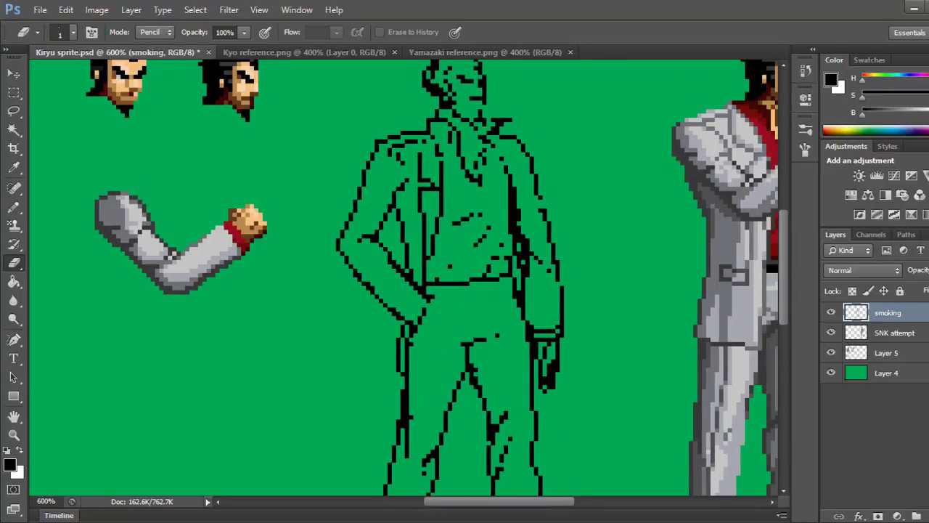
key("b")
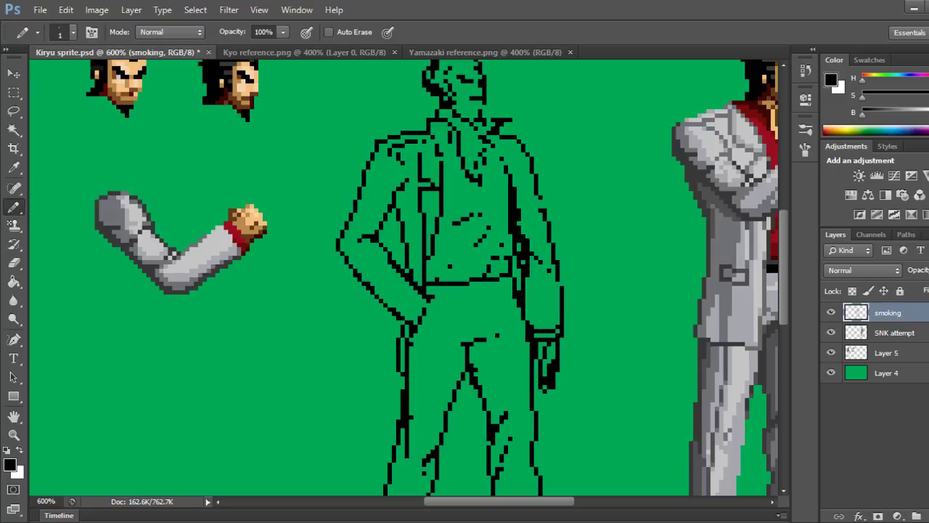
left_click_drag(402, 315, 419, 296)
left_click(411, 314)
left_click(411, 318)
Touch up the pixels around the bent arm's wrist below the new sleeve line and save the file.
key("e")
left_click(407, 323)
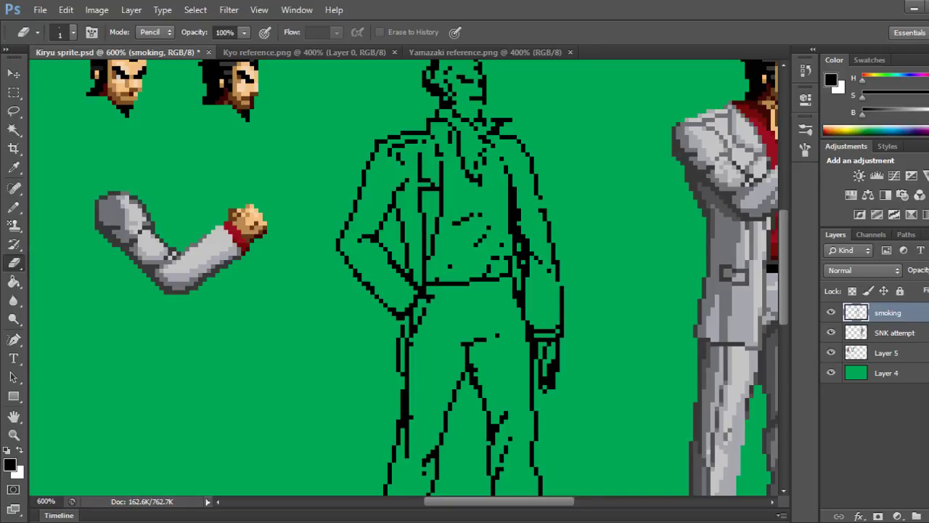
key("b")
left_click(406, 322)
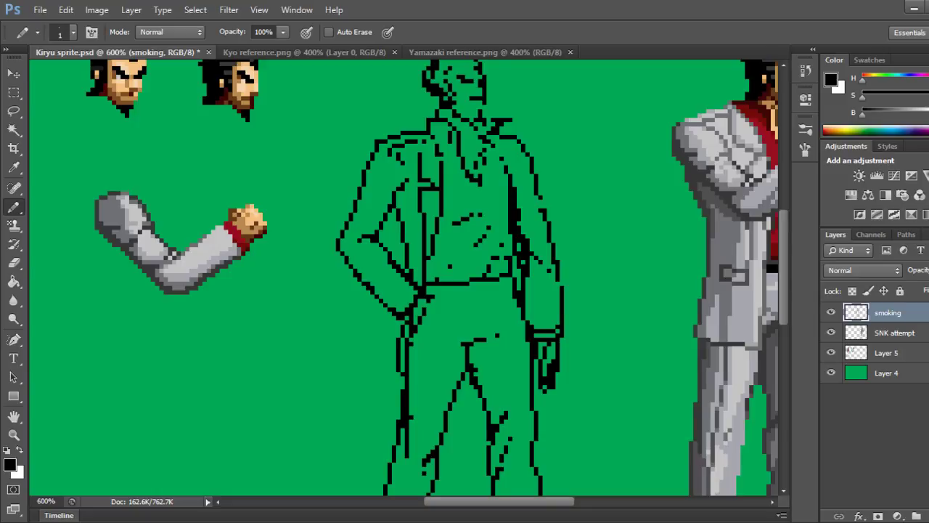
left_click(429, 305)
key("ctrl+s")
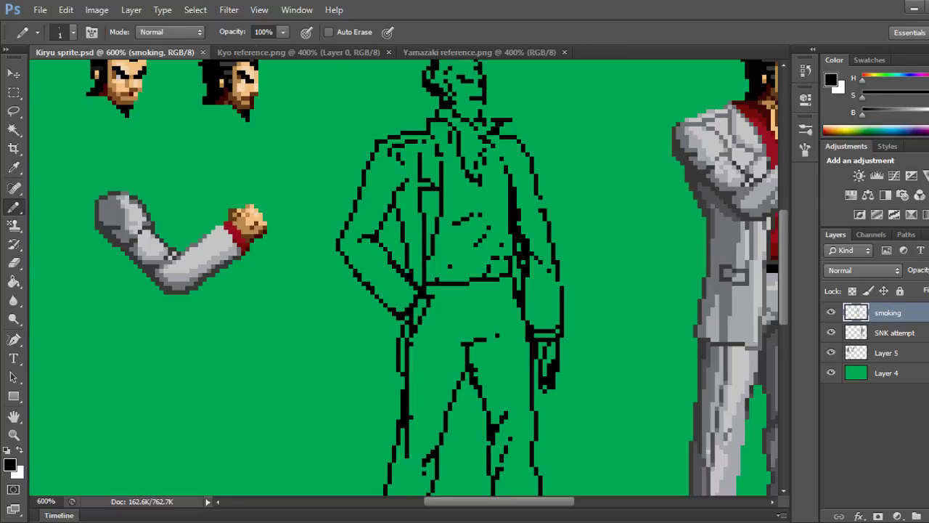
Bridge the gap in the trouser fold line running outward from the crotch.
left_click(490, 339)
left_click(494, 335)
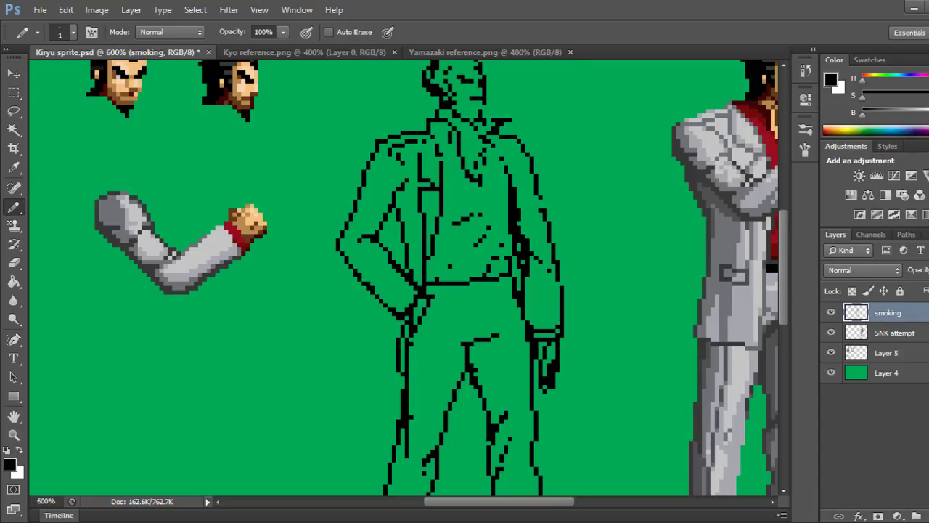
scroll(406, 275, "down", 3)
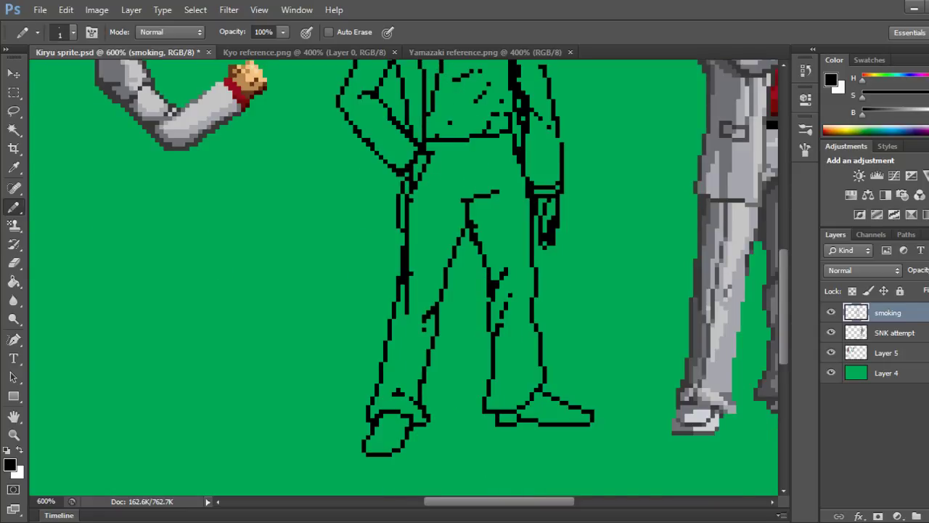
scroll(406, 276, "up", 1)
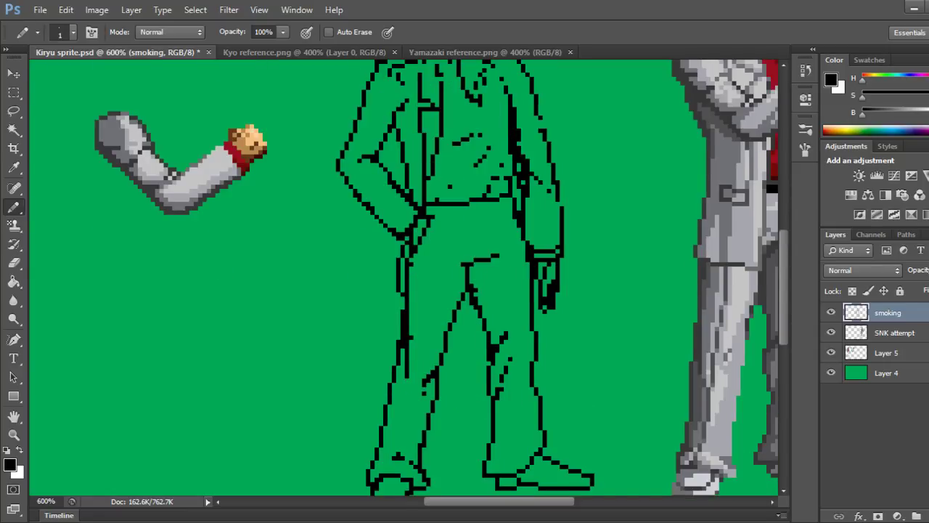
Taper the hanging hand's fingertips by erasing excess black pixels along the lower edge.
scroll(407, 276, "up", 1)
key("e")
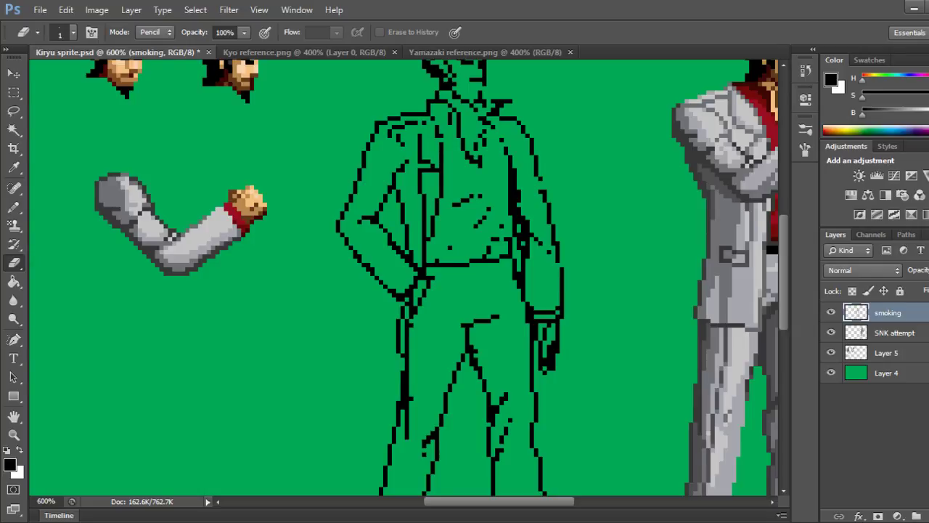
left_click(554, 369)
left_click(553, 364)
left_click_drag(540, 369, 544, 373)
left_click(549, 368)
left_click(549, 364)
left_click(540, 365)
key("ctrl+z")
Close the gap in the hanging sleeve's outer outline near the elbow, erase its doubled pixels, and save the file.
key("b")
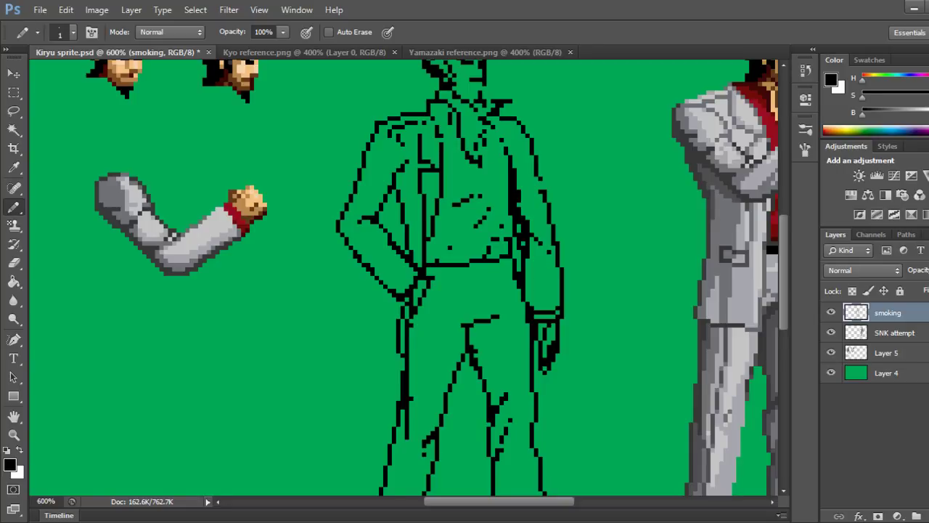
left_click(540, 183)
left_click(540, 187)
key("e")
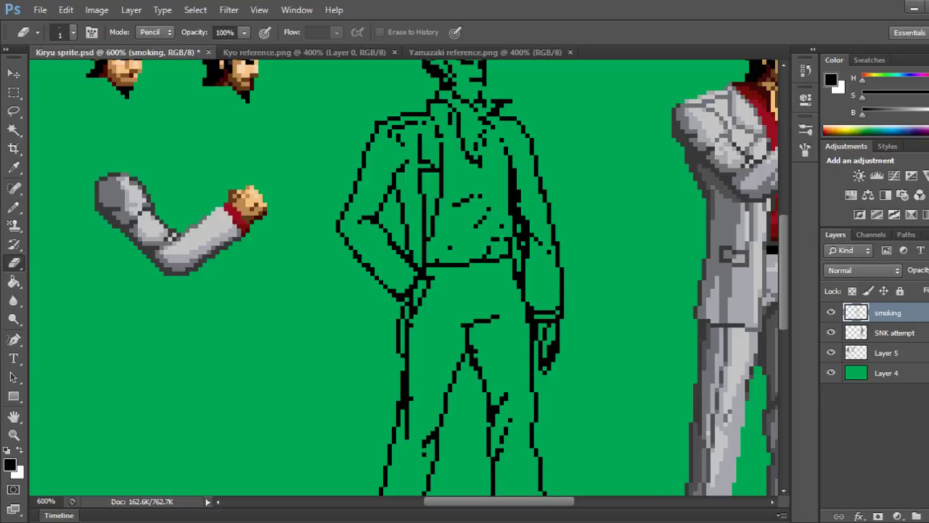
left_click(540, 192)
left_click(557, 244)
key("ctrl+s")
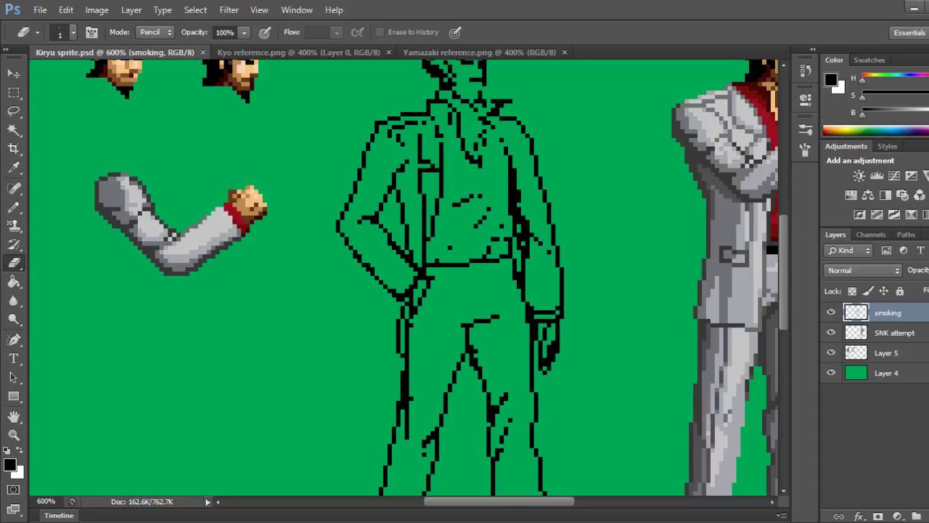
Round off the outer corner of the bent arm's shoulder with a diagonal pixel join.
scroll(436, 278, "up", 3)
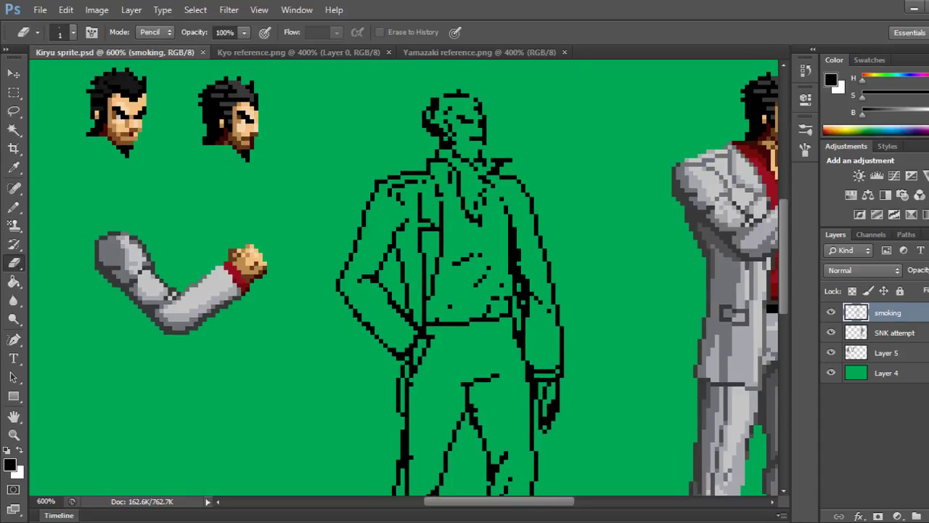
key("b")
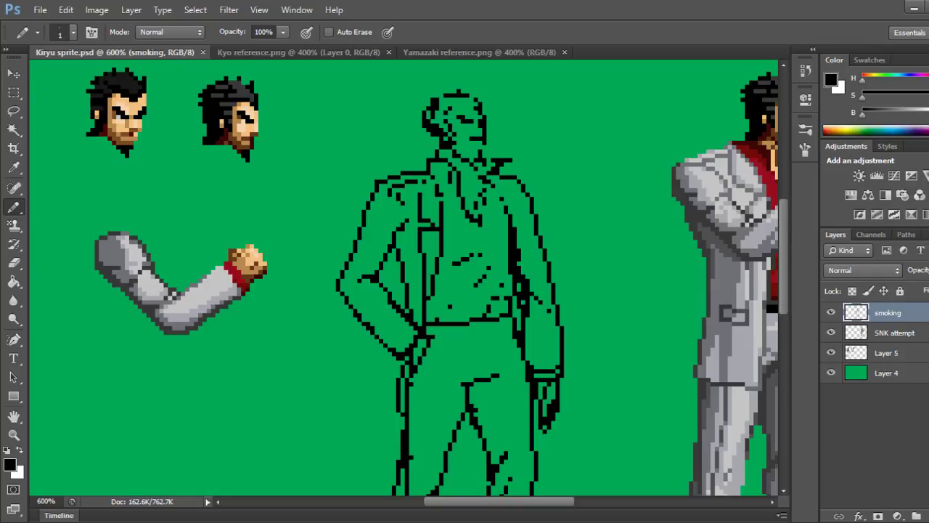
left_click(377, 177)
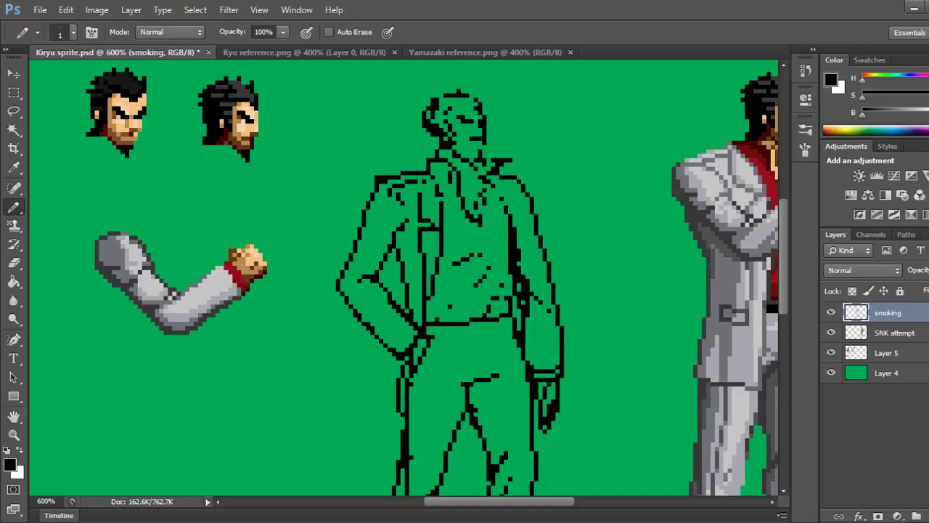
key("e")
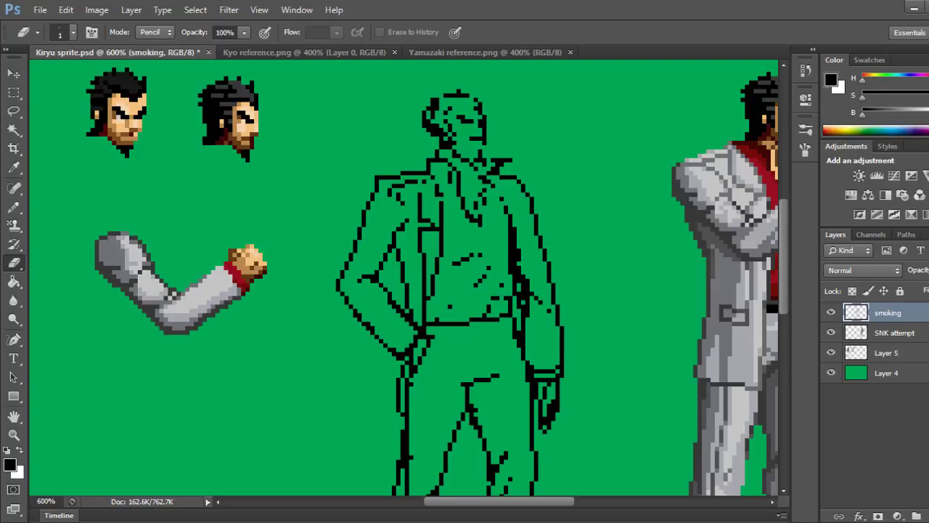
left_click(377, 177)
key("b")
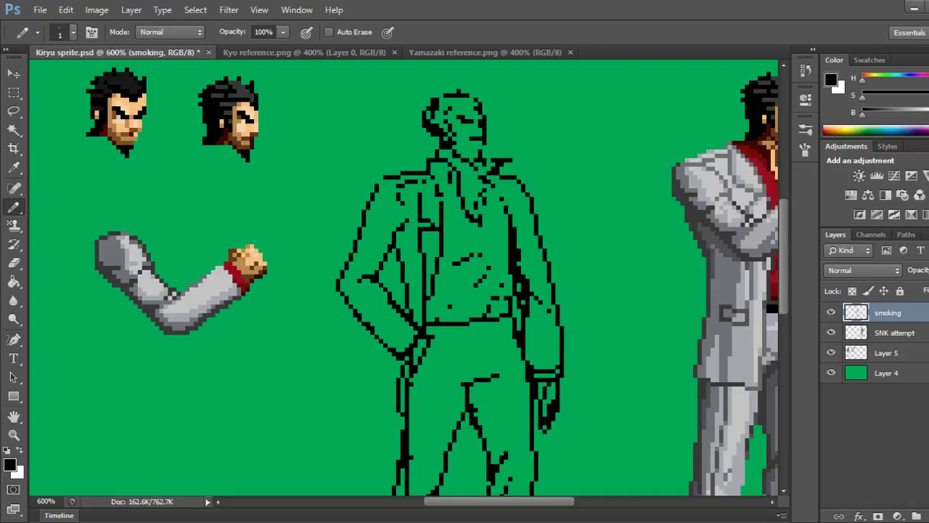
left_click_drag(377, 184, 381, 176)
Raise the shoulder line by one pixel near the collar and erase the old pixels beneath it.
left_click_drag(415, 170, 425, 168)
key("e")
left_click(424, 173)
left_click(420, 173)
left_click(415, 173)
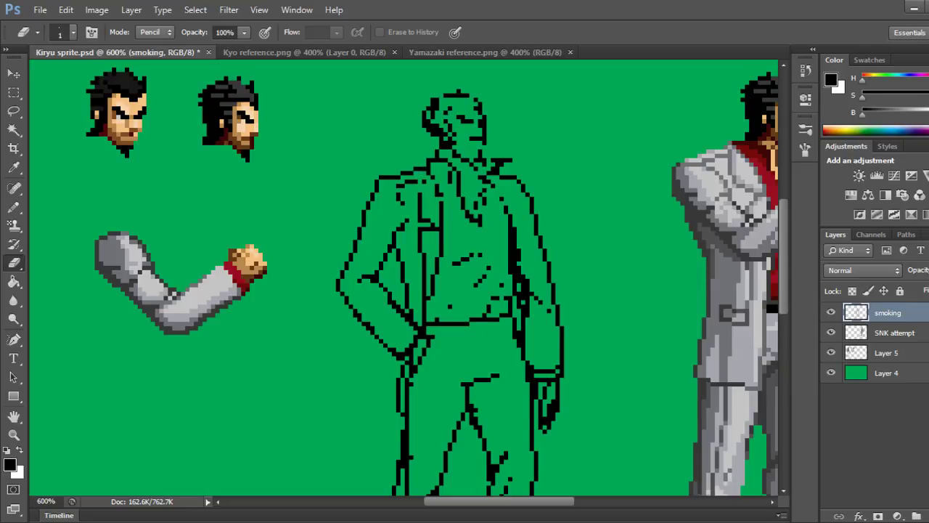
Connect the short sleeve fold to the bent arm's shoulder corner and erase the broken line under the shoulder.
key("b")
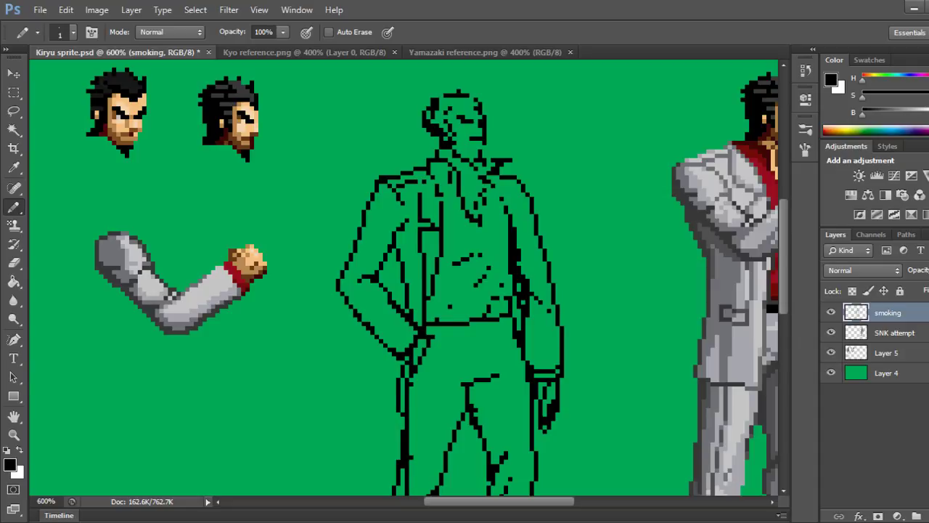
key("e")
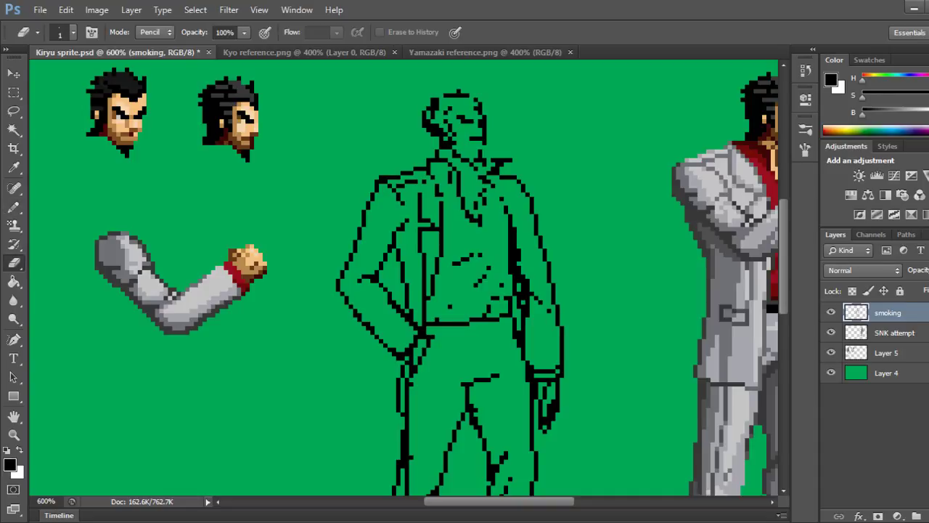
left_click(397, 185)
left_click(402, 186)
left_click(406, 182)
left_click(411, 182)
left_click(416, 181)
left_click_drag(415, 181, 424, 181)
Close the gaps in the lapel's curved edge on the bent-arm side and erase its doubled pixel.
key("b")
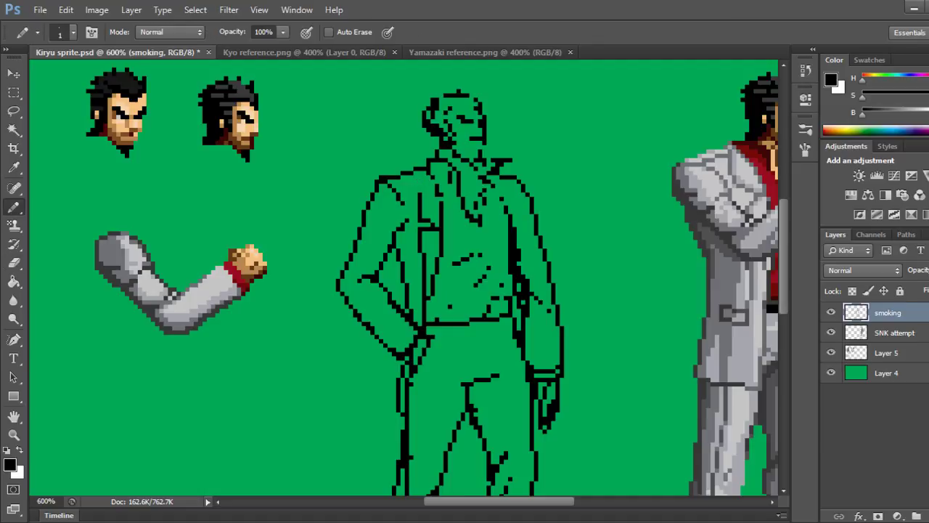
left_click(437, 181)
left_click(441, 199)
key("e")
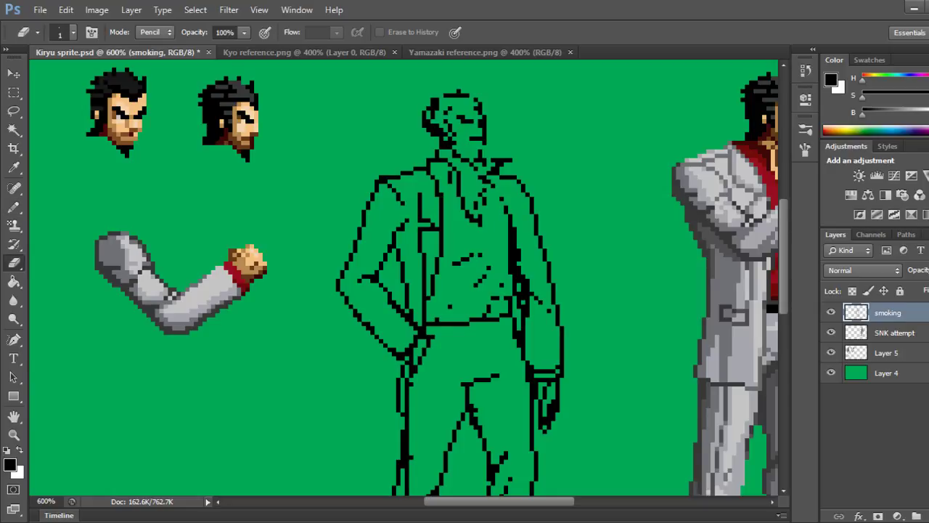
left_click(437, 195)
Close the gaps along the shirt opening's edge on the hanging-arm side, up to the raised collar.
scroll(403, 278, "right", 3)
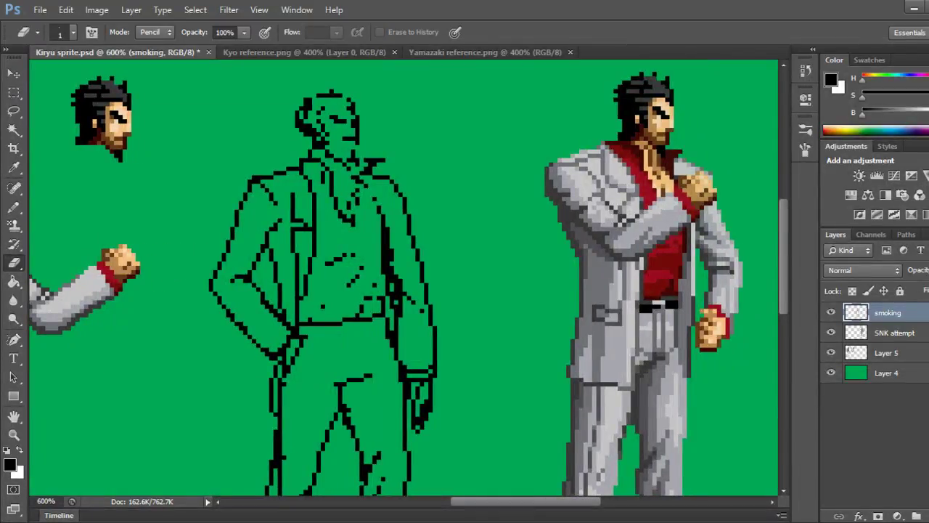
scroll(404, 283, "left", 4)
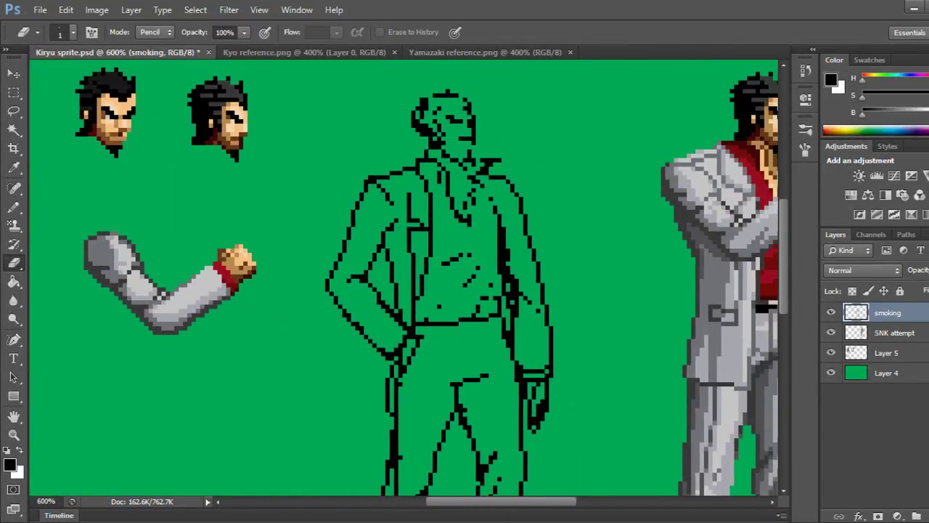
key("b")
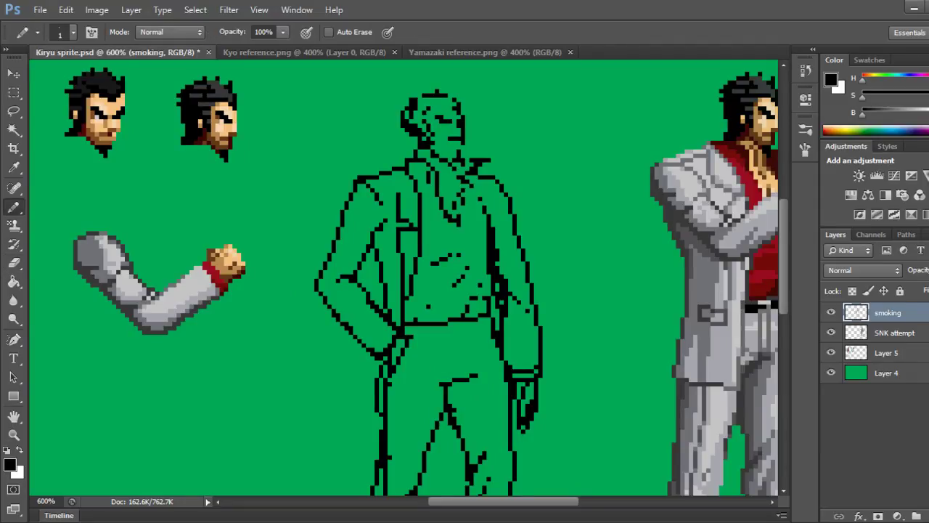
left_click(463, 212)
left_click(463, 208)
left_click(463, 195)
left_click(462, 187)
left_click(467, 159)
Erase the doubled upper line inside the shirt opening and join its near edge to the collar.
key("e")
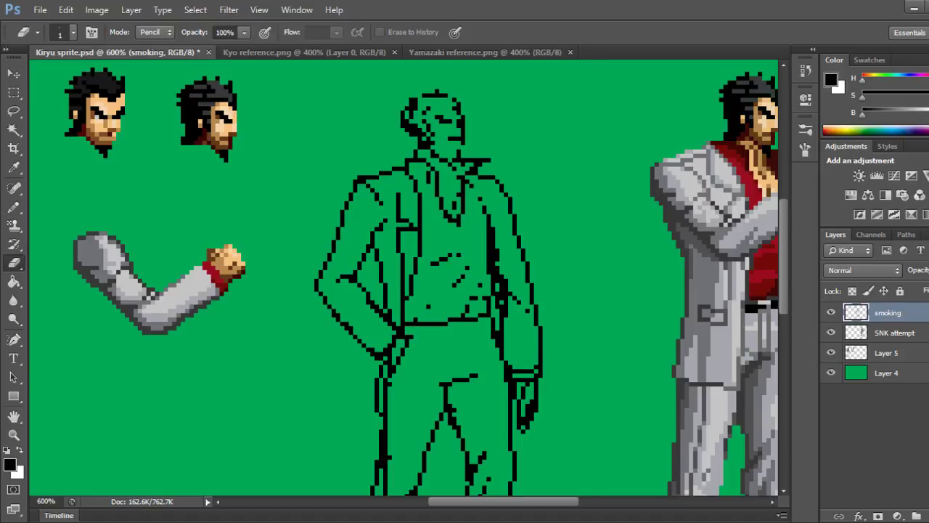
left_click_drag(429, 182, 428, 173)
key("b")
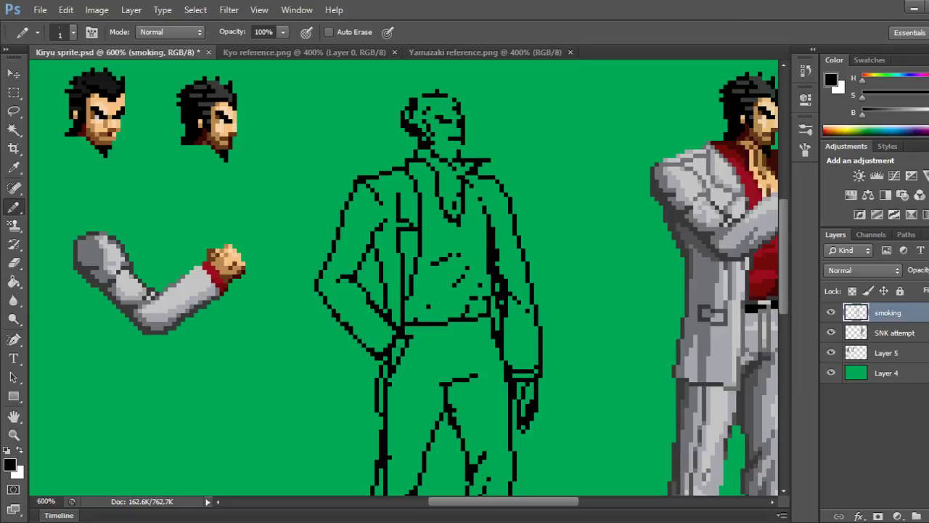
left_click(433, 173)
left_click(428, 172)
left_click(424, 172)
Extend the jacket's inner edge at the waist beside the hanging arm and erase the adjoining shirt fold pixels.
left_click_drag(485, 298, 484, 284)
left_click(485, 276)
left_click(484, 280)
key("e")
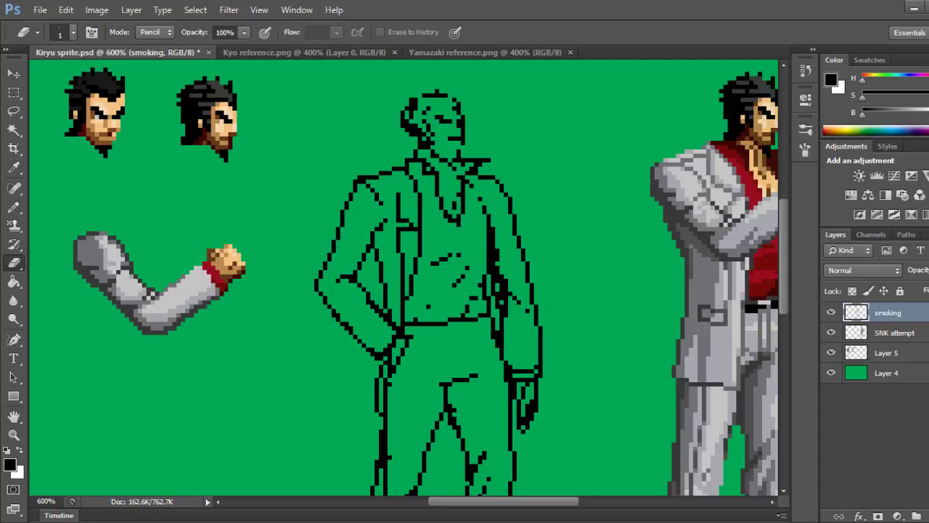
left_click(481, 285)
left_click(484, 297)
left_click(477, 297)
Add a diagonal shirt fold rising from the hem on the bent-arm side and touch up the hanging-arm side folds.
key("b")
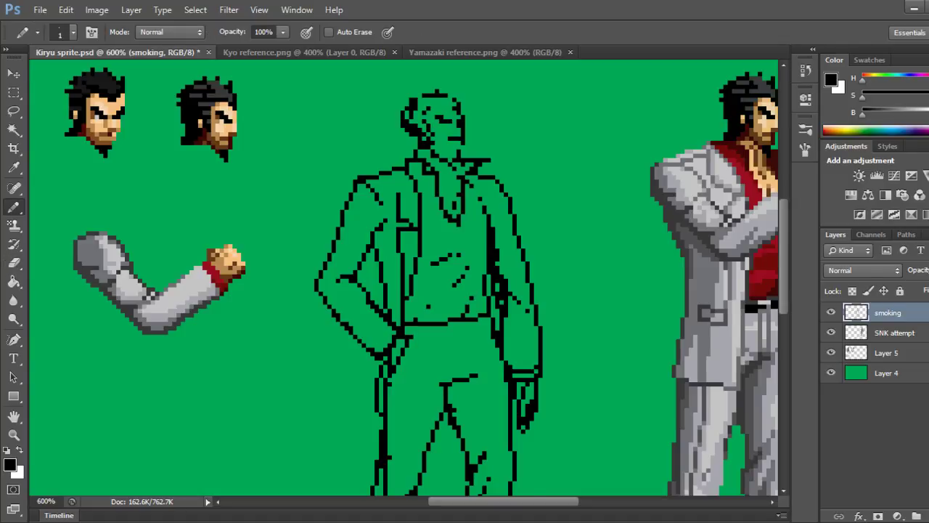
left_click(471, 302)
left_click(424, 311)
left_click(419, 315)
left_click(411, 319)
left_click(419, 320)
left_click(523, 311)
key("e")
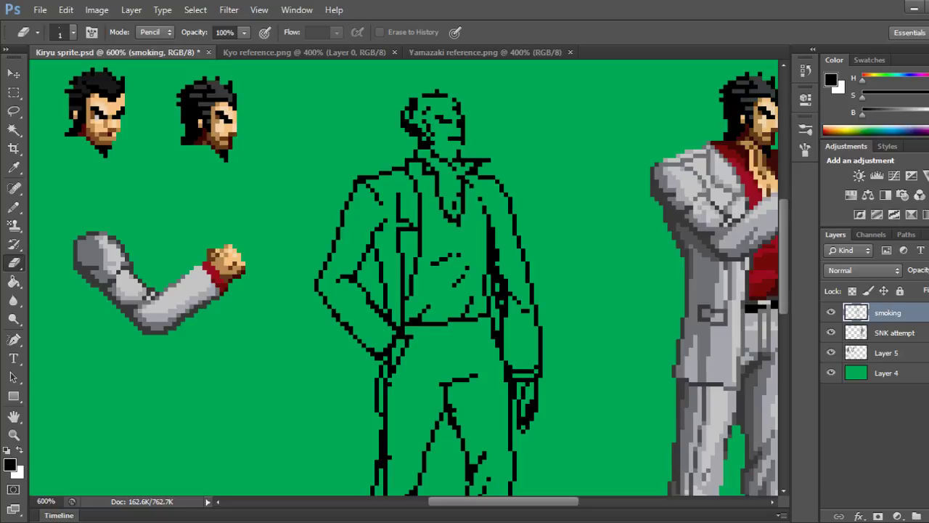
Draw a slanted lapel line down from the curved collar edge and erase the old vertical segment beside it.
key("b")
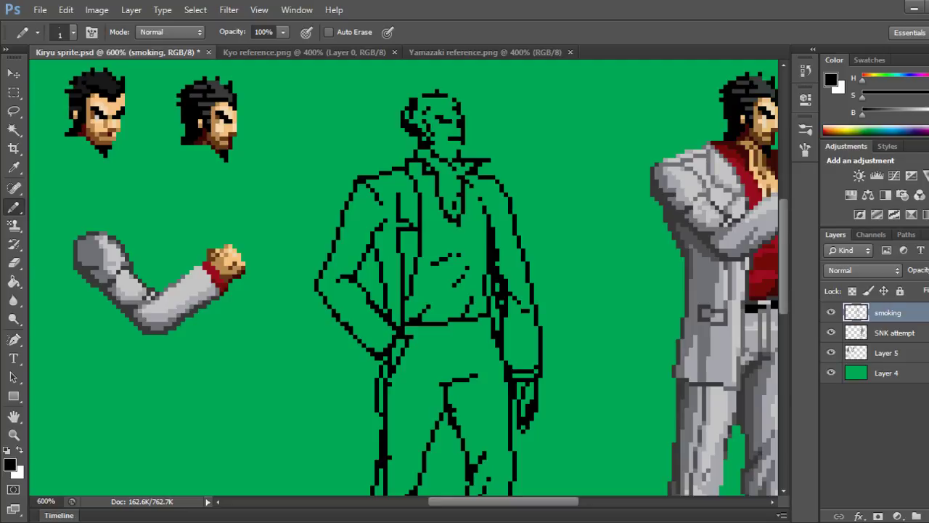
left_click(410, 182)
left_click(410, 186)
left_click(406, 190)
left_click(402, 195)
key("e")
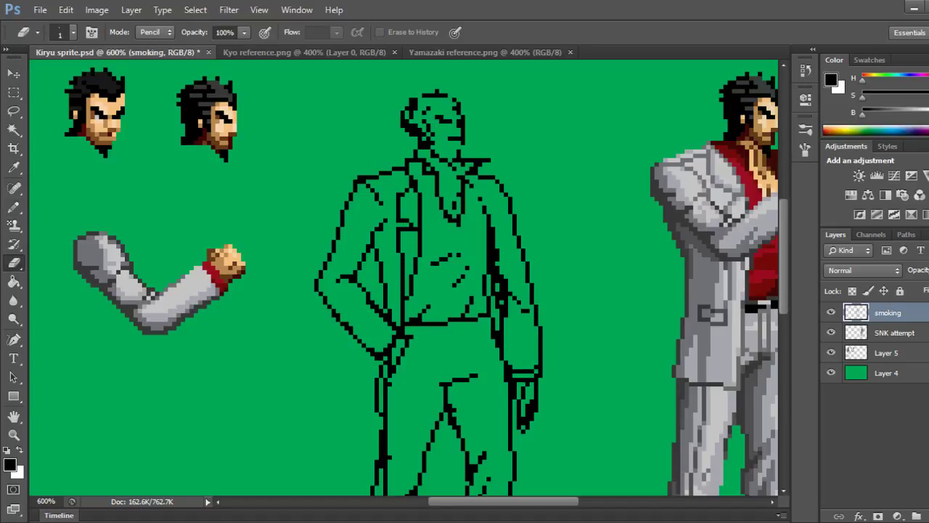
left_click(398, 221)
left_click(398, 194)
left_click(398, 199)
left_click(398, 203)
left_click(398, 208)
Try a different slant for the lapel line above the notch and erase its excess pixels.
key("b")
left_click(406, 194)
left_click(406, 199)
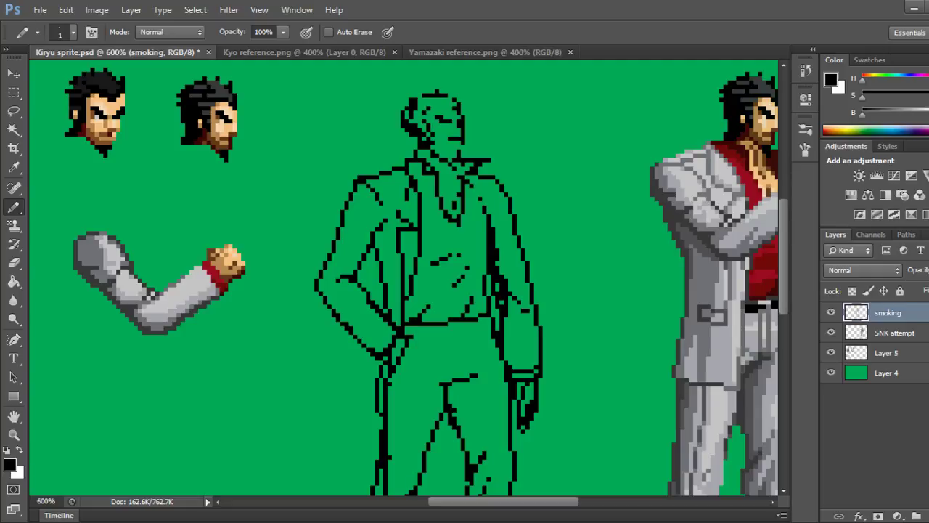
left_click(402, 208)
left_click(415, 225)
key("e")
left_click_drag(402, 204, 406, 190)
Redraw the lapel line from the notch up toward the collar and erase the leftover pixels around its upper end.
key("b")
left_click(398, 221)
left_click(398, 207)
left_click_drag(403, 204, 402, 194)
left_click(406, 190)
left_click(406, 185)
left_click(406, 182)
key("e")
left_click(402, 208)
left_click(411, 186)
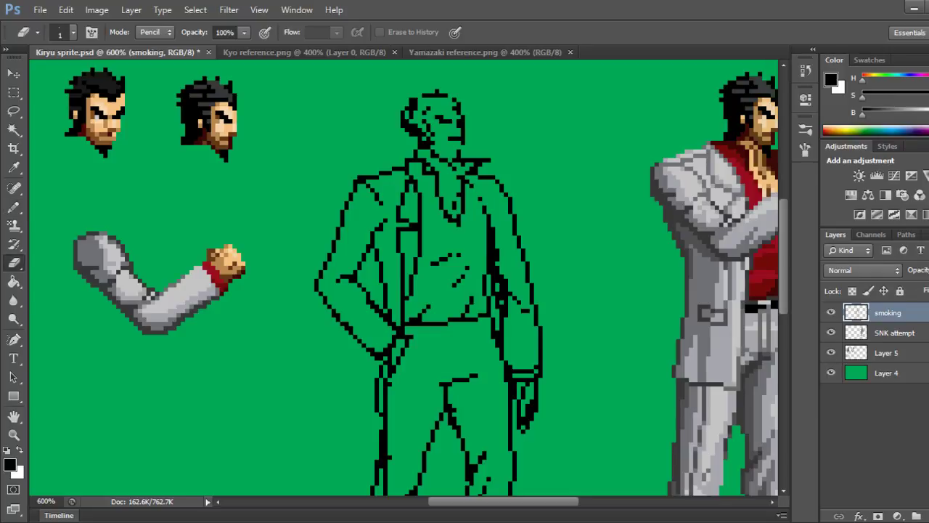
left_click(411, 182)
left_click(407, 182)
Straighten the lapel line up to the shoulder line, erase the old slanted pixels, and save the file.
key("b")
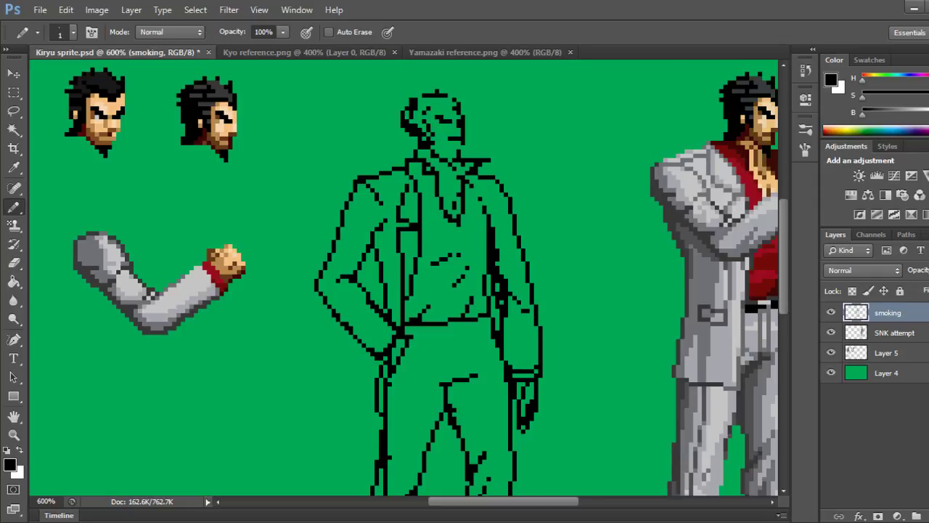
left_click(407, 182)
left_click(402, 177)
left_click_drag(403, 191, 402, 181)
left_click(403, 173)
key("e")
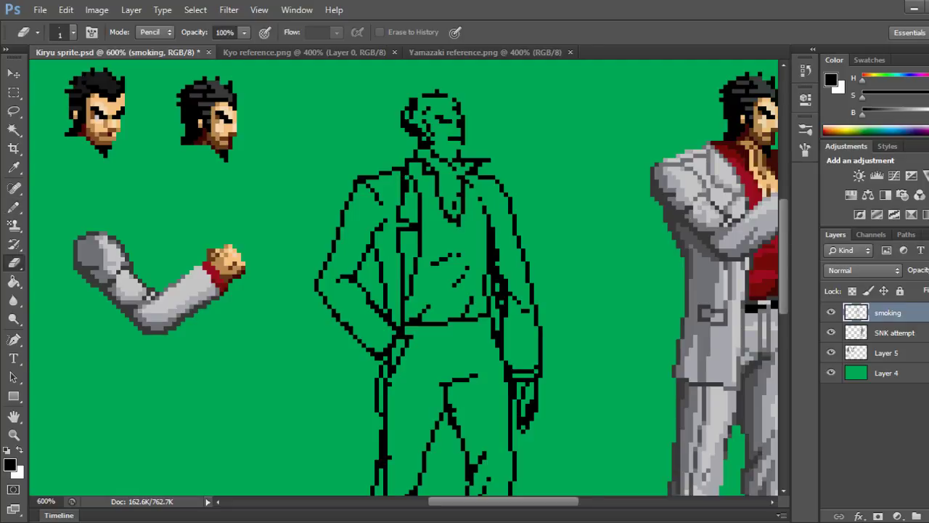
left_click_drag(406, 191, 405, 185)
left_click(407, 181)
key("b")
key("ctrl+s")
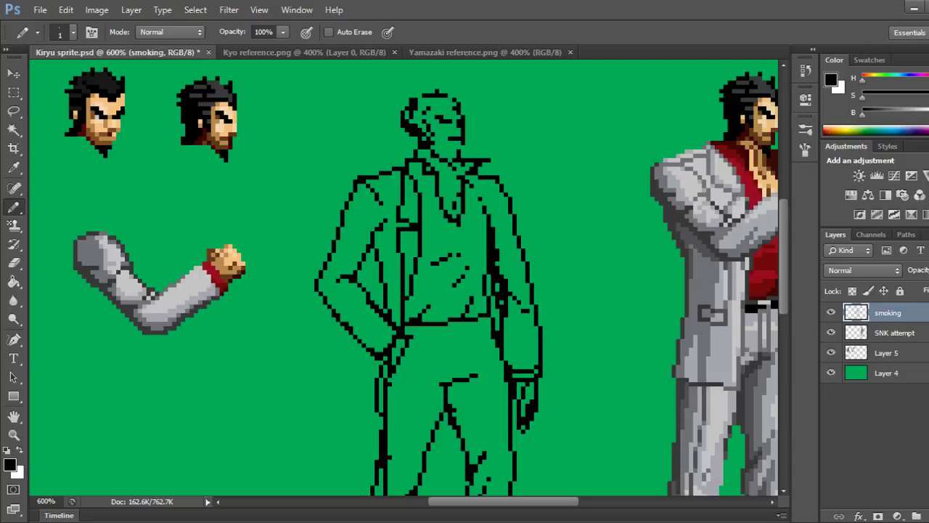
Close the gap in the upper part of the jacket's inner edge on the hanging-arm side.
left_click(476, 190)
left_click(481, 194)
left_click(485, 203)
Thin the heavy black area between the jacket's inner edge and the hanging sleeve by erasing excess pixels.
key("e")
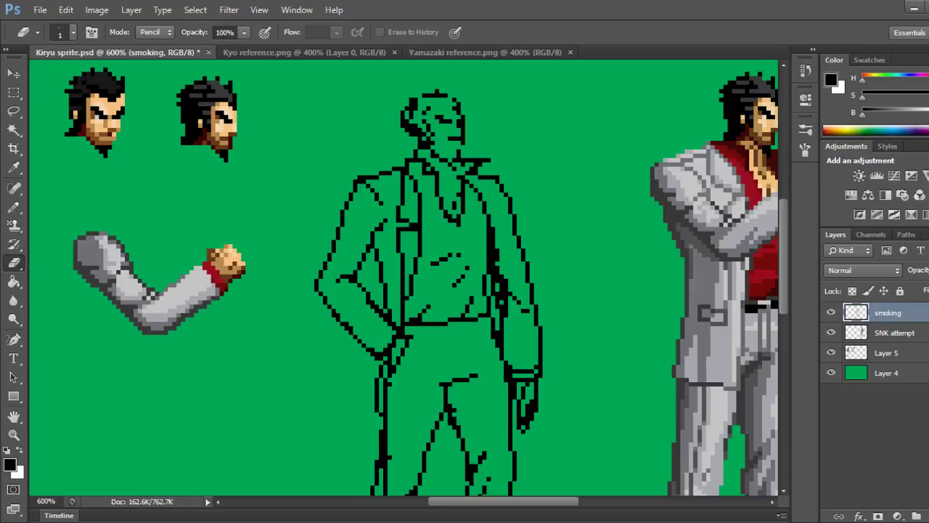
left_click(502, 297)
left_click_drag(502, 294, 498, 293)
key("ctrl+z")
left_click(498, 293)
left_click(502, 276)
left_click_drag(498, 251, 498, 257)
Redraw the lower stretch of the jacket's inner edge along the shirt and save the file.
key("b")
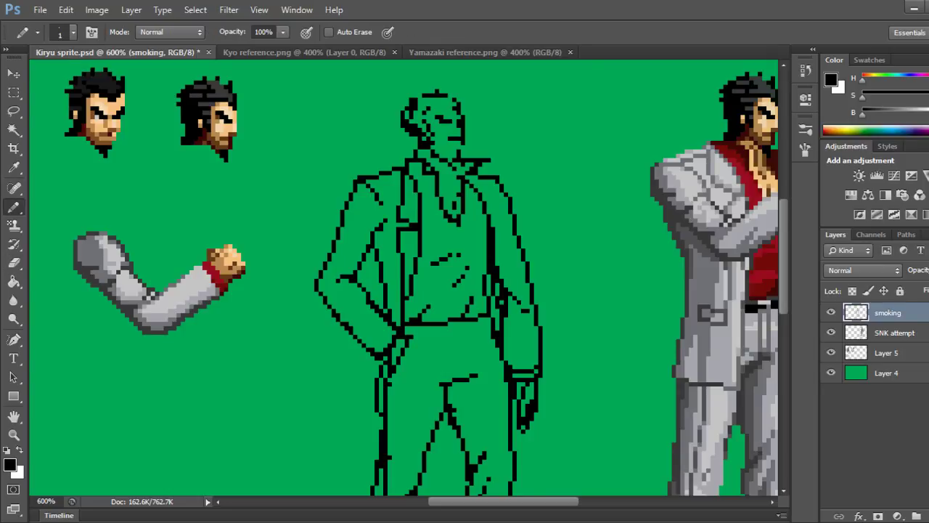
left_click_drag(485, 215, 485, 274)
key("ctrl+z")
left_click_drag(485, 244, 485, 273)
key("ctrl+s")
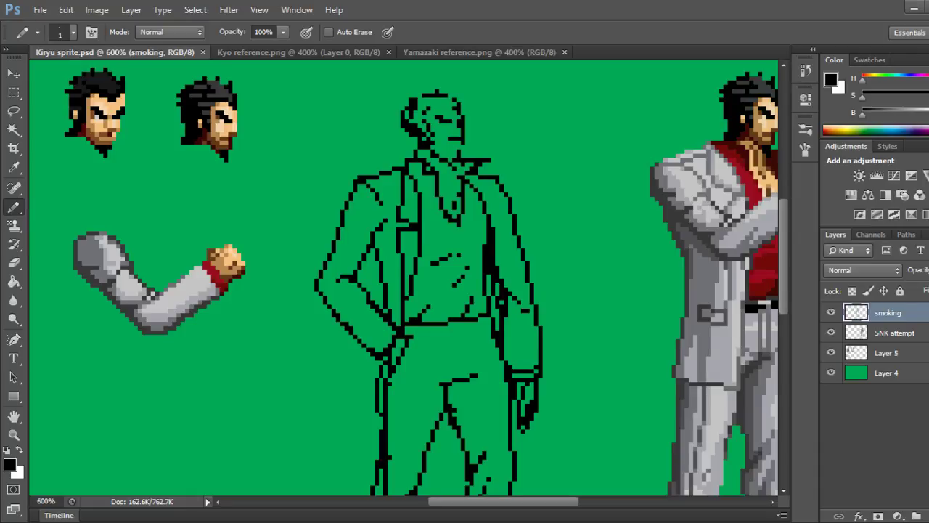
Rework the diagonal neckline beside the raised collar and erase its doubled pixels.
key("e")
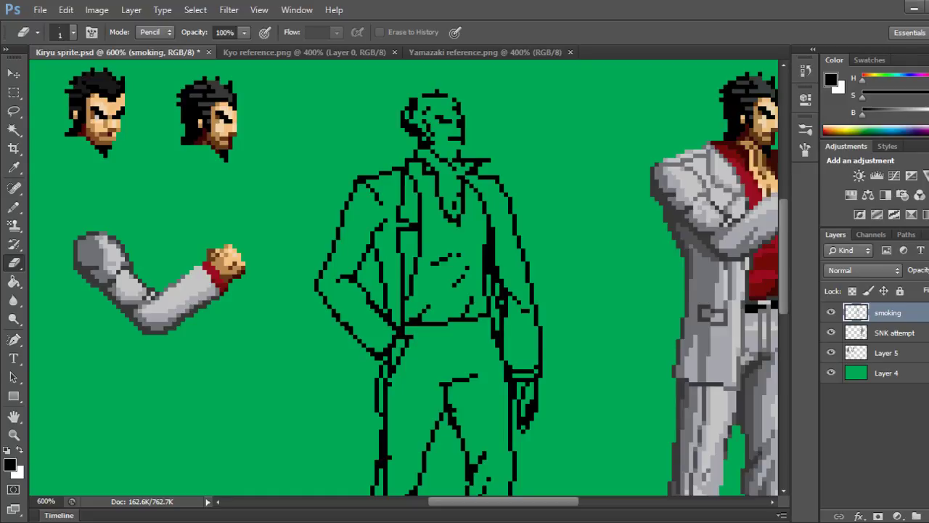
left_click(454, 169)
key("b")
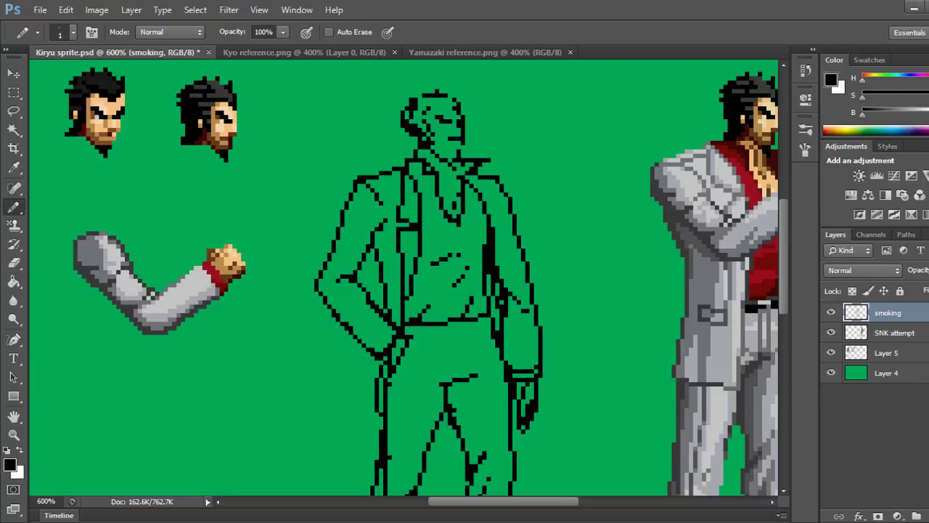
left_click(454, 164)
left_click(459, 169)
left_click(459, 172)
key("e")
left_click(459, 177)
left_click(454, 169)
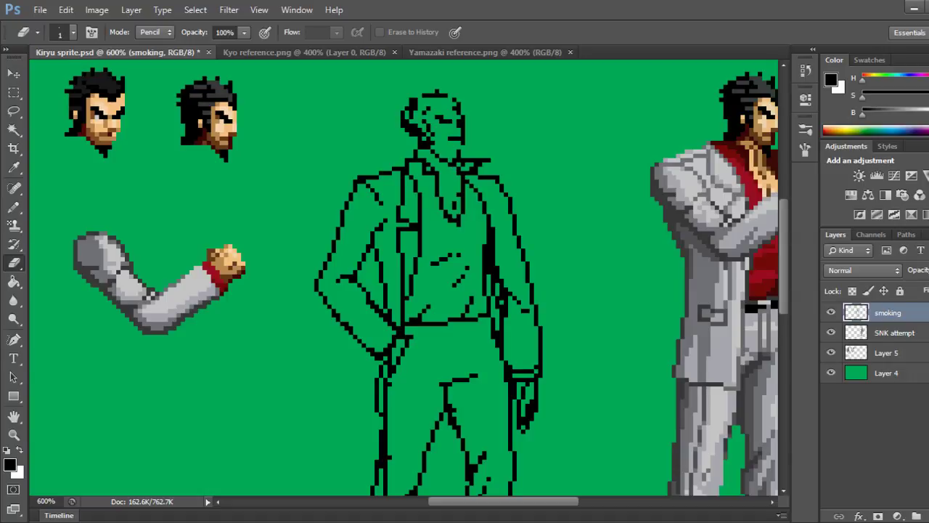
left_click(459, 173)
Replace the old pixels under the chin with a flat jawline one pixel higher, joined to the face's front edge.
left_click(445, 160)
left_click(442, 160)
key("b")
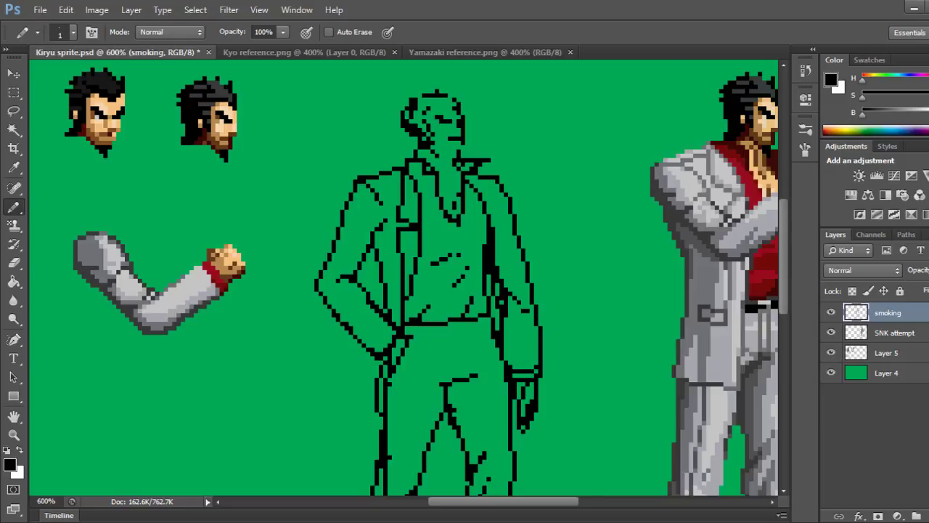
left_click(441, 155)
left_click(445, 155)
left_click(450, 155)
left_click(455, 156)
left_click(463, 147)
Raise the rear part of the jawline by a pixel and erase the old pixels below it.
key("e")
left_click(437, 156)
left_click(433, 151)
left_click(441, 155)
key("b")
left_click(433, 147)
left_click(437, 151)
left_click(442, 151)
Thin the nape line behind the jaw to a single pixel and close its gap.
key("e")
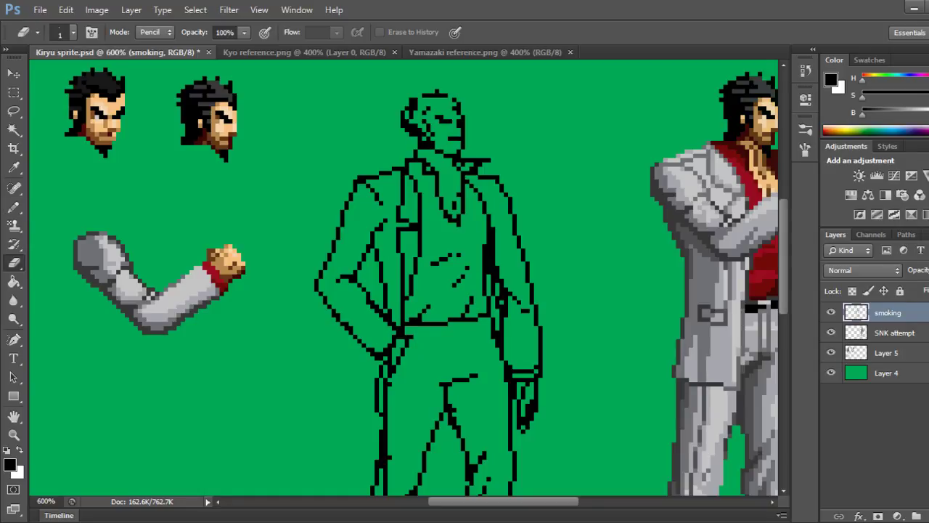
left_click(416, 151)
left_click(424, 146)
key("b")
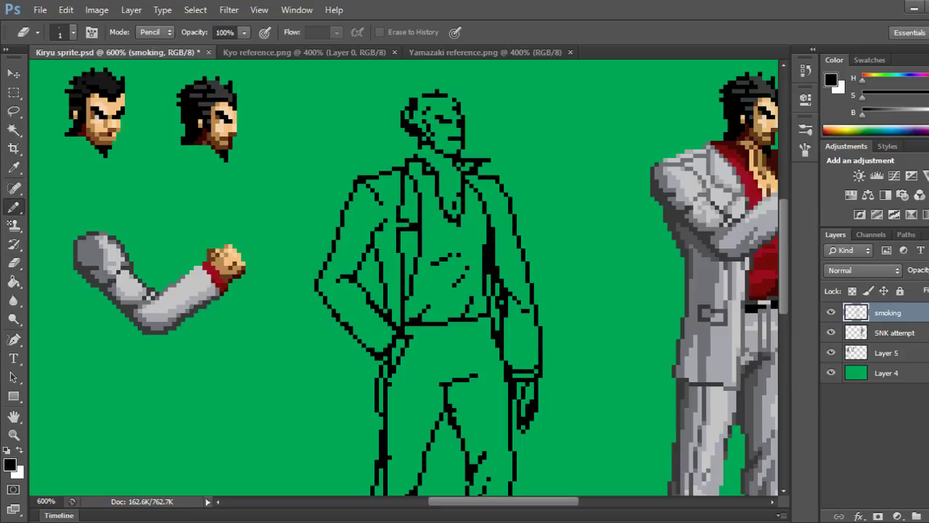
left_click(419, 151)
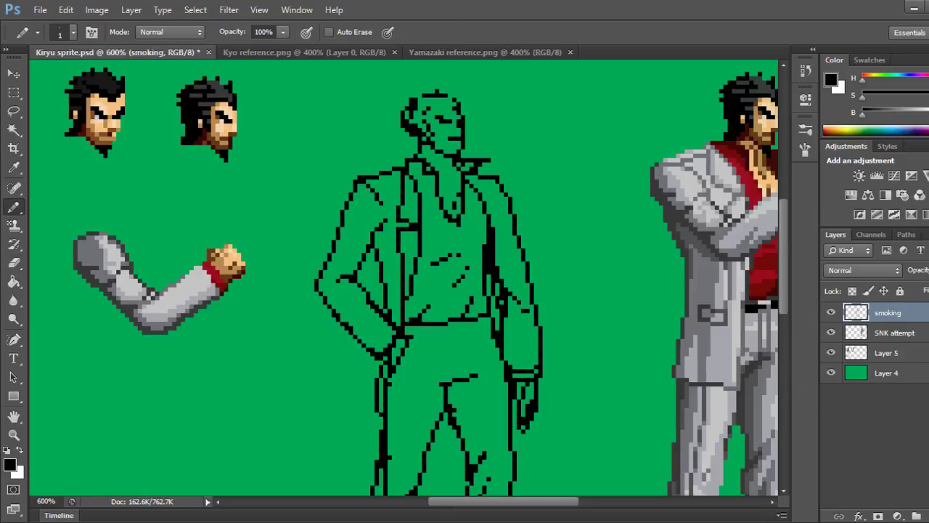
Erase the bulging hair pixels behind the head on the line-art figure and save the file.
key("ctrl+s")
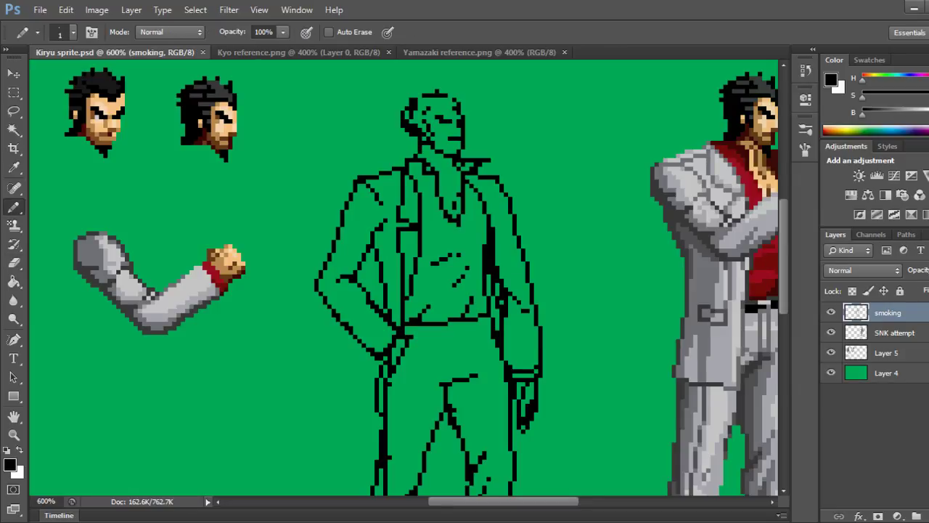
key("e")
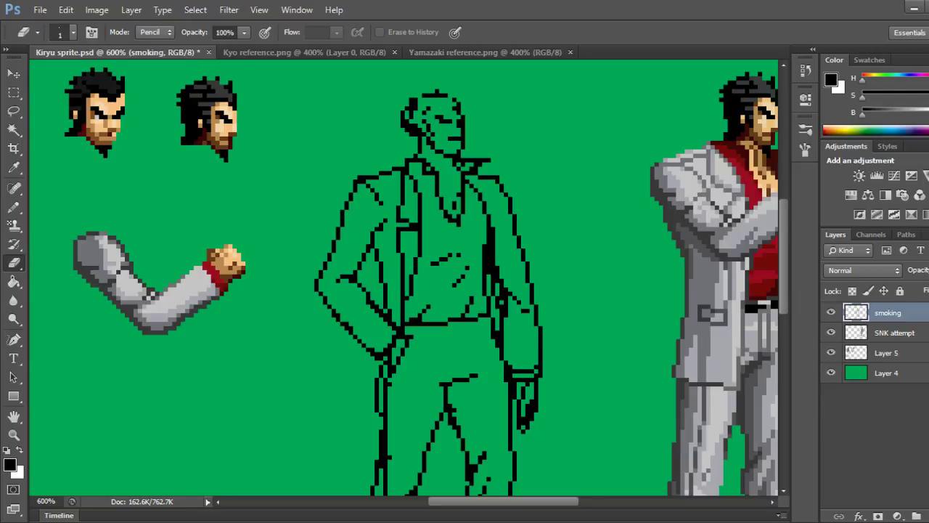
left_click_drag(405, 106, 404, 131)
key("ctrl+s")
Draw a straight black hairline across the forehead and add single pixels along the sideburn beside the ear.
key("b")
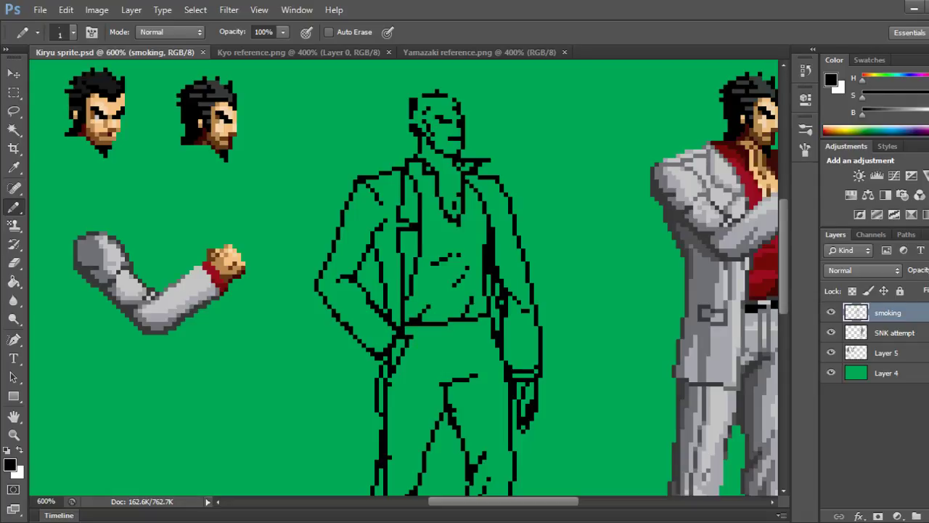
left_click_drag(451, 109, 432, 109)
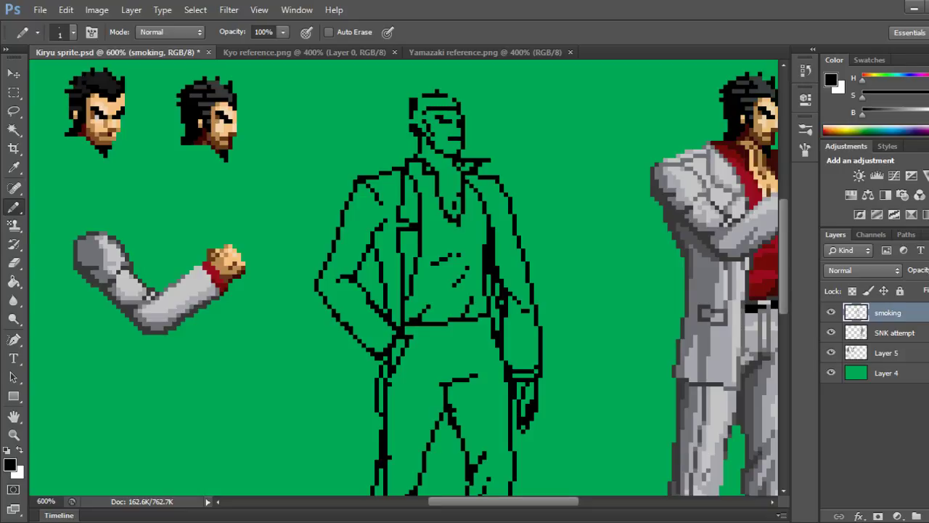
left_click(424, 118)
left_click(428, 133)
Try extra pixels around the brow and the face's front edge, undo the last ones, and save the file.
scroll(404, 278, "right", 3)
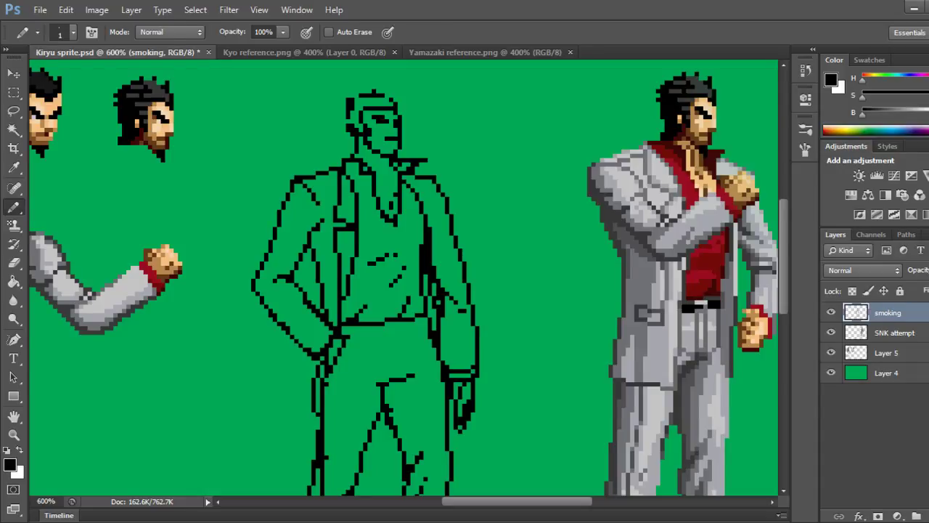
left_click(374, 113)
left_click(399, 113)
left_click(404, 118)
left_click(399, 109)
key("ctrl+z")
key("ctrl+alt+z")
key("ctrl+s")
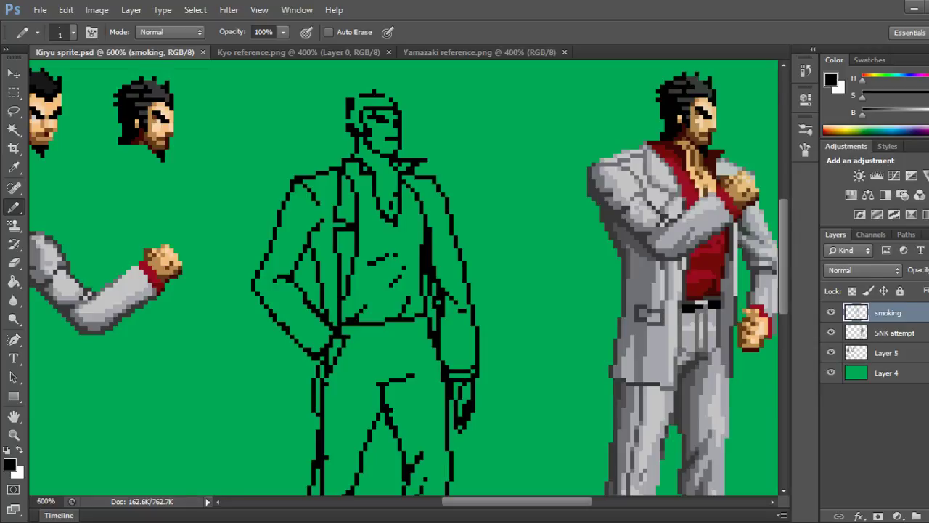
Erase the doubled pixels beneath the raised front collar, add one joining pixel on the neckline below, and save.
key("e")
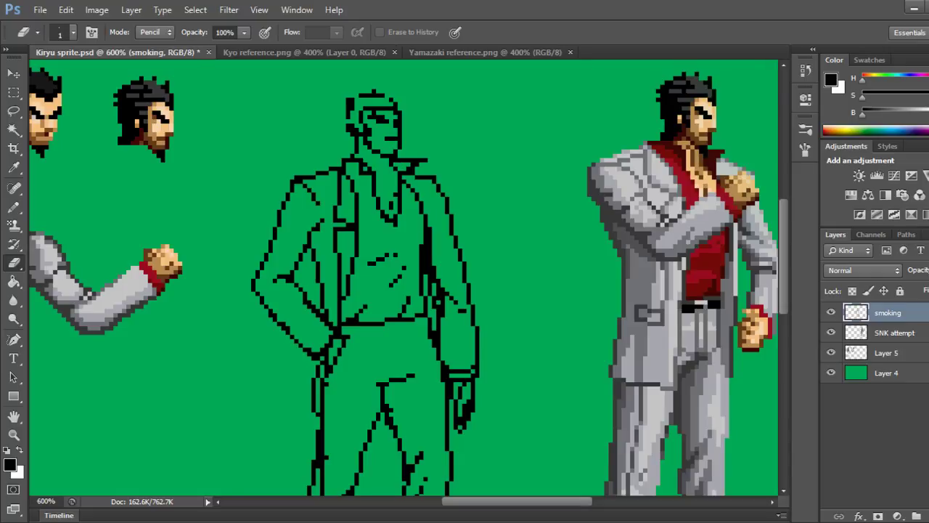
left_click(407, 168)
left_click(412, 169)
left_click(404, 172)
key("b")
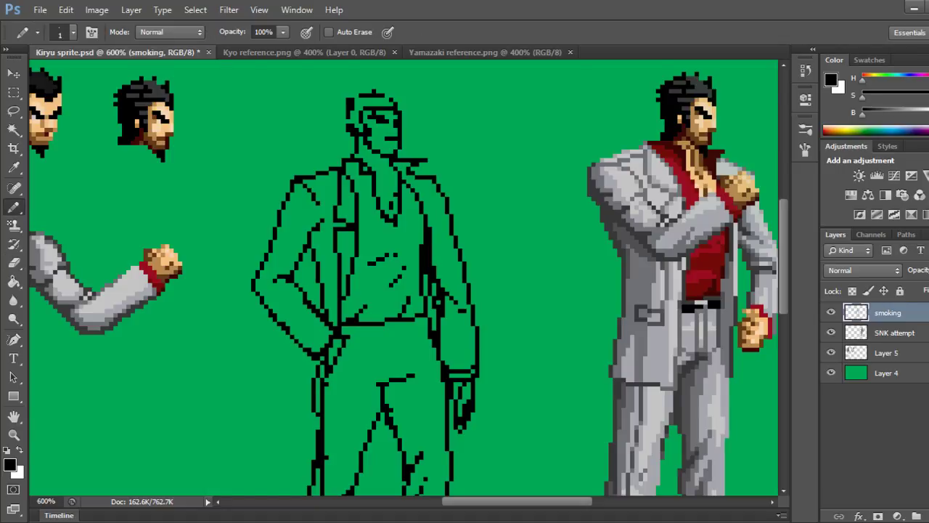
left_click(404, 177)
key("ctrl+s")
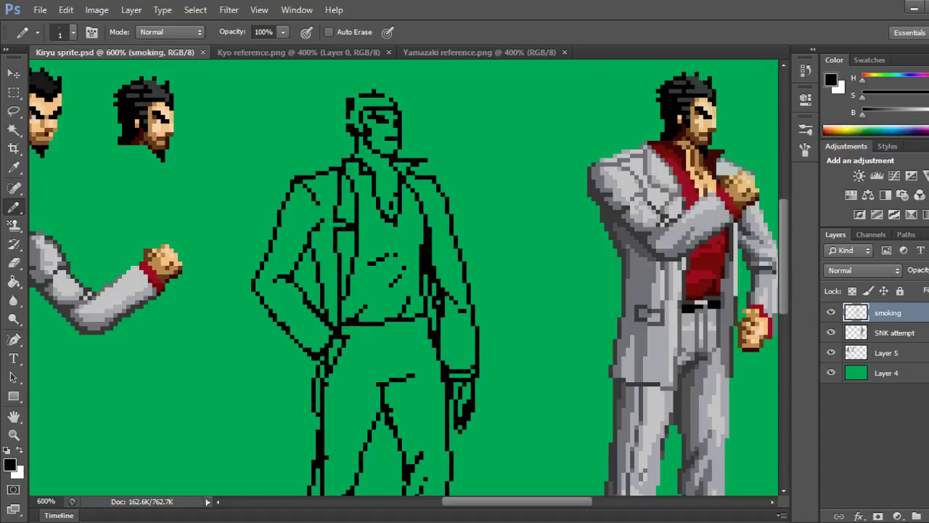
Erase the rear edge of the shirt's V neckline and redraw it one pixel at a time, slightly further forward.
key("e")
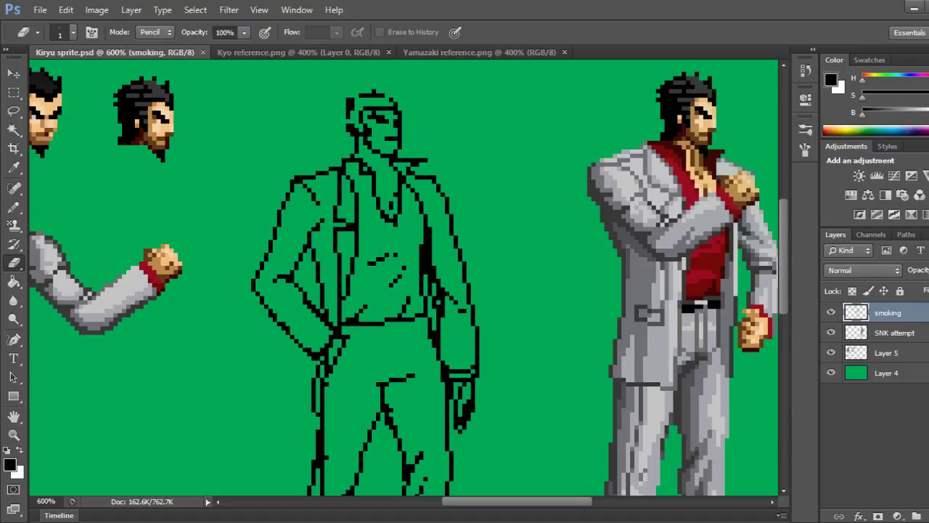
left_click_drag(376, 193, 385, 214)
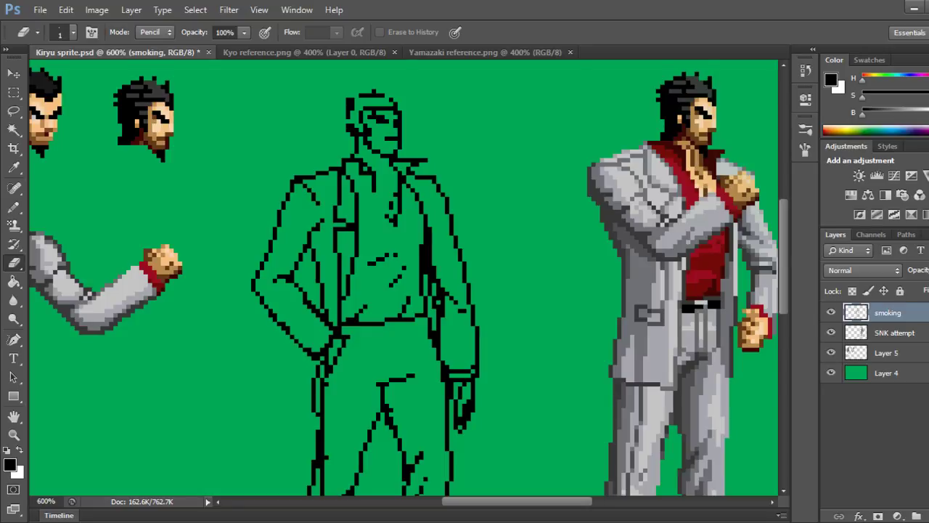
scroll(403, 277, "left", 3)
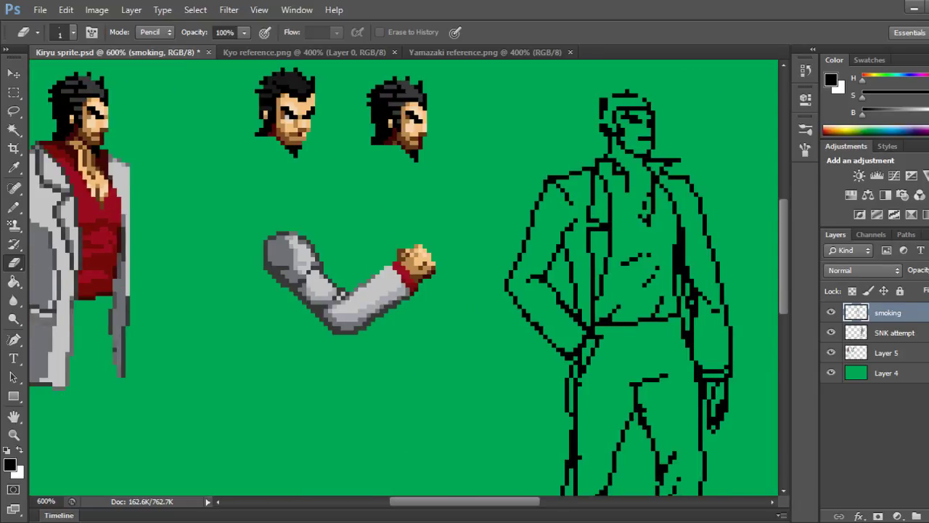
key("b")
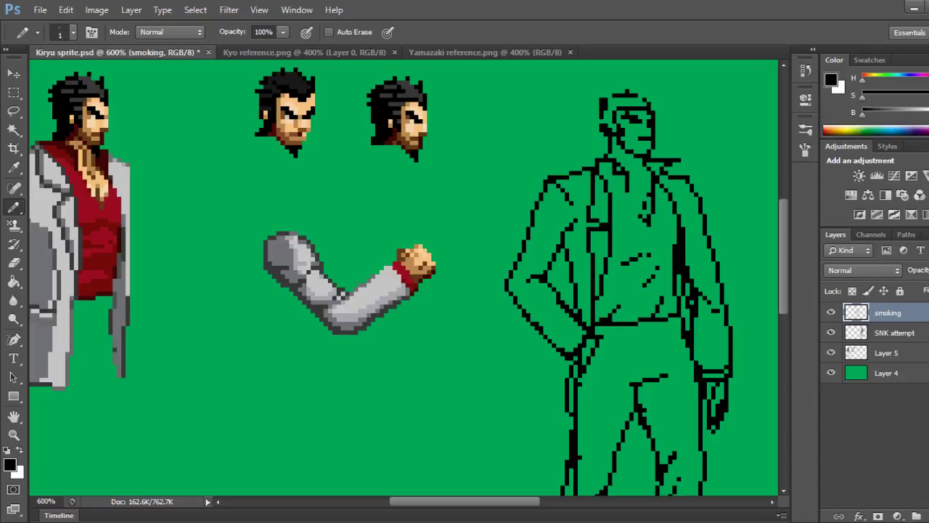
left_click(632, 186)
left_click(631, 190)
left_click(632, 195)
left_click(632, 199)
left_click(631, 203)
left_click(636, 204)
left_click(635, 208)
left_click(636, 212)
Erase the doubled pixels on the V neckline's rear edge together with its old tip and front edge.
key("e")
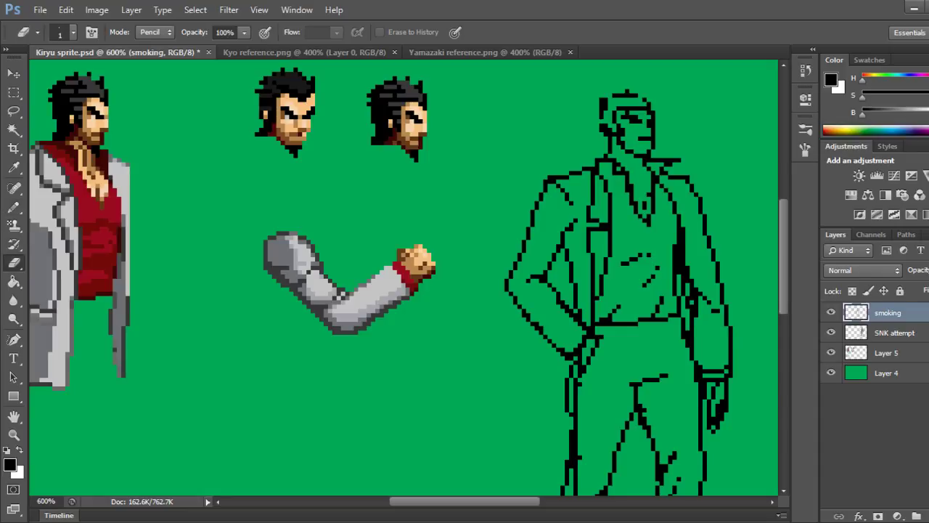
left_click(627, 190)
left_click(631, 187)
left_click(645, 221)
left_click(649, 220)
left_click(649, 225)
left_click(649, 217)
left_click(649, 194)
left_click_drag(653, 212, 653, 195)
key("b")
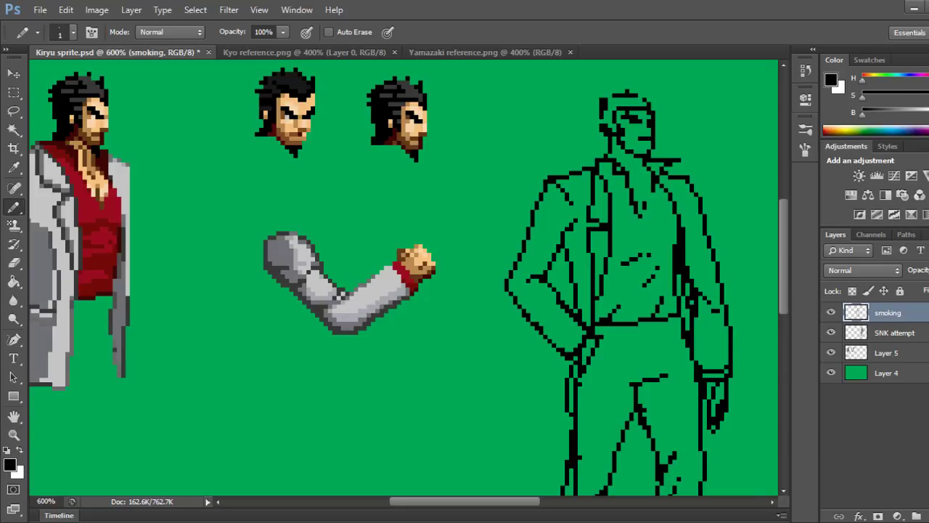
key("e")
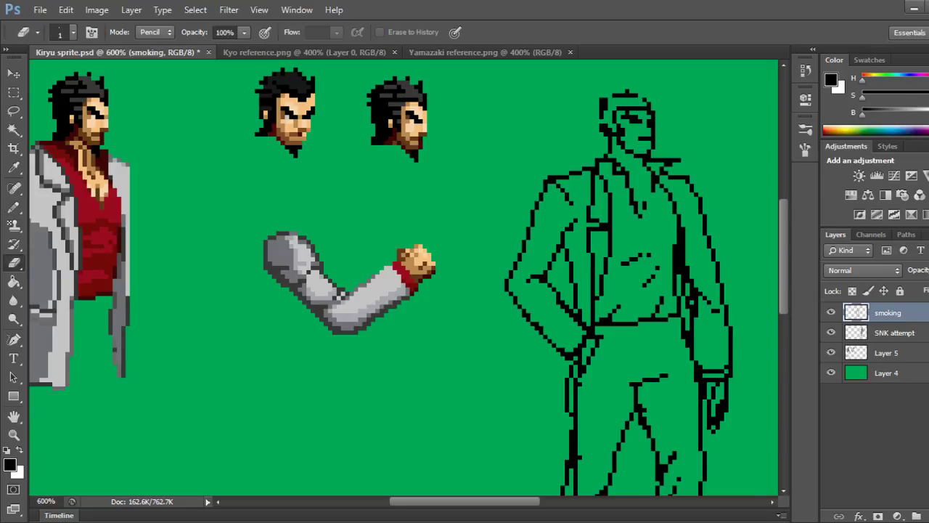
left_click(653, 190)
key("b")
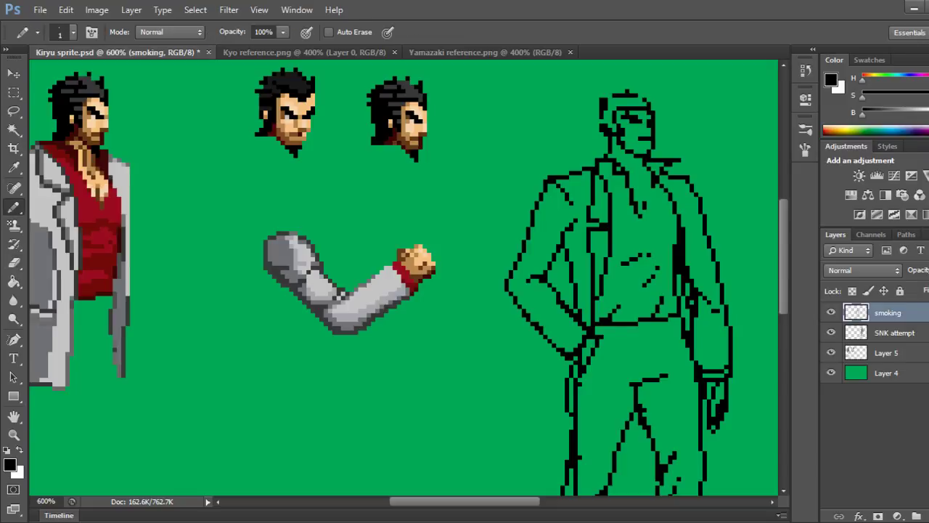
Redraw the V neckline's front edge one pixel further forward and join both sides at a new tip.
left_click_drag(658, 190, 658, 199)
left_click_drag(657, 202, 658, 209)
left_click(653, 212)
left_click(653, 216)
left_click(644, 221)
left_click(653, 221)
left_click(654, 225)
left_click(649, 221)
left_click(649, 225)
Erase the surplus pixels around the neckline's tip, fill in its point again, and save the file.
key("e")
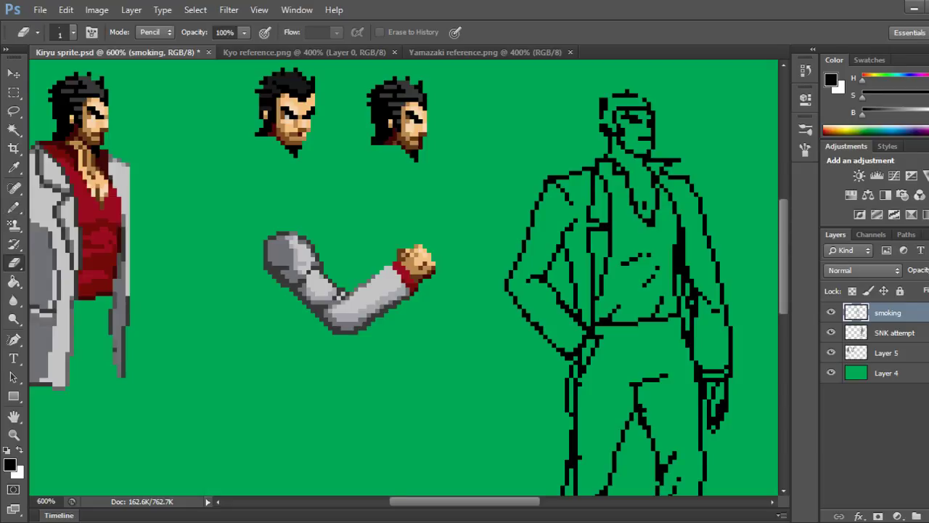
left_click(653, 225)
left_click(649, 220)
left_click(635, 203)
key("b")
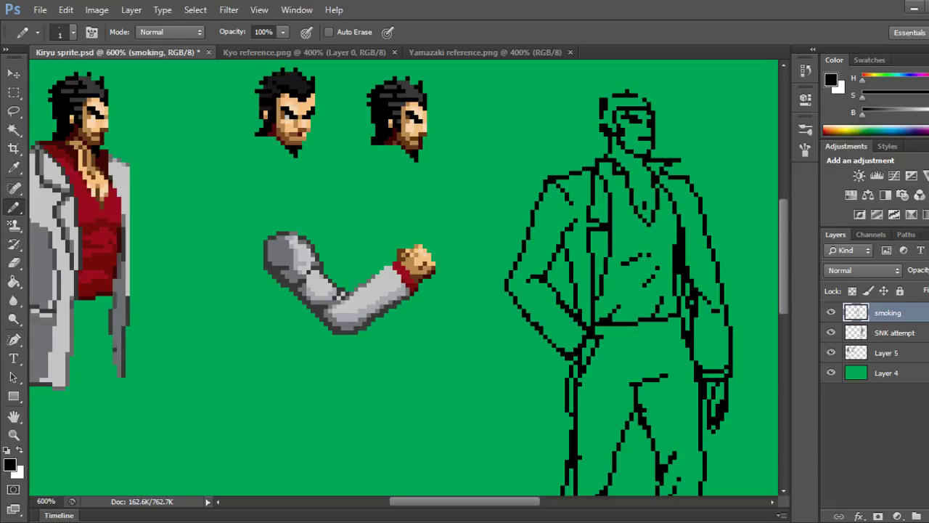
left_click(645, 212)
left_click(649, 216)
left_click(649, 221)
key("ctrl+s")
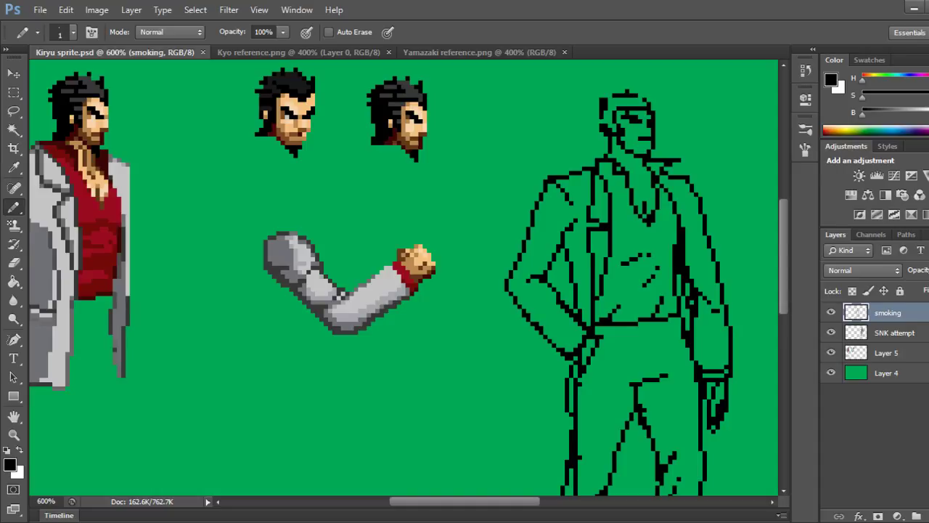
scroll(403, 280, "left", 1)
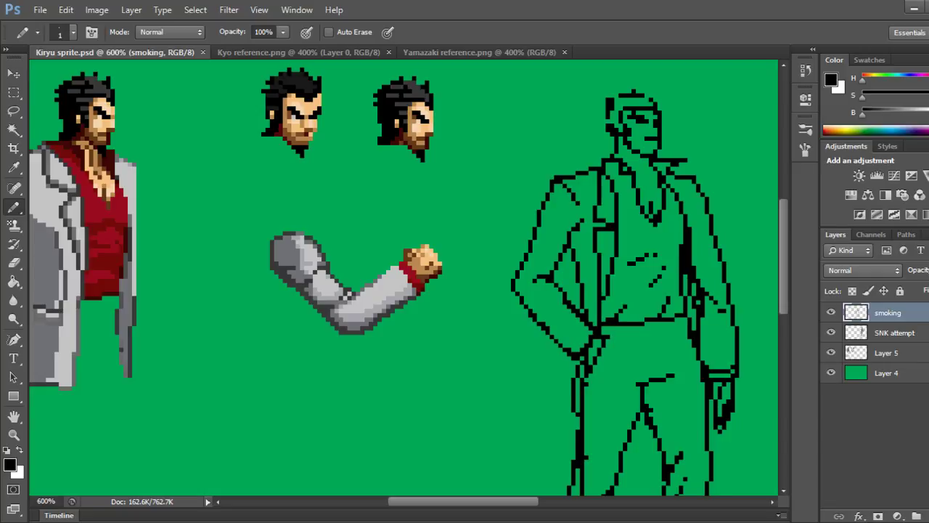
scroll(385, 283, "right", 5)
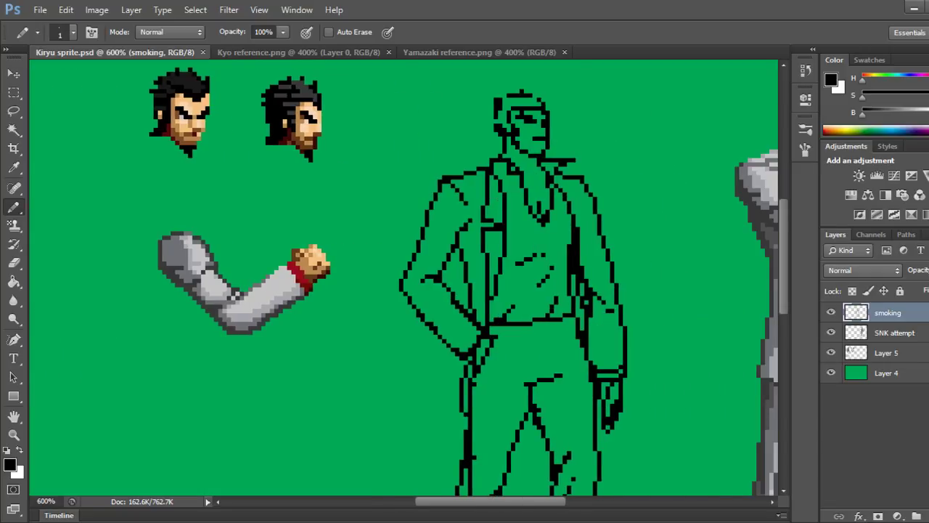
scroll(403, 279, "right", 5)
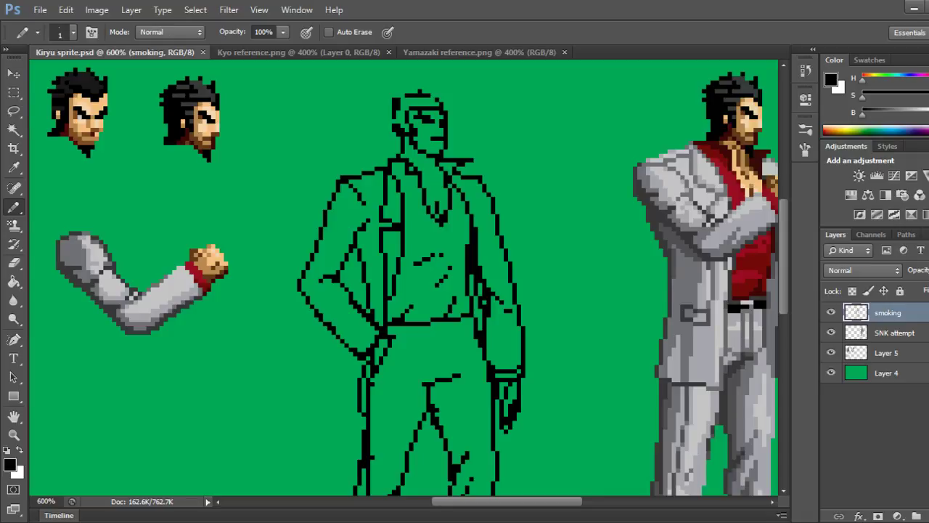
key("e")
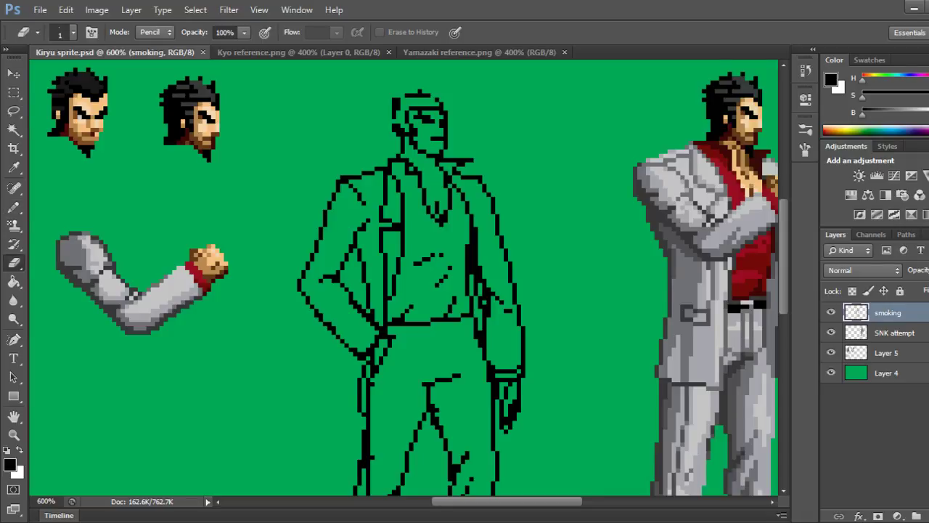
left_click_drag(474, 229, 475, 246)
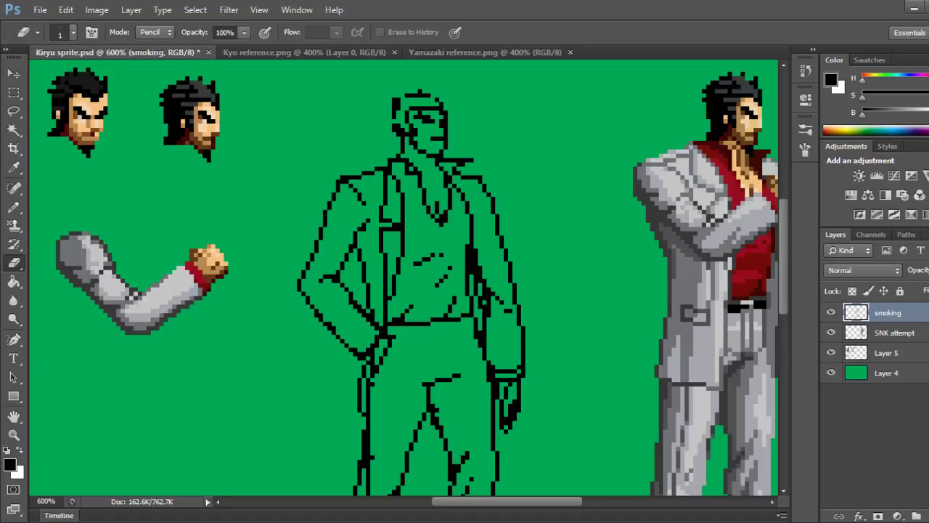
key("ctrl+z")
Fill the hair area solid black from the forehead hairline to the back of the head.
key("b")
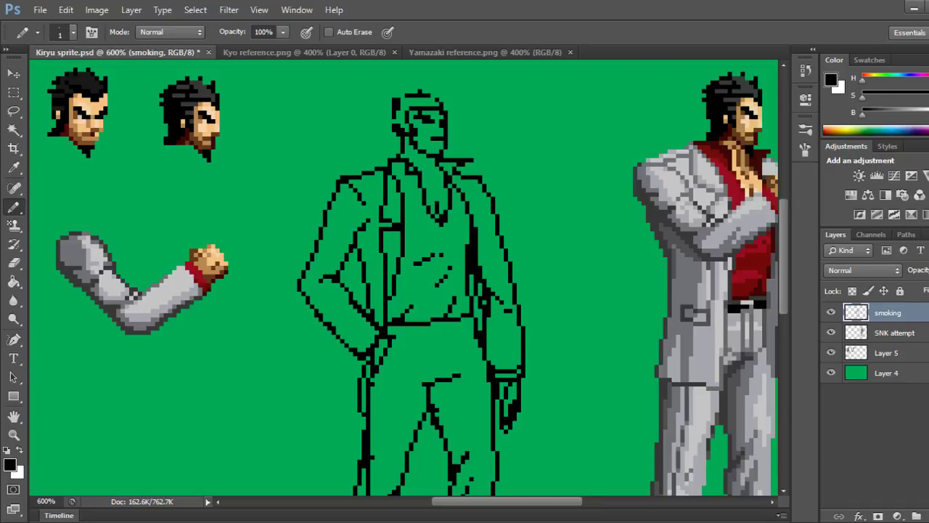
left_click(411, 122)
left_click(402, 125)
left_click_drag(398, 122, 403, 123)
mouse_move(438, 105)
left_mouse_down()
mouse_move(405, 105)
mouse_move(398, 117)
mouse_move(411, 101)
mouse_move(434, 101)
left_mouse_up()
left_click(433, 95)
left_click(403, 100)
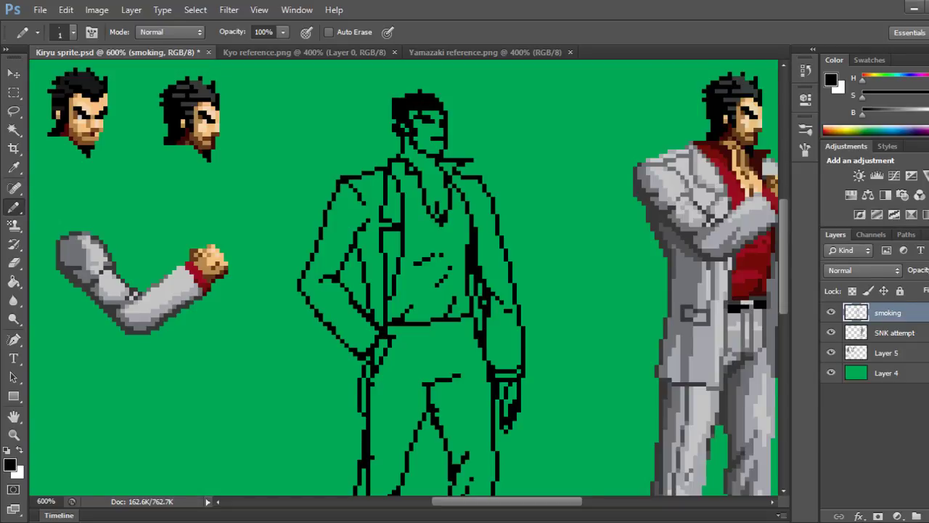
left_click(392, 122)
Erase the protruding hair pixels at the crown and back of the head, and save the file.
key("i")
key("w")
key("e")
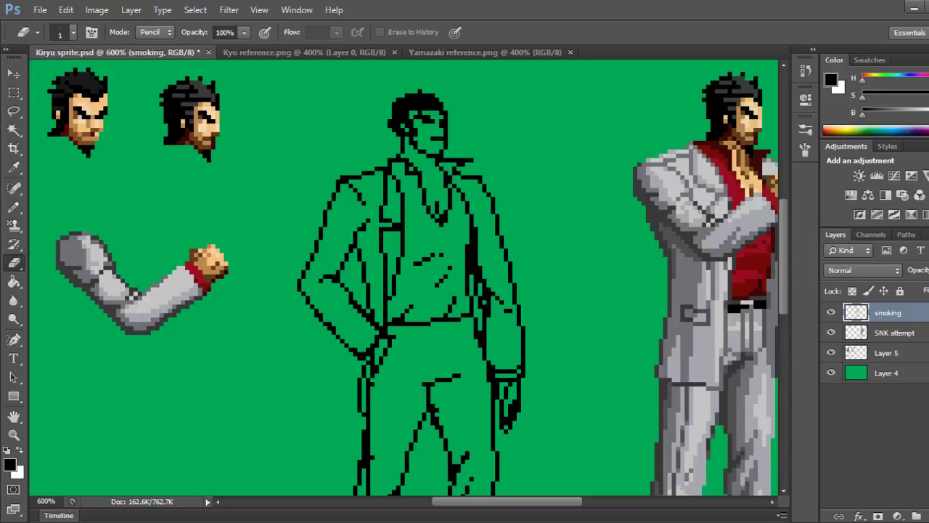
left_click(419, 91)
key("ctrl+s")
Add a small hair tuft above the forehead, thicken the hair down the nape, and save the file.
key("b")
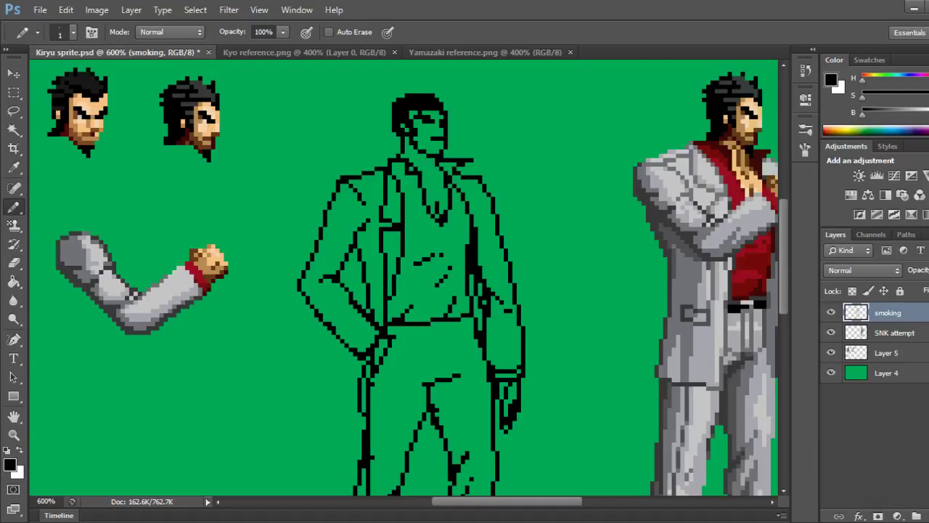
left_click(437, 96)
left_click(437, 92)
left_click(441, 100)
left_click(398, 142)
left_click(397, 146)
left_click(398, 152)
key("ctrl+s")
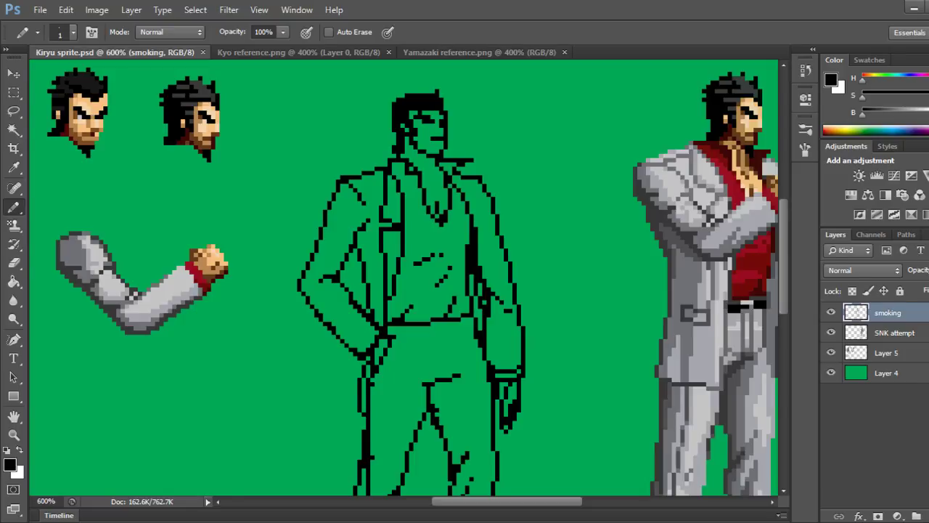
left_click_drag(422, 92, 451, 91)
mouse_move(451, 91)
left_mouse_down()
mouse_move(449, 112)
mouse_move(459, 105)
left_mouse_up()
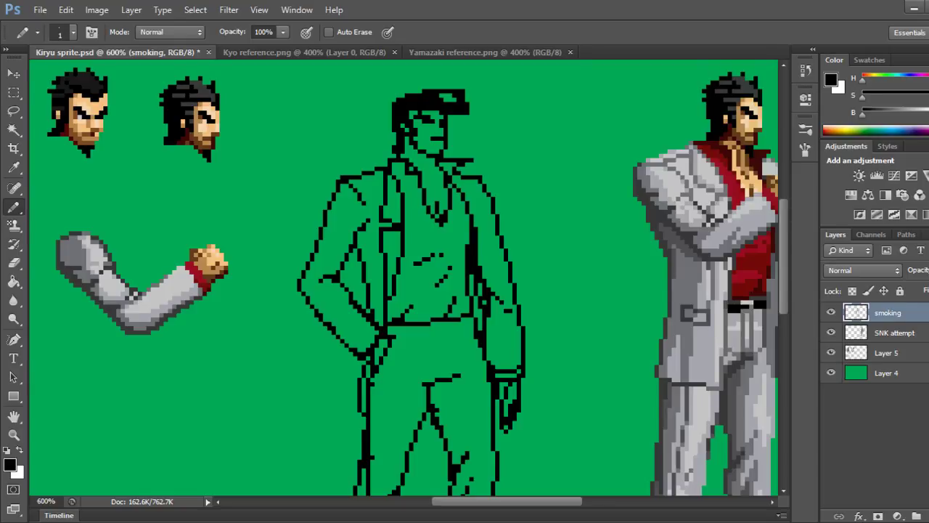
left_click_drag(441, 96, 455, 99)
key("ctrl+z")
key("ctrl+alt+z")
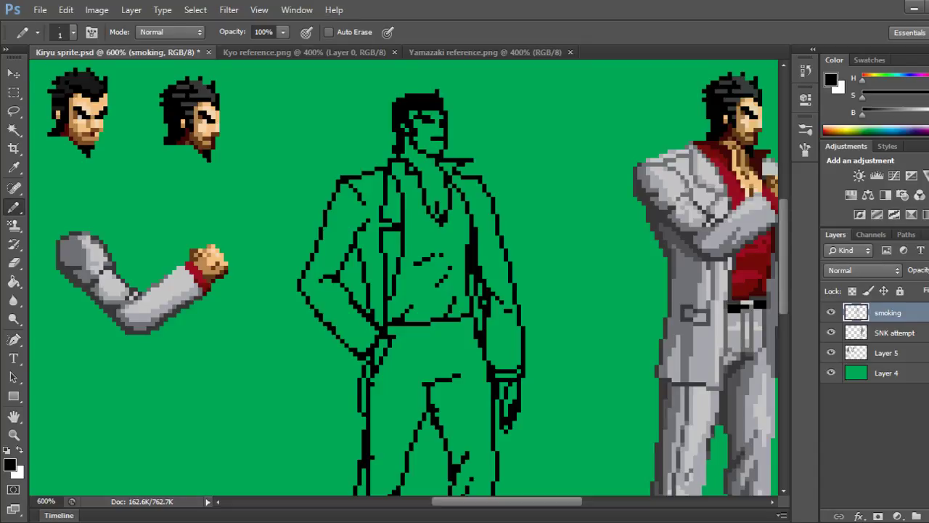
left_click_drag(445, 105, 441, 88)
left_click(446, 109)
left_click(436, 87)
left_click(432, 87)
left_click(432, 92)
left_click_drag(428, 92, 386, 92)
left_click(386, 96)
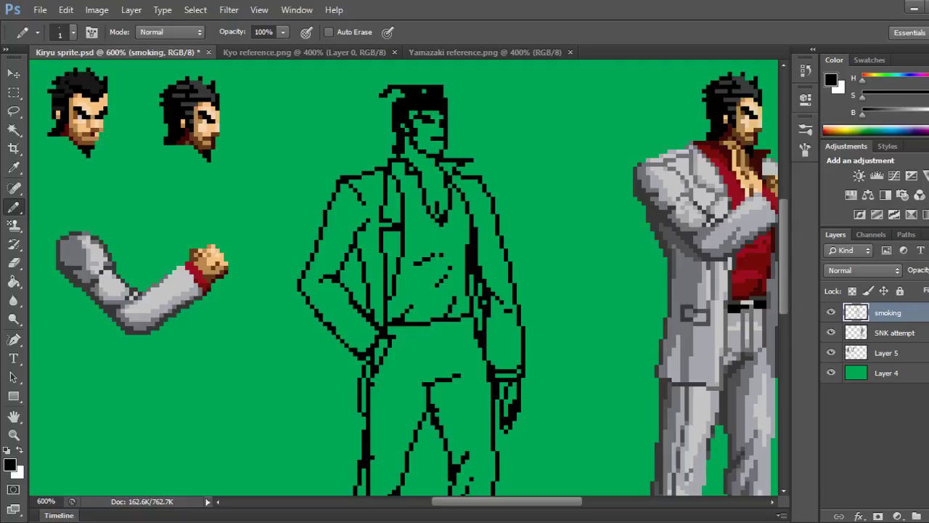
left_click(397, 92)
left_click(394, 96)
left_click(402, 96)
left_click(390, 96)
key("ctrl+alt+z")
key("ctrl+alt+z")
key("ctrl+alt+z")
key("ctrl+alt+z")
key("ctrl+alt+z")
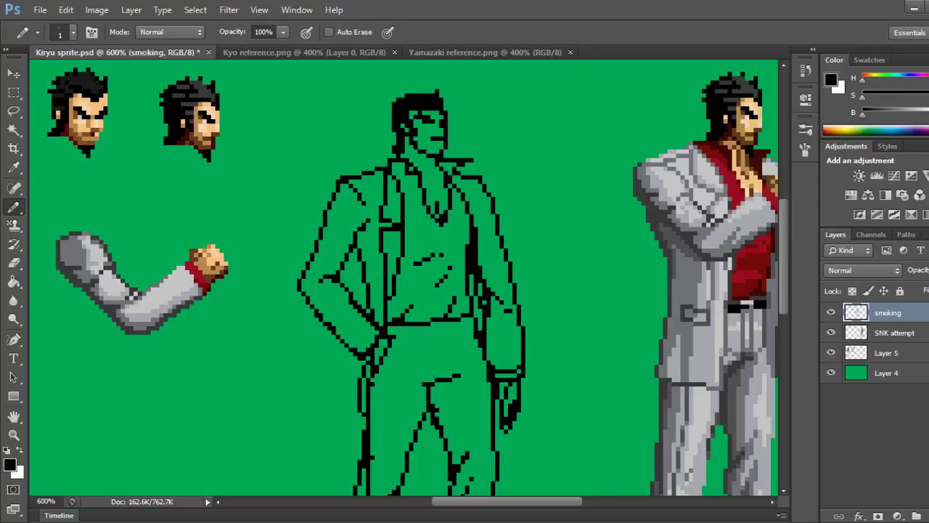
Raise the crown of the hair by one pixel row and extend a pointed fringe forward past the forehead.
left_click_drag(434, 92, 410, 91)
left_click_drag(445, 109, 455, 108)
left_click(445, 104)
left_click(442, 96)
left_click(446, 100)
left_click(450, 105)
left_click(459, 109)
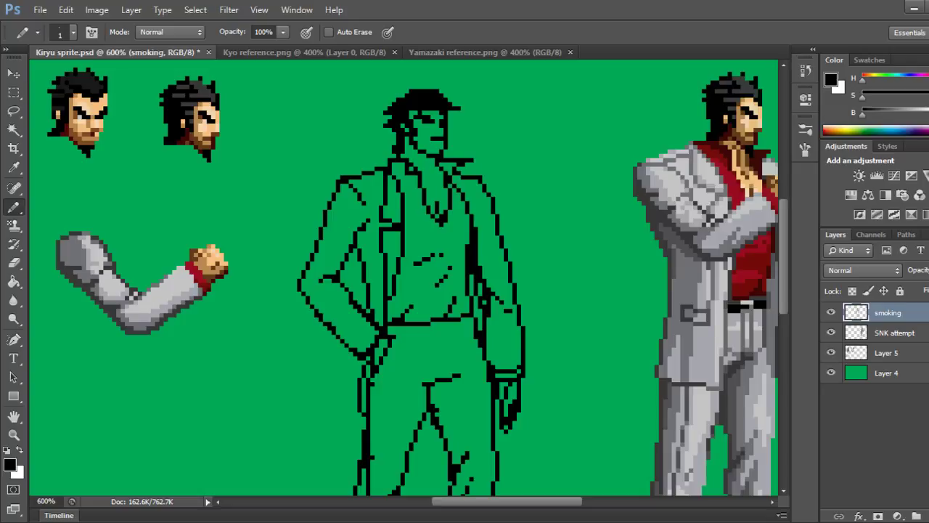
Undo the last three hair edits around the pointed fringe and save the file.
key("ctrl+alt+z")
key("ctrl+alt+z")
key("ctrl+alt+z")
key("ctrl+s")
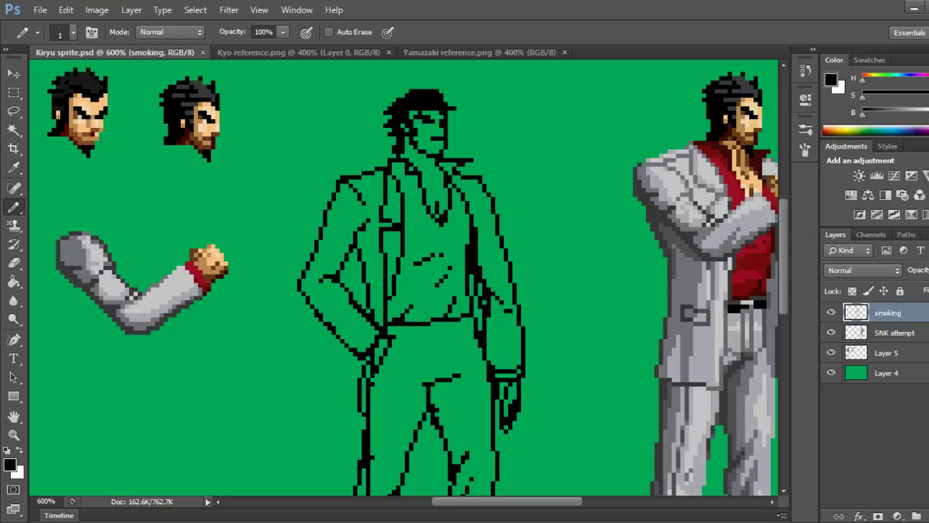
Extend the neck line down to the collar, add a short collarbone mark inside the neckline, tidy the neck base, and save.
left_click_drag(415, 154, 415, 161)
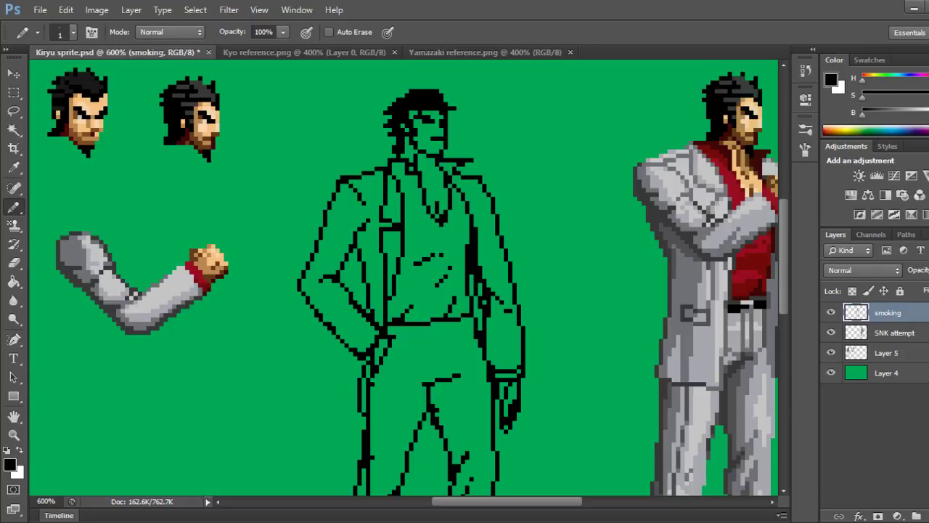
left_click(433, 182)
left_click(429, 177)
key("ctrl+s")
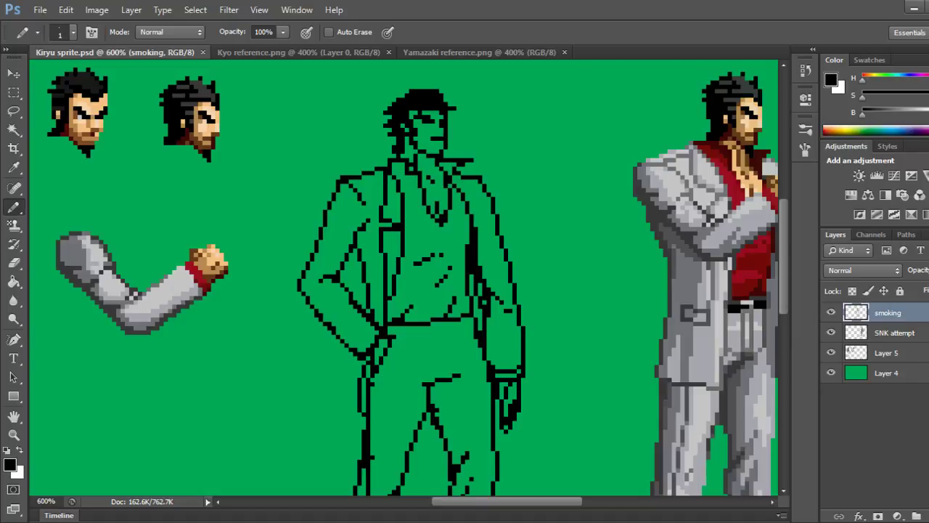
left_click(411, 155)
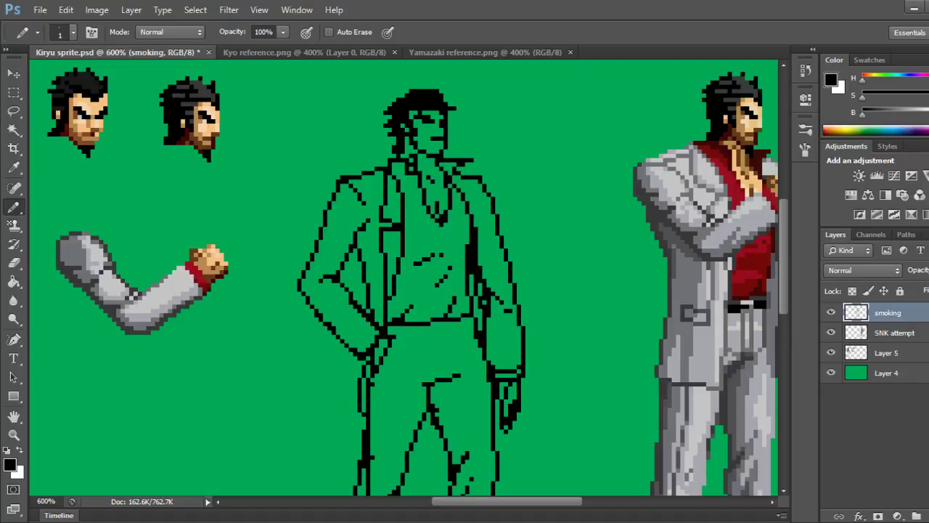
key("e")
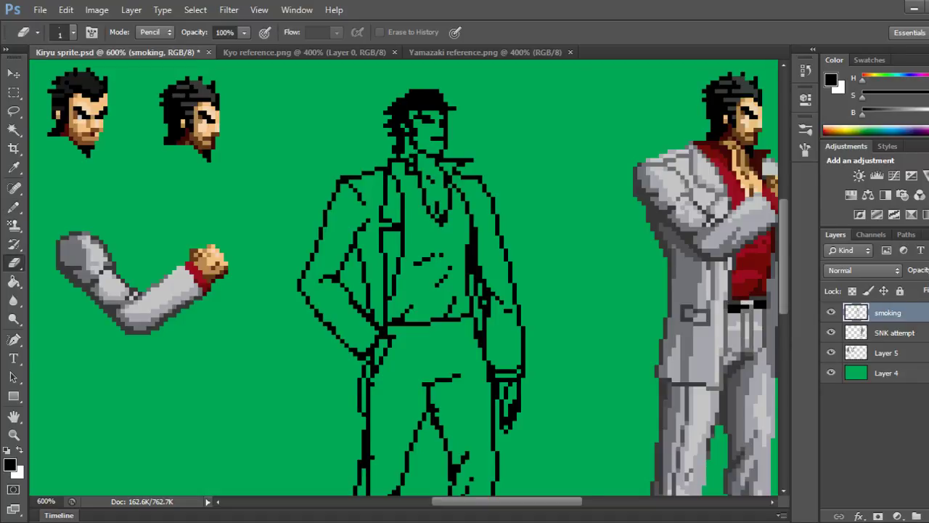
left_click(415, 156)
key("ctrl+s")
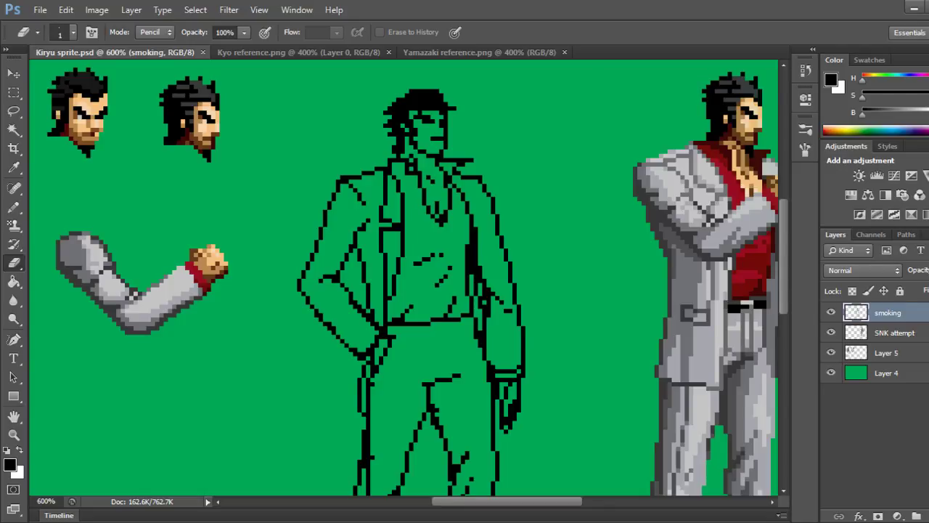
Smooth the diagonal fold line at the knee of the forward leg by shifting its pixels, and save the file.
scroll(404, 275, "down", 5)
scroll(404, 275, "down", 1)
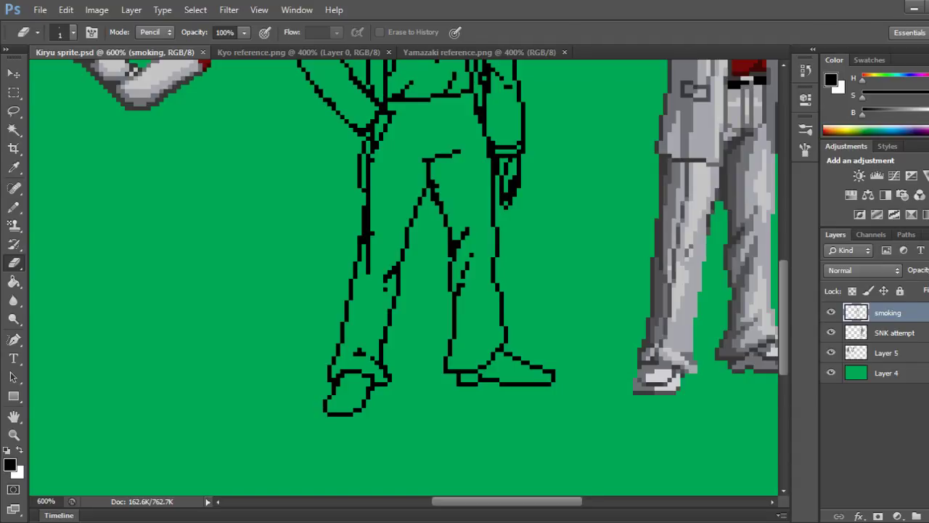
key("b")
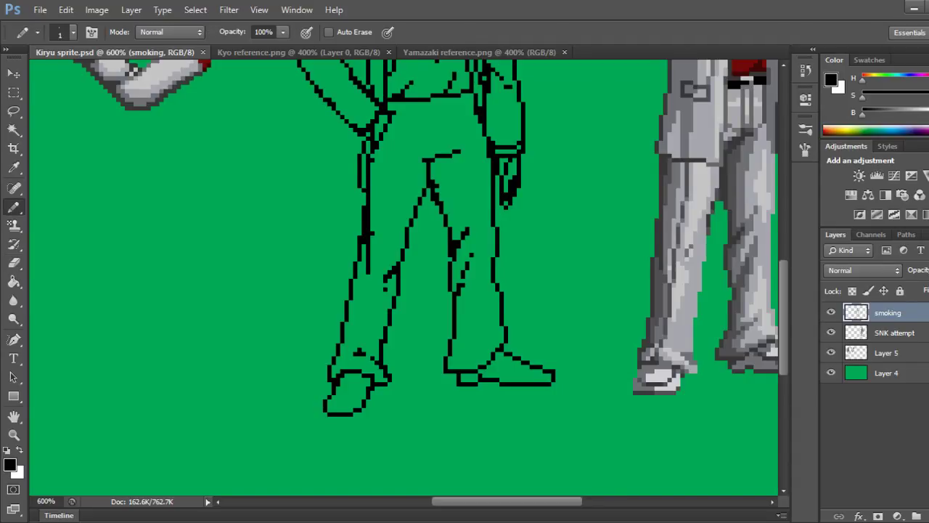
left_click(463, 281)
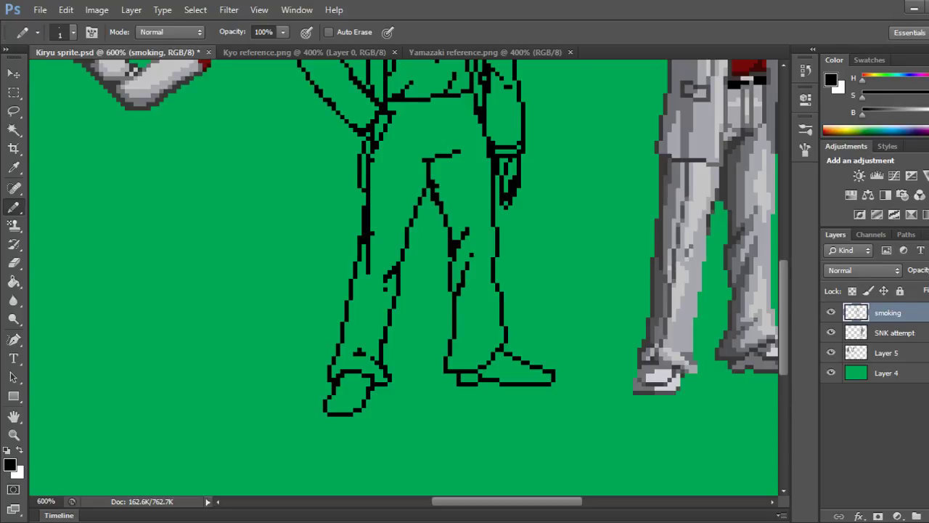
key("e")
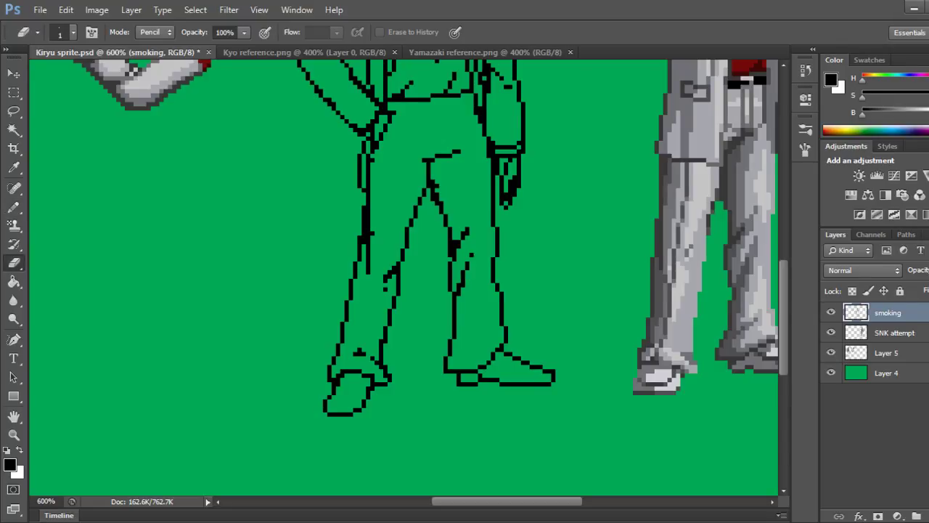
left_click(463, 284)
key("ctrl+s")
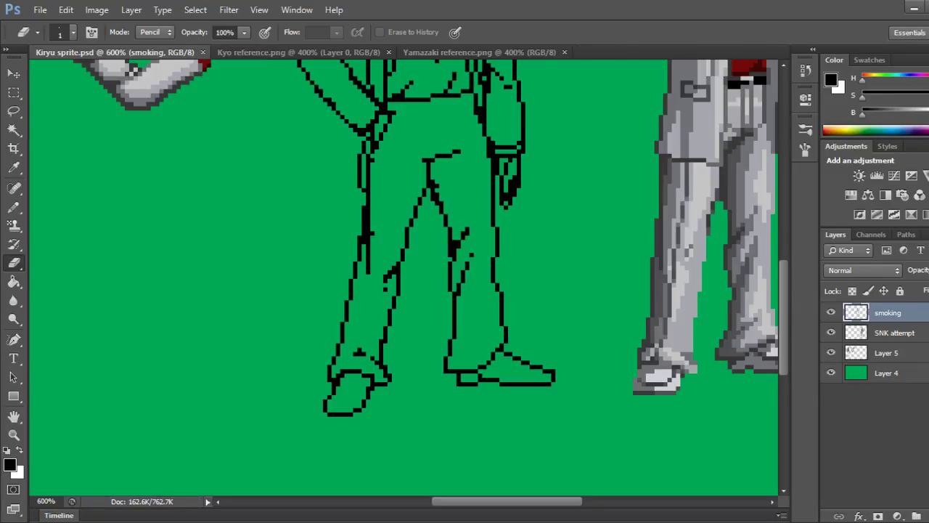
Erase the fringe tip, the protruding pixels at the back of the head and the top row of the crown, and save.
scroll(403, 278, "up", 4)
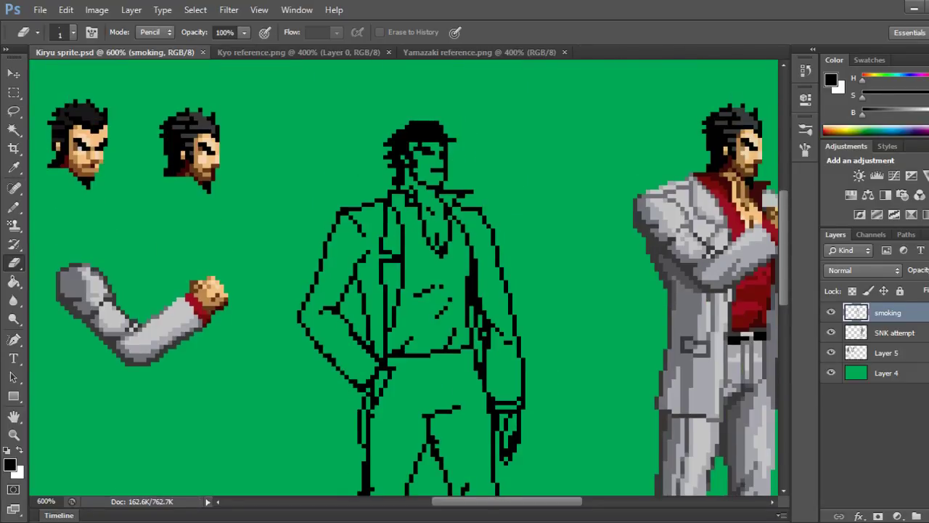
left_click(450, 140)
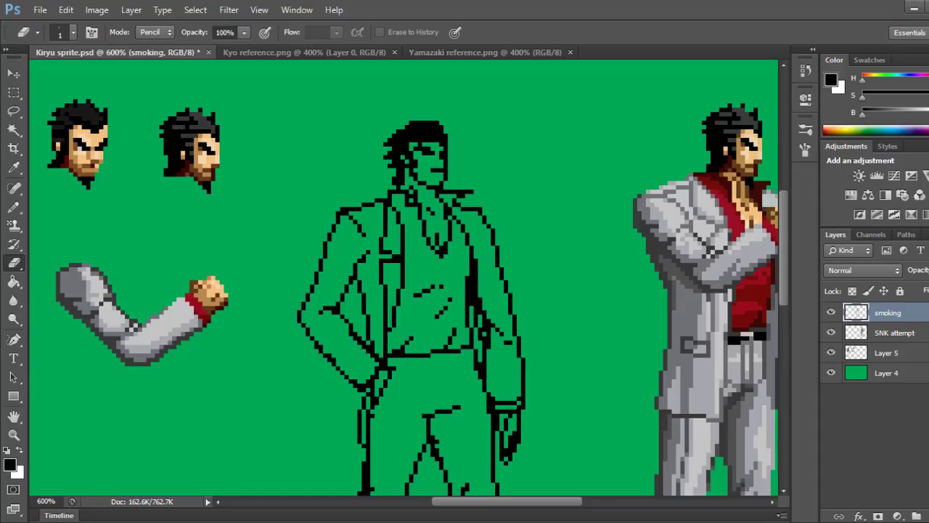
left_click(390, 153)
left_click_drag(440, 122, 413, 123)
left_click(441, 127)
key("b")
key("ctrl+s")
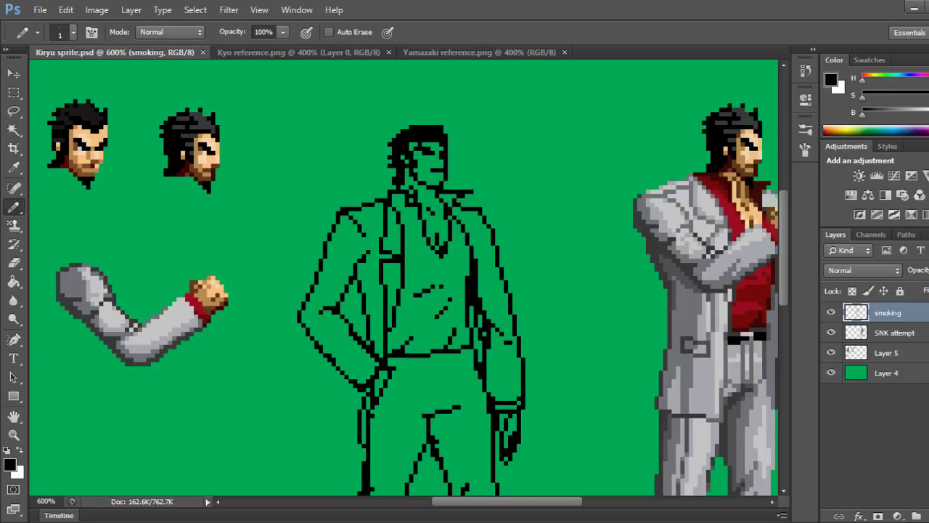
Add small one-pixel spikes along the crown and a pixel at the nape of the hair, and save the file.
left_click(442, 123)
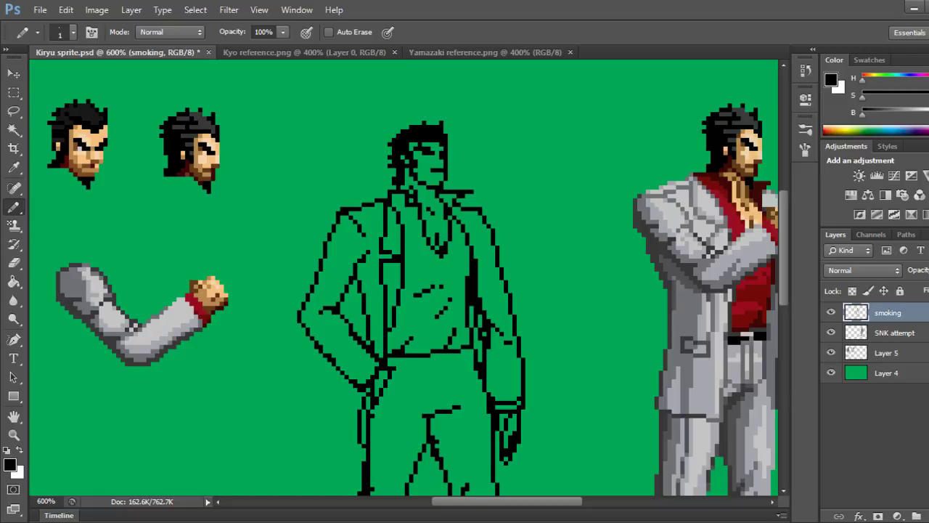
left_click_drag(403, 128, 397, 127)
key("ctrl+z")
key("ctrl+z")
key("ctrl+s")
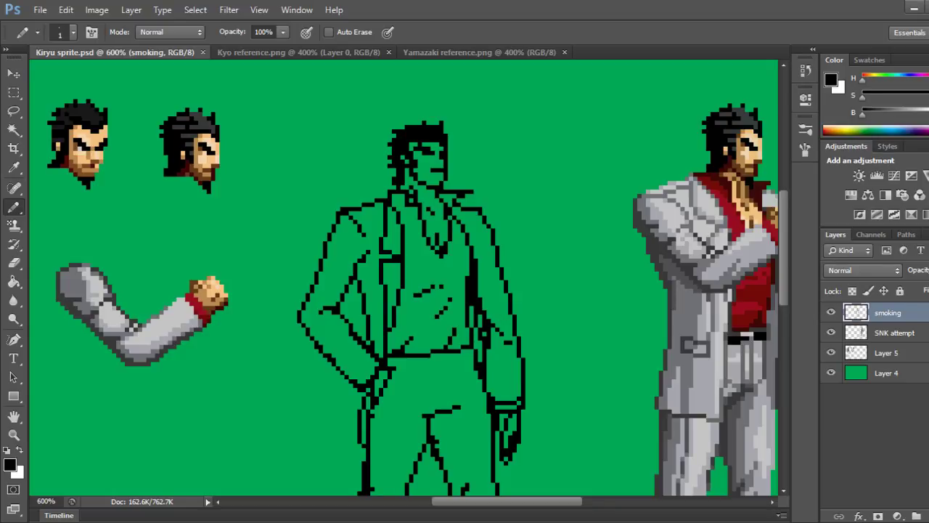
left_click(393, 170)
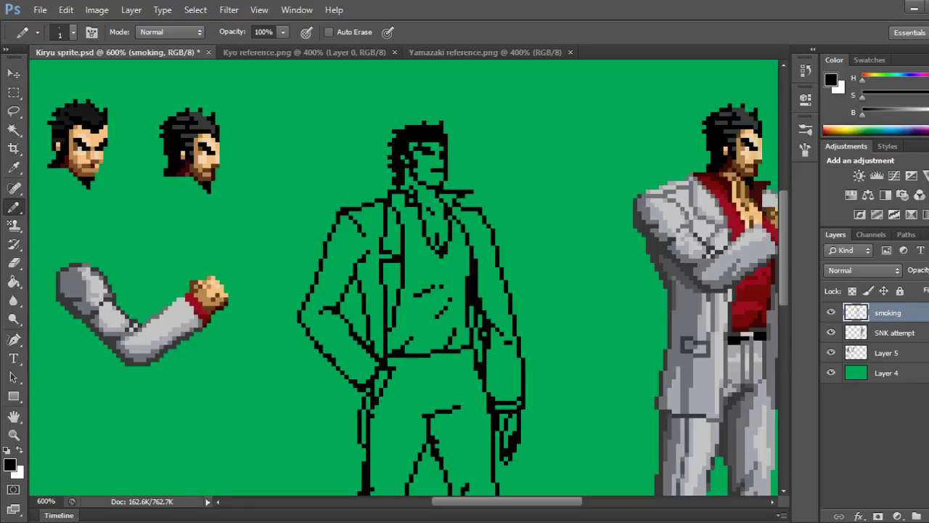
key("ctrl+s")
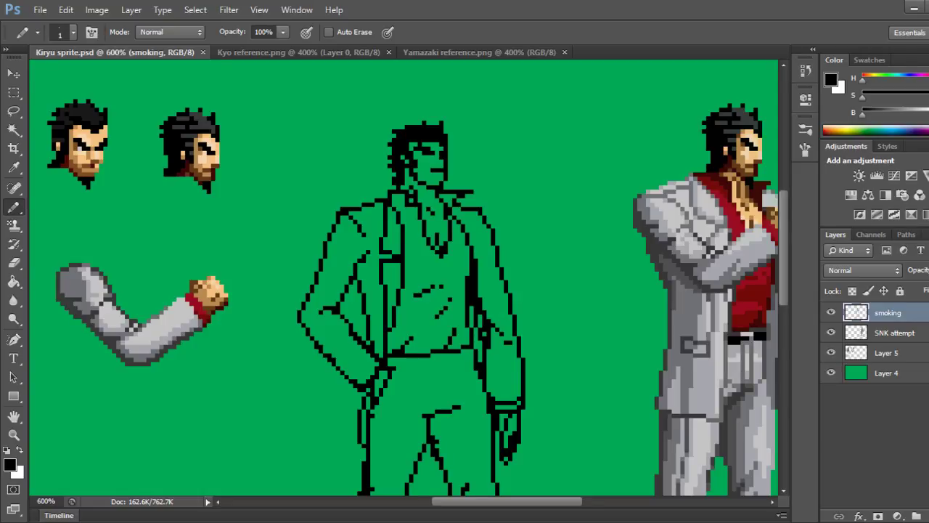
Remove the spike above the forehead and round off the front upper corner of the hair.
key("ctrl+z")
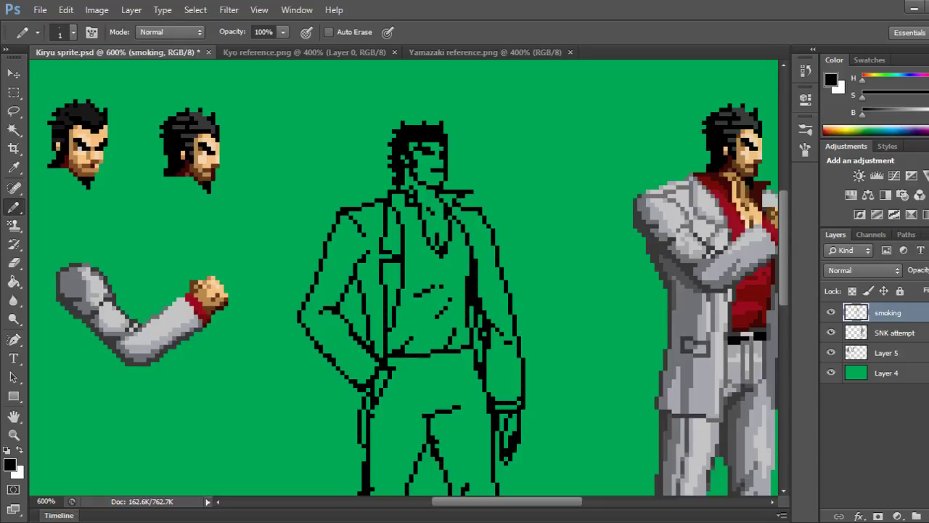
key("ctrl+z")
key("e")
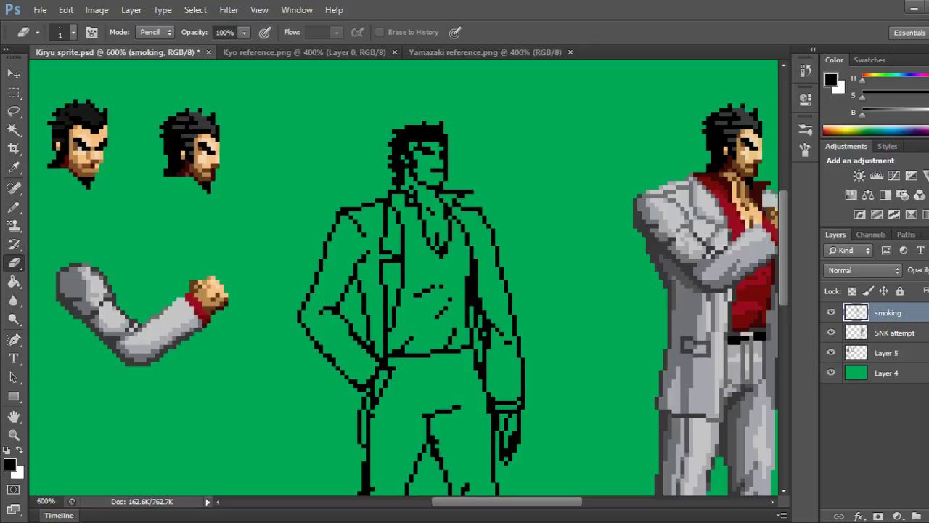
left_click(441, 124)
left_click(441, 128)
key("b")
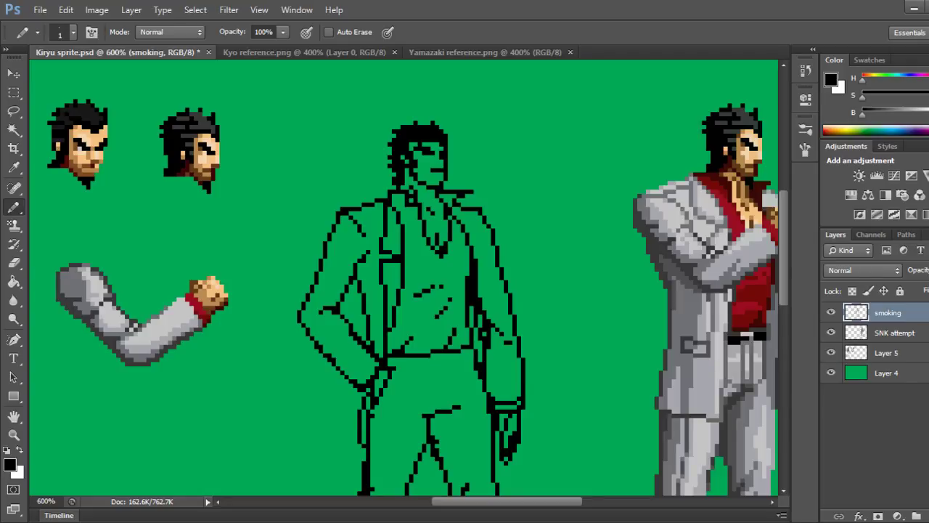
Erase the outer hair pixels along the nape to thin the back of the neck, and save the file.
key("e")
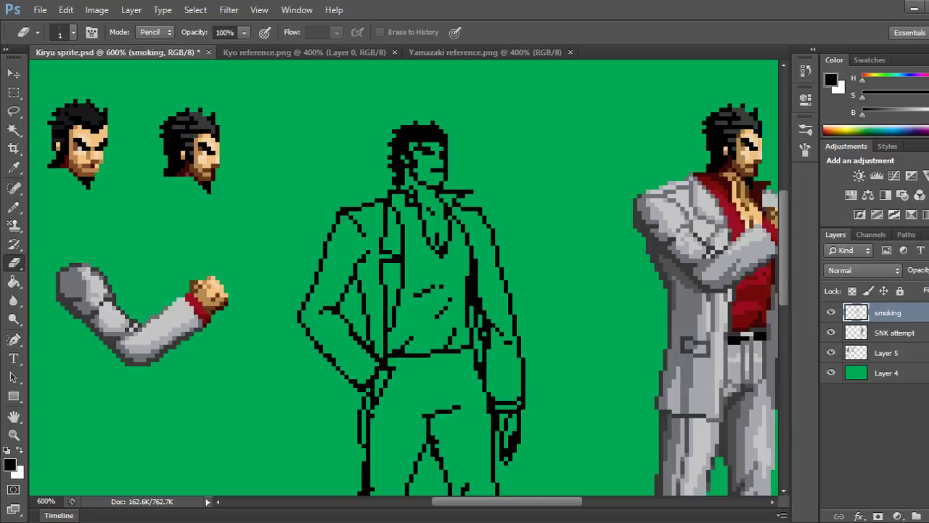
left_click(393, 170)
left_click(391, 166)
left_click(402, 183)
key("ctrl+s")
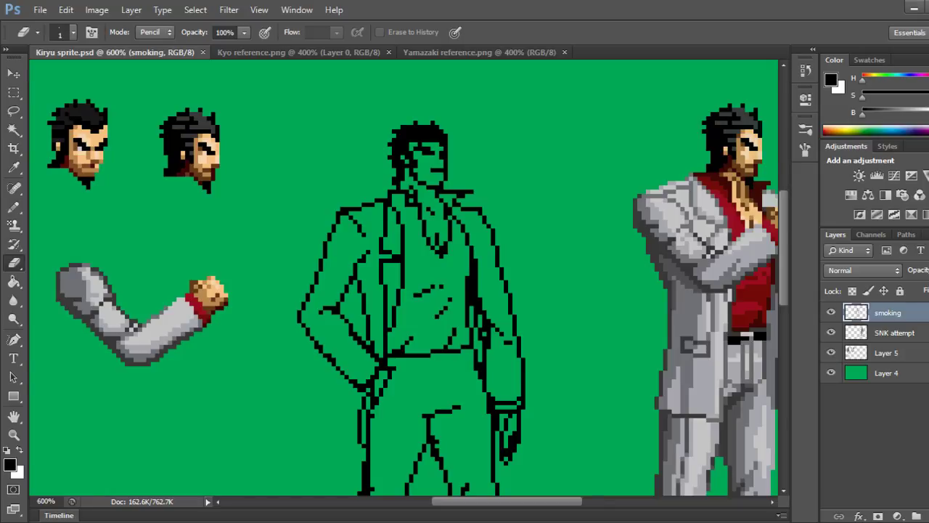
Trim the fingertip pixels of the lowered hand to shorten and reshape its fingers, and save the file.
scroll(403, 279, "down", 2)
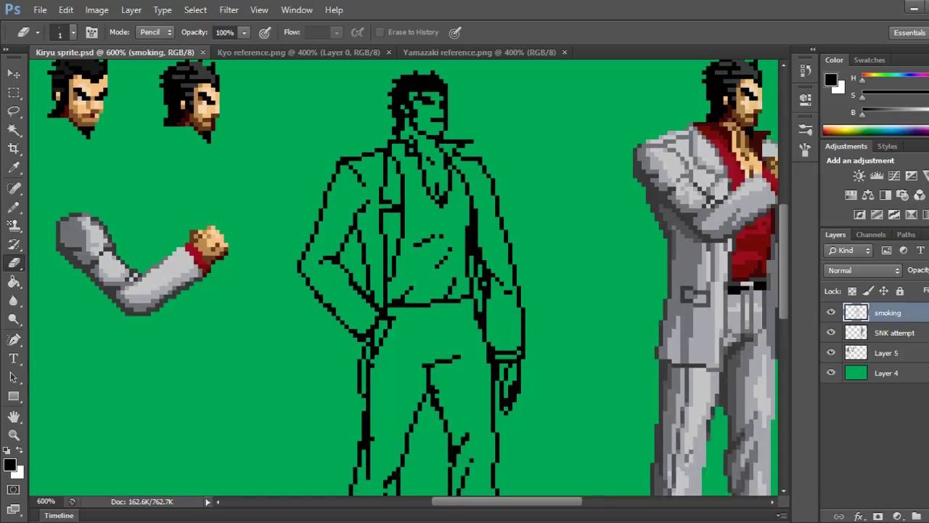
scroll(404, 278, "down", 10)
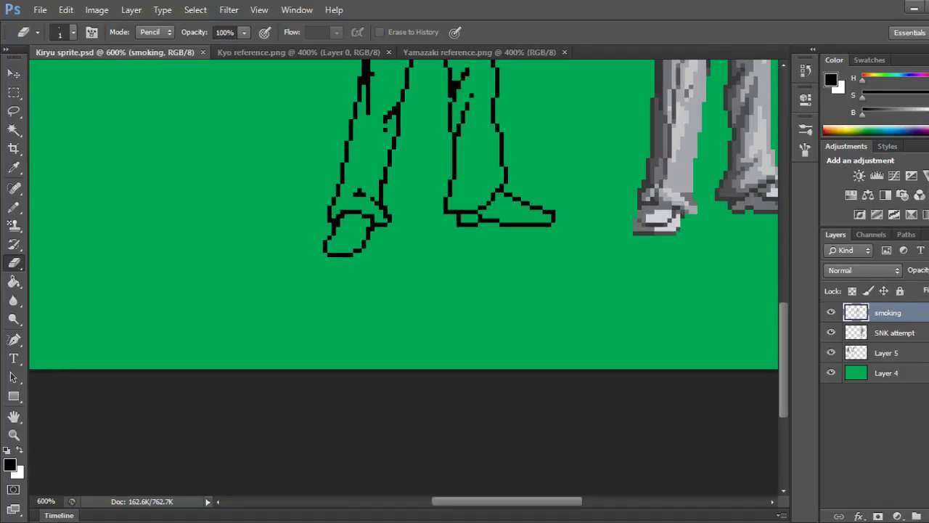
scroll(403, 278, "up", 12)
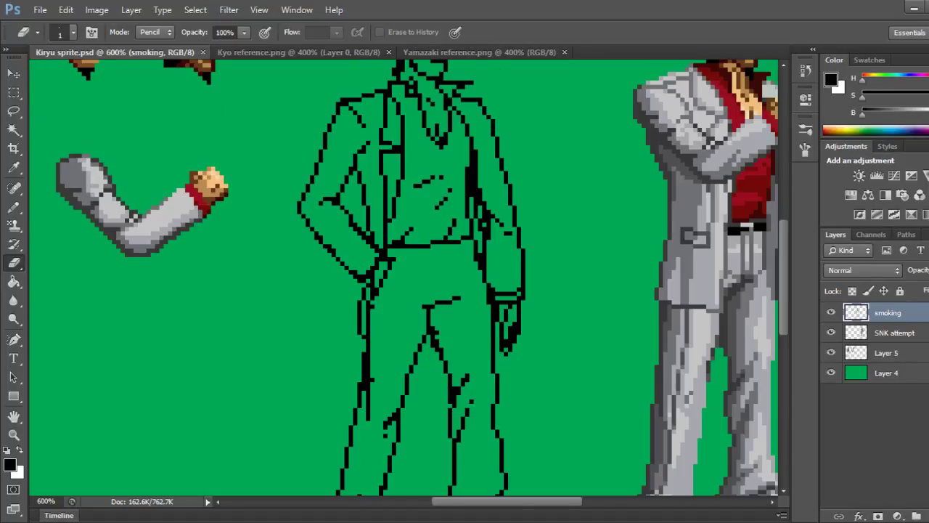
scroll(418, 277, "up", 1)
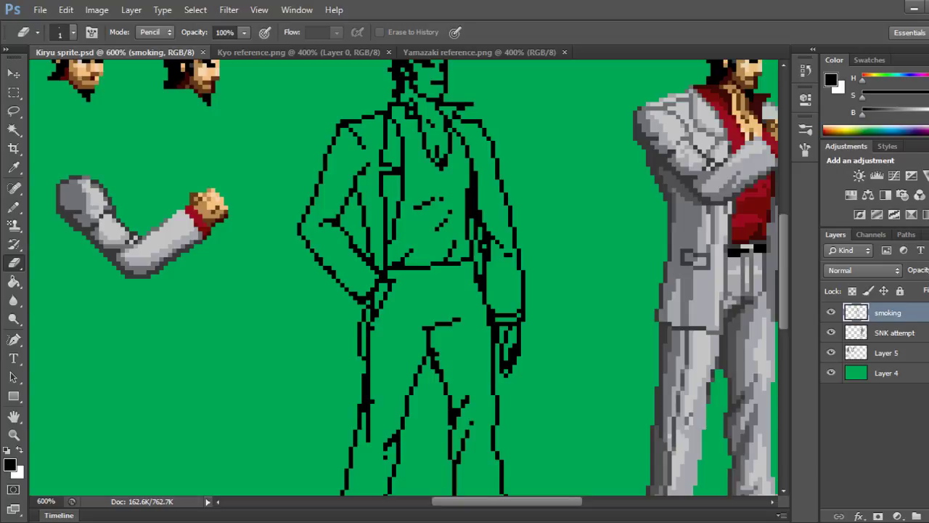
scroll(417, 277, "down", 2)
scroll(418, 277, "up", 6)
left_click(502, 462)
left_click(502, 457)
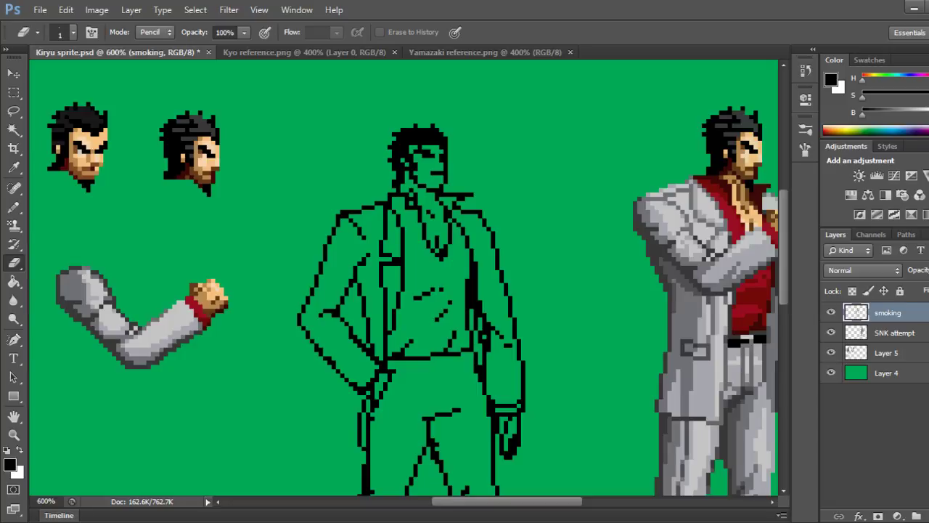
left_click(506, 456)
left_click(502, 453)
key("ctrl+s")
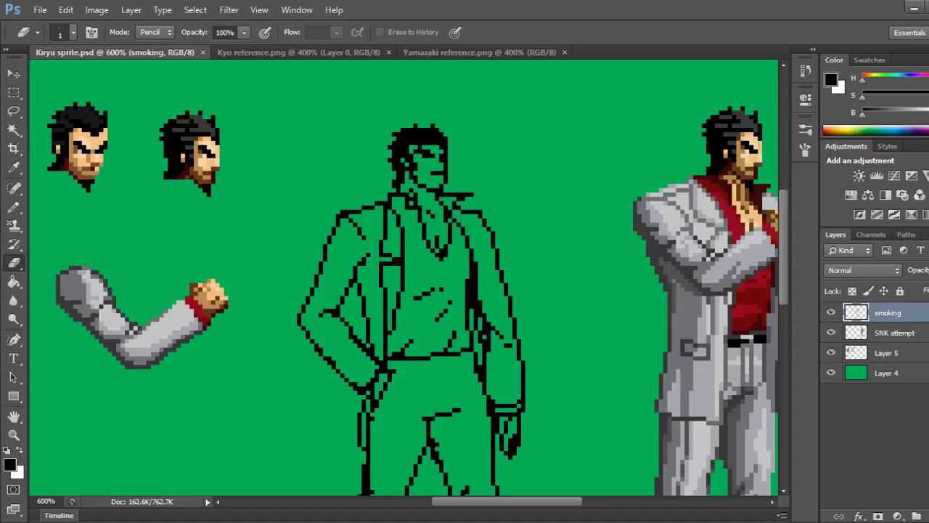
Try to outline a belt by drawing a second black line across the waist, just below the shirt hem.
scroll(407, 283, "down", 2)
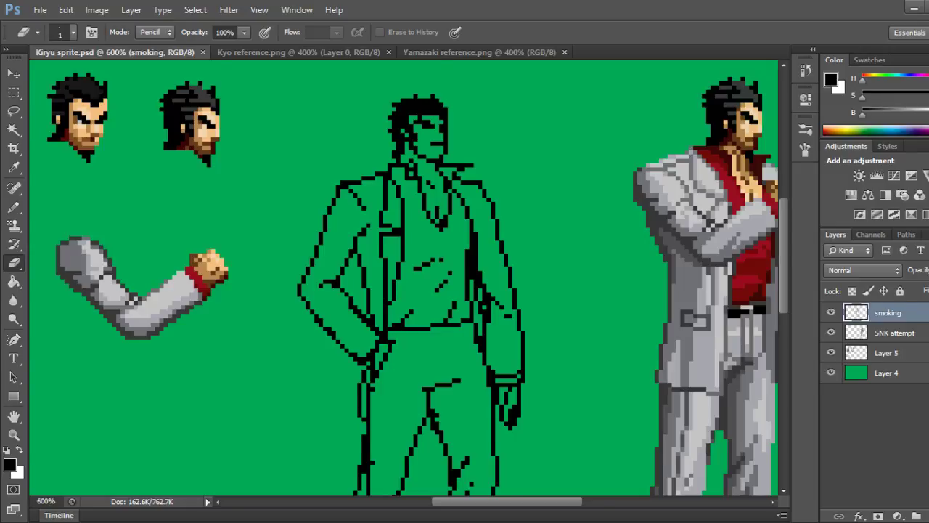
scroll(407, 283, "down", 2)
scroll(417, 276, "down", 1)
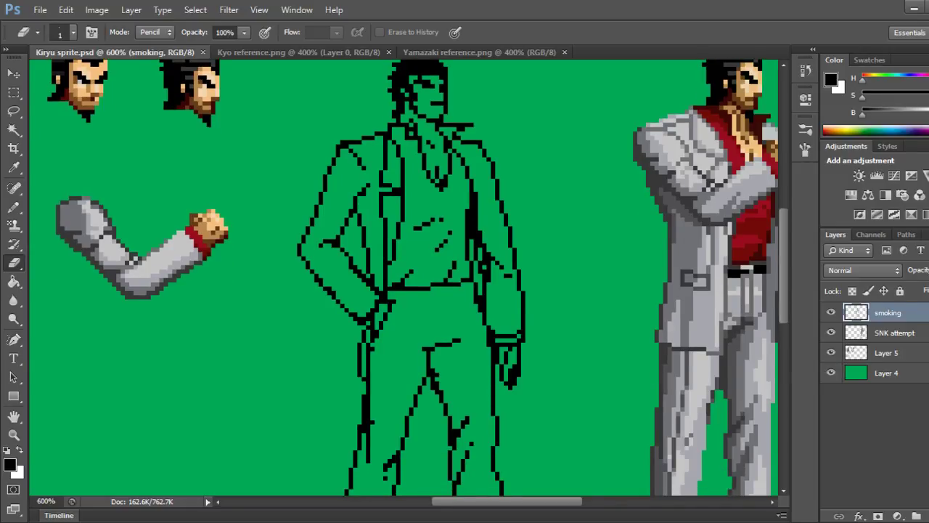
scroll(406, 277, "down", 2)
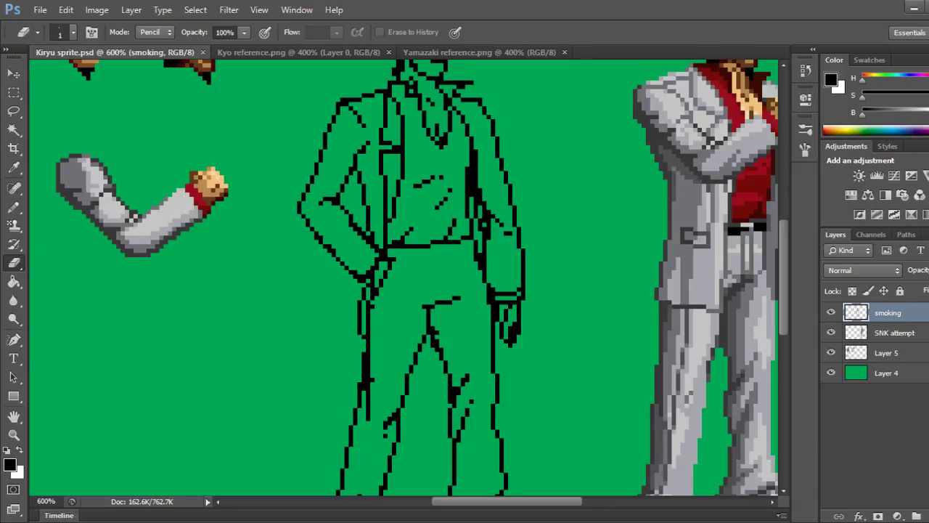
scroll(407, 277, "down", 2)
key("b")
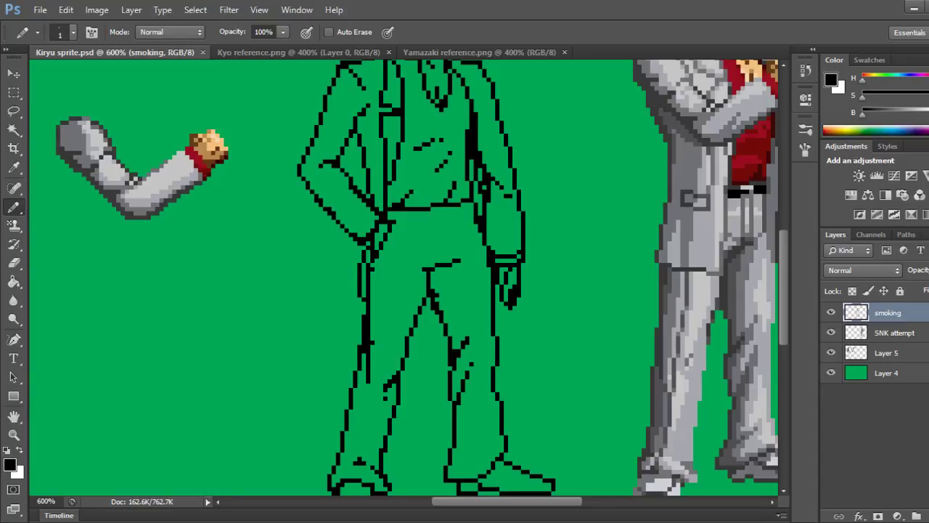
left_click_drag(397, 222, 425, 222)
left_click_drag(429, 218, 457, 218)
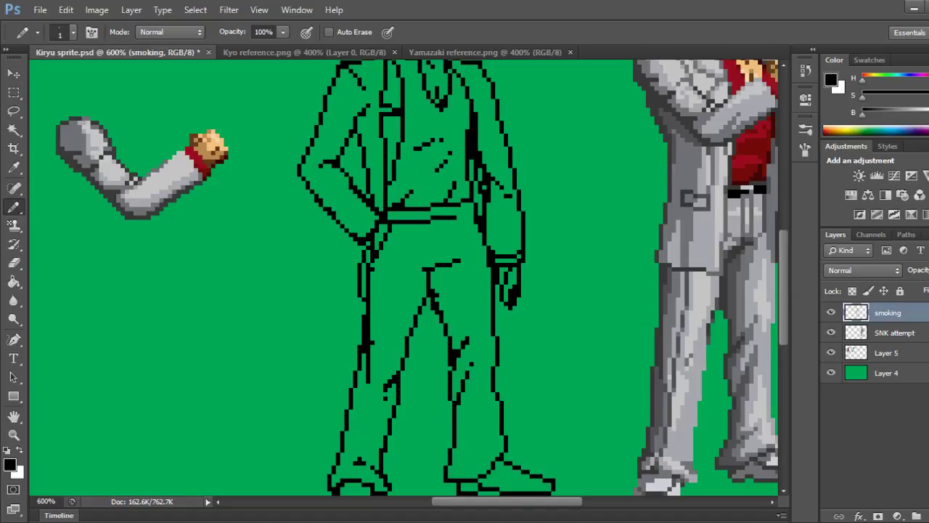
left_click(459, 218)
left_click(463, 214)
left_click(468, 215)
left_click_drag(467, 209, 472, 209)
key("ctrl+z")
key("e")
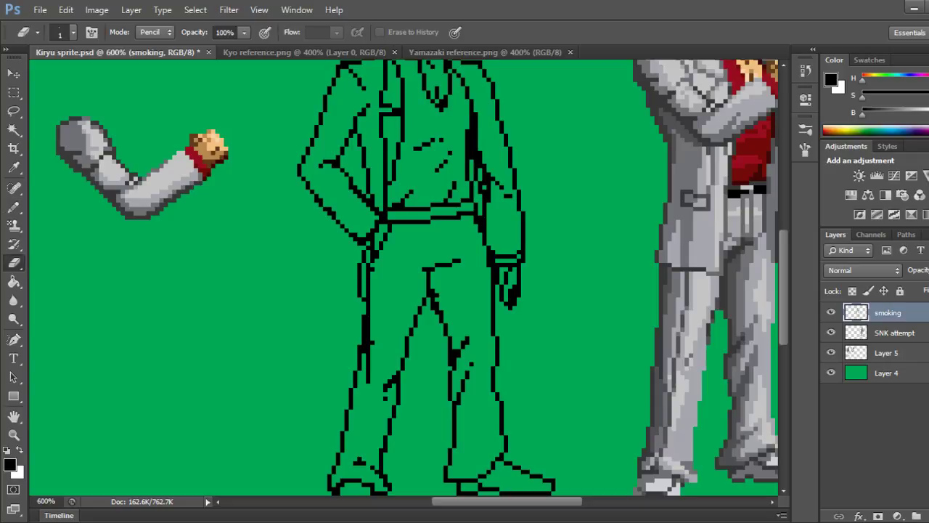
Erase the lower belt line across the waist, leaving only the shirt hem line.
left_click(459, 213)
key("ctrl+z")
left_click(472, 213)
left_click_drag(468, 213, 397, 222)
left_click(459, 218)
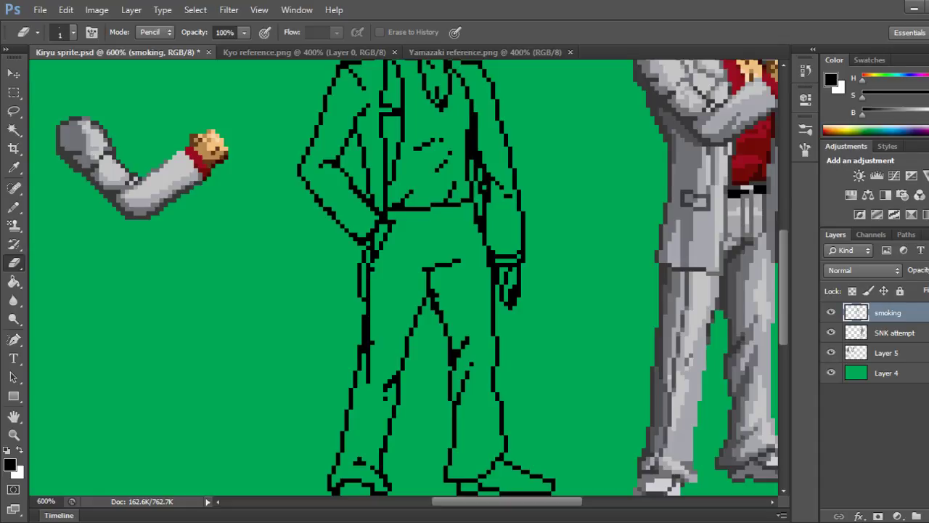
Thicken the shirt hem line into a solid black belt across the waist, and save the file.
key("b")
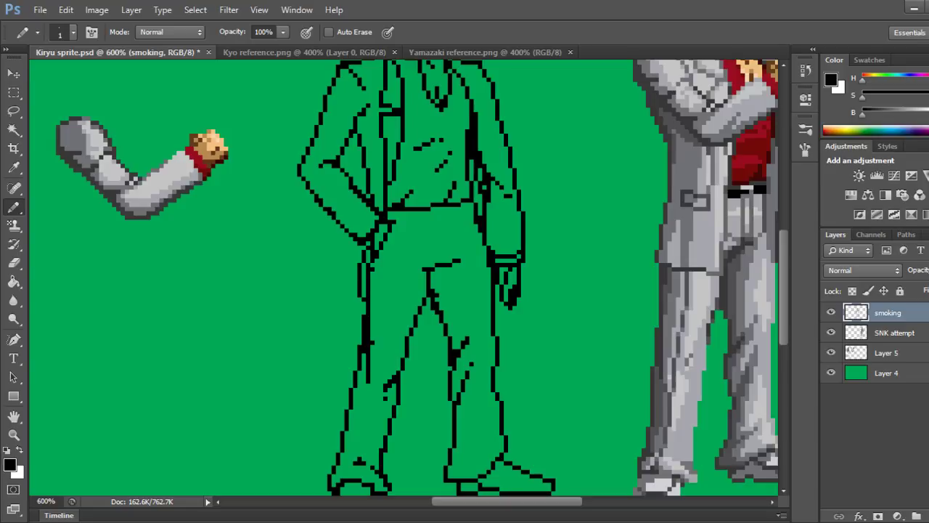
left_click(389, 213)
left_click_drag(395, 213, 473, 204)
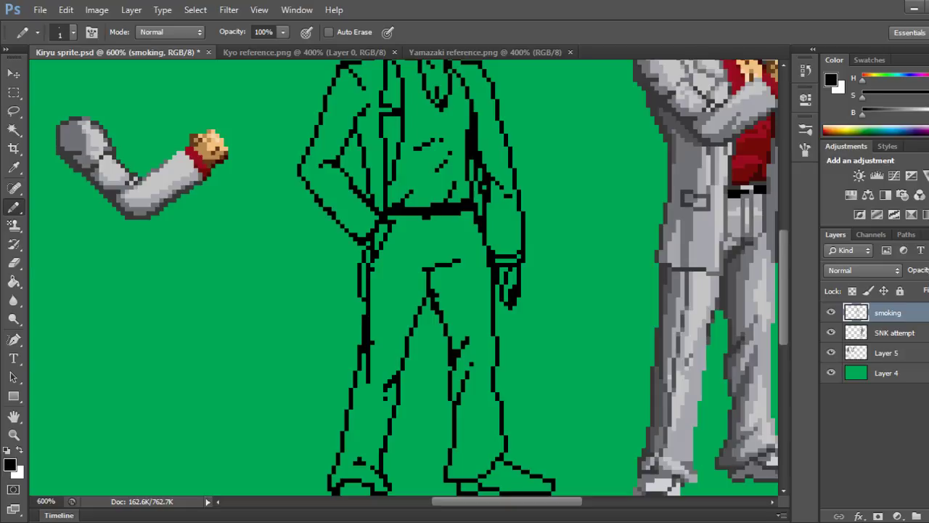
left_click_drag(421, 217, 393, 218)
key("ctrl+minus")
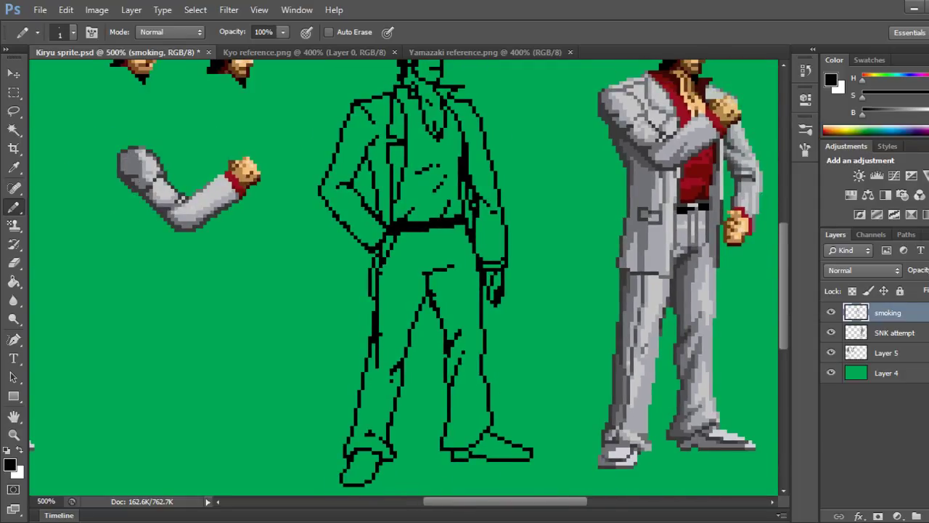
key("ctrl+s")
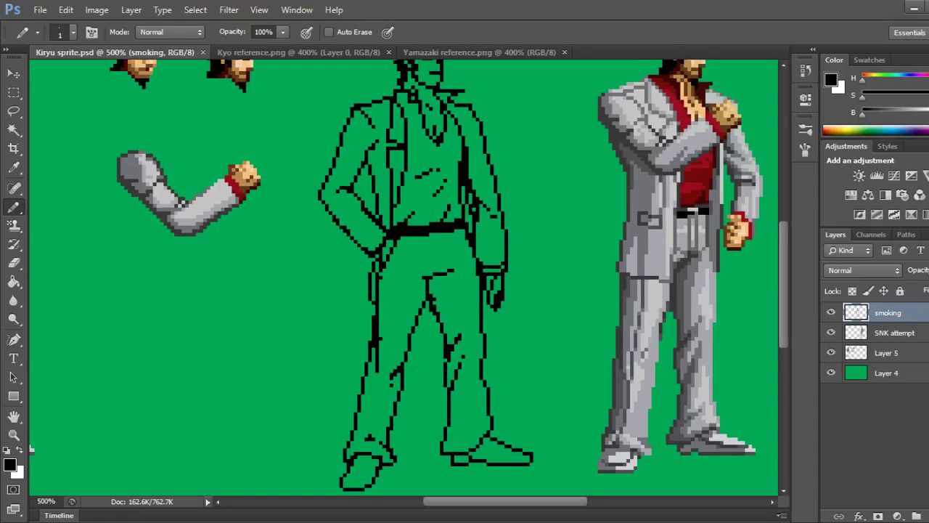
Erase the stray pixel jutting from the trouser line on the side of the bent arm.
scroll(409, 278, "up", 2)
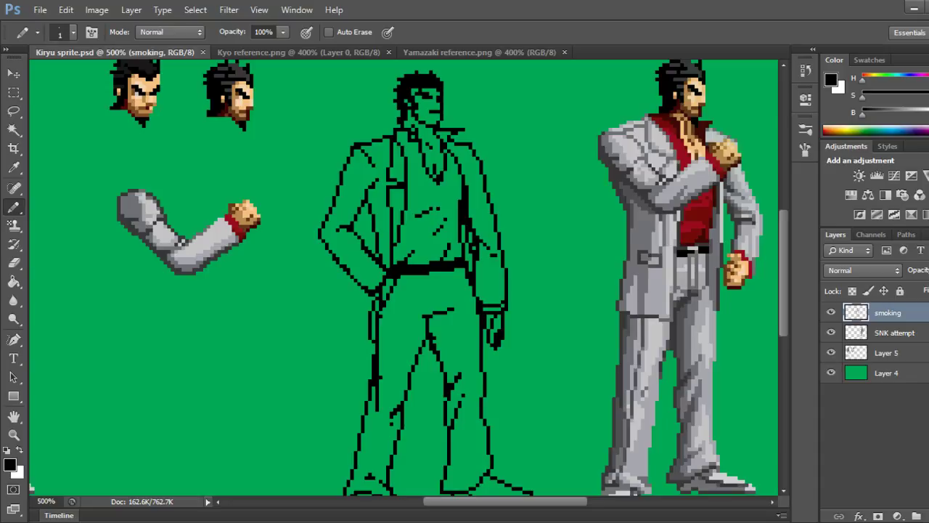
key("ctrl+minus")
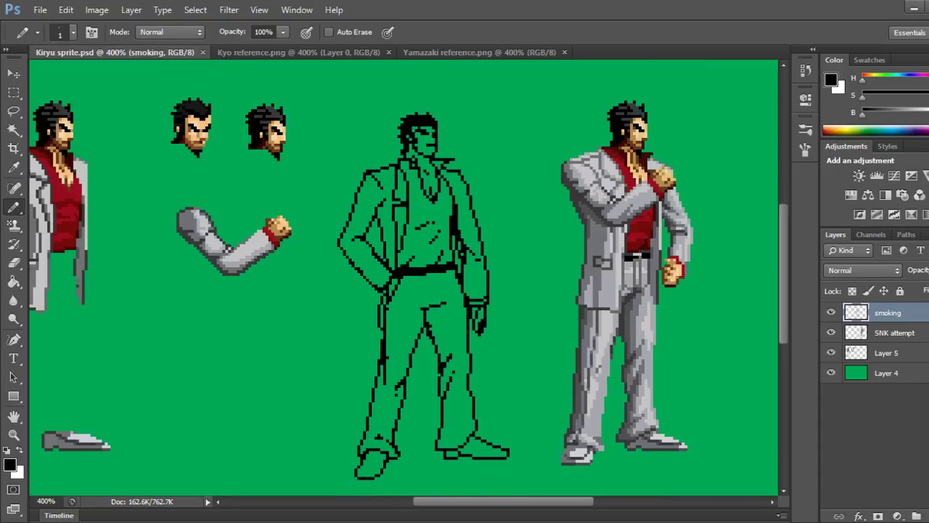
key("ctrl+minus")
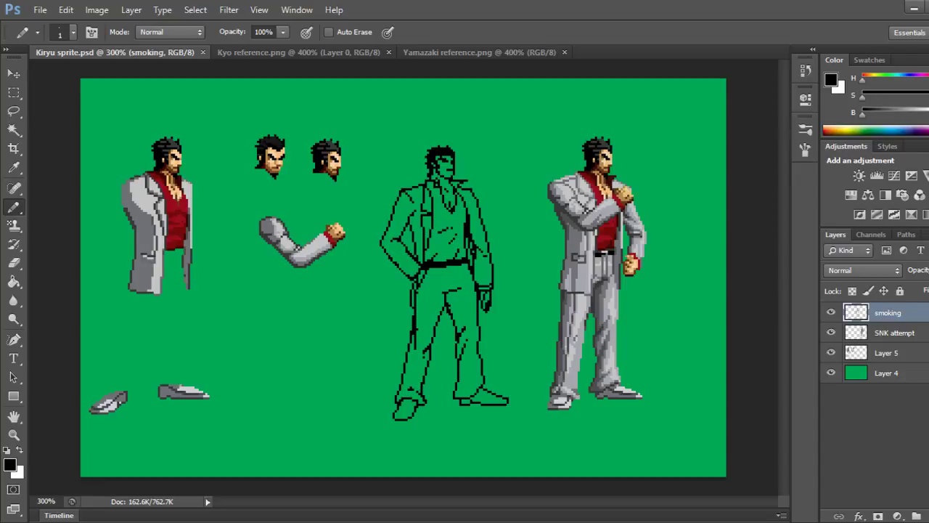
key("ctrl+plus")
key("ctrl+plus")
key("ctrl+plus")
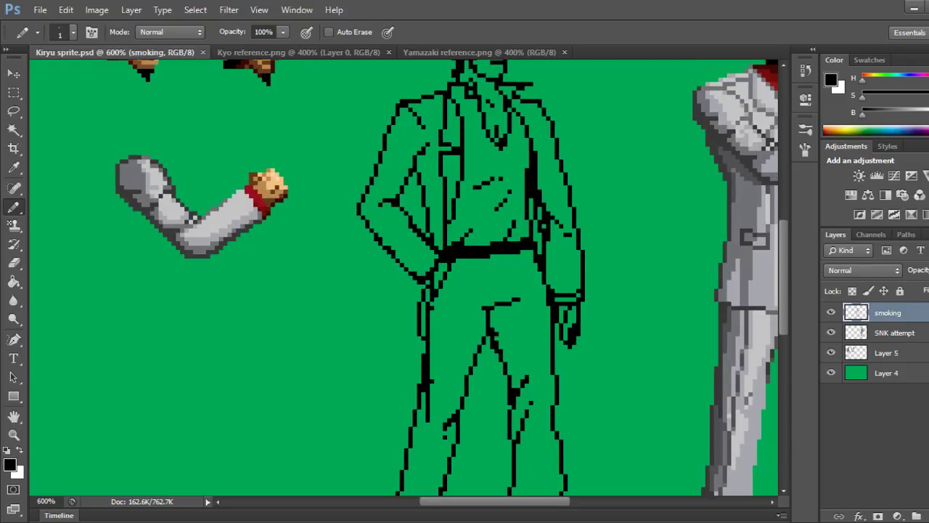
key("e")
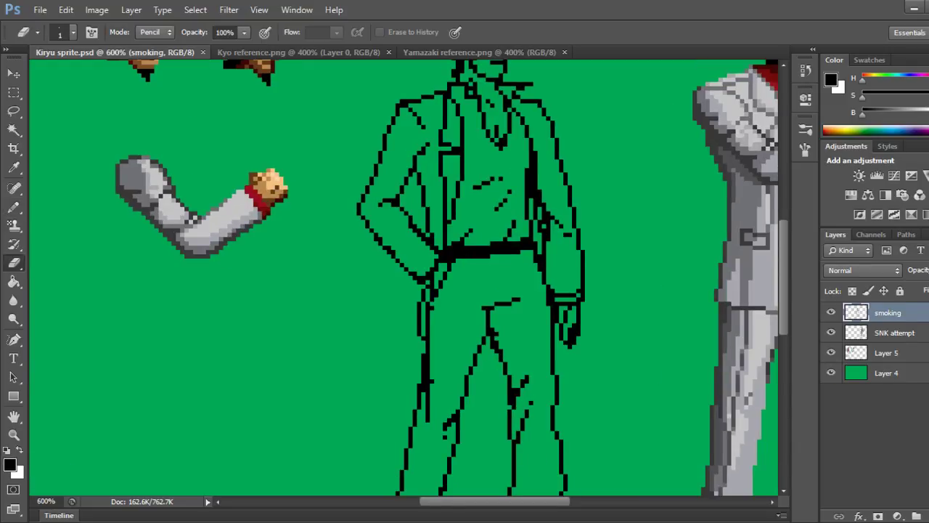
left_click(432, 308)
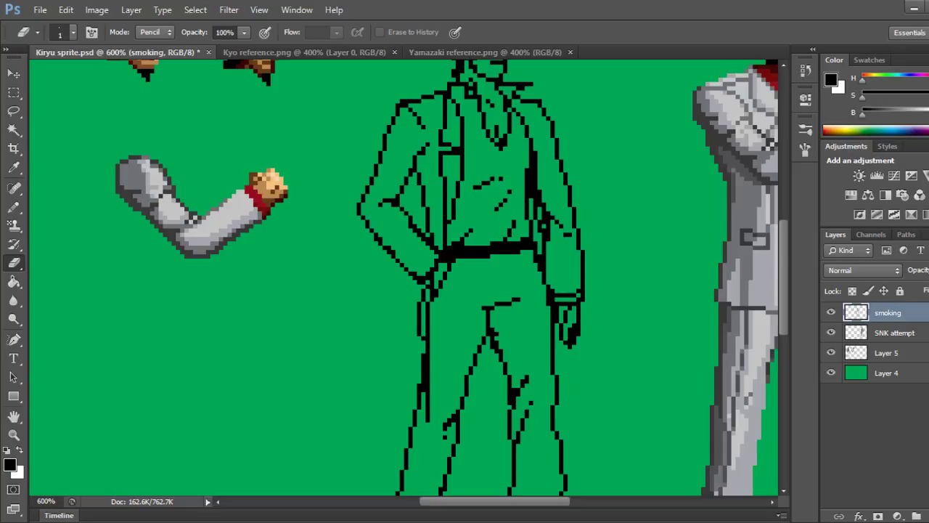
Trim the excess corner pixels from the lower forearm outline of the bent arm, and save the file.
scroll(407, 276, "up", 5)
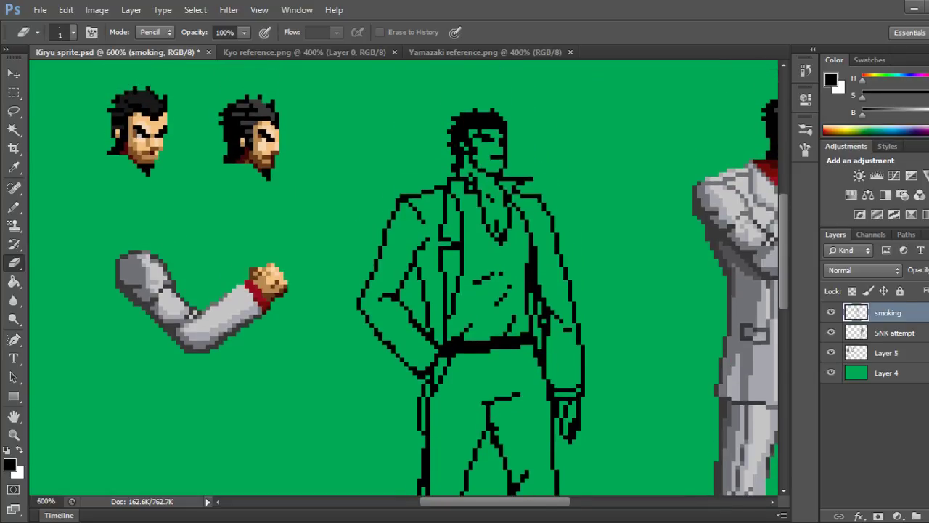
scroll(407, 276, "down", 8)
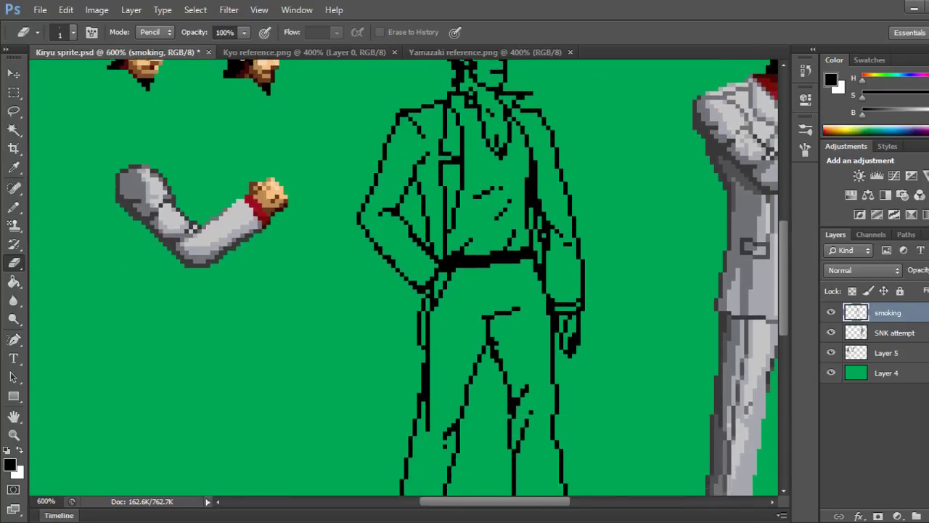
scroll(407, 276, "down", 4)
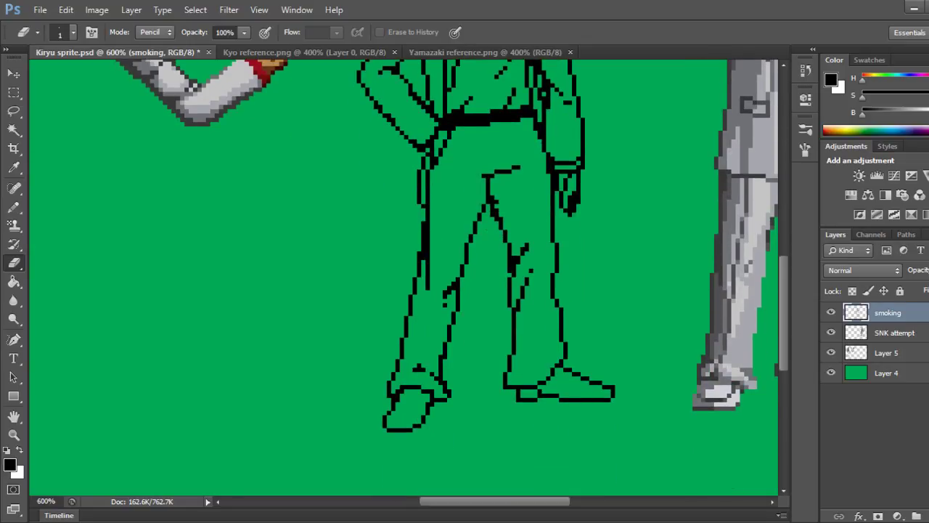
scroll(406, 276, "up", 8)
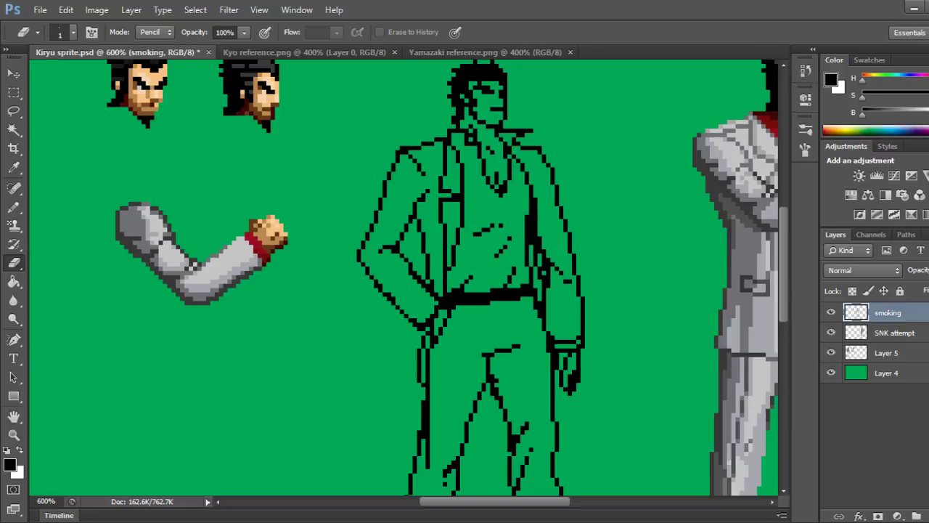
left_click(393, 299)
left_click(389, 294)
left_click(376, 286)
key("ctrl+s")
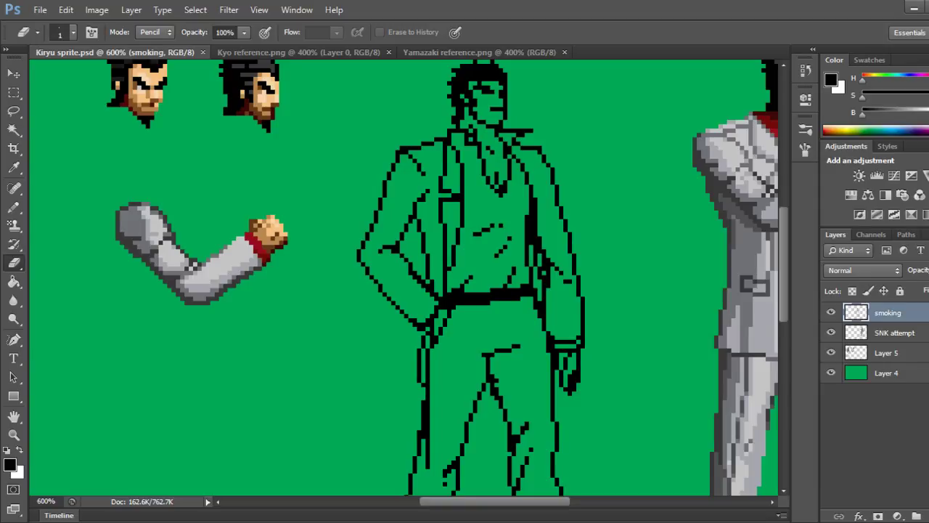
Try a short fly mark directly beneath the belt on the smoking pose, and save the file.
scroll(404, 276, "right", 5)
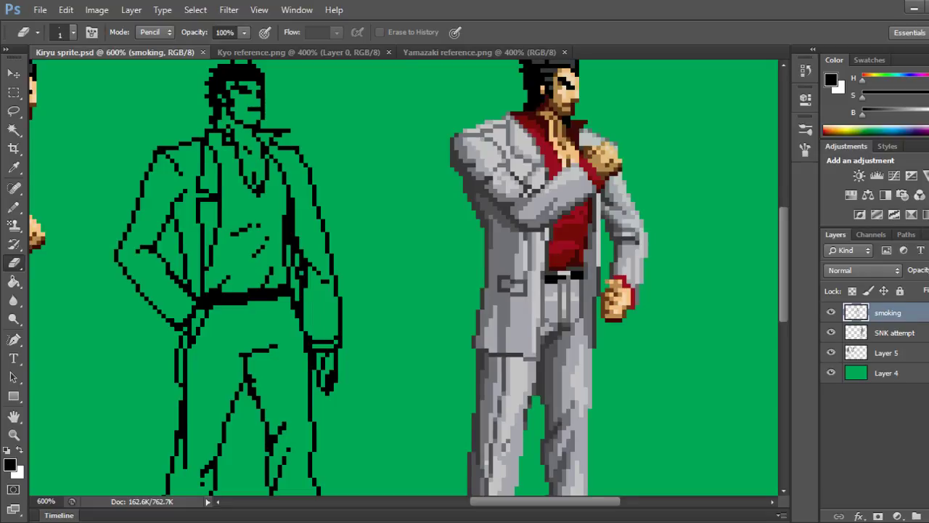
scroll(403, 276, "left", 6)
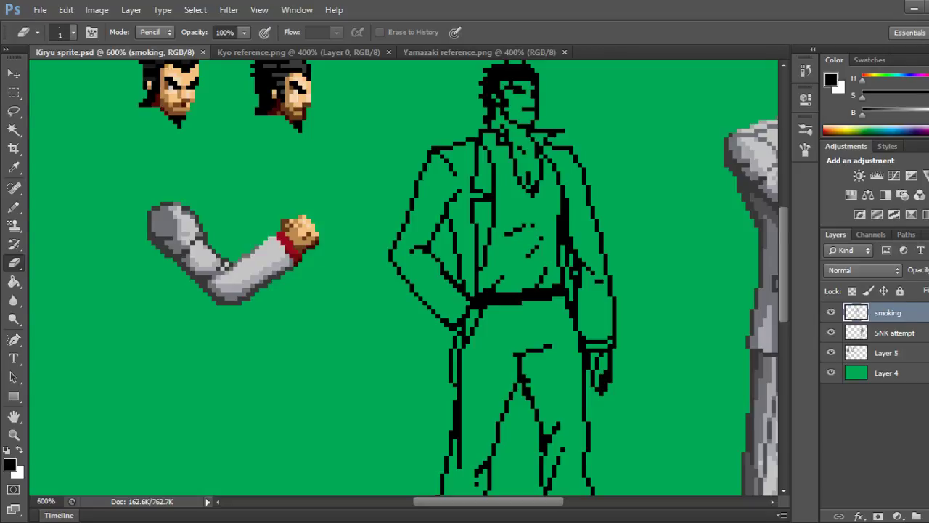
scroll(403, 275, "right", 3)
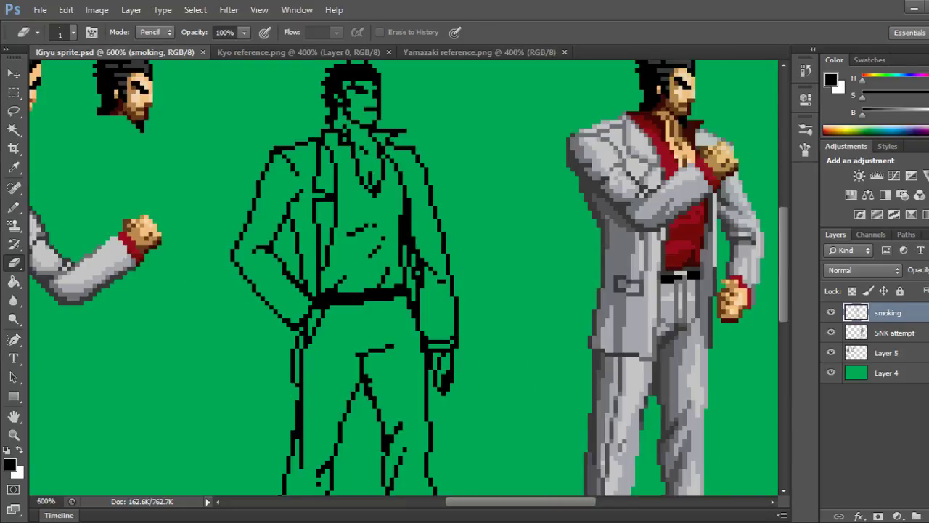
scroll(403, 278, "left", 1)
key("b")
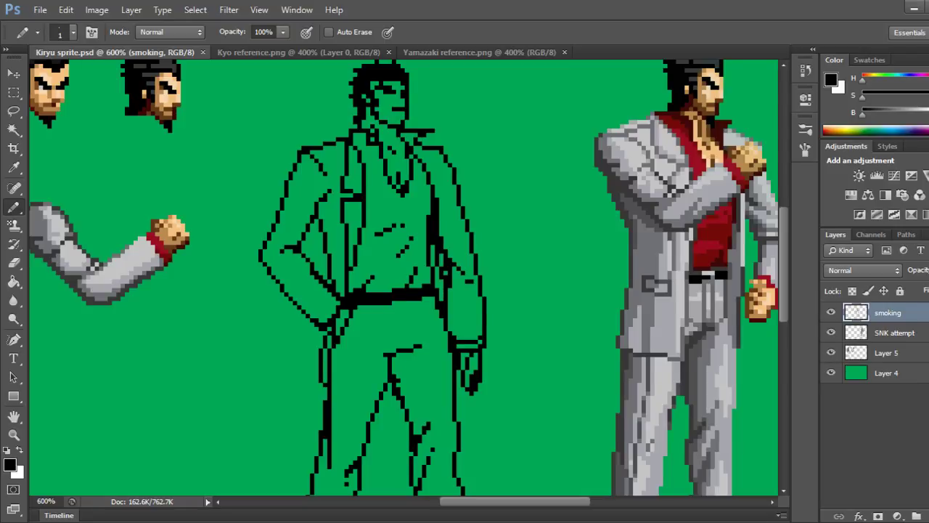
left_click_drag(411, 304, 406, 311)
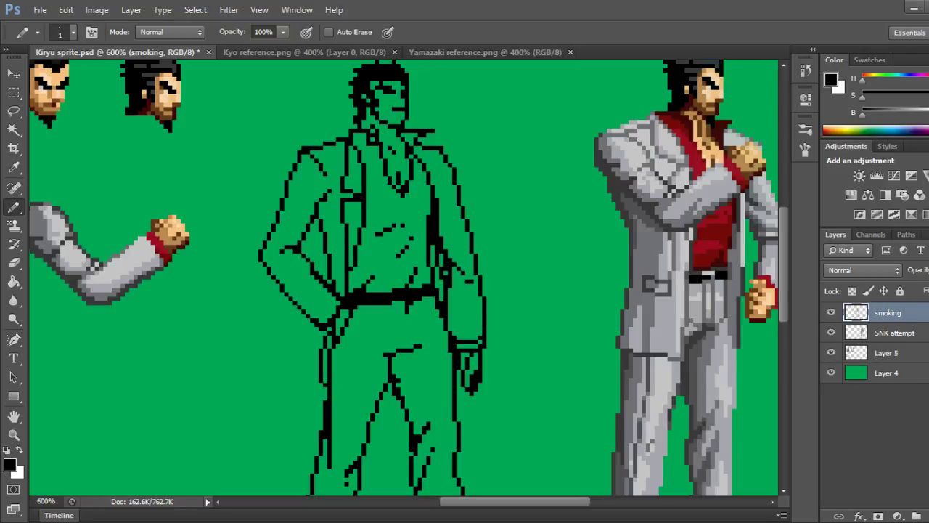
key("ctrl+s")
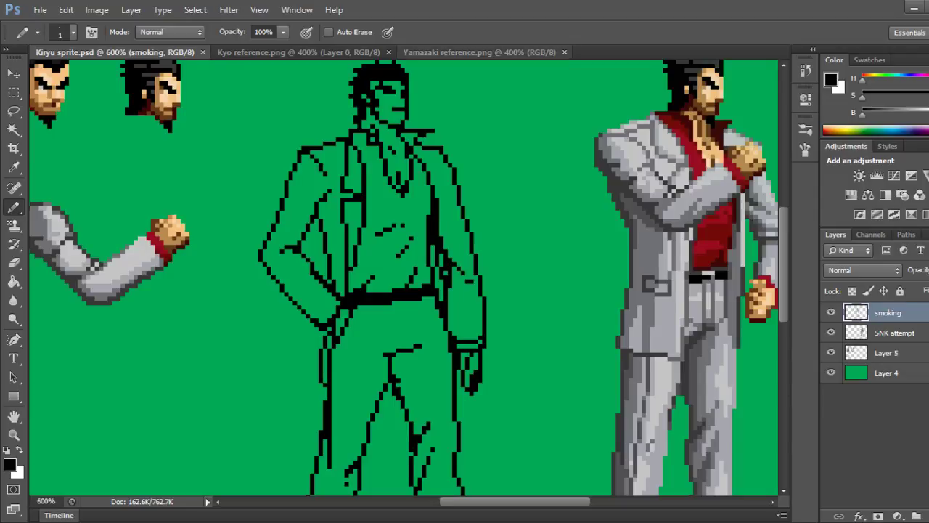
Check the waist of the Yamazaki reference, and try a short curved fly line below the belt.
left_click(479, 53)
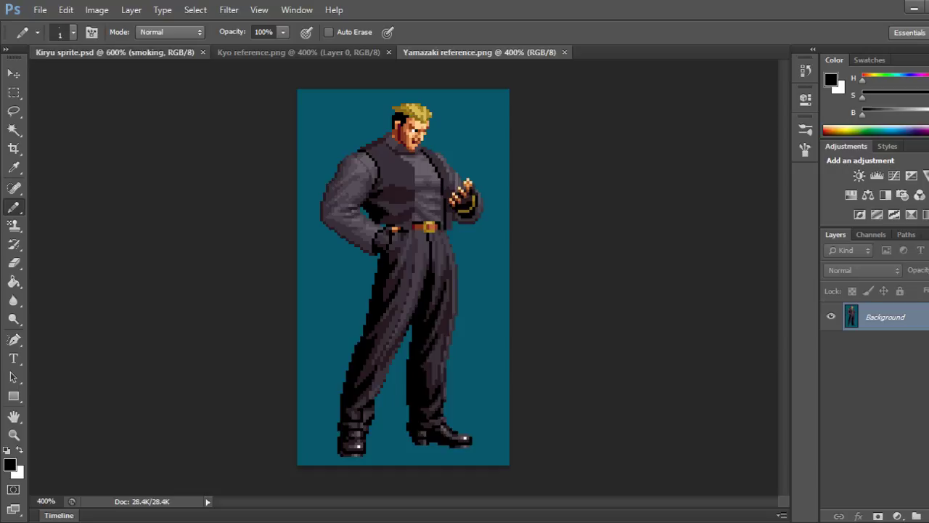
key("ctrl+Tab")
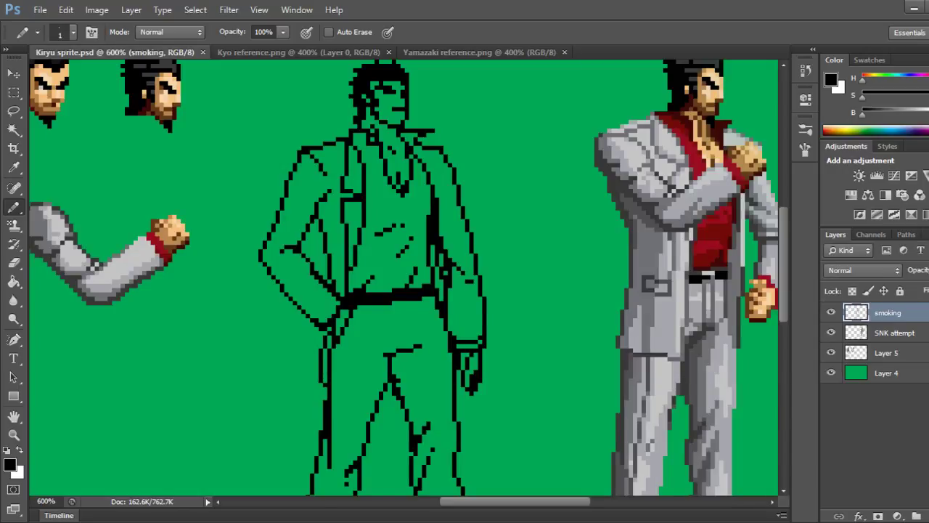
left_click_drag(405, 302, 411, 321)
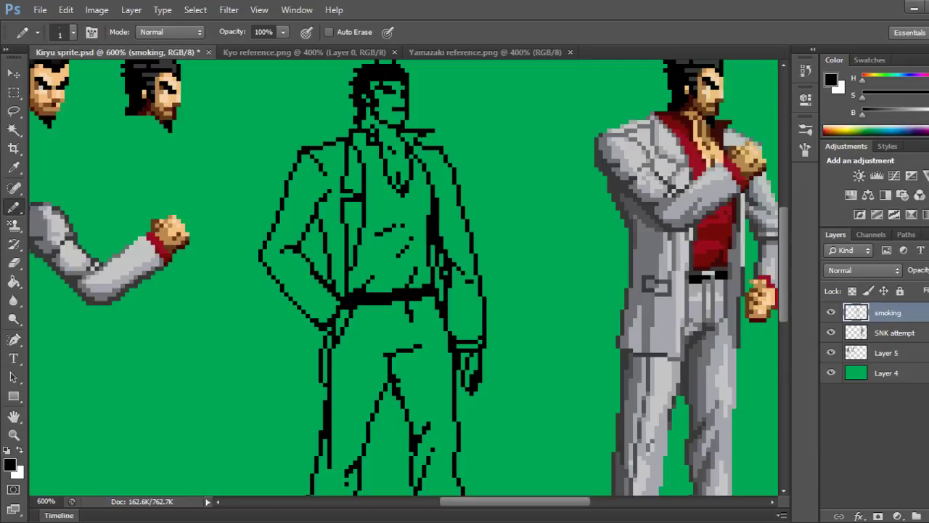
key("ctrl+z")
Check the Yamazaki reference, draw two vertical fly lines from the belt down to the crotch fold on the smoking pose, and save the file.
left_click(485, 52)
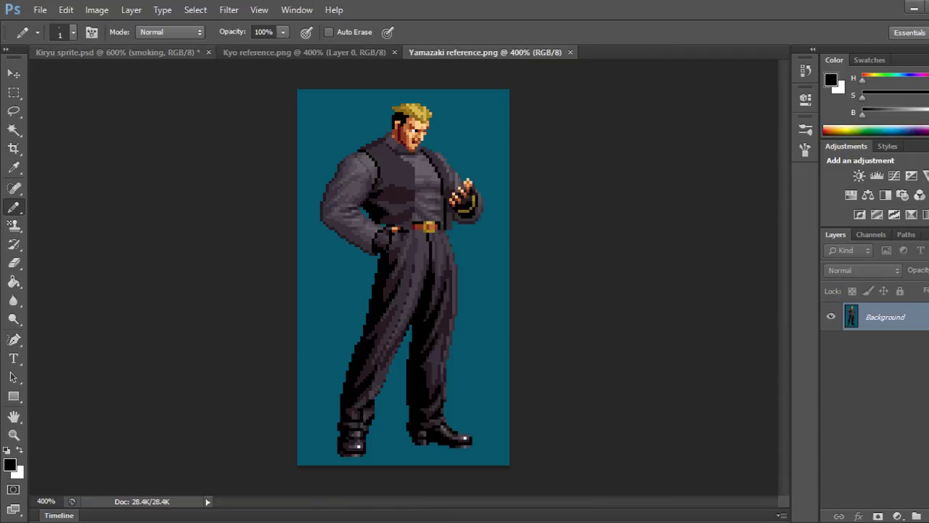
left_click(117, 53)
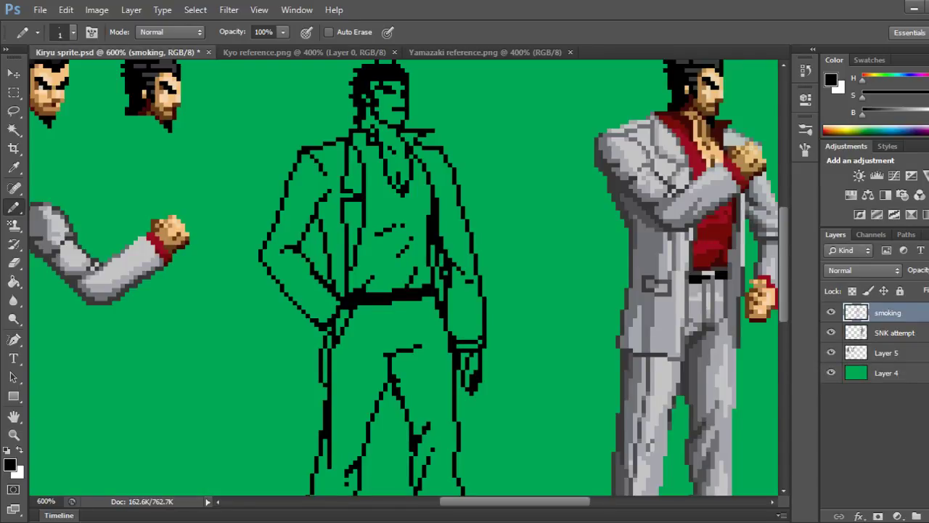
left_click_drag(405, 301, 412, 322)
left_click_drag(410, 326, 411, 348)
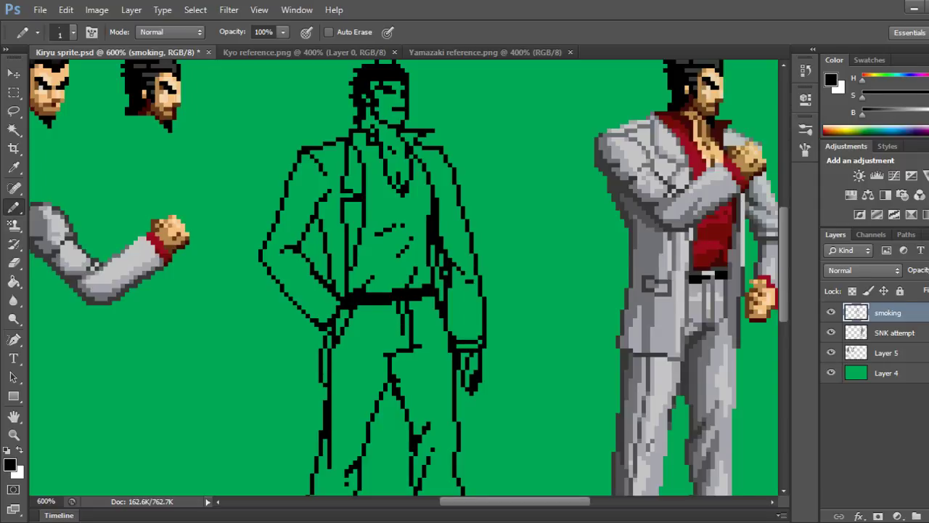
left_click(403, 345)
key("e")
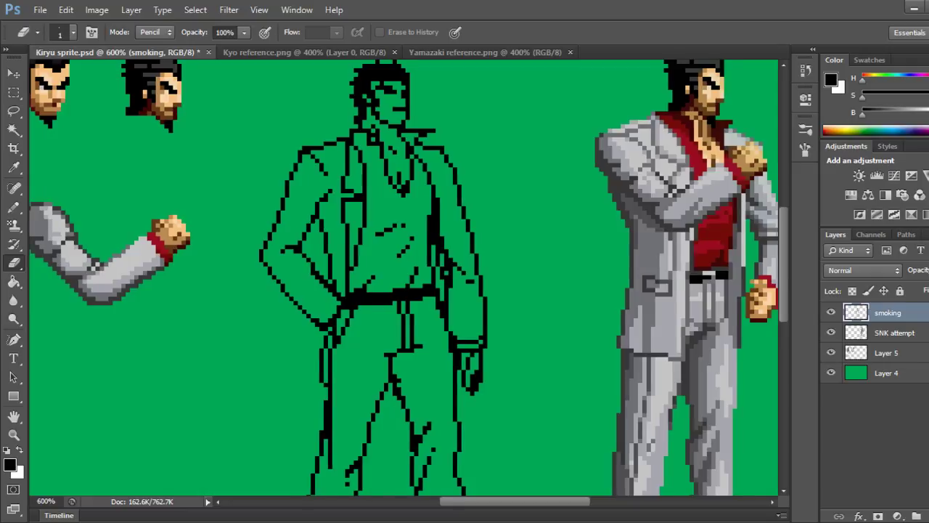
key("ctrl+minus")
key("ctrl+minus")
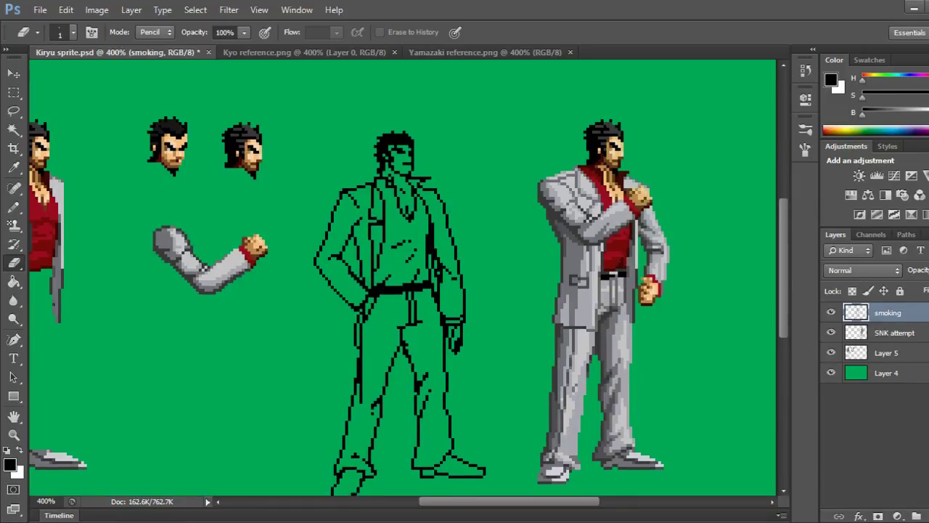
scroll(409, 278, "down", 2)
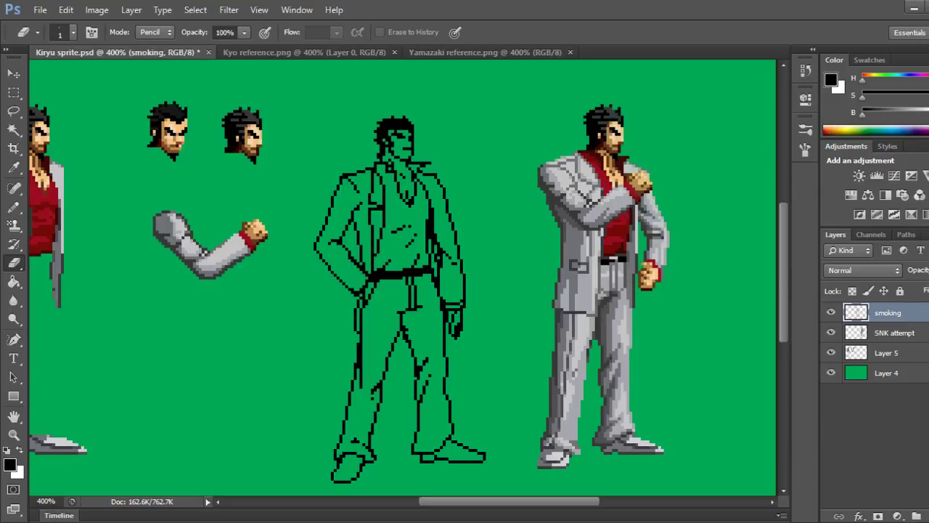
key("b")
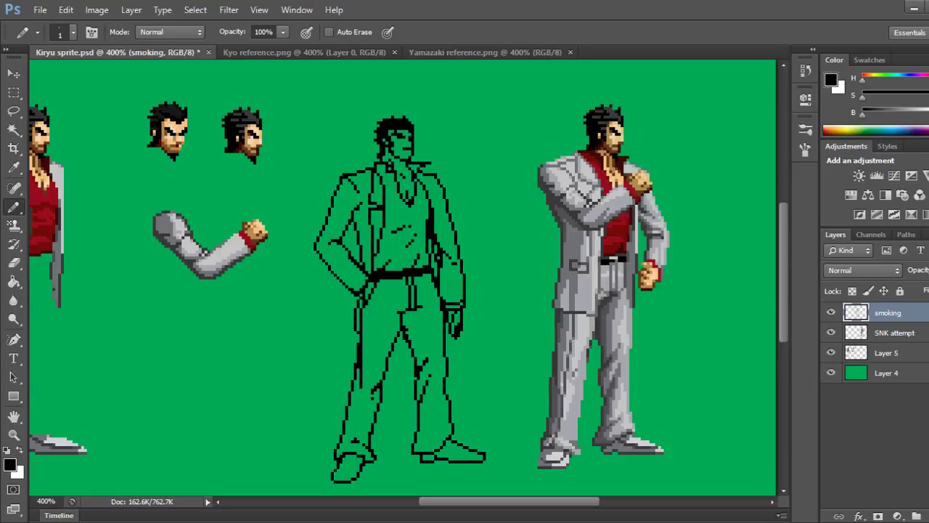
key("ctrl+s")
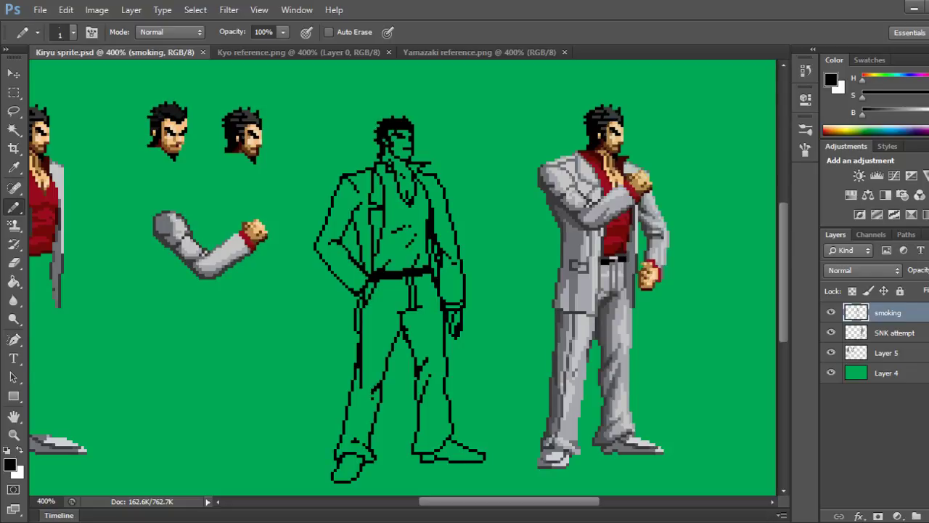
Add a new layer directly beneath the smoking layer and name it flats.
key("ctrl+plus")
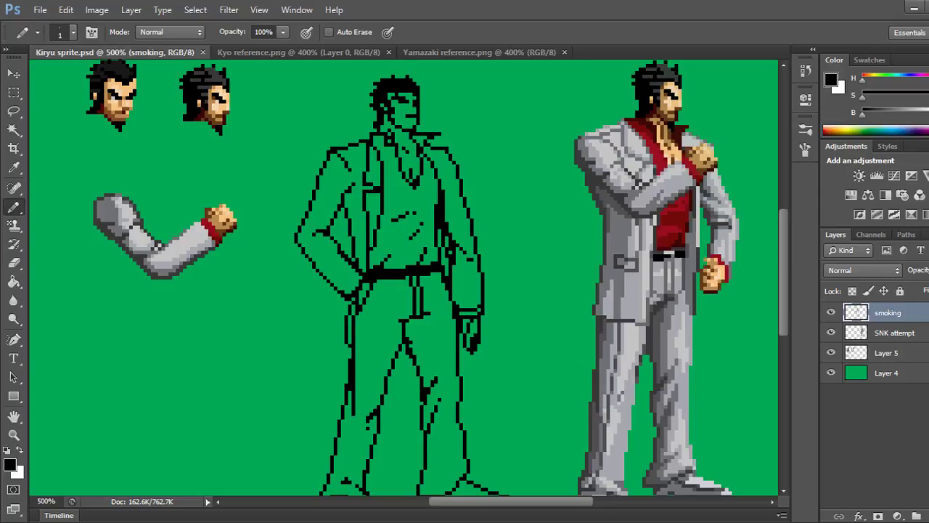
left_click(928, 515)
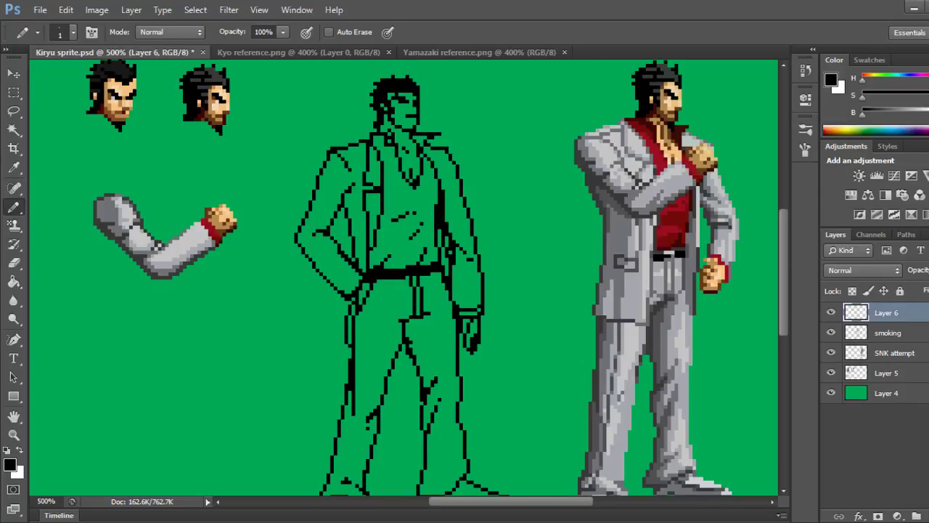
key("ctrl+bracketleft")
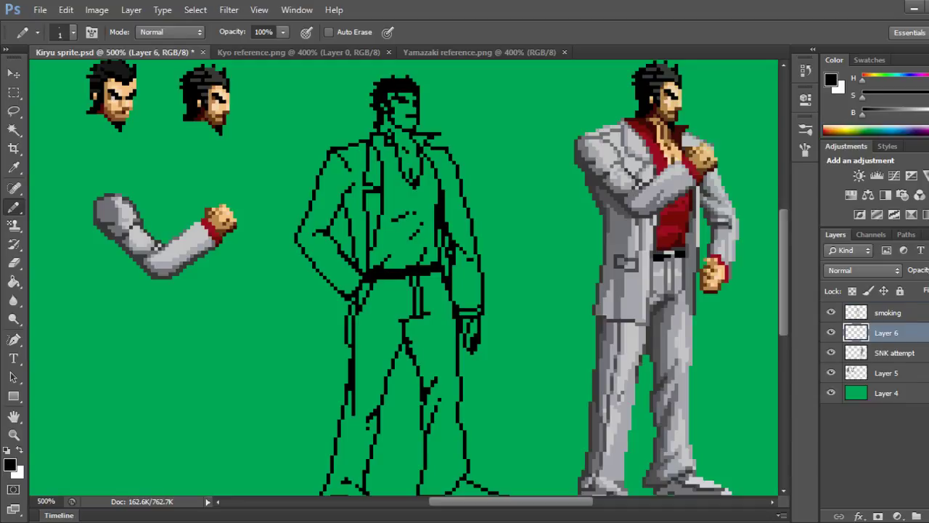
double_click(887, 332)
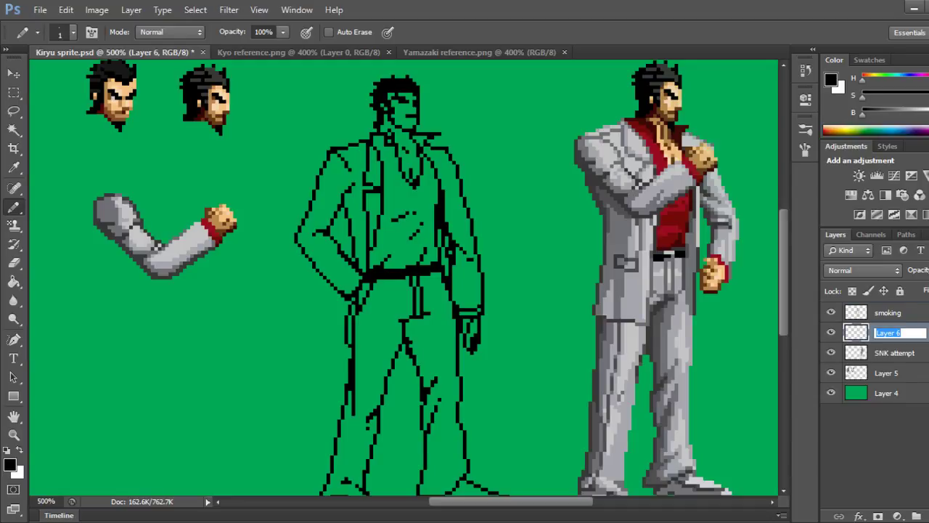
type("flats")
key("Return")
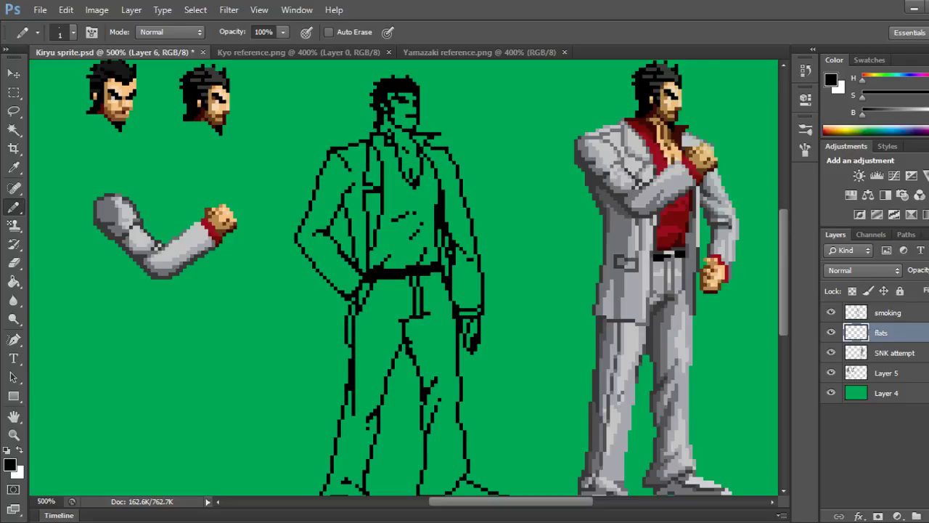
left_click(871, 443)
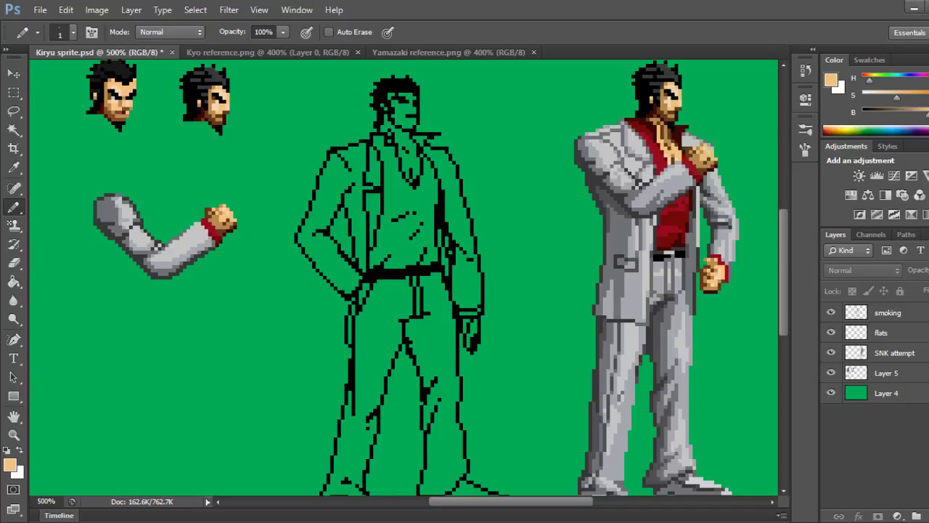
left_click(888, 312)
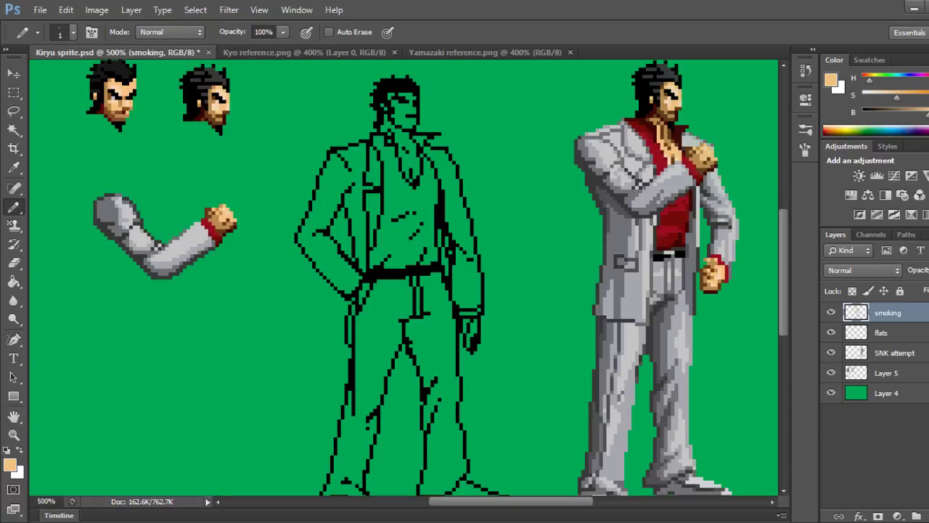
key("w")
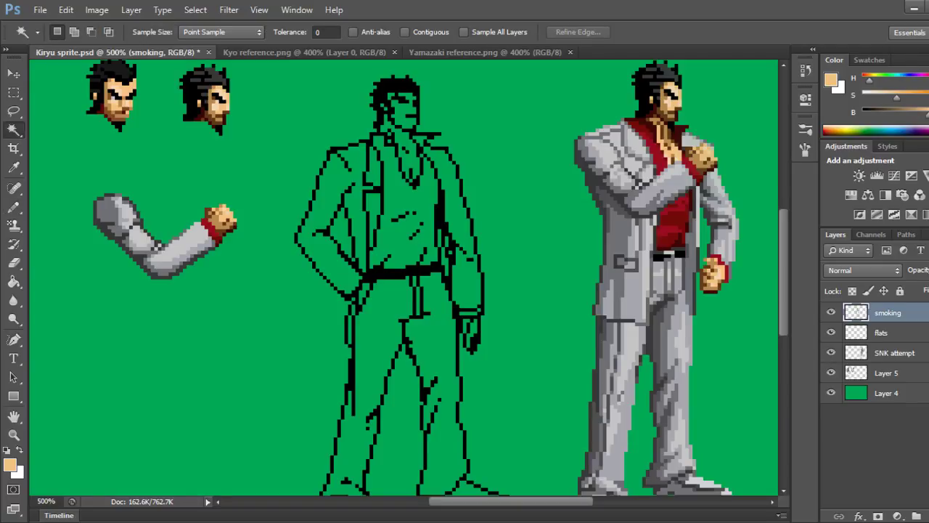
left_click(392, 272)
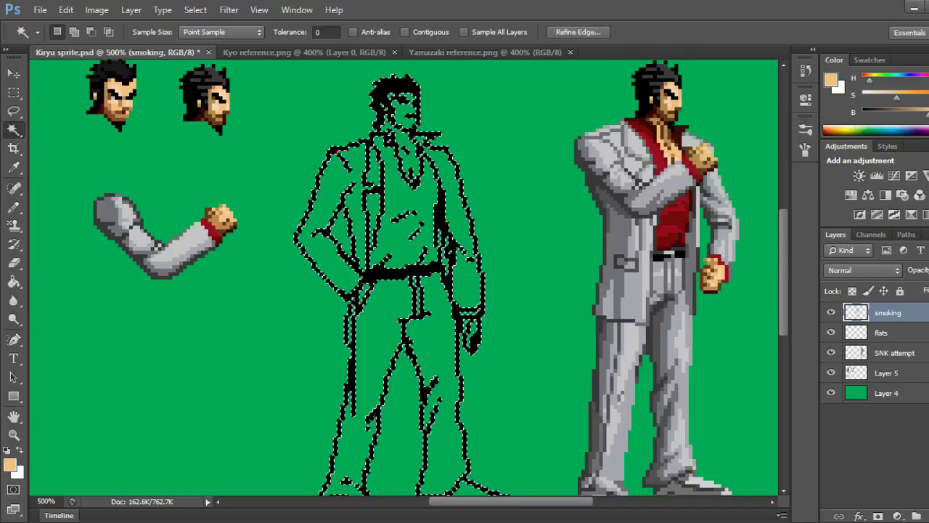
left_click(880, 333)
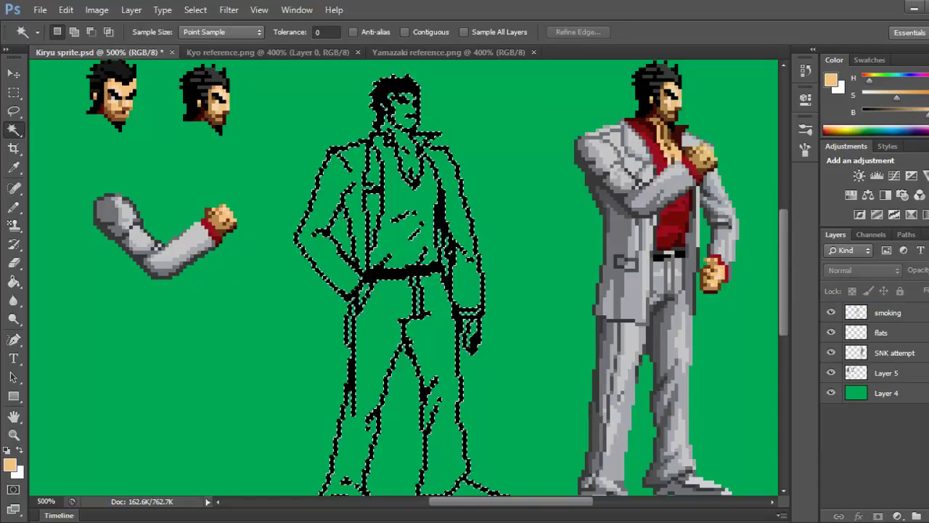
left_click(830, 312)
left_click(831, 312)
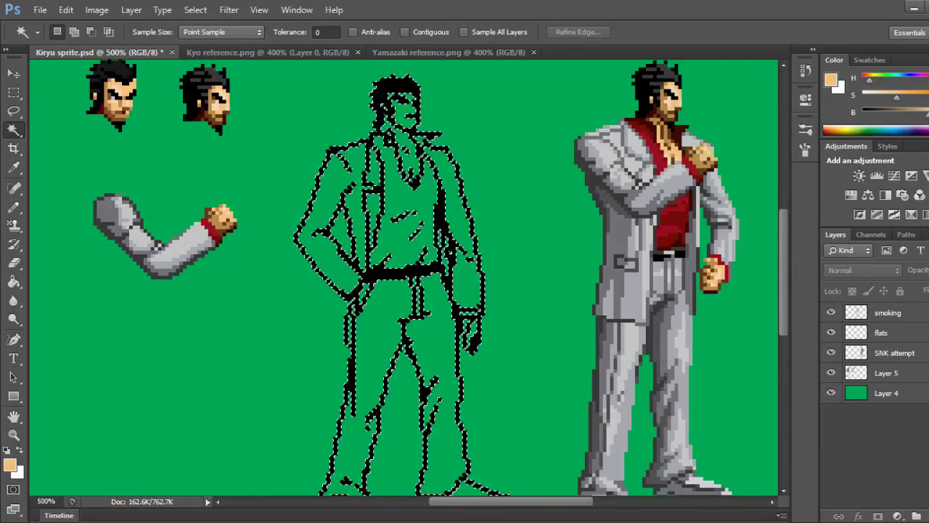
key("ctrl+d")
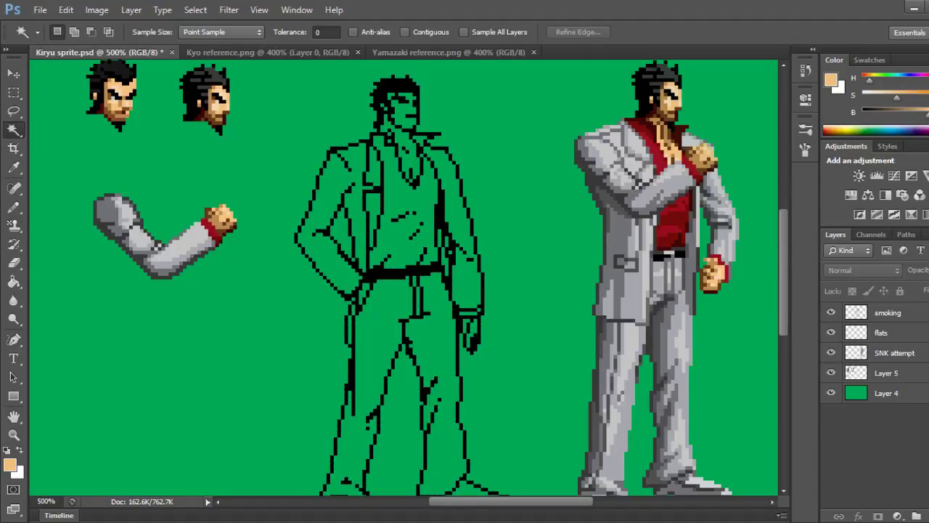
Fill the face, neck, chest and both hands with light skin tone on the flats layer, using contiguous Magic Wand selections from the smoking layer, and save.
left_click(887, 312)
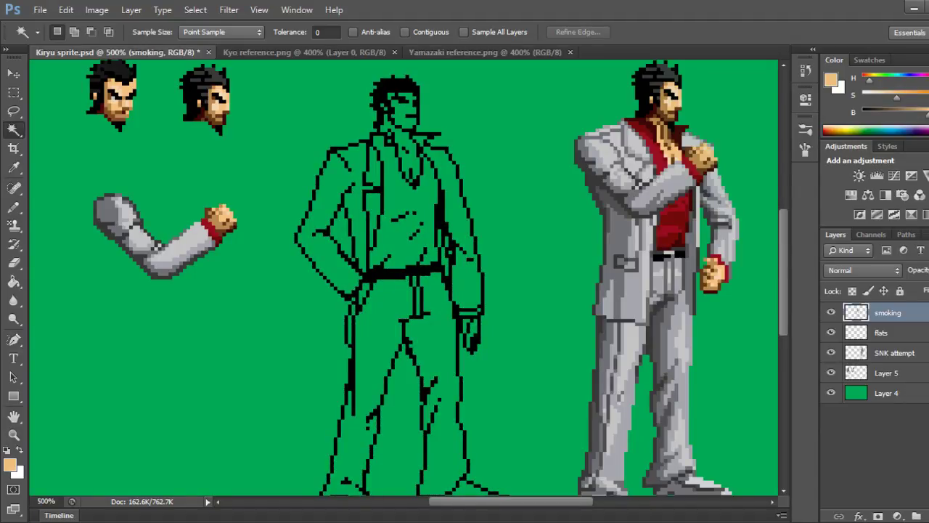
left_click(405, 32)
left_click(404, 111)
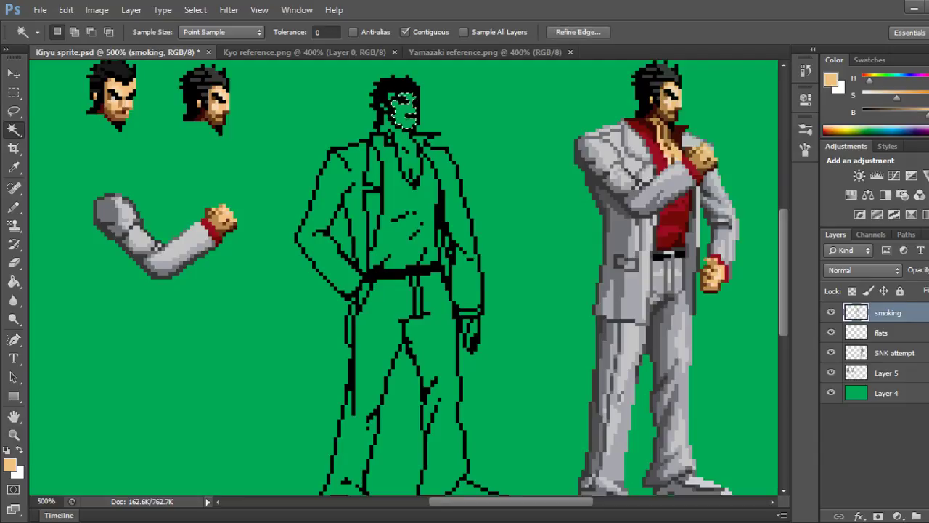
key("shift")
left_click(408, 156, "shift")
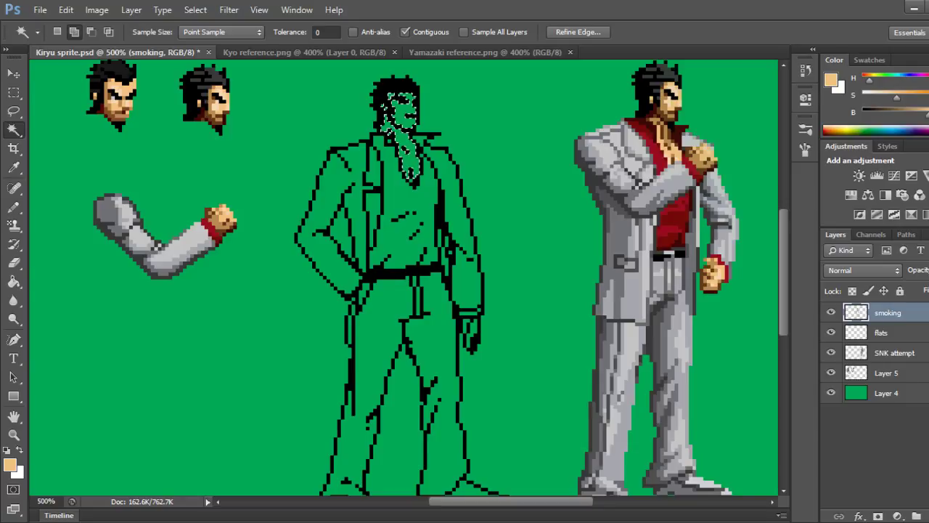
left_click(473, 328)
left_click(363, 292)
key("shift")
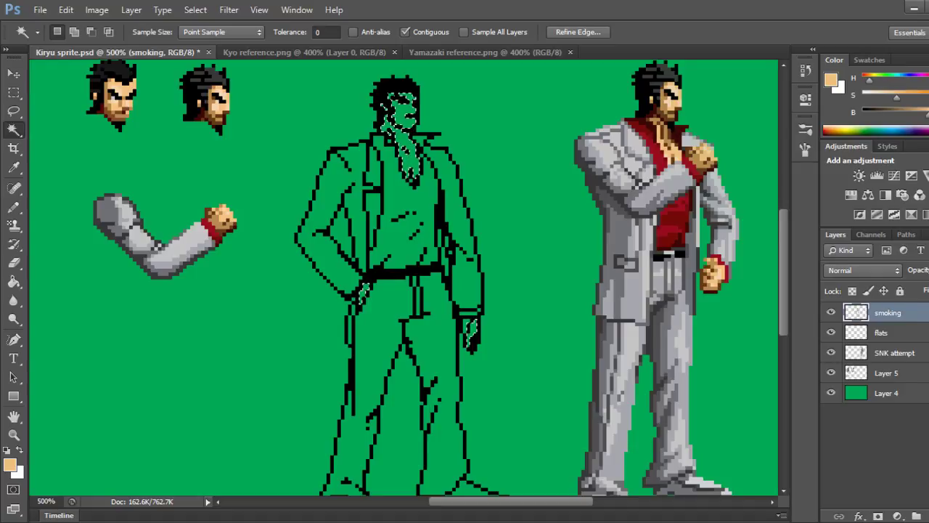
key("alt+bracketleft")
key("g")
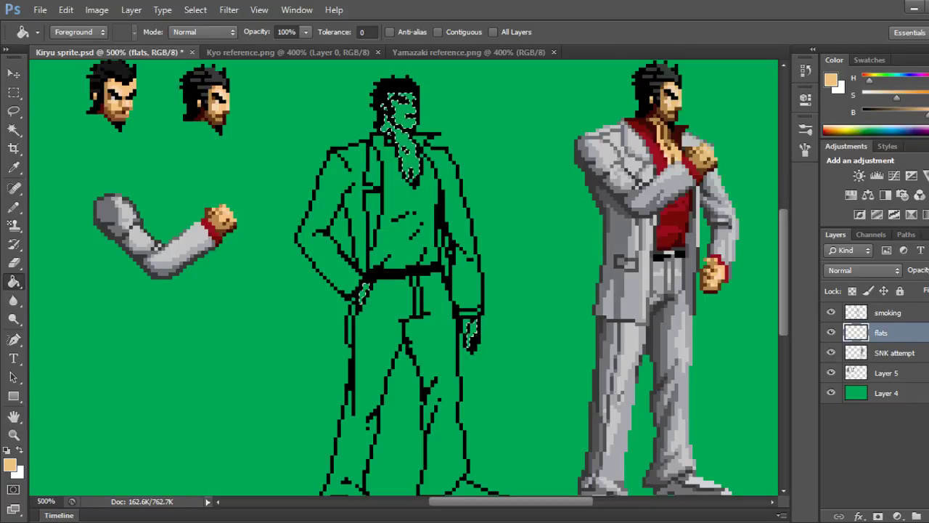
key("alt+BackSpace")
key("ctrl+d")
key("ctrl+d")
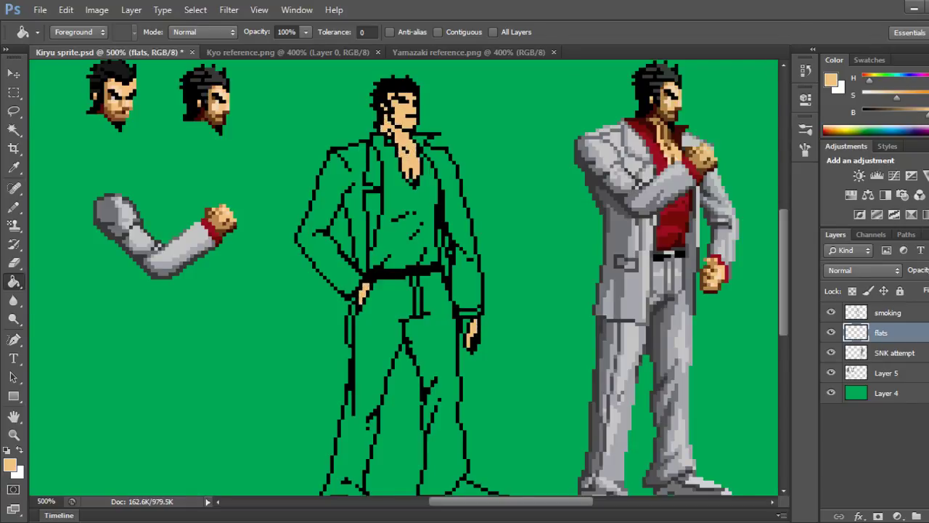
key("b")
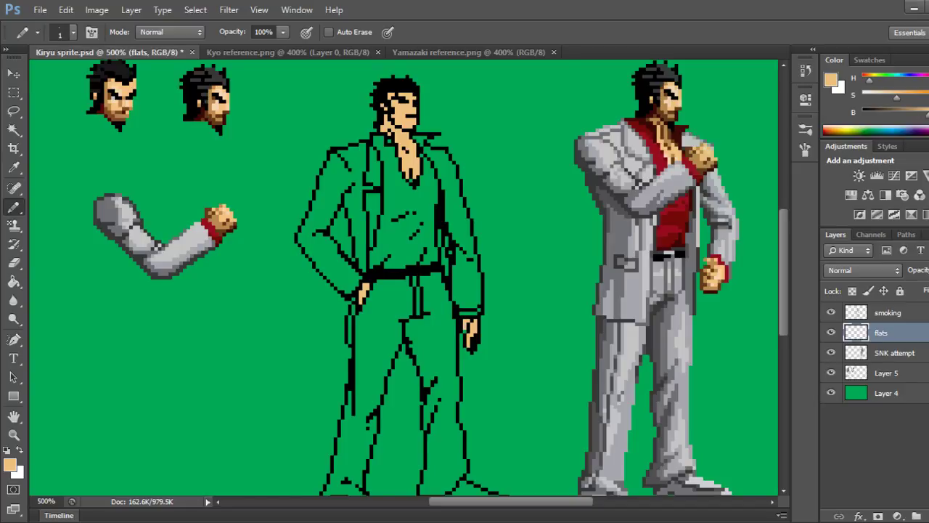
key("ctrl+s")
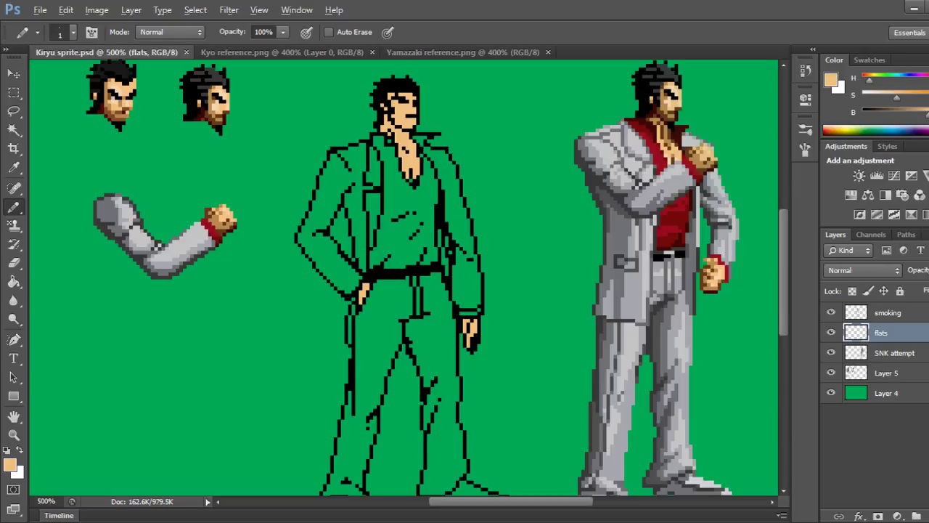
Fill the smoking pose's shirt, collar and cuffs on the flats layer with dark red sampled from the finished sprite, and save.
left_click(671, 236, "alt")
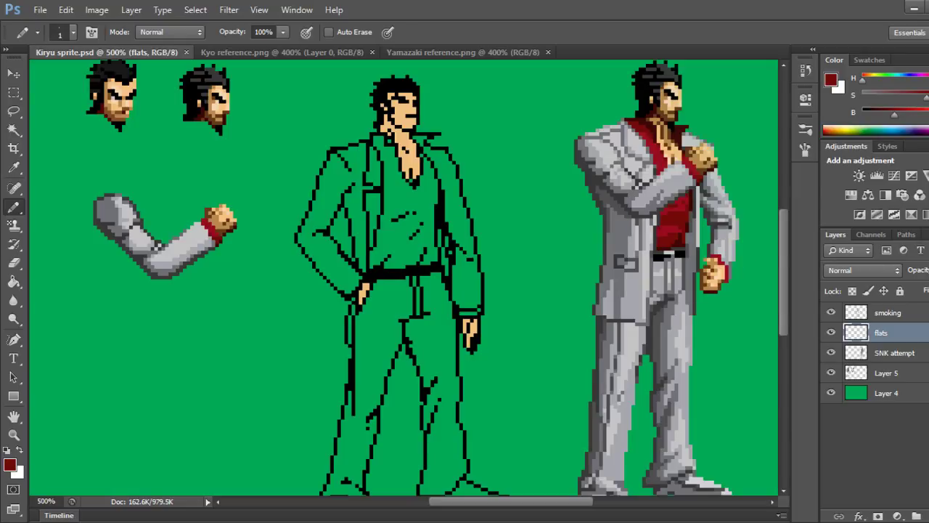
left_click(888, 312)
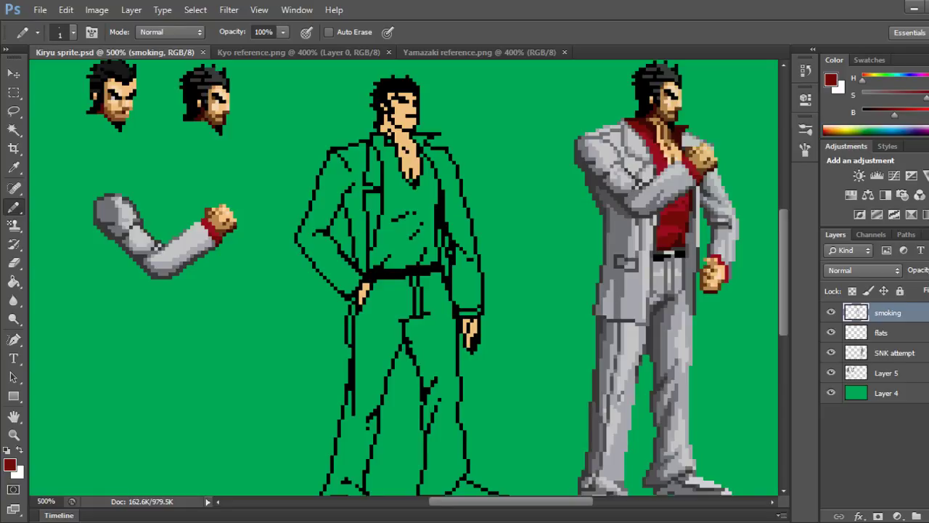
key("w")
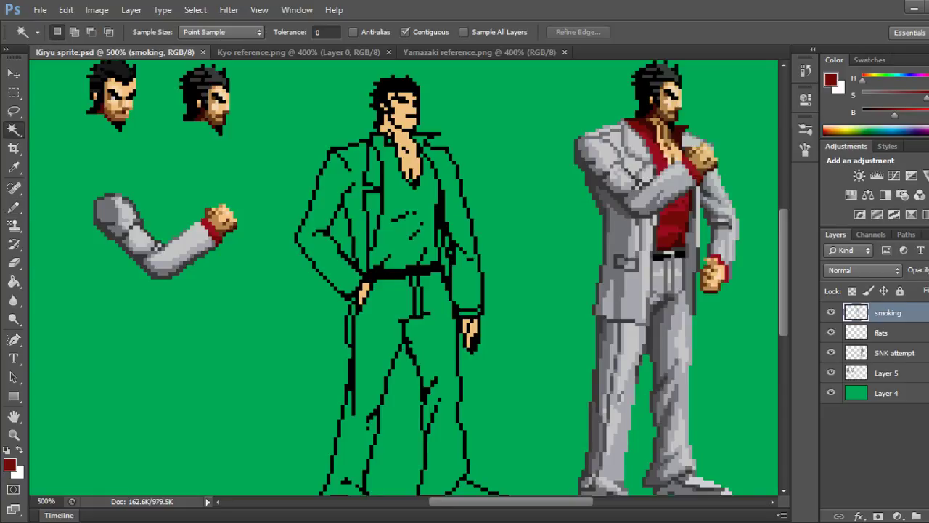
left_click(406, 204)
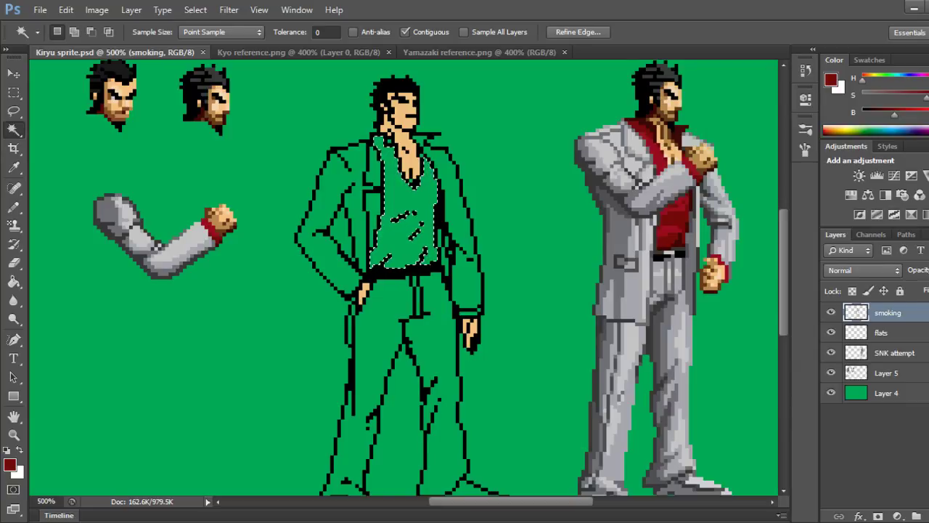
key("shift")
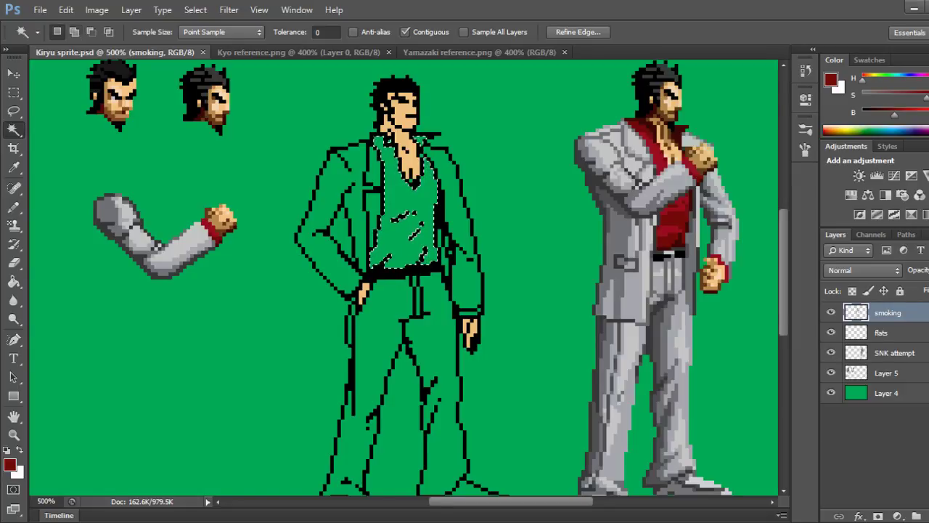
key("shift")
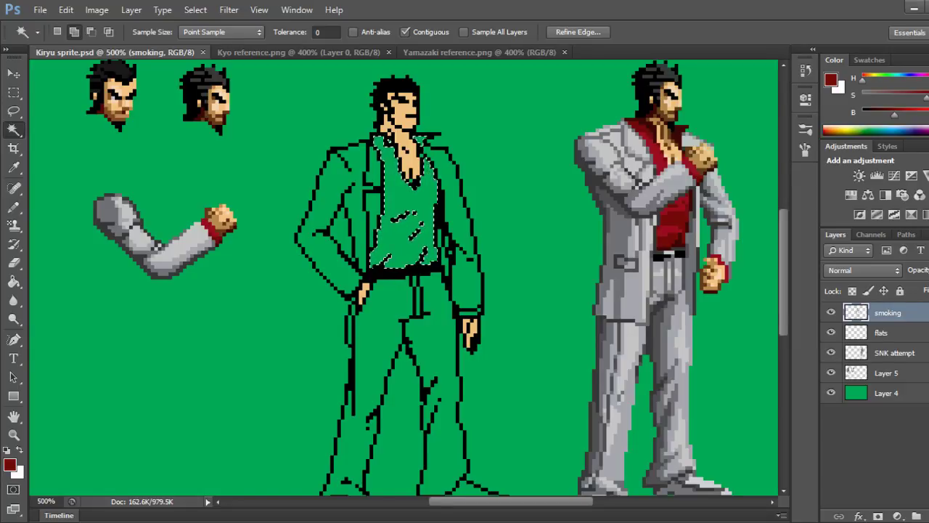
left_click(468, 314, "shift")
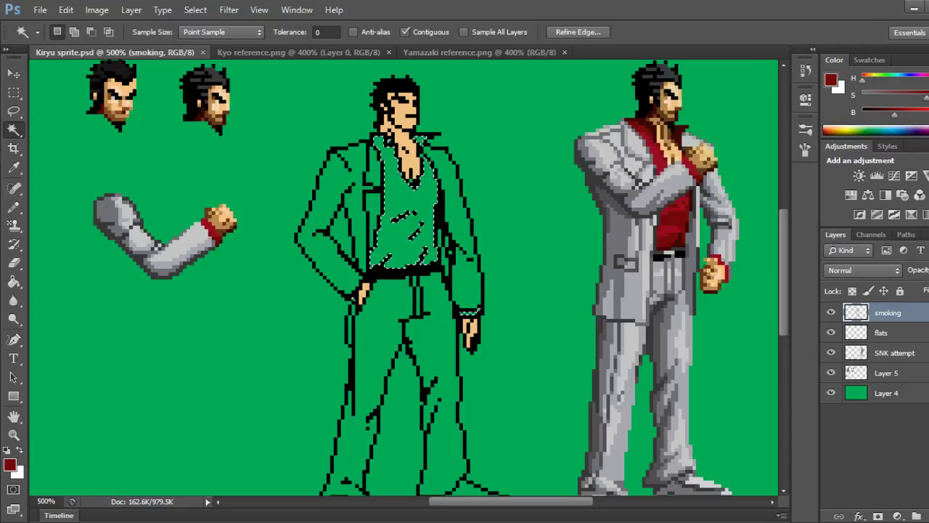
key("shift")
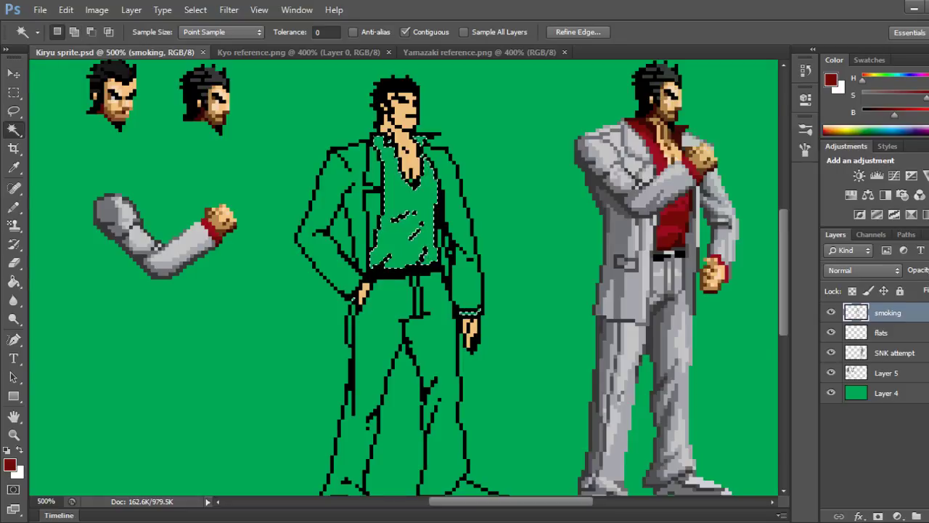
key("alt+bracketleft")
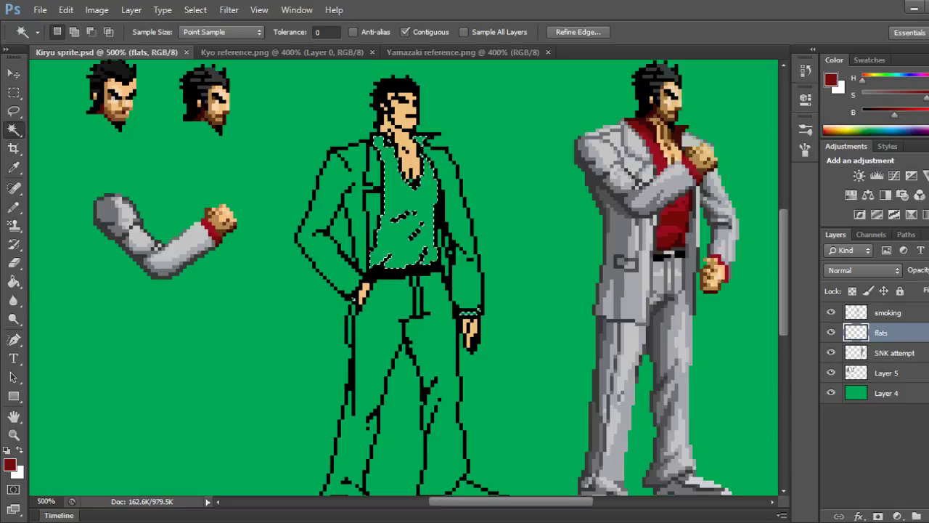
key("g")
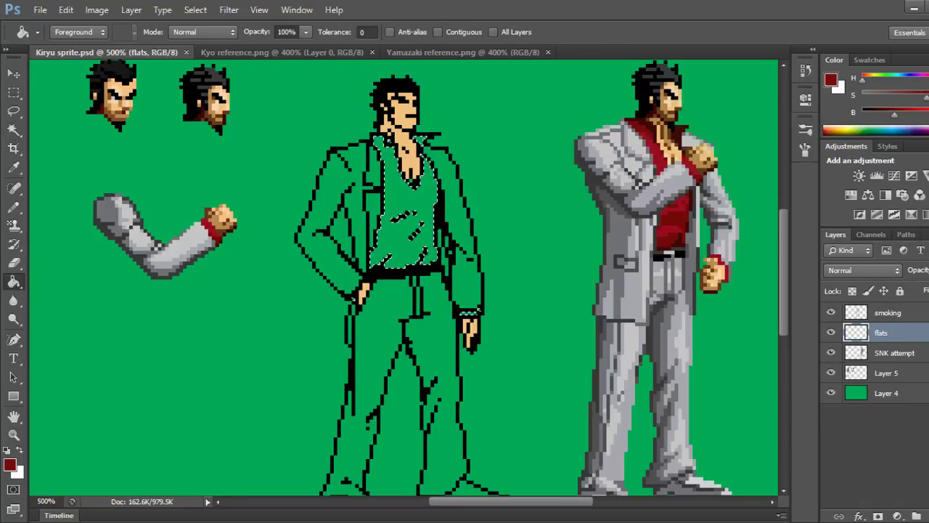
left_click(412, 180)
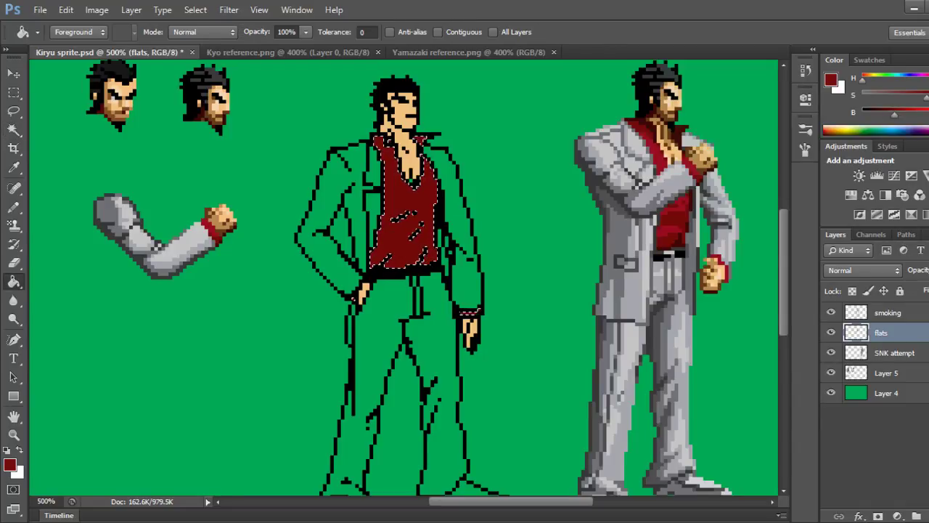
key("ctrl+d")
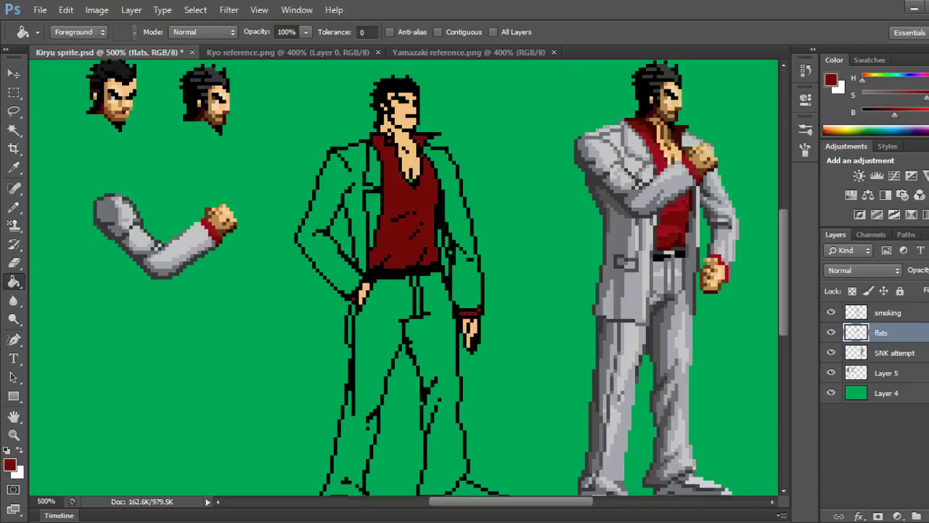
key("b")
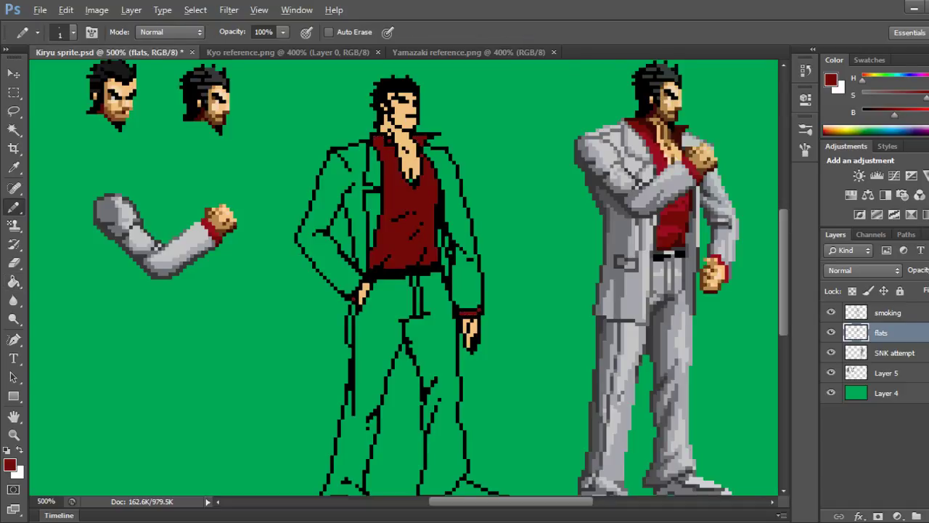
left_click(409, 170, "alt")
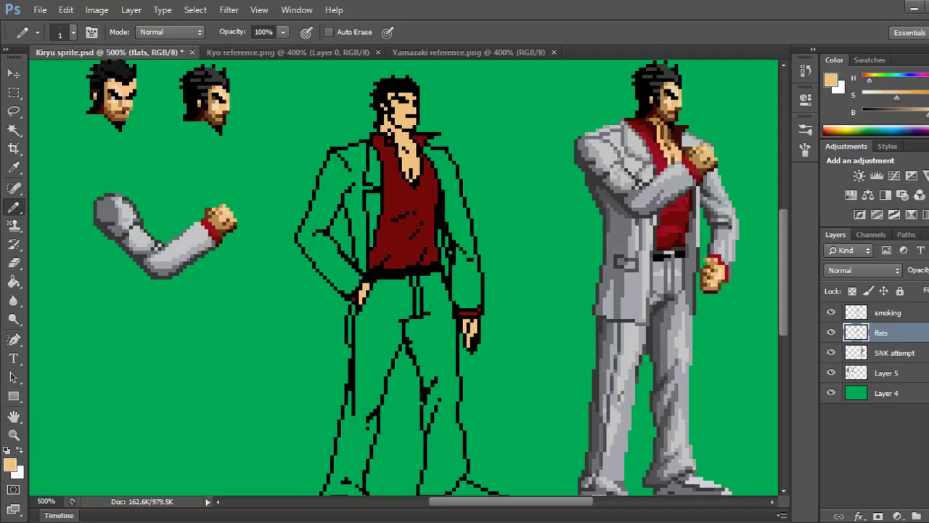
key("ctrl+s")
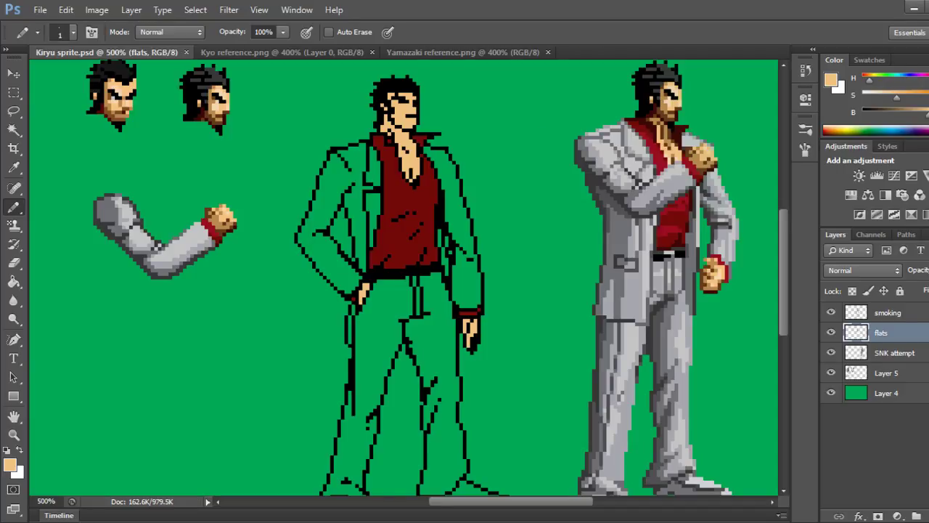
Look over the smoking pose down to the shoes, check it against the Kyo reference, and save the file.
scroll(406, 276, "down", 3)
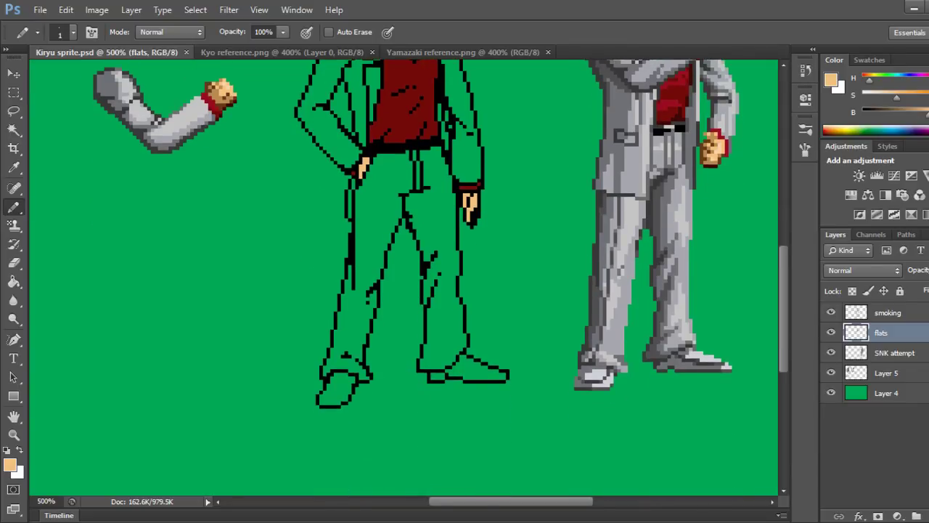
scroll(437, 278, "up", 5)
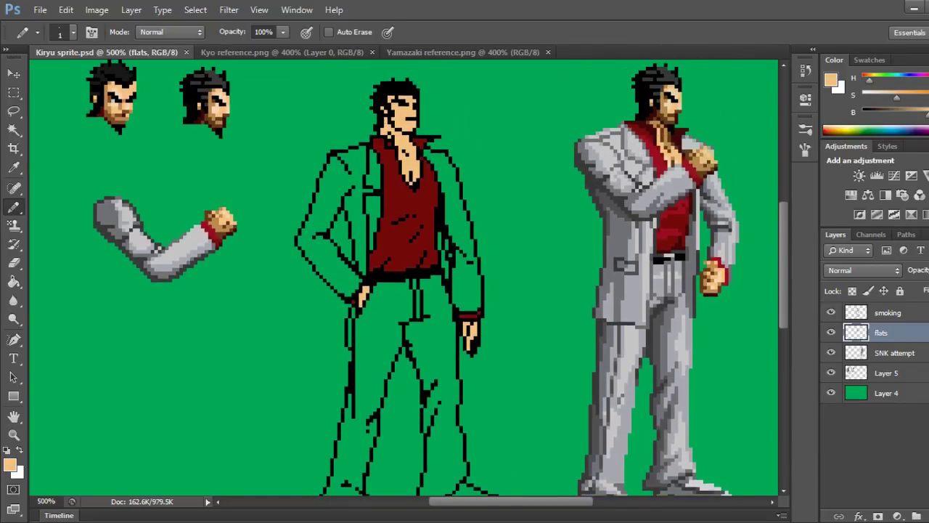
scroll(406, 276, "down", 1)
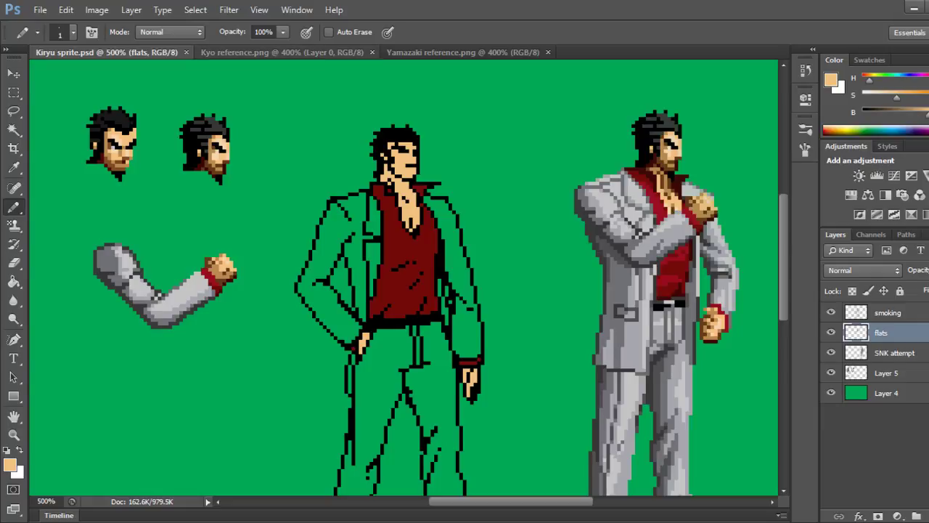
left_click(282, 53)
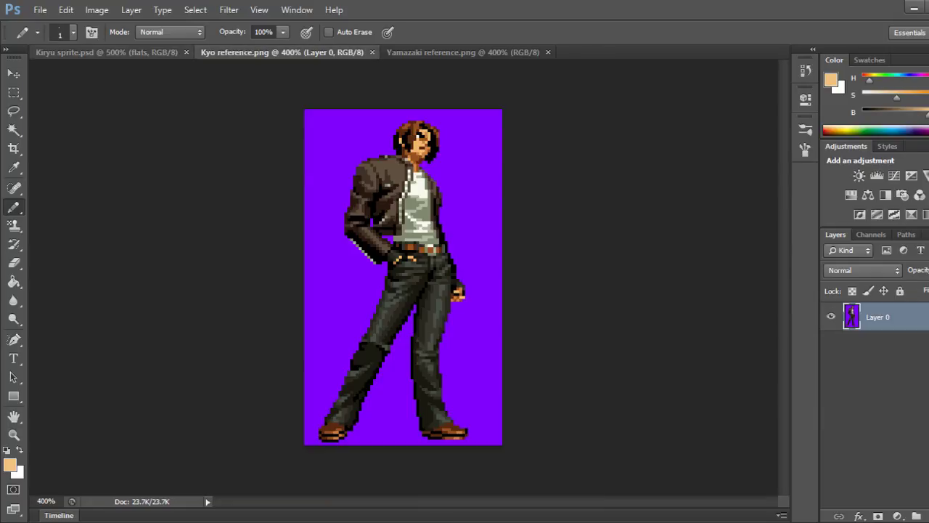
left_click(107, 52)
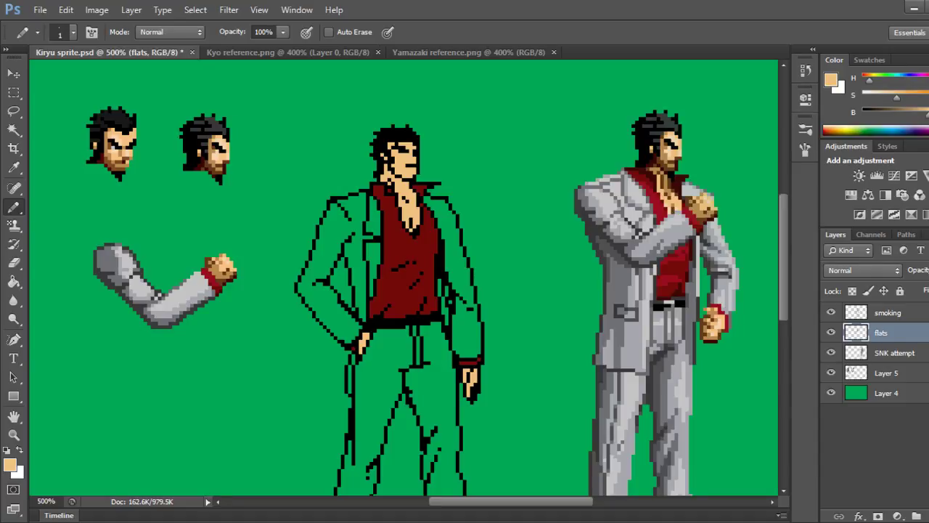
key("ctrl+s")
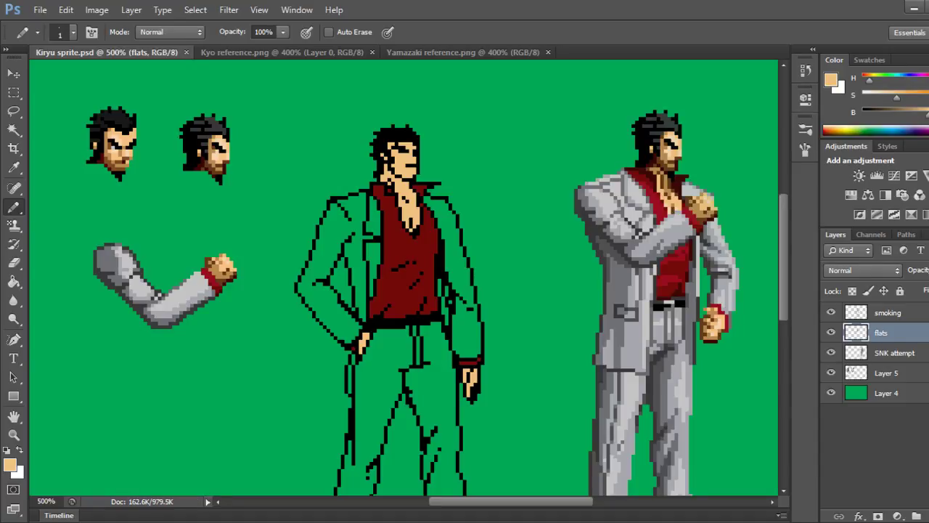
key("ctrl+minus")
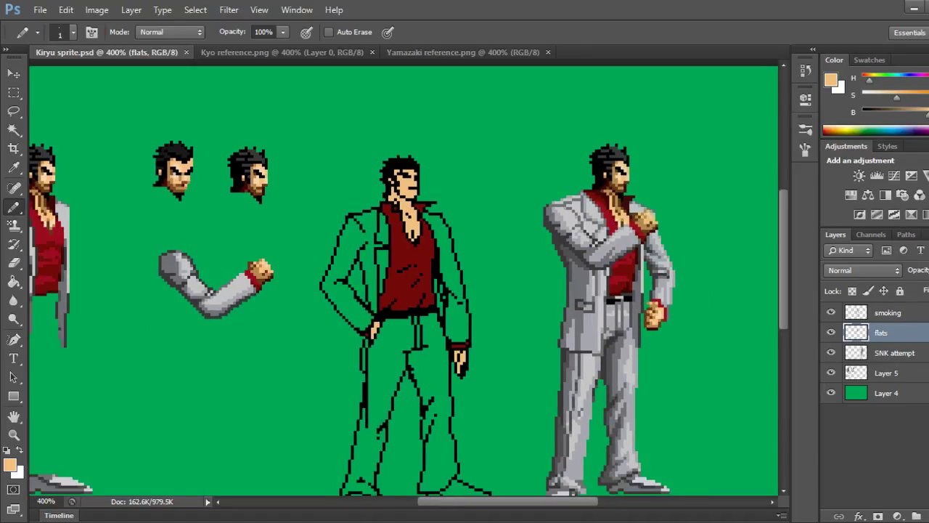
key("ctrl+plus")
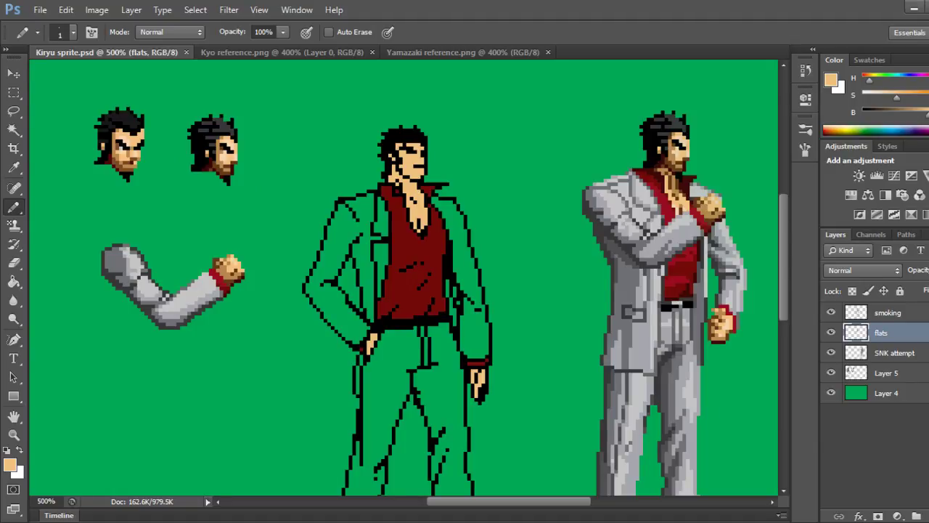
Select the jacket's sleeves, lapel and body areas on the smoking layer with added contiguous Magic Wand selections.
left_click(887, 312)
key("w")
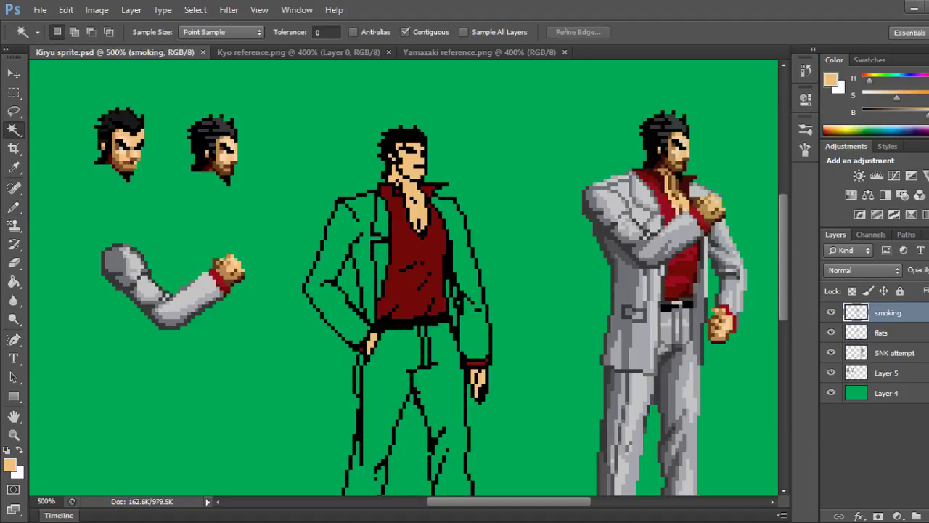
left_click(472, 330)
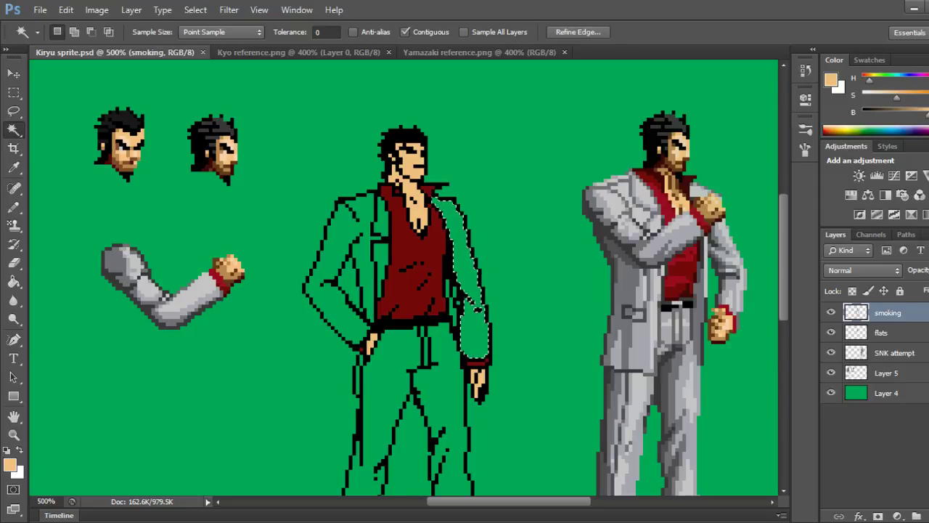
key("shift")
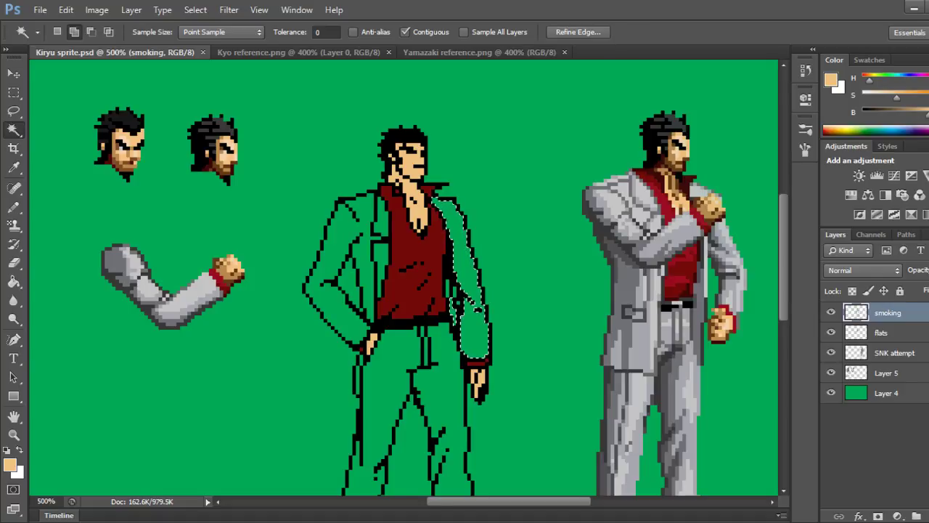
left_click(380, 255, "shift")
left_click(381, 222, "shift")
left_click(367, 276, "shift")
left_click(335, 247, "shift")
Add both trouser legs, the fly area and both shoes to the jacket selection on the smoking layer.
left_click(443, 384, "shift")
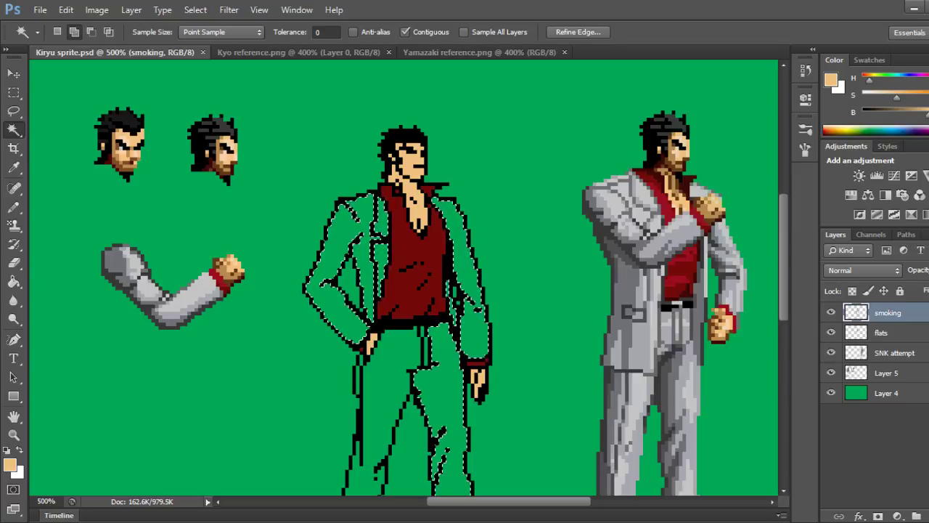
left_click(389, 384, "shift")
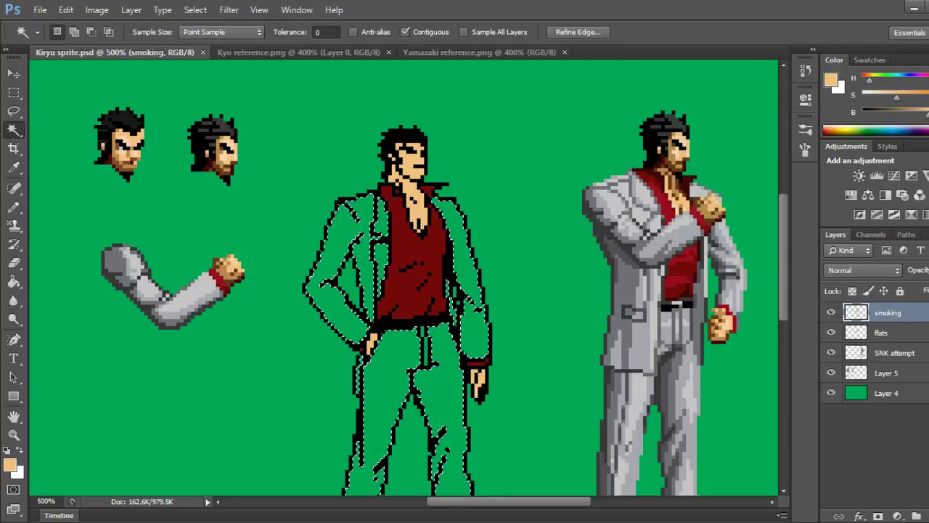
scroll(424, 238, "down", 2)
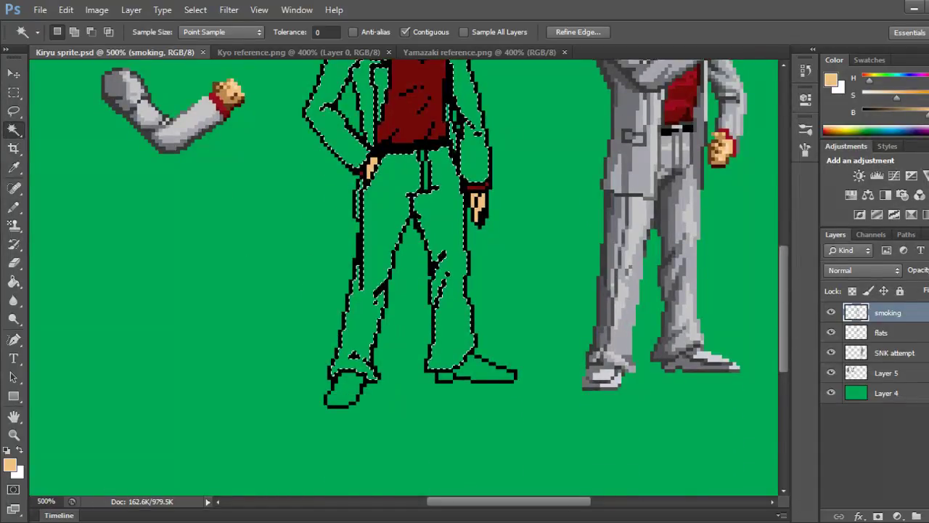
key("shift")
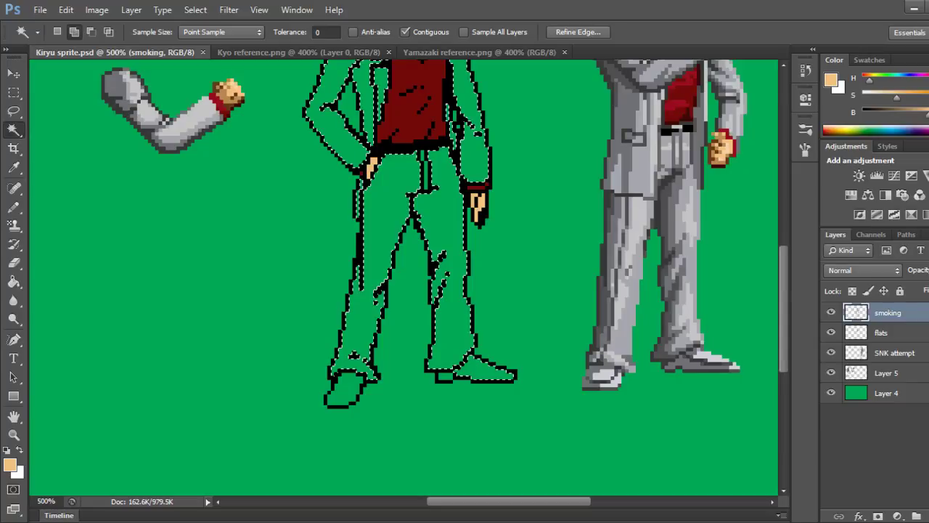
left_click(344, 390, "shift")
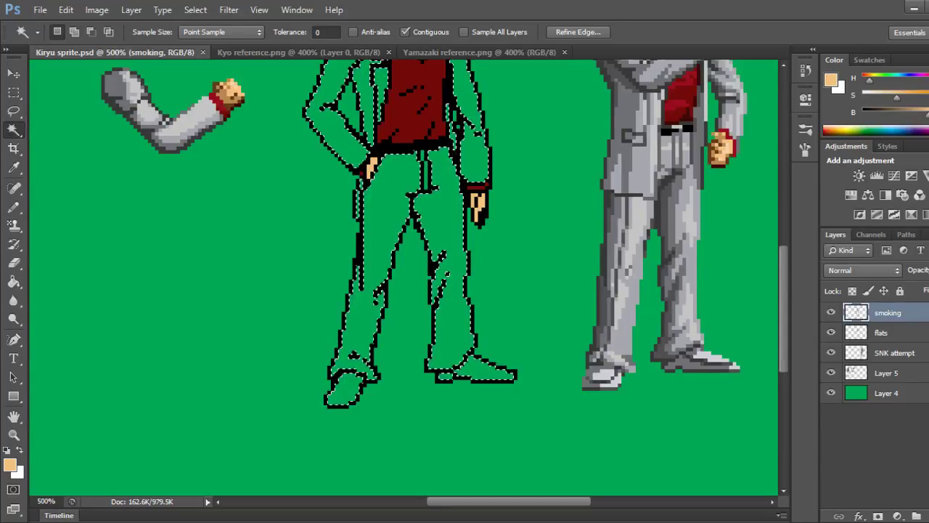
Fill the selected suit and shoes on the flats layer with light grey sampled from the finished sprite's trousers, then deselect.
key("b")
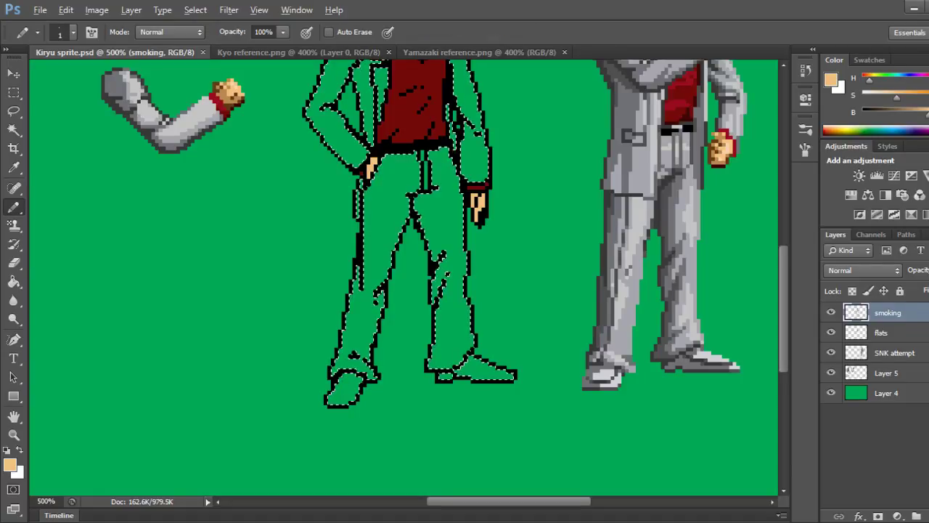
left_click(602, 321, "alt")
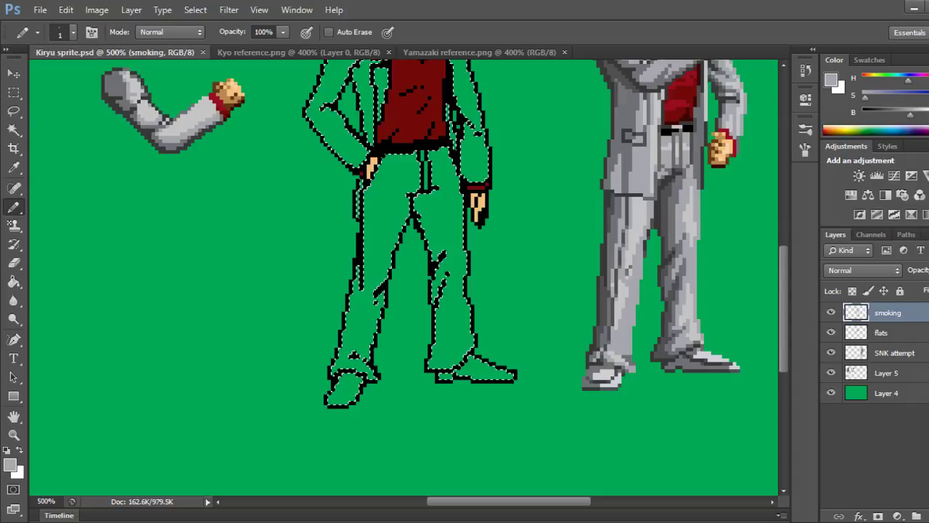
left_click(887, 332)
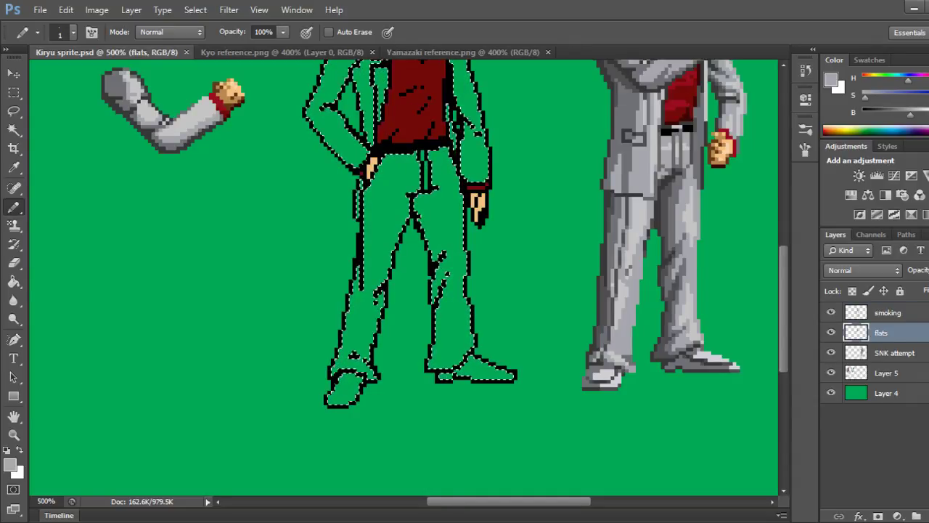
key("g")
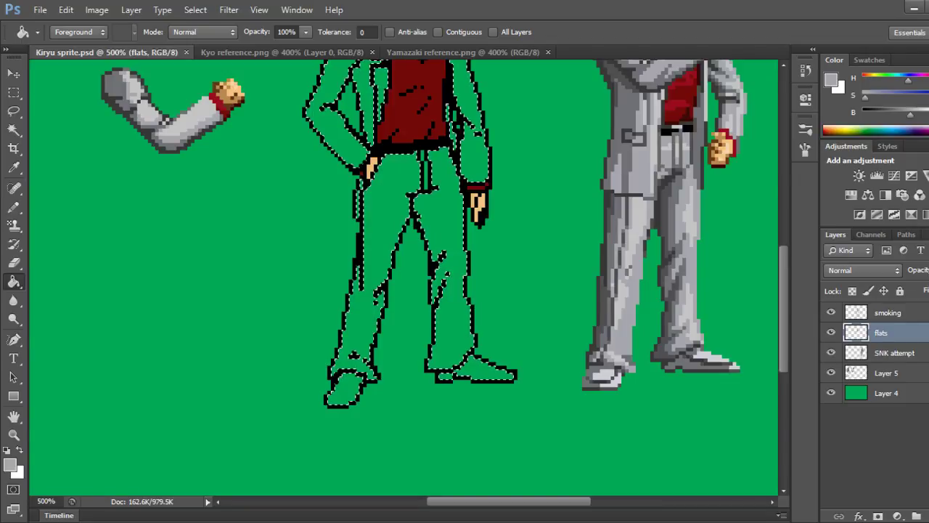
key("alt+BackSpace")
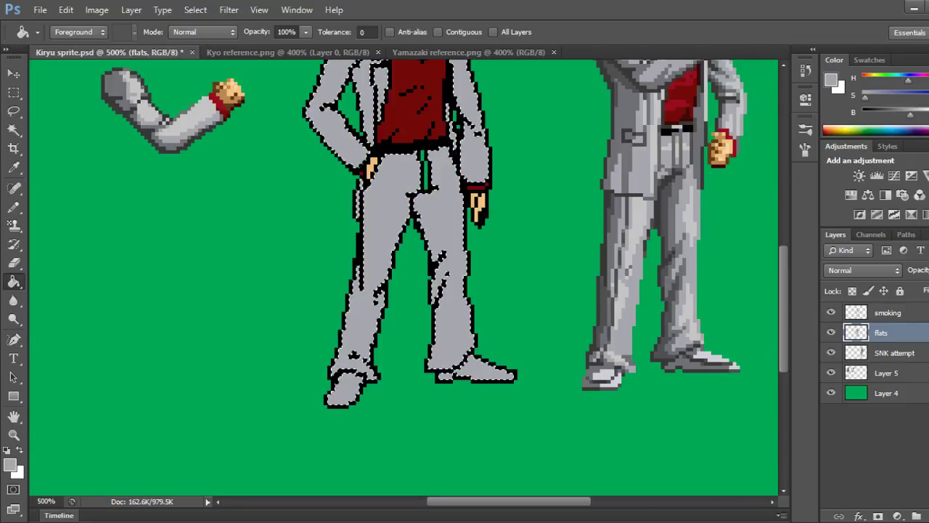
key("ctrl+d")
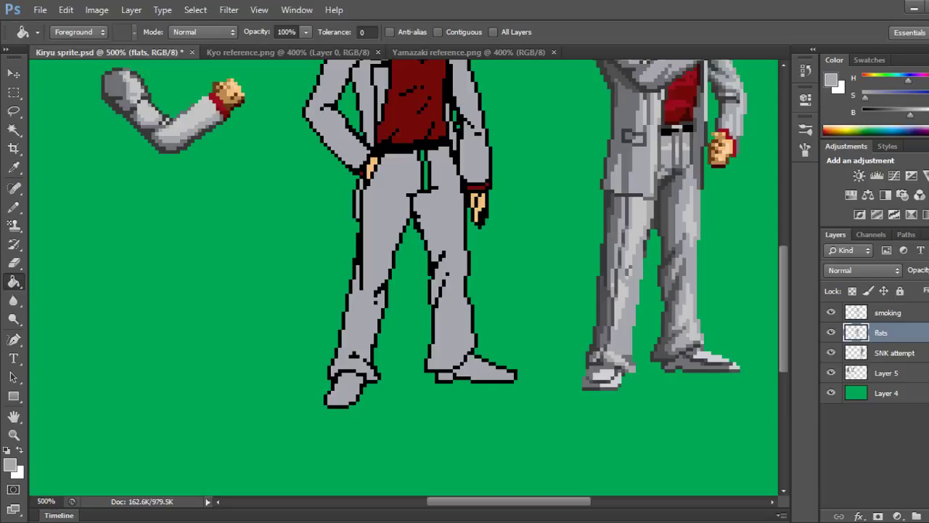
Pencil grey over the unfilled gaps around the trouser fly on the flats layer and save the file.
key("b")
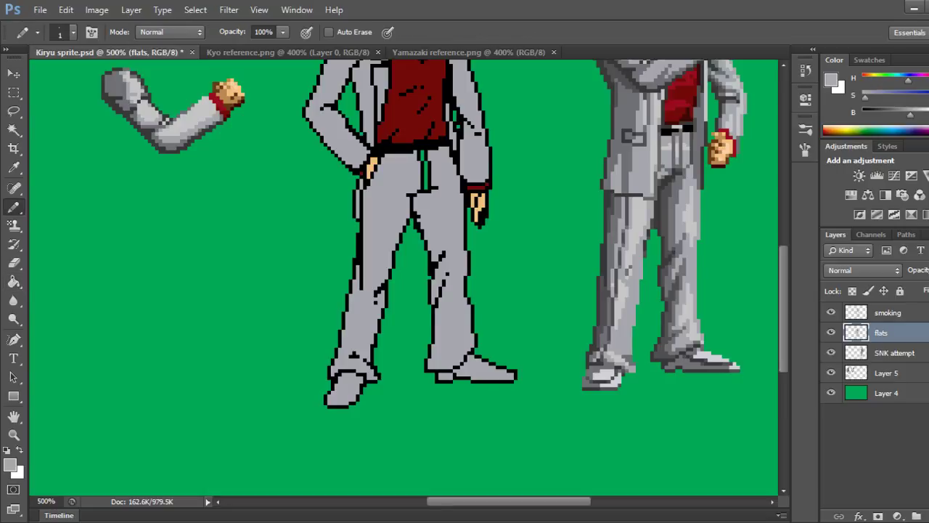
scroll(406, 276, "up", 5)
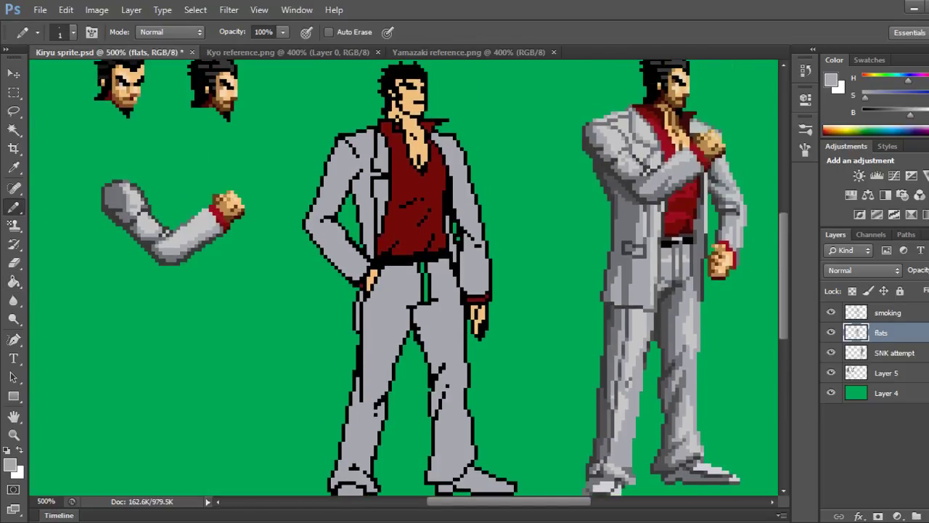
left_click_drag(421, 263, 421, 268)
left_click_drag(426, 276, 426, 302)
scroll(404, 279, "up", 3)
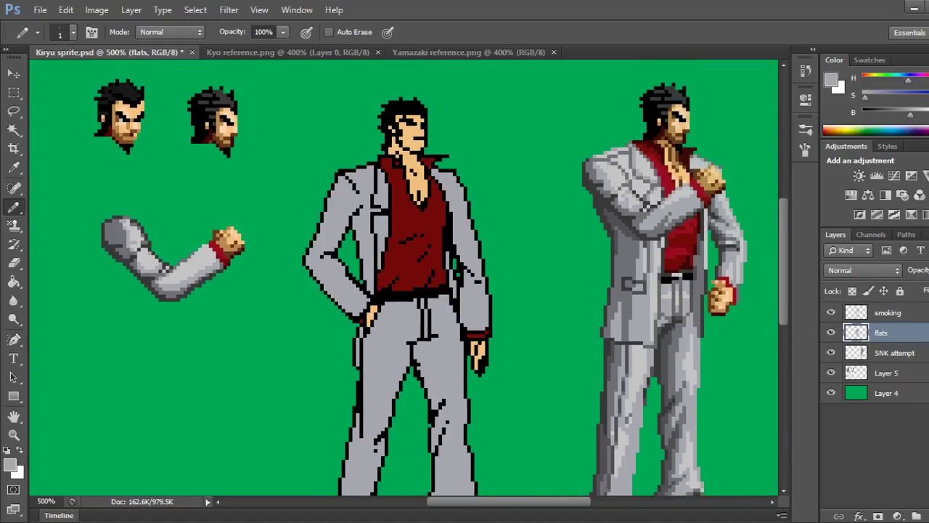
key("ctrl+s")
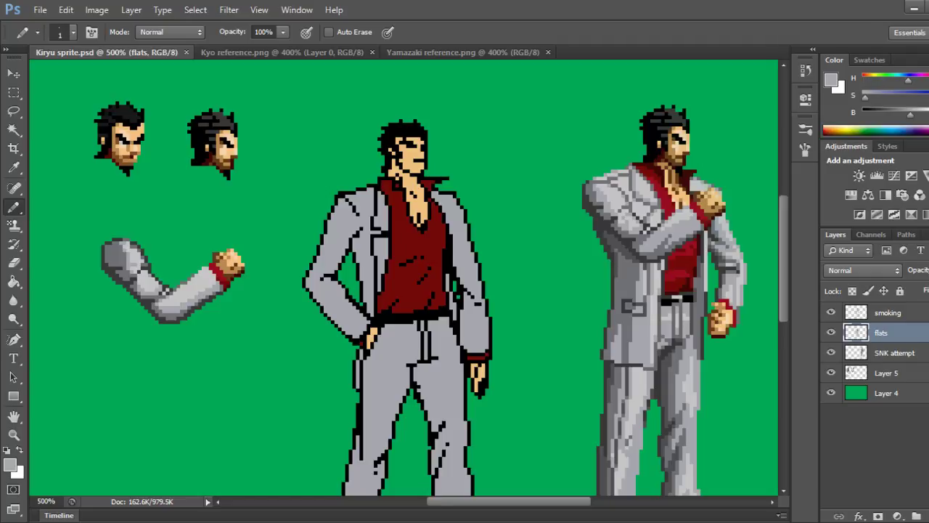
Erase excess outline at the trouser crotch on the smoking layer, patch the gap with grey on the flats layer, and save.
key("e")
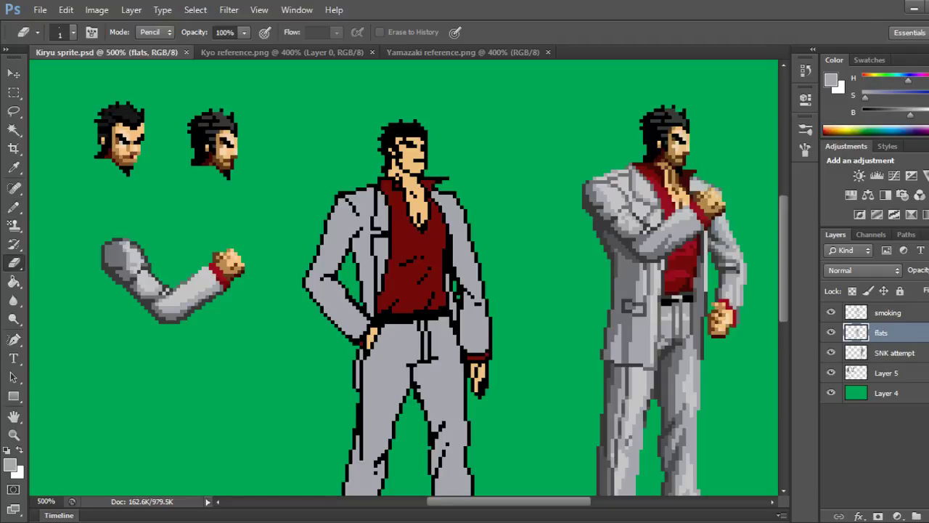
left_click(887, 312)
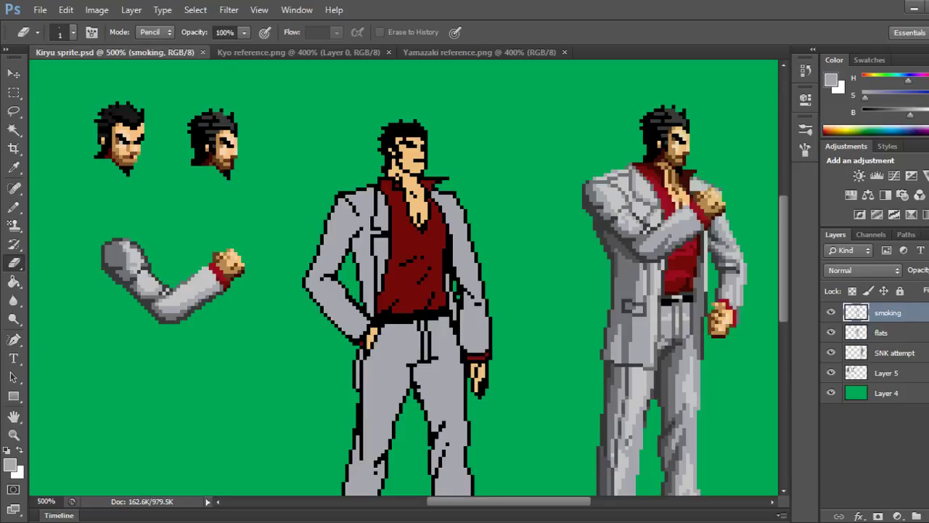
left_click(415, 397)
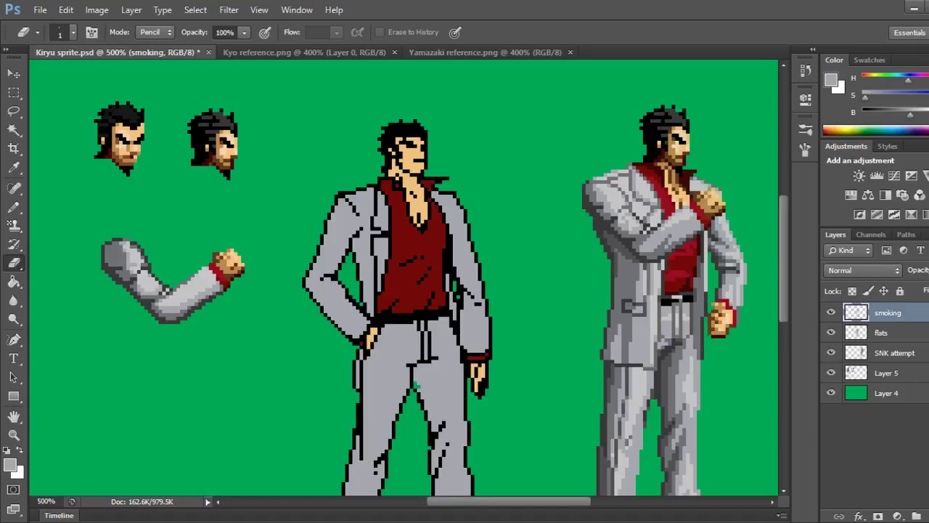
key("alt+bracketleft")
key("b")
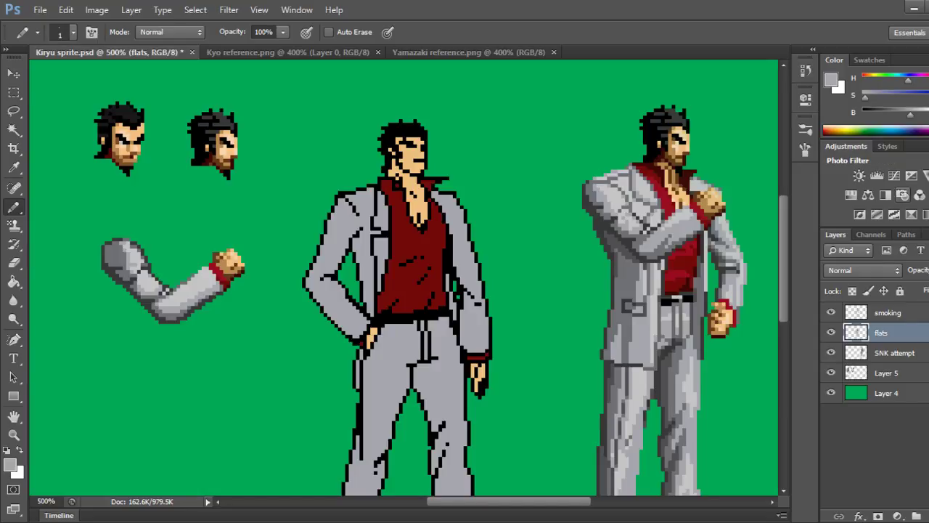
scroll(406, 275, "down", 5)
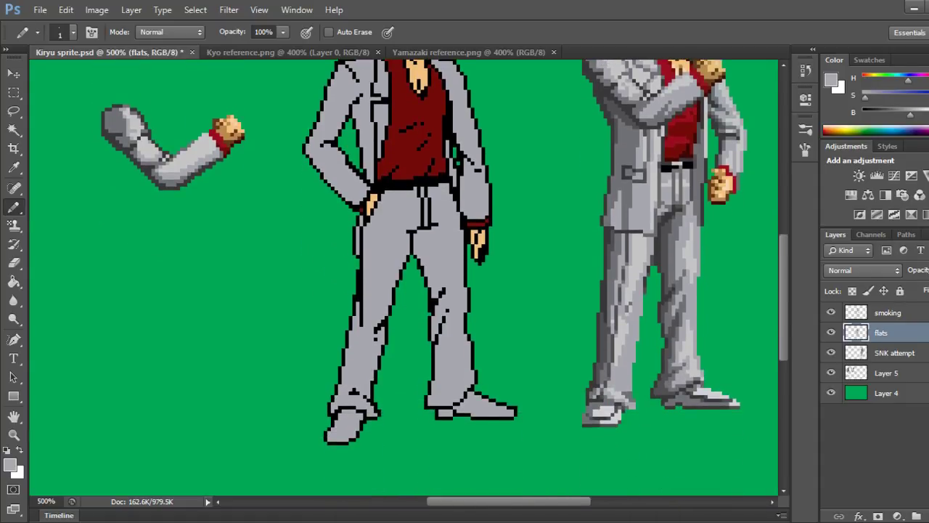
scroll(407, 276, "up", 4)
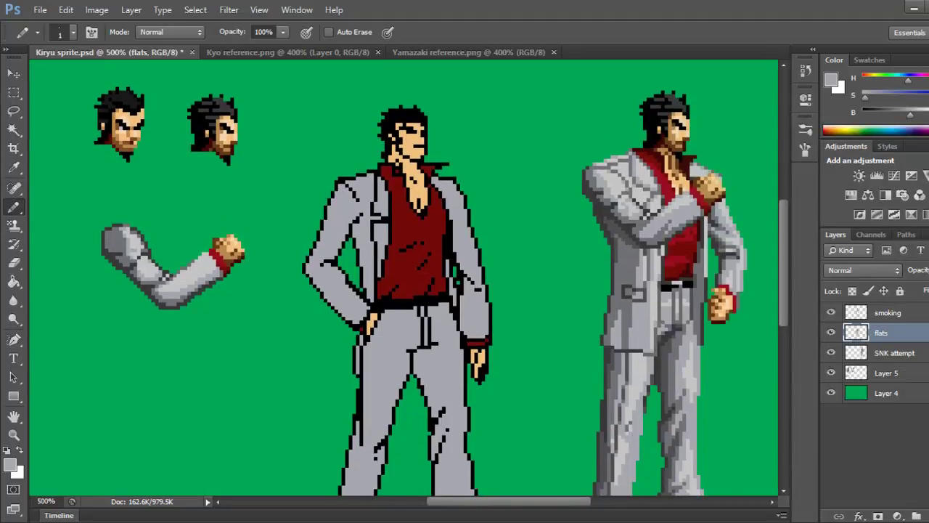
scroll(406, 276, "up", 1)
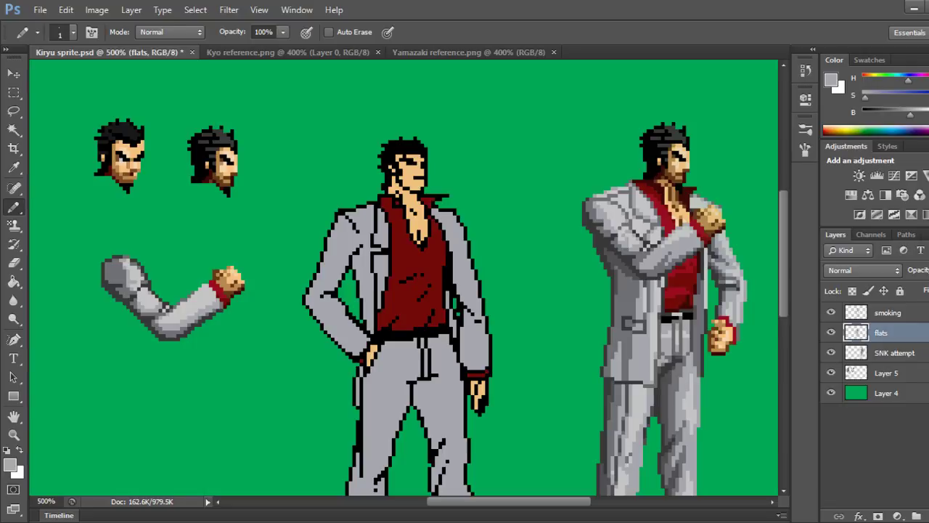
key("ctrl+s")
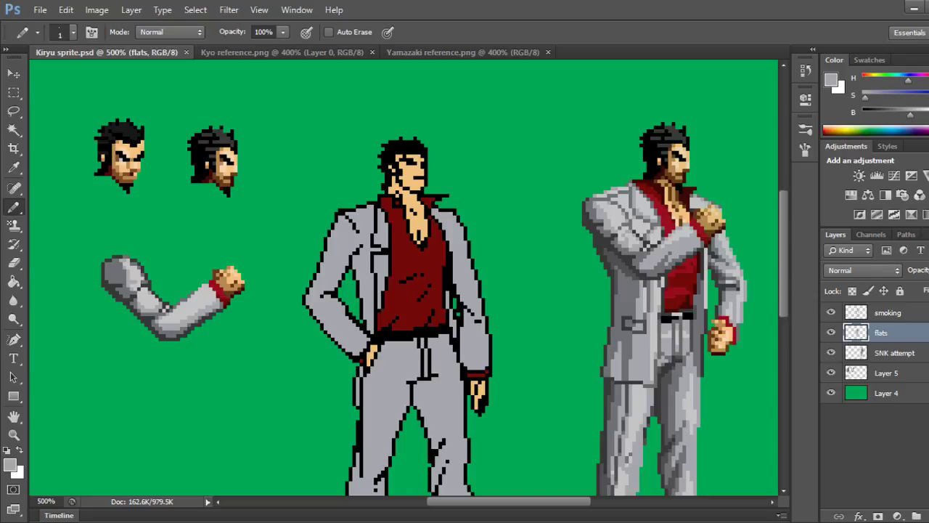
Merge the smoking and flats layers into one and make the merged layer active.
left_click(887, 313, "shift")
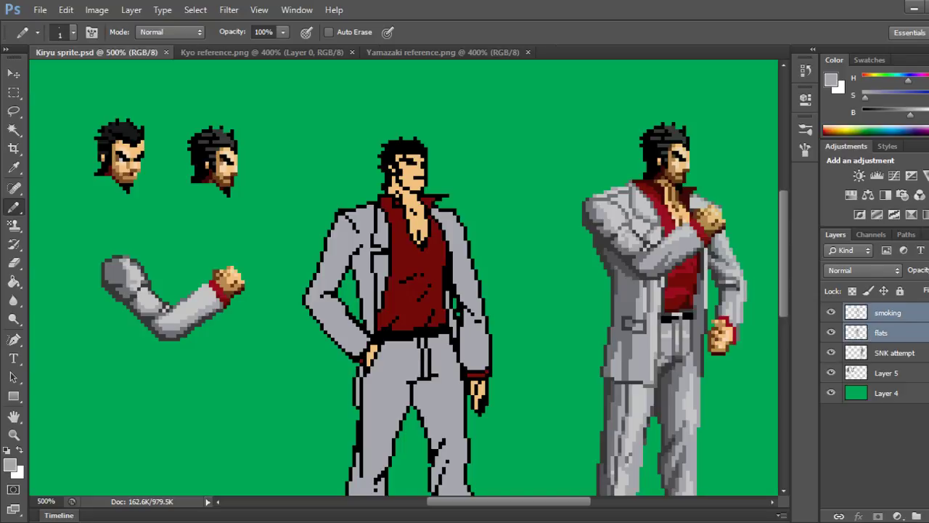
key("ctrl+e")
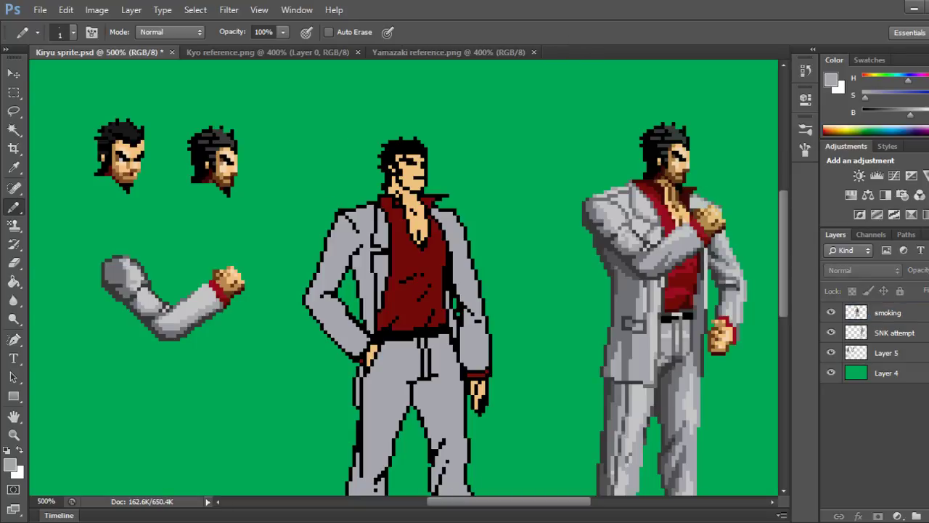
left_click(888, 312)
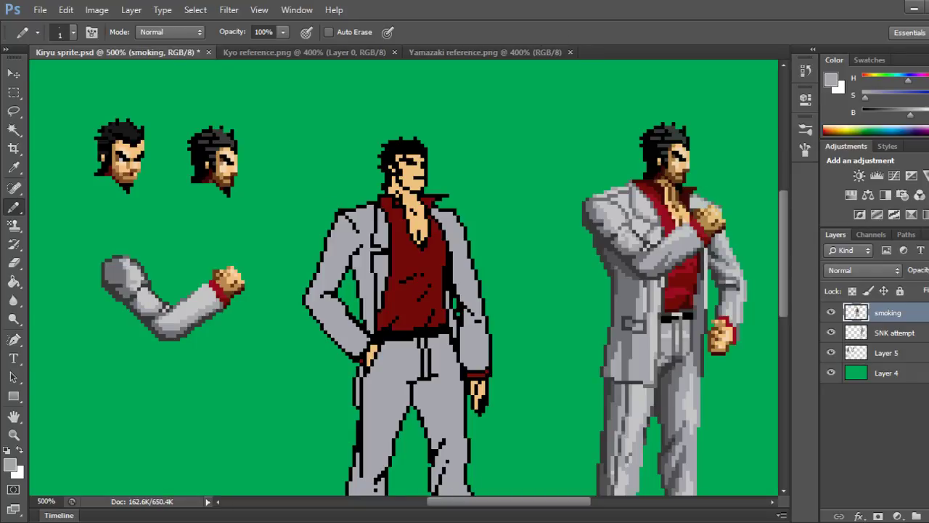
Hide the pixel grid and draw a dark grey highlight along the upper edge of the smoking pose's belt.
scroll(407, 276, "down", 3)
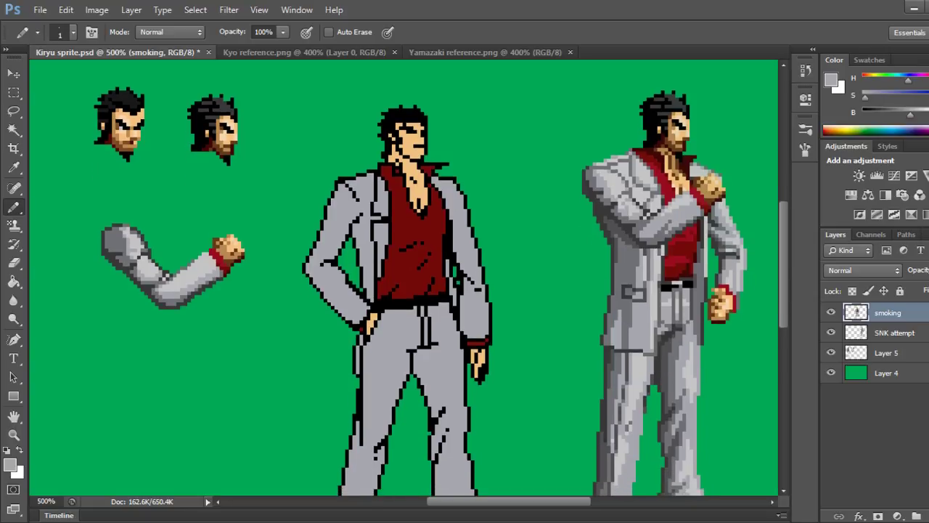
key("ctrl+plus")
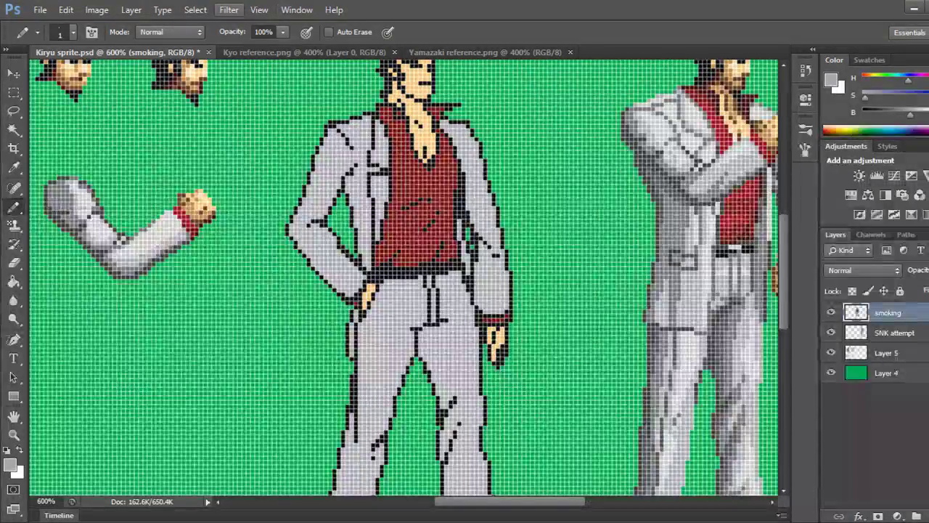
key("ctrl+h")
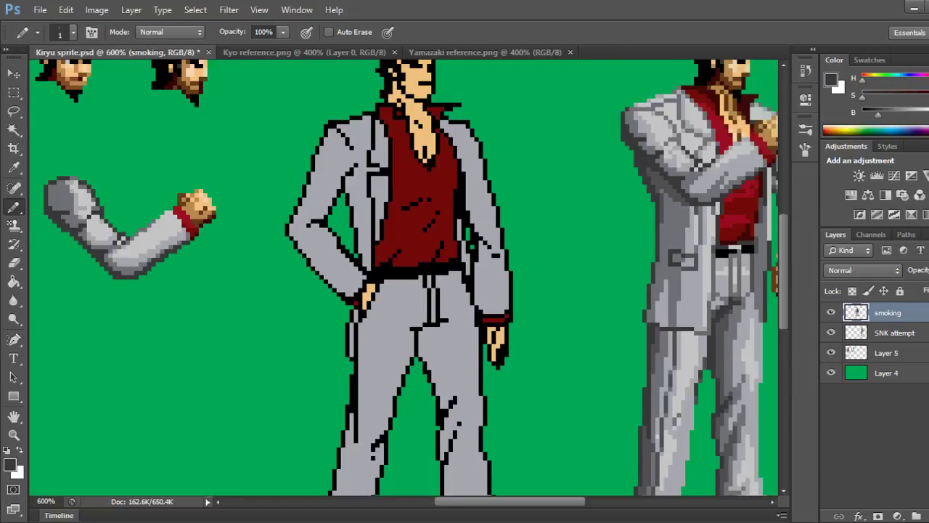
left_click_drag(386, 268, 428, 265)
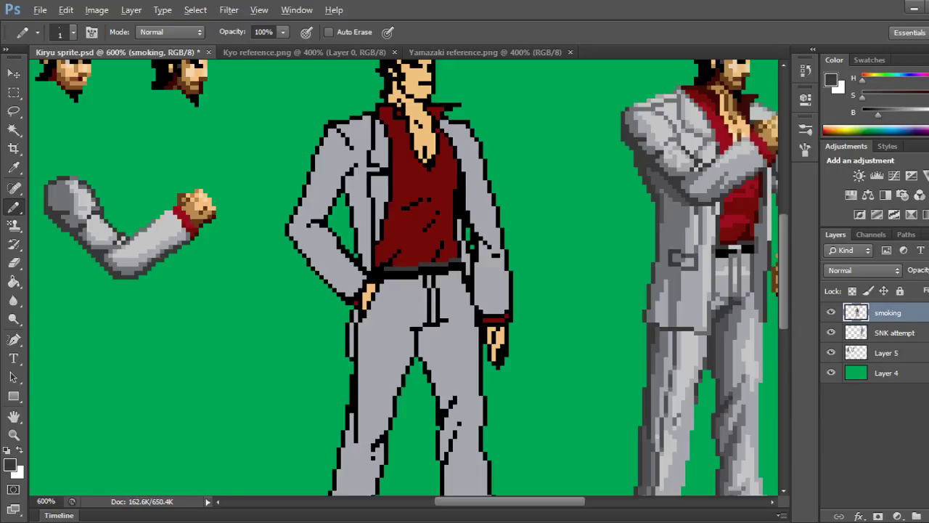
Draw the belt buckle with a light grey top and a darker grey lower edge sampled from the finished sprite, and save.
left_click(716, 242, "alt")
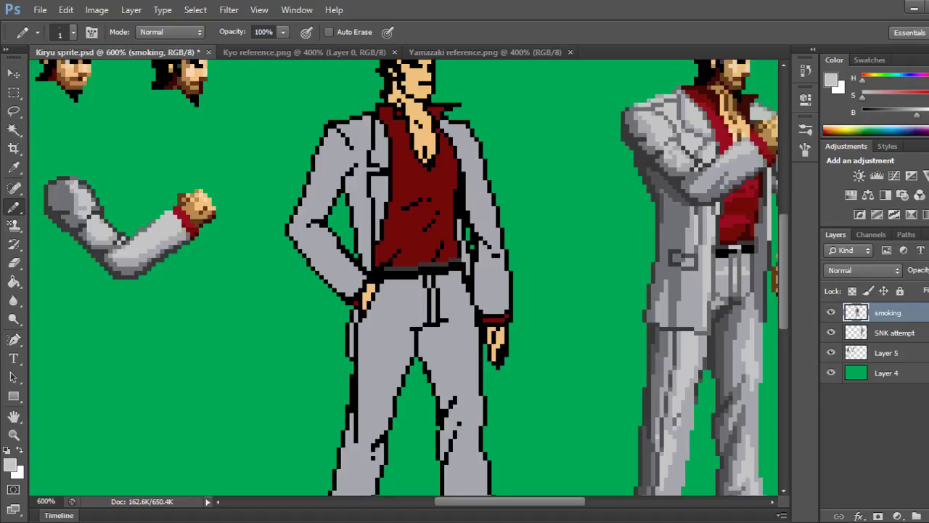
left_click_drag(425, 265, 429, 264)
left_click(434, 264)
left_click(704, 249, "alt")
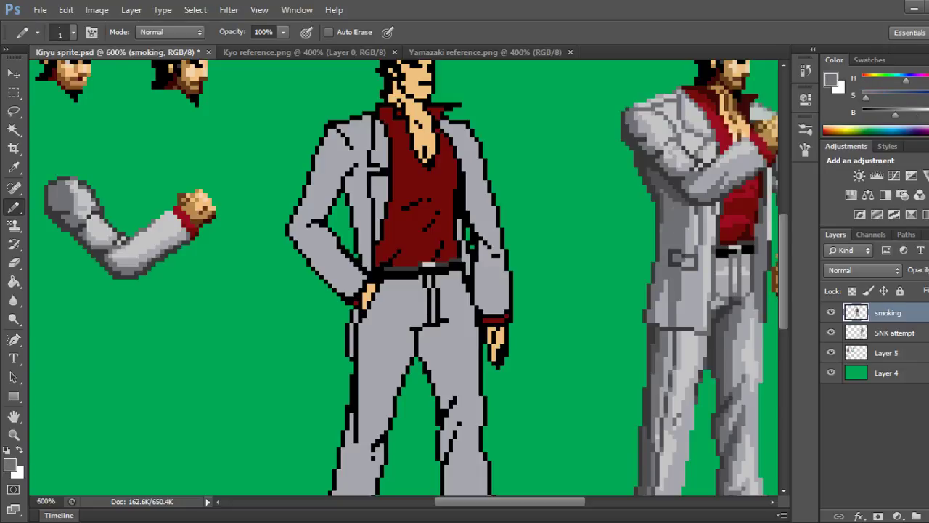
left_click(434, 268)
left_click(434, 273)
left_click(430, 273)
left_click(426, 273)
left_click(421, 273)
left_click(429, 266, "alt")
left_click(421, 264)
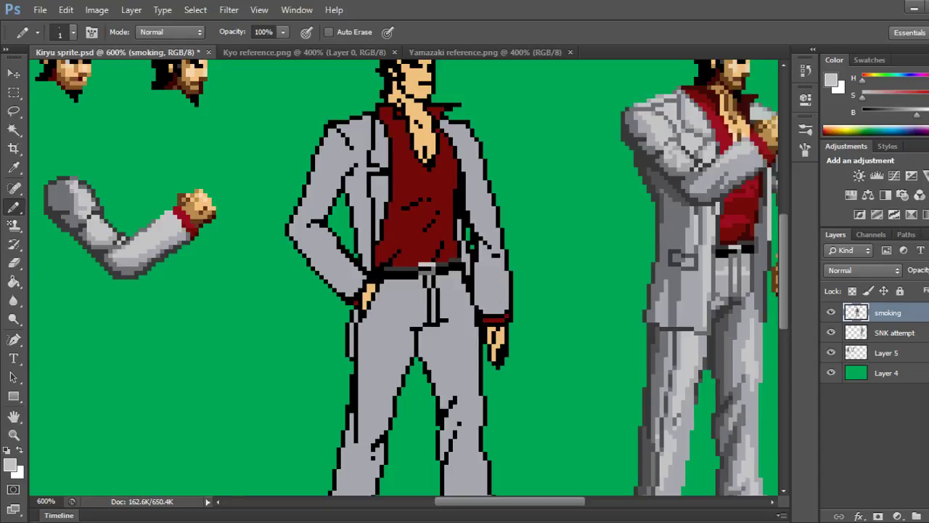
key("ctrl+s")
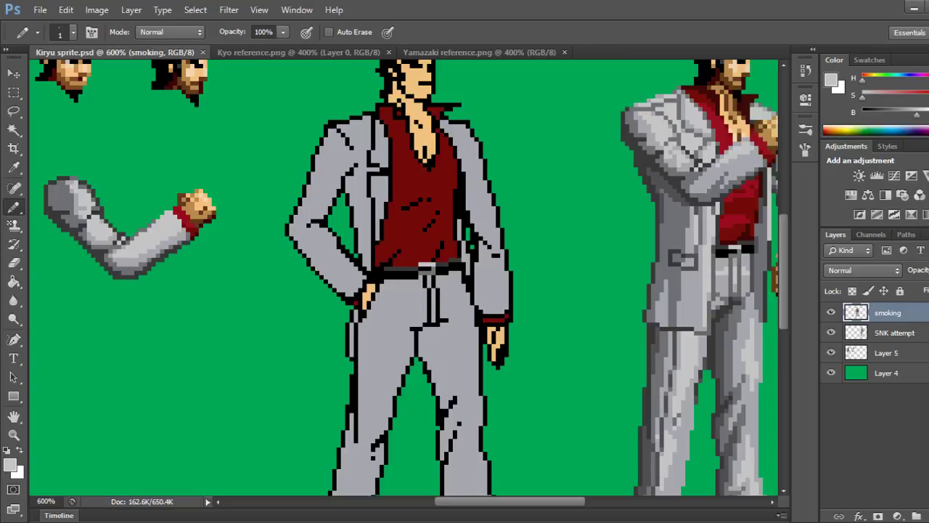
Extend the belt's dark grey highlight to the end beside the hand on the hip, and save the file.
key("ctrl+minus")
key("ctrl+minus")
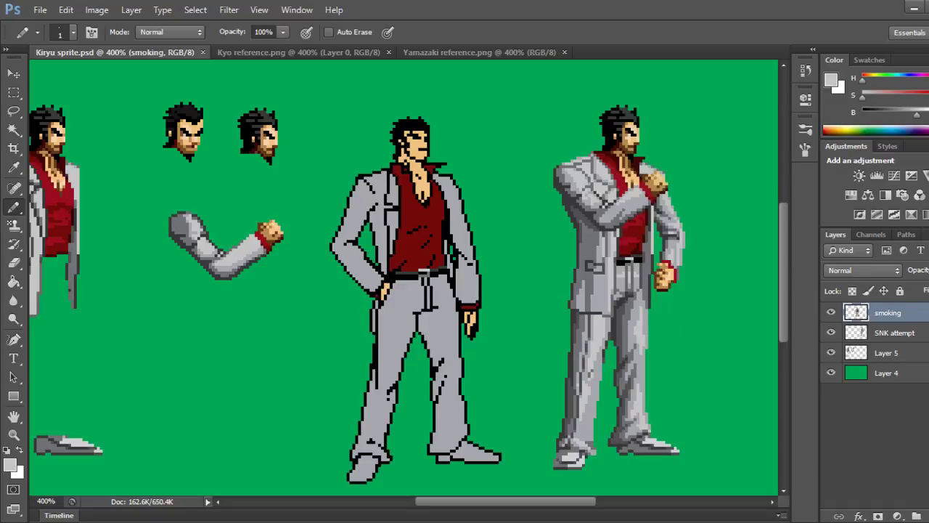
key("ctrl+plus")
key("ctrl+plus")
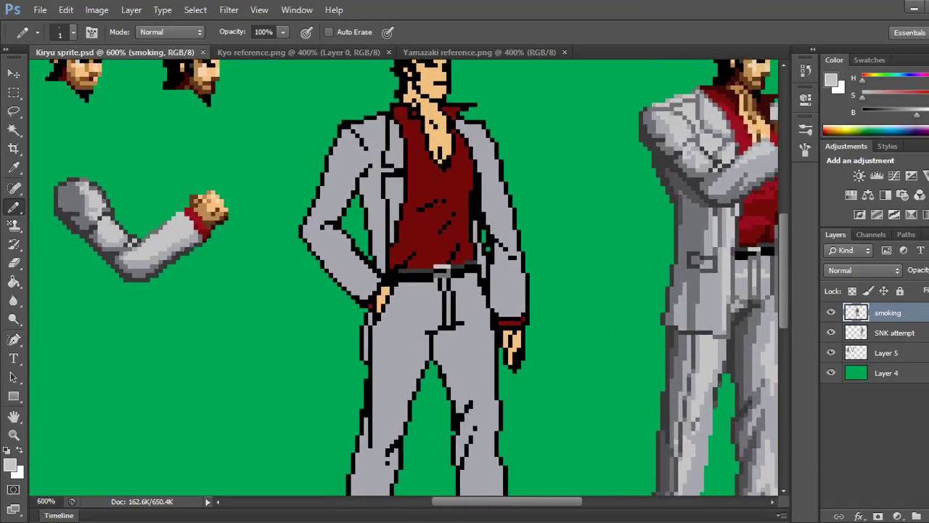
key("ctrl+plus")
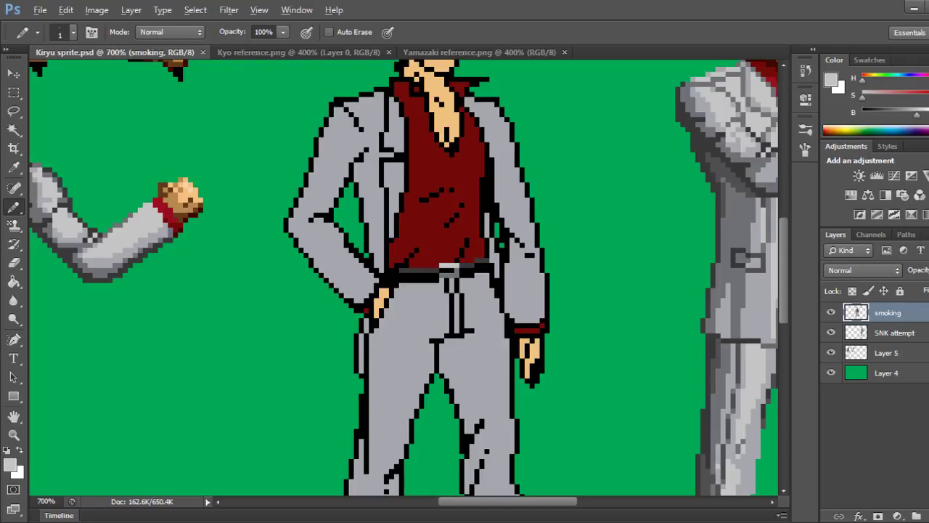
left_click(409, 272, "alt")
left_click(391, 270)
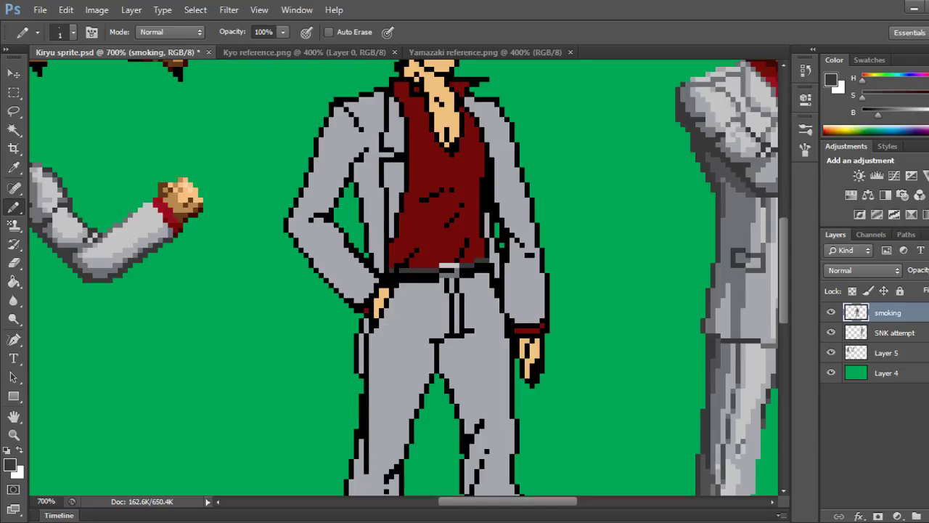
left_click(396, 270)
key("ctrl+s")
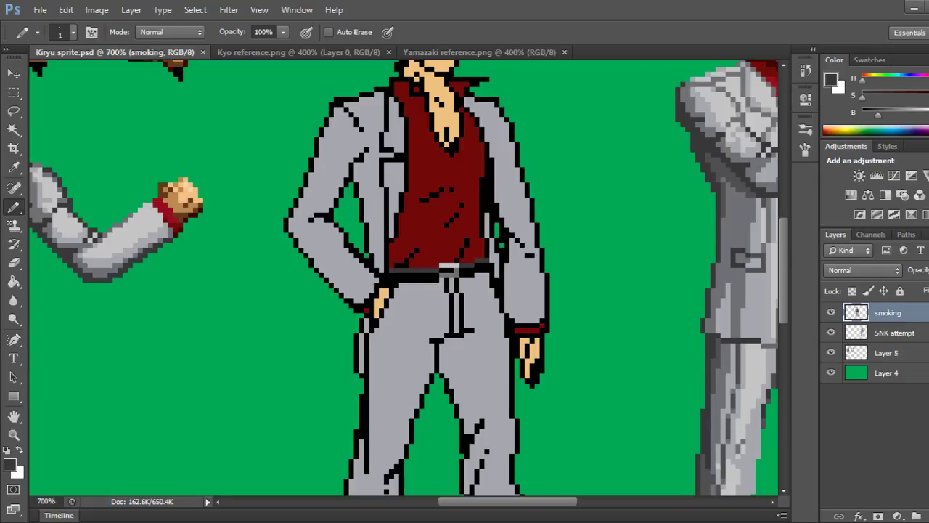
scroll(409, 278, "up", 3)
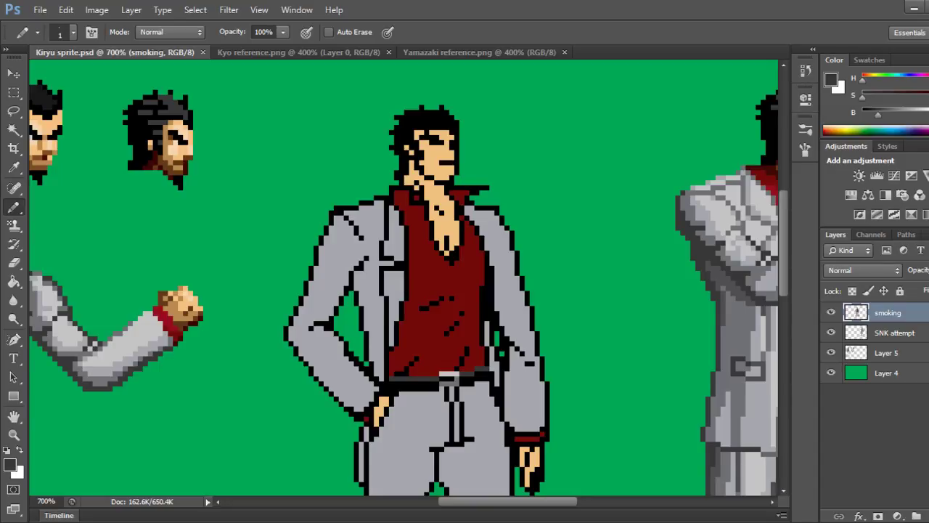
Darken the jacket edge beside the arm gap in dark grey and thin the bent forearm's upper line with the jacket's light grey.
left_click_drag(355, 293, 356, 303)
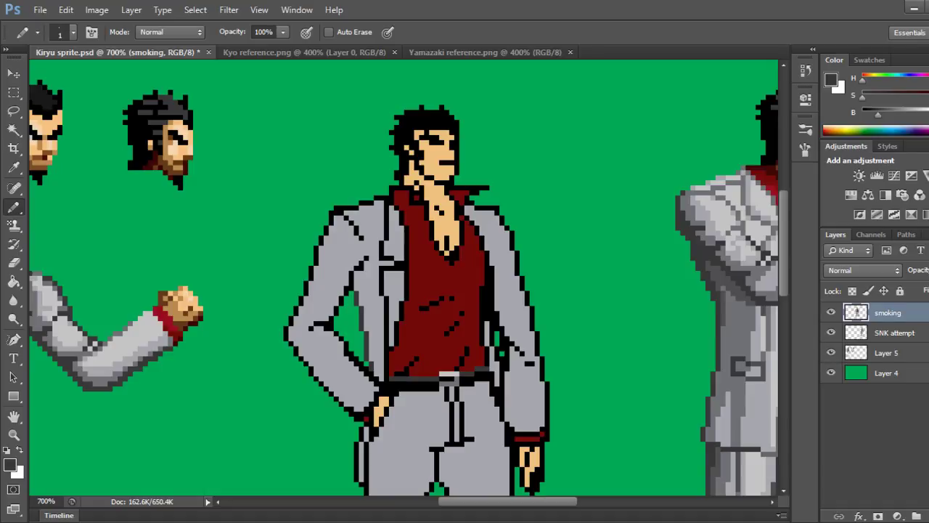
left_click(353, 370, "alt")
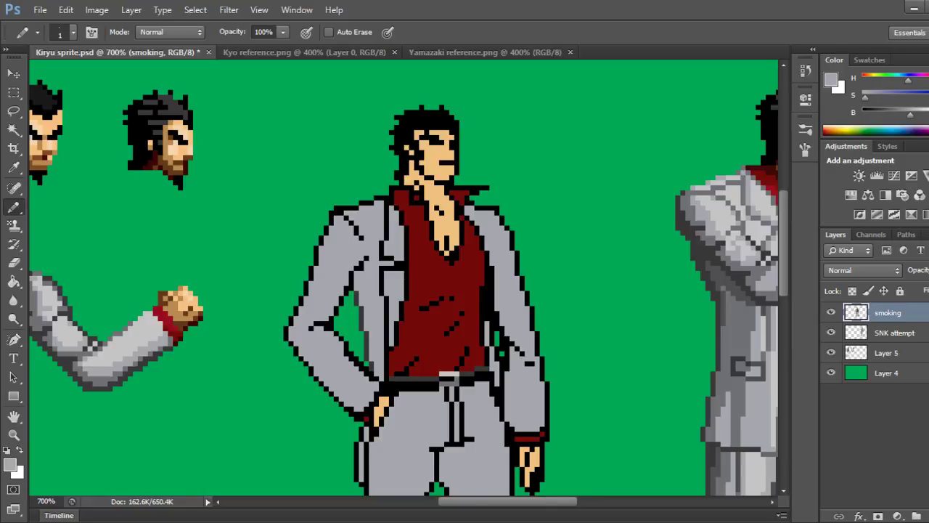
left_click(367, 373)
left_click(357, 364)
left_click(352, 359)
left_click(346, 353)
Shade the bent arm's elbow in dark grey, recolouring its black outline and thickening the shadow around the point.
left_click(383, 280, "alt")
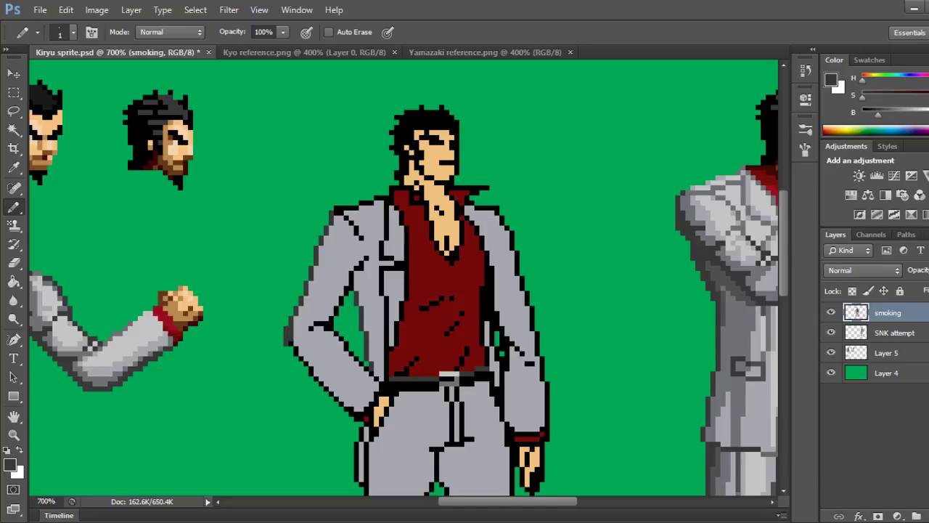
key("ctrl+z")
left_click_drag(291, 328, 291, 343)
left_click(296, 344)
left_click(296, 349)
left_click(296, 354)
left_click(302, 354)
left_click(301, 359)
left_click(296, 318)
left_click(296, 323)
left_click(296, 328)
left_click(296, 338)
left_click(296, 333)
left_click(301, 343)
left_click(301, 349)
left_click(306, 359)
left_click(307, 364)
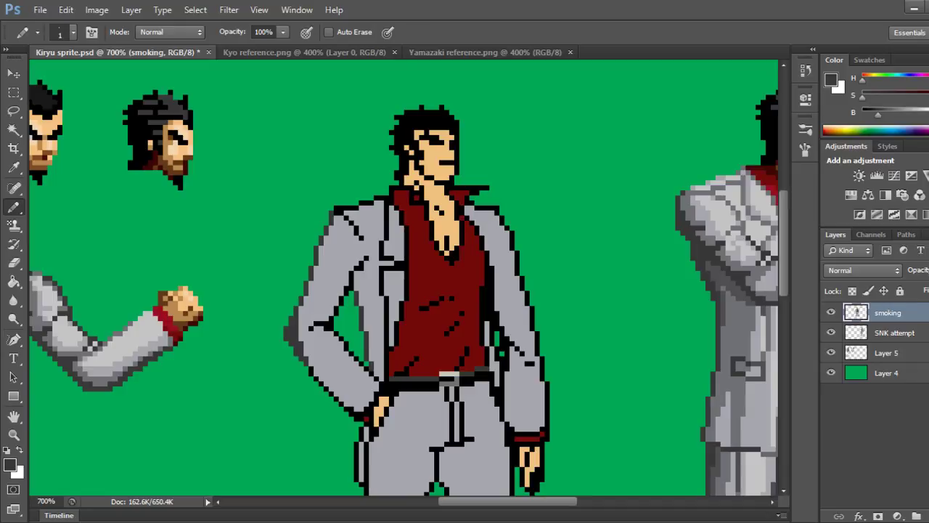
Recolour the black outline under the bent forearm in dark grey pixel by pixel, from the elbow down to the cuff.
left_click(311, 363)
left_click_drag(310, 368, 310, 373)
left_click(317, 373)
left_click(316, 379)
left_click(321, 379)
left_click(321, 383)
left_click(327, 384)
left_click(327, 389)
left_click(330, 389)
left_click(331, 393)
left_click(337, 394)
left_click(336, 399)
left_click(341, 399)
left_click(342, 403)
left_click(347, 410)
left_click(352, 413)
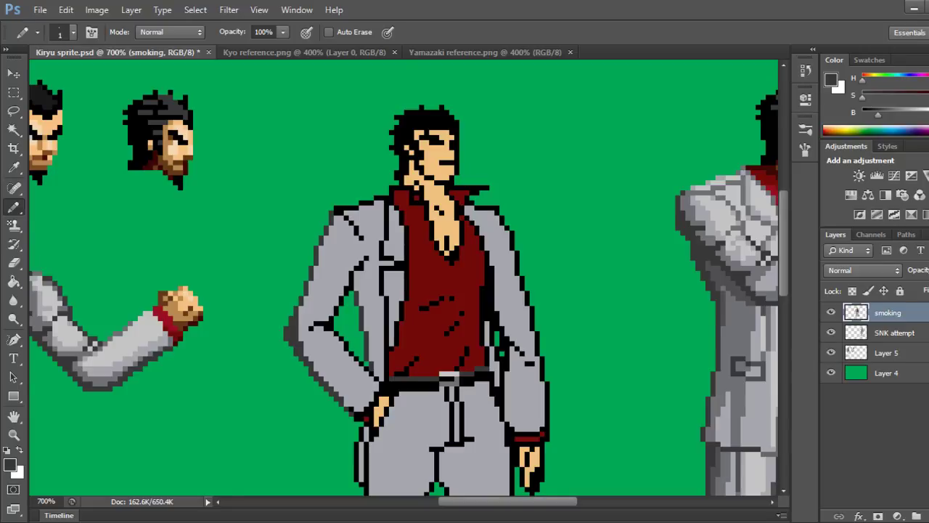
left_click(356, 418)
left_click(352, 409)
left_click(346, 404)
Redraw the cuff of the hand on the hip in dark red and tidy its sleeve edge with the jacket's light grey.
left_click(366, 419, "alt")
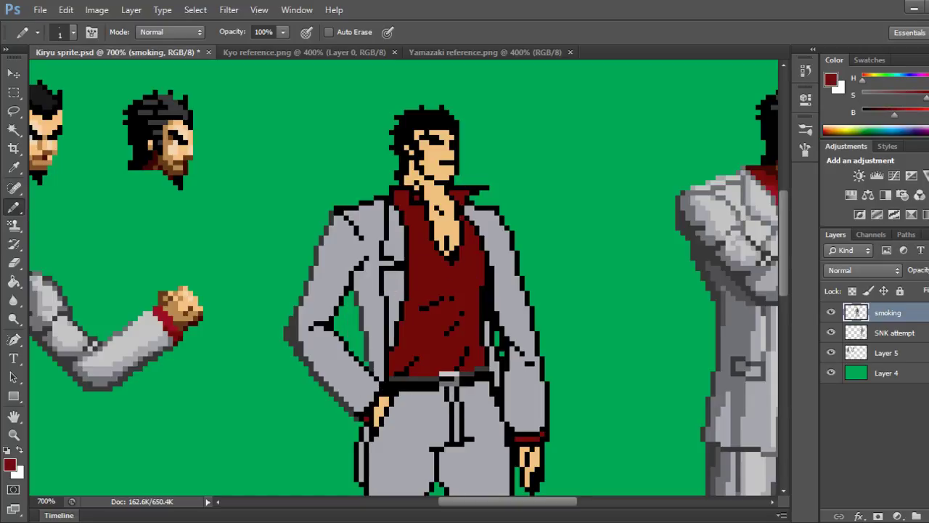
left_click(361, 418)
left_click(366, 413)
left_click(371, 409)
left_click(372, 403)
left_click(381, 394)
left_click(371, 413)
left_click(364, 396, "alt")
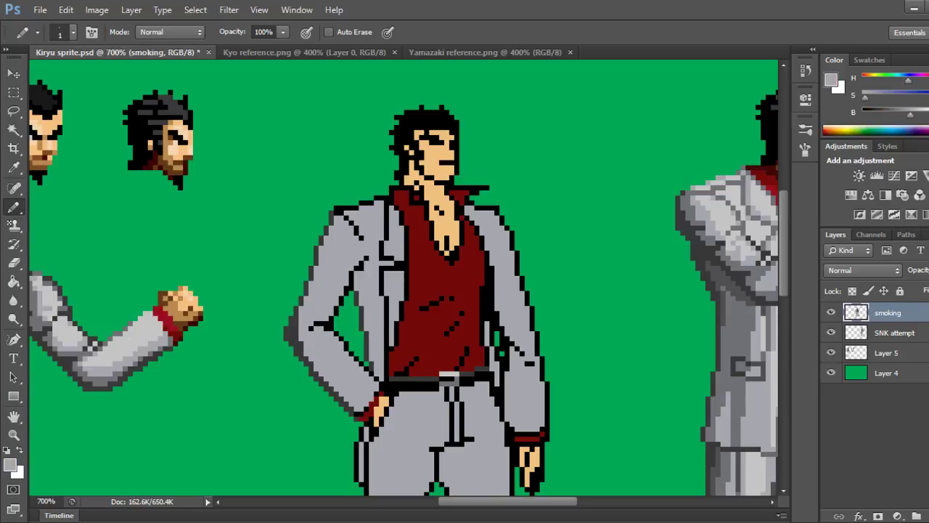
left_click(349, 411, "alt")
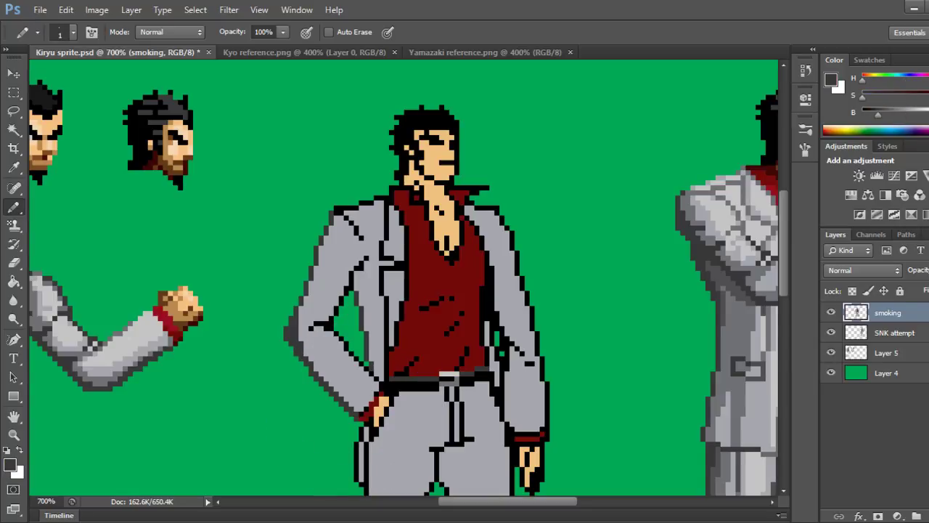
left_click(346, 357, "alt")
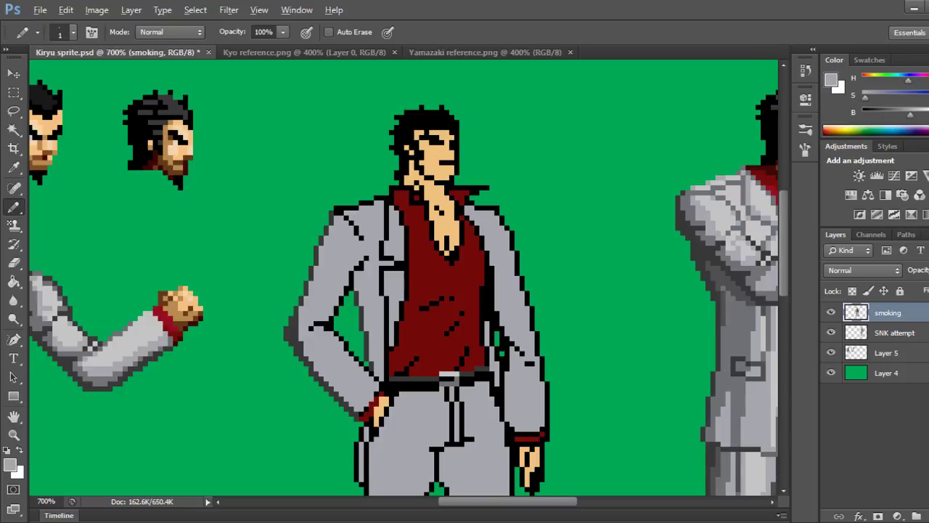
left_click(366, 409)
left_click(363, 414)
left_click(377, 394)
Add dark grey shading along the outer edge of the bent arm from above the elbow up to the shoulder.
left_click(284, 333, "alt")
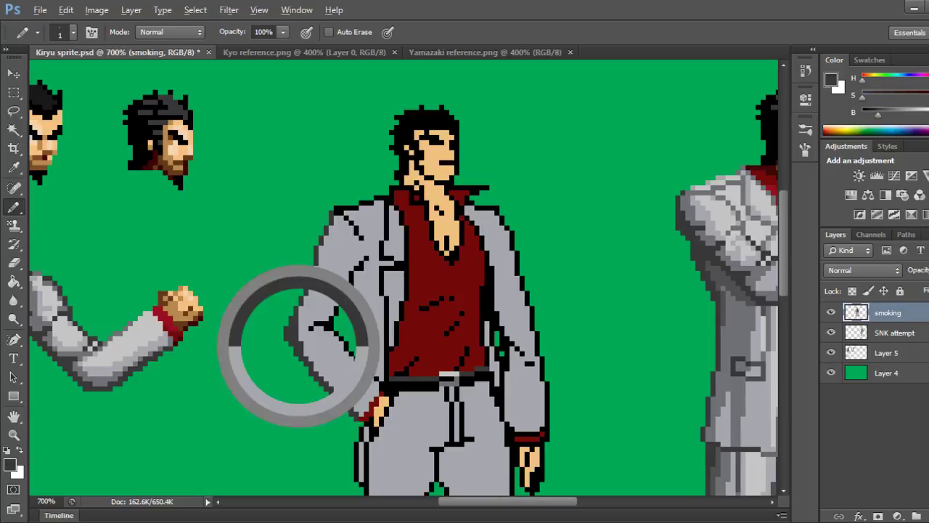
left_click(301, 308)
left_click(301, 314)
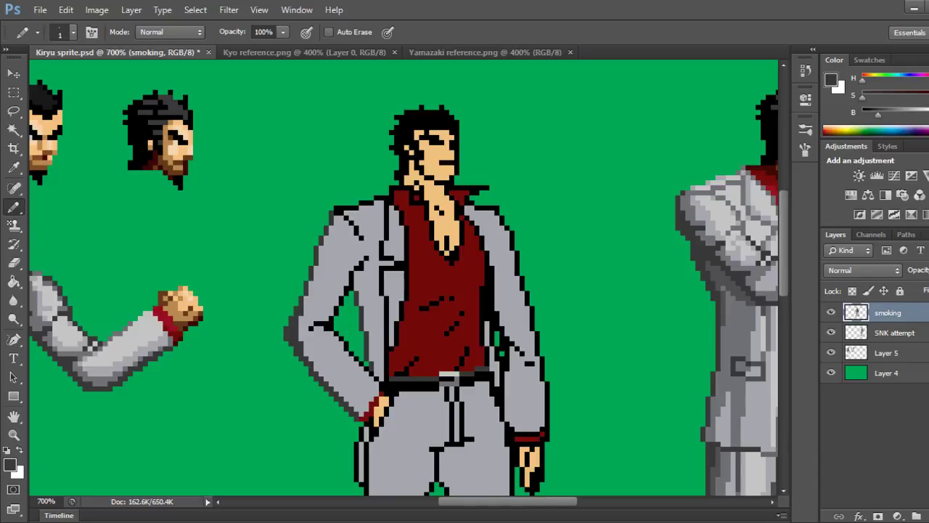
left_click(306, 299)
left_click(321, 249)
left_click(321, 253)
left_click_drag(321, 256, 321, 273)
left_click(321, 278)
left_click_drag(326, 237, 326, 249)
left_click(331, 228)
left_click(331, 233)
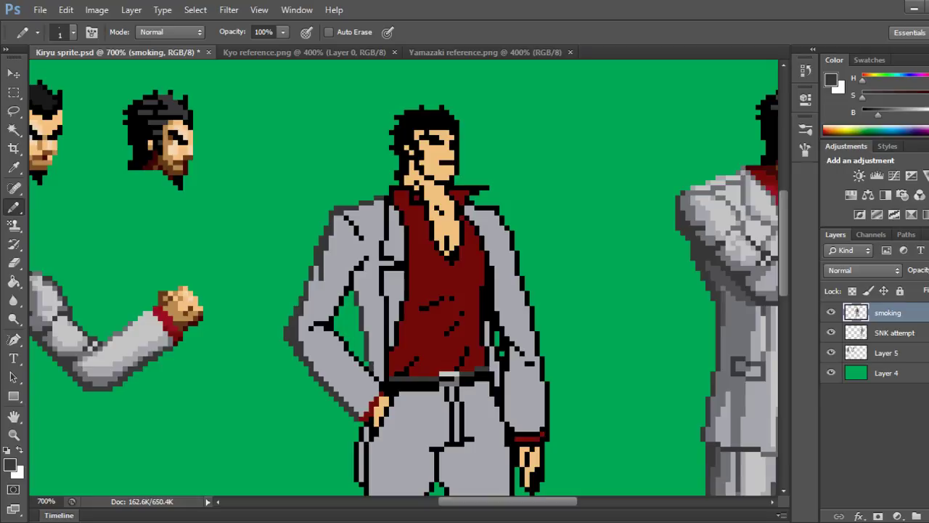
Compare the smoking pose's jacket and trousers with the shading on the finished sprite.
scroll(404, 278, "right", 3)
scroll(403, 278, "left", 2)
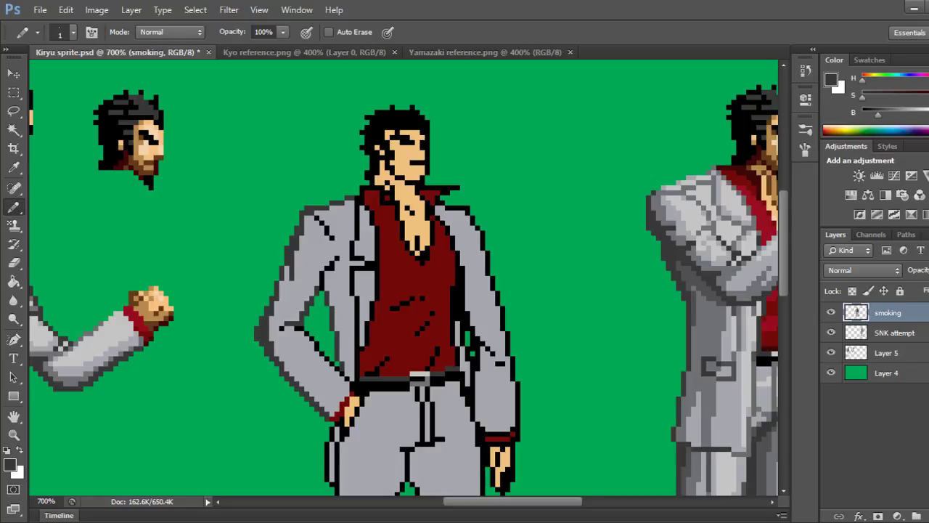
left_click_drag(513, 500, 485, 501)
scroll(404, 290, "right", 10)
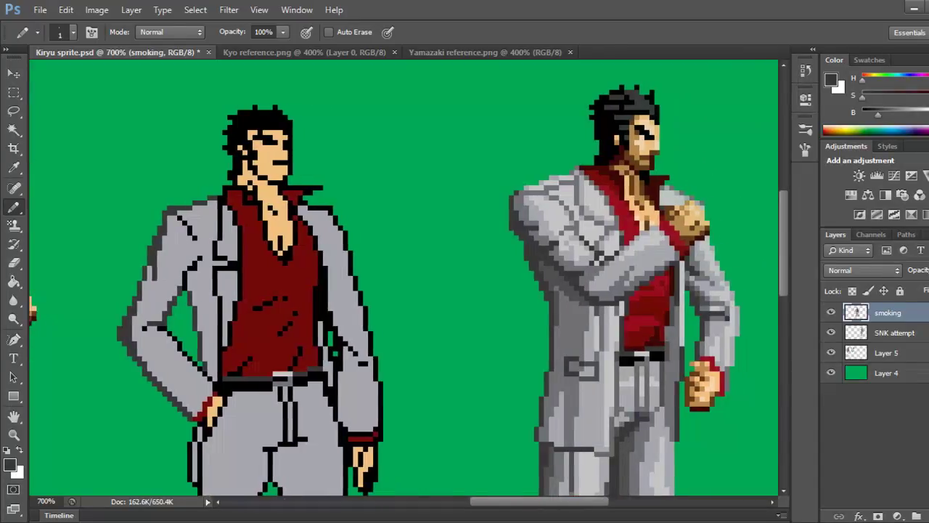
scroll(405, 291, "left", 3)
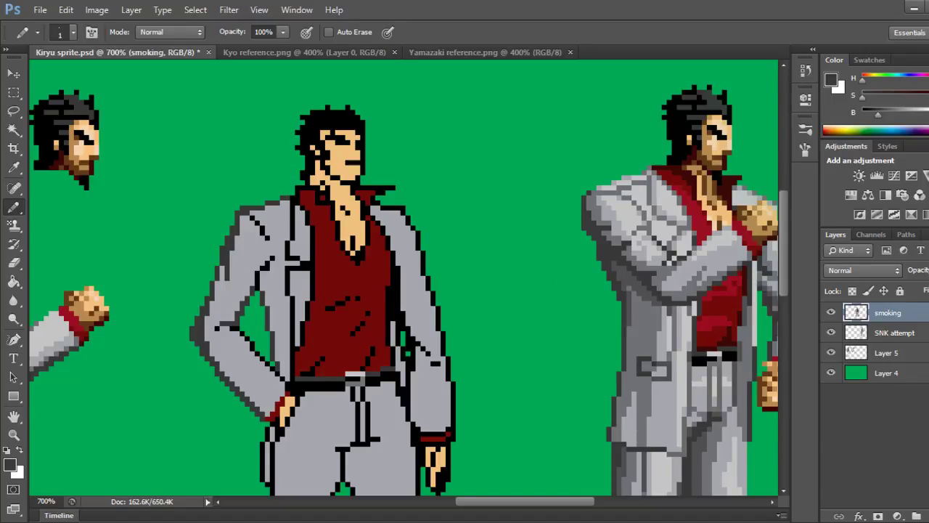
scroll(405, 278, "down", 3)
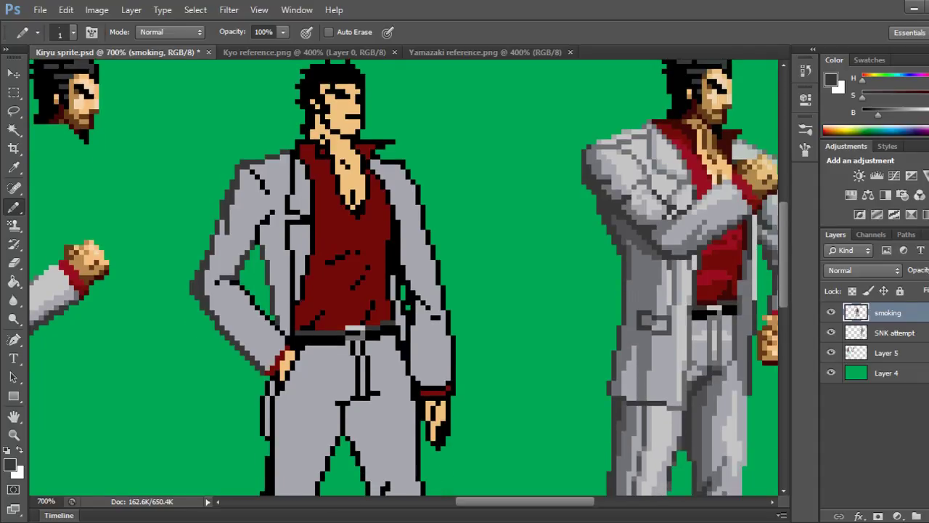
scroll(404, 278, "down", 3)
scroll(404, 278, "down", 3)
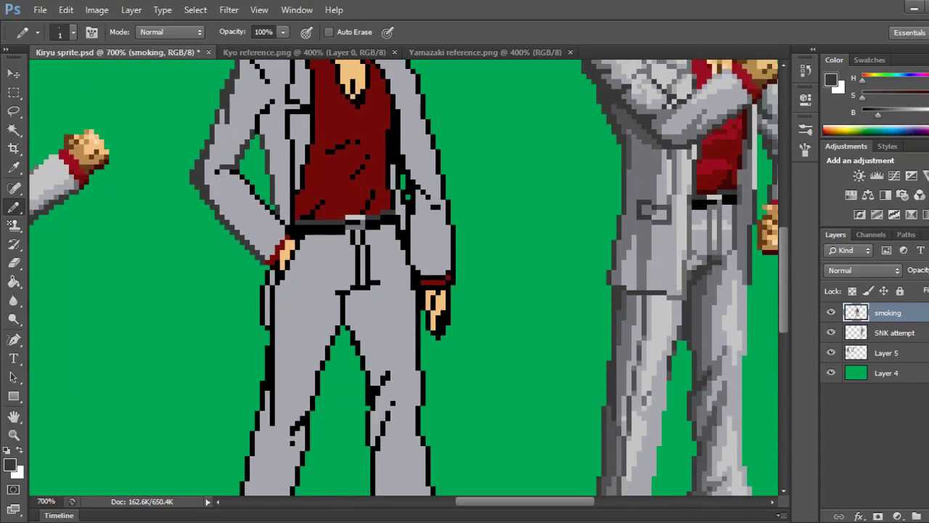
scroll(404, 278, "up", 6)
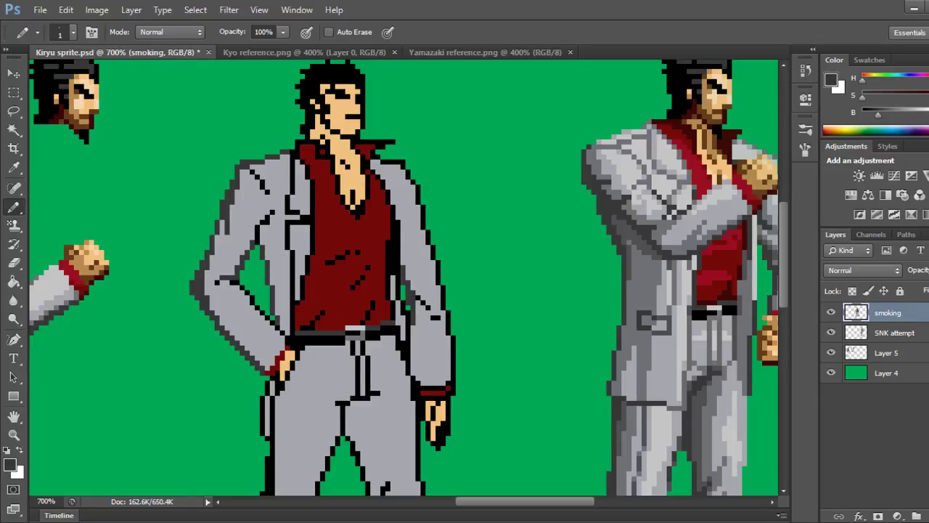
scroll(407, 276, "down", 5)
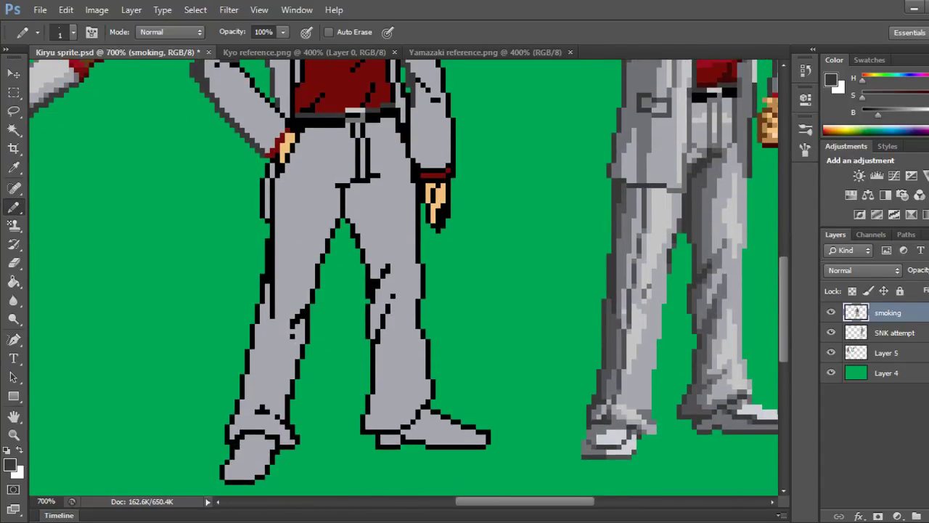
Recolour the outer outline of the trouser leg below the hip hand in dark grey and shade the fold at its hem.
left_click_drag(273, 177, 273, 319)
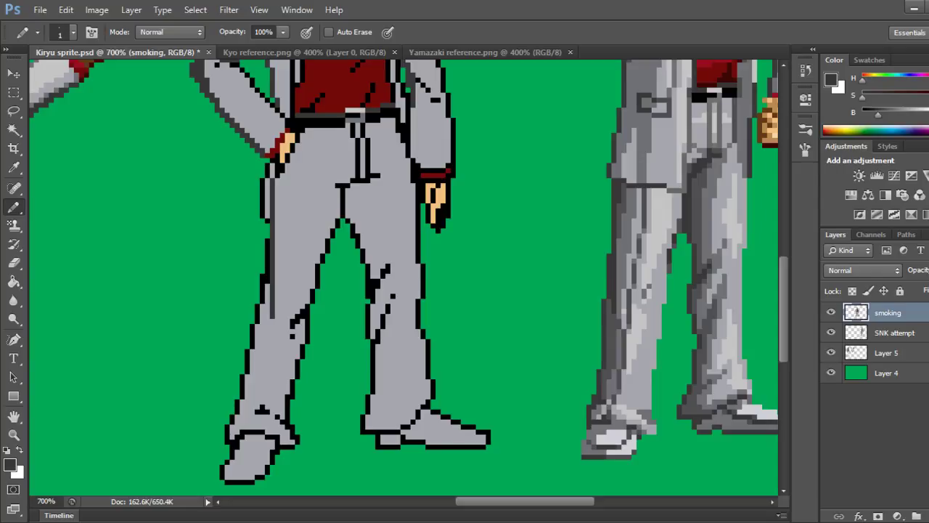
key("ctrl+z")
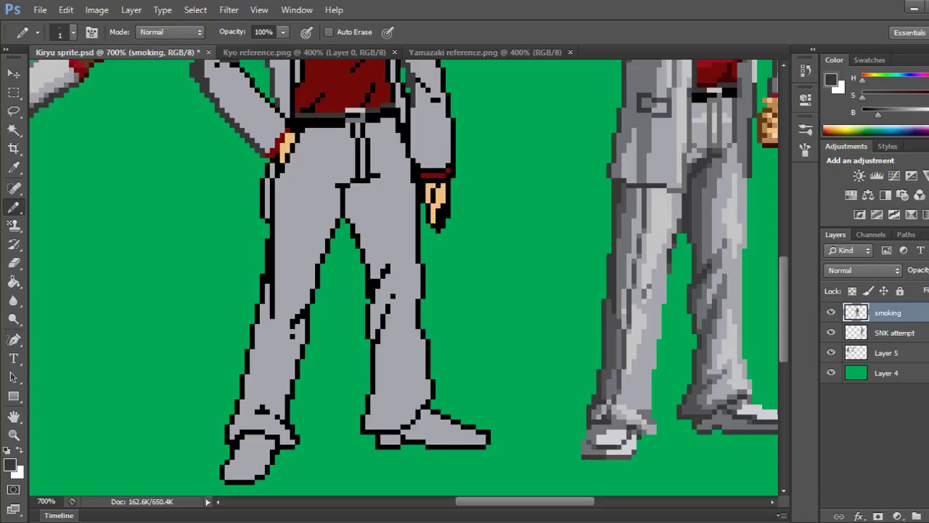
mouse_move(273, 180)
left_mouse_down()
mouse_move(266, 280)
mouse_move(232, 438)
left_mouse_up()
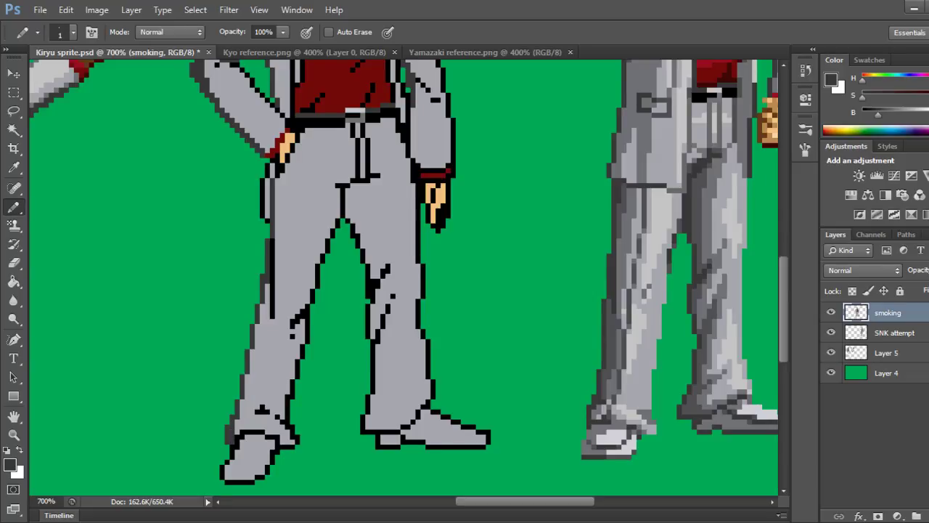
left_click(242, 411)
left_click(247, 411)
left_click(237, 421)
left_click(242, 406)
key("ctrl+z")
Shade the crotch and the inner edge of the leg below the hanging arm in dark grey, down past the knee.
left_click(348, 221)
left_click_drag(347, 188, 348, 218)
left_click_drag(353, 186, 352, 237)
left_click_drag(357, 209, 357, 241)
left_click_drag(363, 231, 363, 261)
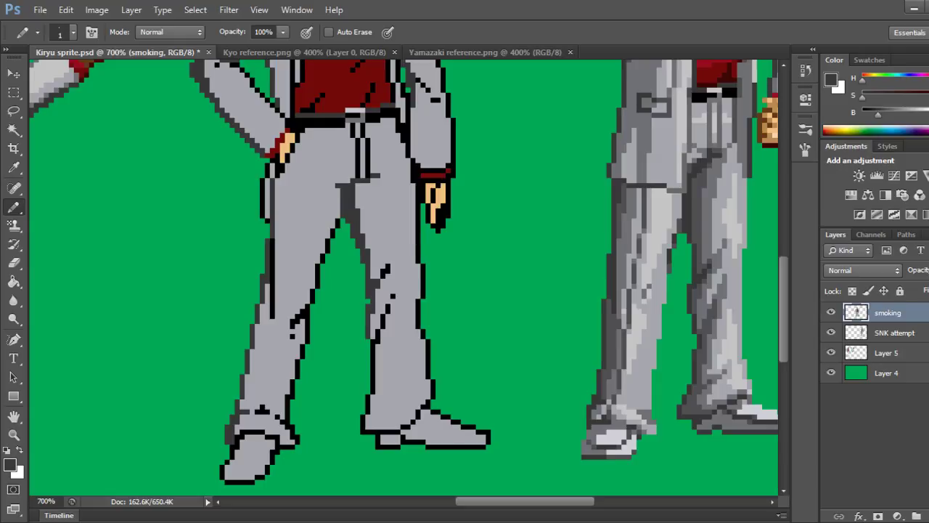
left_click_drag(373, 314, 373, 395)
mouse_move(378, 329)
left_mouse_down()
mouse_move(378, 341)
mouse_move(388, 307)
mouse_move(378, 351)
left_mouse_up()
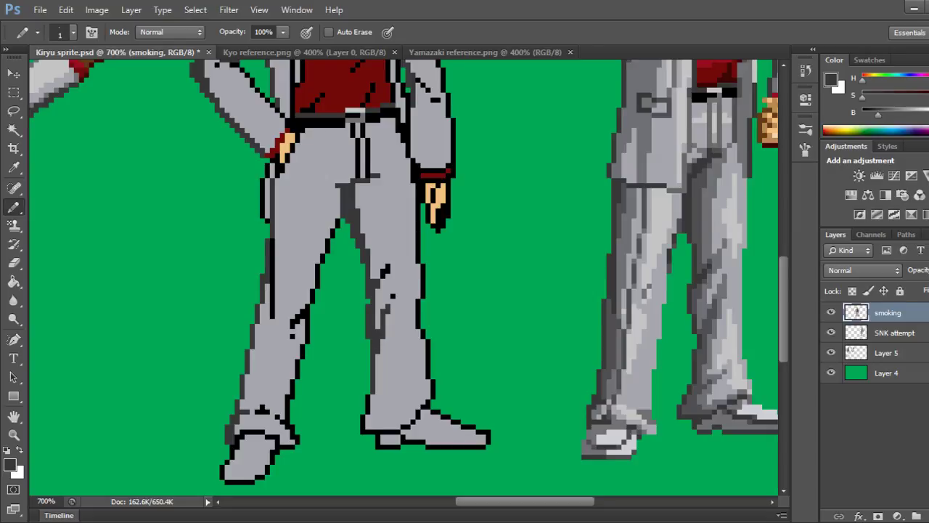
Refine the knee crease on the leg below the hanging arm with dark grey pixels and trim it with light grey.
key("ctrl+alt+z")
key("ctrl+alt+z")
key("ctrl+alt+z")
key("ctrl+shift+z")
key("ctrl+shift+z")
left_click(393, 296)
left_click(393, 302)
left_click(378, 326)
left_click(378, 321)
left_click(384, 320, "alt")
left_click(383, 336)
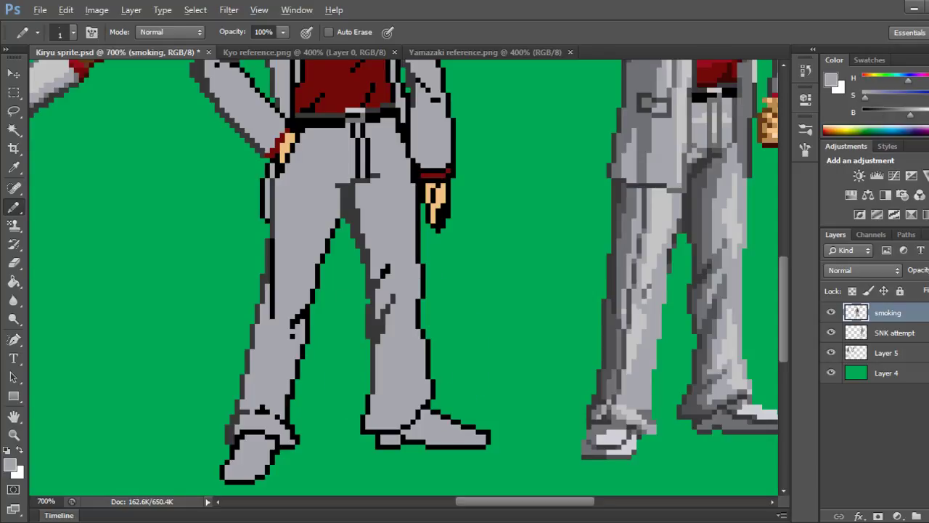
Add dark grey pixels to the bent arm's elbow crease and to the shading along its upper sleeve edge.
left_click(375, 327, "alt")
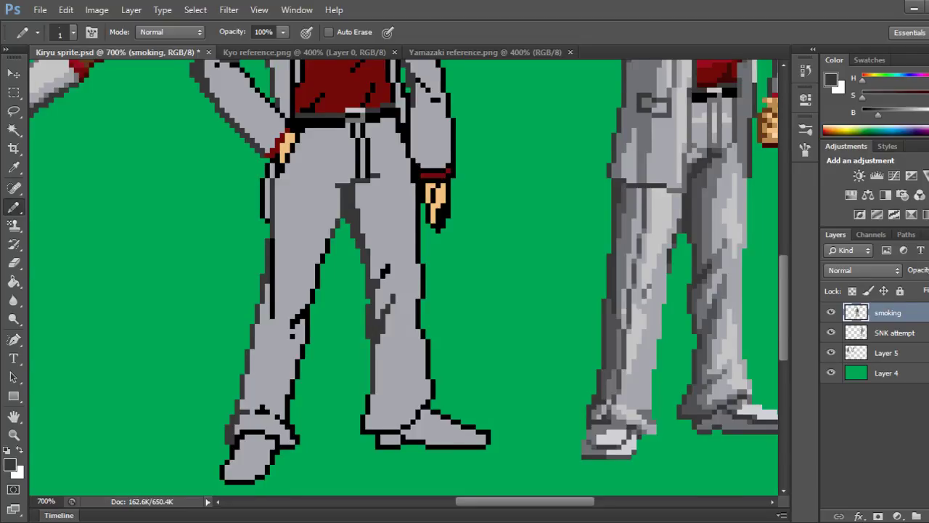
scroll(404, 277, "up", 5)
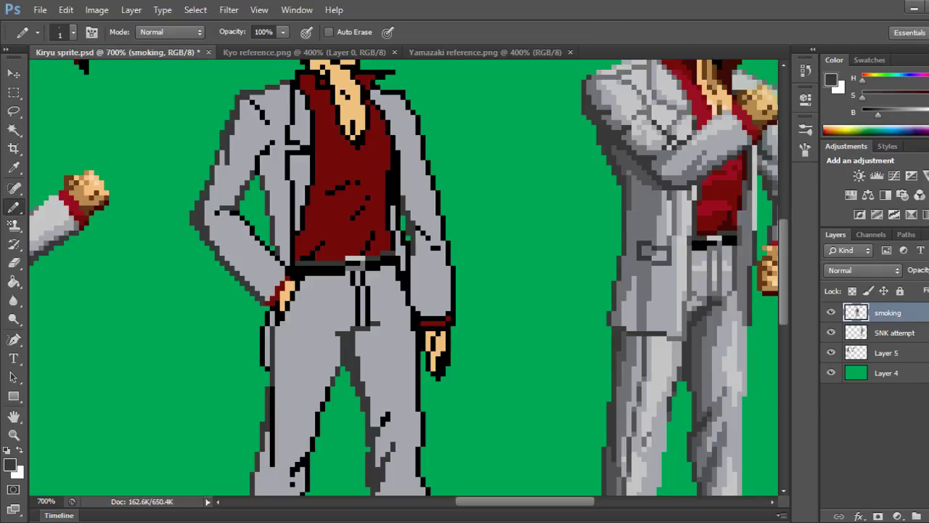
left_click(217, 213)
left_click(222, 152)
left_click_drag(217, 168, 217, 173)
Draw a dark grey elbow fold on the hanging sleeve, replace the black crease beside it with light grey, and save the file.
left_click(418, 228)
left_click(423, 233)
key("ctrl+alt+z")
left_click(418, 233)
left_click(423, 239)
left_click(428, 230, "alt")
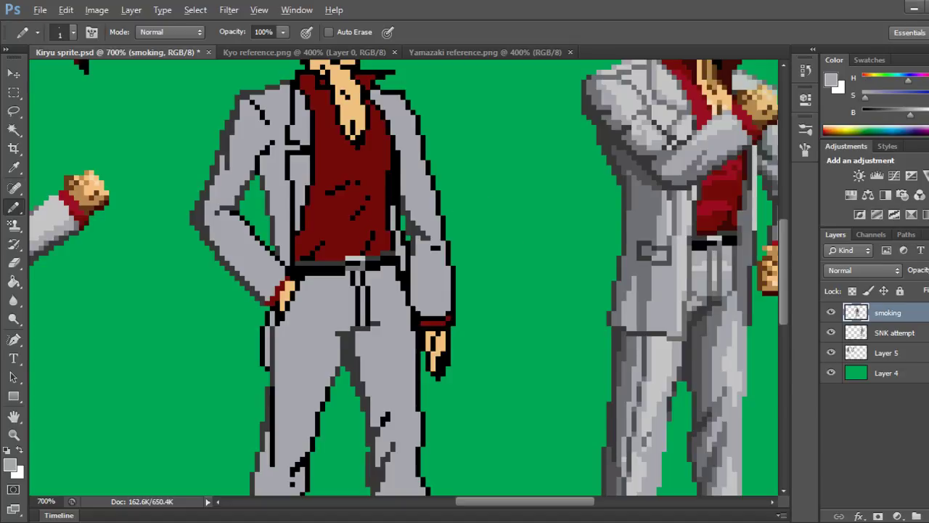
left_click_drag(433, 248, 439, 247)
key("ctrl+s")
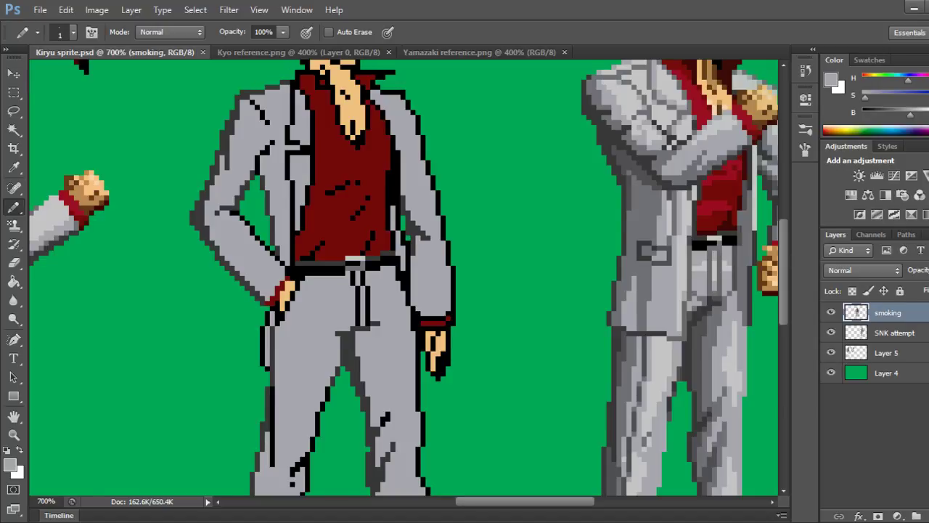
Touch up the lower edge of the bent arm's elbow with a light grey pixel and save the file.
scroll(403, 278, "right", 4)
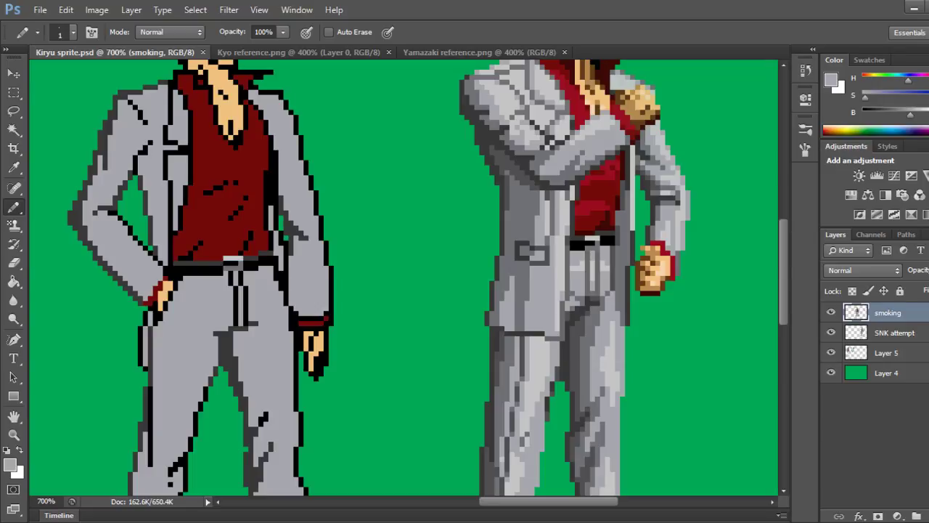
scroll(421, 278, "up", 3)
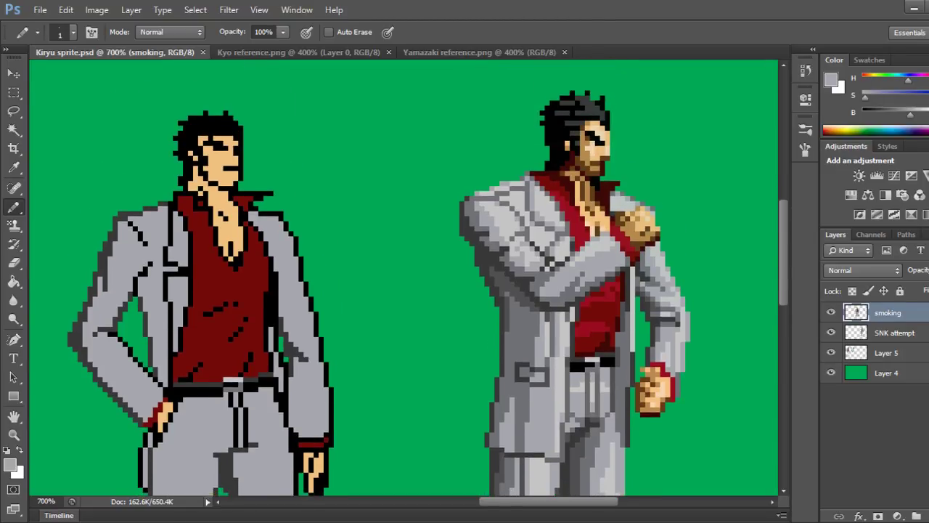
scroll(421, 278, "down", 3)
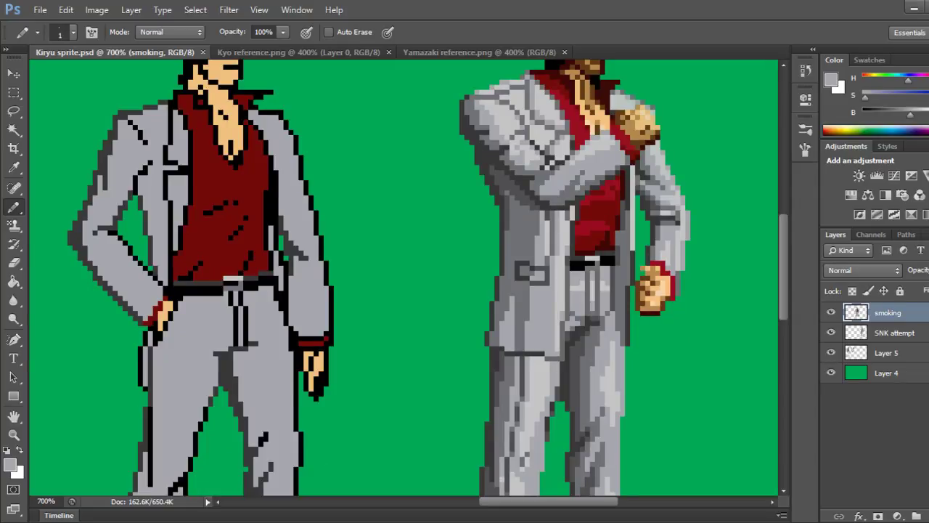
scroll(421, 278, "down", 3)
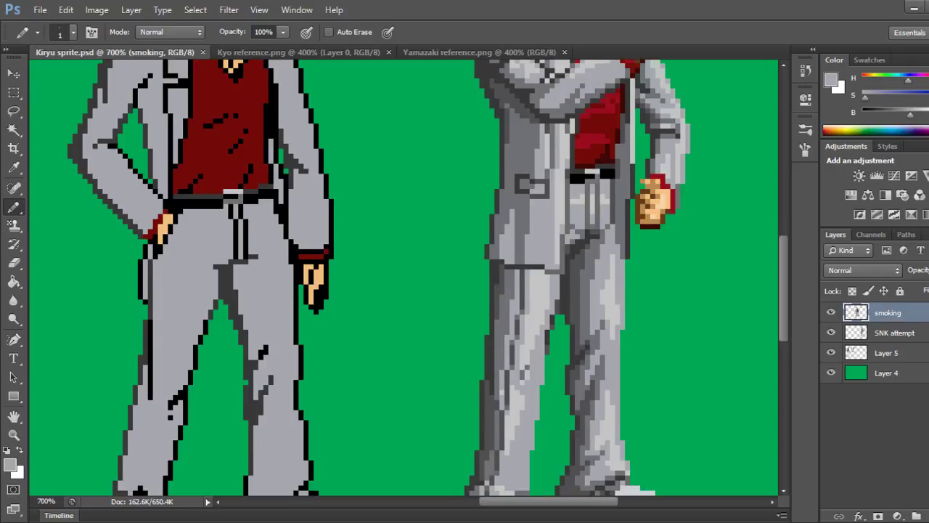
scroll(421, 278, "up", 3)
scroll(421, 278, "up", 1)
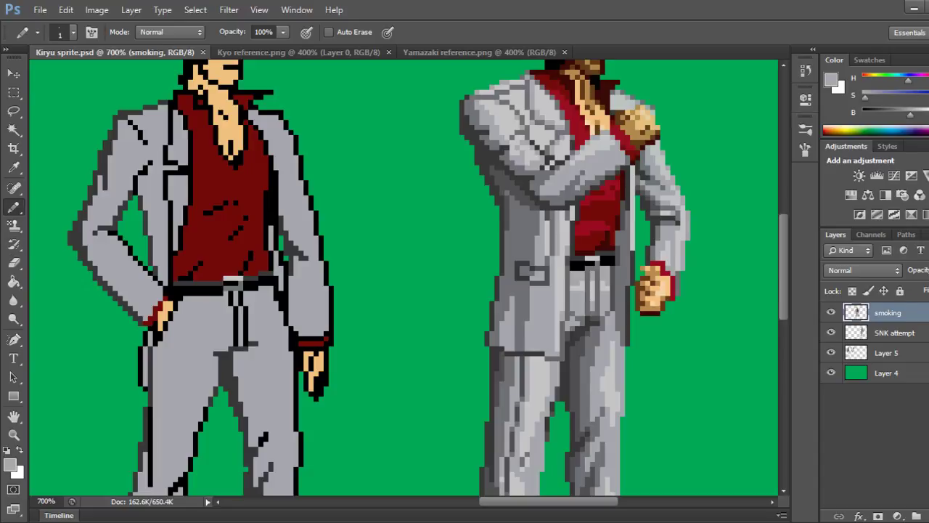
left_click(85, 258)
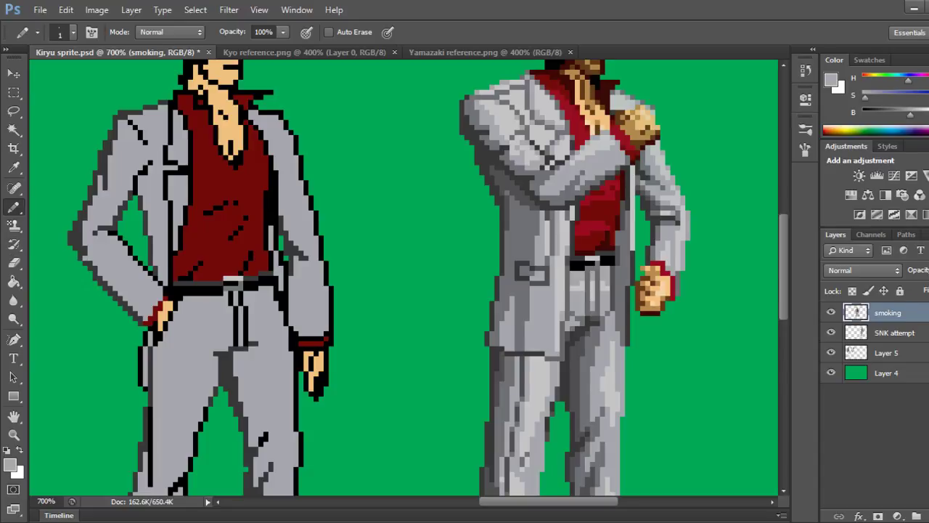
key("ctrl+s")
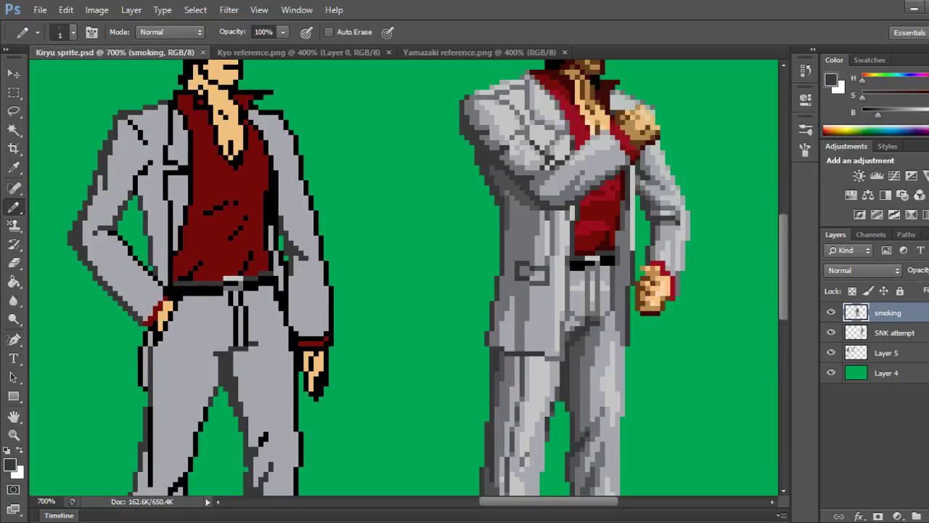
Draw a short dark grey fold on the bent arm's forearm just below the elbow and trim it with light grey.
left_click_drag(90, 258, 110, 272)
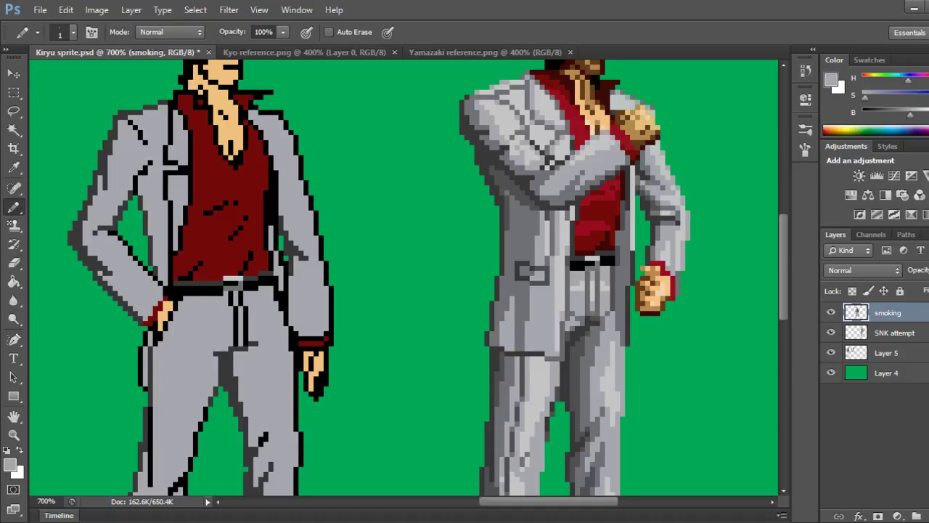
left_click(95, 258)
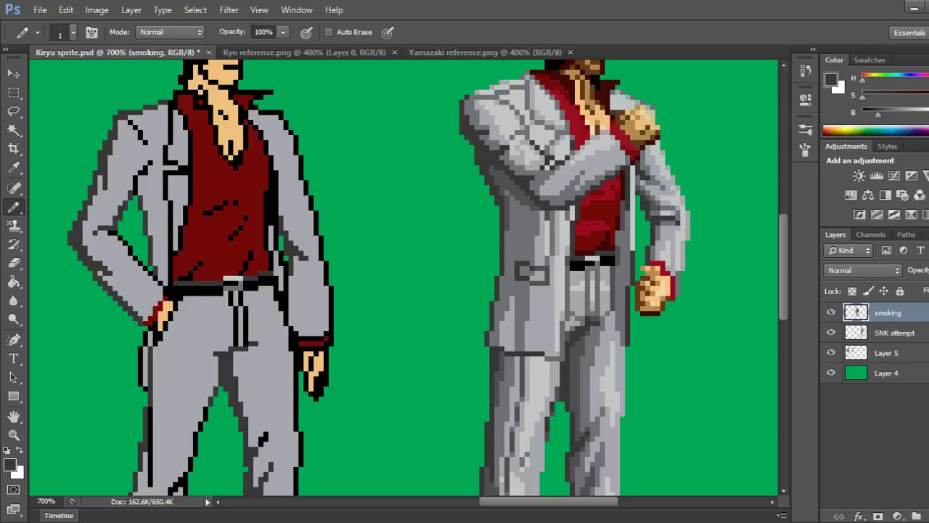
left_click(95, 258)
left_click(90, 252)
Add a small dark grey fold to the bent arm's lower sleeve near the red cuff, undoing and redoing pixels to compare.
left_click(135, 298)
left_click(140, 299)
left_click(140, 303)
left_click(145, 303)
key("ctrl+z")
key("ctrl+alt+z")
key("ctrl+alt+z")
key("ctrl+alt+z")
left_click(130, 293)
key("ctrl+shift+z")
key("ctrl+shift+z")
Recolour the black outline of the jacket hem below the pocketed hand in dark grey, erase the stray background pixel, and save the file.
left_click(362, 338)
left_click(150, 328)
left_click(145, 338)
left_click(146, 344)
left_click(145, 334)
left_click_drag(140, 348, 140, 359)
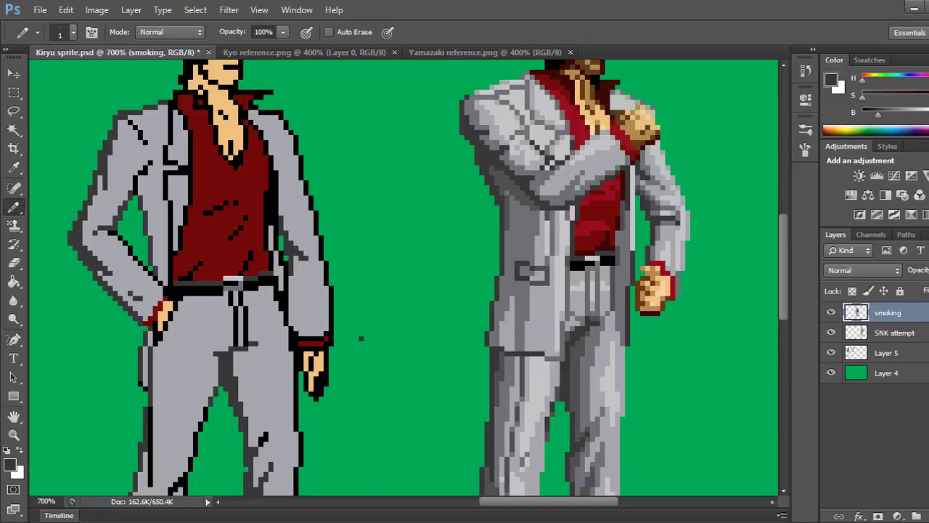
key("e")
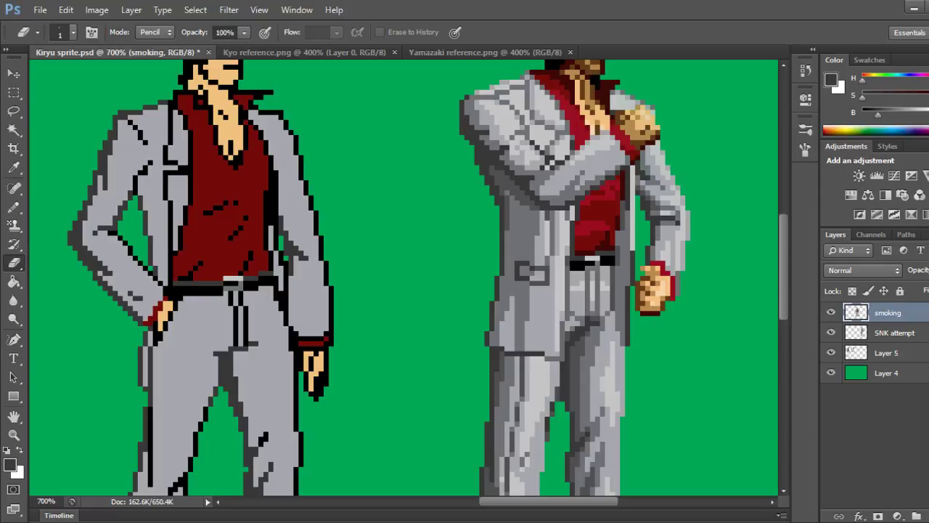
key("b")
key("ctrl+s")
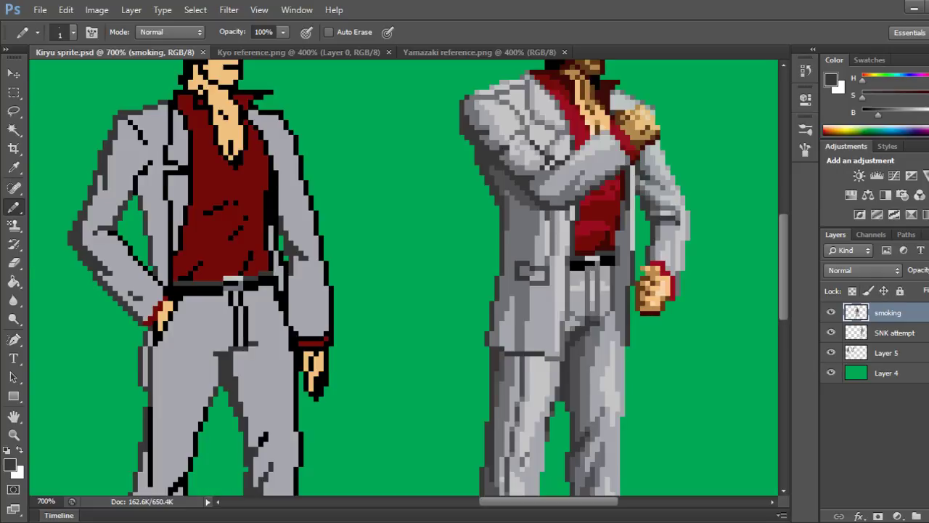
Shade the trouser hem above the front-facing shoe in dark grey and recolour the back edge of the other leg's hem to match.
scroll(407, 275, "down", 5)
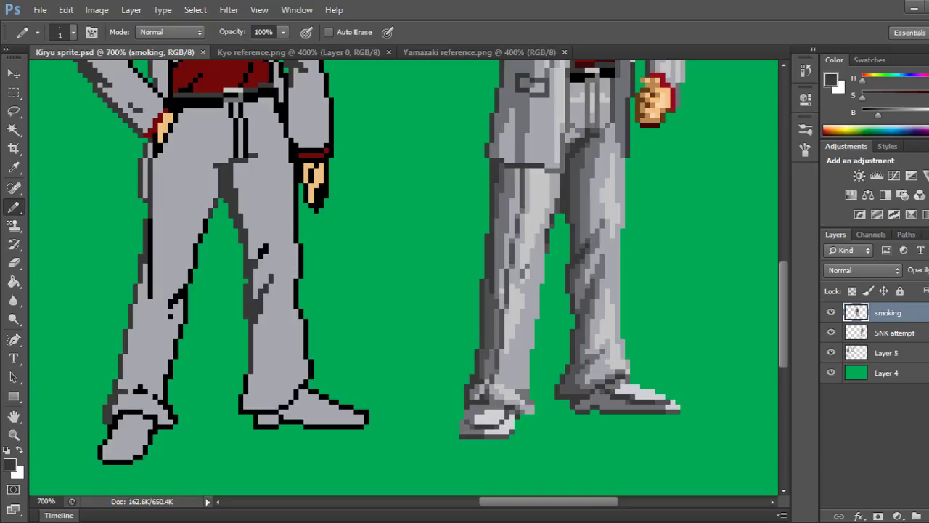
left_click(115, 417)
left_click_drag(119, 411, 140, 412)
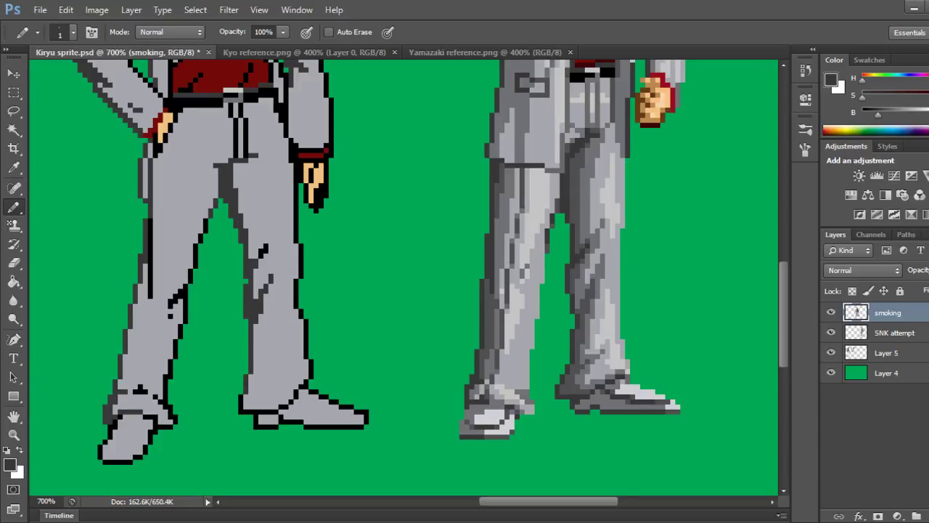
left_click_drag(241, 392, 241, 411)
scroll(404, 278, "up", 5)
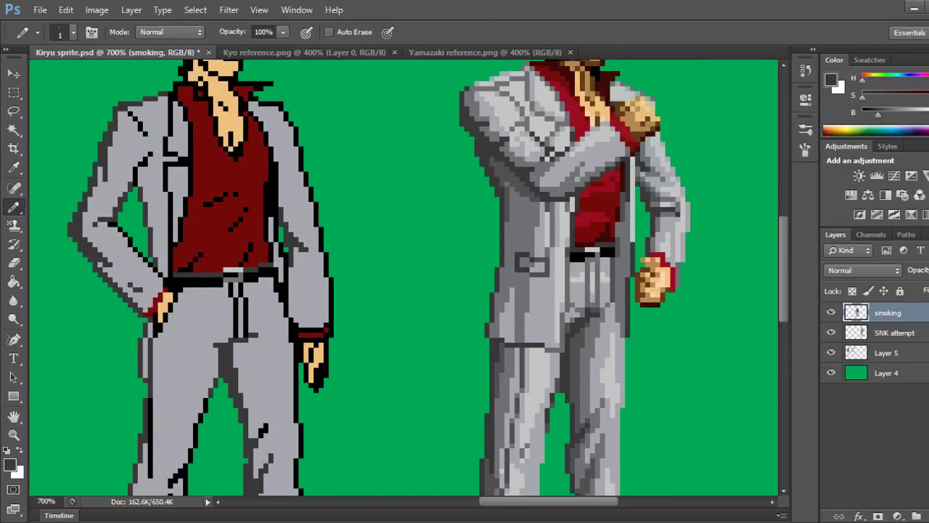
Retouch the outline pixels beside the knee creases of the forward trouser leg in light grey and save the file.
scroll(404, 278, "down", 2)
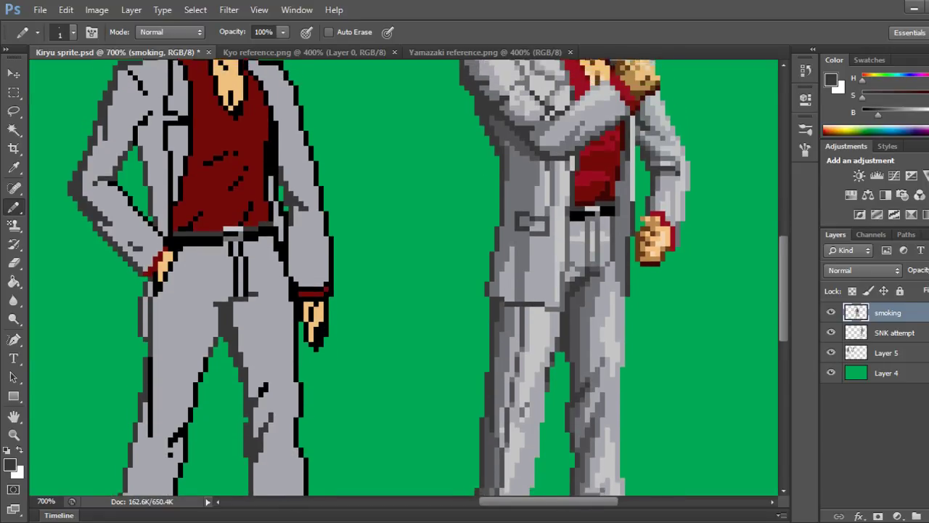
scroll(404, 278, "down", 3)
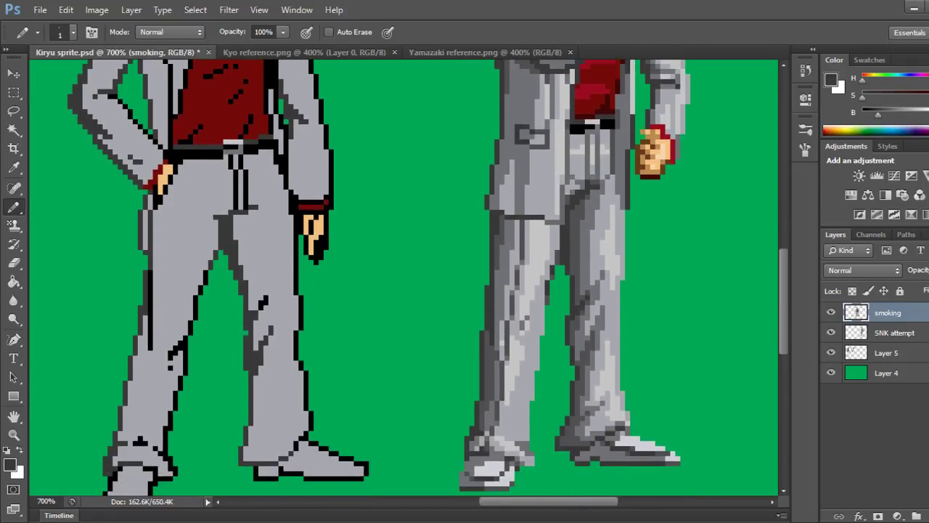
left_click(280, 247, "alt")
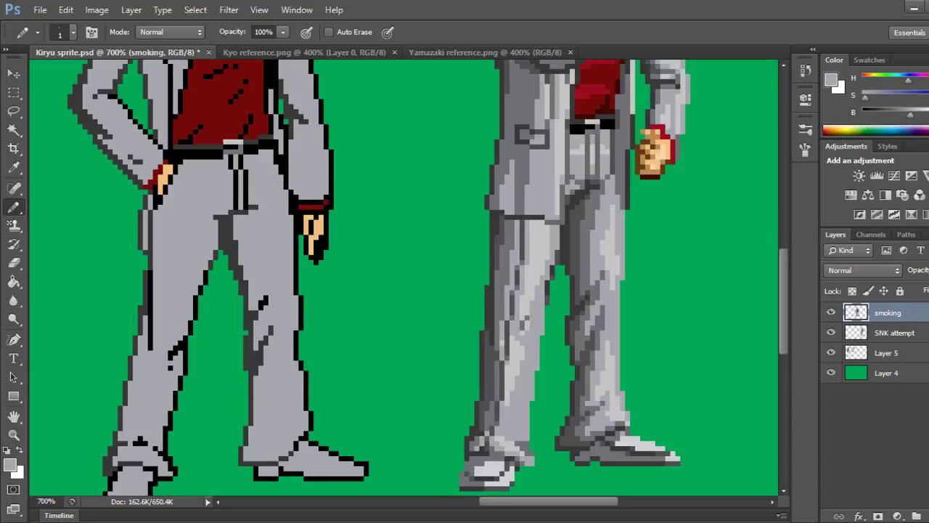
left_click(252, 313)
left_click(253, 316, "alt")
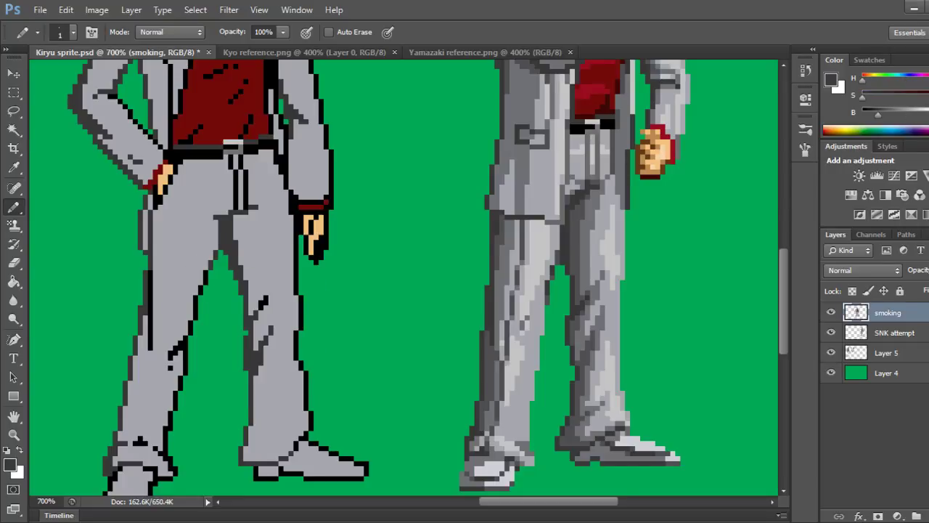
left_click(245, 332)
key("ctrl+z")
key("ctrl+s")
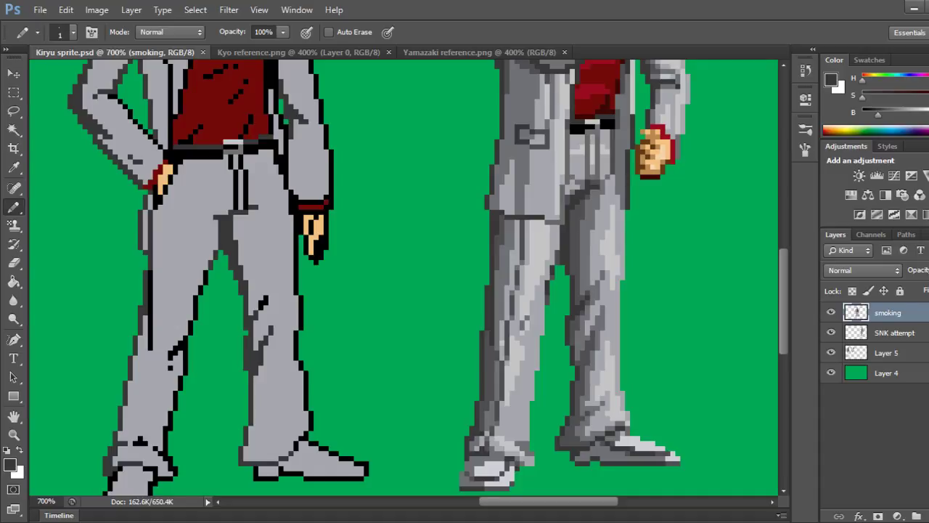
Soften the black sole outlines of both shoes to dark grey and replace stray pixels above the heel with light grey.
scroll(404, 277, "left", 3)
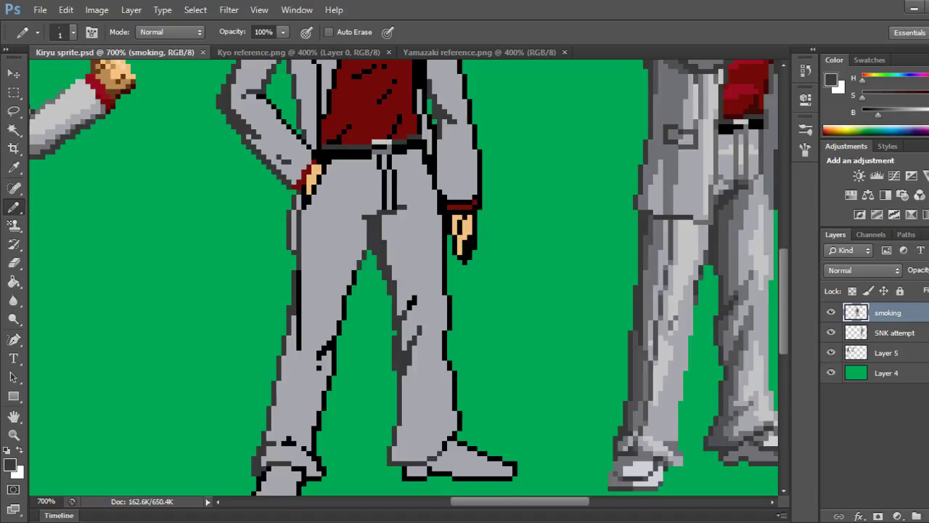
scroll(403, 278, "down", 2)
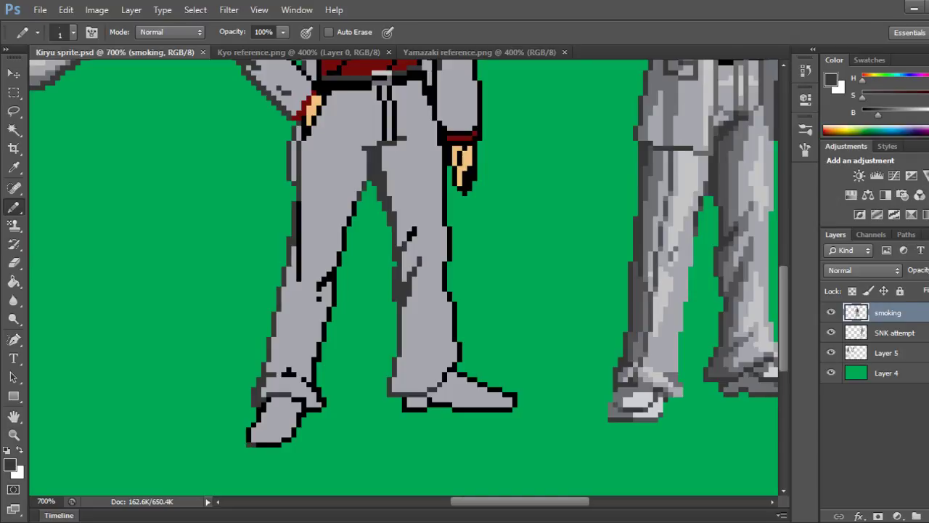
left_click_drag(253, 444, 264, 444)
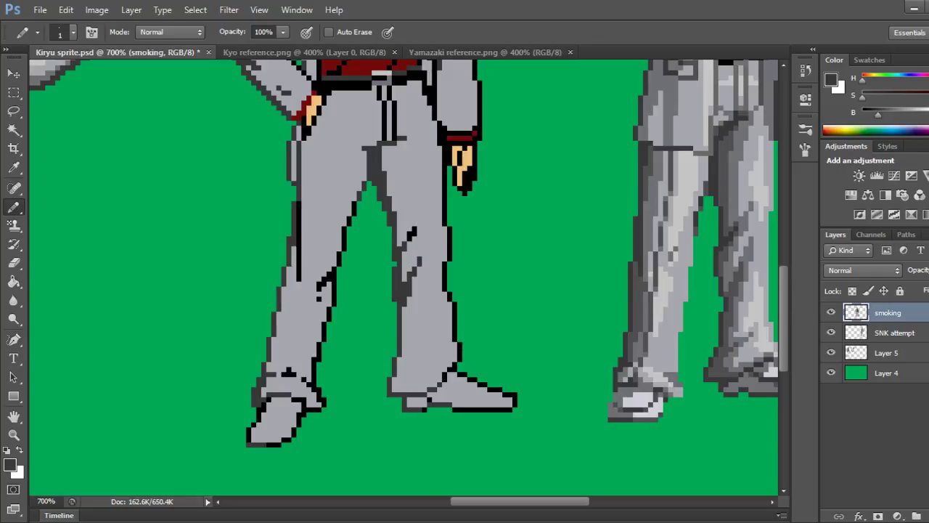
left_click(465, 398, "alt")
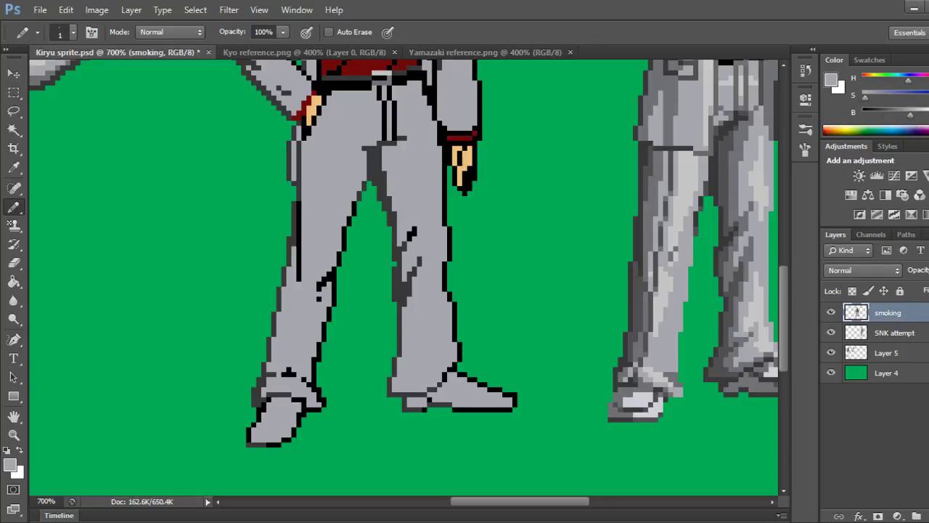
left_click(430, 400)
left_click(437, 405, "alt")
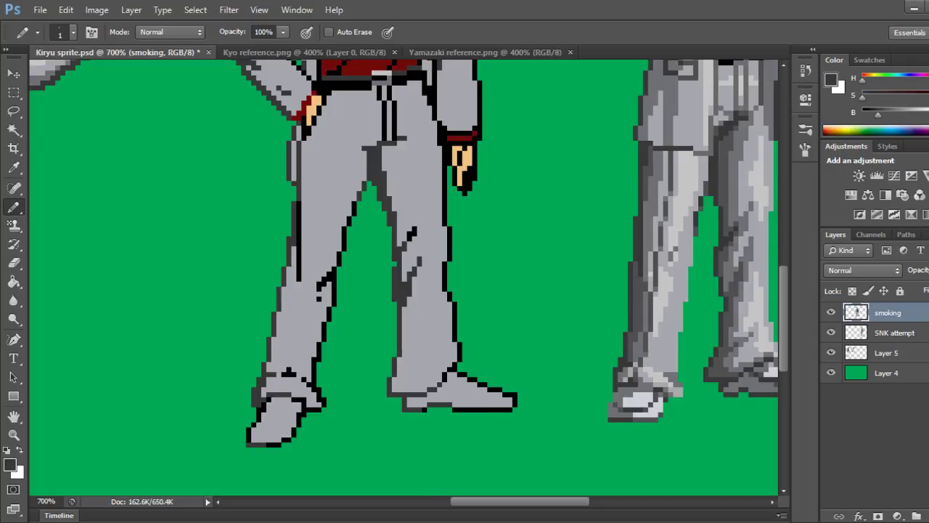
left_click(425, 409)
Erase the corner outline pixel at the toe of the forward shoe and save the file.
scroll(403, 277, "right", 3)
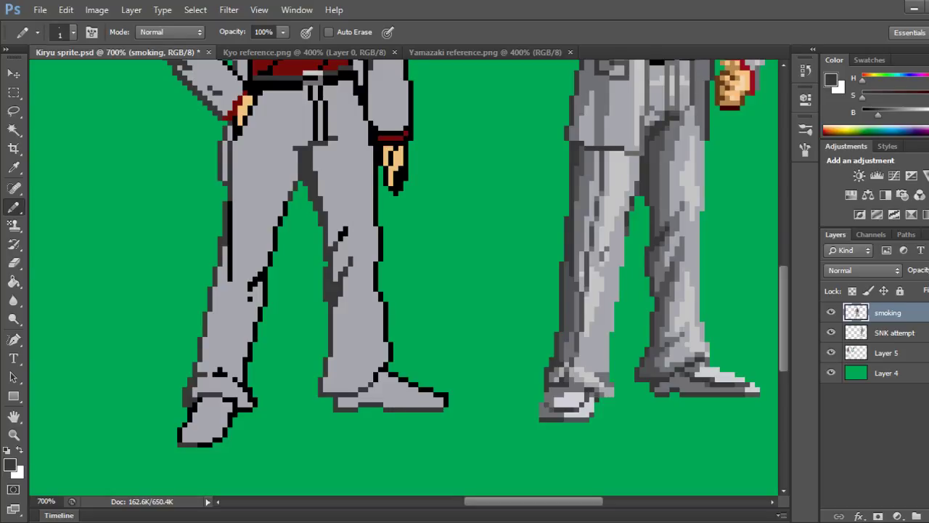
key("e")
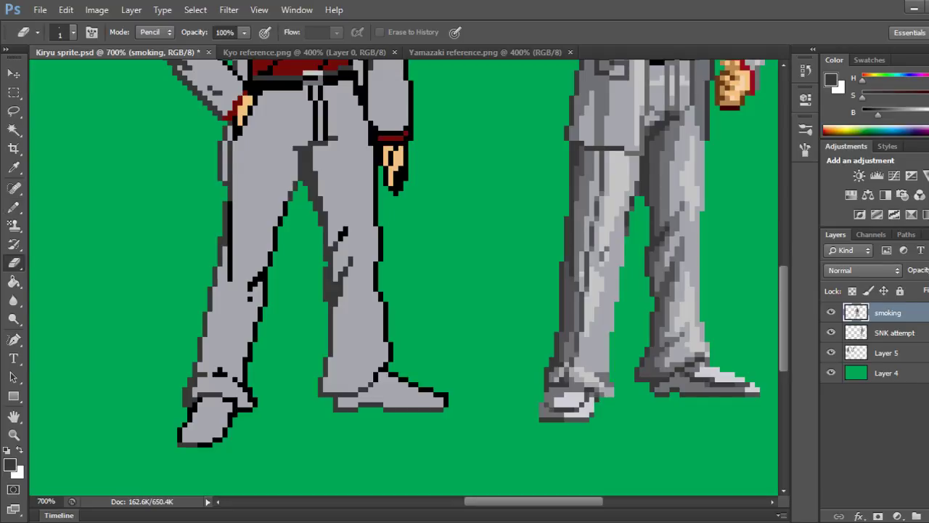
left_click(445, 395)
key("b")
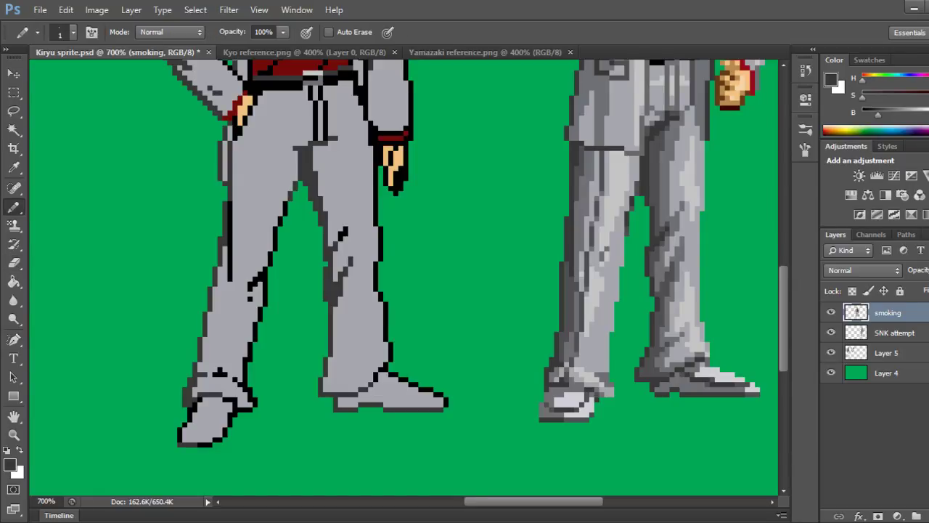
scroll(404, 281, "left", 3)
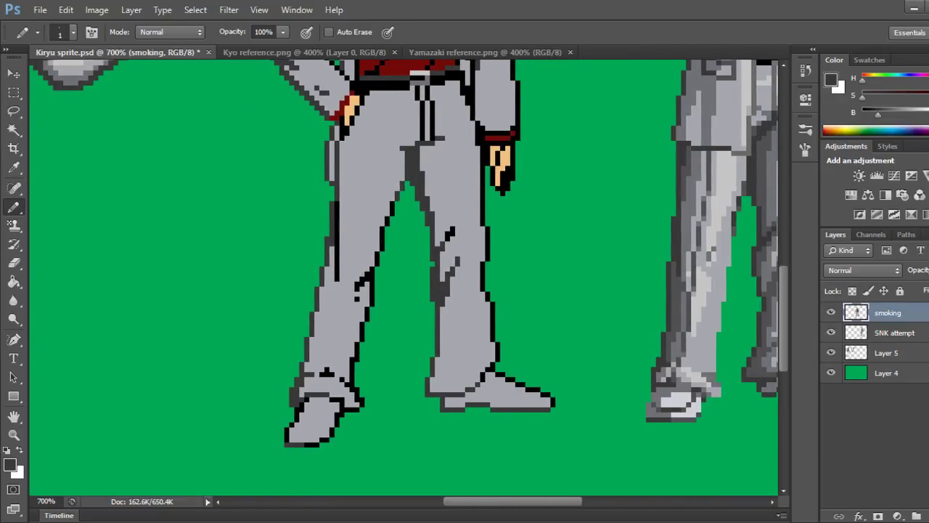
scroll(403, 276, "up", 3)
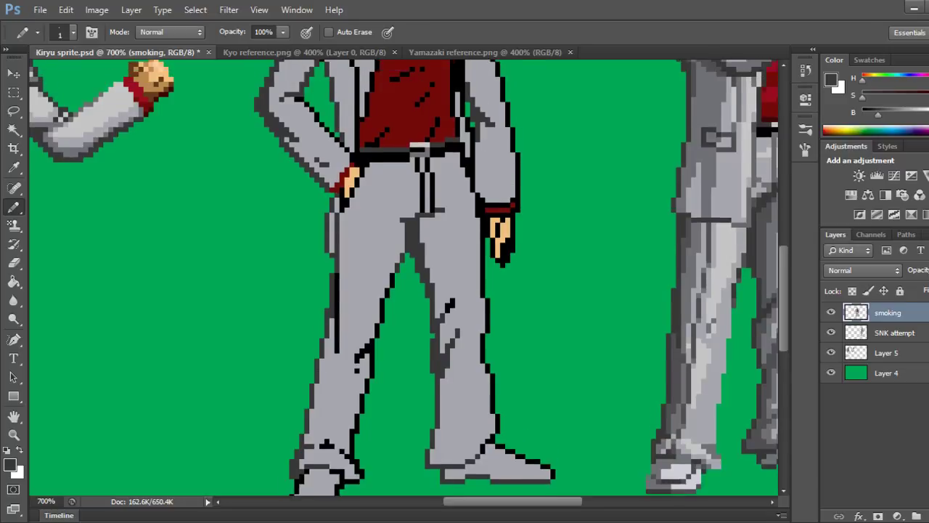
scroll(403, 278, "up", 3)
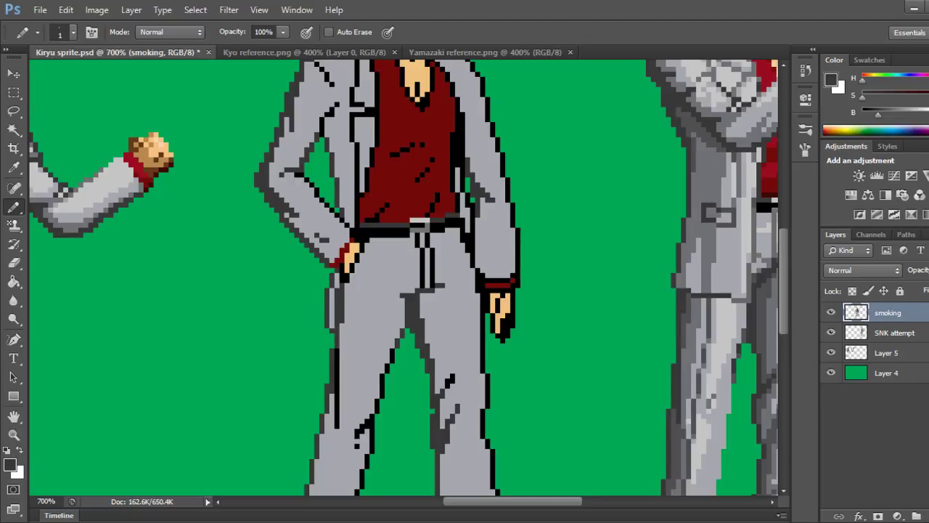
key("ctrl+s")
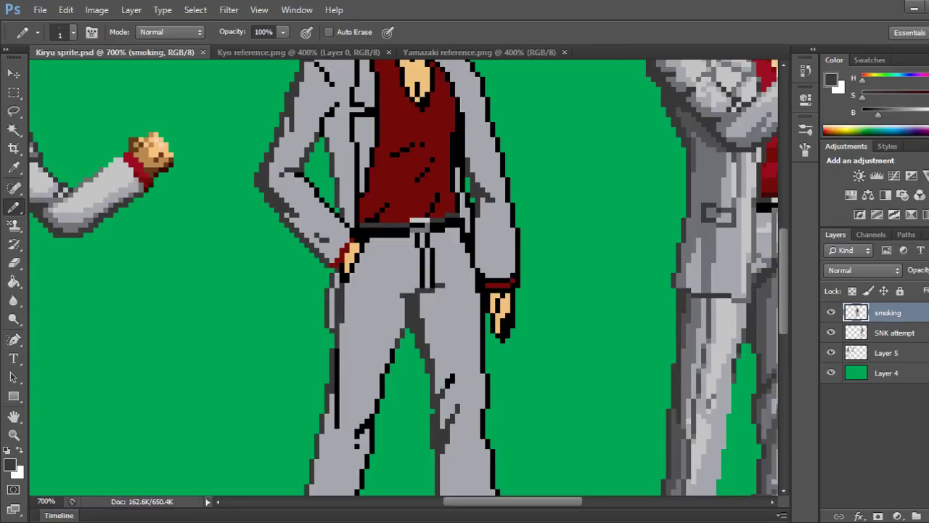
Thin the dark outline around the bent arm's elbow and upper forearm with light grey pixels and save the file.
scroll(407, 278, "up", 3)
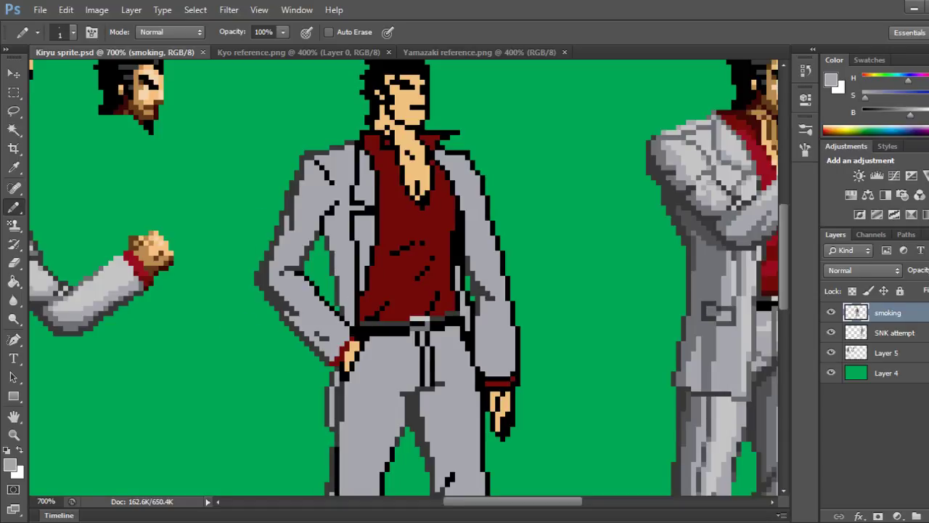
left_click(268, 279)
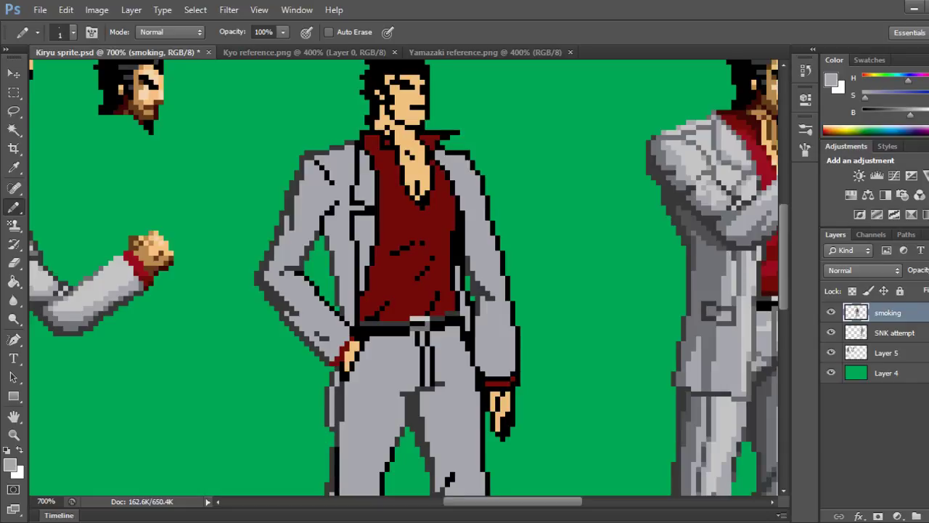
left_click(267, 284)
left_click(271, 288)
left_click(276, 293)
left_click(282, 298)
left_click(286, 303)
left_click(292, 308)
left_click(296, 313)
key("ctrl+s")
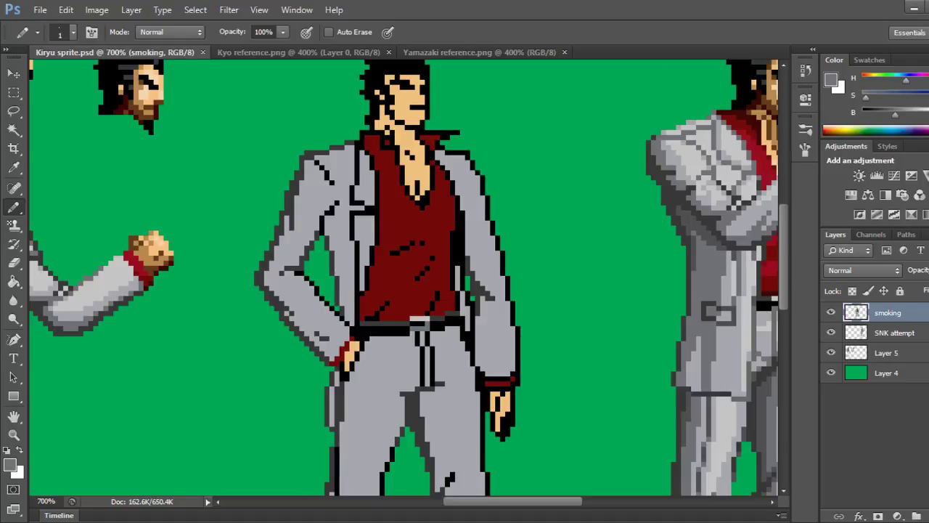
Recolour the black diagonal crease on the bent arm's shoulder in mid grey.
left_click(312, 157)
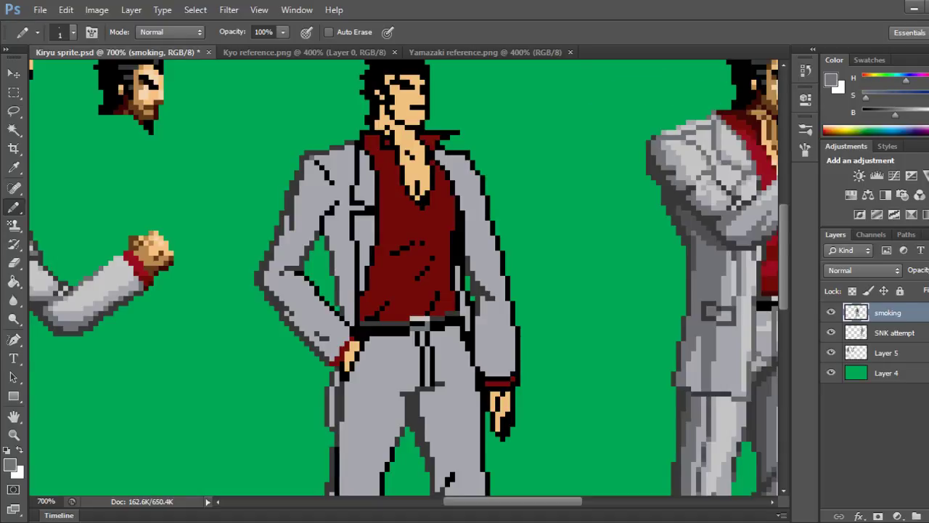
left_click(317, 163)
left_click(322, 168)
left_click(327, 172)
left_click(327, 178)
left_click(331, 183)
Shade the outer edge of the bent upper arm from the shoulder down to the elbow in mid grey.
left_click_drag(307, 161, 296, 221)
left_click(306, 187)
left_click(287, 218)
left_click(286, 223)
left_click(286, 227)
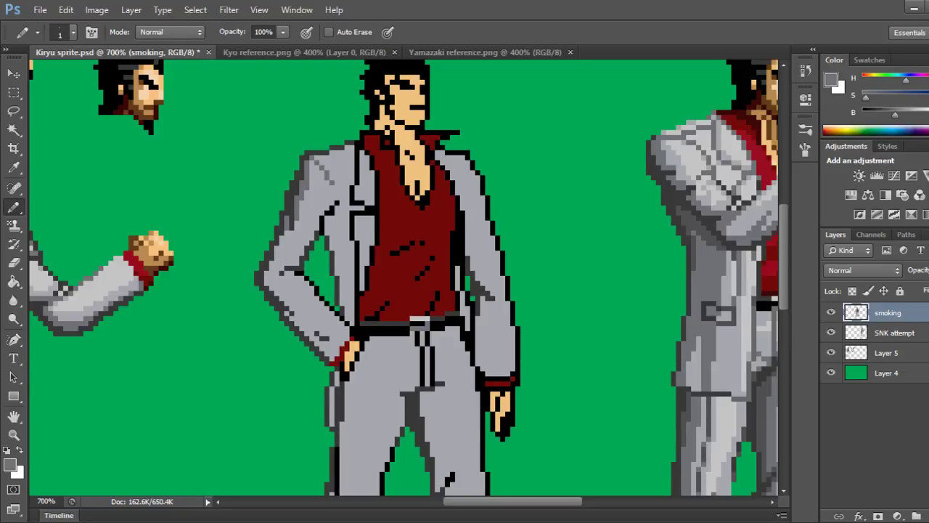
left_click(287, 232)
left_click(287, 238)
left_click(282, 241)
left_click(281, 249)
left_click(277, 250)
left_click(276, 260)
left_click(269, 268)
left_click(270, 282)
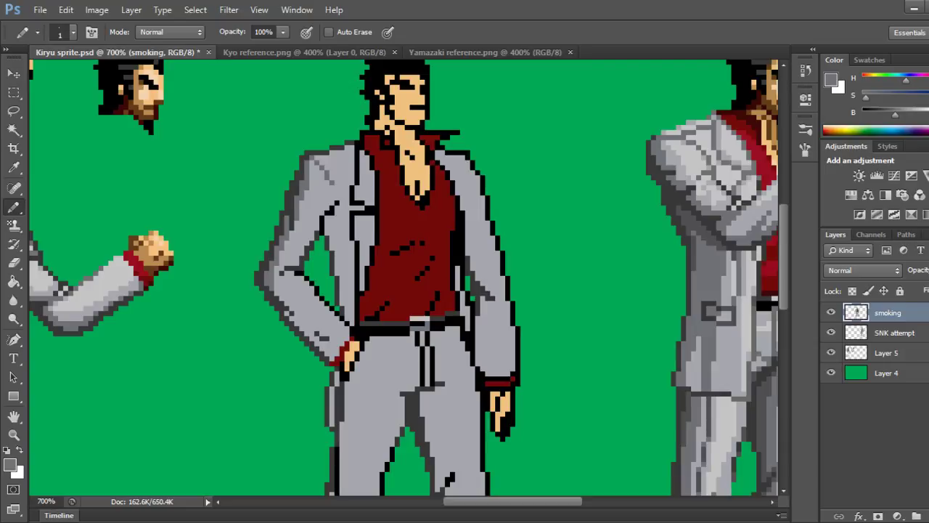
Shade the underside of the bent forearm below the elbow with mid grey pixels.
left_click(279, 294)
left_click(292, 306)
key("ctrl+z")
left_click(289, 315)
left_click(296, 324)
left_click(302, 328)
left_click(307, 334)
left_click(312, 338)
left_click(312, 334)
left_click(307, 328)
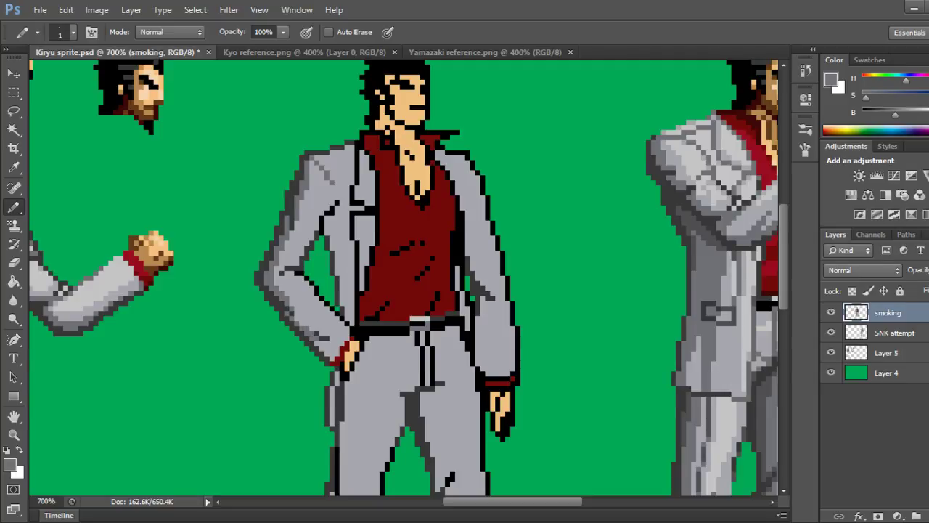
left_click(302, 323)
left_click(297, 318)
Continue the mid grey forearm shading in stepped pixels down to the red cuff.
left_click(317, 344)
left_click(322, 344)
left_click(323, 348)
left_click(327, 348)
left_click(327, 354)
left_click(332, 354)
left_click(331, 359)
Recolour the top outline of the bent arm's shoulder in mid grey.
left_click(312, 162)
left_click_drag(343, 148, 310, 153)
left_click(332, 148)
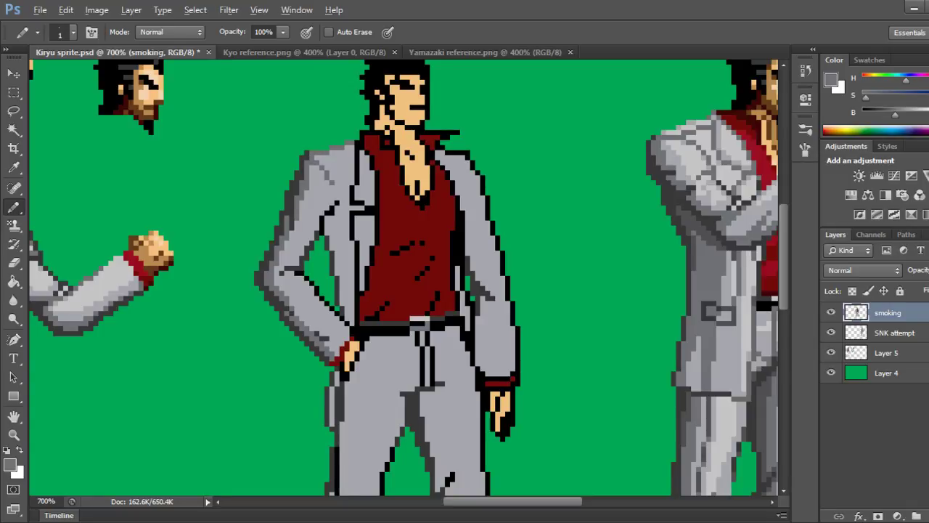
Darken the start of the shoulder crease with dark grey pixels sampled from the sleeve outline.
left_click(304, 155, "alt")
left_click(312, 162)
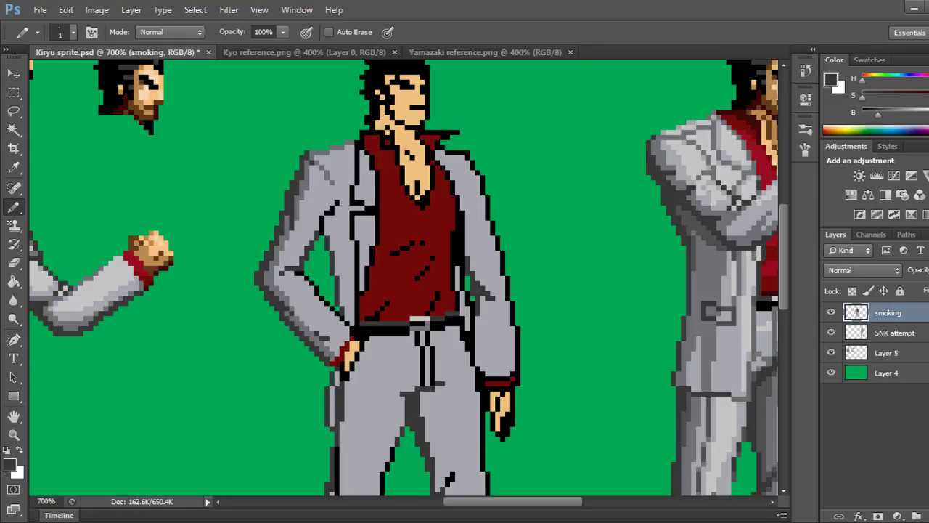
key("ctrl+z")
left_click(312, 158)
left_click(316, 162)
Add mid grey pixels at the shoulder corner and below the crease, and save the file.
left_click(327, 176, "alt")
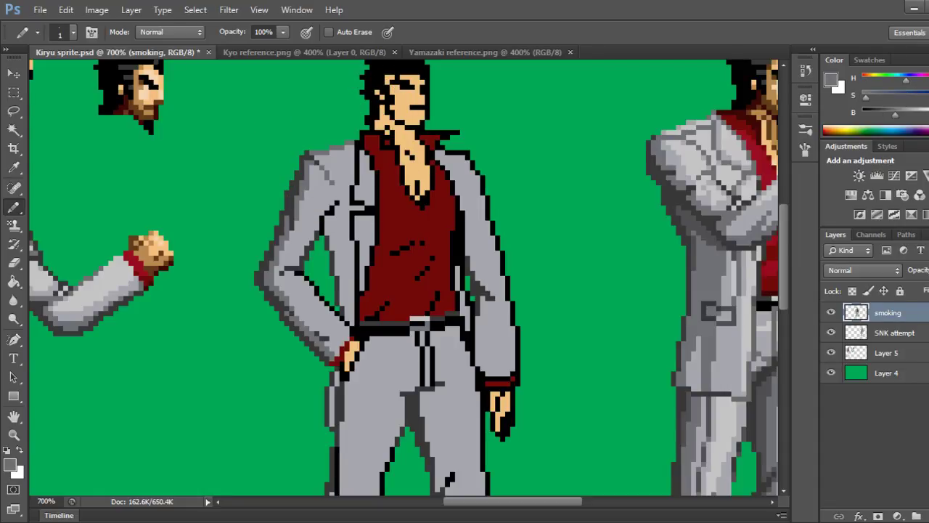
left_click(307, 152)
left_click(312, 168)
left_click_drag(312, 173, 312, 178)
key("ctrl+z")
left_click(312, 168)
left_click(312, 172)
key("ctrl+s")
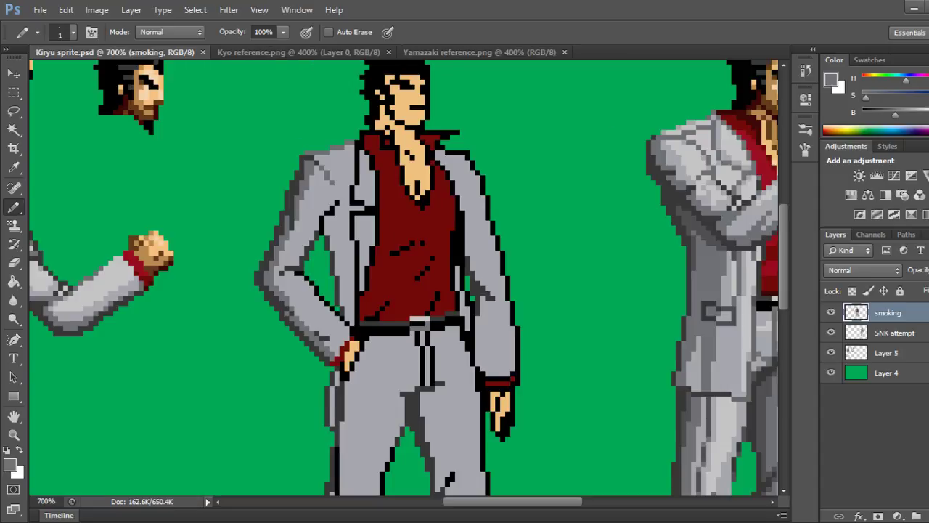
Shade the jacket side between the arm gap and the front opening with mid grey vertical strokes.
scroll(403, 277, "right", 2)
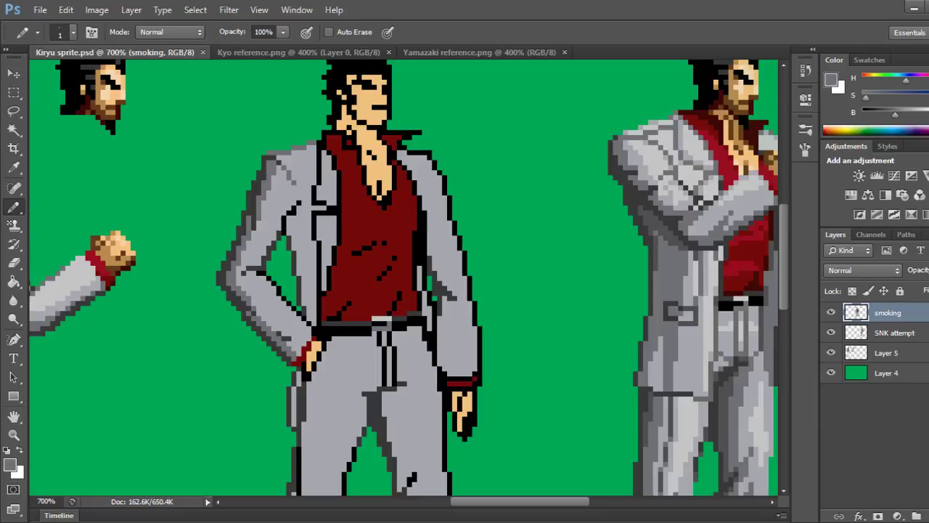
left_click_drag(289, 217, 294, 248)
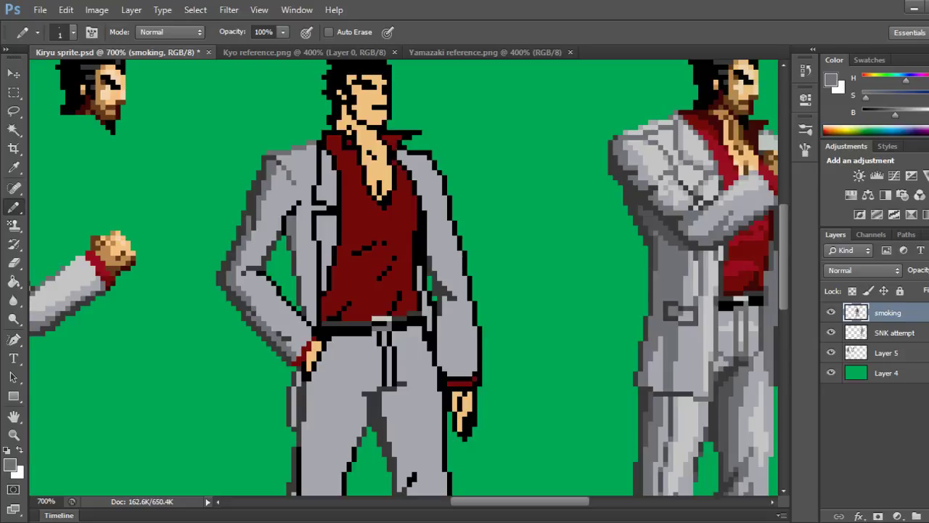
left_click_drag(299, 210, 303, 262)
left_click_drag(300, 230, 310, 306)
left_click(310, 248)
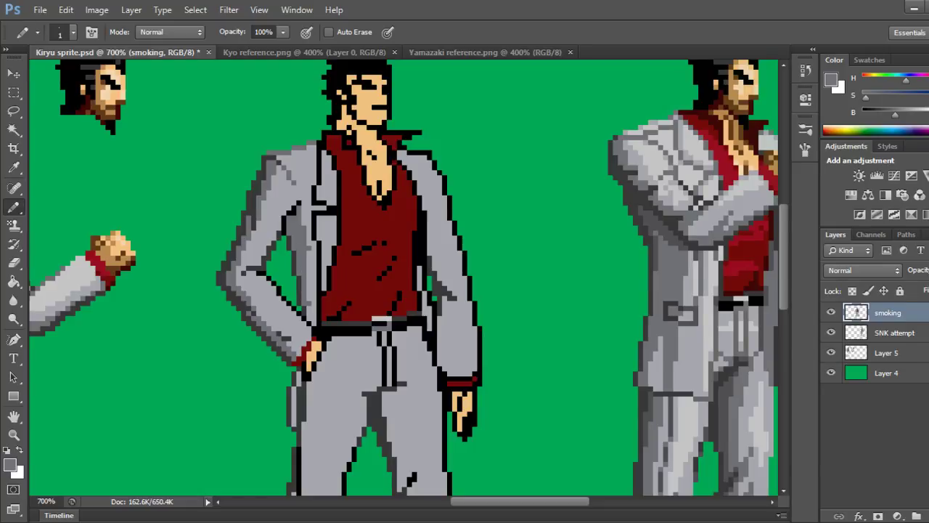
left_click_drag(310, 242, 310, 318)
key("ctrl+z")
key("ctrl+alt+z")
left_click_drag(303, 258, 303, 304)
Paint the jacket strip between the shirt and the straight arm in a darker grey and save the file.
scroll(404, 277, "down", 5)
scroll(403, 277, "up", 3)
scroll(404, 278, "up", 1)
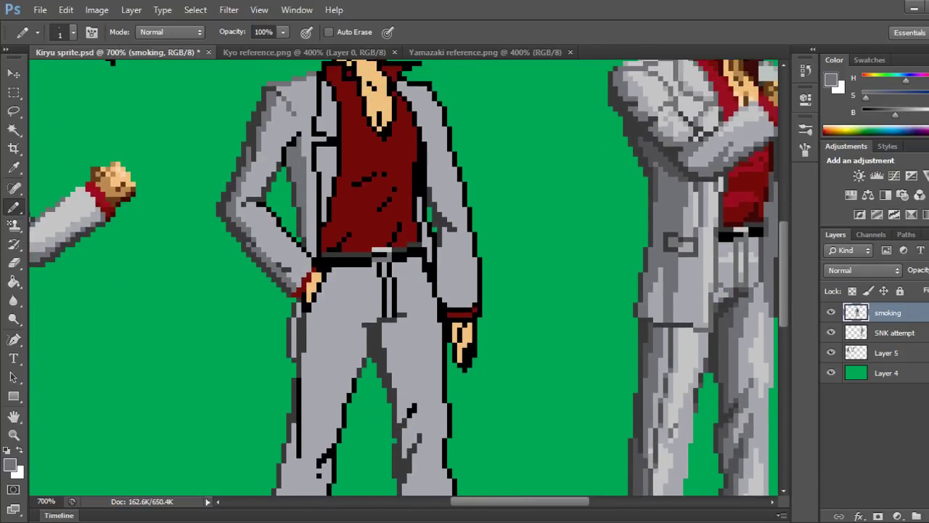
scroll(404, 277, "up", 1)
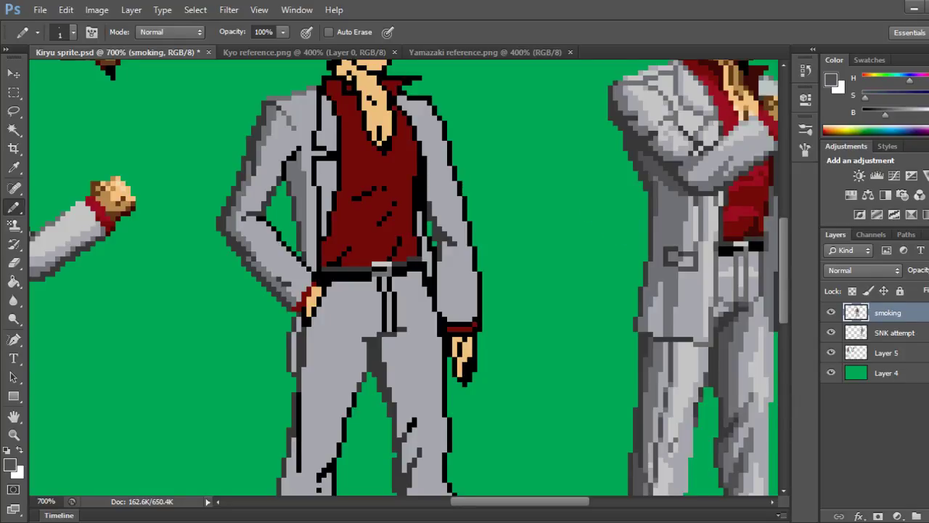
left_click_drag(420, 214, 430, 274)
key("ctrl+s")
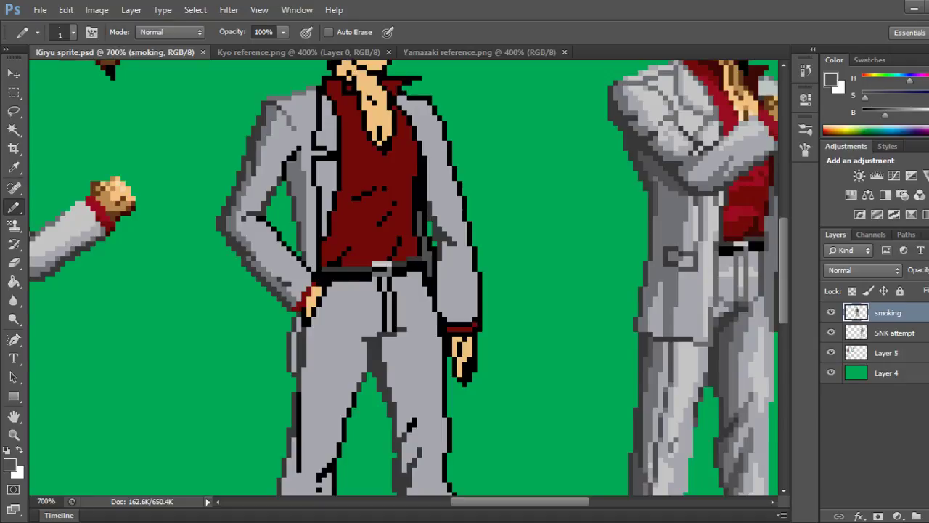
Recolour the black jacket outline along the bent arm's gap in the dark grey sampled from the straight sleeve.
left_click(435, 231, "alt")
left_click_drag(289, 160, 303, 253)
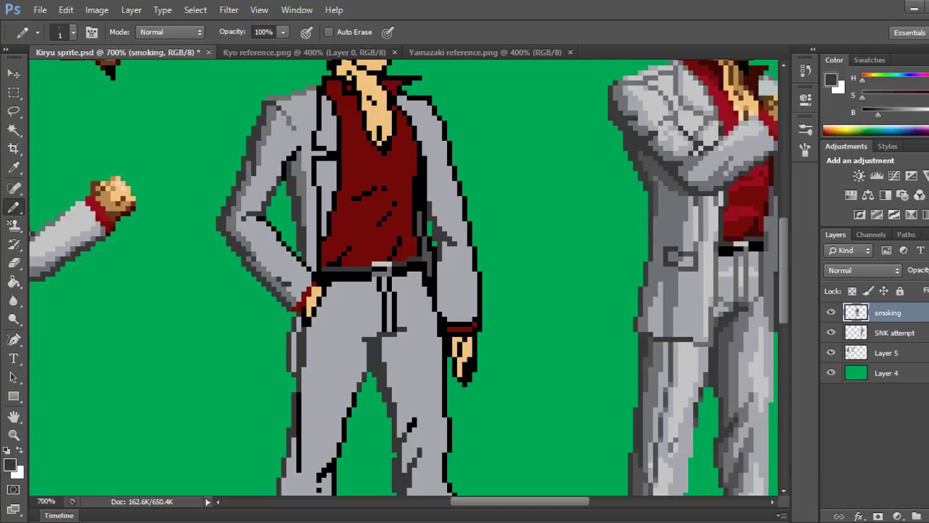
Retouch the jacket edge beside the bent arm's gap with a slightly lighter dark grey sampled from the jacket.
left_click(426, 251, "alt")
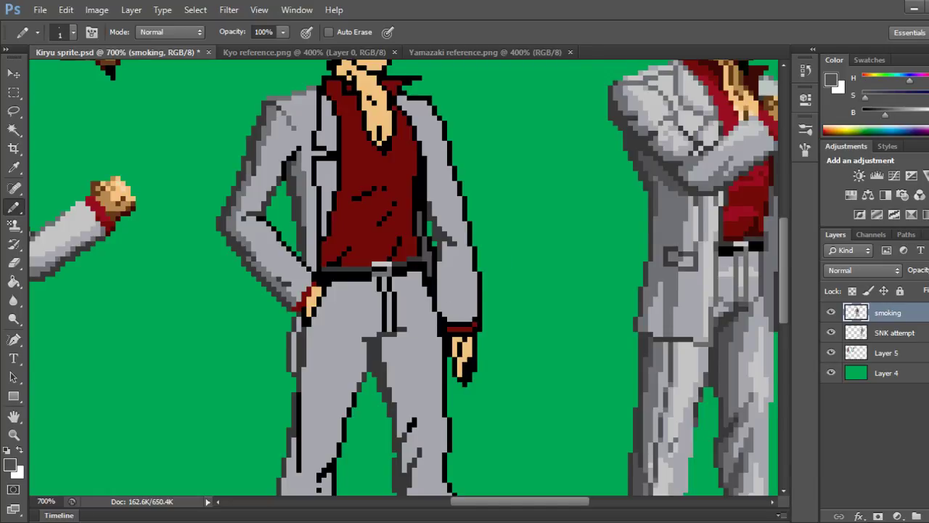
left_click(294, 173)
left_click_drag(299, 168, 303, 226)
key("ctrl+alt+z")
key("ctrl+alt+z")
left_click_drag(299, 198, 299, 183)
left_click_drag(303, 225, 303, 209)
Recolour the jacket strip between the shirt and the straight arm in mid grey and save the file.
left_click(442, 232, "alt")
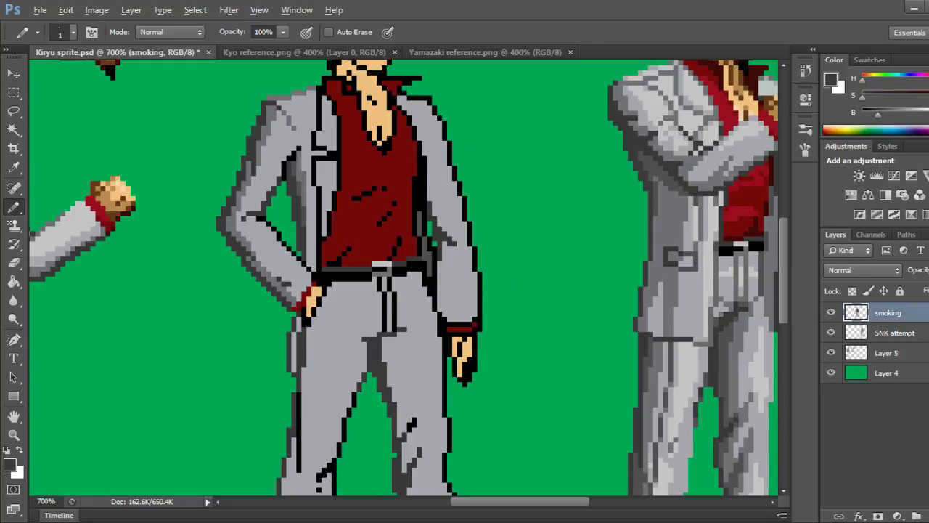
left_click(291, 168, "alt")
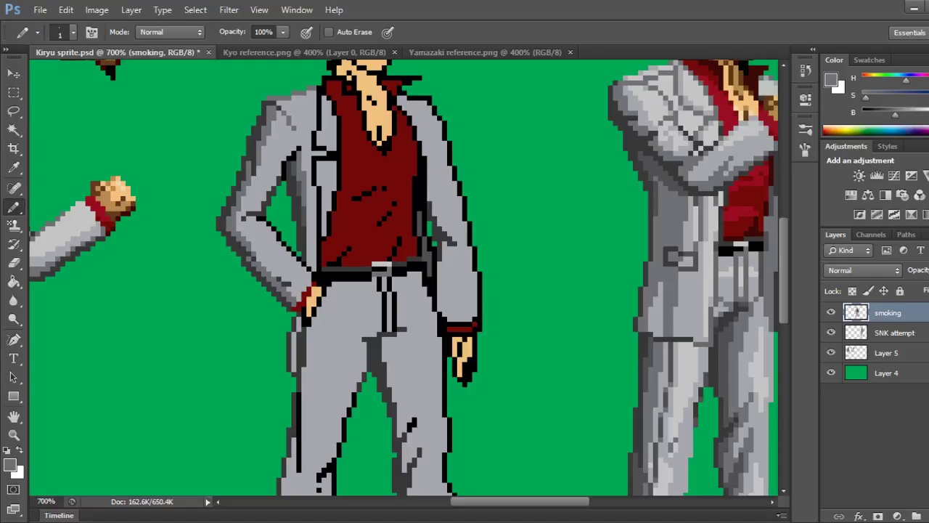
left_click_drag(425, 213, 434, 265)
key("ctrl+z")
left_click_drag(434, 248, 434, 264)
key("ctrl+z")
key("ctrl+s")
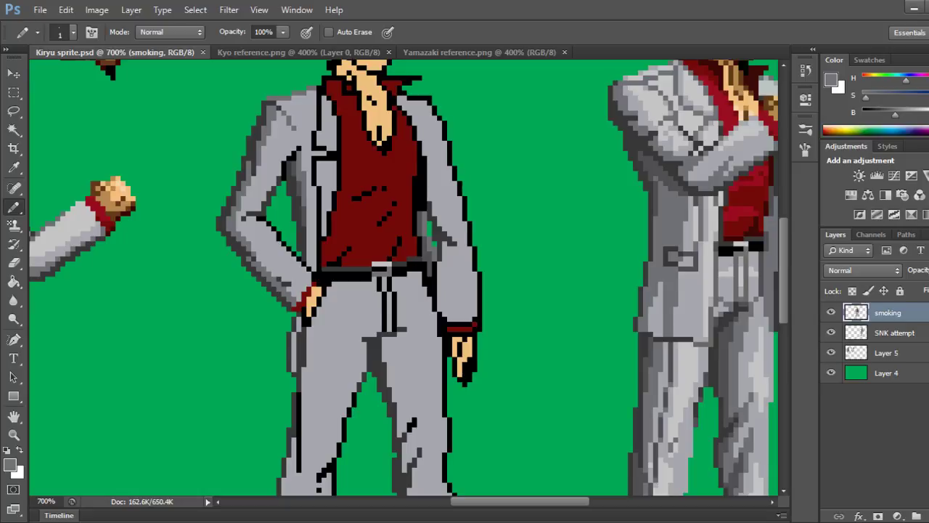
Recolour the black fly lines below the belt buckle in grey.
scroll(407, 276, "down", 3)
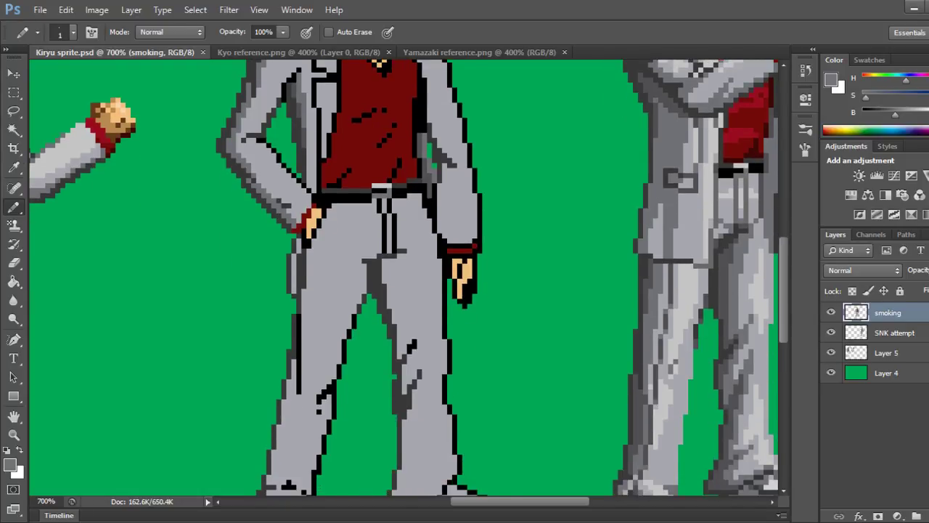
scroll(407, 276, "down", 4)
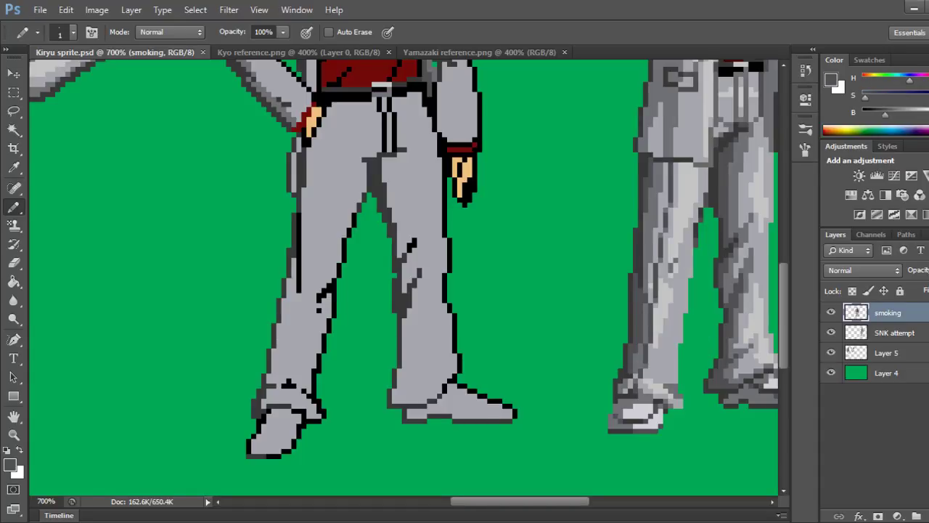
scroll(403, 278, "up", 4)
scroll(404, 278, "up", 4)
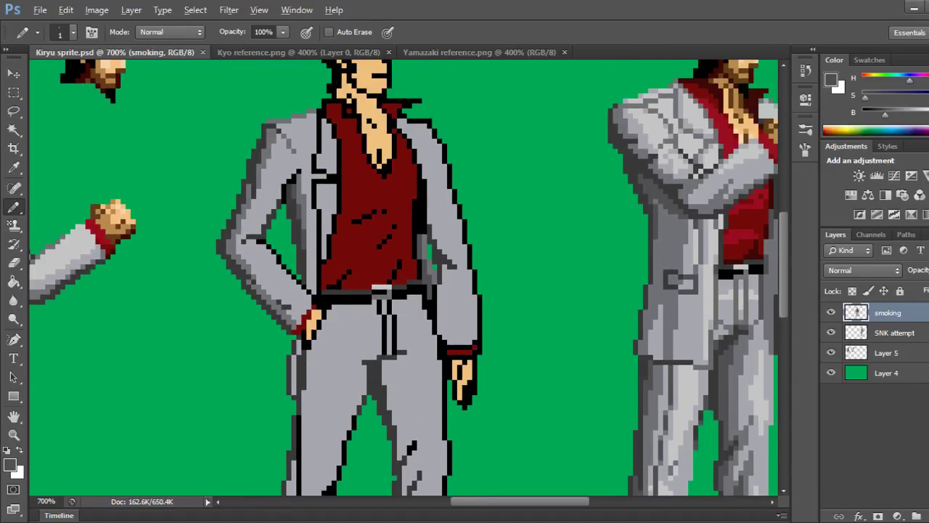
key("x")
left_click_drag(389, 300, 394, 335)
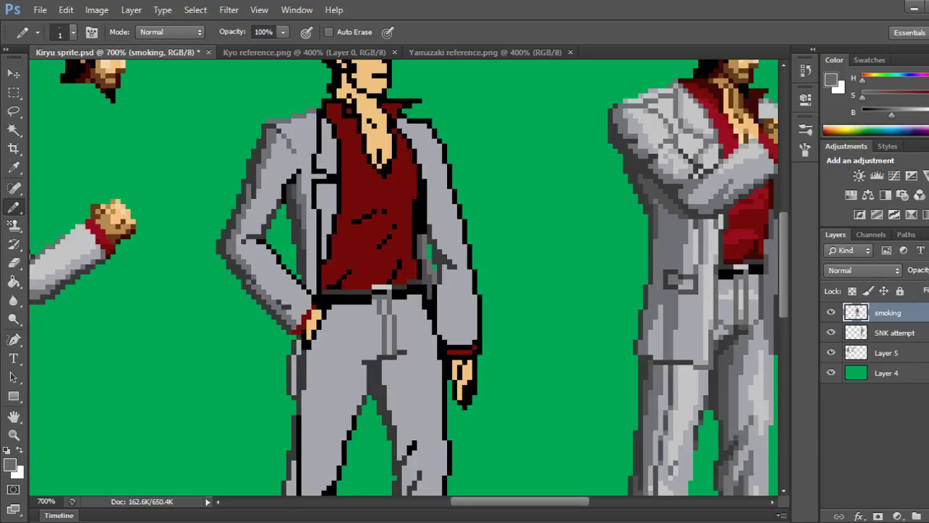
Recolour the black upper lapel line on the bent-arm side of the jacket in grey.
mouse_move(319, 110)
left_mouse_down()
mouse_move(313, 170)
mouse_move(334, 176)
left_mouse_up()
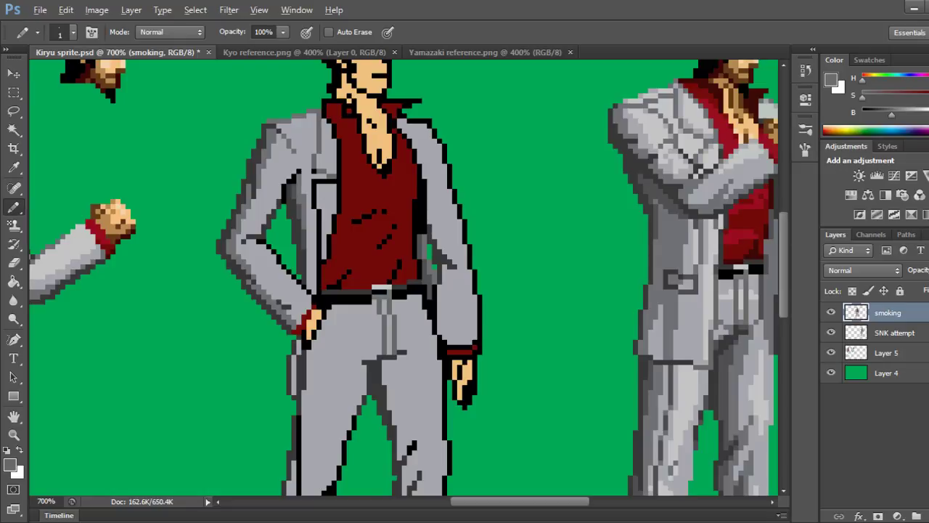
left_click(332, 159, "alt")
left_click(315, 171)
left_click(320, 171, "alt")
Replace the black outline between the upper lapel and the shirt with grey pixels down to mid-chest.
left_click(324, 116)
left_click(330, 120)
left_click(334, 123)
left_click(334, 132)
left_click(334, 137)
left_click(339, 141)
left_click(339, 147)
left_click_drag(339, 150, 338, 187)
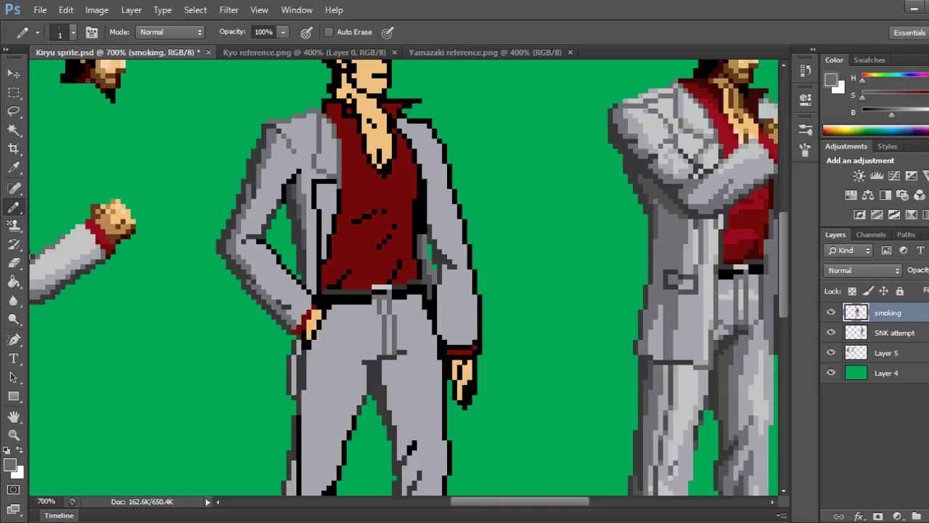
left_click(339, 191)
left_click_drag(339, 193, 338, 206)
left_click(339, 211)
Recolour the lower lapel notch and the jacket's front opening lines down to the belt in grey.
mouse_move(334, 182)
left_mouse_down()
mouse_move(314, 182)
mouse_move(320, 293)
left_mouse_up()
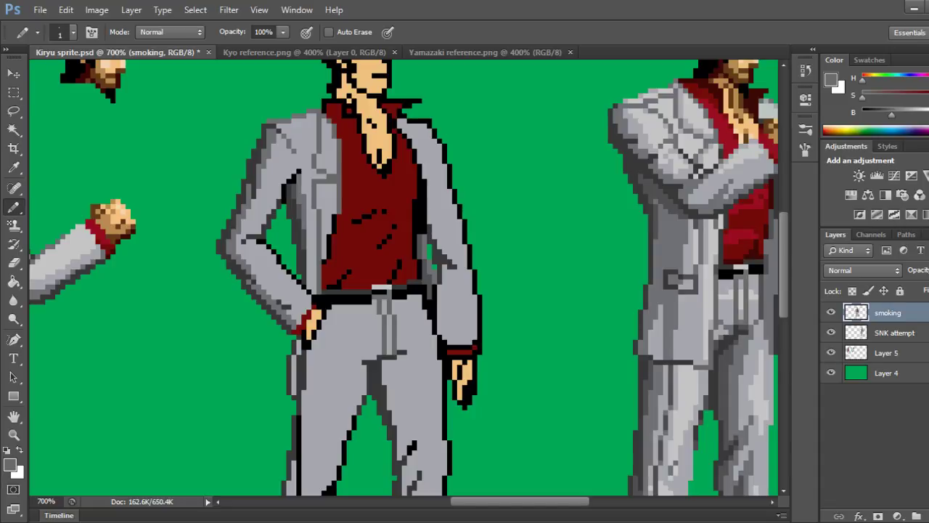
left_click(313, 297)
key("ctrl+z")
Recolour the black armpit crease of the bent arm in grey.
scroll(403, 278, "right", 5)
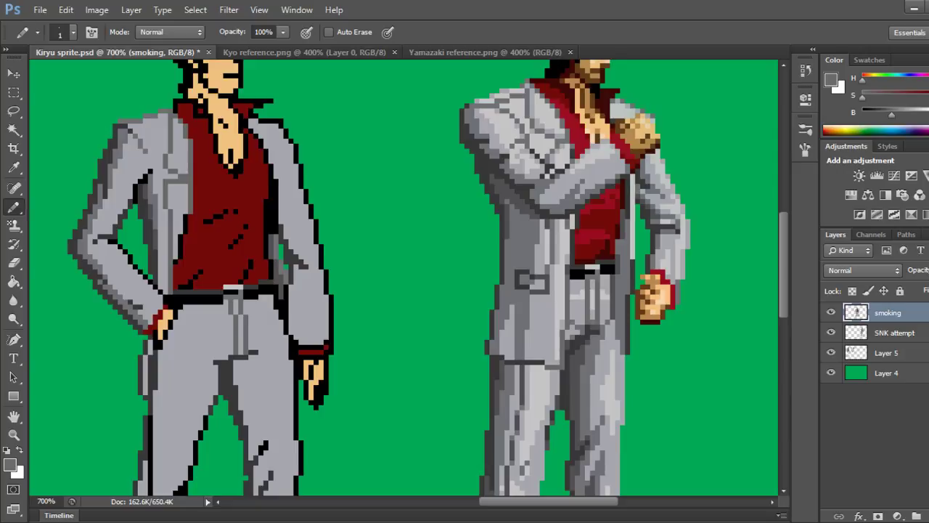
scroll(404, 277, "left", 2)
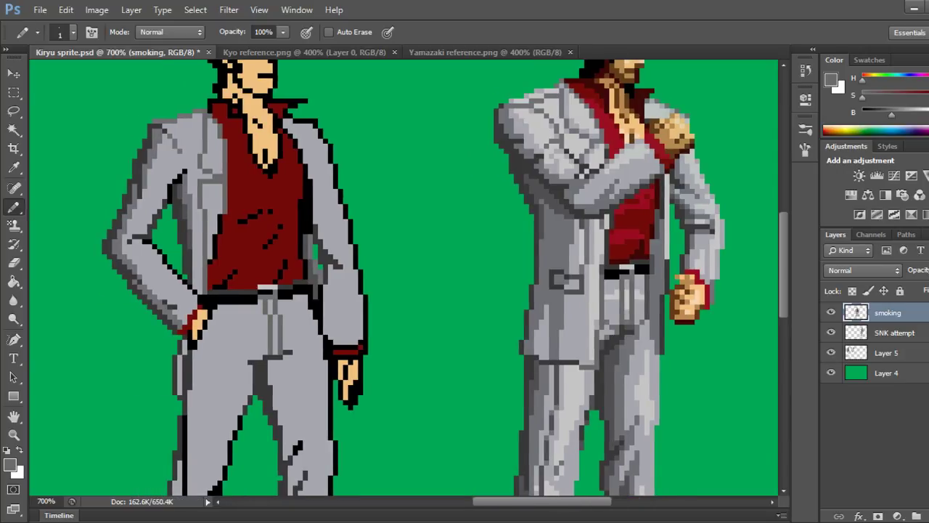
scroll(403, 277, "left", 3)
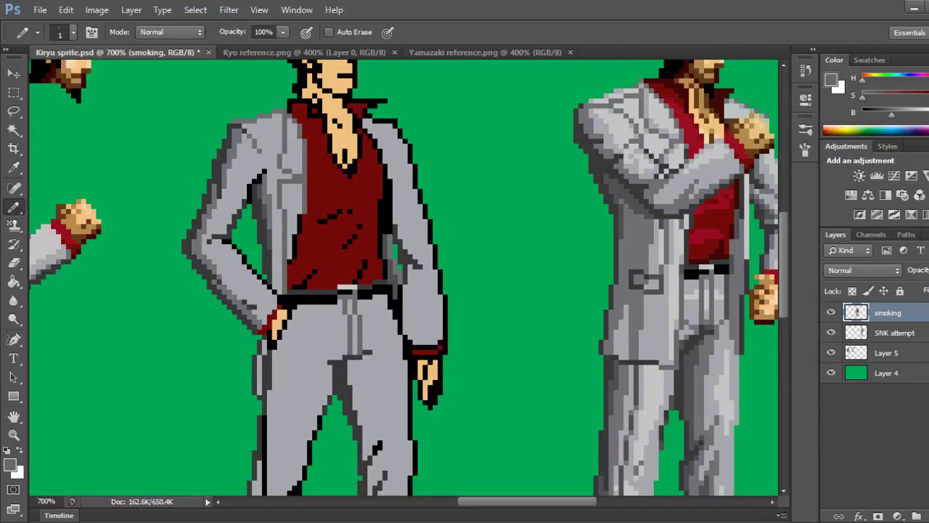
left_click(264, 171)
left_click(259, 177)
left_click(260, 182)
left_click(254, 181)
left_click_drag(250, 185, 249, 201)
Recolour the black outline along the collar side and shoulder top of the straight arm in grey.
left_click(366, 131)
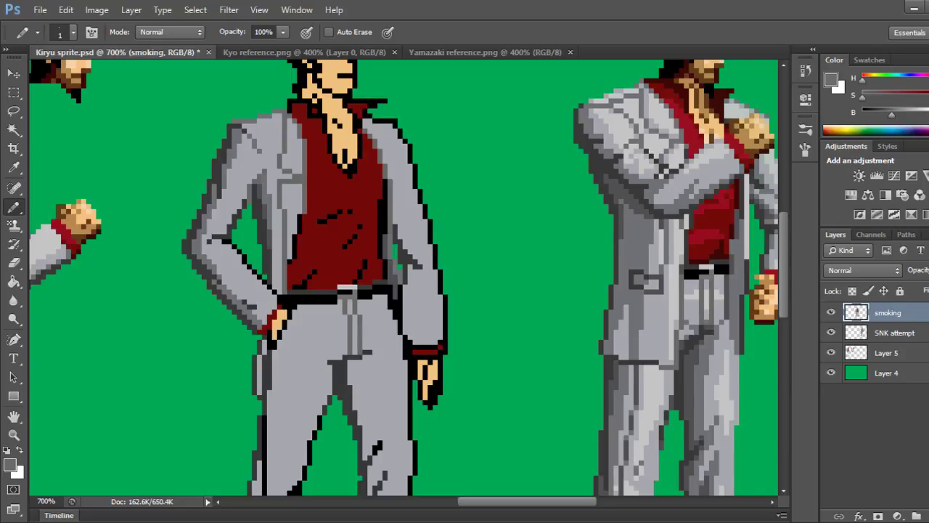
left_click(390, 122)
left_click(385, 121)
left_click(379, 121)
key("ctrl+z")
left_click(395, 120)
left_click(390, 121)
left_click(385, 121)
left_click(370, 116)
Add darker grey pixels along the shoulder top on the bent-arm side of the jacket.
scroll(403, 277, "right", 5)
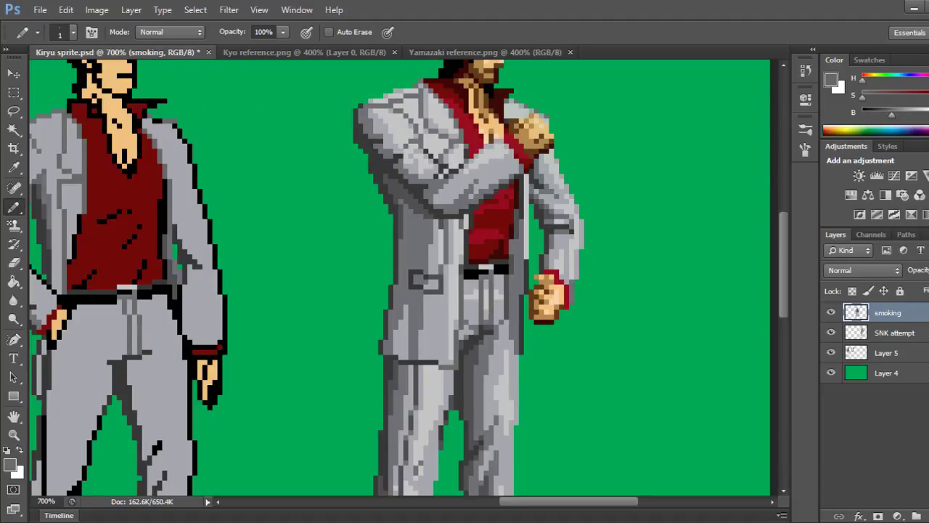
scroll(404, 278, "left", 5)
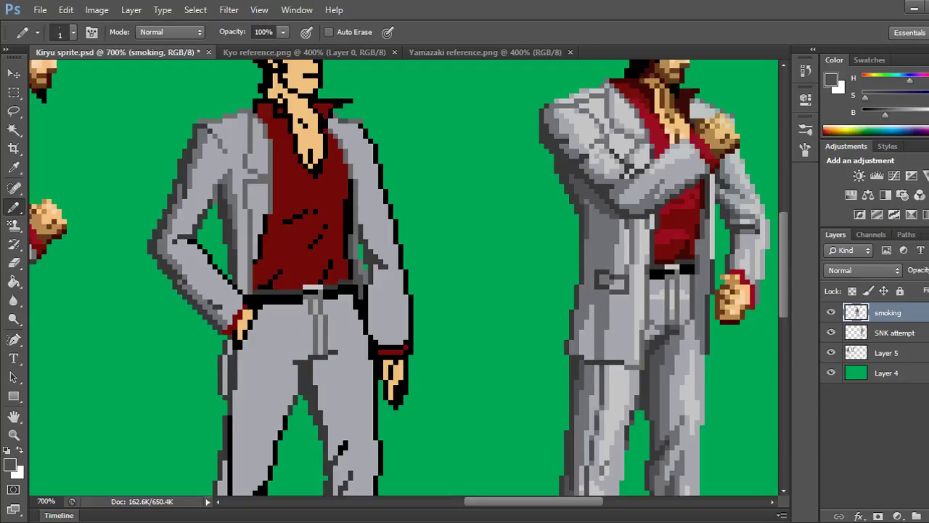
left_click(250, 111)
left_click(235, 116)
Darken the outer edge of the trouser leg under the bent arm around the knee with dark grey.
scroll(407, 279, "up", 3)
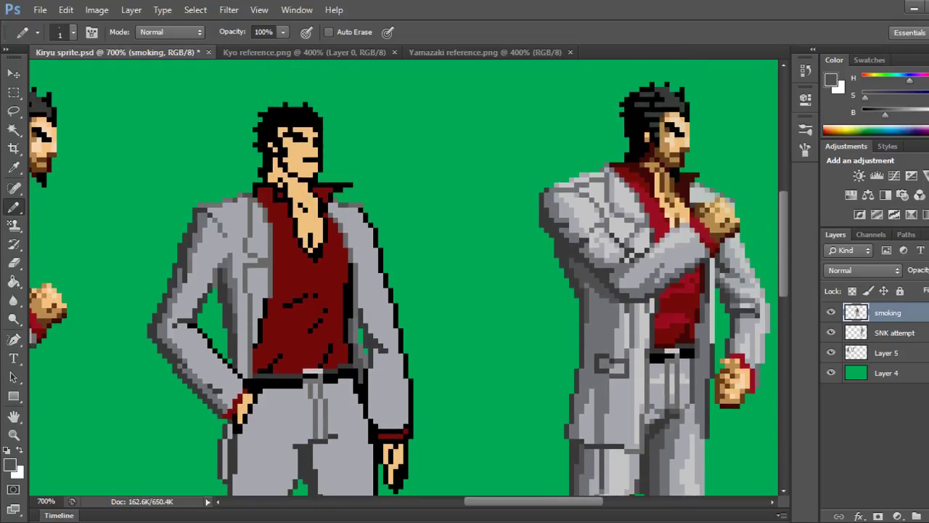
scroll(407, 278, "down", 9)
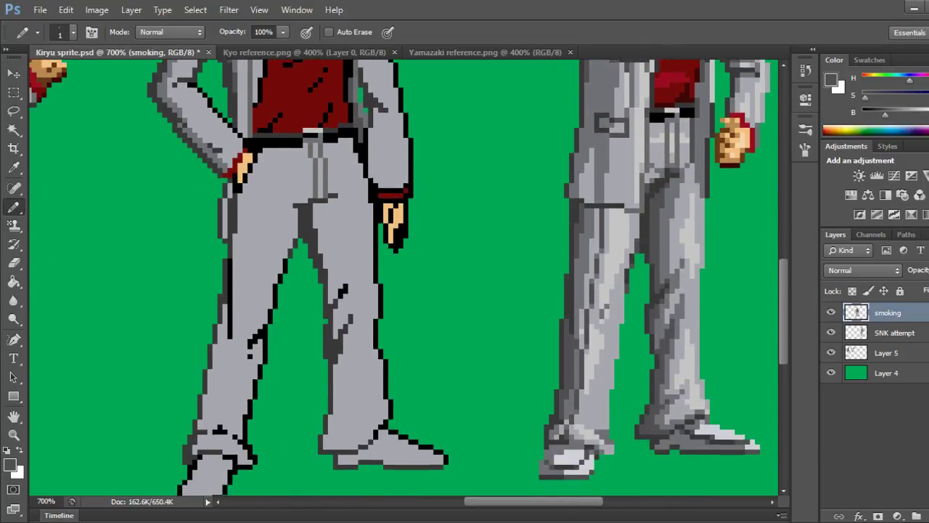
scroll(406, 279, "down", 3)
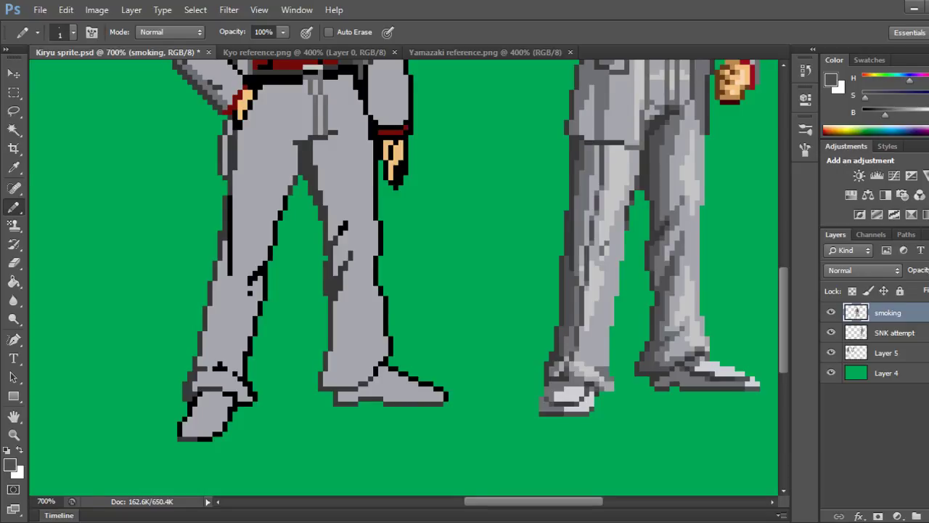
left_click_drag(225, 240, 225, 263)
left_click(225, 268)
left_click_drag(225, 273, 225, 278)
Check the Yamazaki reference and draw a dark grey side seam down the bent-arm-side trouser leg to the cuff.
left_click(485, 52)
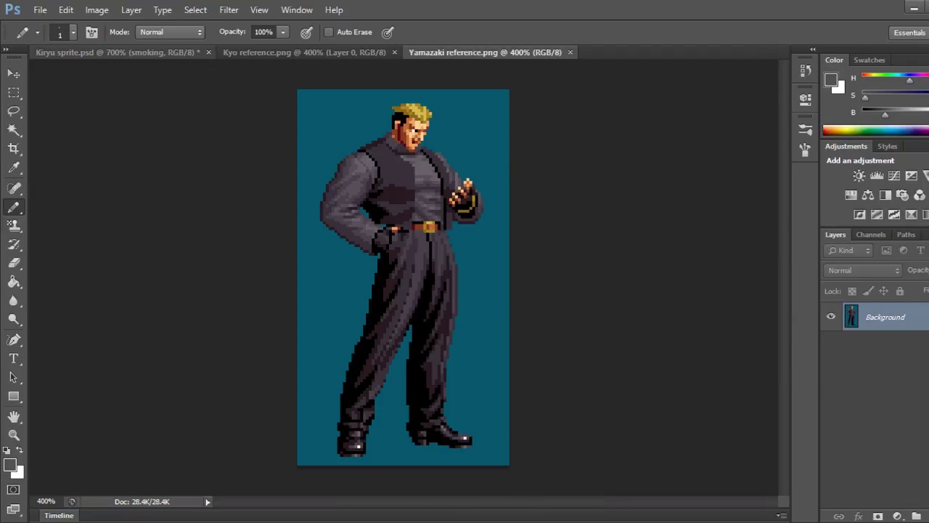
left_click(117, 53)
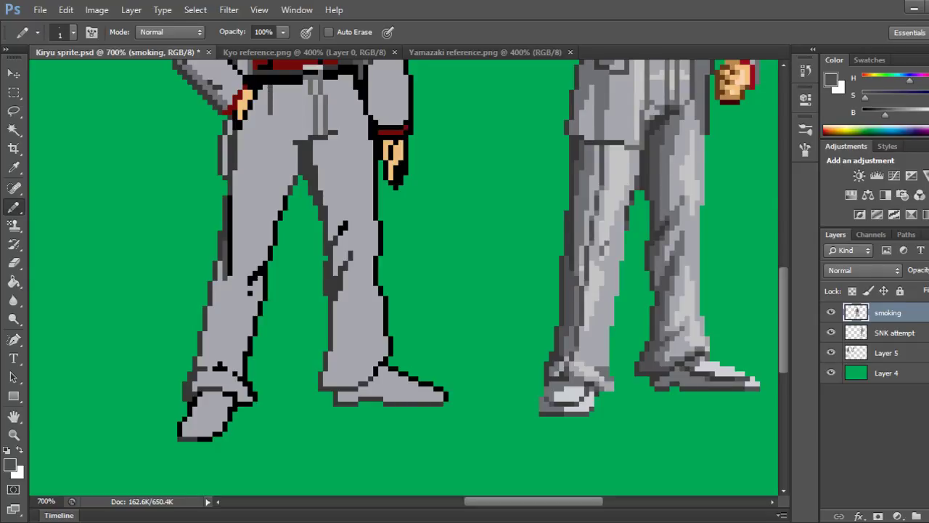
left_click_drag(270, 112, 265, 137)
left_click_drag(260, 139, 260, 182)
left_click_drag(256, 182, 230, 331)
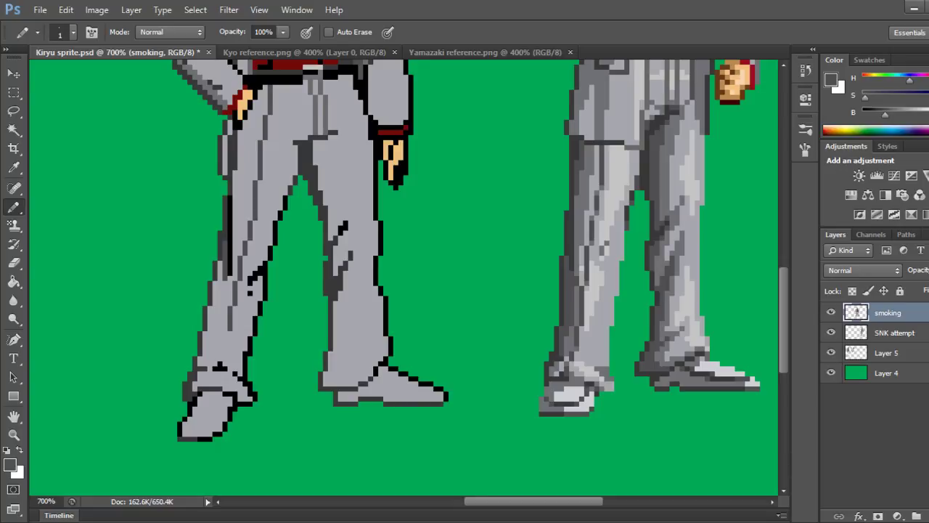
left_click_drag(225, 331, 220, 362)
Shade the outer edge of the same trouser leg from the knee to the cuff in dark grey.
left_click_drag(220, 261, 215, 305)
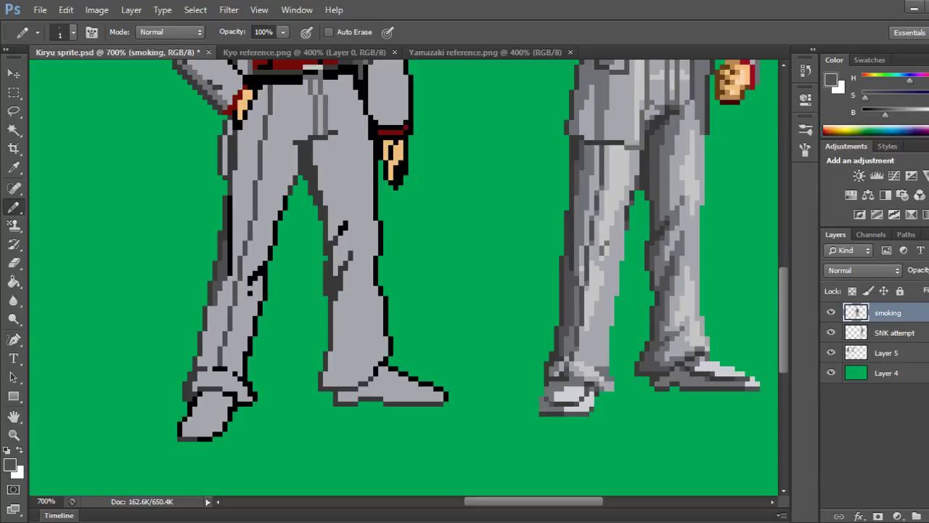
left_click_drag(215, 305, 215, 322)
left_click_drag(210, 306, 206, 362)
left_click(200, 359)
left_click(201, 363)
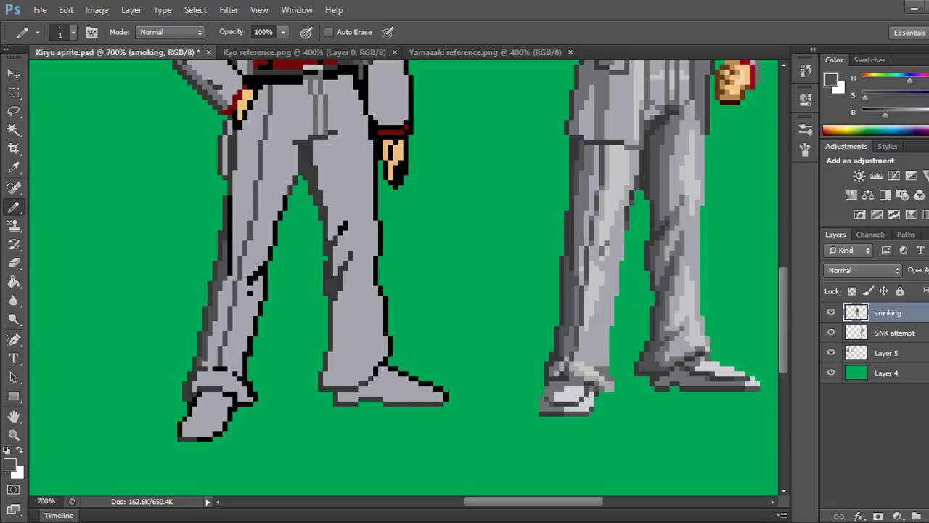
Shade the inner thigh of the straight-arm-side trouser leg from the crotch towards the knee in dark grey.
left_click(230, 283, "alt")
left_click(225, 278)
left_click_drag(315, 142, 315, 163)
left_click(321, 143)
left_click_drag(321, 147, 321, 187)
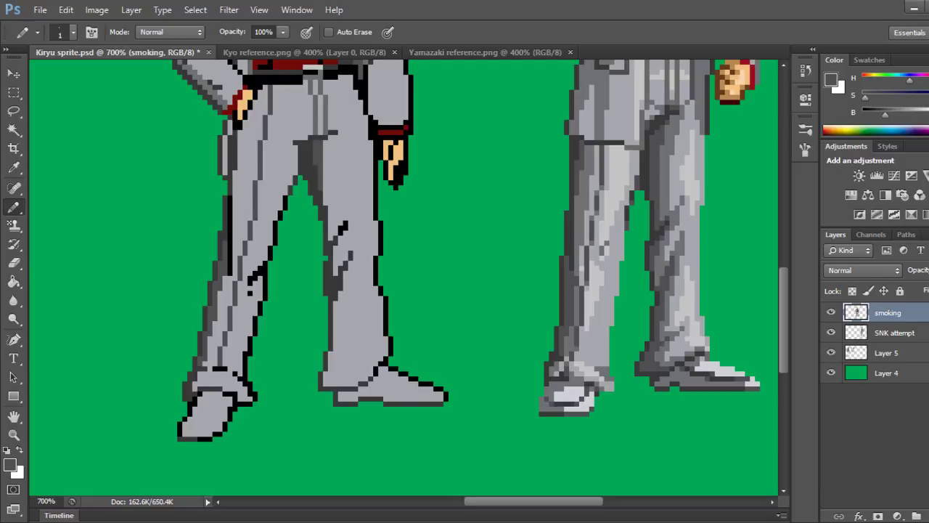
left_click(325, 142)
left_click(330, 138)
left_click_drag(325, 171, 331, 240)
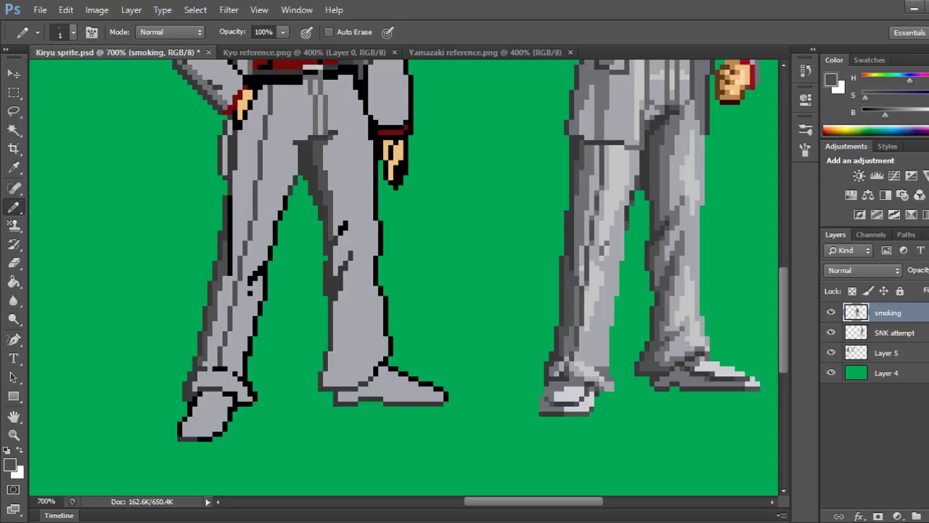
Add dark grey shading around the knee creases and down the inner shin of the straight-arm-side leg.
left_click(336, 228)
left_click(335, 233)
left_click(341, 222)
mouse_move(335, 245)
left_mouse_down()
mouse_move(336, 275)
mouse_move(341, 265)
left_mouse_up()
left_click(346, 259)
left_click_drag(335, 301, 336, 341)
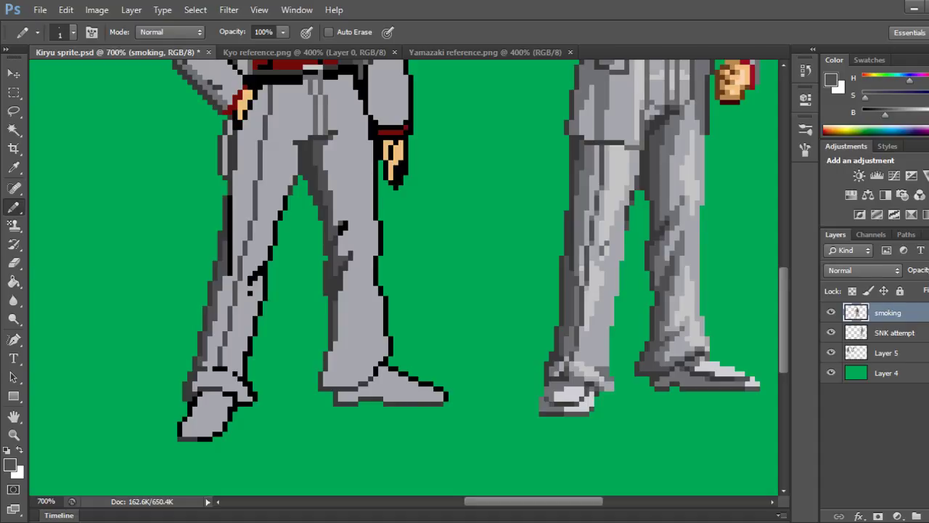
Extend the dark grey shading below the knee and along the hem of the straight-arm-side trouser leg.
left_click(341, 293)
left_click_drag(340, 297, 341, 304)
mouse_move(335, 340)
left_mouse_down()
mouse_move(325, 384)
mouse_move(359, 383)
left_mouse_up()
left_click(330, 373)
left_click(330, 384)
left_click(331, 379)
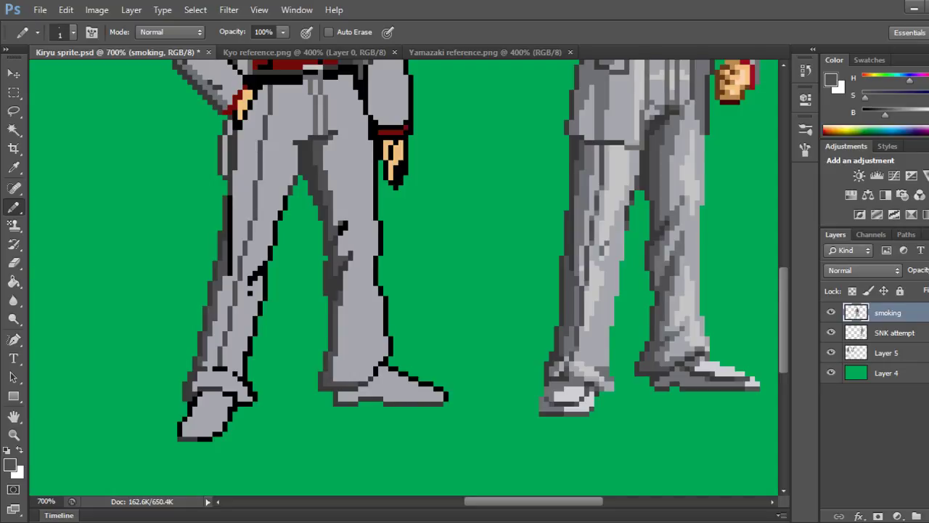
Thicken the dark grey shading above the hem and add a small diagonal fold at the ankle.
left_click_drag(335, 359, 336, 379)
left_click(340, 379)
left_click(340, 354)
left_click(341, 359)
left_click(346, 354)
left_click(351, 349)
left_click(340, 348)
left_click(340, 309)
Place dark grey pixels around the lower knee crease of the straight-arm-side leg to widen the fold.
left_click(345, 273)
left_click(345, 278)
left_click(346, 283)
left_click(346, 288)
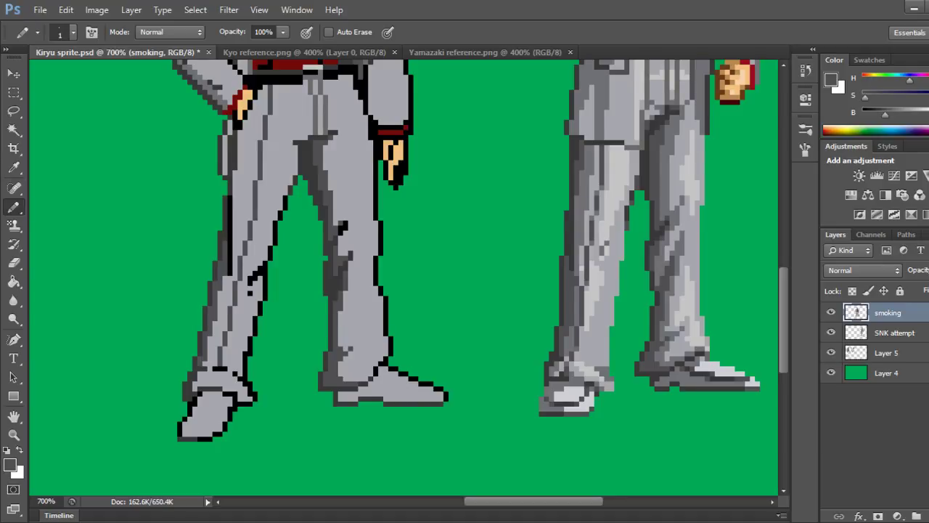
left_click(350, 263)
left_click(341, 238)
Recolour the black upper knee crease in mid grey sampled from the SNK-style trousers and save the file.
left_click(665, 215, "alt")
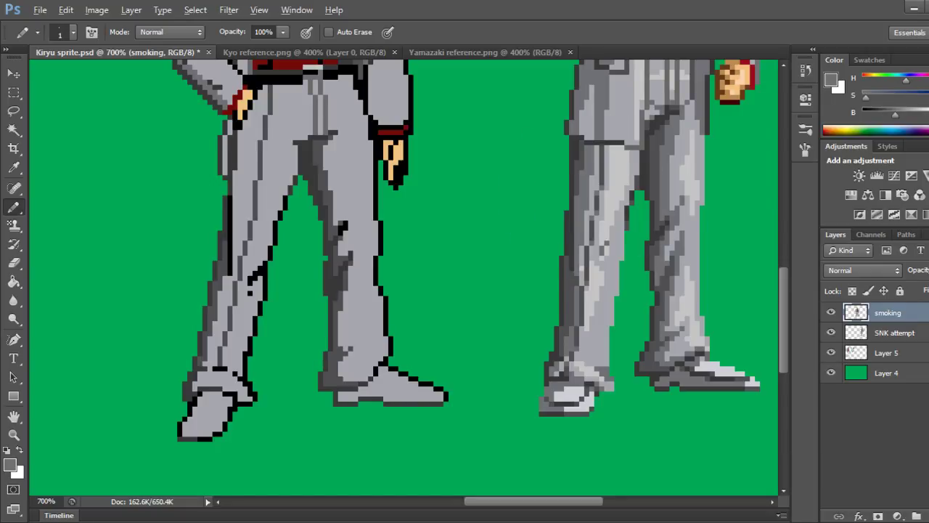
left_click(346, 223)
left_click(346, 228)
left_click(341, 228)
left_click(340, 233)
key("ctrl+s")
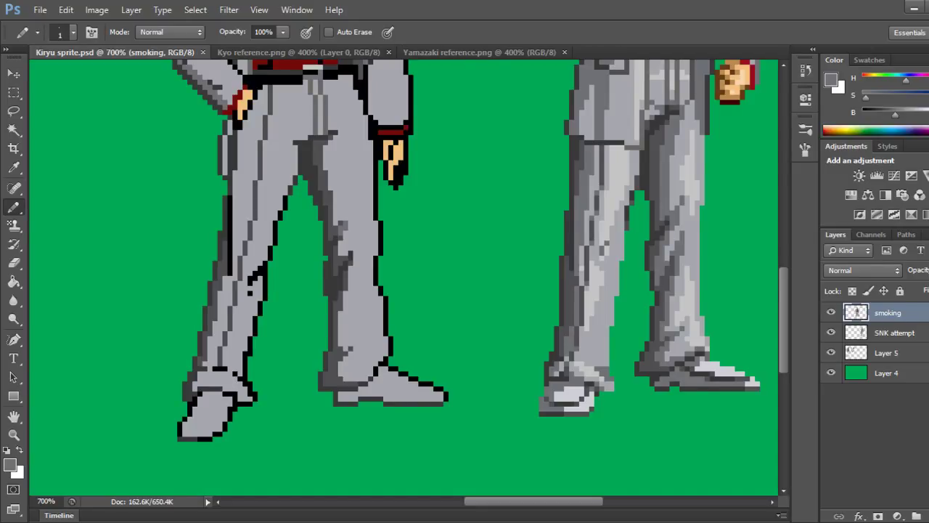
Soften spots of the bent-arm-side leg's seam with mid grey pixels and check the Yamazaki reference.
left_click(225, 344)
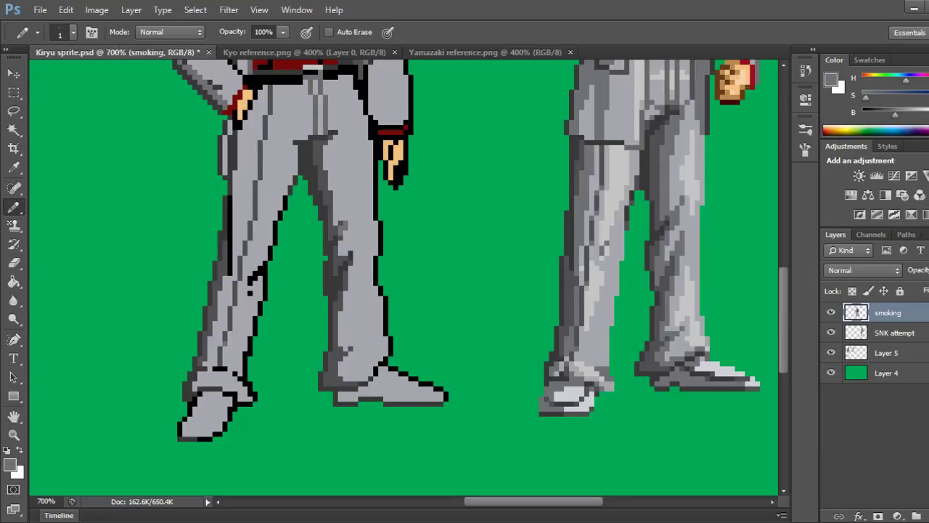
left_click(235, 303)
left_click(236, 283)
left_click(240, 279)
left_click(270, 113)
left_click(485, 52)
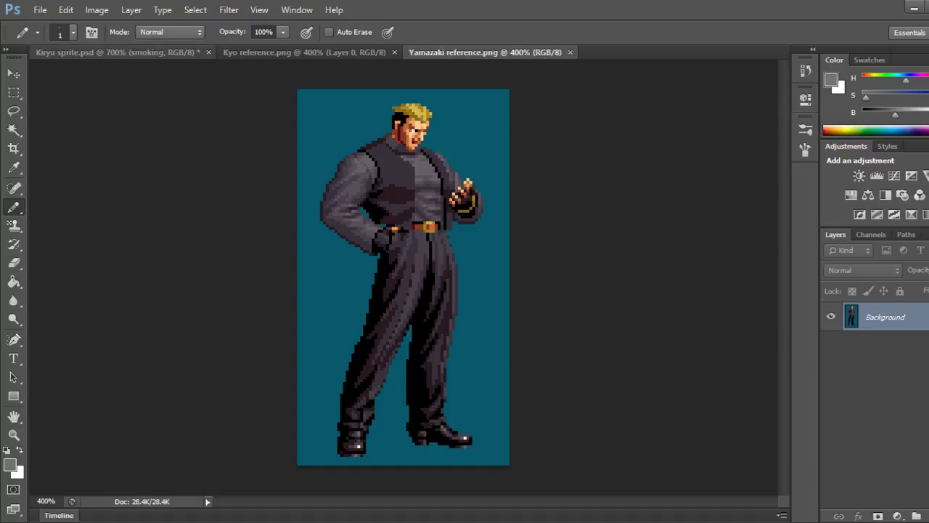
left_click(117, 53)
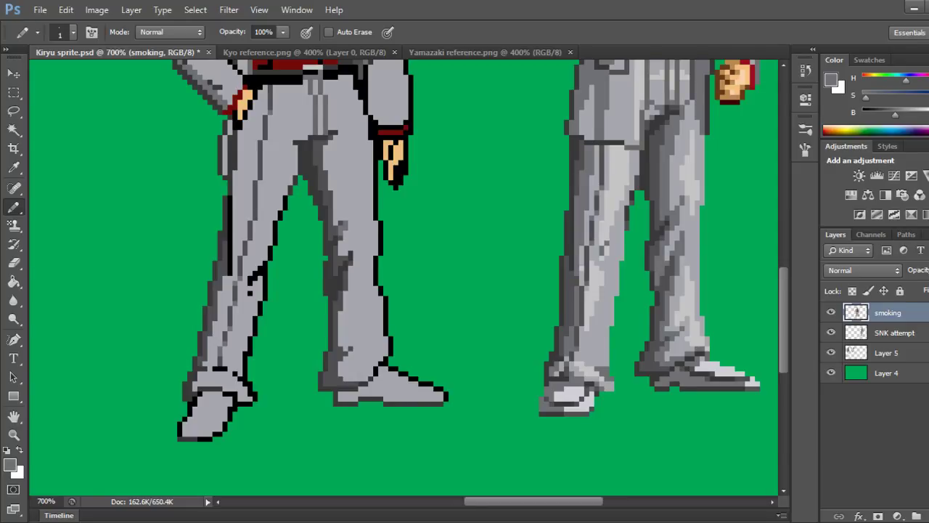
Soften more spots of the bent-arm-side leg's seam along the thigh with mid grey pixels and save the file.
left_click(256, 183)
left_click(256, 218)
left_click(260, 142)
left_click(260, 177)
left_click(265, 118)
left_click(266, 138)
key("ctrl+s")
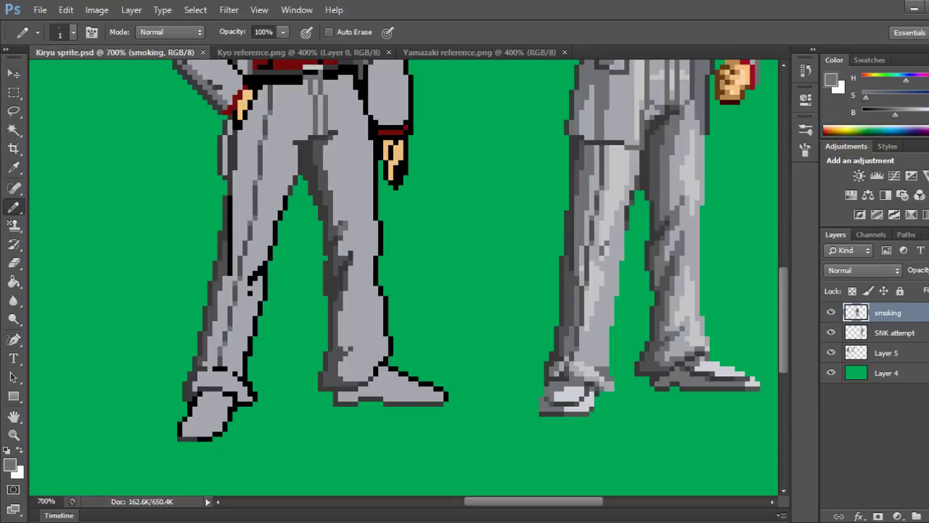
Draw a mid grey strip down the straight-arm-side shin and a diagonal fold line above its ankle.
left_click_drag(340, 311, 340, 347)
left_click(346, 345)
left_click(352, 345)
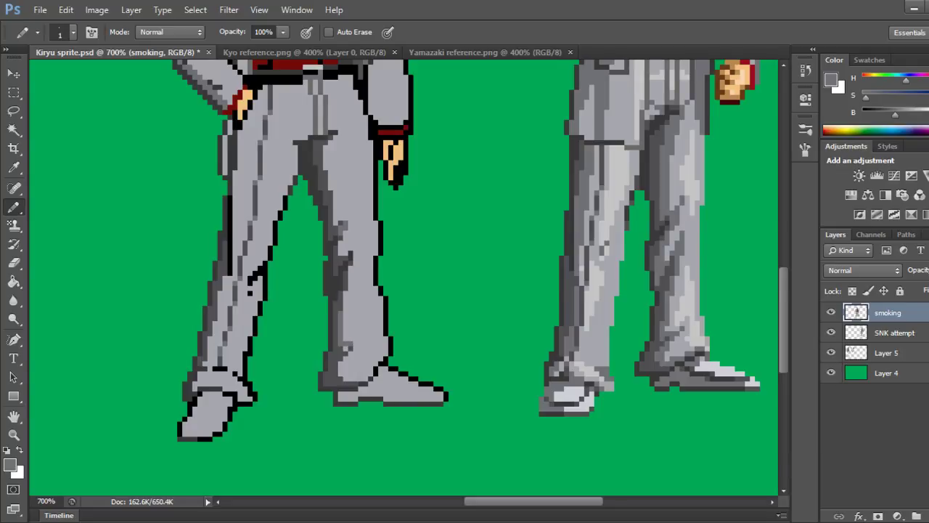
left_click(356, 343)
left_click_drag(357, 341, 364, 335)
Fill the area beneath the ankle fold and along the straight-arm-side trouser hem with mid grey.
left_click(345, 349)
left_click(341, 363)
mouse_move(342, 368)
left_mouse_down()
mouse_move(346, 379)
mouse_move(366, 379)
left_mouse_up()
left_click(351, 379)
left_click(370, 373)
left_click(351, 354)
left_click(350, 358)
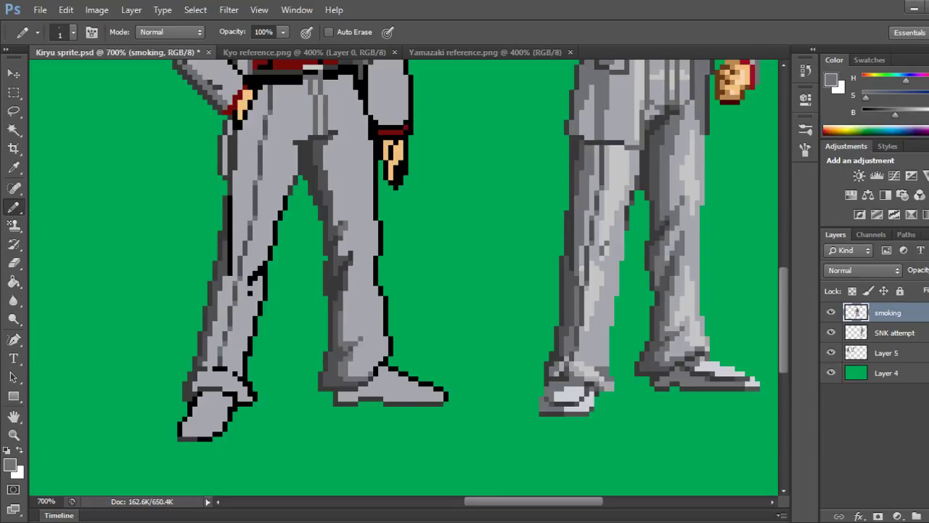
Thicken the diagonal ankle fold and run mid grey shading along the straight-arm-side shin up to the knee crease.
left_click(356, 348)
left_click(361, 344)
left_click(366, 338)
left_click_drag(345, 293, 346, 308)
left_click(346, 314)
left_click_drag(351, 266, 350, 296)
left_click(356, 263)
left_click_drag(356, 258, 355, 253)
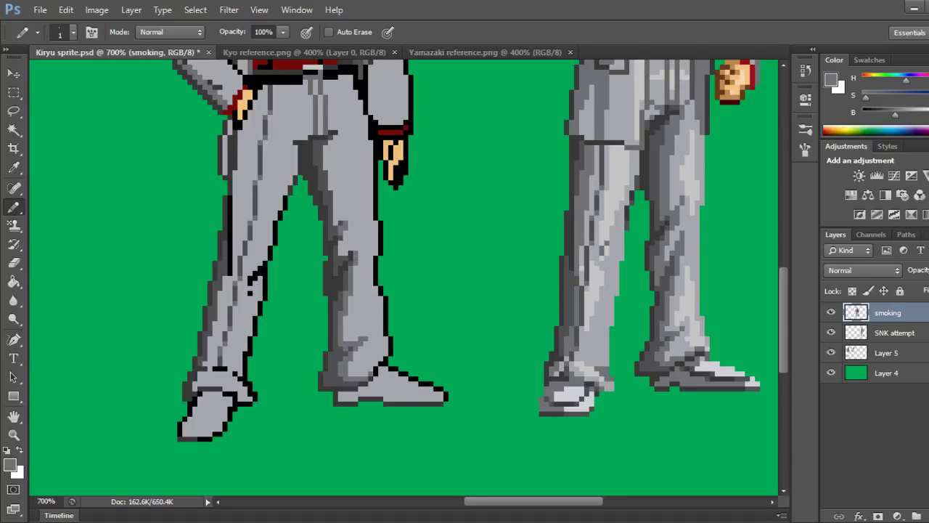
Place mid grey pixels around the knee crease of the straight-arm-side leg.
left_click(356, 248)
left_click(356, 243)
left_click(360, 258)
left_click(360, 263)
left_click(360, 268)
left_click(366, 268)
left_click(346, 233)
left_click(351, 223)
left_click(351, 218)
left_click(345, 238)
key("ctrl+alt+z")
key("ctrl+alt+z")
key("ctrl+alt+z")
key("ctrl+alt+z")
left_click(365, 269)
key("ctrl+alt+z")
key("ctrl+alt+z")
Add two mid grey pixels to the upper knee fold and line the straight-arm-side leg's dark inner-thigh shadow with mid grey.
left_click(350, 223)
left_click(351, 217)
left_click_drag(326, 145, 331, 187)
left_click(325, 167)
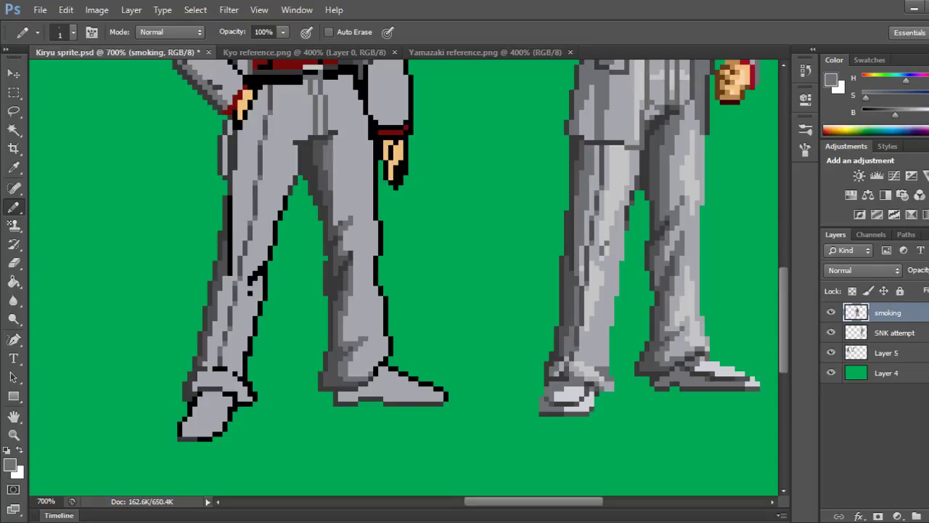
Widen the mid grey shading from the crotch crease down the straight-arm-side inner thigh to the upper knee fold.
left_click(335, 138)
left_click(341, 133)
left_click(346, 132)
left_click(336, 143)
left_click_drag(336, 147, 335, 159)
left_click_drag(336, 223, 335, 191)
mouse_move(336, 192)
left_mouse_down()
mouse_move(340, 146)
mouse_move(340, 154)
left_mouse_up()
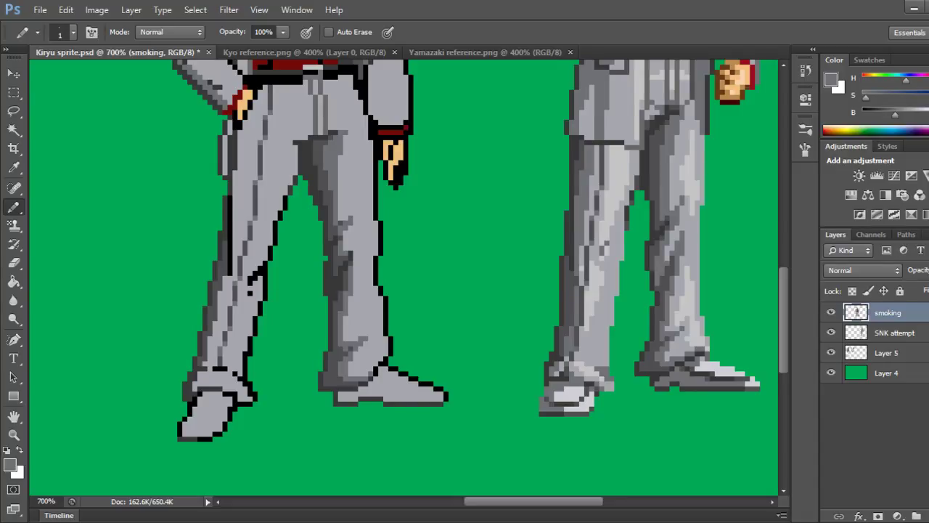
left_click_drag(340, 211, 339, 219)
Shade the outer side of the bent-arm-side thigh with mid grey and touch up its edge pixels near the knee.
left_click_drag(235, 171, 236, 254)
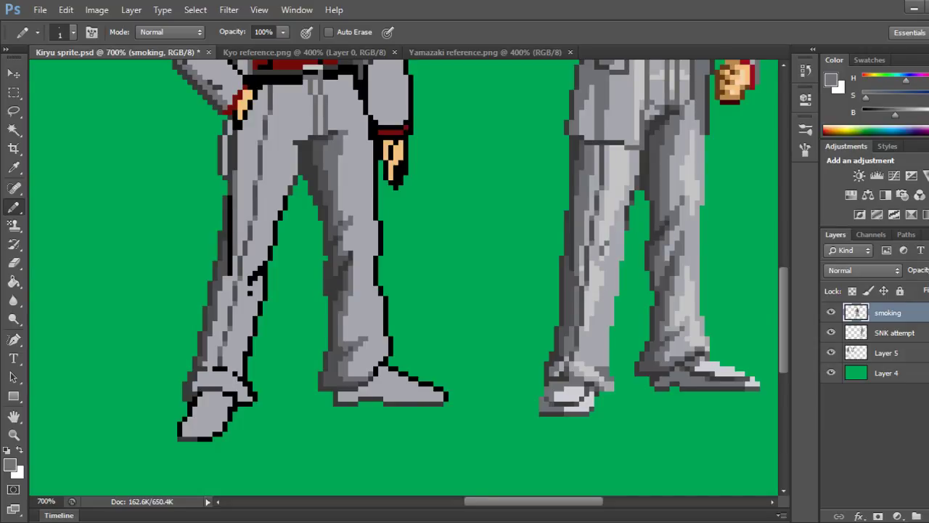
left_click_drag(239, 228, 239, 130)
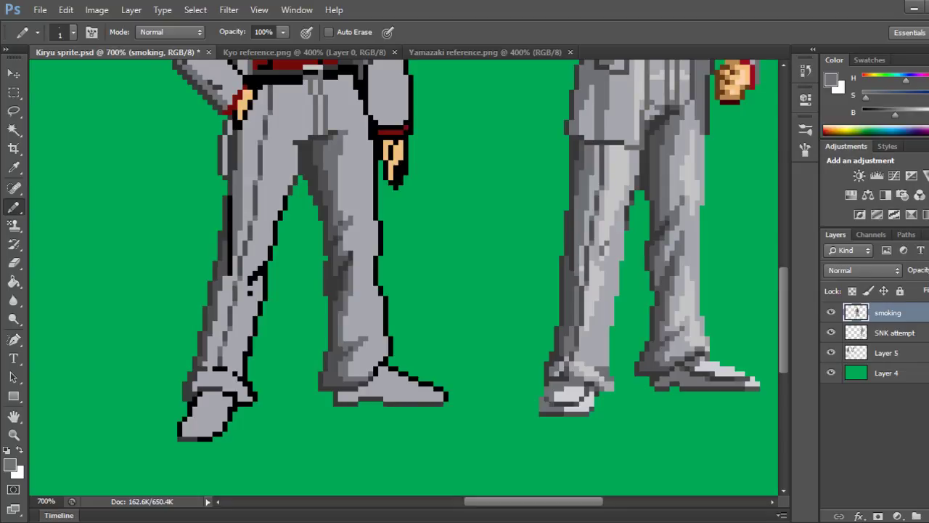
left_click_drag(245, 122, 250, 205)
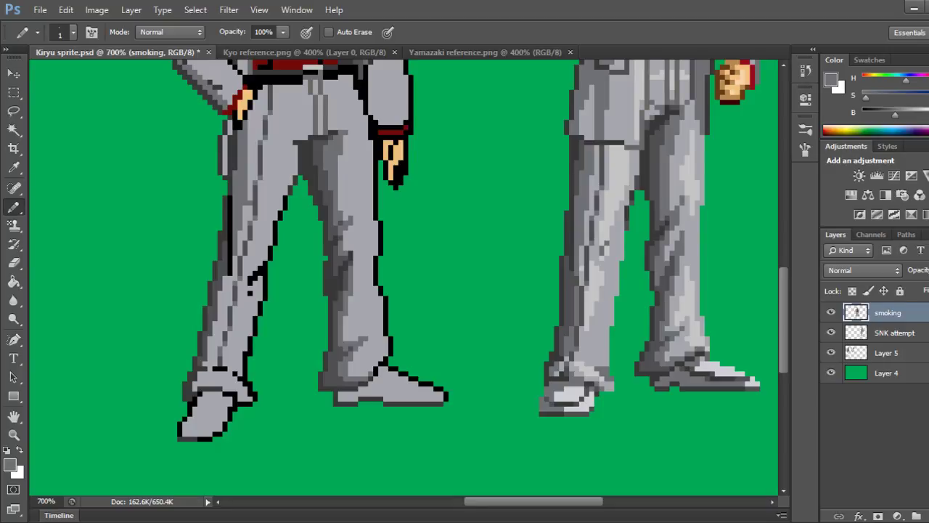
key("ctrl+z")
left_click_drag(245, 119, 245, 180)
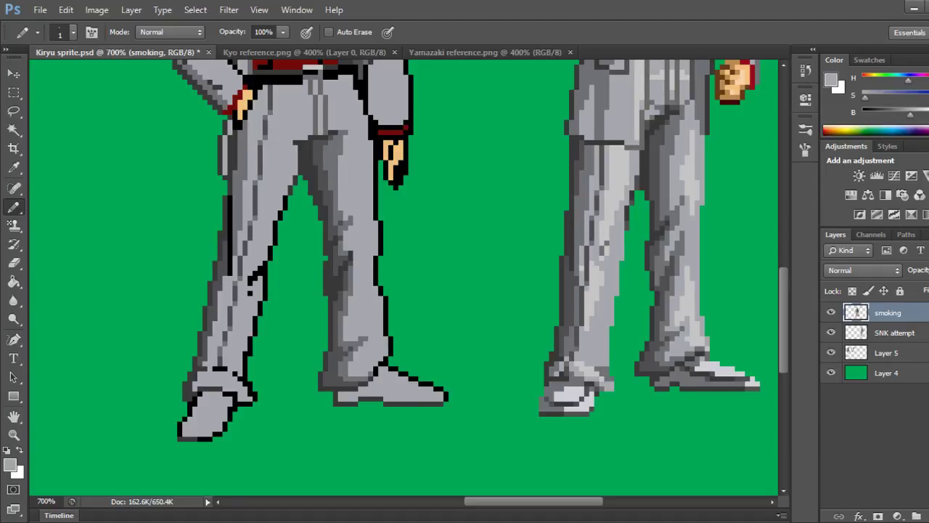
left_click(239, 228)
left_click(241, 223)
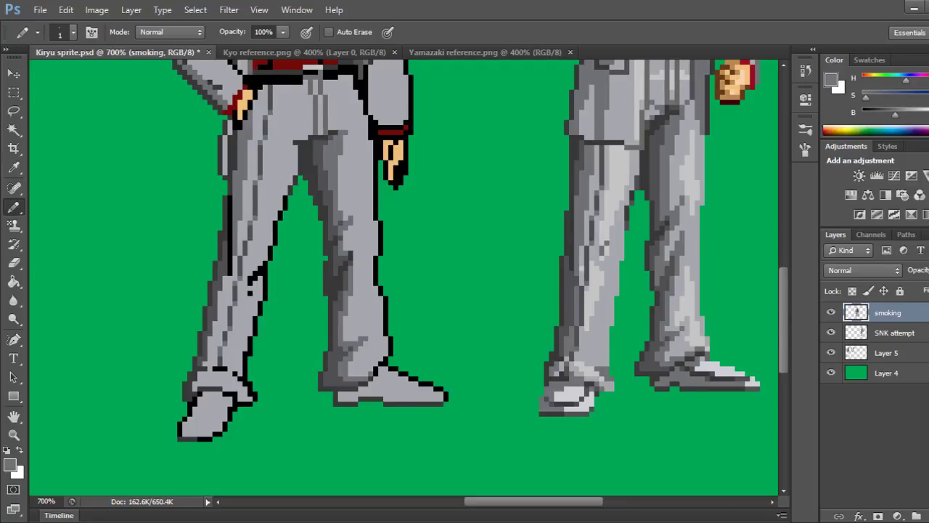
Extend the mid grey shading below the hand on the bent-arm-side hip up towards the belt and save the file.
left_click_drag(255, 101, 256, 113)
left_click(260, 93)
left_click(260, 98)
left_click(265, 87)
key("ctrl+s")
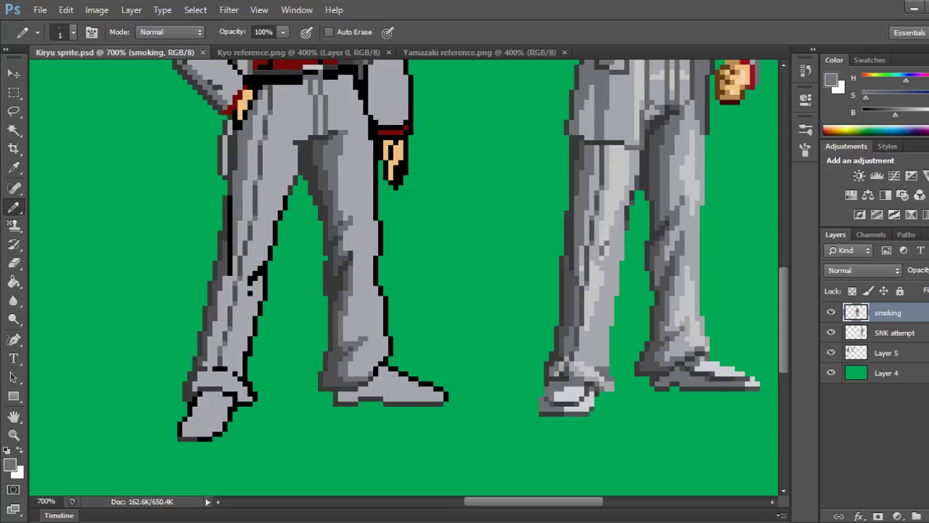
Examine the whole sprite at reduced zoom beside the SNK-style version to compare the trouser shading.
key("ctrl+minus")
key("ctrl+minus")
key("ctrl+minus")
key("ctrl+minus")
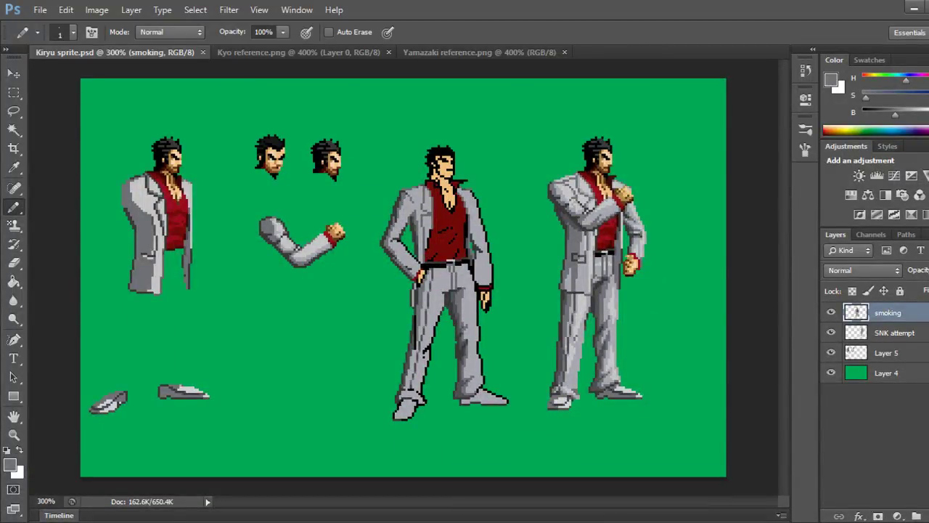
key("ctrl+plus")
key("ctrl+plus")
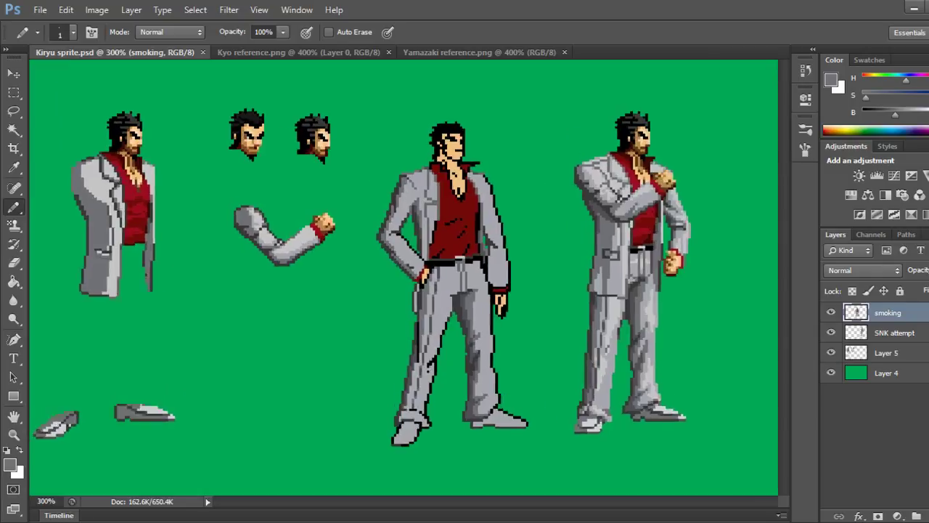
key("ctrl+plus")
key("ctrl+plus")
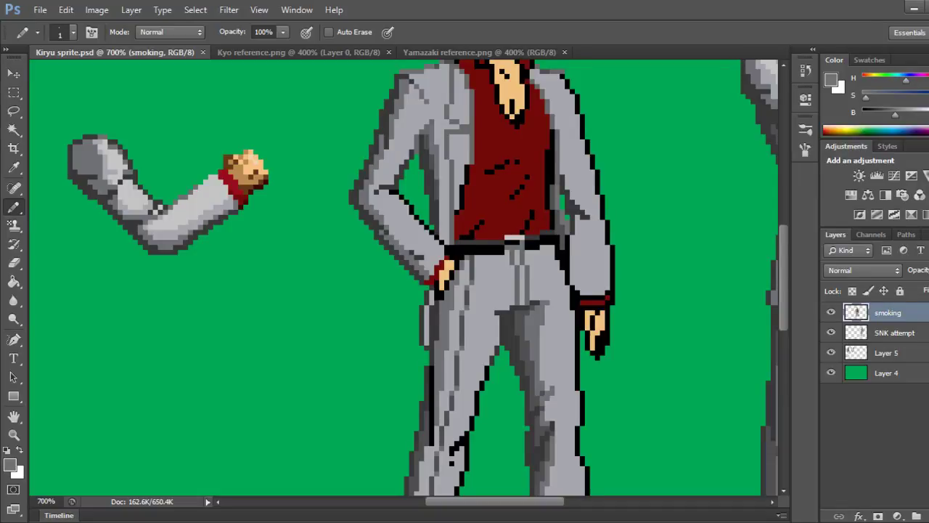
Shade the outer side of the bent-arm-side lower leg with mid grey from the knee down to the cuff.
scroll(403, 278, "right", 3)
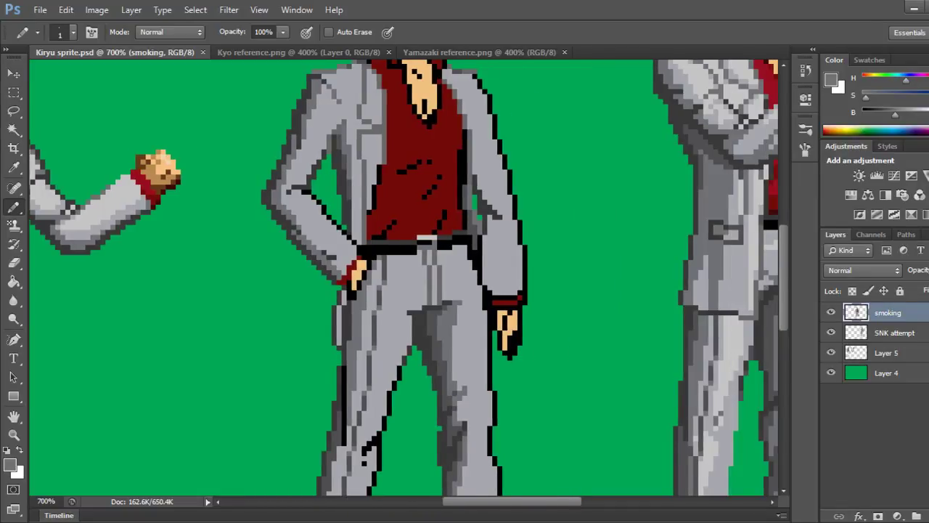
scroll(404, 278, "down", 7)
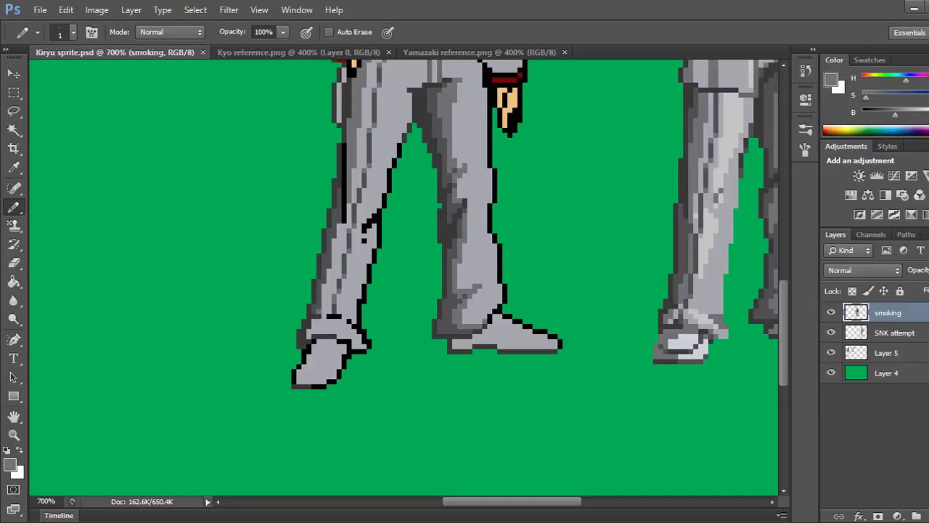
left_click(349, 239)
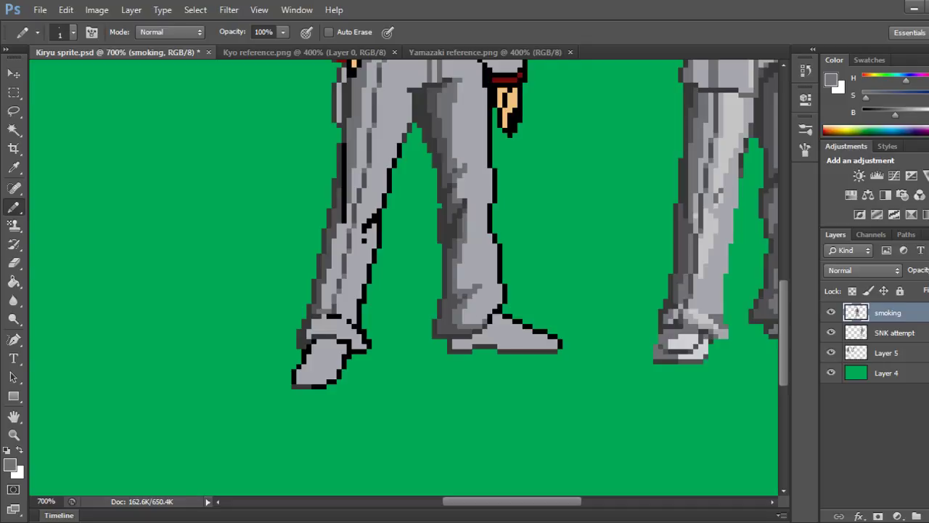
left_click_drag(329, 306, 323, 291)
left_click_drag(333, 241, 323, 286)
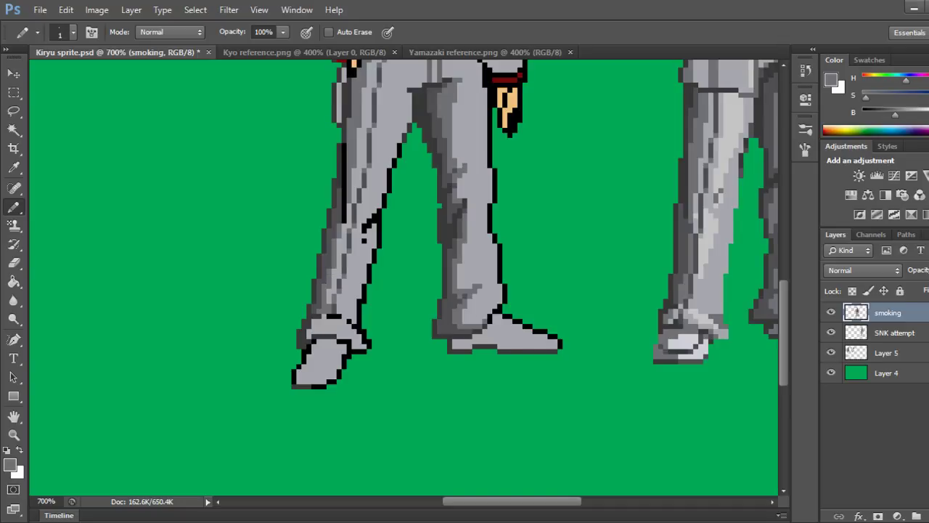
Fill the remaining light gaps beside the bent-arm-side shin's seam with mid grey pixels and save the file.
left_click(334, 271)
left_click(334, 276)
left_click(339, 241)
left_click(339, 246)
left_click(339, 250)
left_click(329, 291)
left_click(328, 295)
left_click(329, 301)
key("ctrl+s")
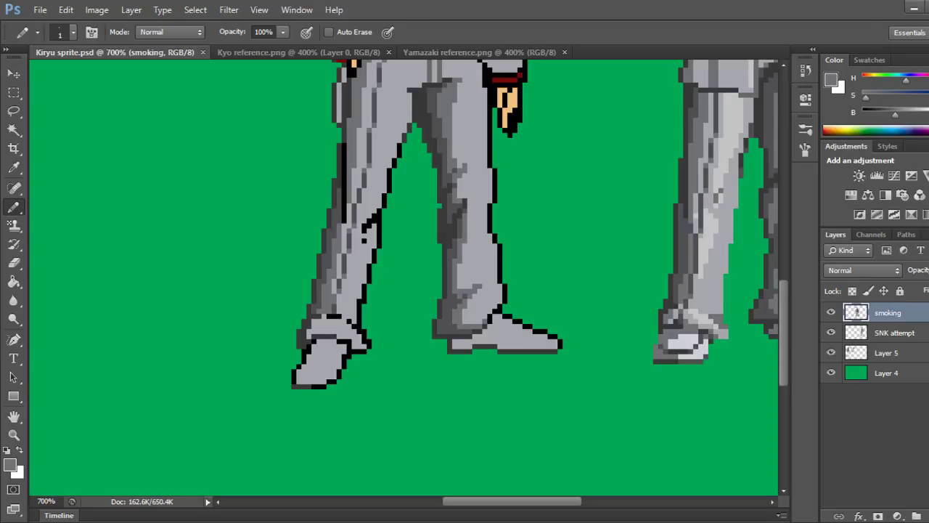
Shade the outer end of the bent-arm-side cuff mid grey and recolour the black line beneath it in the same grey.
mouse_move(313, 320)
left_mouse_down()
mouse_move(329, 321)
mouse_move(309, 336)
left_mouse_up()
left_click(314, 327)
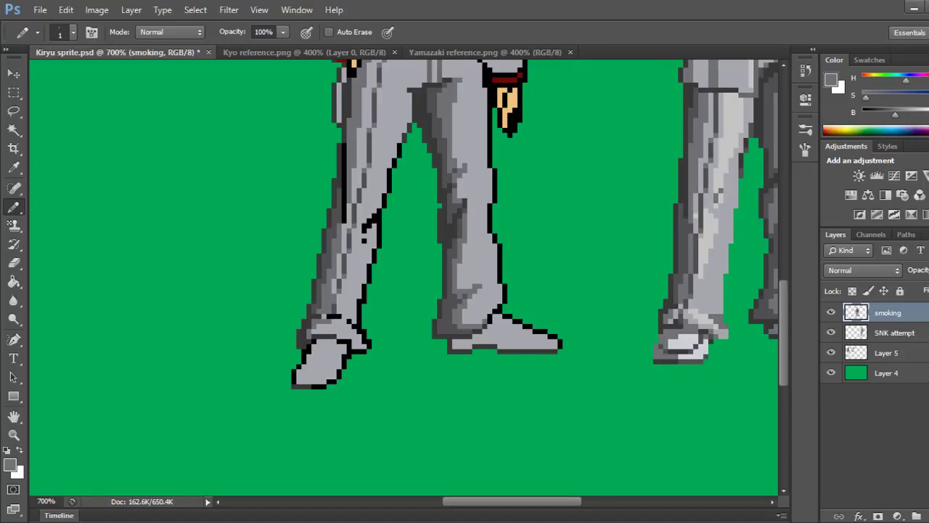
left_click(314, 331)
left_click(333, 336)
left_click(328, 336)
left_click(324, 337)
left_click(321, 341)
Shade the outer top of the bent-arm-side shoe mid grey, replacing its black outline there.
left_click(313, 347)
left_click(313, 351)
left_click(319, 347)
left_click(314, 341)
left_click(309, 346)
left_click(309, 351)
left_click_drag(305, 351, 303, 361)
Add mid grey shadow pixels to the shoe beneath the cuff and continue the shading down its outer side.
left_click(330, 341)
left_click(334, 341)
left_click(344, 347)
left_click(340, 347)
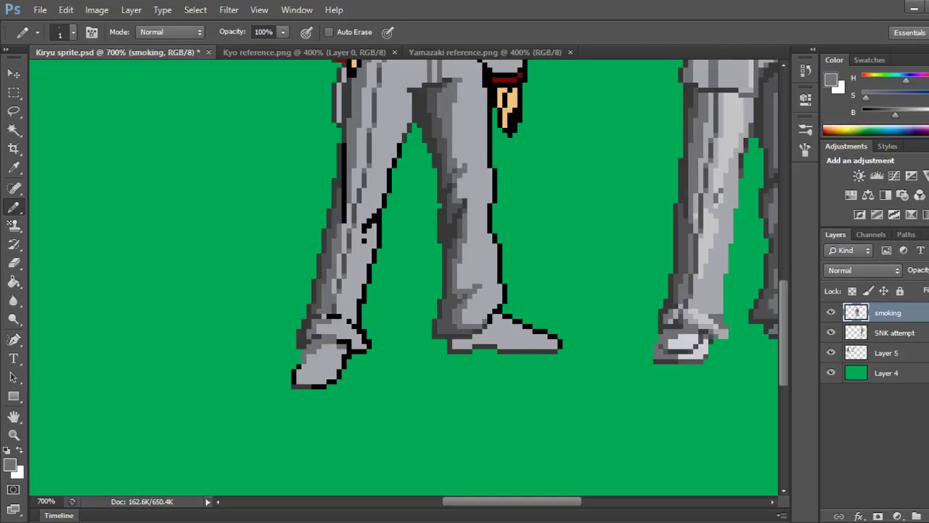
left_click(309, 356)
left_click(309, 361)
left_click(309, 367)
Draw a curved dark grey seam around the bent-arm-side shoe's upper, using the colour sampled from the SNK-style shoe.
left_click(669, 349, "alt")
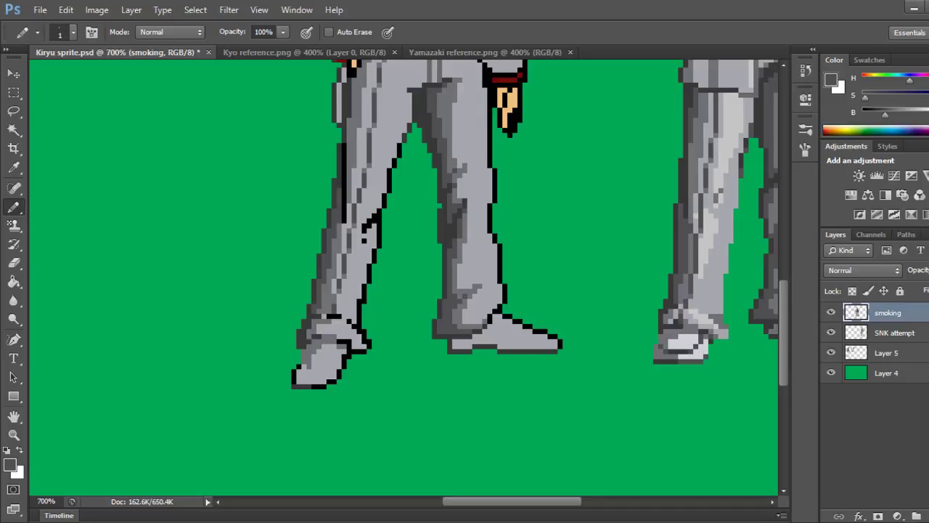
left_click(304, 371)
left_click(309, 372)
left_click(314, 372)
left_click(319, 371)
left_click(324, 371)
left_click(329, 366)
left_click(334, 361)
left_click(334, 356)
left_click(334, 352)
Sample the shoe's mid grey, deepen the shadow under the cuff, and recolour the toe's black outline with it.
left_click(307, 357, "alt")
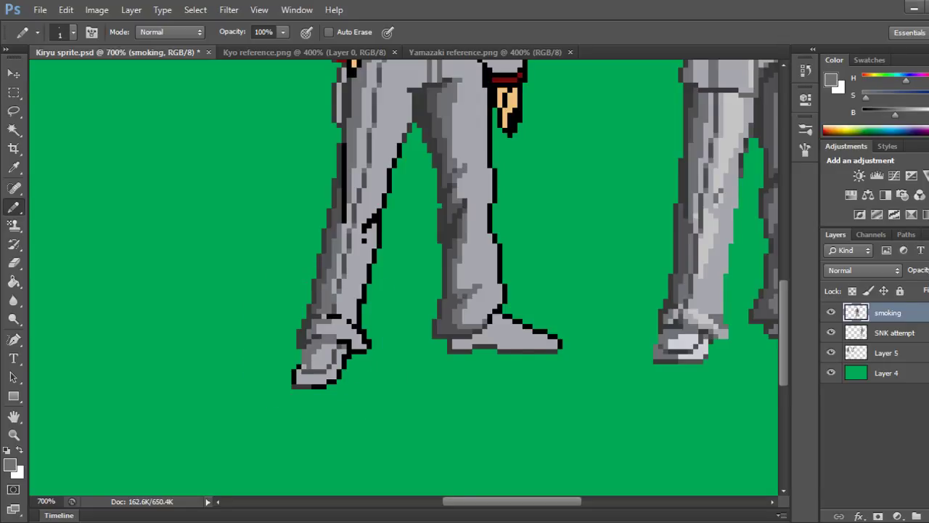
left_click_drag(324, 346, 334, 346)
left_click(303, 367)
left_click(294, 374)
left_click(299, 367)
left_click(294, 371)
left_click(294, 376)
left_click(294, 381)
Fill the outer part of the bent-arm-side shoe's toe with mid grey pixels.
left_click(309, 376)
left_click(309, 382)
left_click(304, 382)
left_click(299, 381)
left_click(303, 376)
left_click(299, 376)
left_click(299, 371)
Darken points along the shoe's toe seam with the very dark grey sampled from its sole.
left_click(299, 386, "alt")
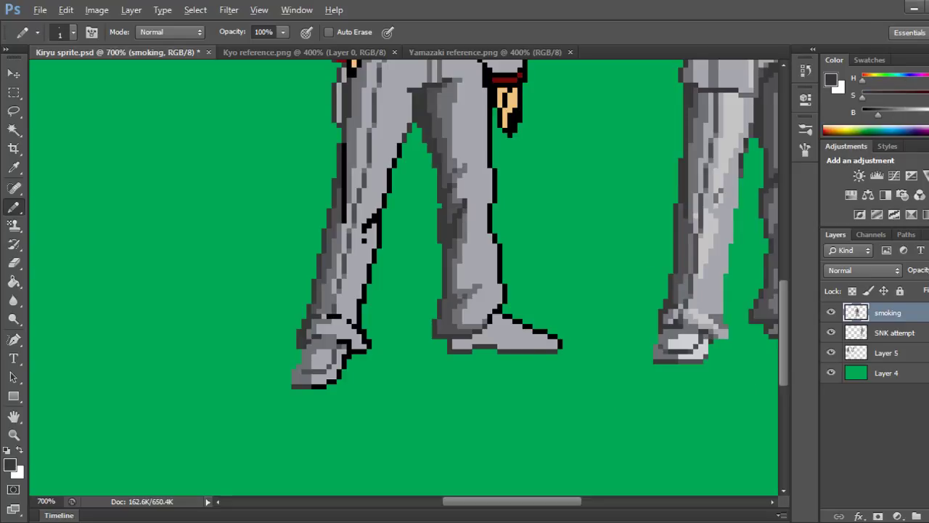
left_click(299, 367)
left_click(309, 372)
left_click(314, 371)
left_click(319, 372)
Shorten the bent-arm-side shoe by moving its selected lower part up 2 pixels, then deselect, hide the grid and save.
key("m")
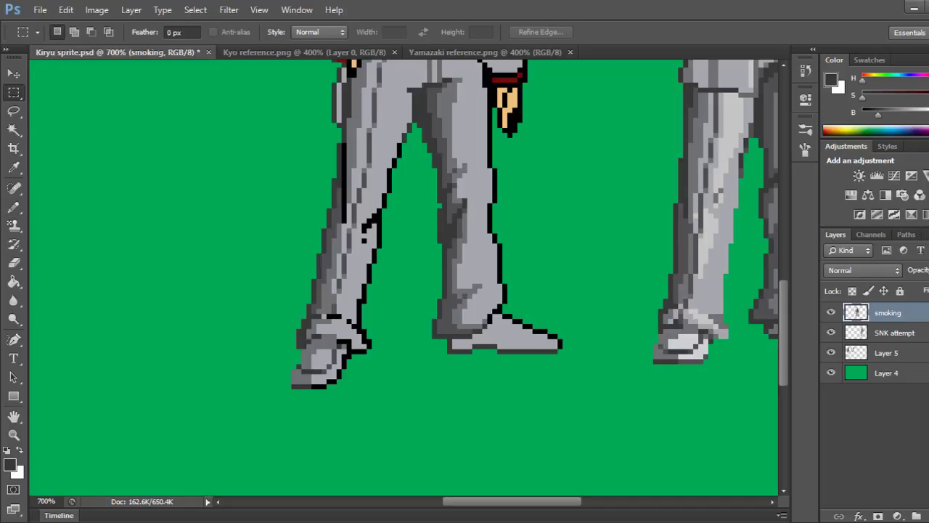
left_click_drag(351, 339, 366, 359)
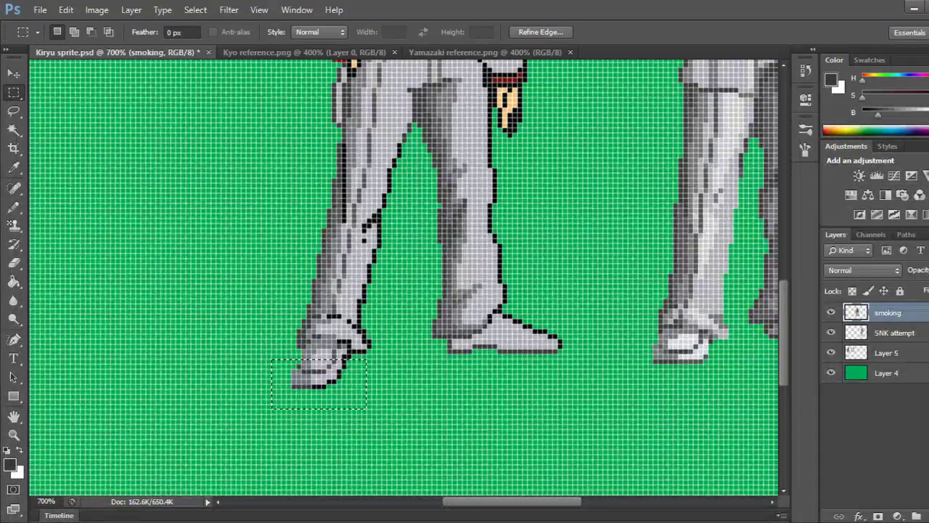
key("v")
key("Up")
key("Up")
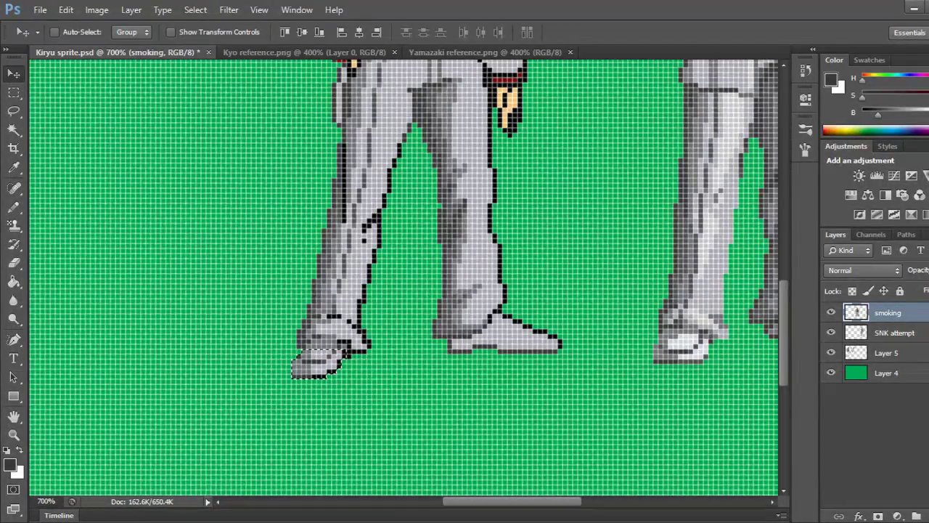
key("ctrl+d")
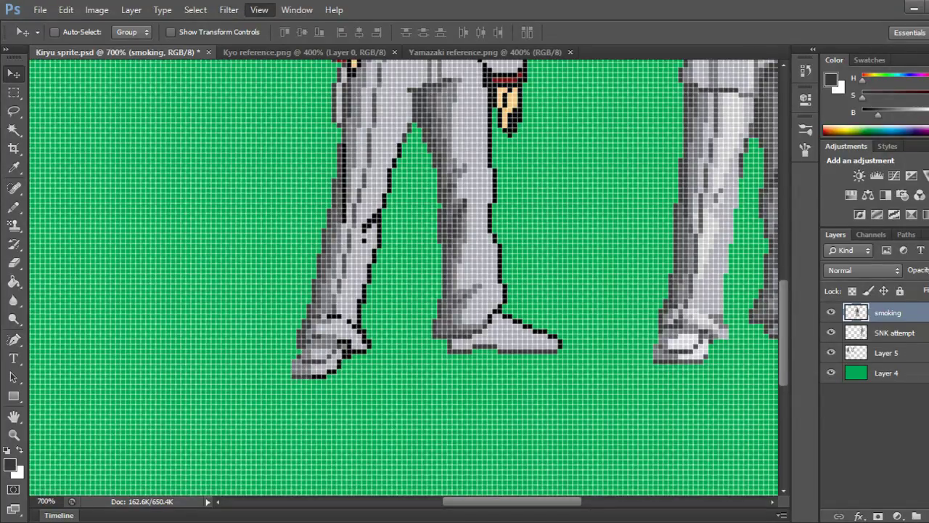
key("ctrl+h")
key("ctrl+s")
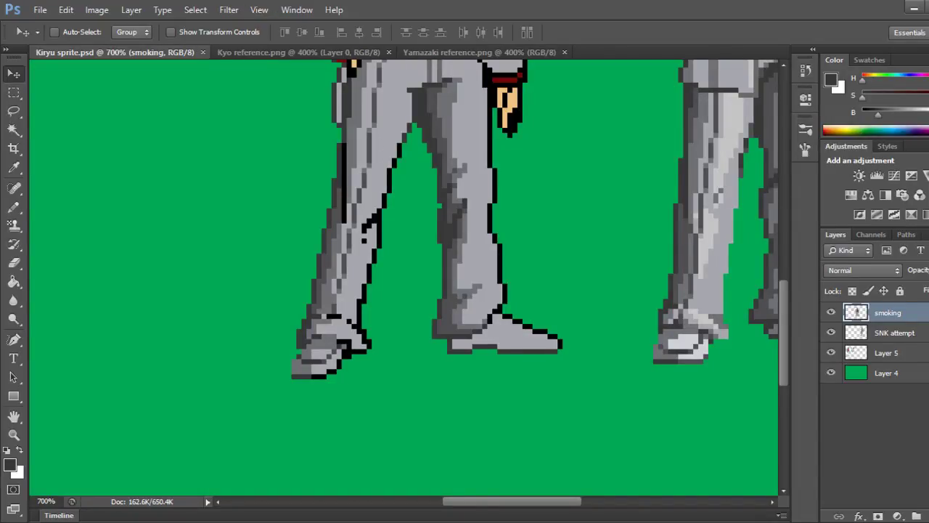
Recolour the remaining black outline along the bent-arm-side shoe's sole and inner edge with dark grey pixels.
scroll(404, 276, "up", 3)
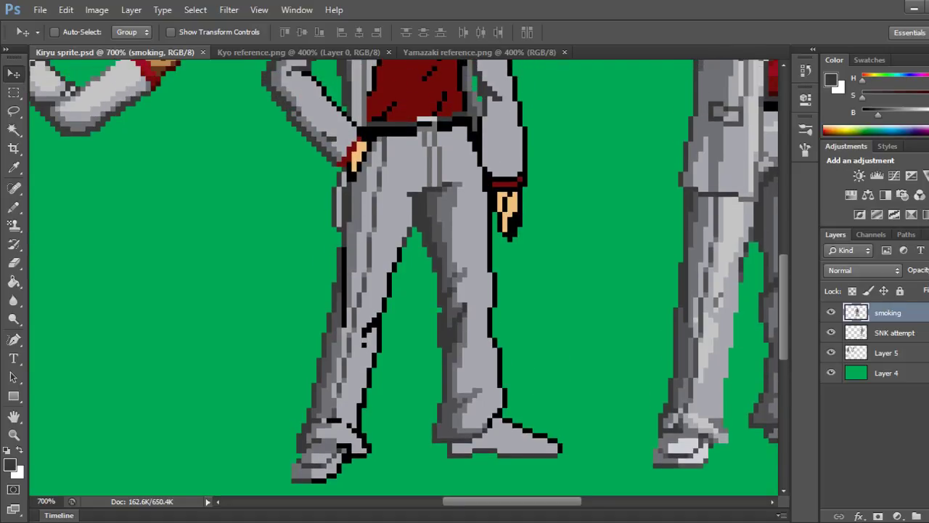
scroll(404, 276, "down", 2)
scroll(404, 276, "right", 3)
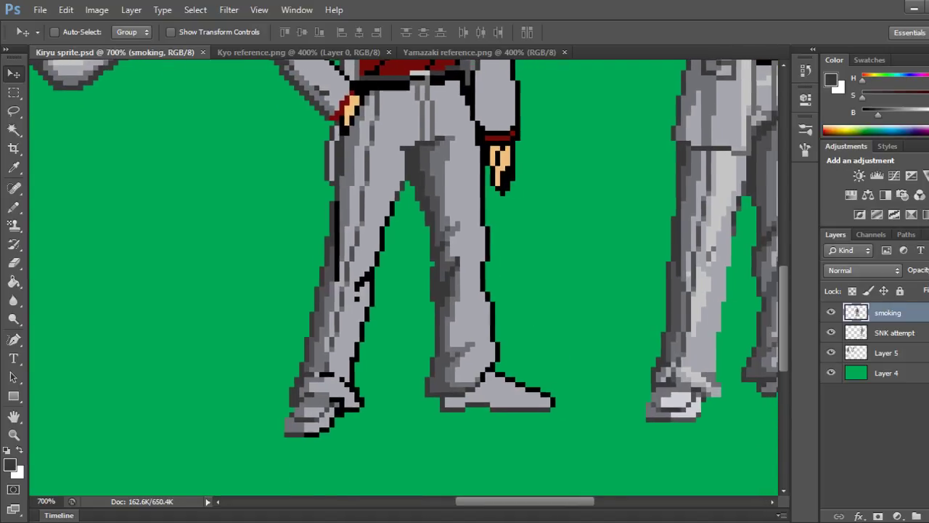
scroll(404, 276, "left", 2)
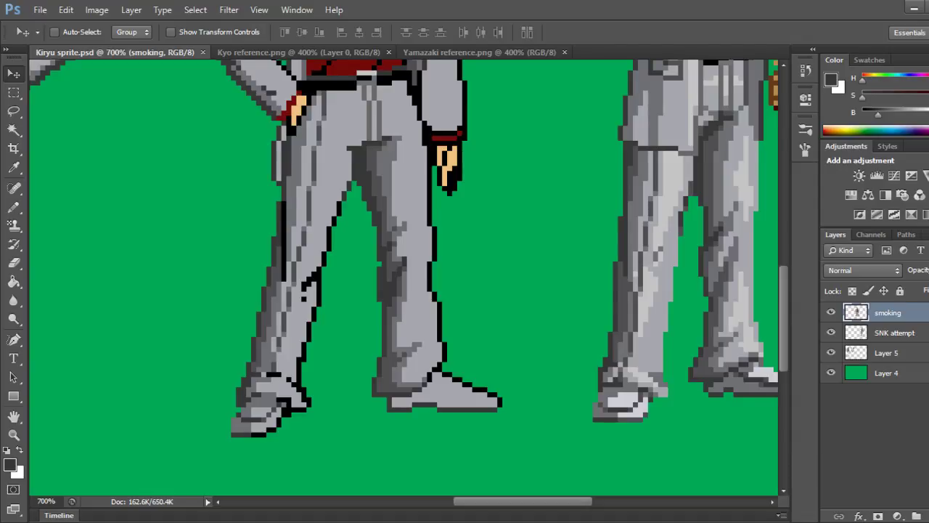
key("b")
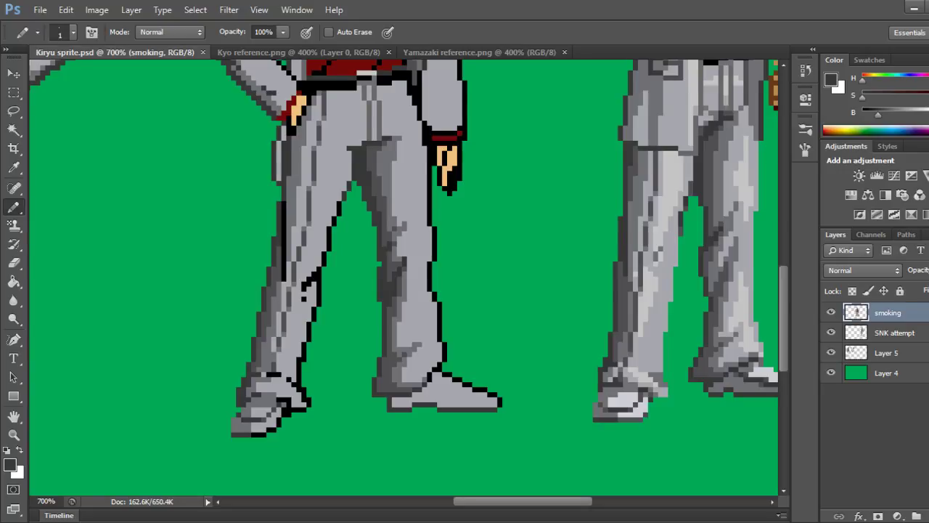
left_click(387, 161, "alt")
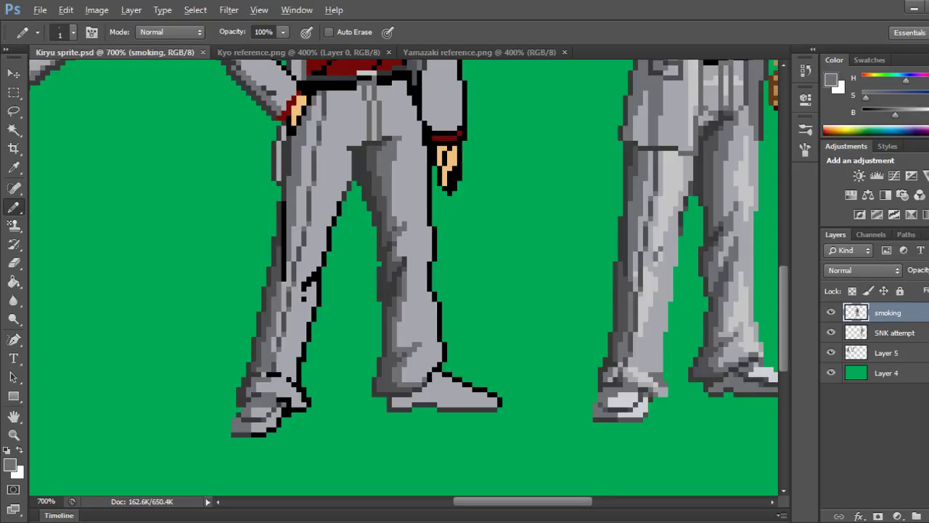
left_click_drag(253, 434, 264, 434)
left_click(269, 429)
left_click(274, 430)
left_click(279, 424)
left_click(278, 419)
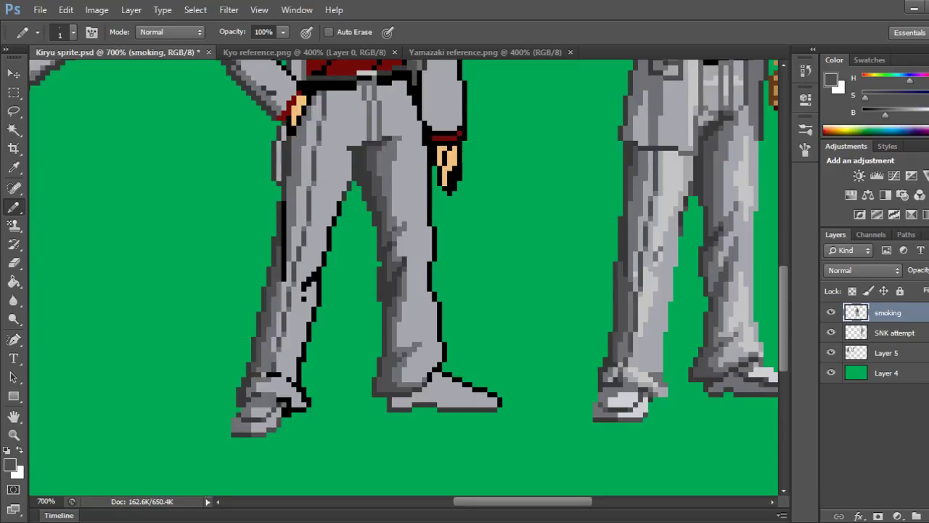
left_click(284, 414)
left_click(289, 415)
Shade the junction of the bent-arm-side shoe and trouser cuff with sampled mid grey and very dark grey pixels.
left_click(271, 401, "alt")
left_click(284, 410)
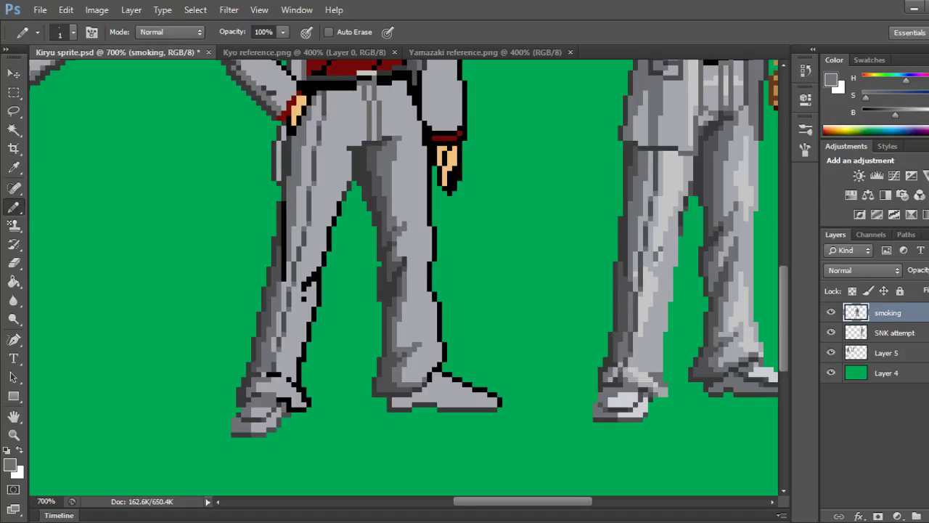
left_click(279, 399)
left_click(283, 399)
key("ctrl+z")
left_click(279, 400, "alt")
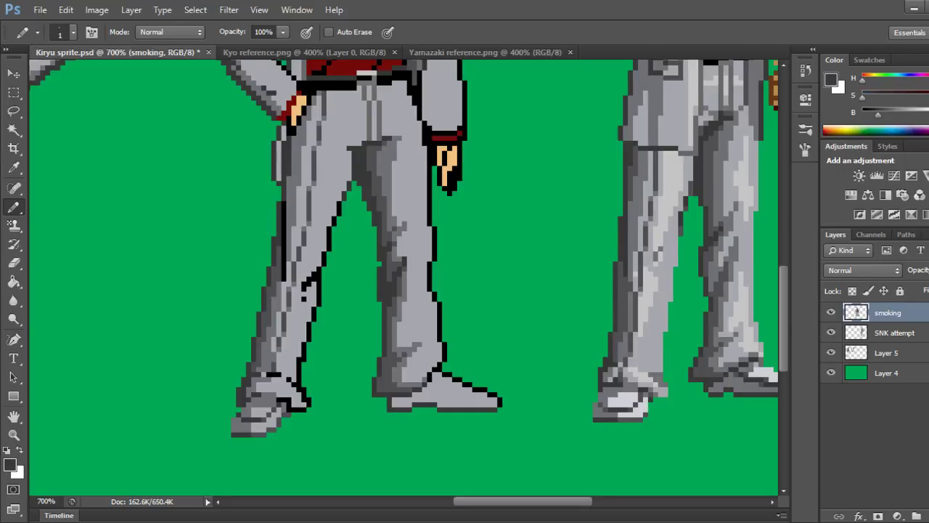
left_click(279, 400)
left_click(283, 400)
Touch up the cuff's lower edge above the bent-arm-side shoe with the trousers' light grey and save.
left_click(617, 407, "alt")
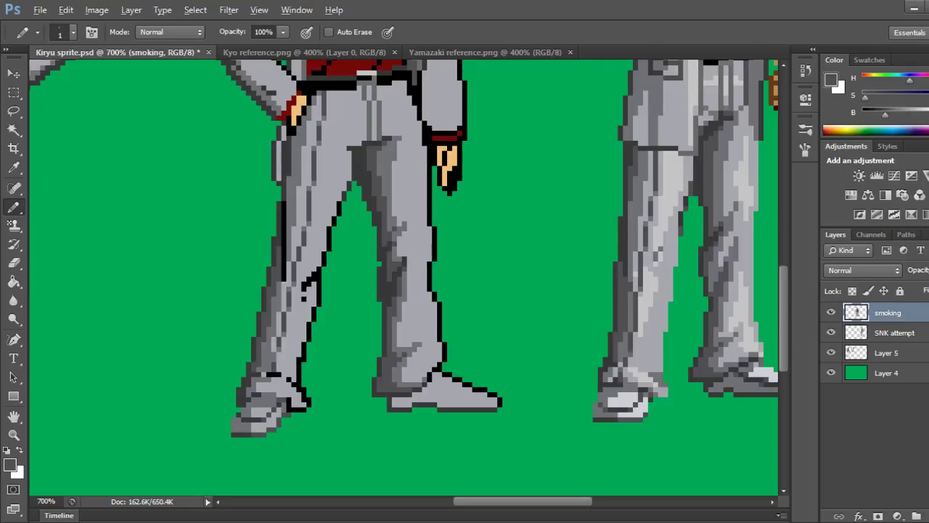
left_click(288, 409)
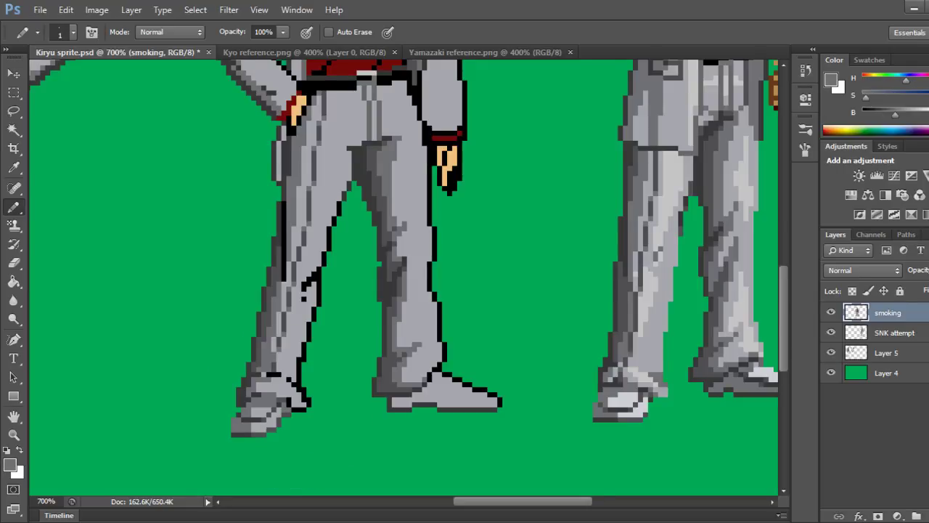
key("ctrl+z")
left_click(282, 397, "alt")
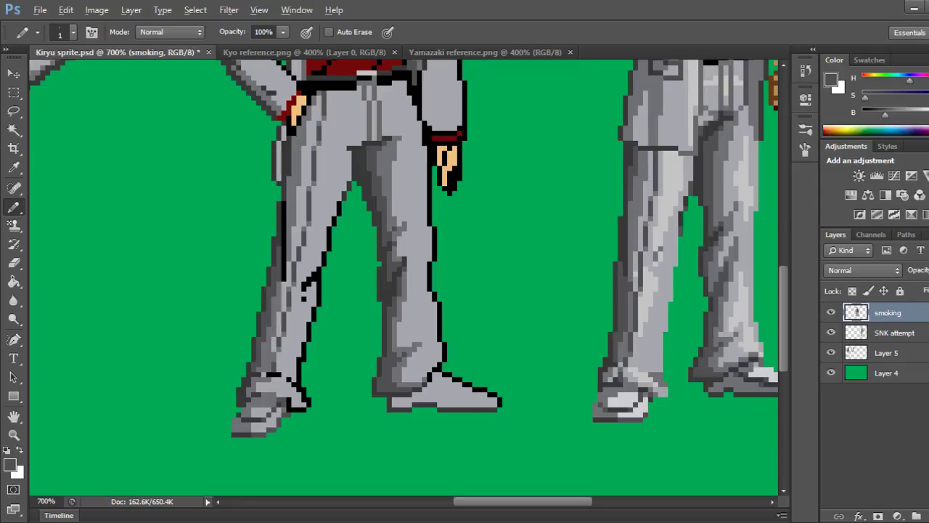
left_click(304, 313, "alt")
left_click(284, 399)
left_click(289, 399)
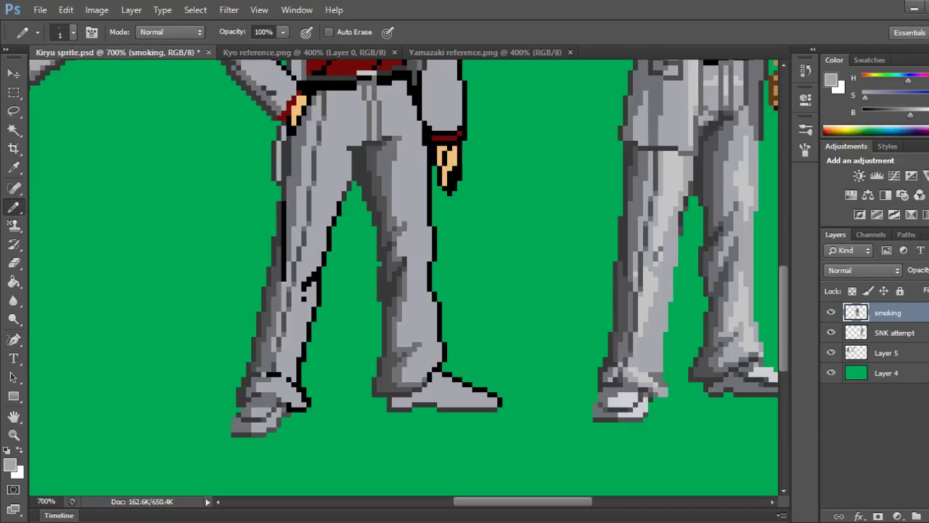
key("ctrl+s")
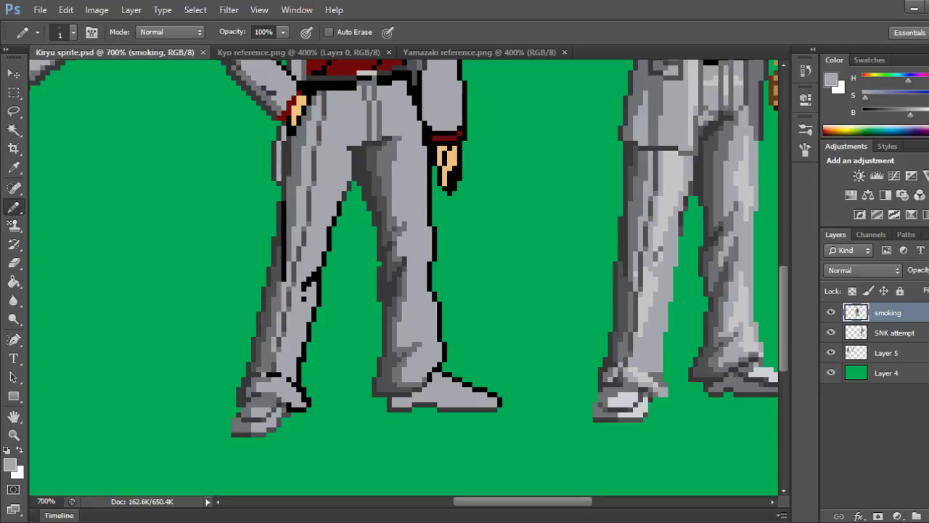
Thin the black knee crease on the bent-arm-side leg with light grey, erase the stray dot below it, and save.
left_click(307, 246)
left_click(314, 274)
left_click(309, 278)
left_click(304, 284)
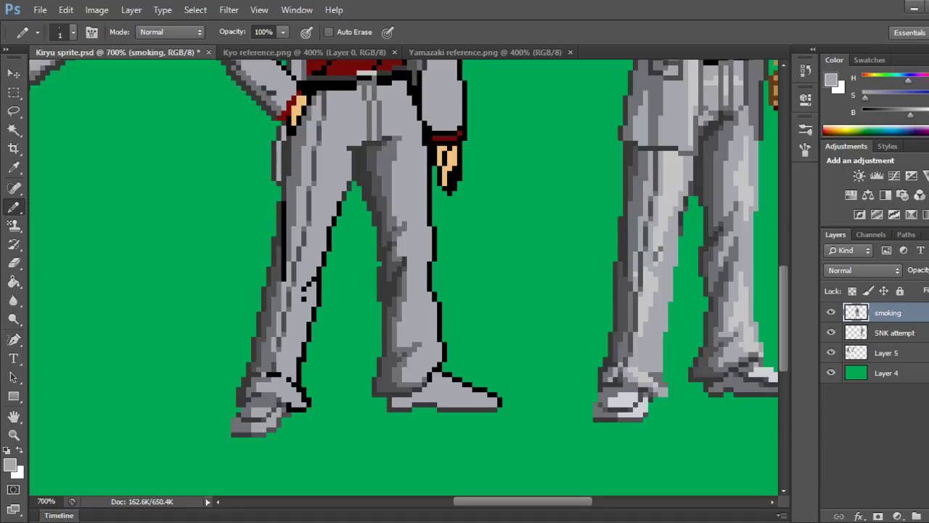
left_click(304, 284)
left_click(310, 279)
left_click(313, 274)
left_click(304, 284)
left_click(304, 299)
key("ctrl+s")
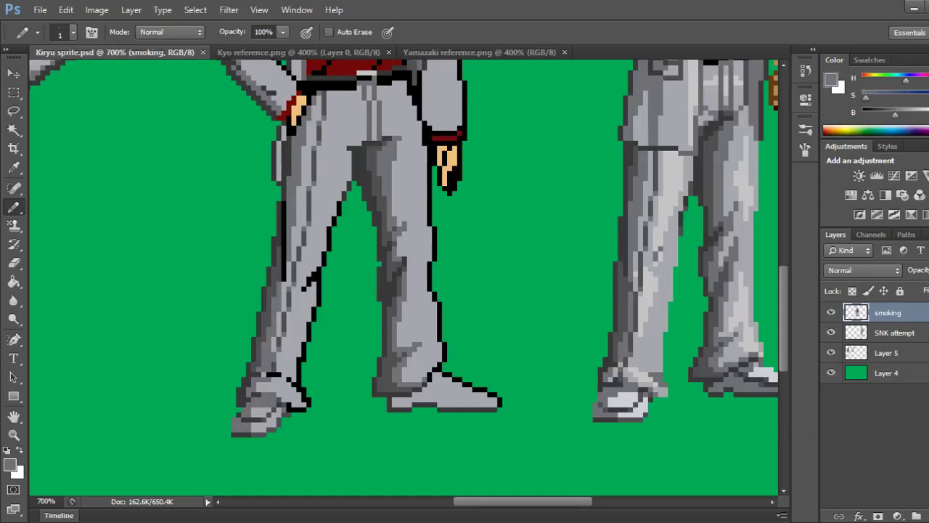
Paint diagonal mid grey fold pixels across the knee area of the straight-arm-side trouser leg.
left_click(410, 219)
left_click(399, 239)
left_click(400, 244)
left_click(399, 248)
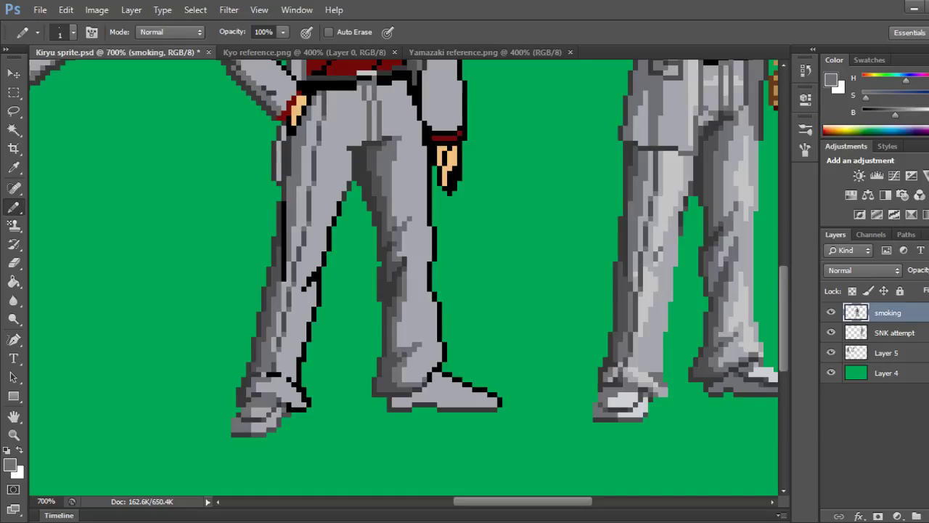
left_click(400, 254)
left_click(404, 254)
left_click(410, 259)
left_click(410, 254)
left_click(409, 249)
left_click(409, 213)
left_click(414, 249)
left_click(415, 244)
Extend the mid grey shading down the shin of the straight-arm-side leg to the cuff folds and save.
left_click(399, 324)
left_click(399, 329)
left_click_drag(400, 334, 399, 344)
left_click(404, 344)
key("ctrl+s")
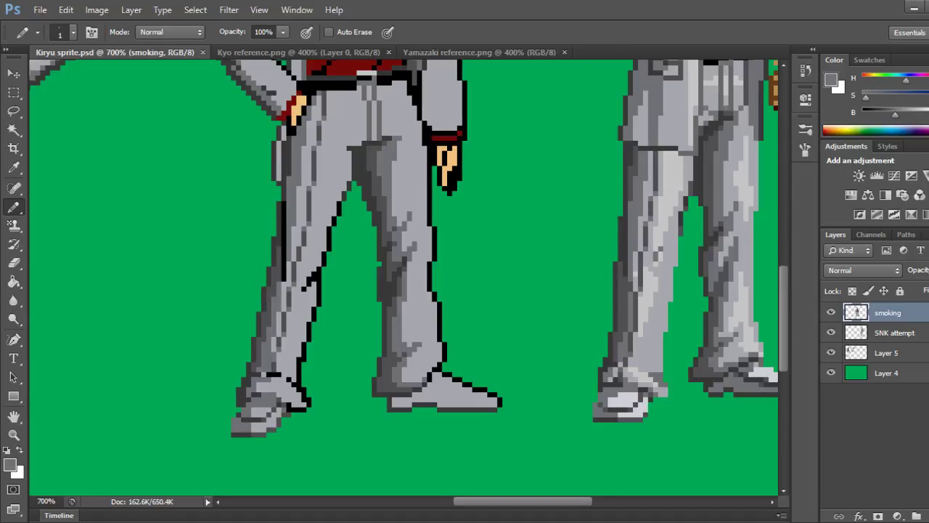
Refine the shading above the straight-arm-side knee folds with mid grey and light grey pixels, and save.
left_click_drag(395, 203, 395, 214)
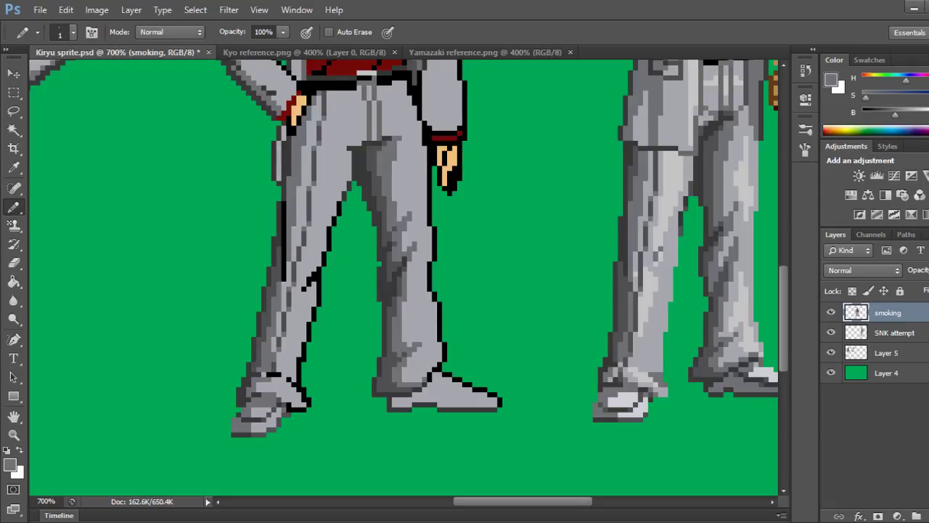
left_click(409, 209)
left_click(416, 211, "alt")
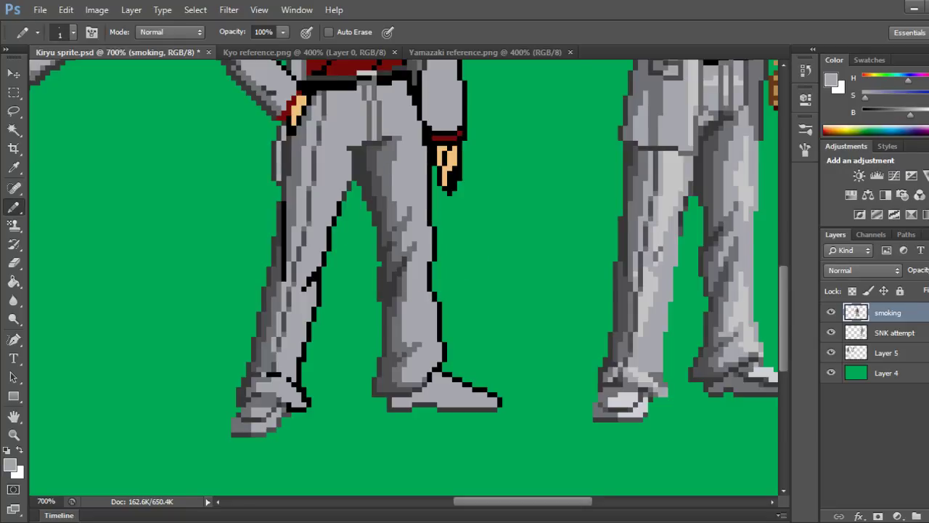
left_click(410, 219)
left_click(396, 181, "alt")
left_click(395, 204)
left_click(395, 209)
key("ctrl+s")
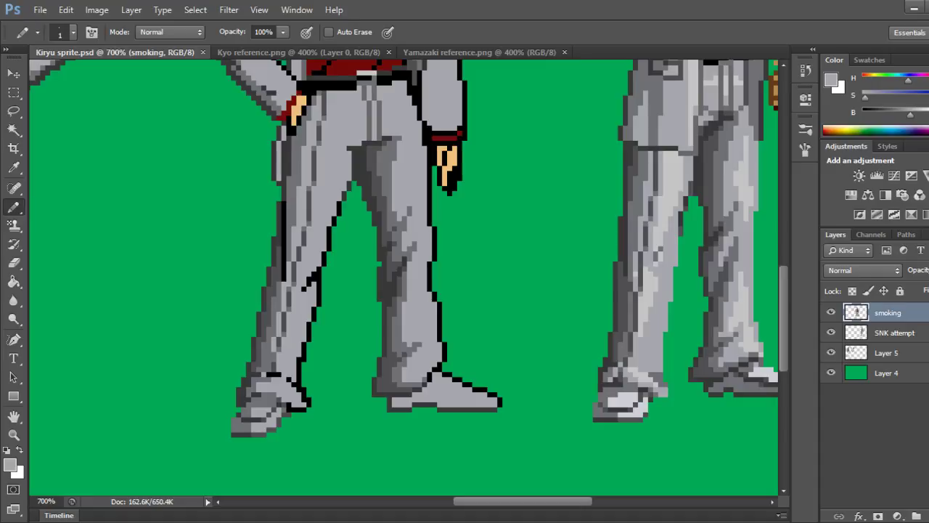
Check the Yamazaki and Kyo references, and darken the Kiryu sprite's trouser fly lines with very dark grey sampled at the crotch.
left_click(479, 52)
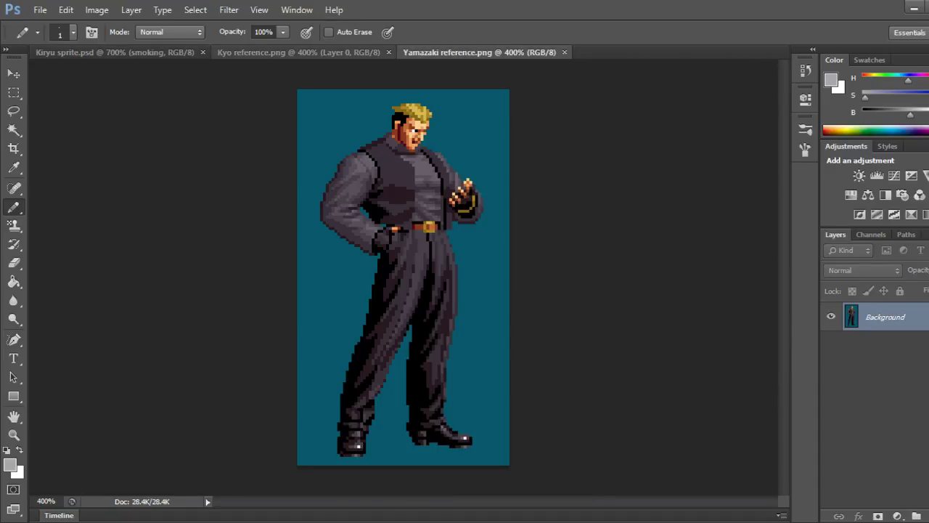
left_click(299, 52)
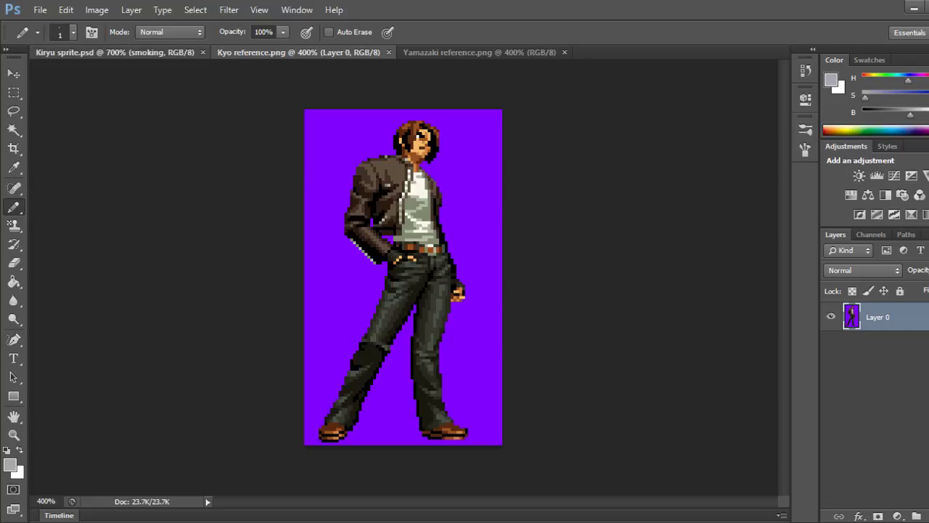
left_click(114, 53)
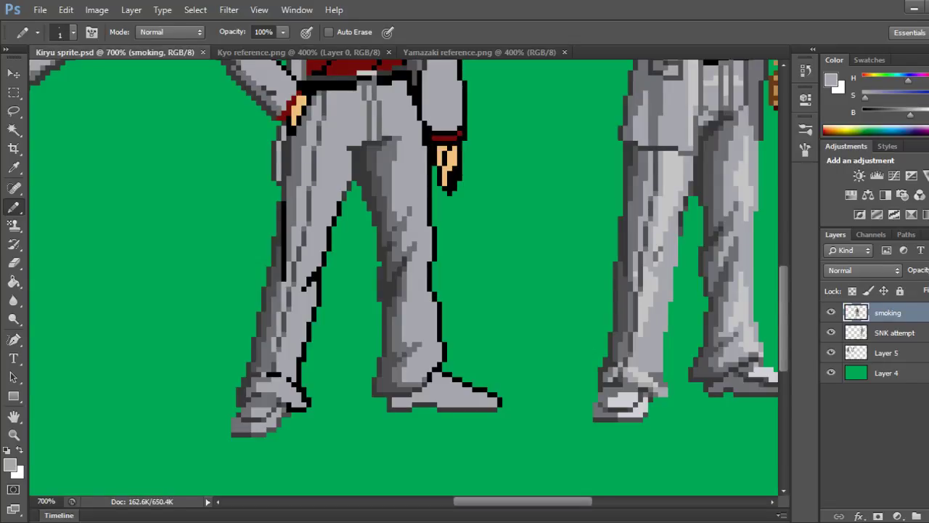
scroll(403, 278, "up", 3)
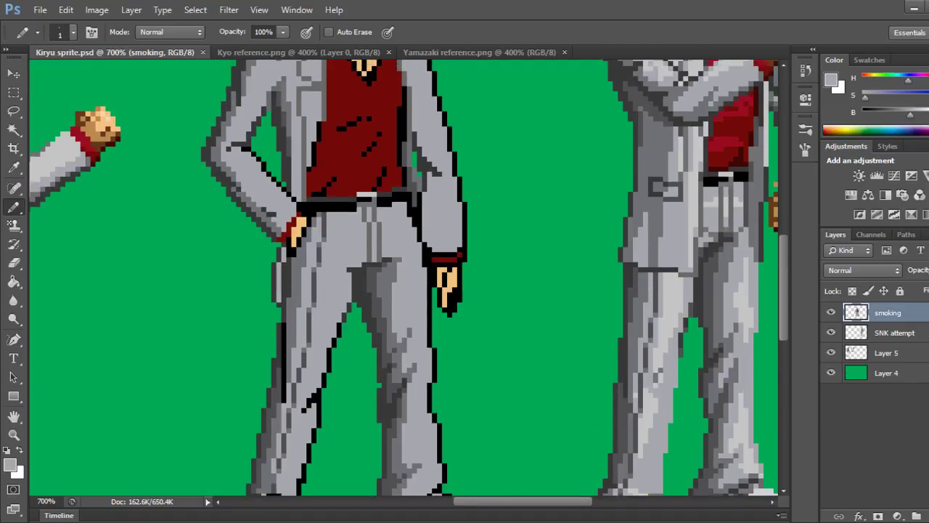
scroll(403, 278, "up", 4)
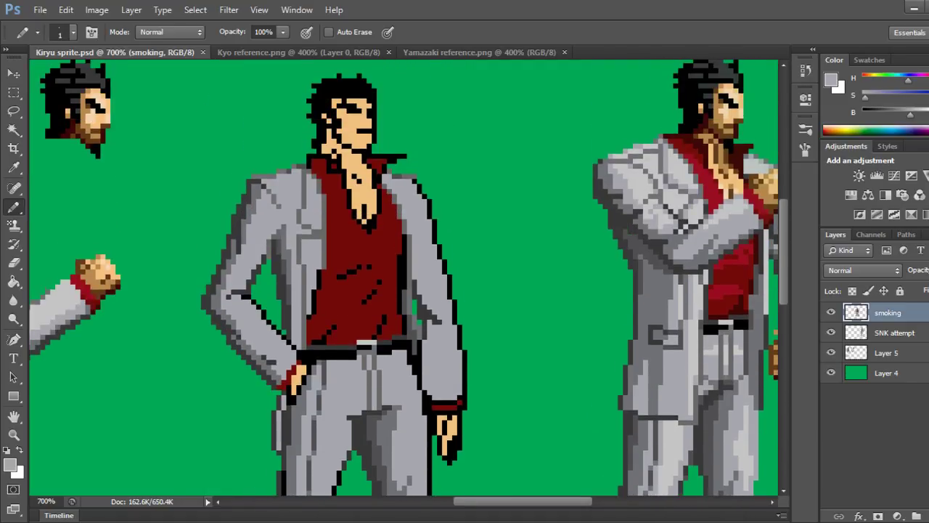
scroll(403, 278, "down", 3)
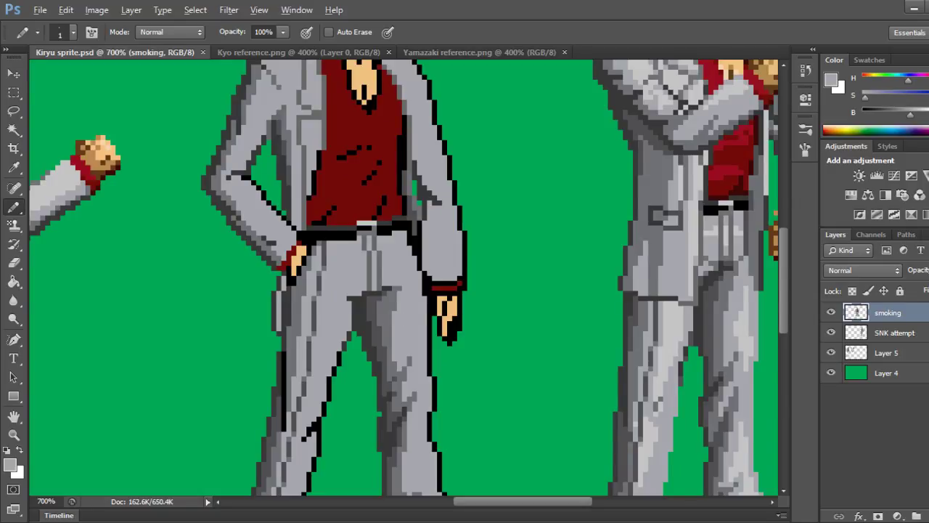
left_click(368, 296, "alt")
left_click_drag(368, 293, 369, 267)
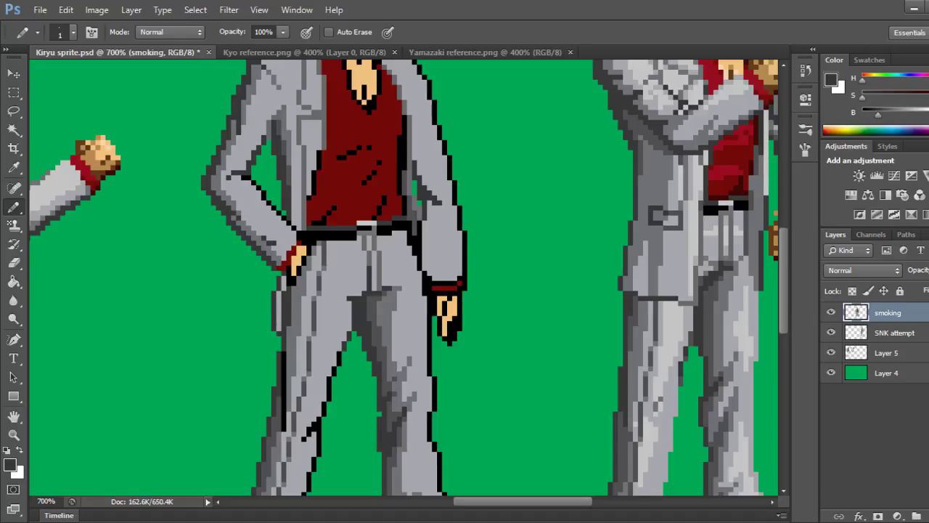
left_click(379, 289)
left_click_drag(364, 248, 364, 238)
Soften both trouser fly lines with the dark grey sampled from the jacket's shadow and save.
left_click(282, 145, "alt")
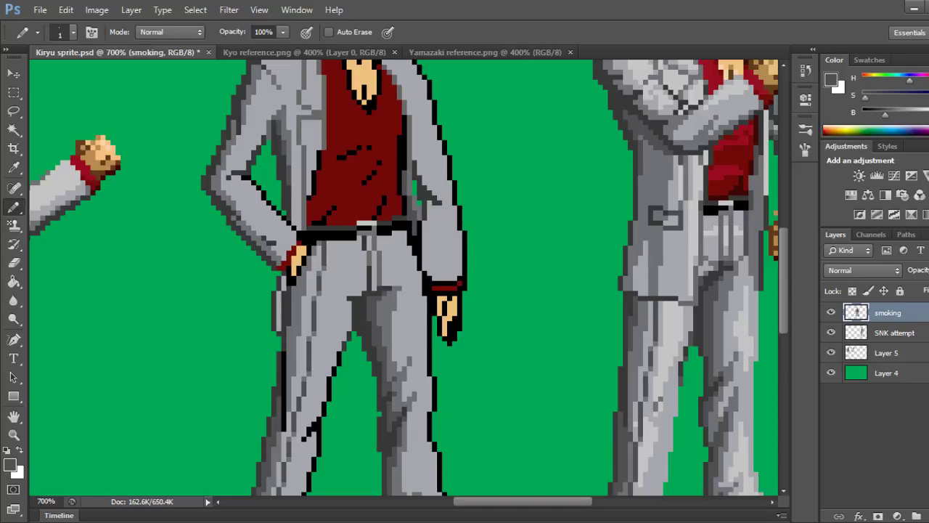
left_click(364, 238)
left_click(364, 248)
left_click(375, 240)
left_click(374, 248)
left_click_drag(369, 268, 368, 283)
left_click_drag(379, 272, 378, 283)
key("ctrl+s")
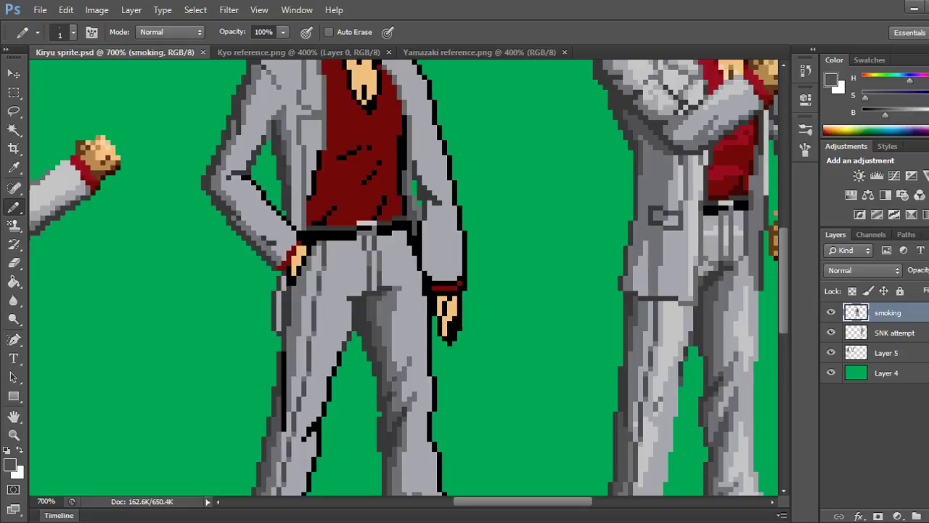
Shade the upper inner thigh edge of the bent-arm-side leg with mid grey sampled beside the crotch.
left_click(386, 306, "alt")
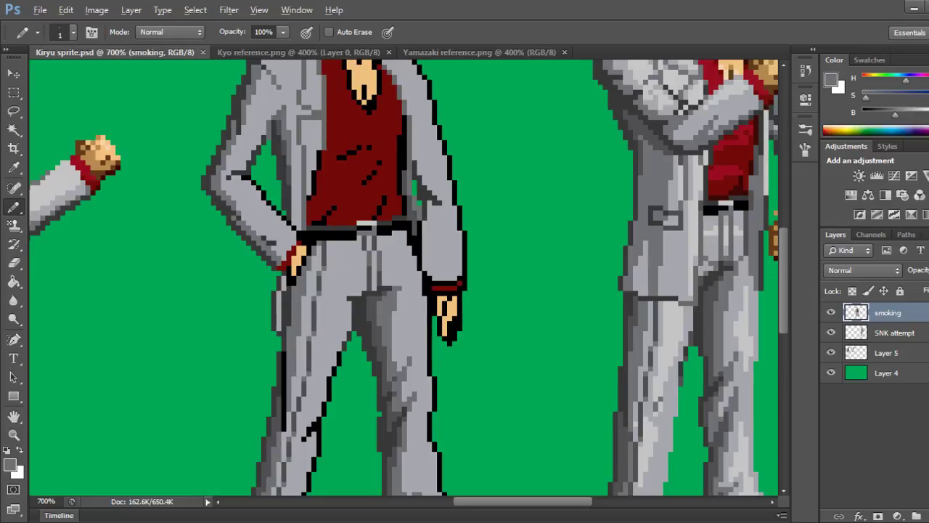
left_click_drag(350, 303, 344, 340)
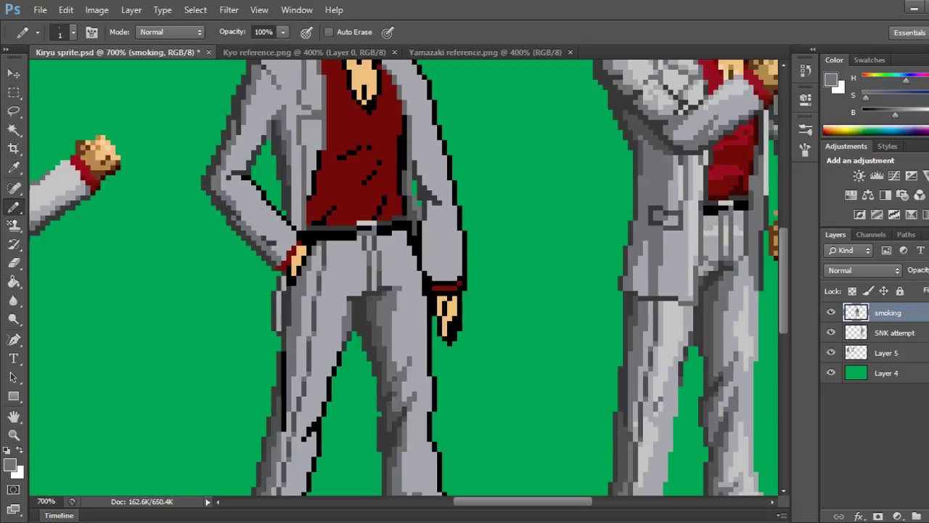
scroll(403, 277, "down", 6)
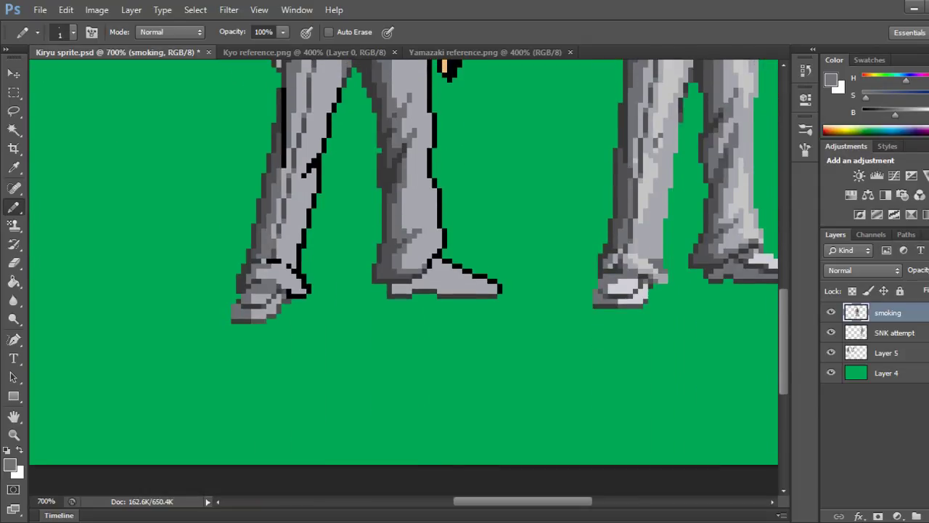
scroll(404, 277, "up", 4)
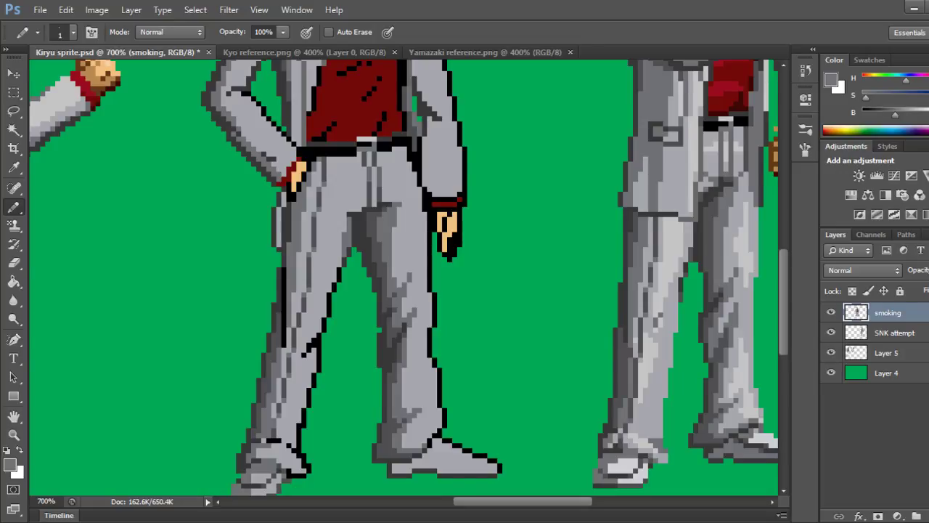
scroll(409, 278, "up", 2)
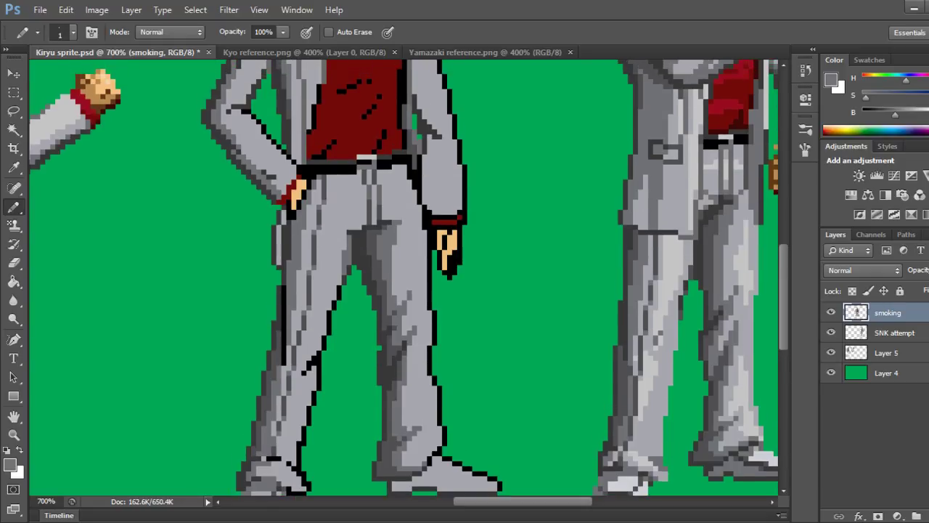
scroll(409, 278, "down", 3)
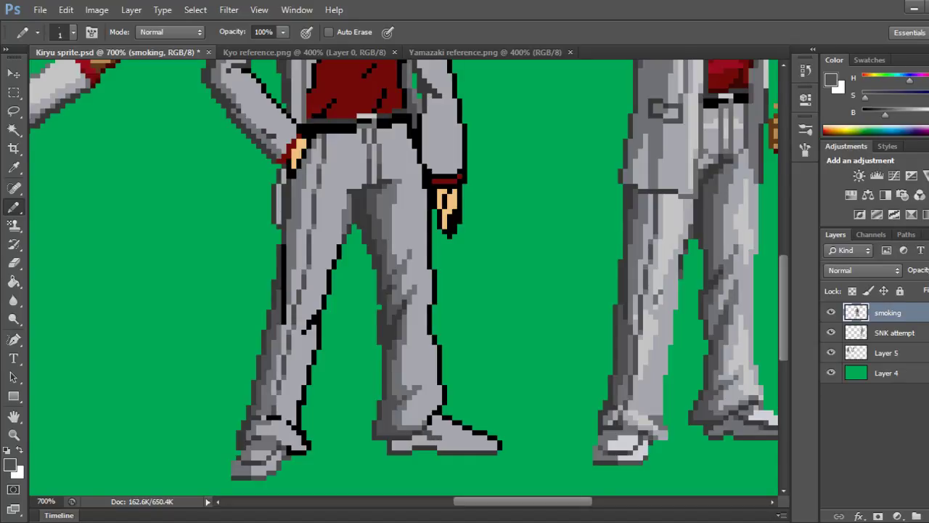
Draw the sole line and instep details of the straight-arm-side shoe with dark grey pixels.
mouse_move(429, 437)
left_mouse_down()
mouse_move(440, 437)
mouse_move(424, 433)
left_mouse_up()
left_click(429, 427)
left_click_drag(429, 432, 464, 437)
scroll(403, 276, "right", 3)
left_click_drag(421, 443, 445, 443)
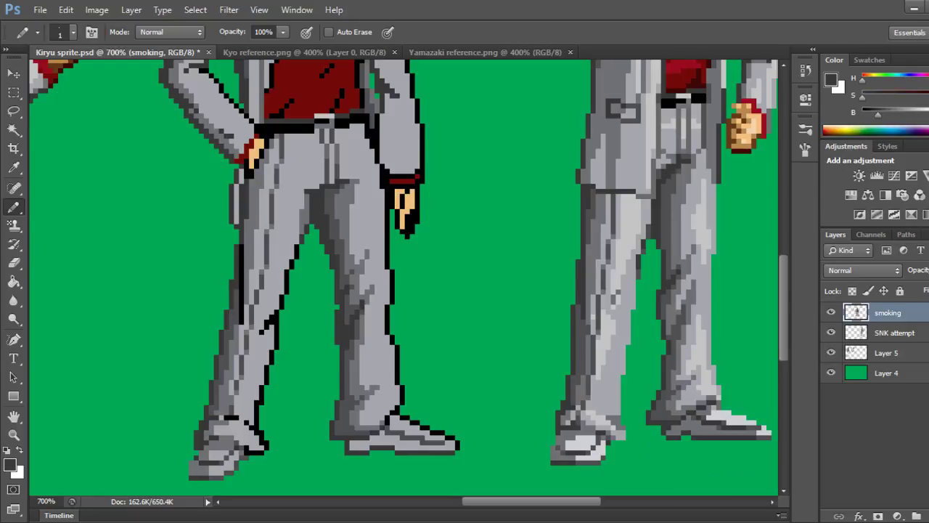
left_click(437, 443)
left_click(427, 443)
left_click(398, 433)
left_click(392, 433)
left_click(417, 443)
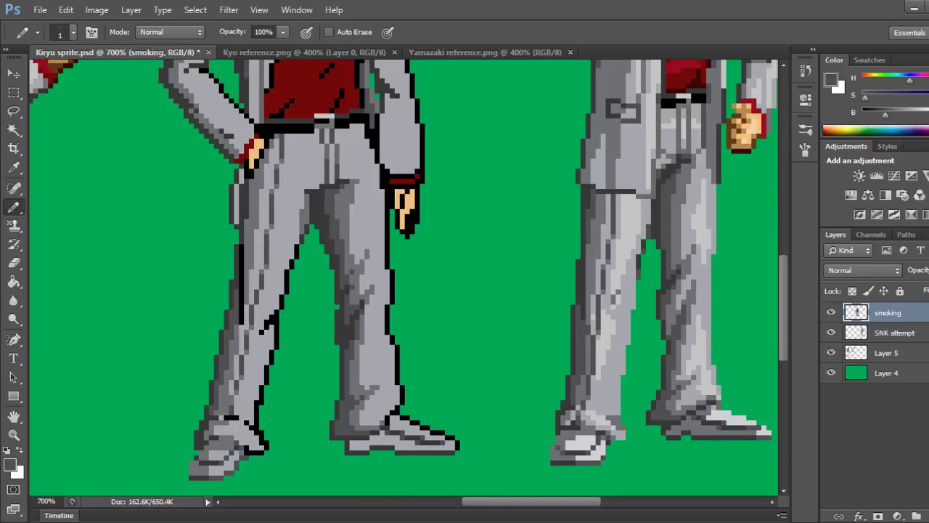
Blend the top of the straight-arm-side shoe below the trouser hem using sampled dark greys, and save.
left_click(410, 425, "alt")
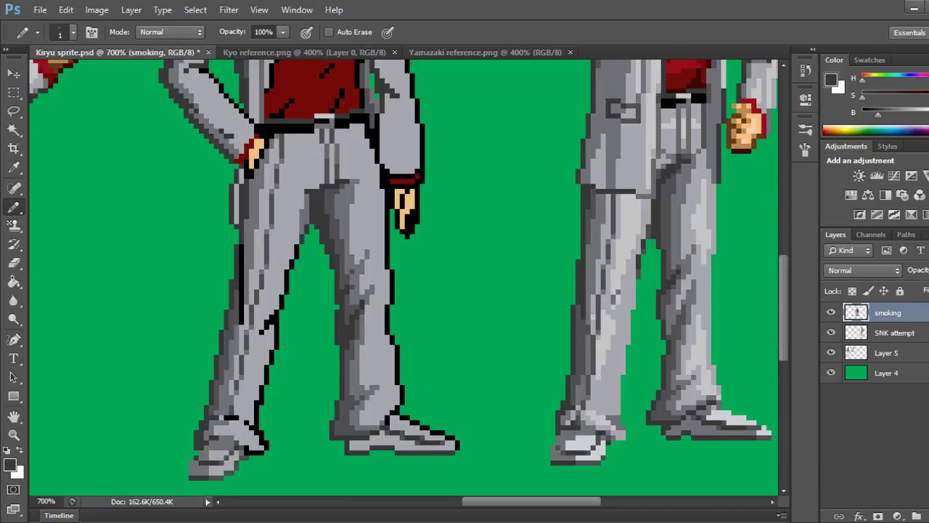
left_click(402, 433)
left_click(376, 428, "alt")
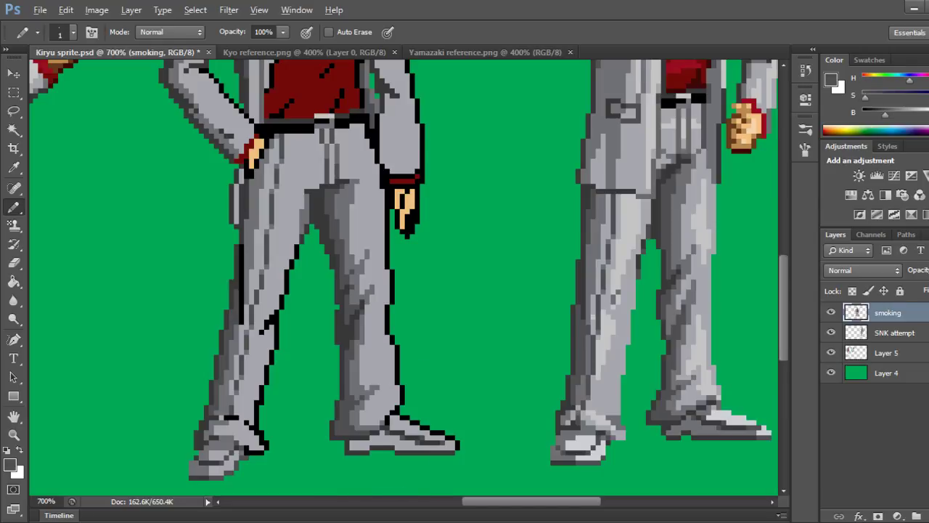
left_click(407, 433)
left_click(383, 429, "alt")
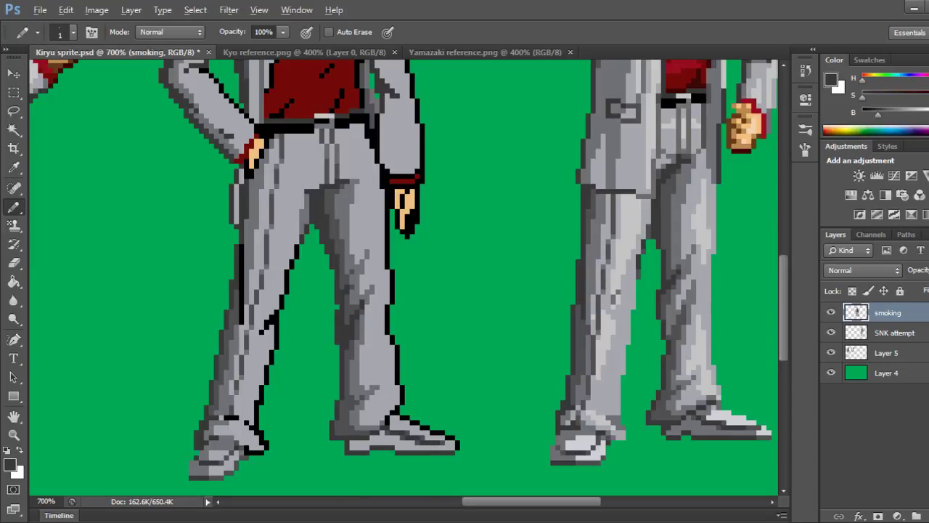
left_click(387, 432)
key("ctrl+s")
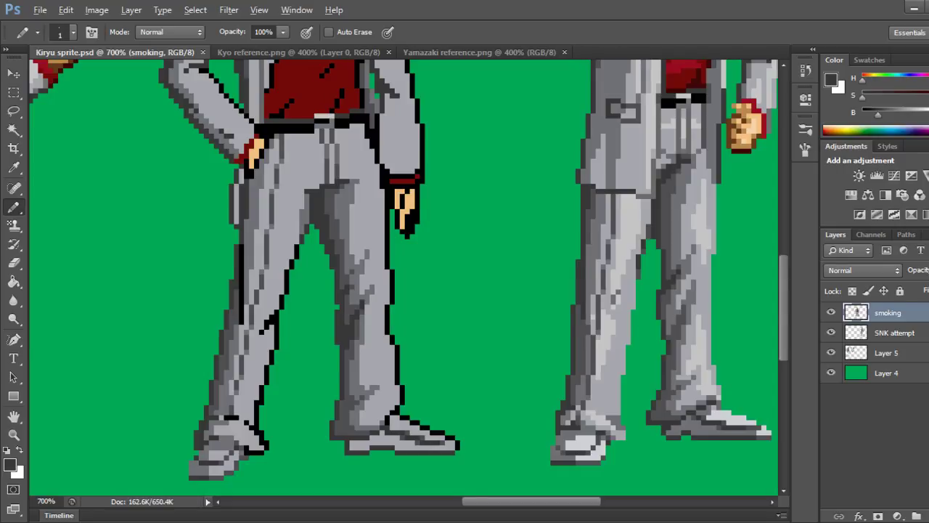
Shade the heel and lower side of the straight-arm-side shoe with mid grey sampled from the trouser hem, and save.
left_click(374, 428, "alt")
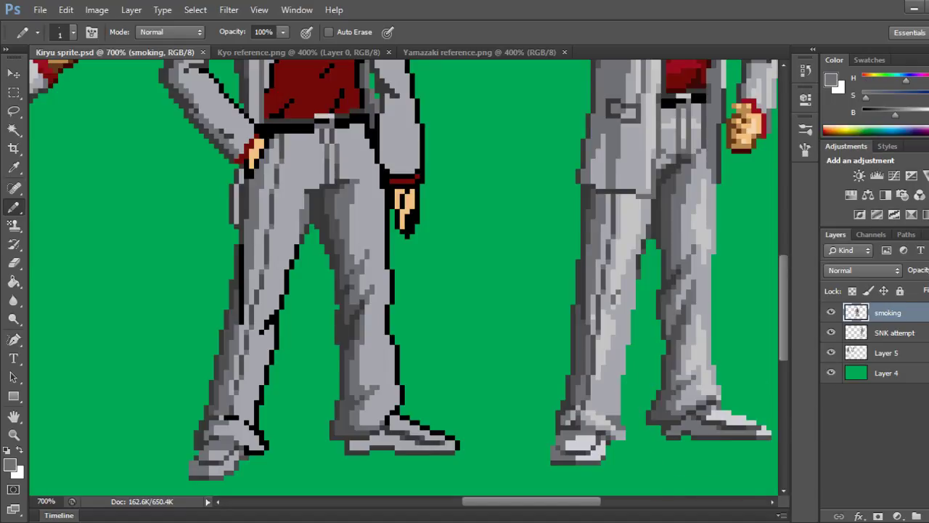
left_click_drag(361, 447, 367, 448)
left_click(387, 437)
left_click(372, 438)
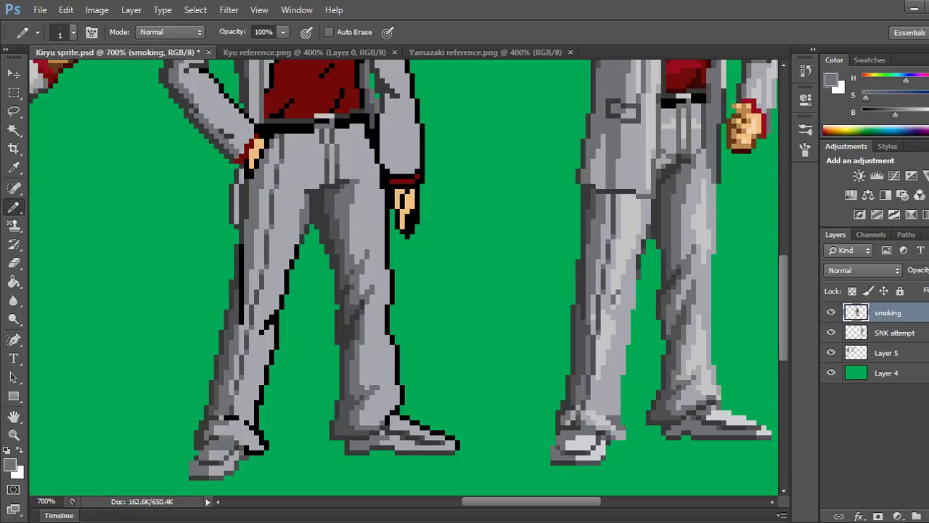
left_click(381, 432)
left_click(422, 447)
mouse_move(412, 443)
left_mouse_down()
mouse_move(392, 437)
mouse_move(447, 447)
left_mouse_up()
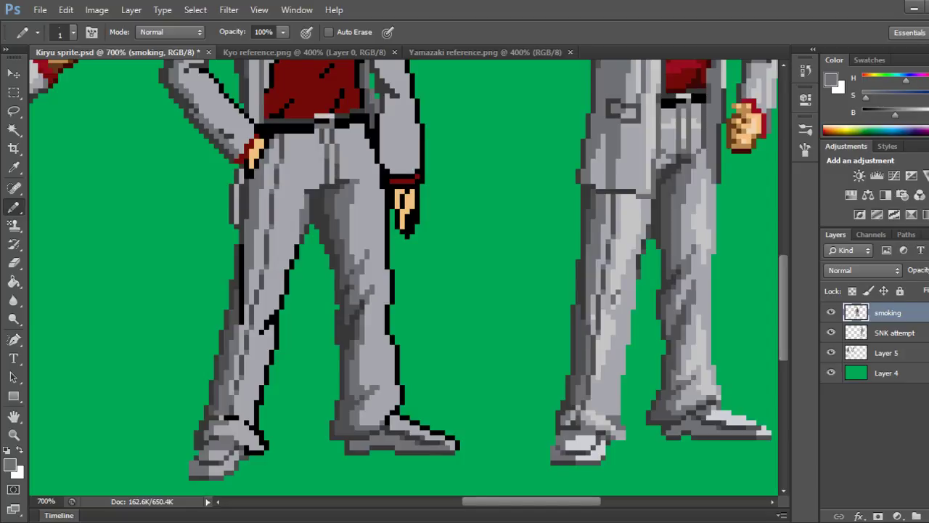
left_click(392, 418)
key("ctrl+s")
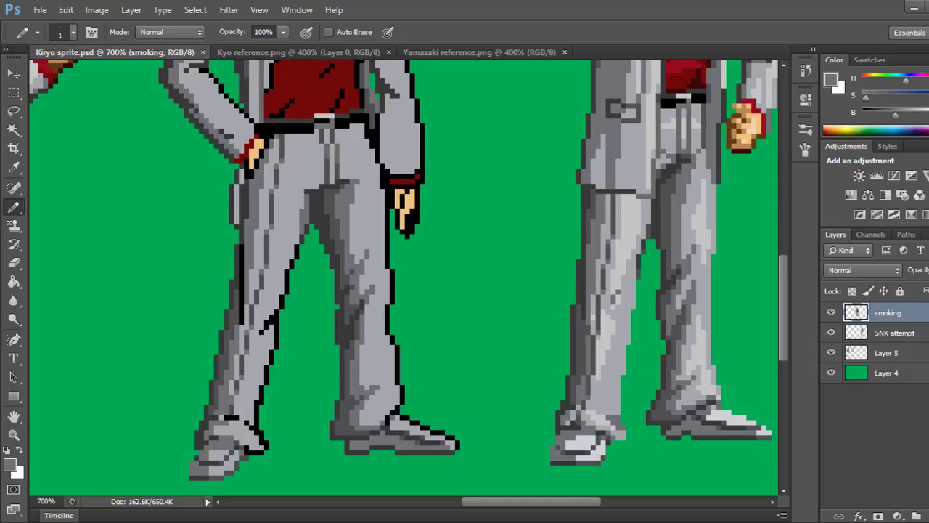
Soften the black fold line at the bent-arm-side trouser hem with dark grey sampled from the leg's edge, and save.
left_click(199, 394, "alt")
left_click_drag(227, 417, 237, 417)
key("ctrl+s")
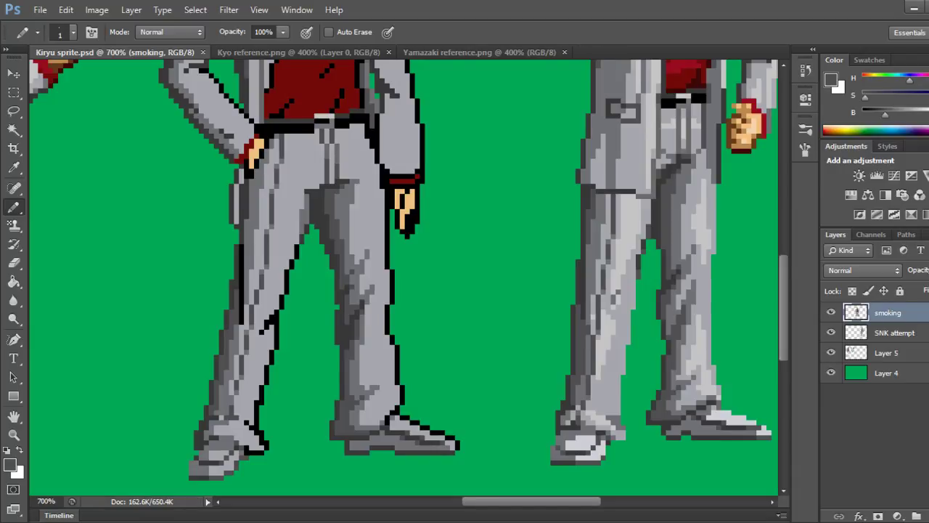
Shade the bent-arm-side jacket front above the belt with mid grey, save, and soften its black edge along the shirt with grey.
scroll(406, 275, "up", 2)
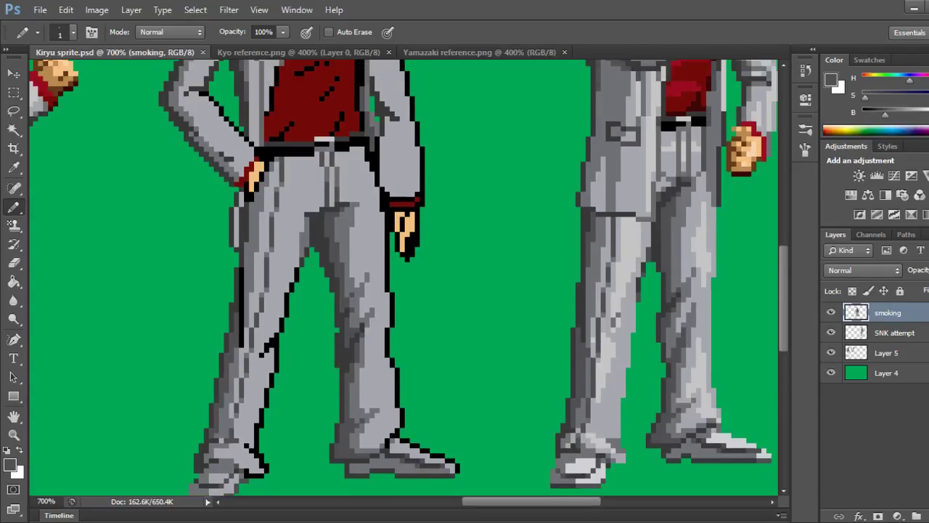
scroll(403, 277, "down", 1)
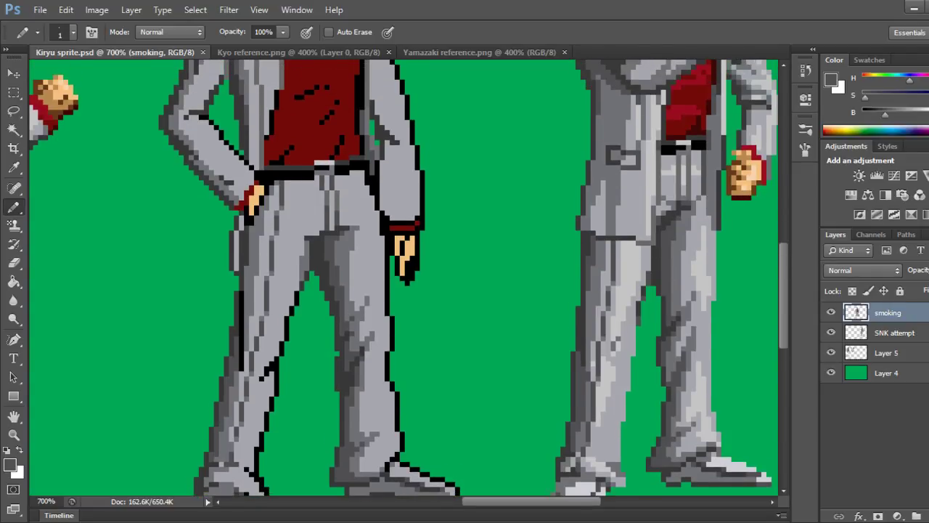
scroll(406, 276, "up", 6)
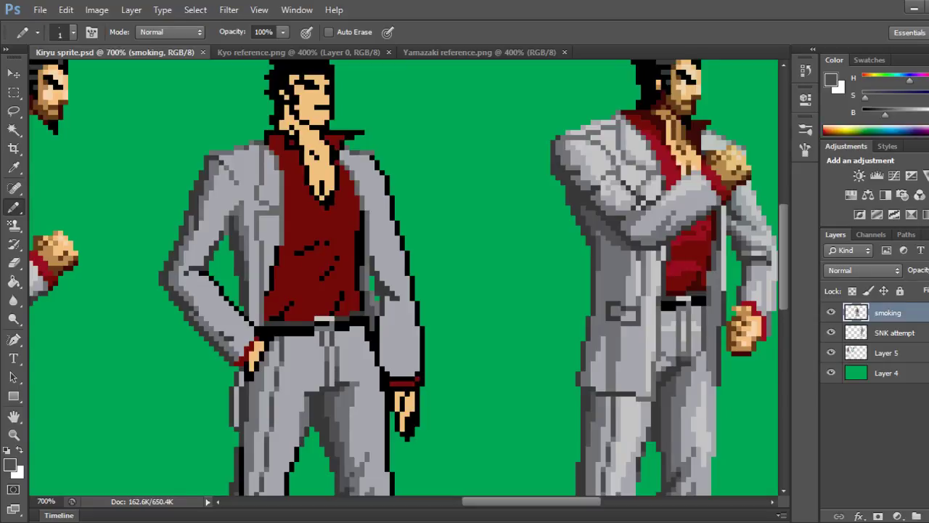
scroll(409, 278, "up", 2)
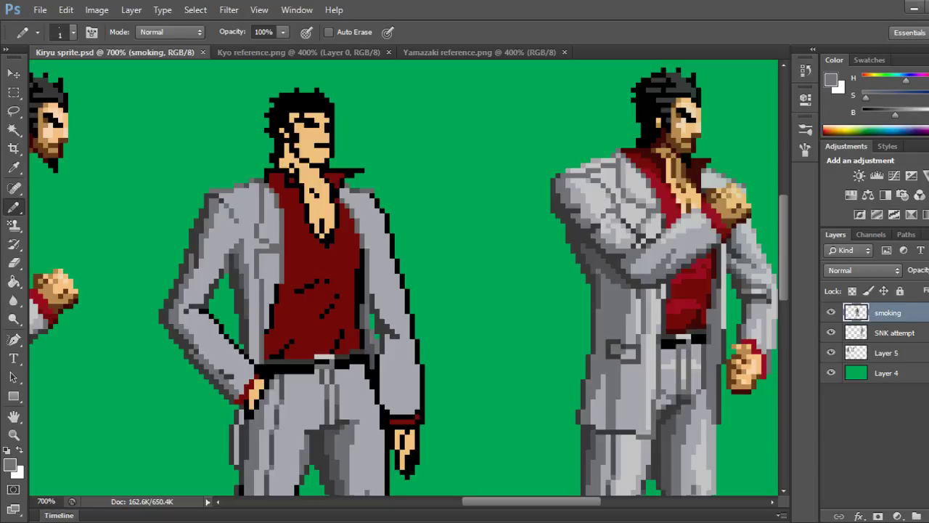
left_click_drag(257, 314, 257, 327)
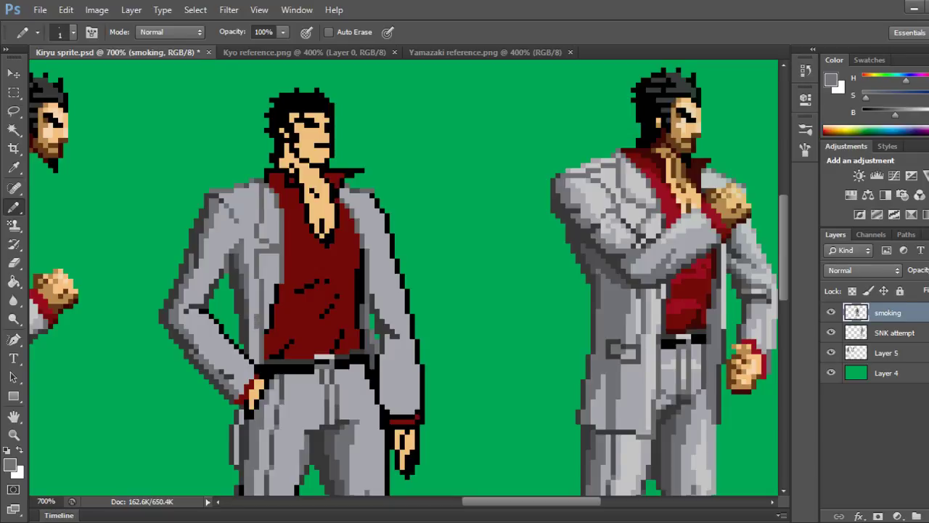
key("ctrl+s")
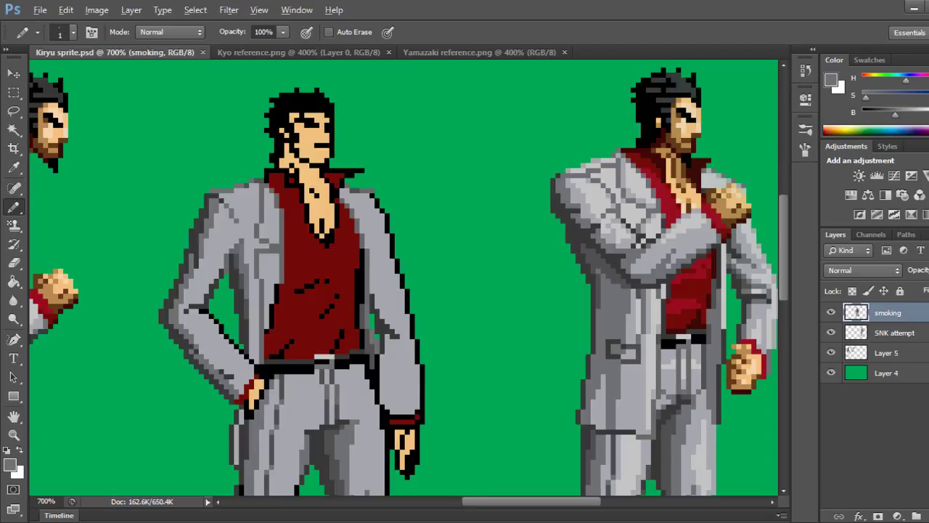
left_click(280, 268, "alt")
left_click(276, 301)
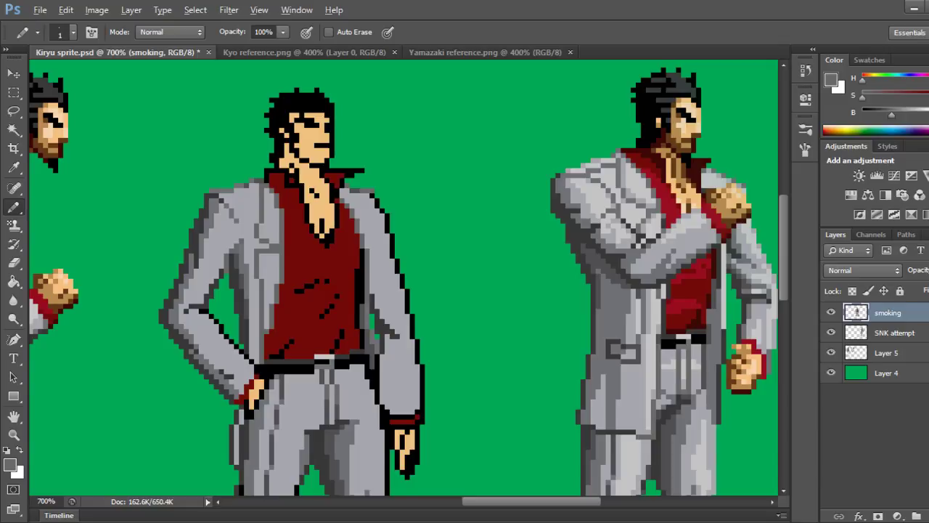
Replace the bent forearm's black inner outline with mid grey from the elbow crease to the cuff, and save.
left_click(374, 319, "alt")
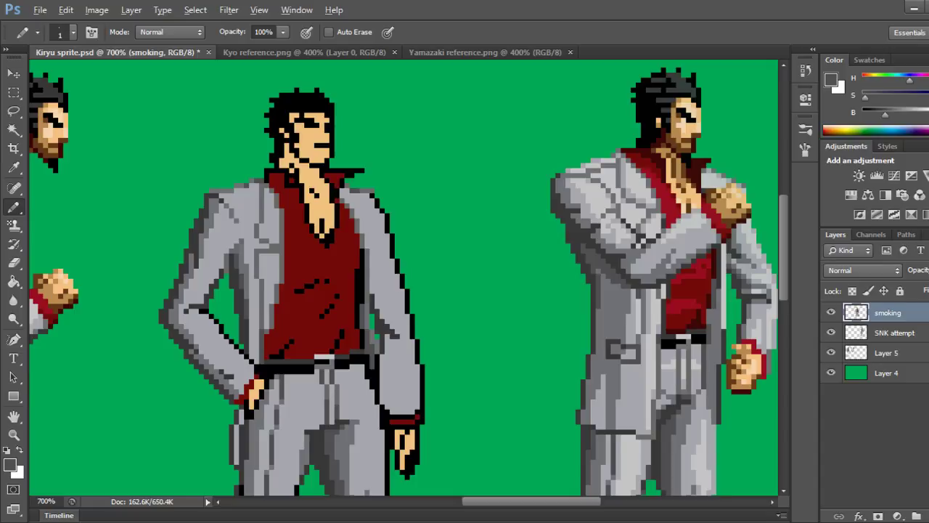
left_click(642, 240, "alt")
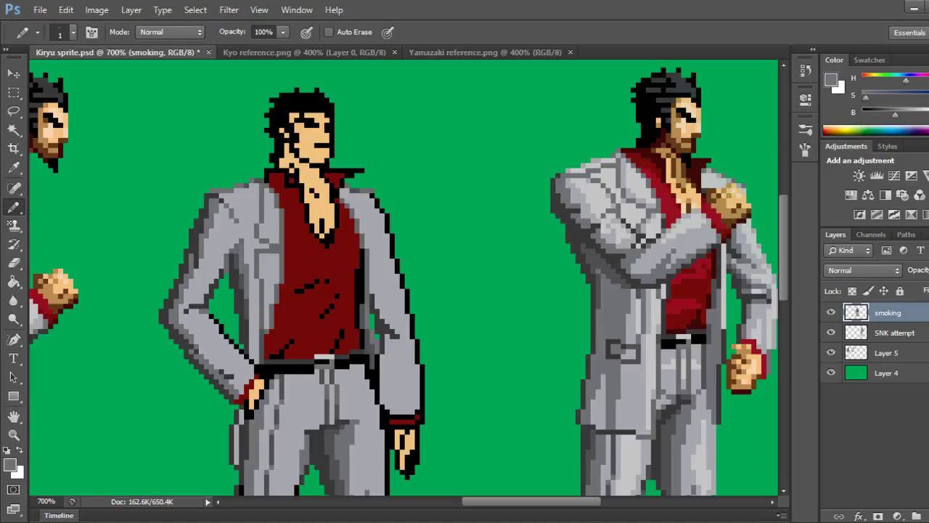
left_click(216, 320)
left_click(226, 337)
left_click(232, 341)
left_click(236, 346)
left_click(241, 351)
left_click(247, 356)
left_click(251, 362)
left_click(257, 367)
left_click(257, 371)
left_click(260, 377)
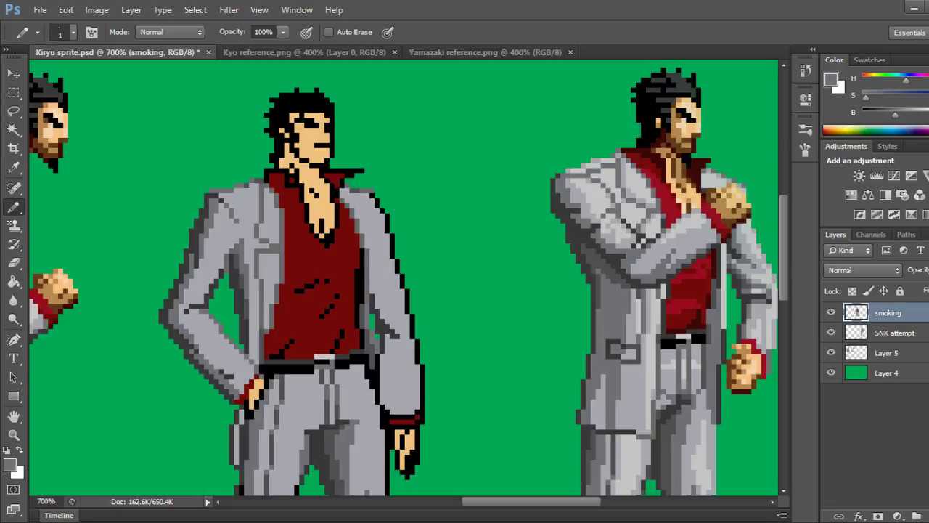
key("ctrl+s")
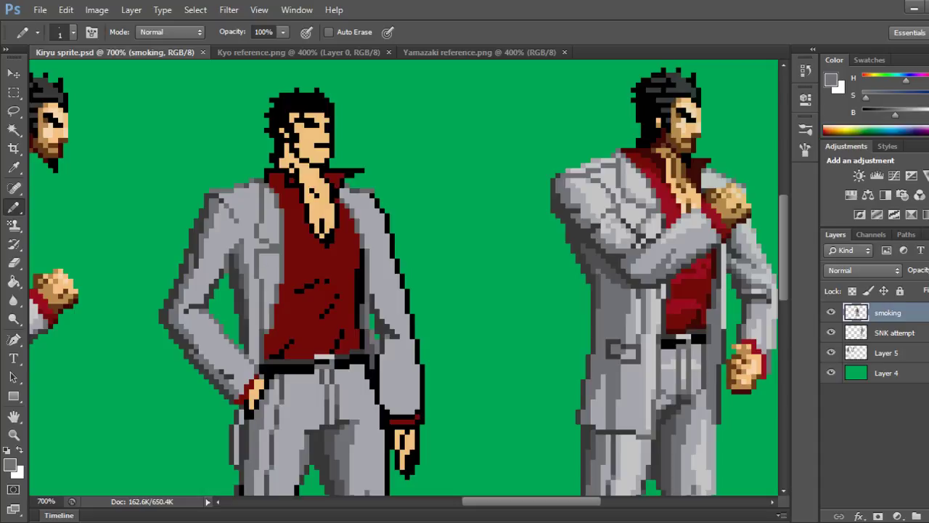
Soften the straight sleeve's black inner outline and the adjoining jacket edge beside the hip with dark greys, and save.
left_click_drag(387, 351, 381, 404)
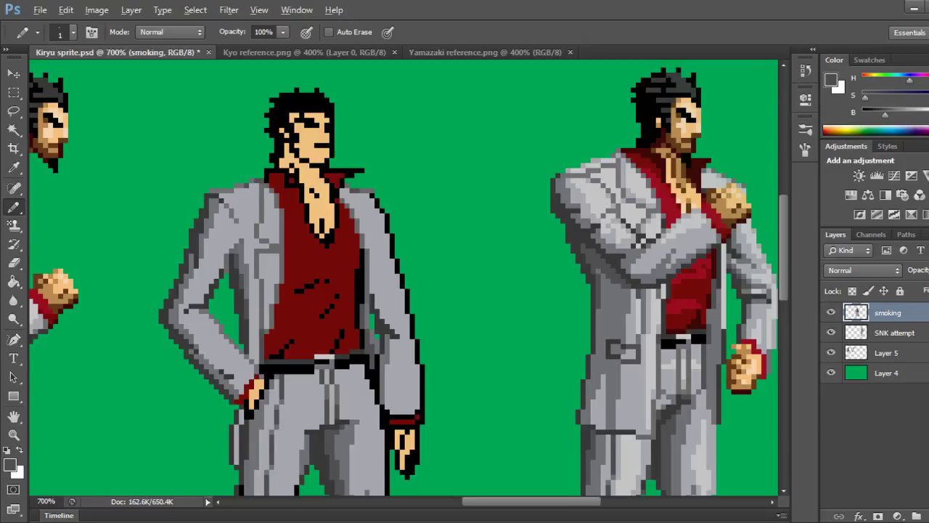
left_click(640, 240, "alt")
left_click_drag(377, 356, 377, 387)
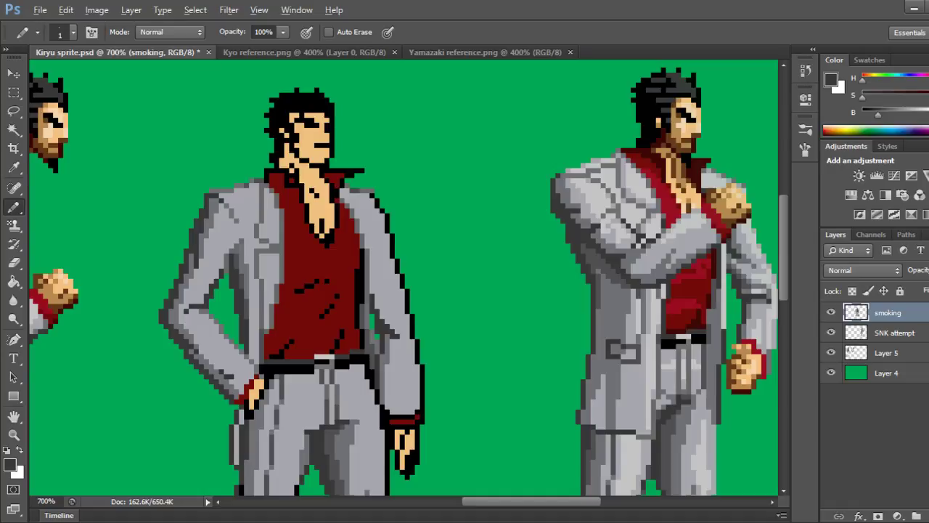
left_click(377, 346, "alt")
left_click(372, 372)
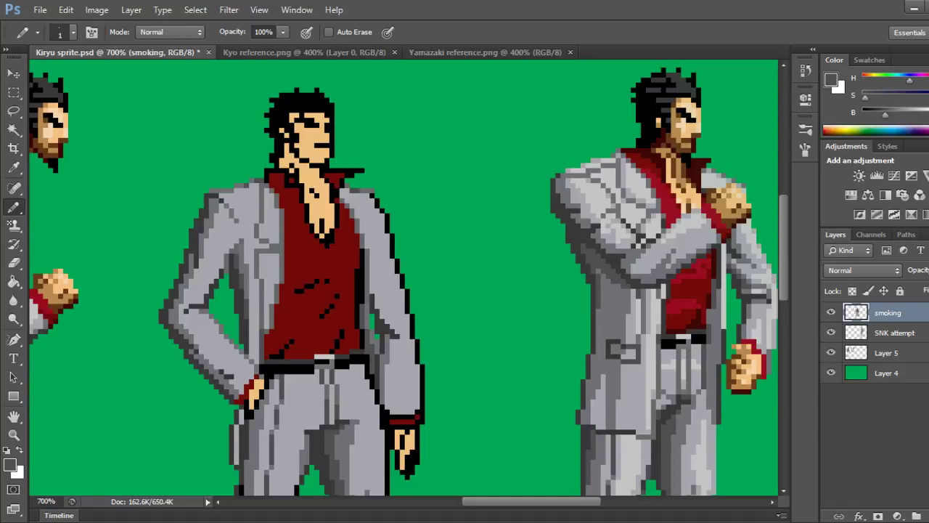
key("ctrl+s")
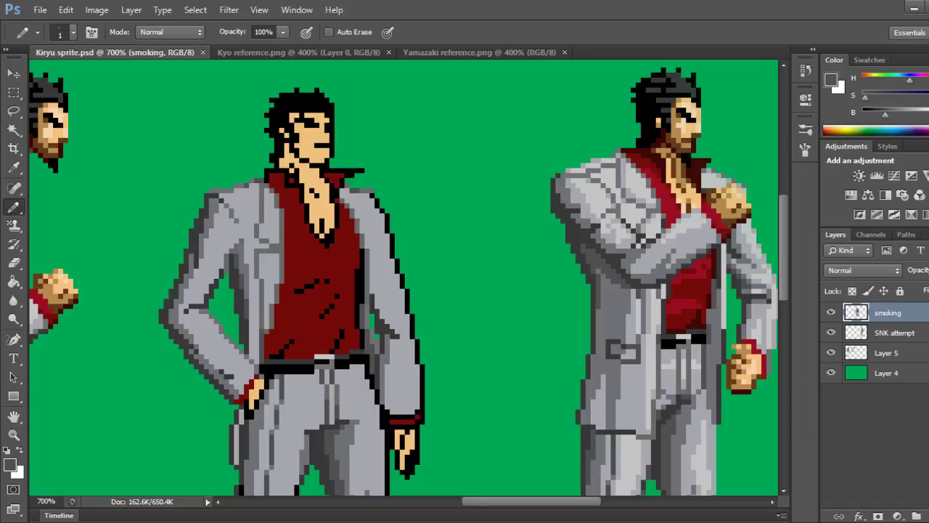
Lighten the straight-arm-side jacket edge along the shirt with light grey pixels from the collar down to the chest.
scroll(403, 276, "left", 10)
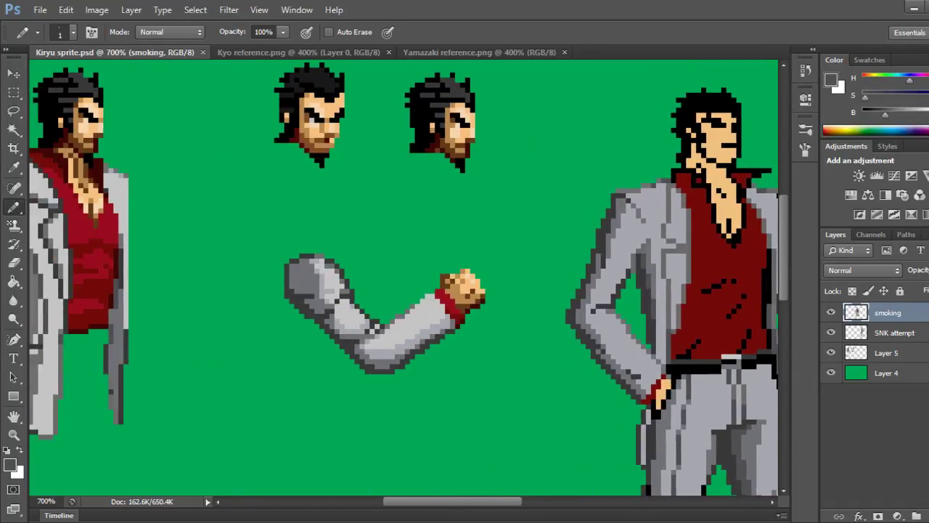
scroll(404, 276, "right", 10)
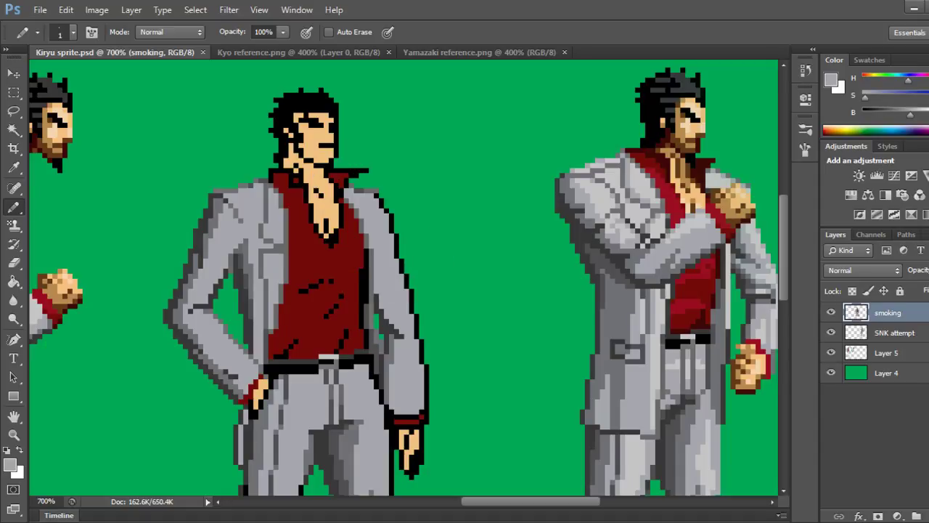
left_click(347, 200)
left_click(351, 206)
left_click(356, 211)
left_click(356, 216)
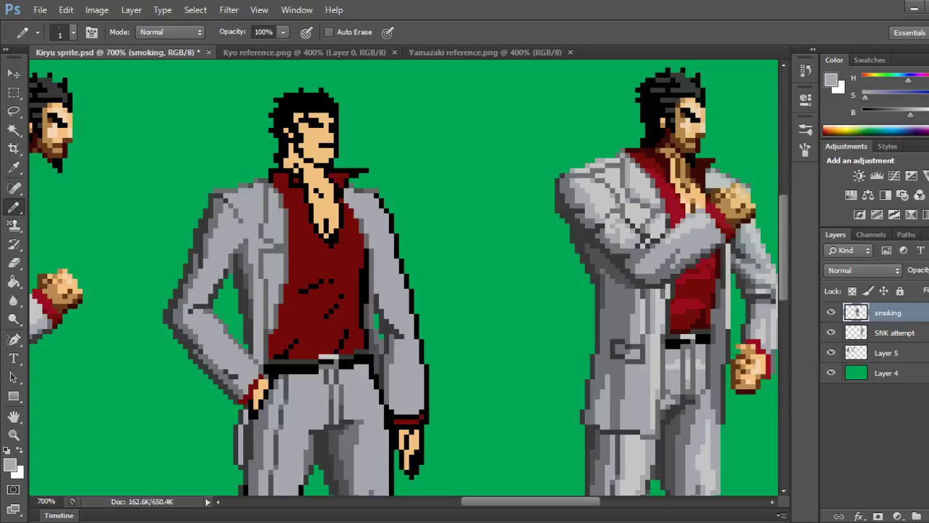
left_click(361, 221)
left_click(362, 225)
left_click(362, 231)
left_click(367, 236)
left_click(367, 241)
left_click(367, 246)
Replace the black shadow along the shirt's straight-arm-side edge with dark red sampled from the shaded sprite's shirt.
left_click(696, 324, "alt")
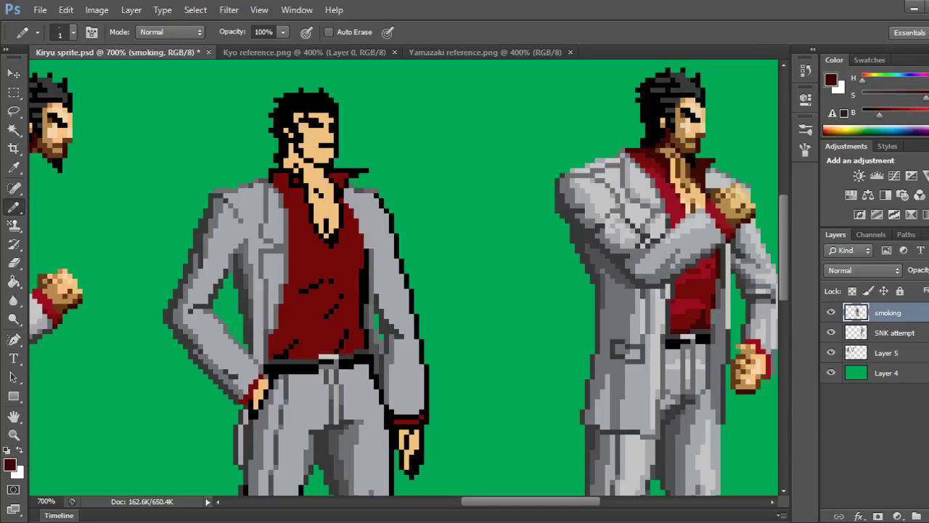
left_click_drag(362, 267, 362, 316)
left_click(366, 251)
left_click_drag(366, 253, 366, 265)
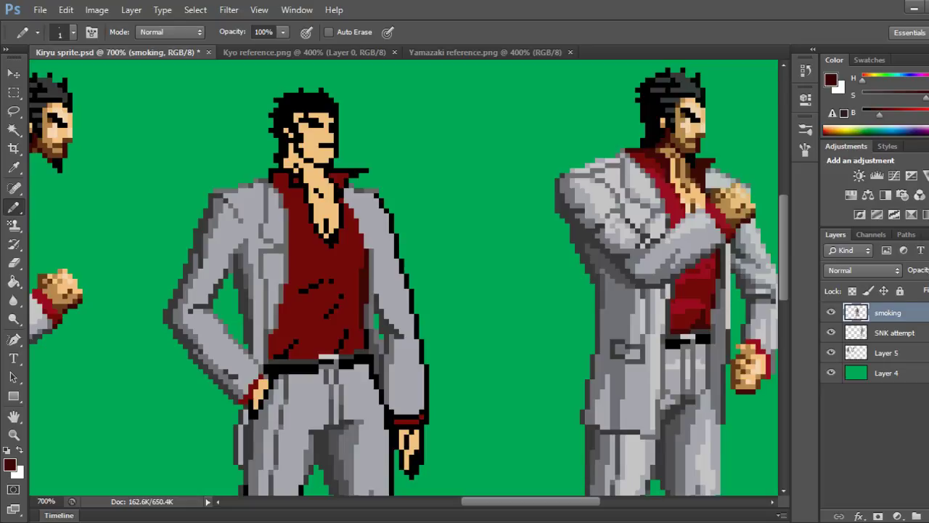
Recolour the shirt's black fold lines above the belt and at mid-torso with dark red, and clean up a stray pixel with the base red.
left_click(366, 336)
left_click_drag(286, 351, 286, 356)
left_click(337, 351)
left_click(311, 286)
left_click(317, 286)
left_click(319, 297, "alt")
left_click(331, 282)
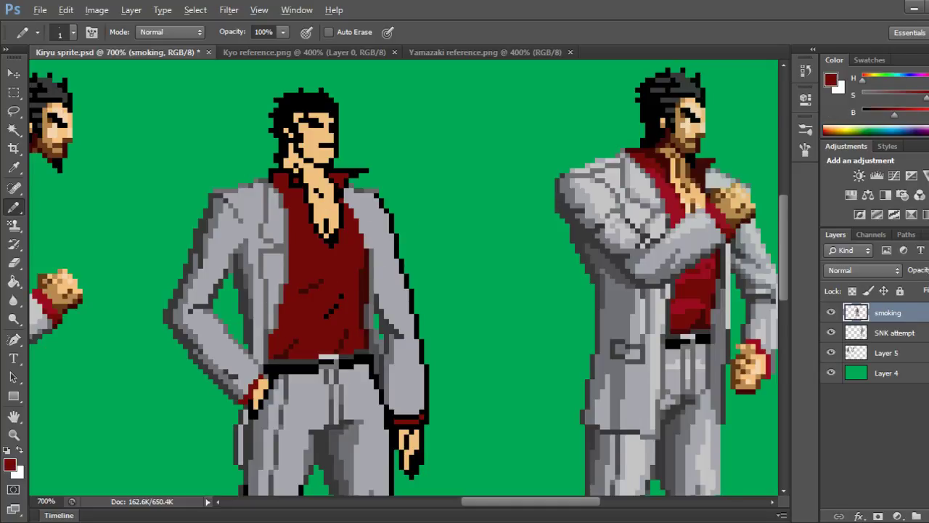
Rework the shadow along the shirt's straight-arm-side edge beside the jacket, touching up its pixels with sampled dark red.
left_click_drag(366, 303, 361, 276)
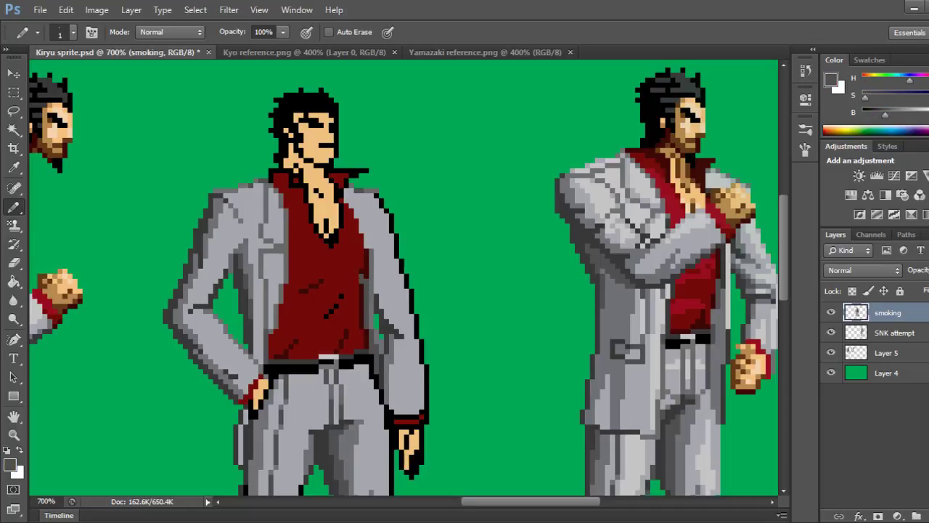
key("ctrl+z")
left_click_drag(367, 269, 366, 303)
left_click(361, 308, "alt")
left_click(366, 271)
left_click(367, 276)
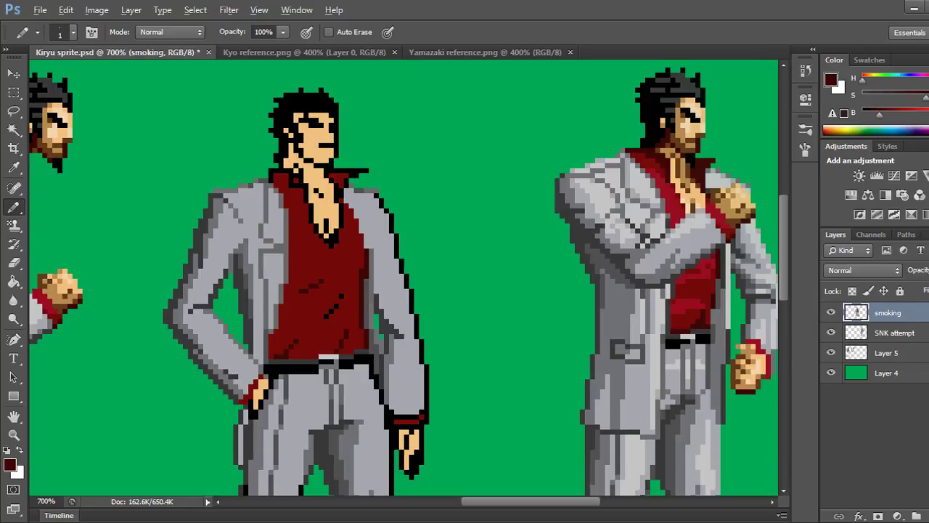
left_click(388, 349, "alt")
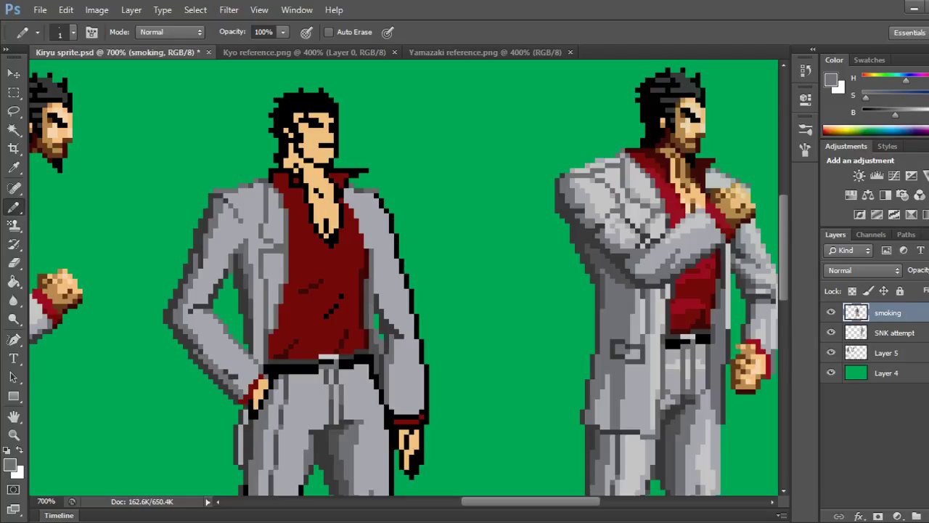
left_click(396, 341)
left_click(376, 265)
left_click_drag(376, 269, 376, 287)
left_click(376, 292)
left_click_drag(382, 285, 386, 312)
left_click(386, 316)
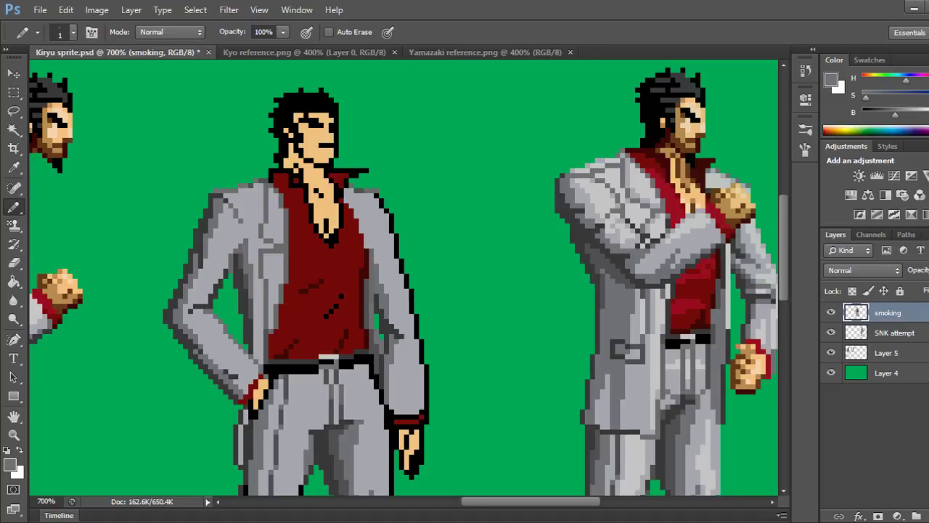
key("ctrl+alt+z")
key("ctrl+alt+z")
key("ctrl+alt+z")
key("ctrl+alt+z")
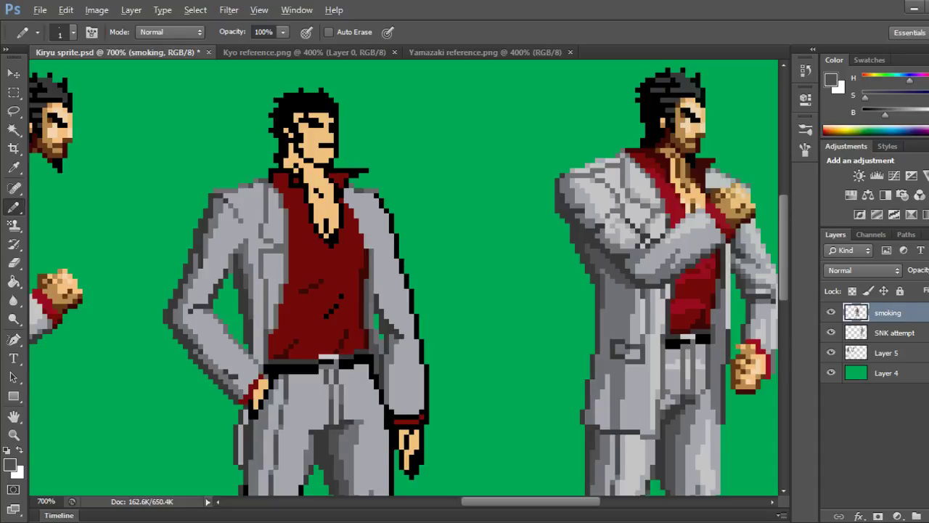
Shade the inner elbow crease of the straight arm's sleeve with dark grey pixels.
left_click(402, 331)
left_click(396, 326)
left_click(392, 336)
left_click(392, 320)
left_click(386, 317)
left_click(382, 307)
left_click(387, 311)
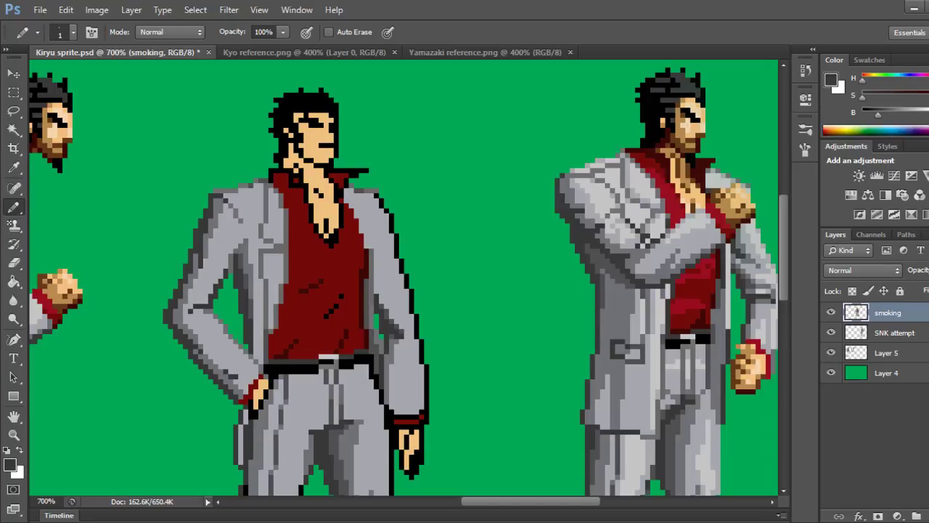
Draw a dark grey diagonal fold on the straight arm's upper sleeve, running from the jacket edge down towards the outer outline.
left_click(376, 266)
left_click(376, 271)
left_click(382, 270)
left_click(382, 276)
left_click(377, 276)
left_click(377, 281)
left_click(386, 281)
left_click(386, 286)
left_click(386, 276)
left_click(392, 286)
left_click(392, 291)
left_click(392, 297)
key("ctrl+z")
key("ctrl+alt+z")
key("ctrl+alt+z")
key("ctrl+z")
key("ctrl+z")
key("ctrl+z")
key("ctrl+z")
key("ctrl+z")
key("ctrl+z")
left_click_drag(376, 256, 376, 272)
key("ctrl+shift+z")
key("ctrl+shift+z")
key("ctrl+shift+z")
key("ctrl+shift+z")
key("ctrl+shift+z")
key("ctrl+shift+z")
key("ctrl+shift+z")
left_click(394, 259, "alt")
left_click(386, 276)
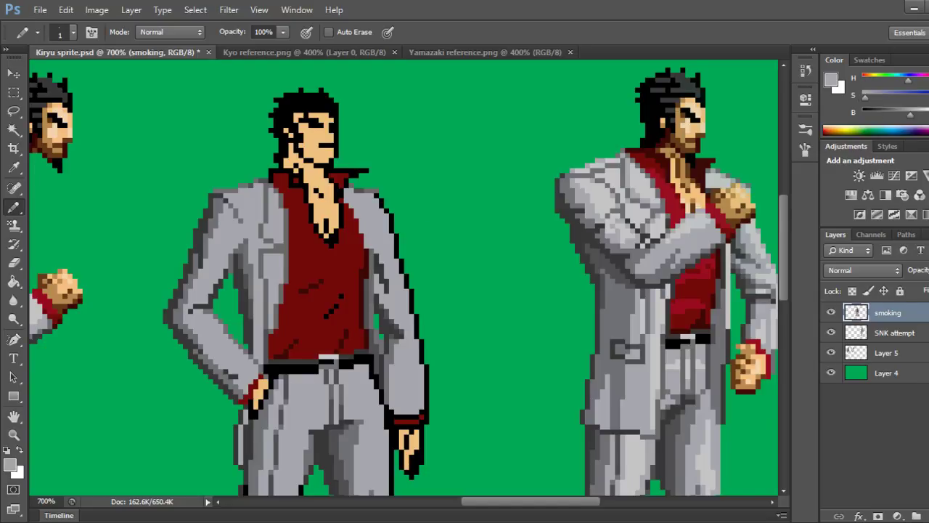
left_click(381, 265)
key("ctrl+alt+z")
key("ctrl+alt+z")
Replace the black outer outline of the bent-arm-side thigh with dark grey sampled from the trousers.
scroll(403, 278, "down", 10)
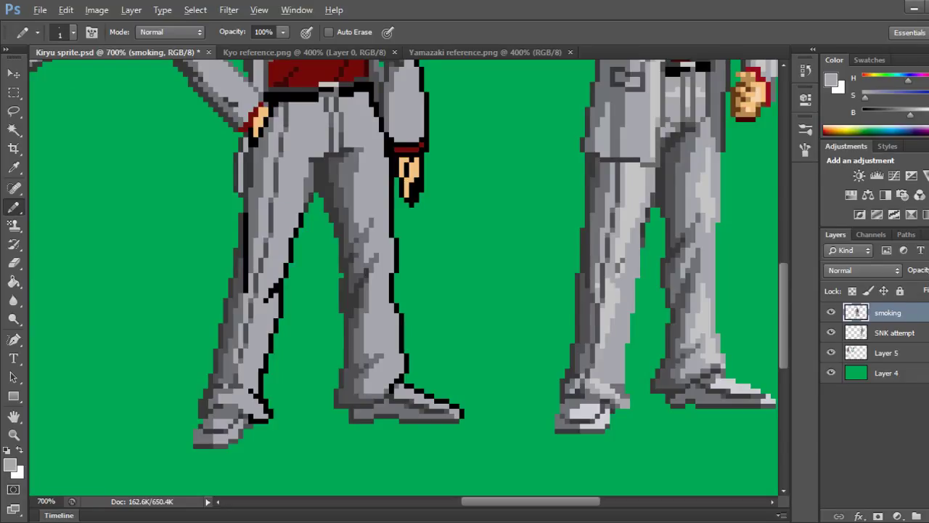
left_click(244, 237, "alt")
left_click_drag(245, 214, 251, 278)
key("ctrl+alt+z")
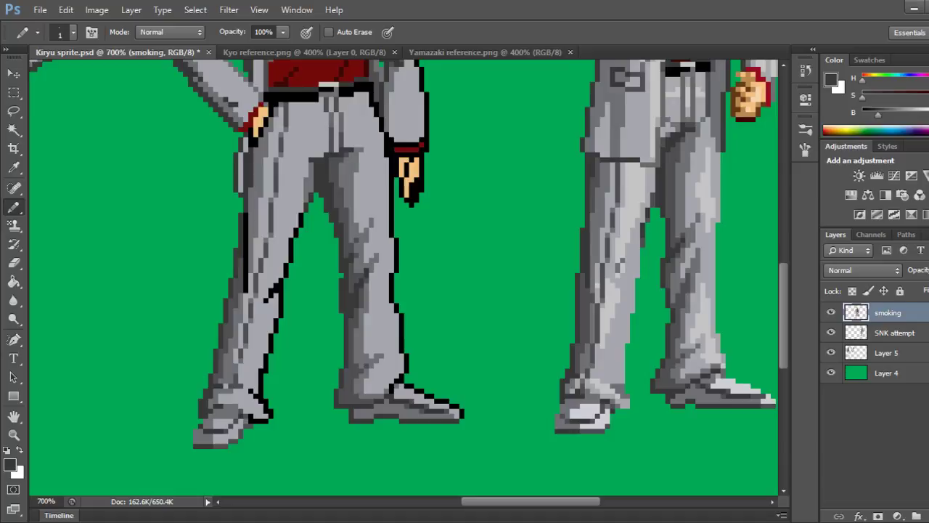
left_click_drag(245, 291, 245, 213)
left_click(246, 226)
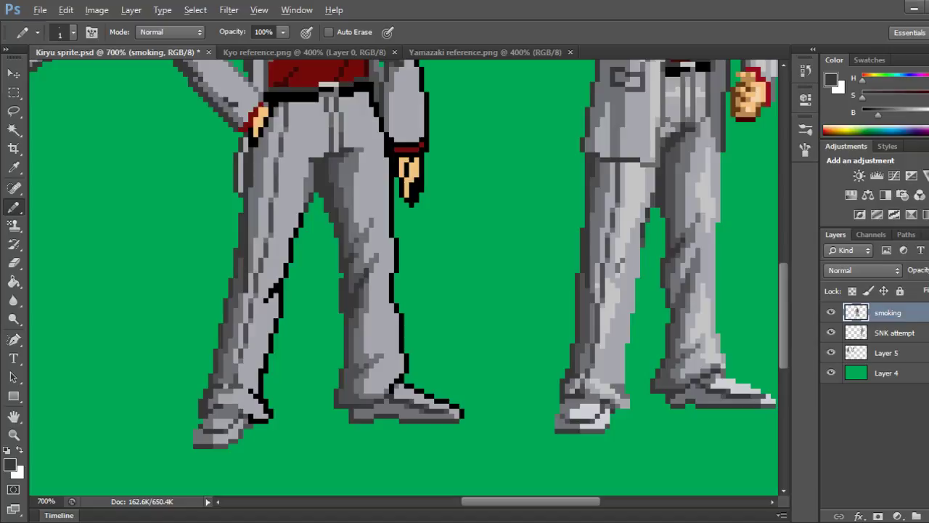
Add crease pixels to the trousers beside the fly, below the belt, in mid grey sampled from the trouser leg.
left_click(237, 232, "alt")
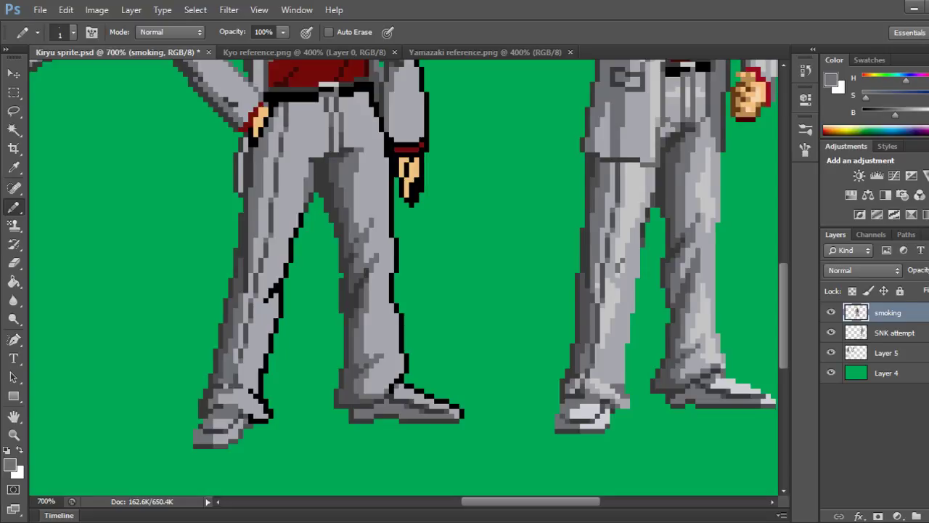
scroll(409, 257, "up", 3)
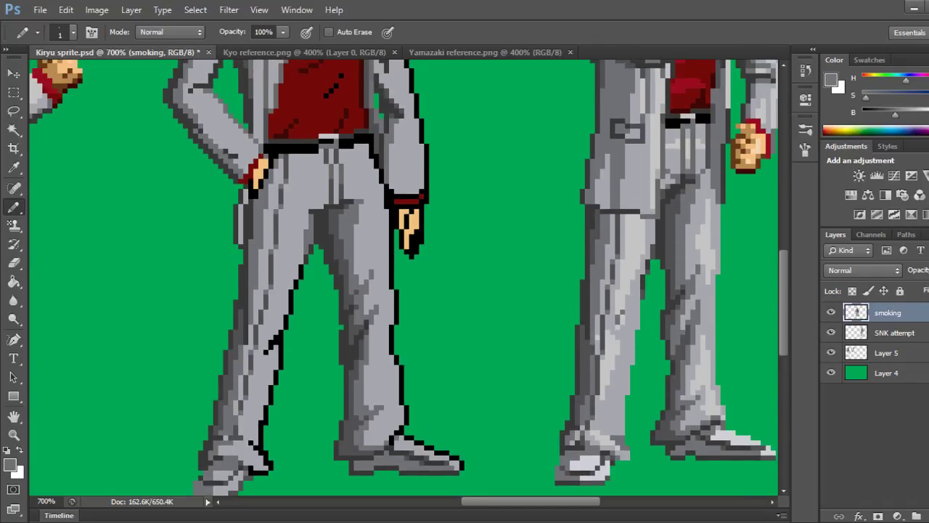
scroll(409, 257, "up", 5)
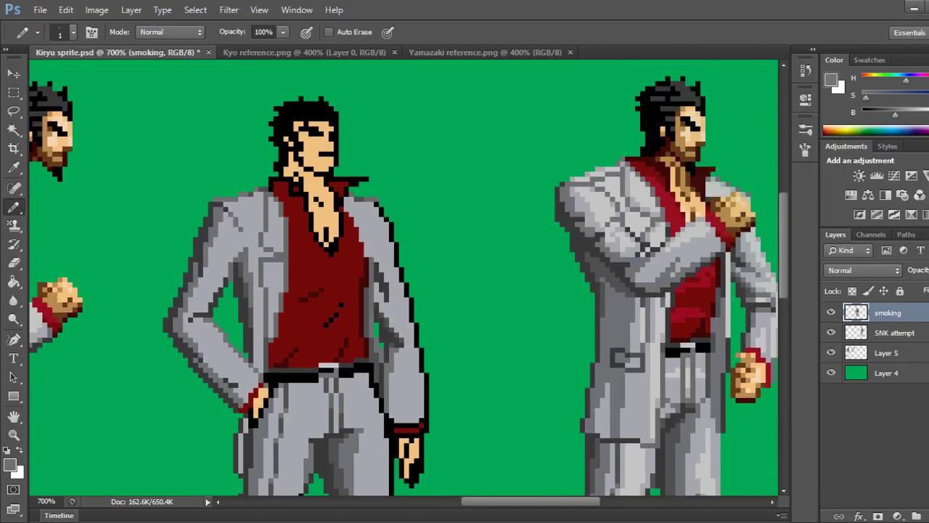
scroll(409, 257, "down", 4)
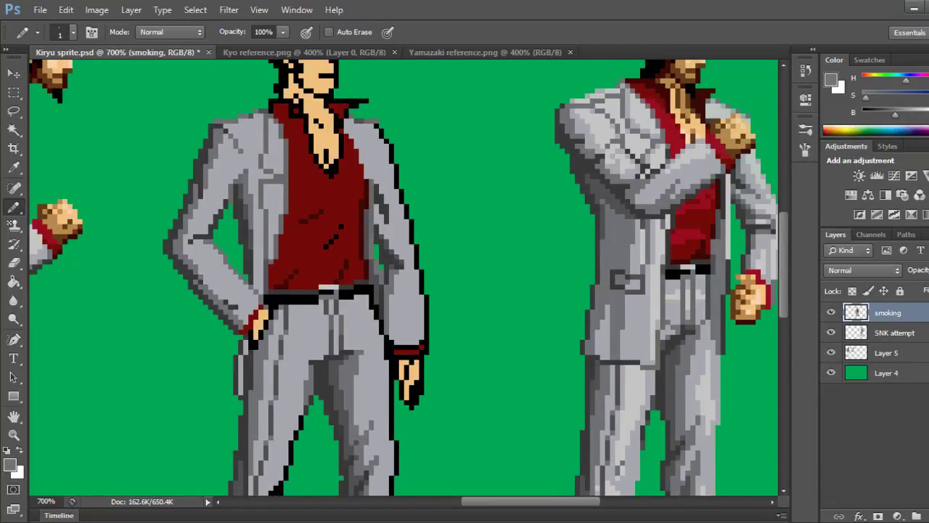
scroll(409, 278, "up", 3)
scroll(408, 278, "down", 2)
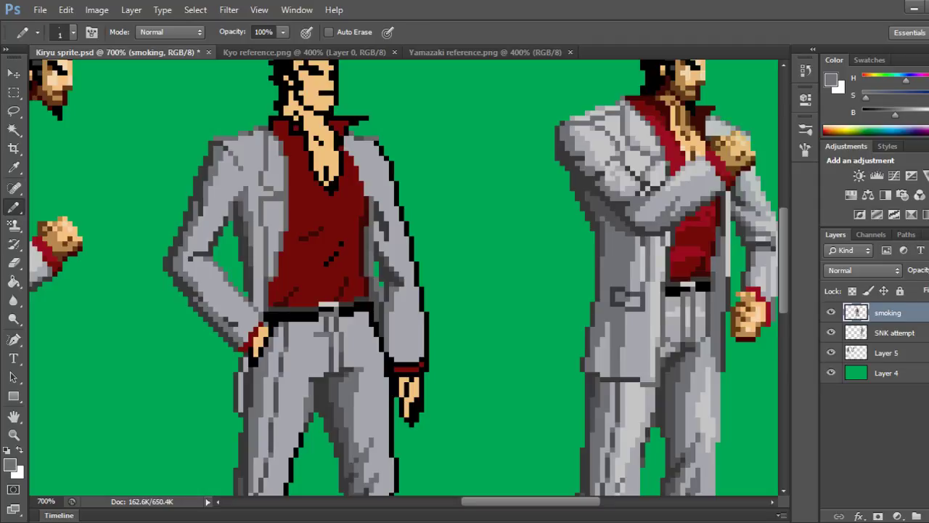
left_click(327, 340)
left_click(311, 334)
Replace the black outline of the straight-arm shoulder with sampled light grey and erase a stray pixel at its outer edge.
scroll(406, 276, "up", 3)
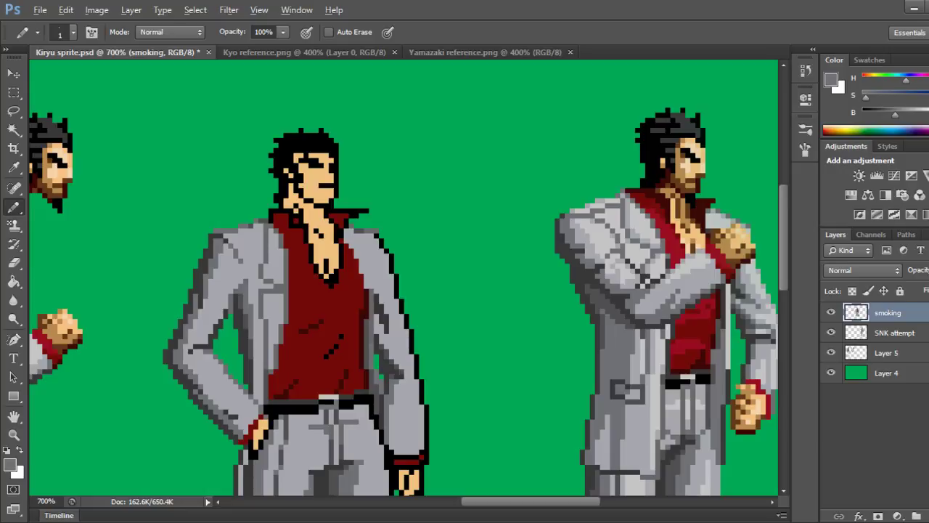
left_click(374, 259, "alt")
left_click(376, 231)
left_click(376, 236)
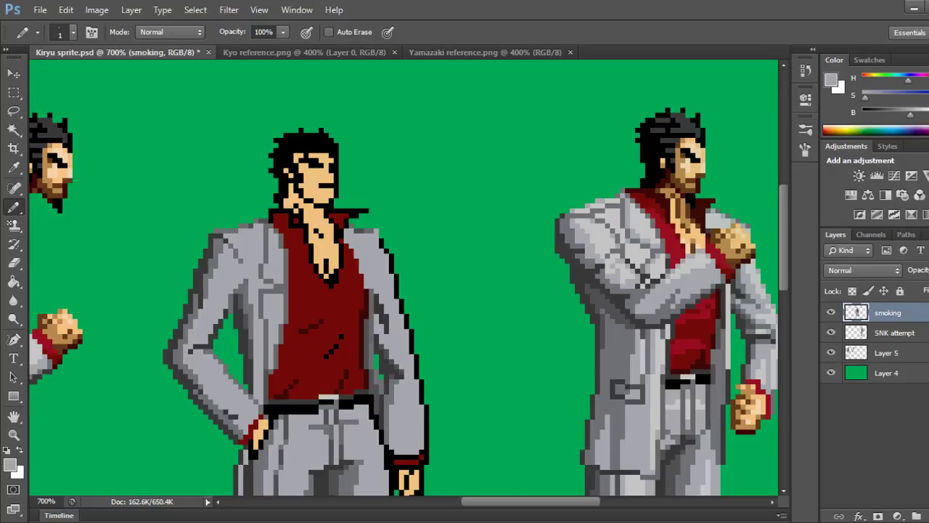
left_click(382, 241)
left_click(382, 246)
left_click(387, 252)
left_click(391, 257)
left_click(392, 264)
left_click(392, 271)
key("e")
left_click(392, 255)
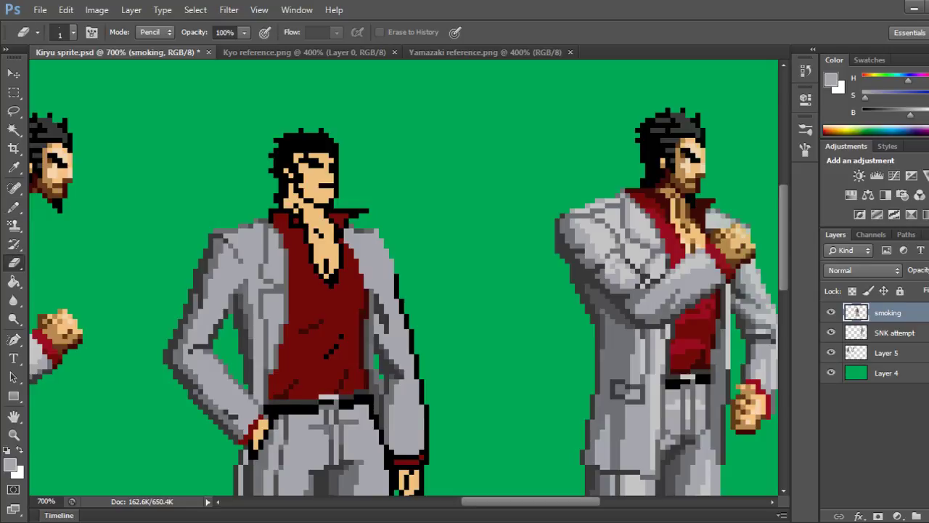
key("b")
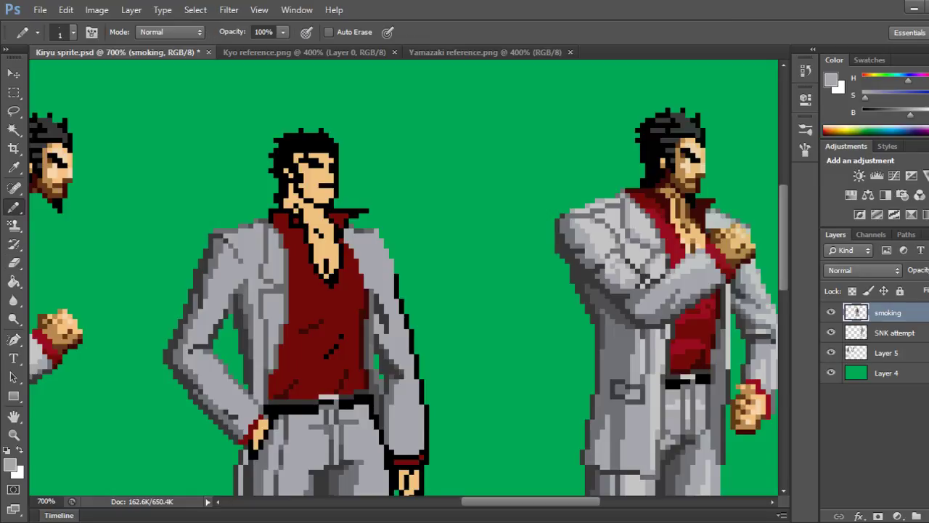
Touch up the grey pixels of the jacket edge beside the bent-arm end of the belt, and save the file.
scroll(407, 276, "down", 3)
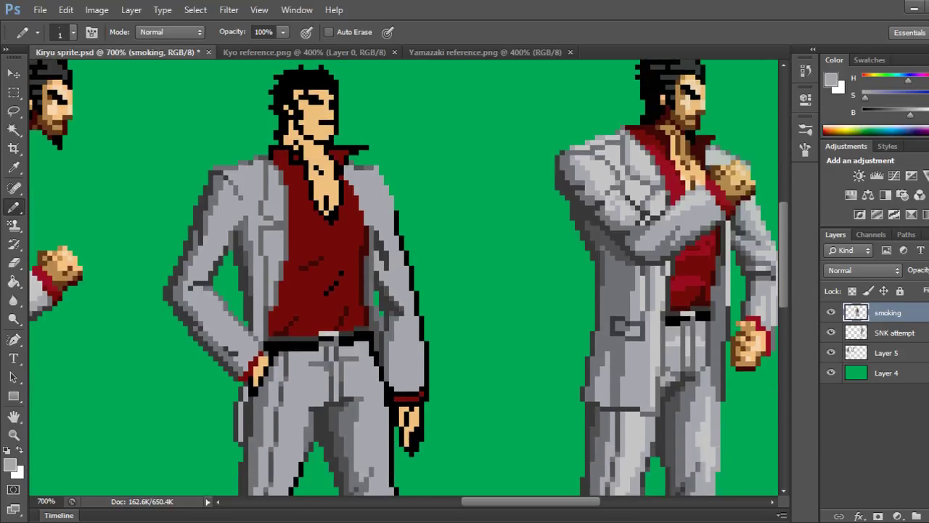
scroll(404, 277, "down", 2)
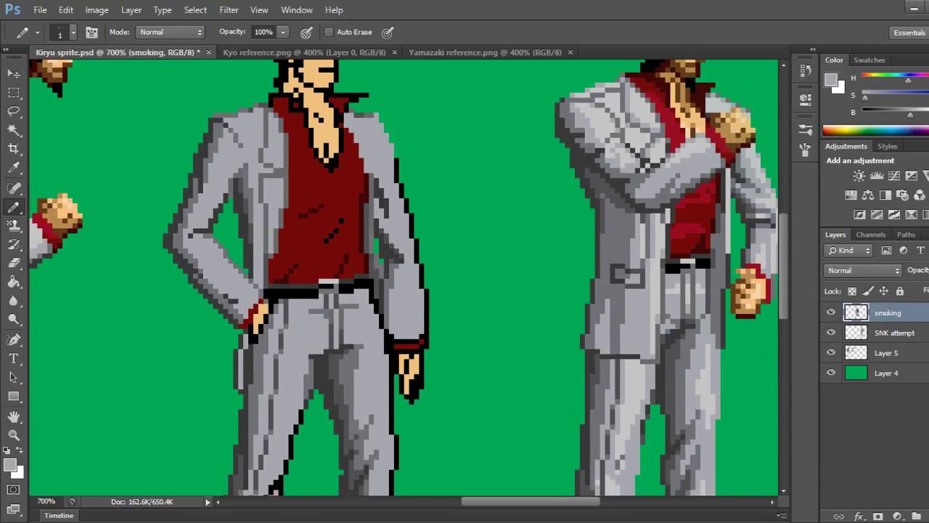
key("ctrl+s")
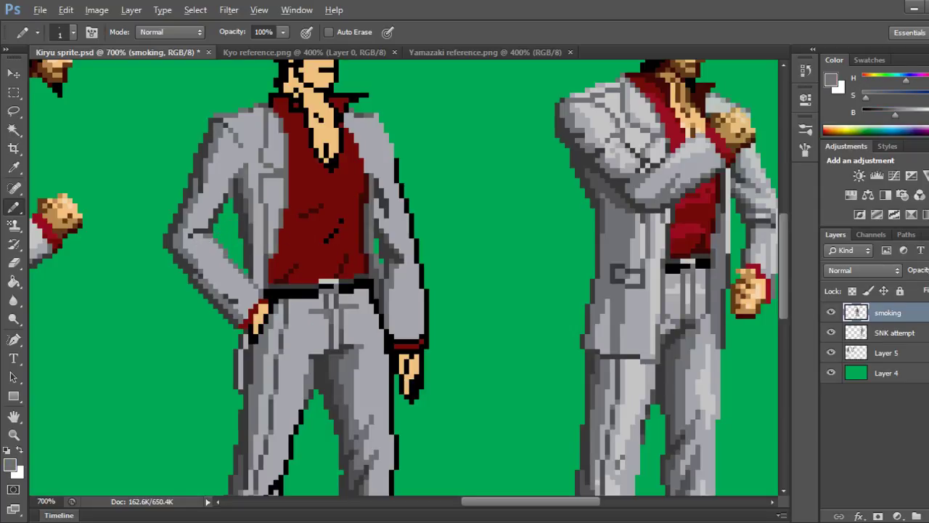
left_click(266, 296)
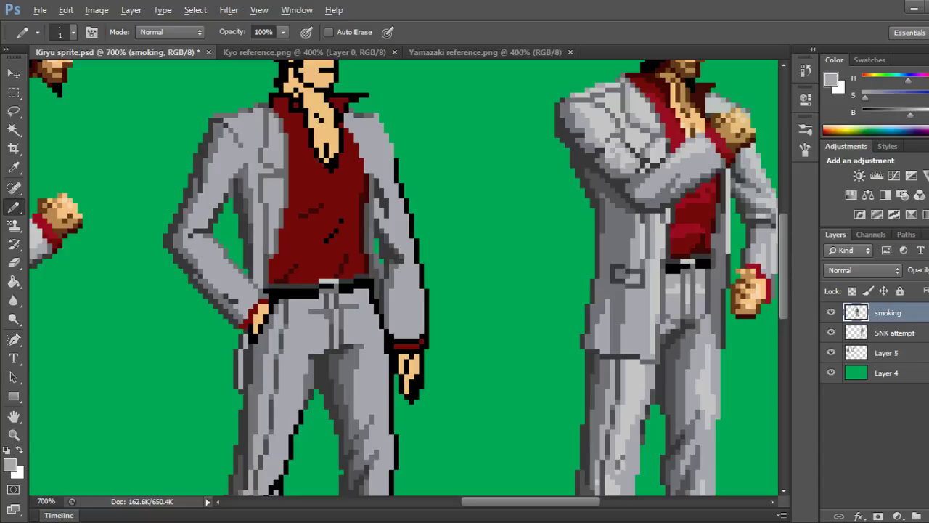
left_click(261, 296)
key("ctrl+s")
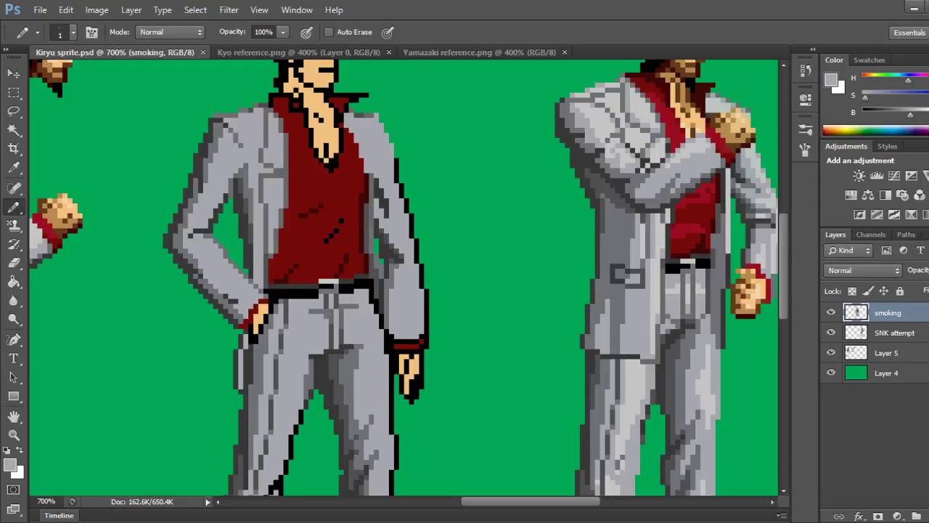
Soften the dark fold on the straight arm's upper sleeve with mid-grey pixels along its inner side and lower end.
scroll(406, 275, "up", 5)
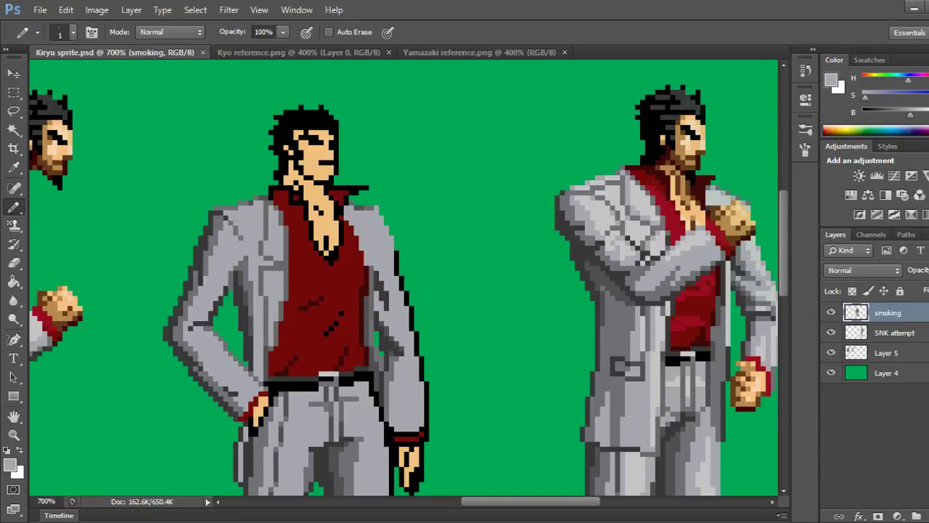
scroll(406, 276, "down", 4)
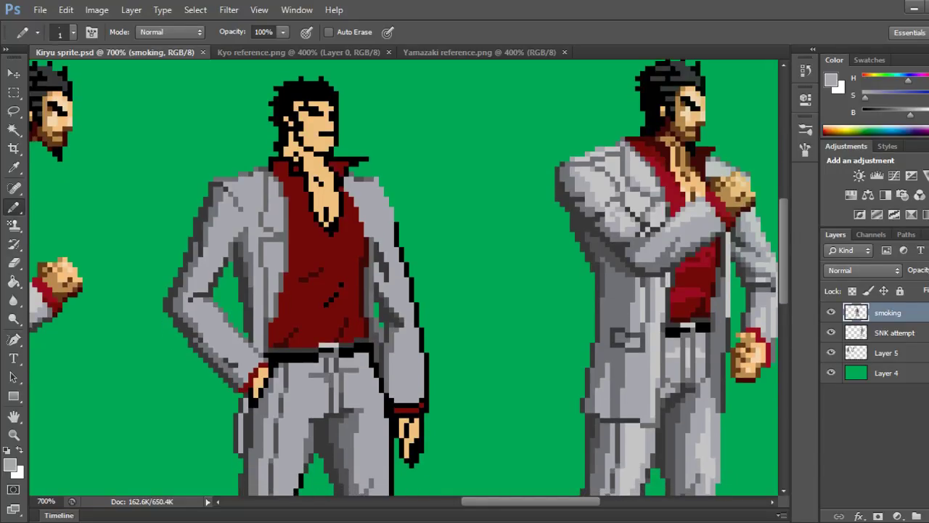
scroll(406, 276, "up", 2)
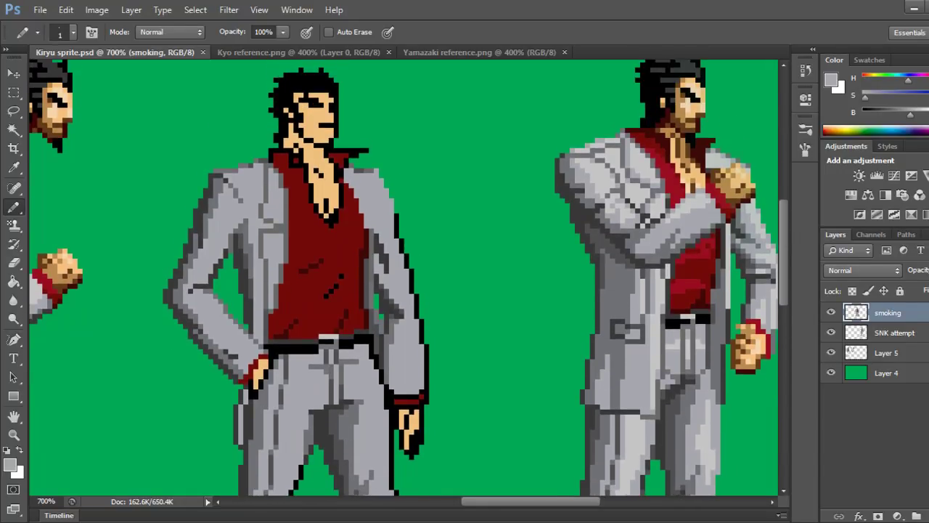
scroll(404, 278, "right", 2)
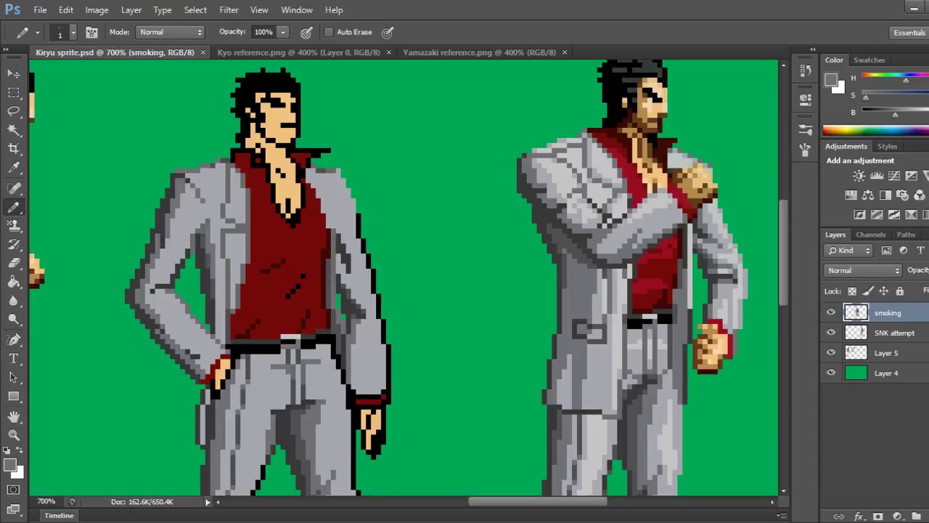
left_click_drag(338, 255, 339, 266)
left_click(343, 265)
left_click(343, 272)
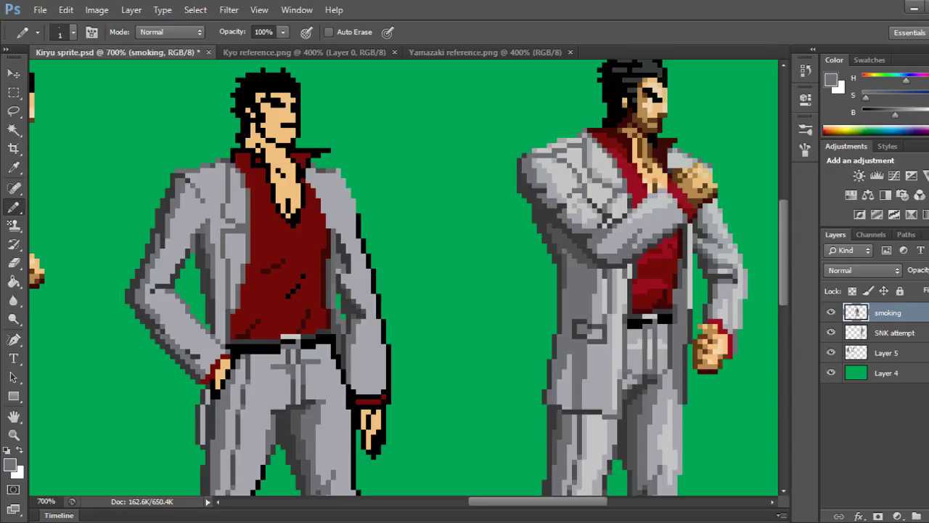
left_click(338, 272)
left_click(344, 276)
left_click(344, 282)
left_click(348, 276)
left_click(353, 276)
left_click(353, 282)
left_click(359, 281)
left_click(358, 286)
Extend the sleeve fold's mid-grey shading up towards the armpit and trim its outer edge with sampled light grey.
left_click(353, 271)
left_click(353, 266)
left_click(354, 261)
left_click(353, 256)
left_click(348, 251)
left_click(343, 241)
left_click(338, 231)
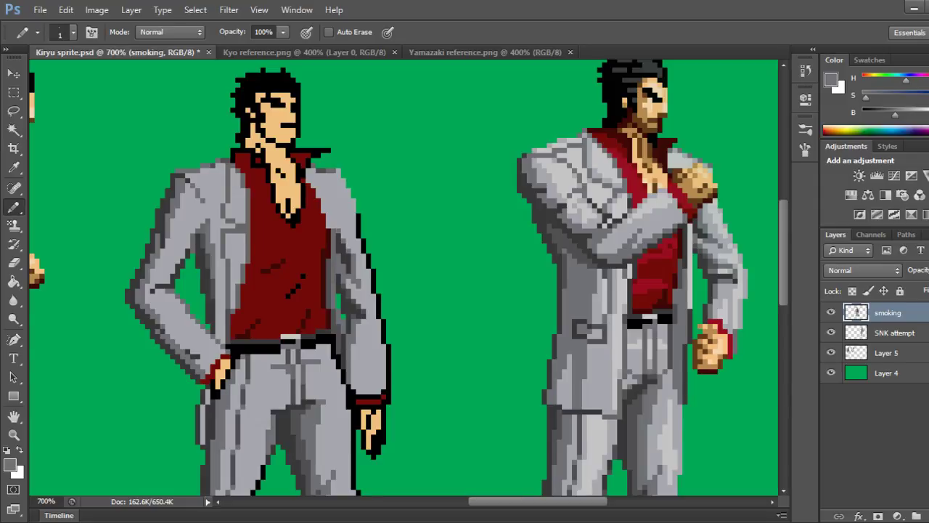
key("ctrl+z")
key("ctrl+z")
key("ctrl+z")
left_click(350, 239, "alt")
left_click(354, 255)
left_click(355, 261)
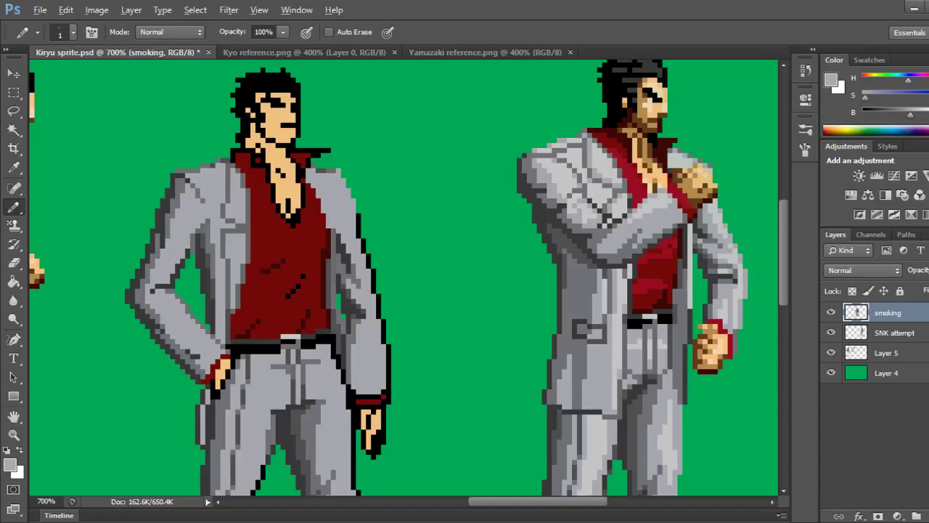
left_click(350, 279, "alt")
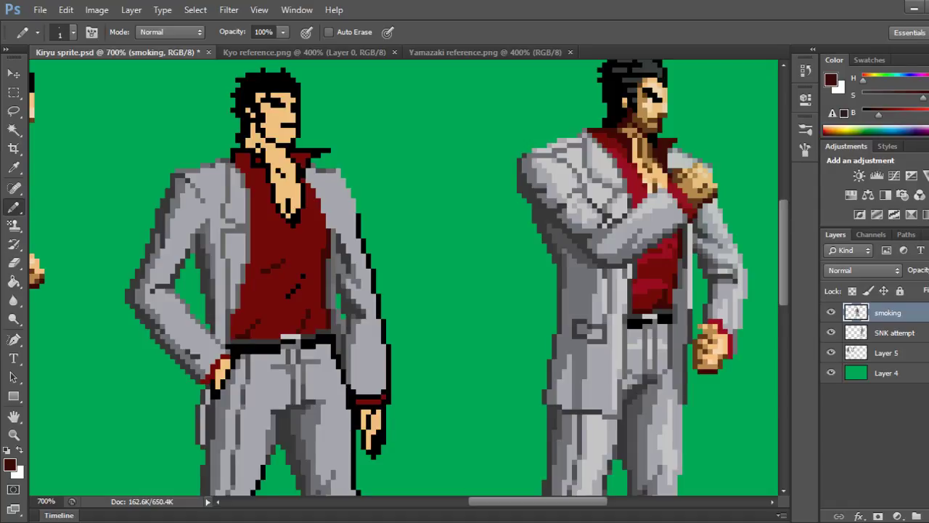
Recolour the black outlines on both sides of the shirt collar with dark red.
left_click(238, 151)
left_click_drag(258, 166, 262, 166)
left_click_drag(263, 155, 258, 156)
left_click_drag(267, 165, 268, 169)
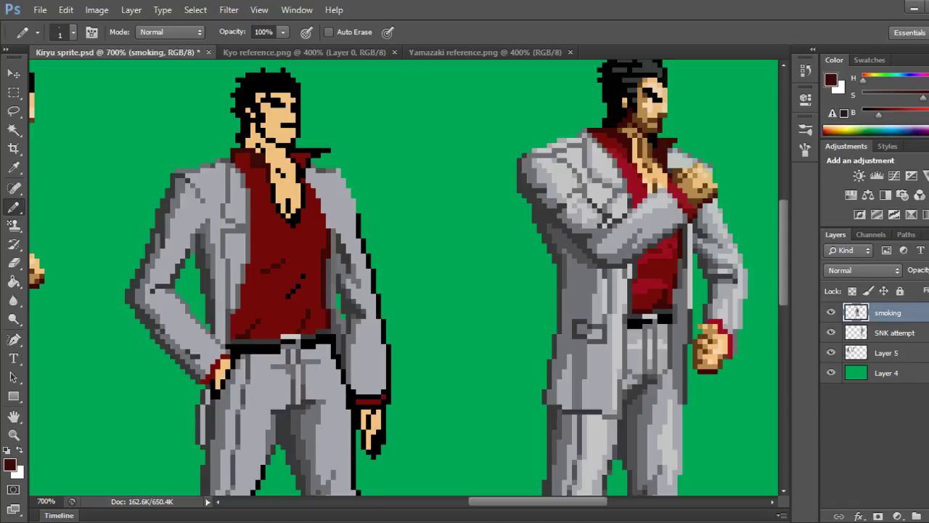
left_click(293, 151)
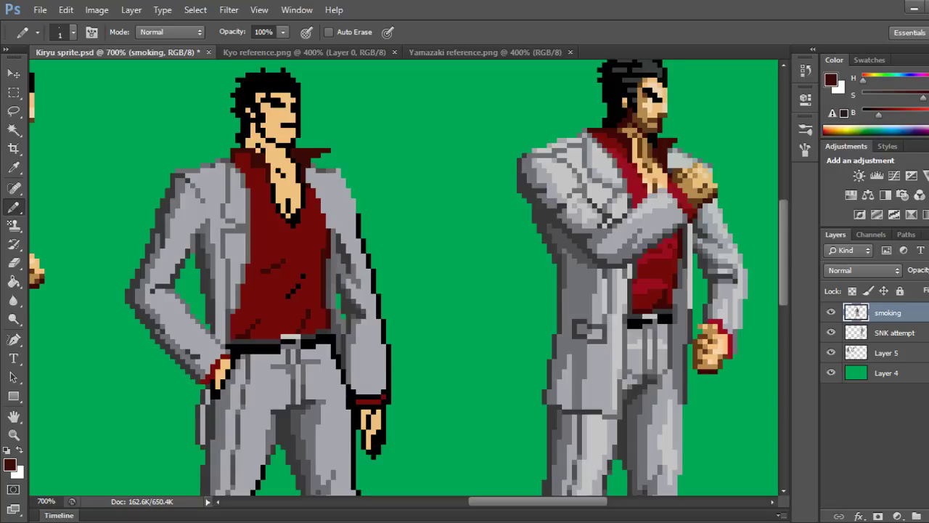
Recolour the black neck shadow below the ear with dark red, restoring one black pixel at the hairline.
left_click(248, 125)
left_click(248, 141)
left_click(253, 124)
left_click(253, 131)
key("d")
left_click(248, 125)
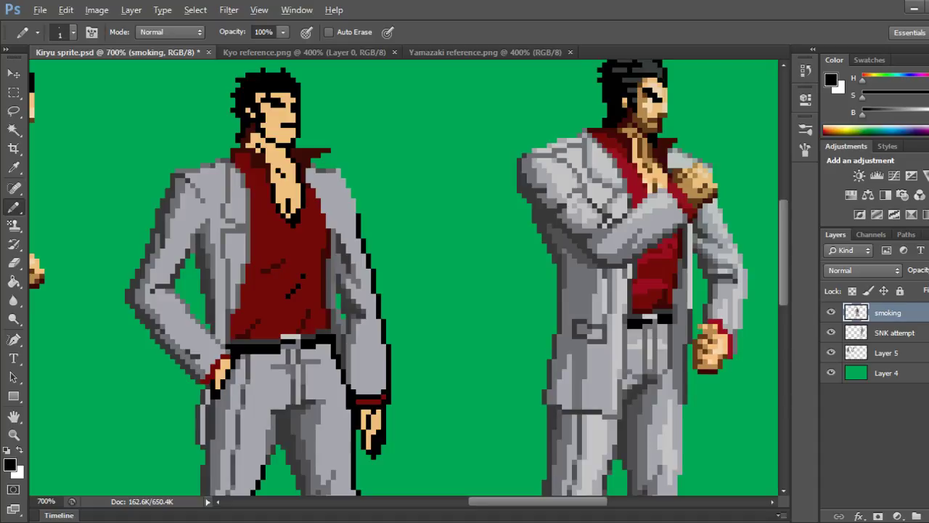
left_click(251, 129, "alt")
left_click(258, 130)
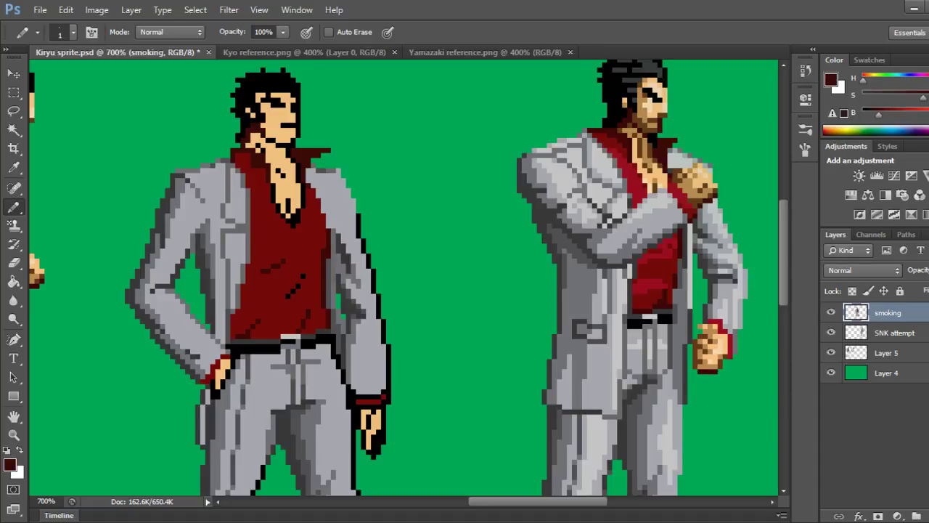
left_click(273, 141)
Add a pale skin highlight pixel below the eye, sampled from the shaded sprite's face, and save the file.
left_click(280, 120, "alt")
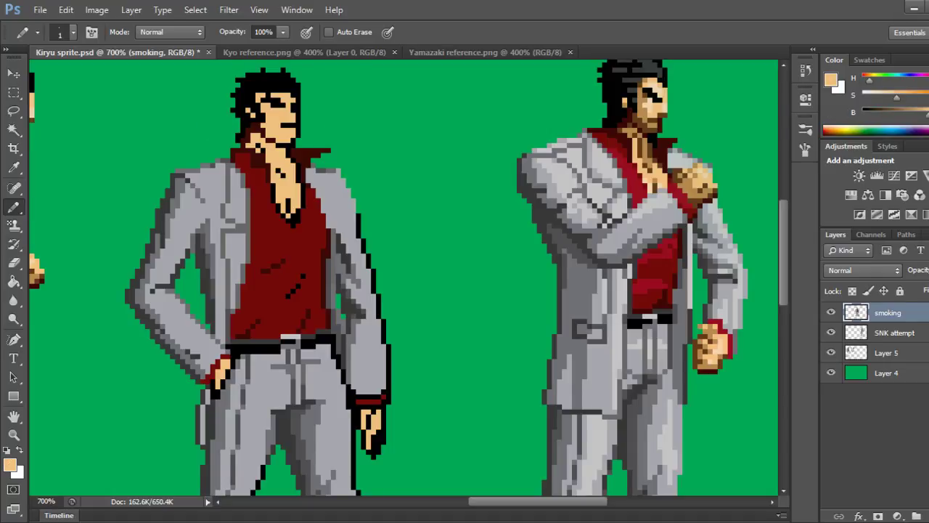
left_click(273, 105)
key("ctrl+z")
left_click(632, 91, "alt")
left_click(273, 105)
key("ctrl+s")
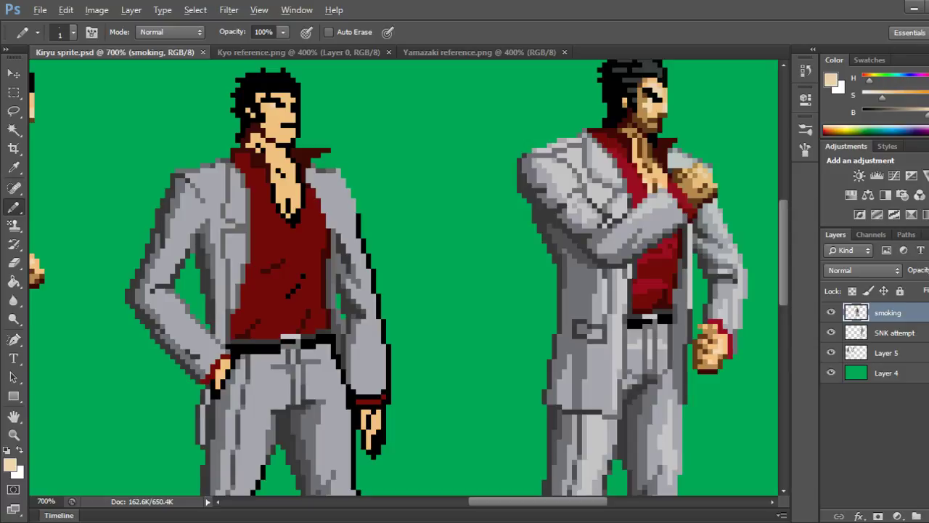
Extend the goatee with black pixels around the chin and below the mouth, and save the file.
key("d")
left_click(288, 140)
left_click(288, 135)
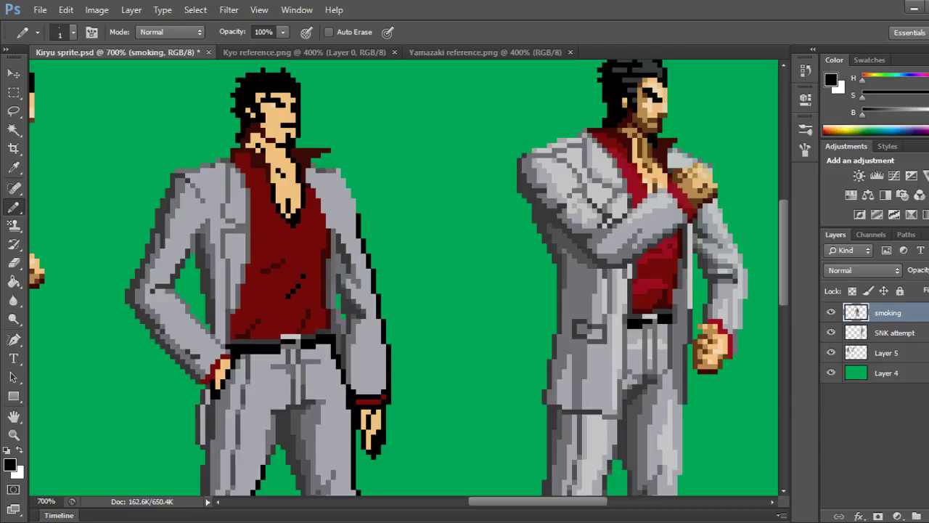
left_click(283, 140)
key("ctrl+s")
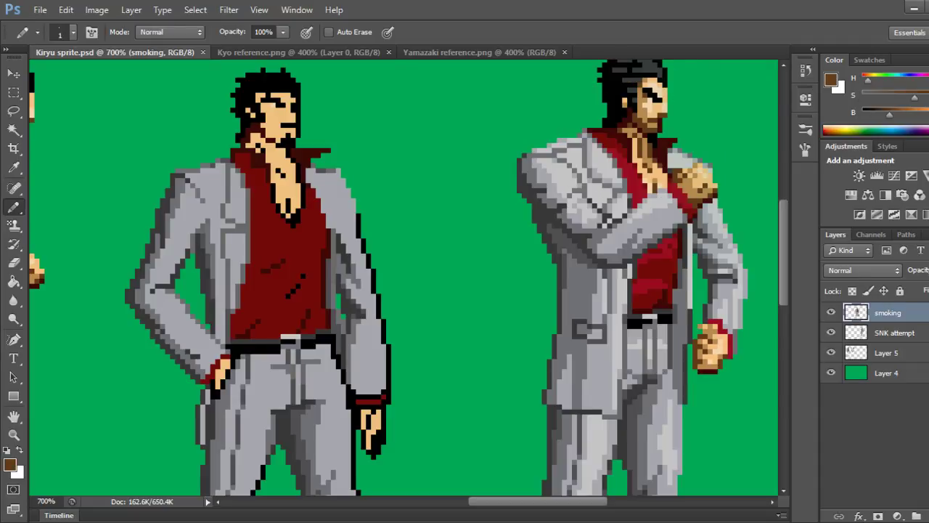
Recolour the black neck, collarbone and lower chest crease pixels with dark brown, restoring one pixel to the skin tone.
left_click(259, 145)
left_click(263, 152)
left_click(278, 171)
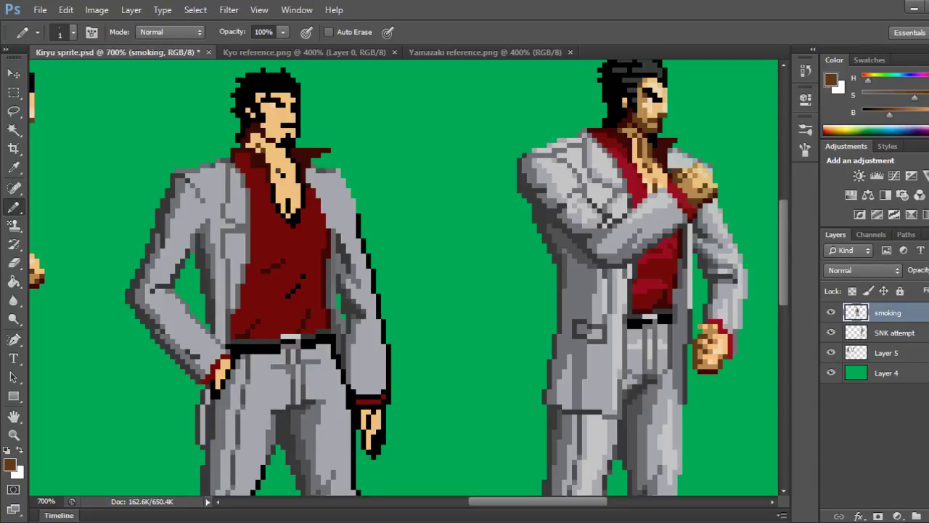
left_click(283, 175)
left_click(288, 206)
left_click(288, 210)
left_click(293, 216)
left_click(293, 210)
left_click(290, 193, "alt")
left_click(288, 211)
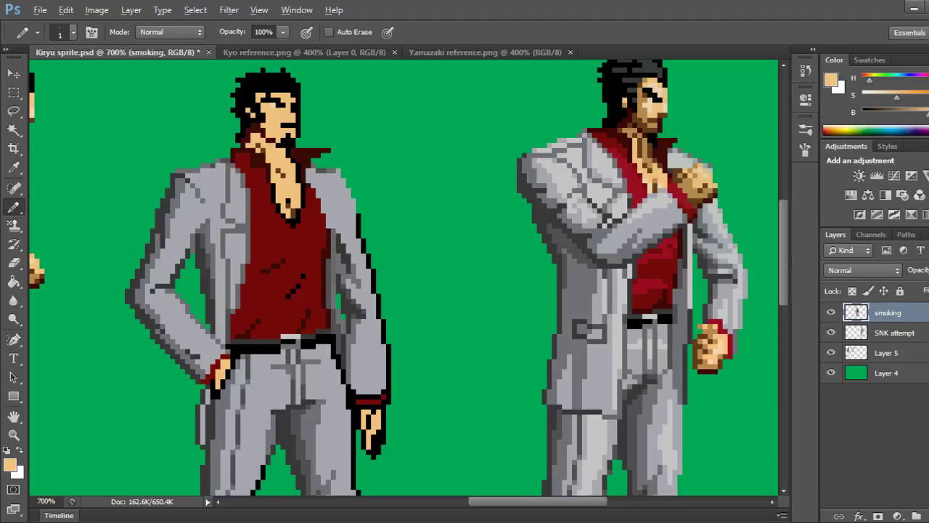
left_click(292, 213, "alt")
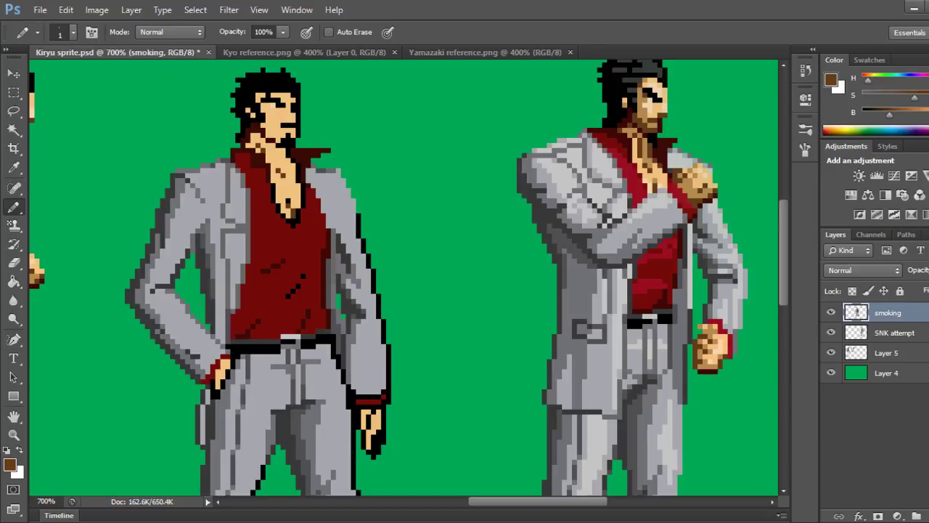
Recolour the black jawline between the ear and the chin with the sampled dark brown.
left_click(264, 125)
left_click_drag(266, 130, 267, 135)
left_click(273, 135)
left_click(278, 140)
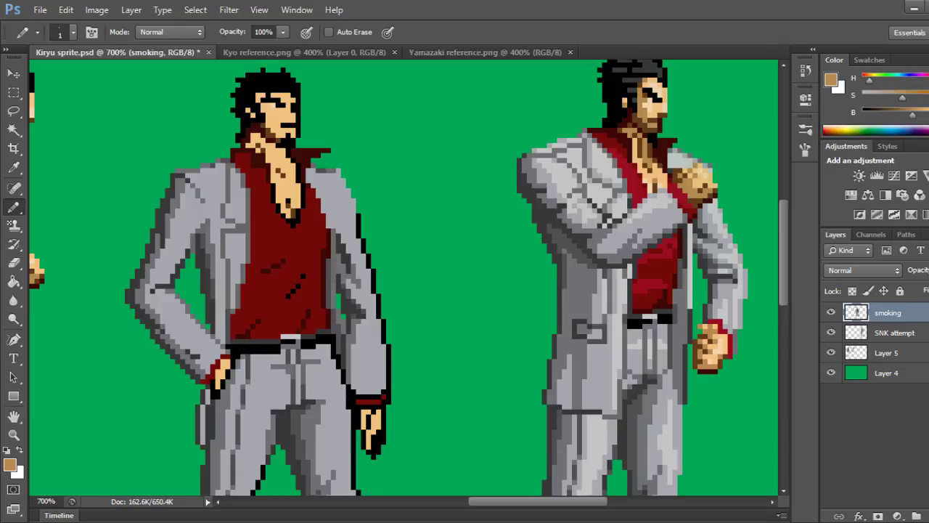
Add tan shading pixels to the chest crease, the ear and the upper neck beside the collar.
left_click(288, 201)
left_click(248, 110)
left_click_drag(248, 145, 252, 145)
left_click(253, 141)
left_click(253, 135)
left_click(259, 135)
left_click(259, 141)
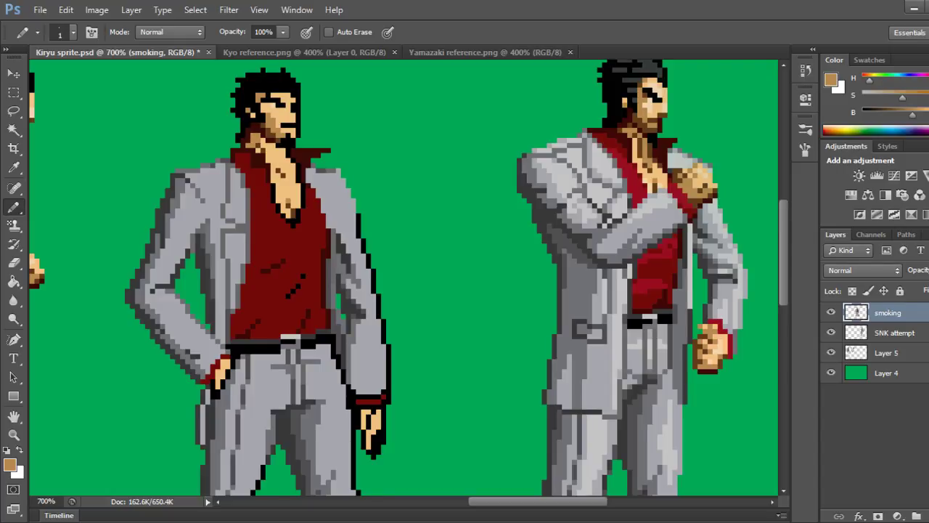
Extend the tan shading across the neck under the jaw and down to the collarbone.
left_click_drag(262, 140, 262, 145)
left_click_drag(268, 145, 273, 155)
left_click(273, 145)
left_click(273, 161)
left_click(268, 160)
left_click(278, 165)
left_click(258, 151)
Deepen the neck shadow beside the collar with dark brown sampled from the shaded sprite, comparing it through undo and redo.
left_click(622, 132, "alt")
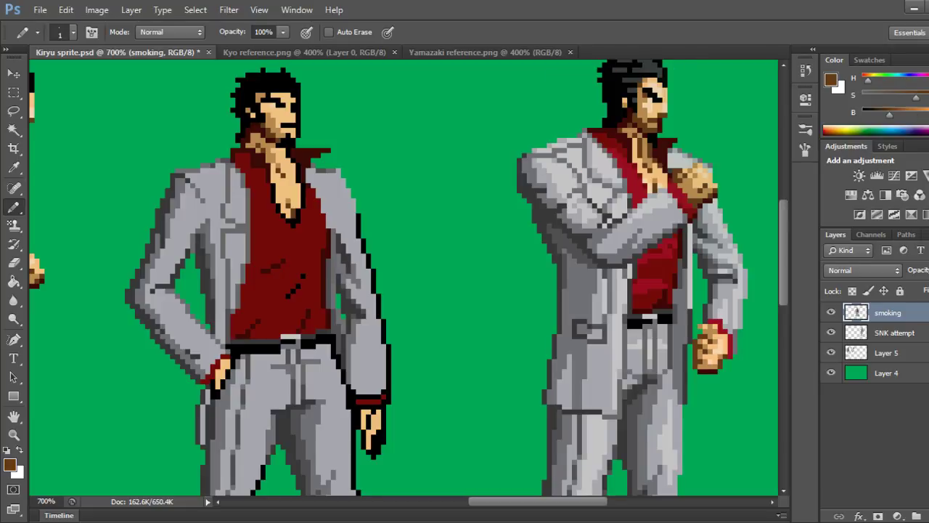
left_click(248, 141)
left_click(253, 135)
left_click(258, 135)
left_click(248, 145)
key("ctrl+alt+z")
key("ctrl+alt+z")
key("ctrl+alt+z")
left_click(248, 145)
key("ctrl+shift+z")
key("ctrl+shift+z")
key("ctrl+shift+z")
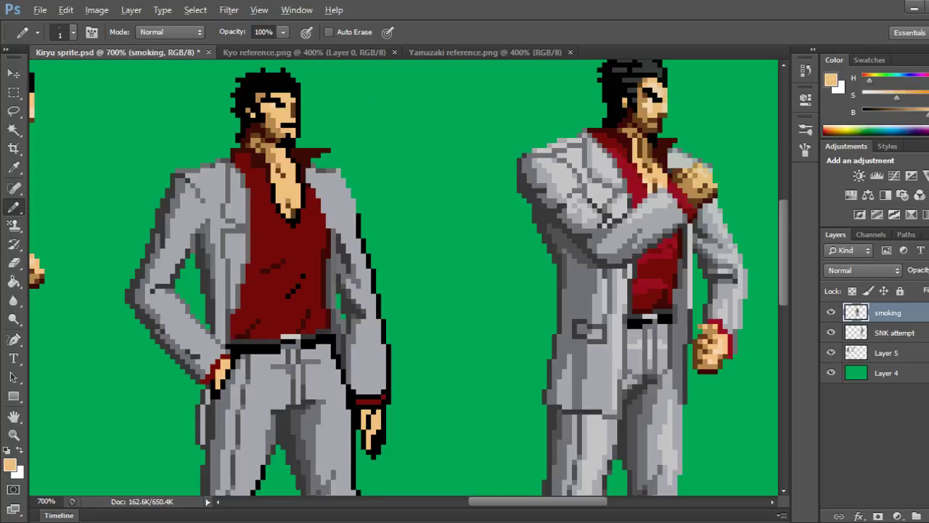
Paint a skin-tone pixel beside the eye, check the Kyo reference, and shade the cheek below the eye with tan.
left_click(294, 105)
scroll(404, 277, "left", 4)
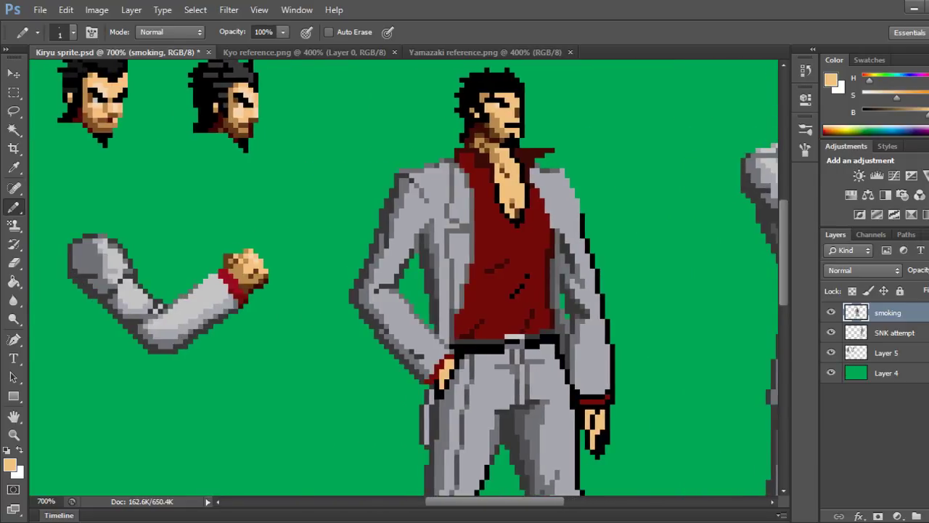
scroll(404, 276, "right", 2)
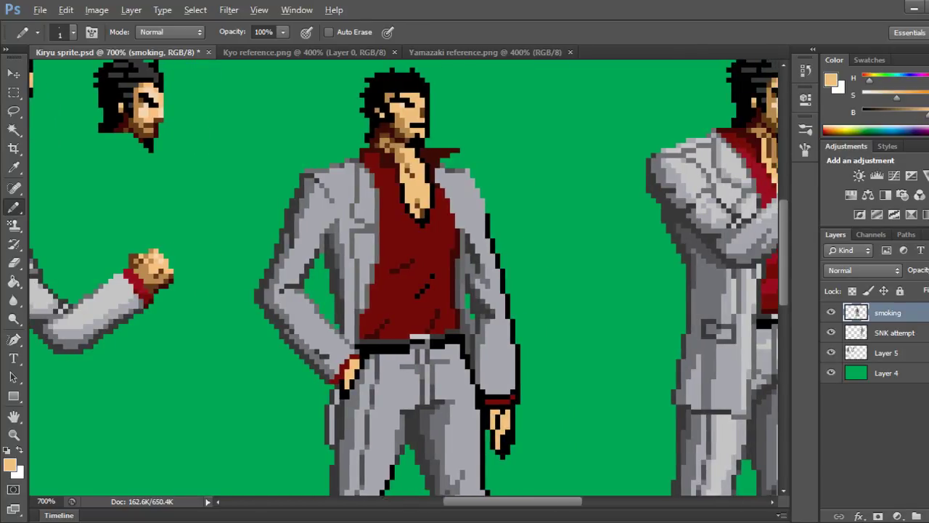
left_click(405, 135, "alt")
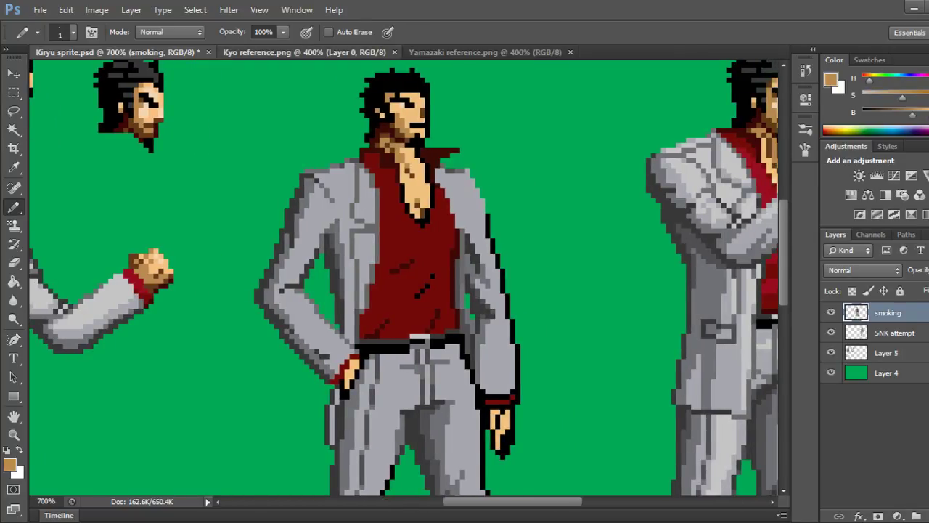
key("ctrl+Tab")
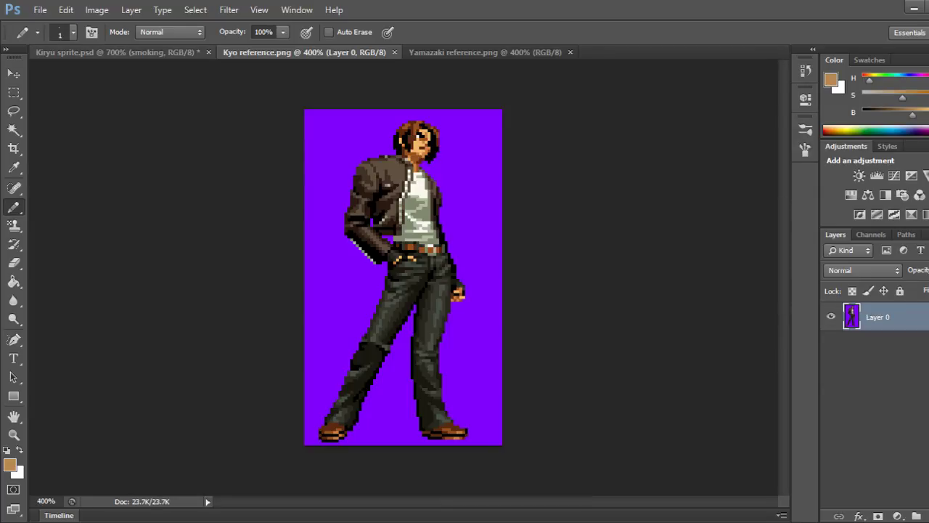
key("ctrl+shift+Tab")
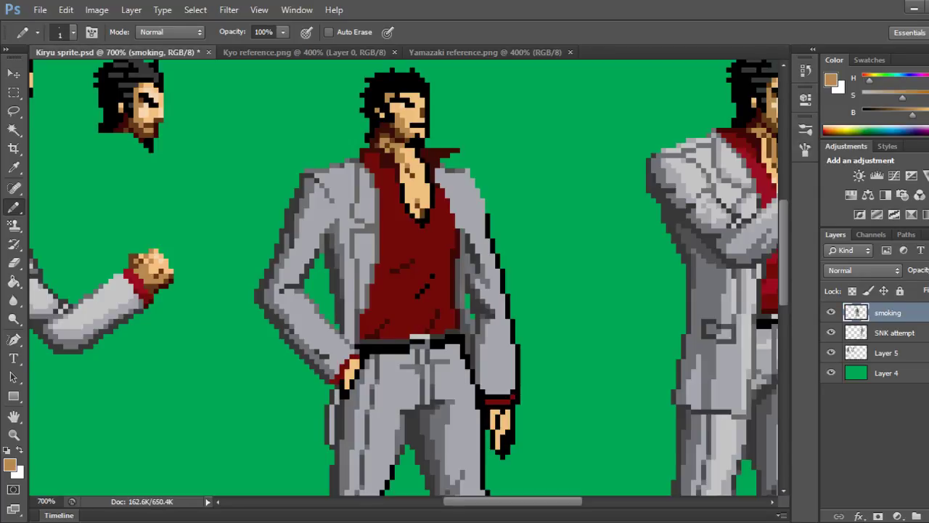
left_click(407, 110)
left_click(412, 110)
left_click(417, 111)
Soften the black mouth line with brown, resample the tan skin shadow from the face, and save the file.
scroll(404, 278, "left", 5)
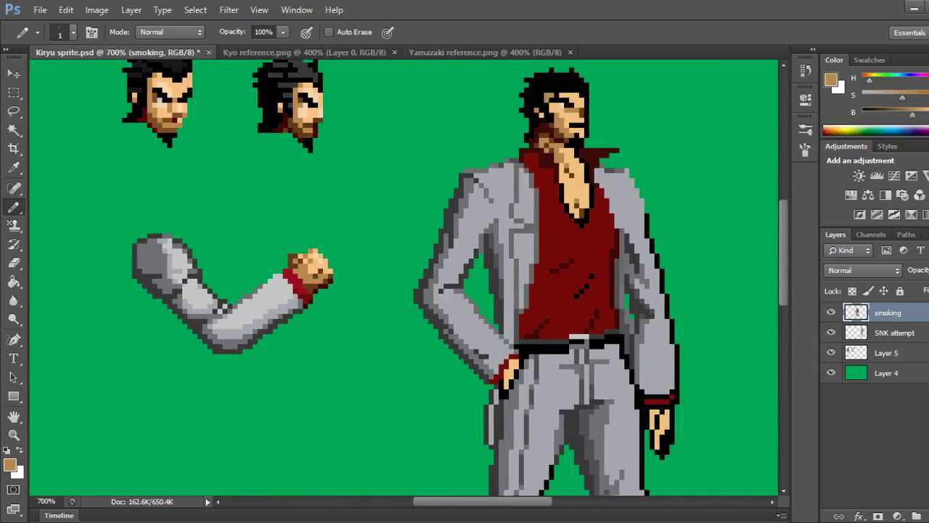
scroll(404, 278, "right", 7)
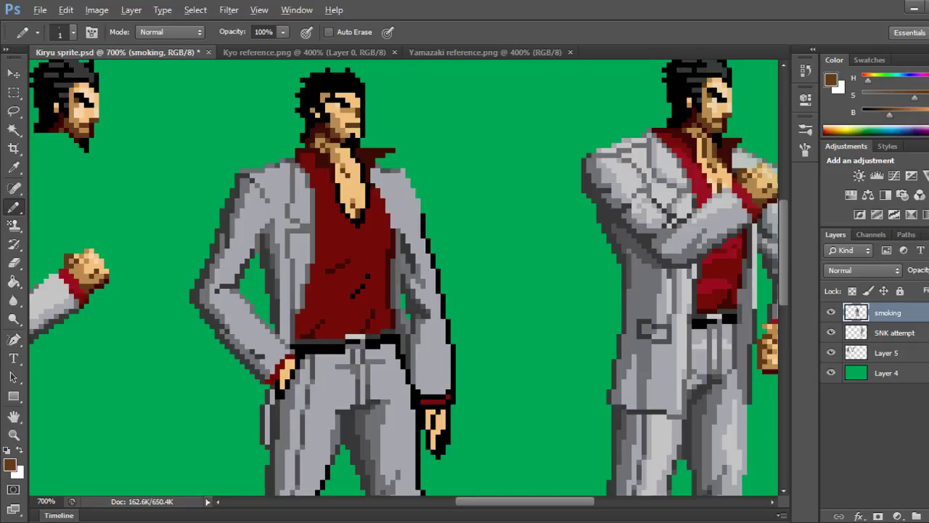
left_click(335, 125, "alt")
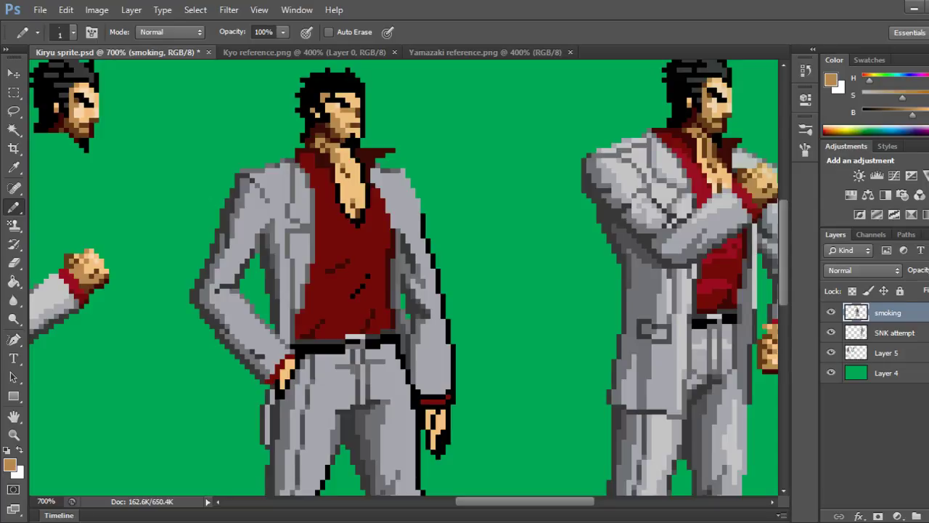
key("alt")
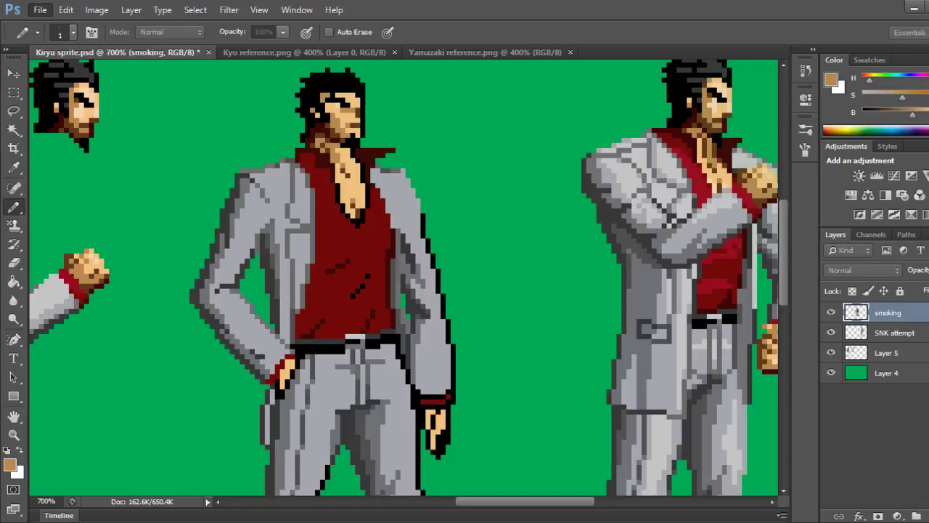
key("alt")
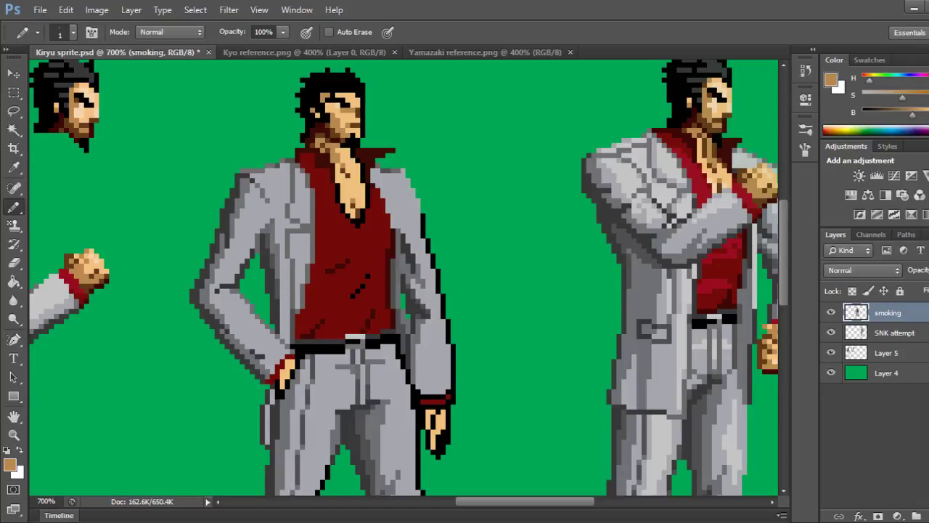
key("ctrl+s")
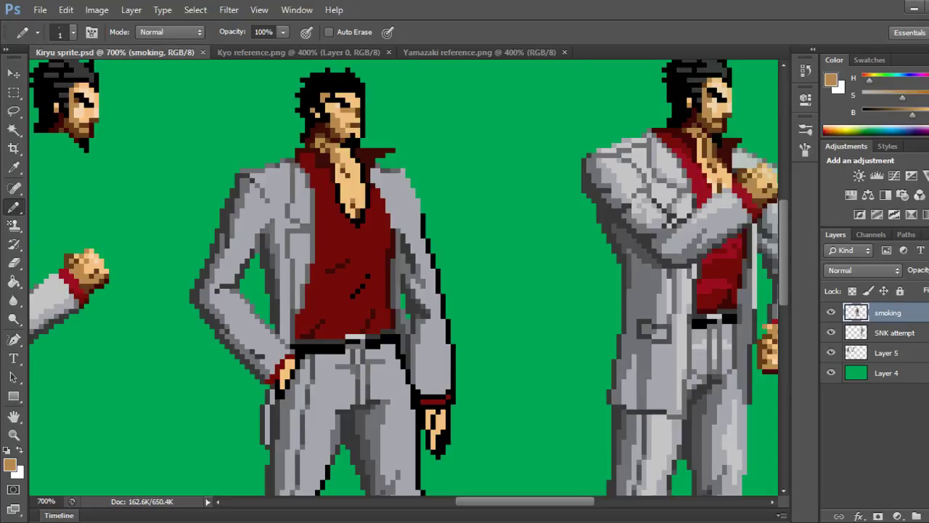
Shade the temple and the area behind the eye with tan sampled from the face, saving the file.
left_click_drag(328, 111, 328, 105)
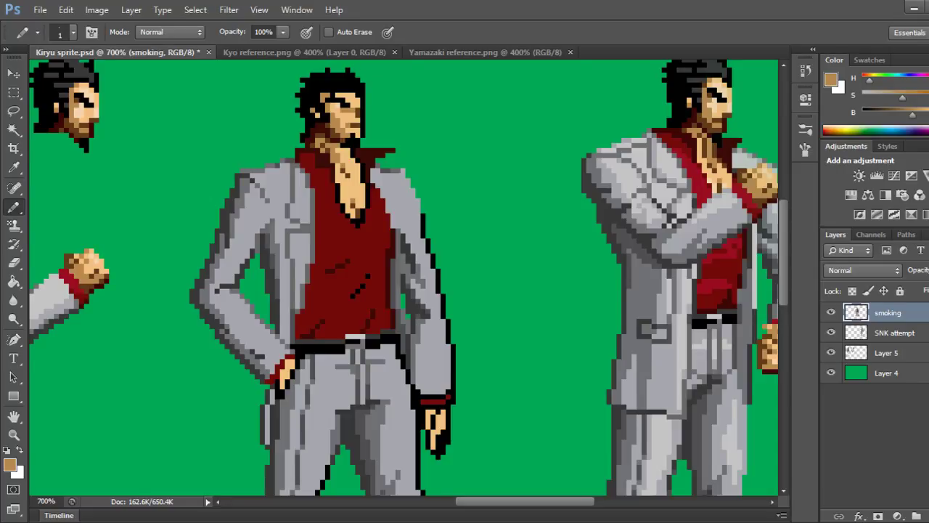
key("ctrl+s")
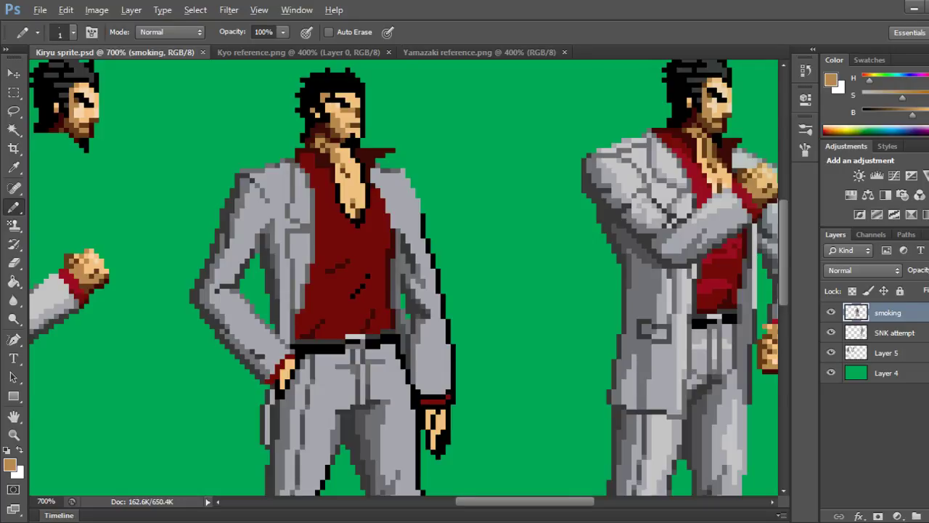
left_click(322, 97, "alt")
left_click_drag(333, 106, 322, 105)
left_click(329, 110)
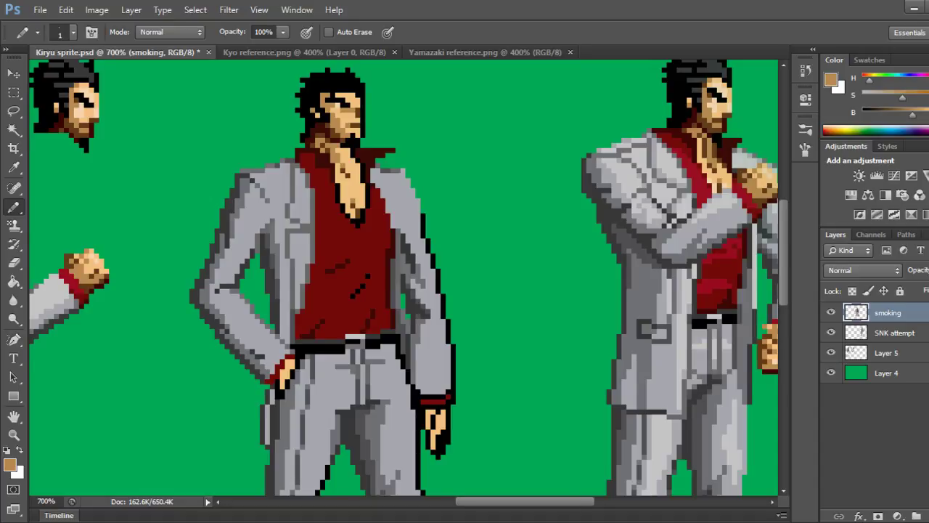
Add a skin-tone pixel at the nose bridge and recolour the black outline at the nose with dark brown.
left_click_drag(525, 501, 502, 501)
scroll(404, 283, "right", 2)
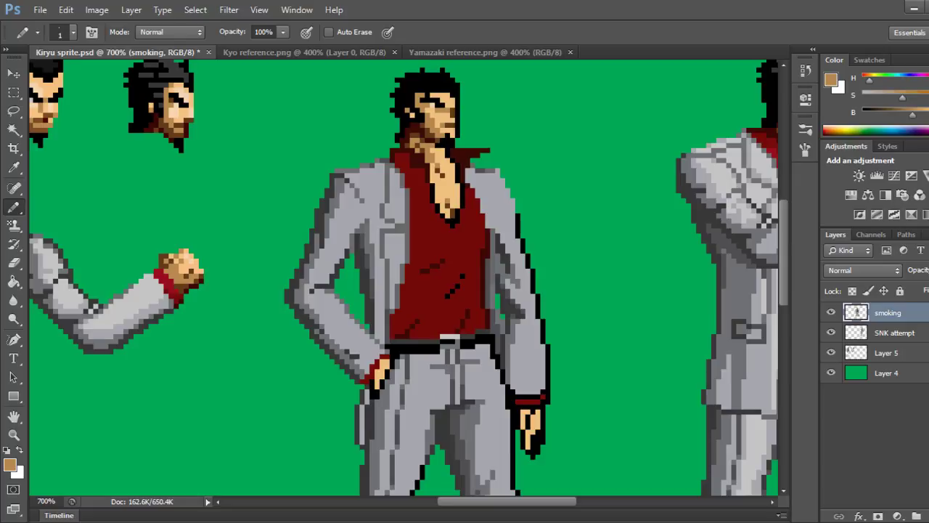
left_click(446, 95, "alt")
left_click(453, 110)
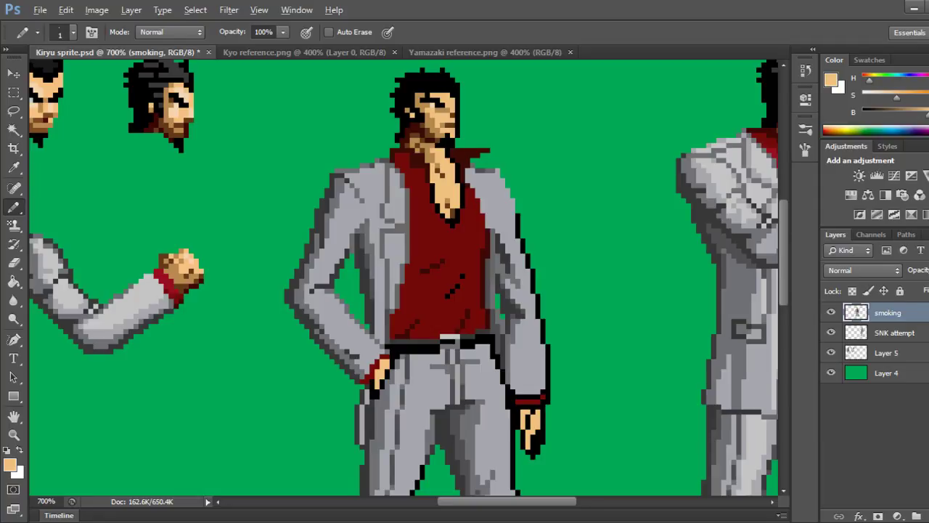
left_click(450, 130, "alt")
left_click(447, 115)
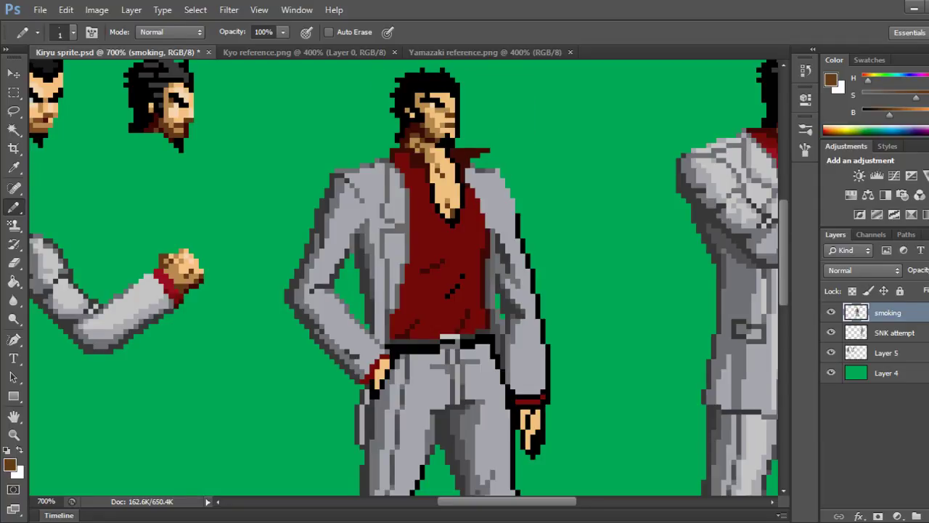
key("ctrl+z")
left_click(458, 116)
scroll(404, 277, "right", 3)
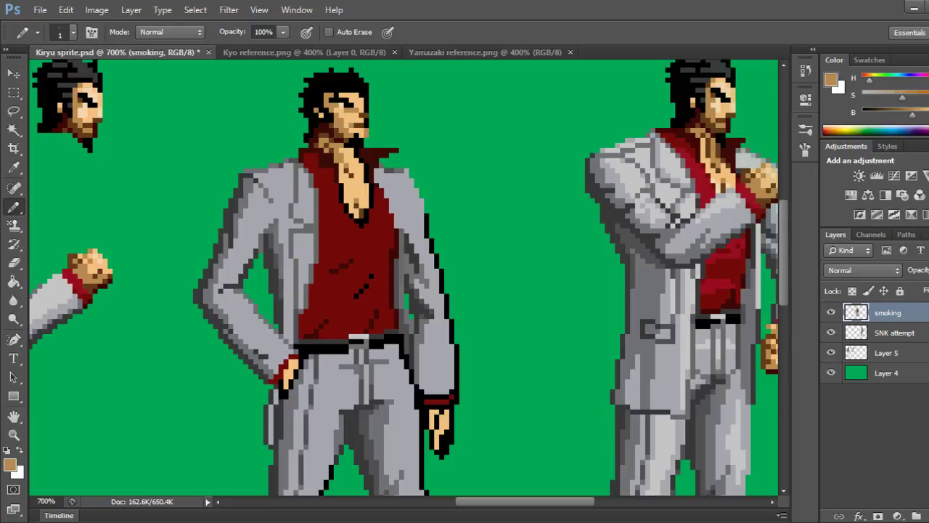
Recolour the black outline pixels around the lips and chin with tan and erase the stray pixel beside the chin.
left_click(365, 125)
left_click(366, 119)
left_click(362, 135)
key("e")
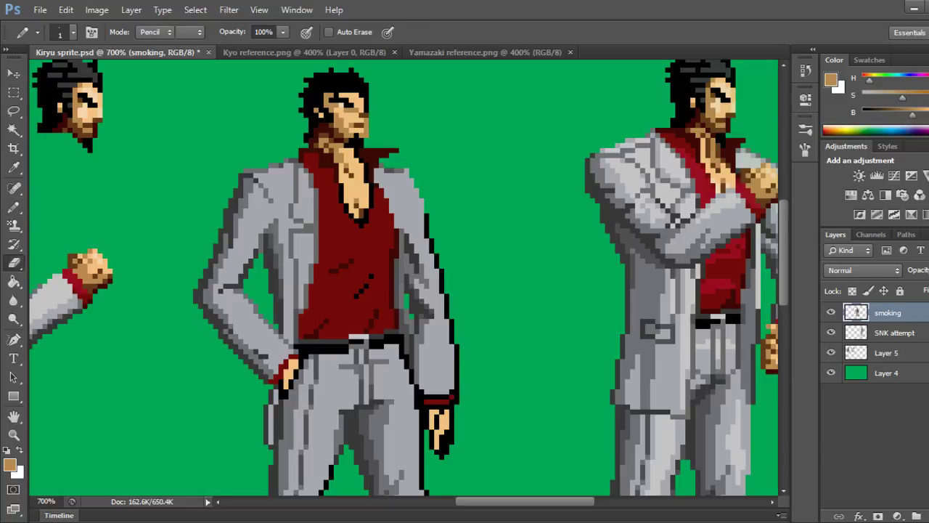
left_click(366, 135)
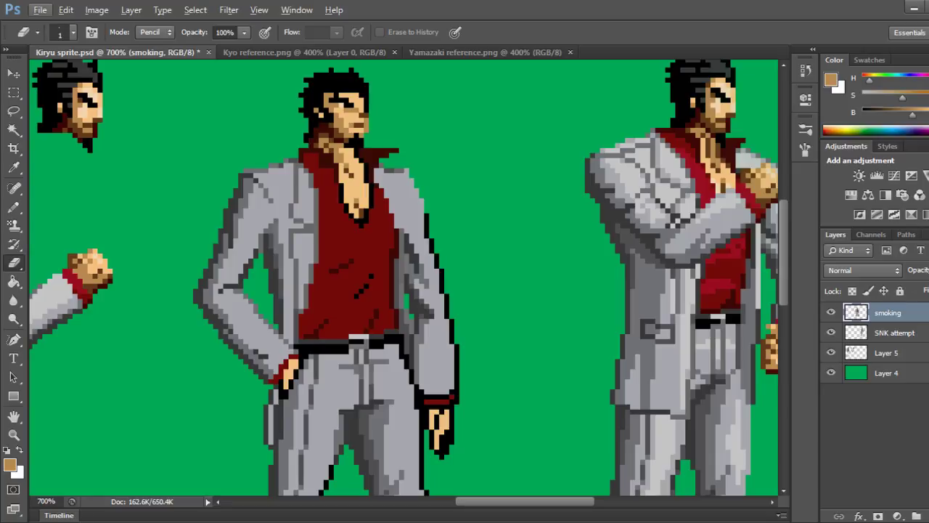
Add a black pixel at the front of the brow and a skin-tone pixel on the nose bridge, and save the file.
key("b")
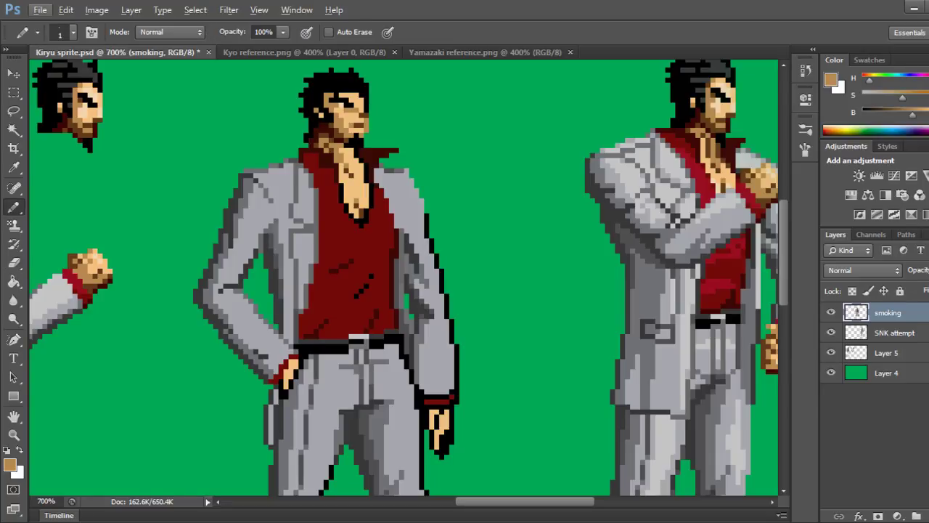
key("d")
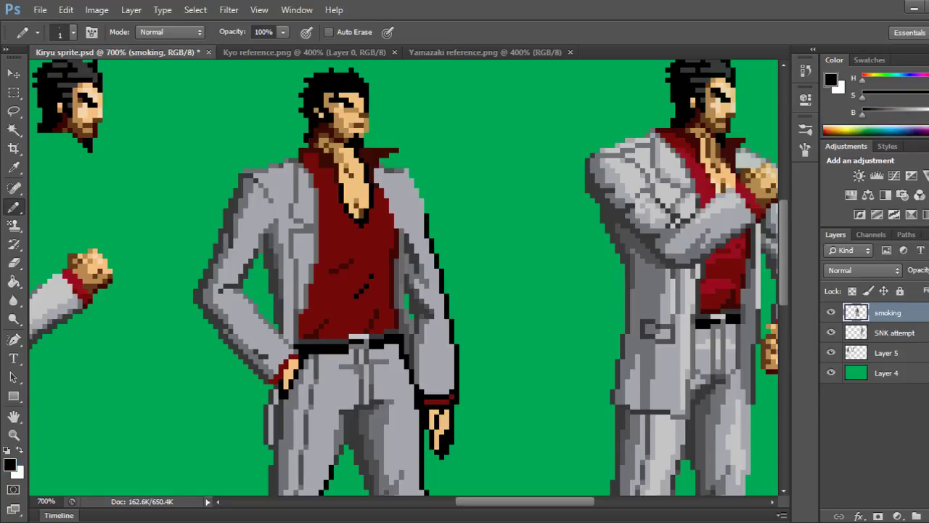
left_click(372, 100)
left_click(360, 100, "alt")
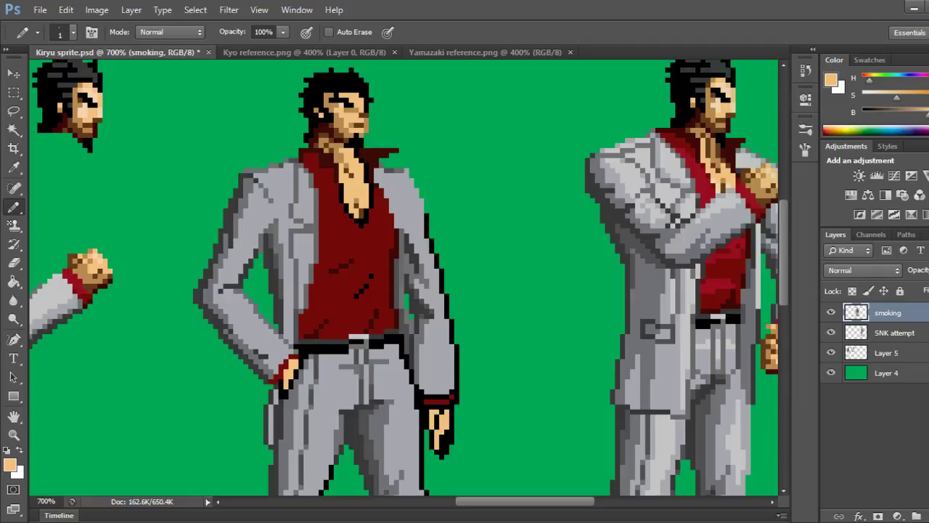
left_click(366, 111)
key("ctrl+s")
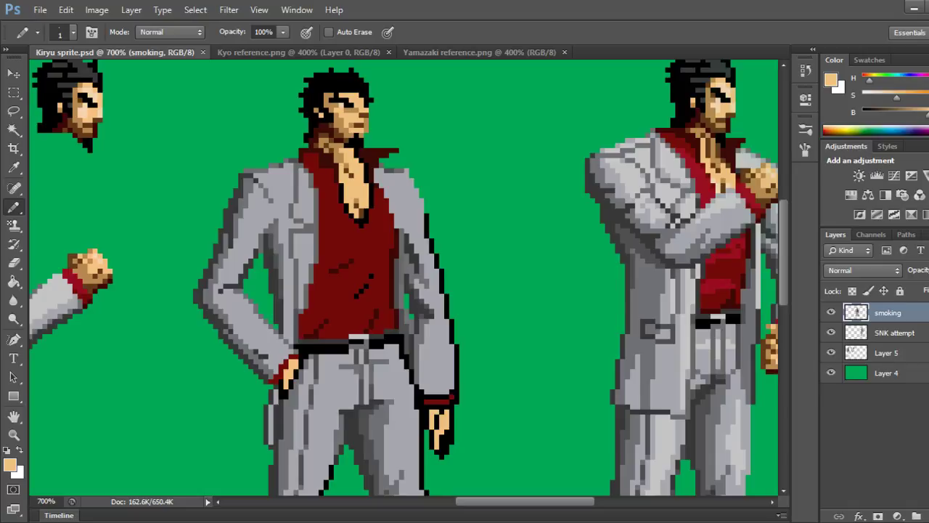
Review the whole sprite sheet at 300% zoom.
key("ctrl+minus")
key("ctrl+minus")
key("ctrl+minus")
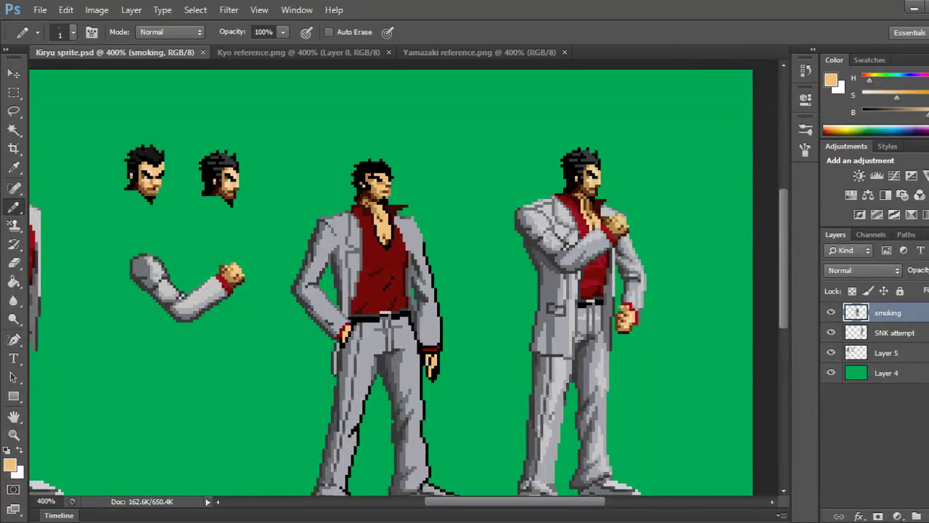
key("ctrl+minus")
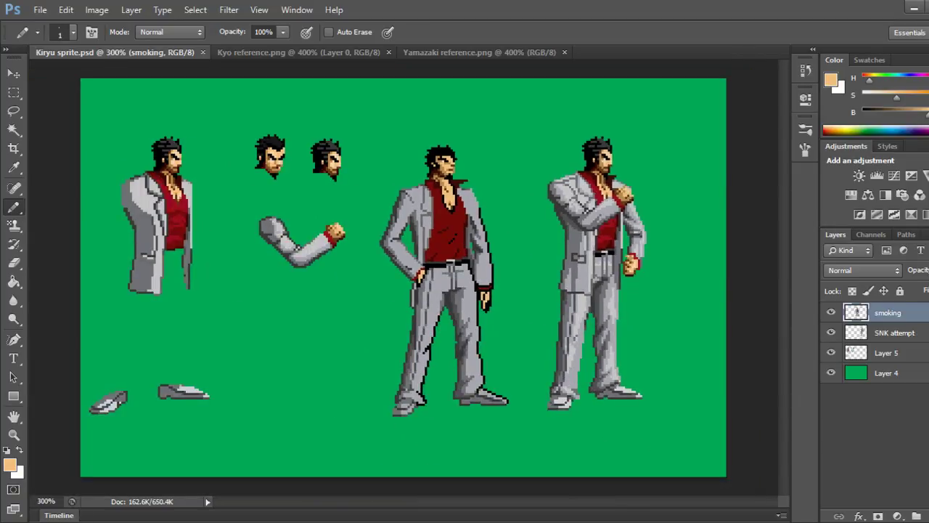
Retouch the skin-tone pixels on the cheek and beside the nose of the smoking sprite's face.
key("ctrl+plus")
key("ctrl+plus")
key("ctrl+plus")
key("ctrl+plus")
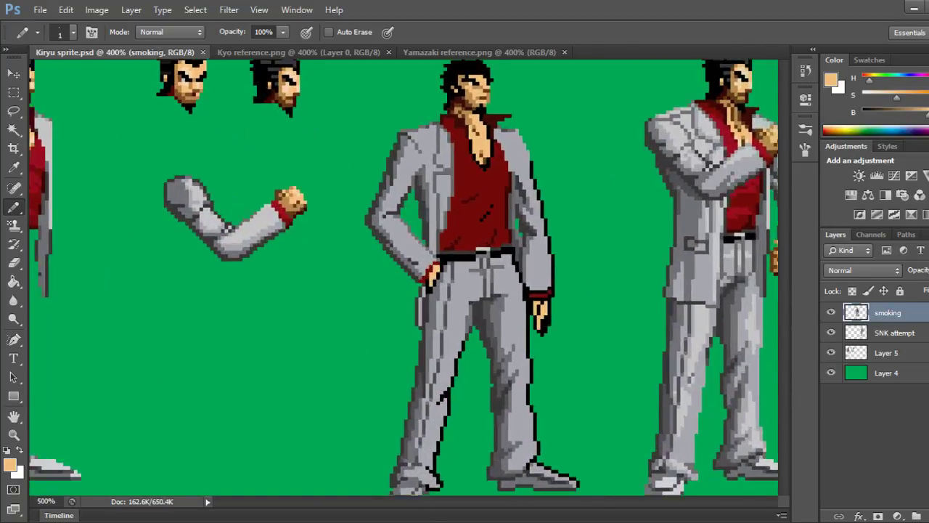
scroll(407, 276, "up", 5)
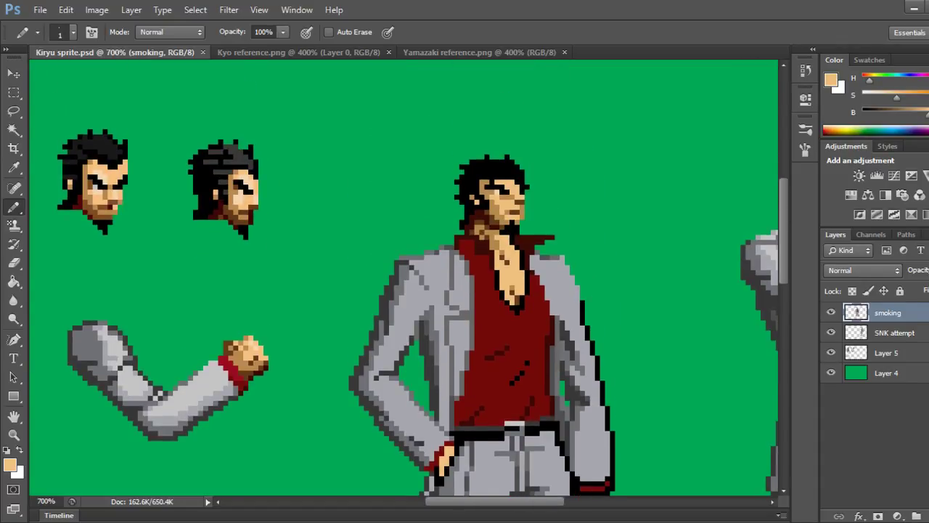
scroll(406, 290, "right", 5)
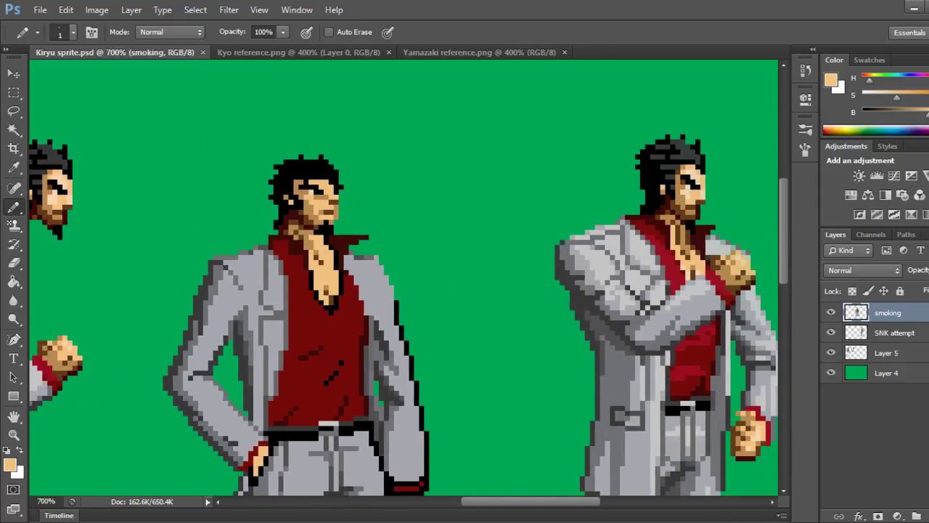
scroll(407, 290, "left", 2)
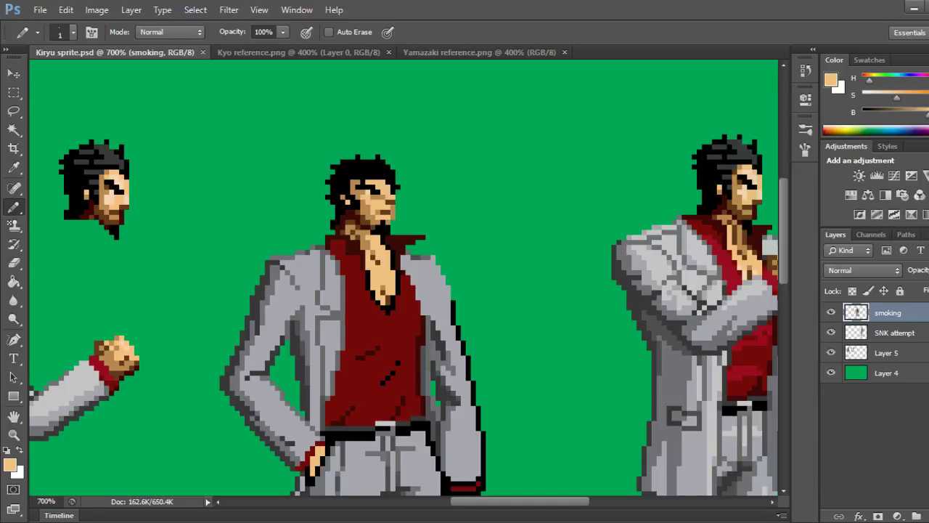
left_click(391, 202)
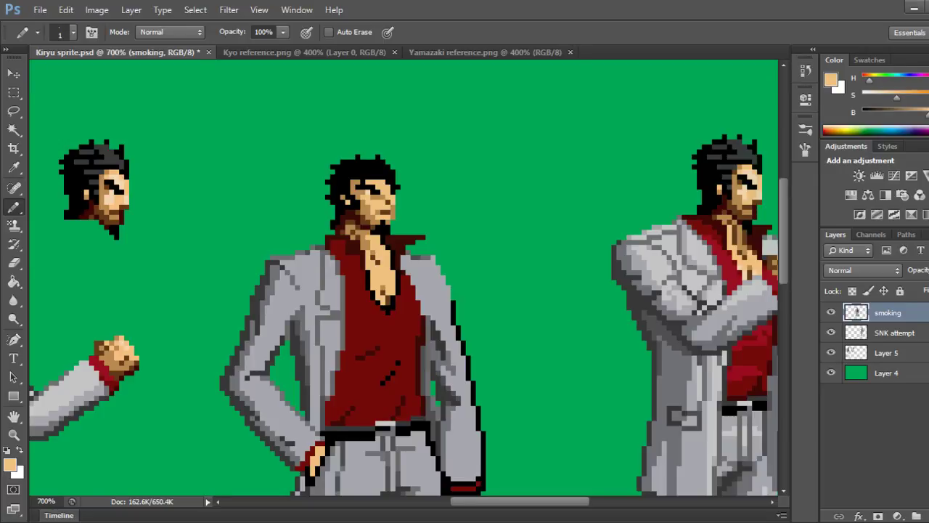
key("ctrl+z")
left_click(392, 203, "alt")
left_click(385, 201, "alt")
left_click(383, 197)
Add highlight pixels to the cheek and nose in the reference head's lighter skin tone, and a black pixel at the temple hairline.
scroll(403, 278, "left", 5)
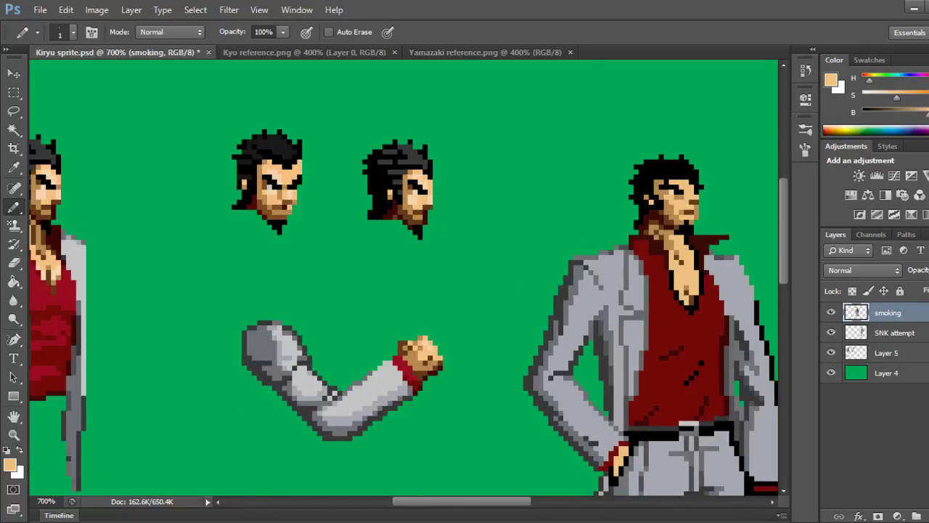
scroll(404, 278, "right", 1)
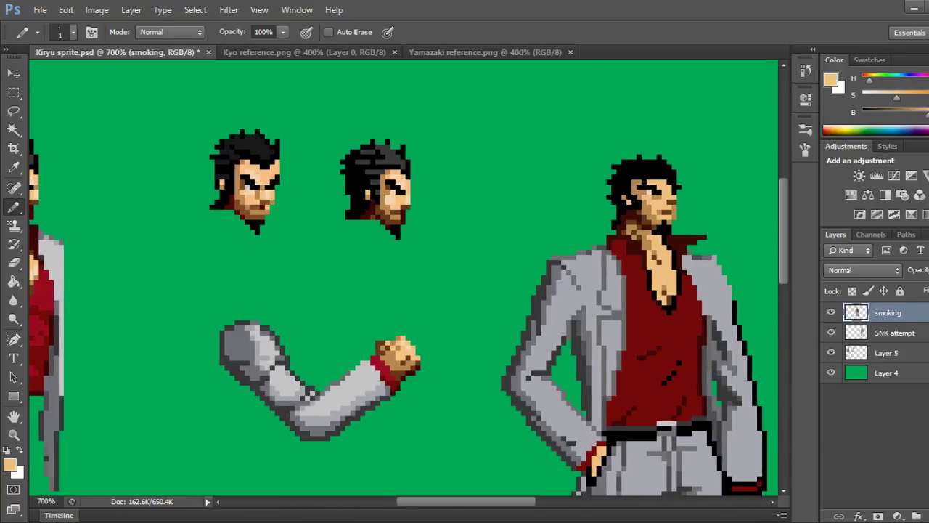
scroll(312, 395, "right", 1)
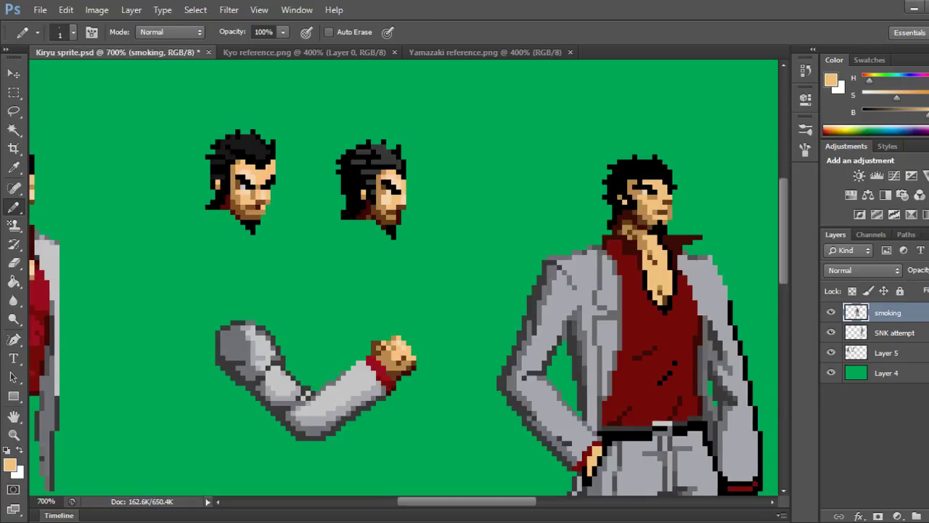
scroll(403, 278, "right", 2)
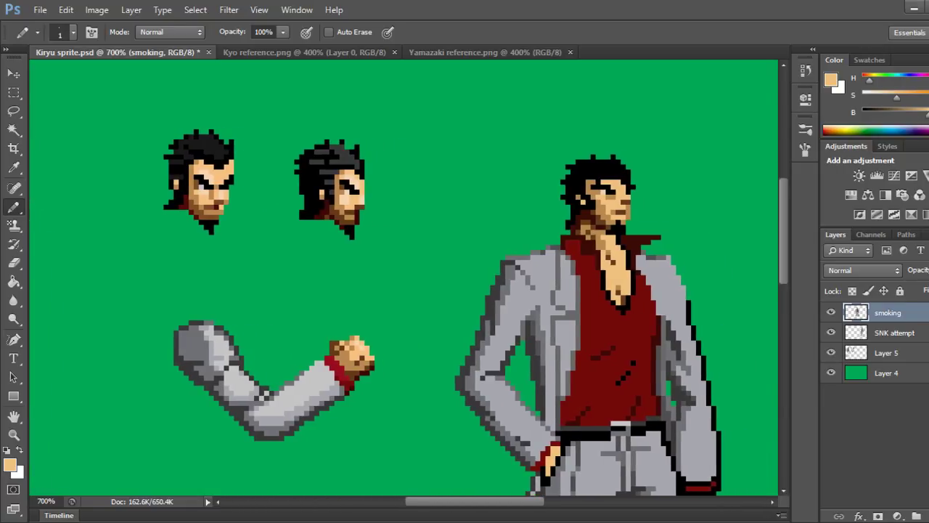
scroll(404, 278, "right", 5)
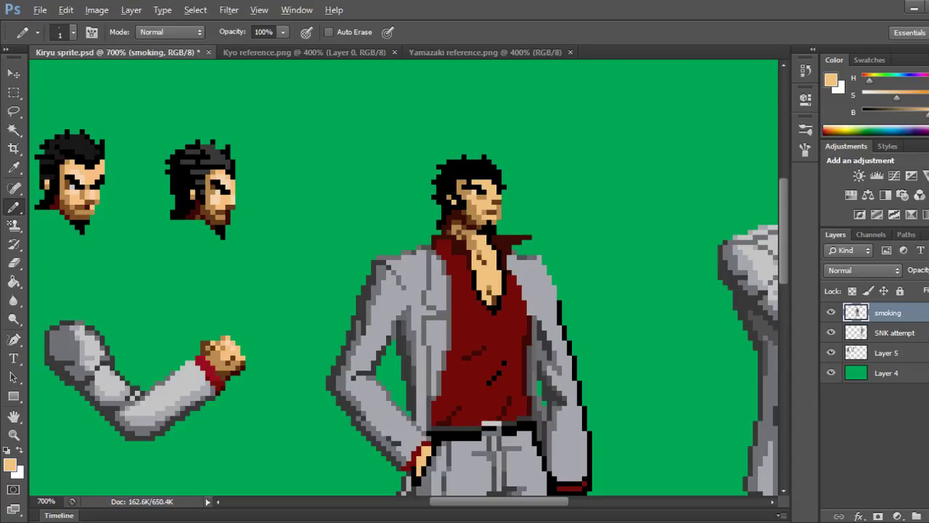
left_click(83, 176, "alt")
left_click(499, 197)
left_click(489, 198)
left_click(452, 180, "alt")
left_click(459, 182)
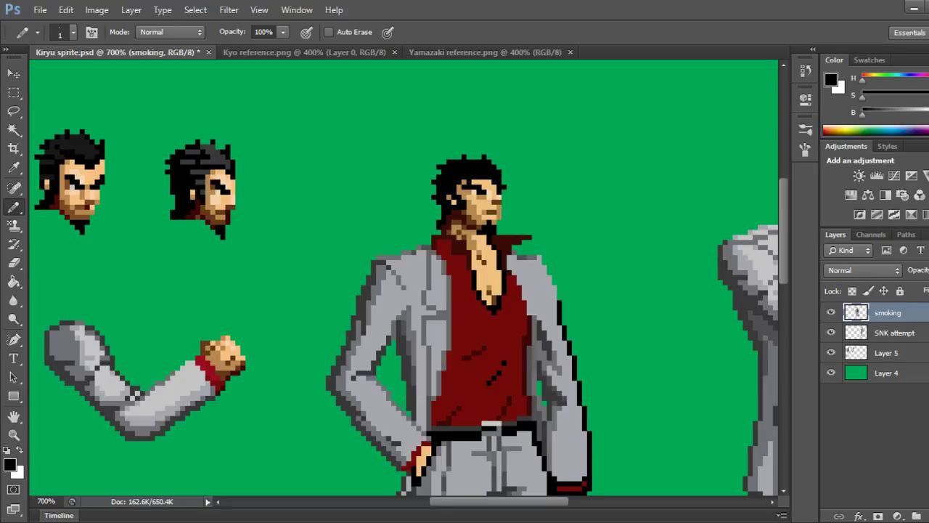
Redraw the brow and eye line with black pixels and recolour the pixels at its rear end with tan.
scroll(404, 277, "right", 3)
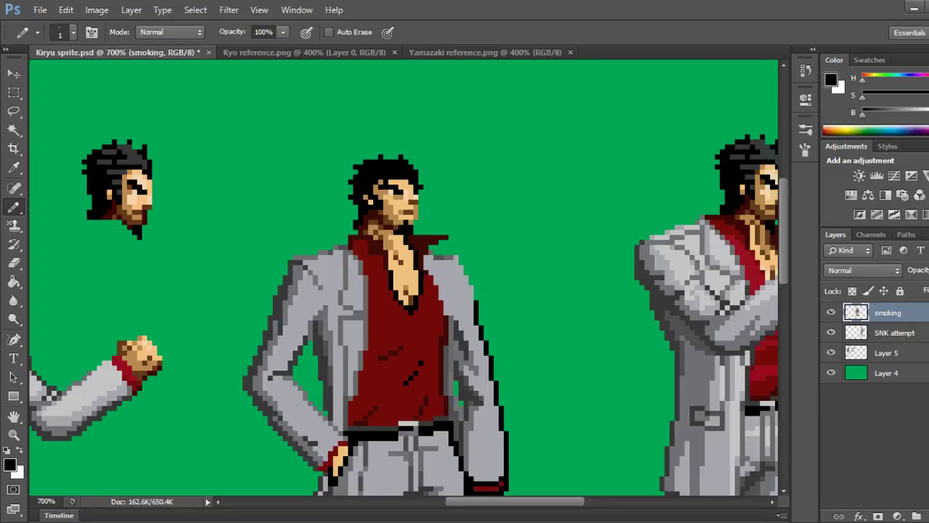
left_click(406, 197)
left_click(405, 191)
left_click(401, 188)
left_click(391, 182)
left_click(387, 197, "alt")
left_click(386, 182)
left_click(381, 188)
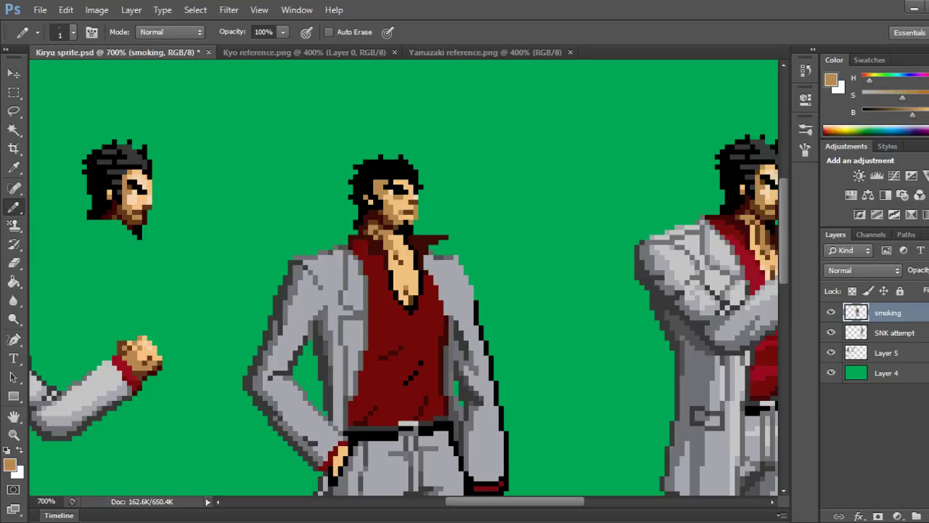
Place a light skin-tone pixel under the brow and a tan pixel beside it.
left_click(393, 196, "alt")
left_click(396, 191)
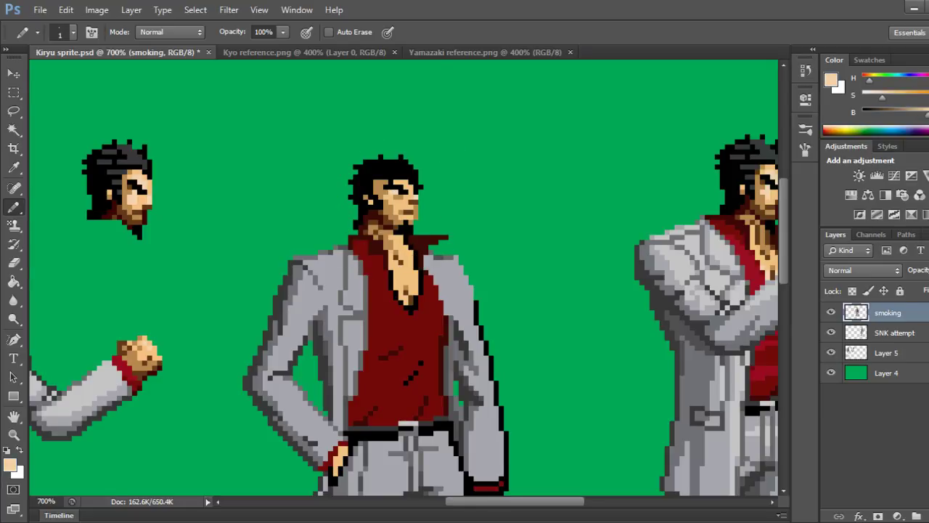
left_click(387, 203, "alt")
left_click(392, 192)
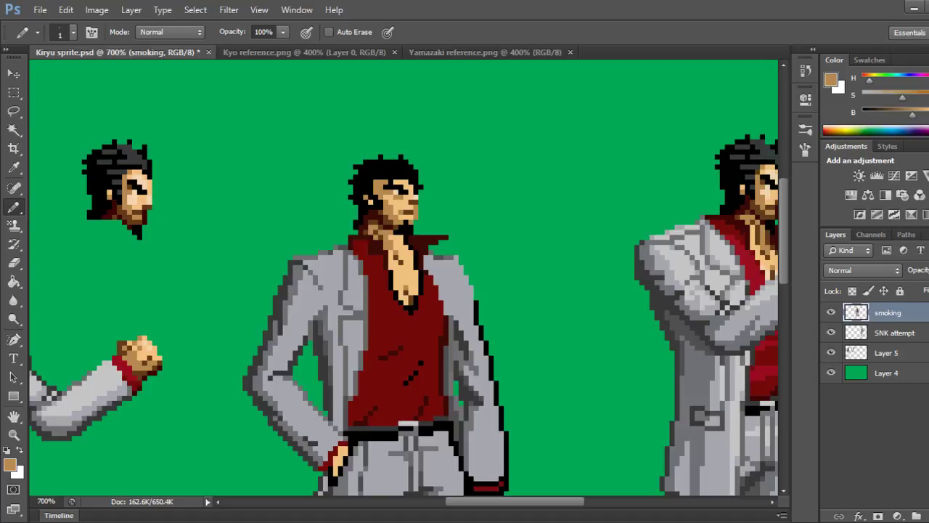
Recolour the pixels below the eye and beside the nose with the mid skin tone.
left_click(398, 199, "alt")
left_click(407, 198)
left_click(406, 201)
left_click(398, 199, "alt")
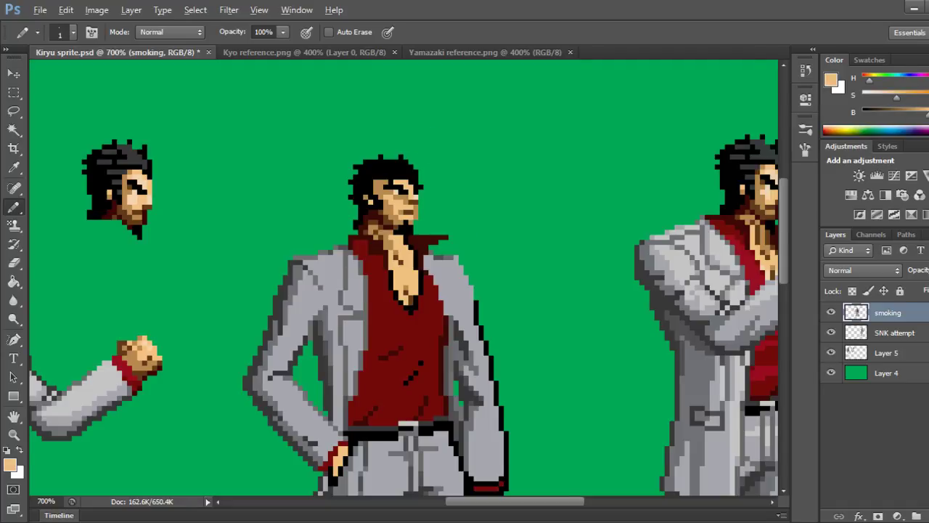
left_click(396, 197)
left_click(401, 197)
left_click(406, 202)
Touch up the pixel at the temple hairline and save the file.
key("ctrl+minus")
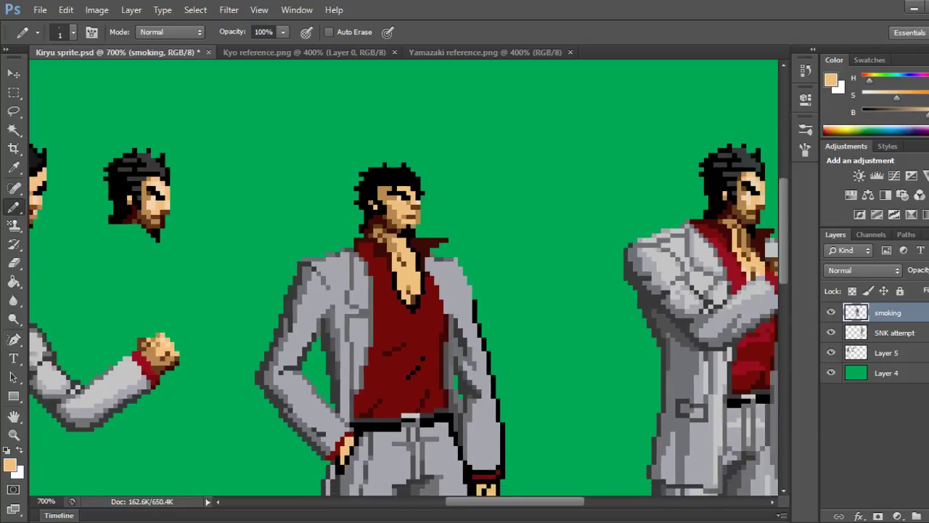
key("ctrl+plus")
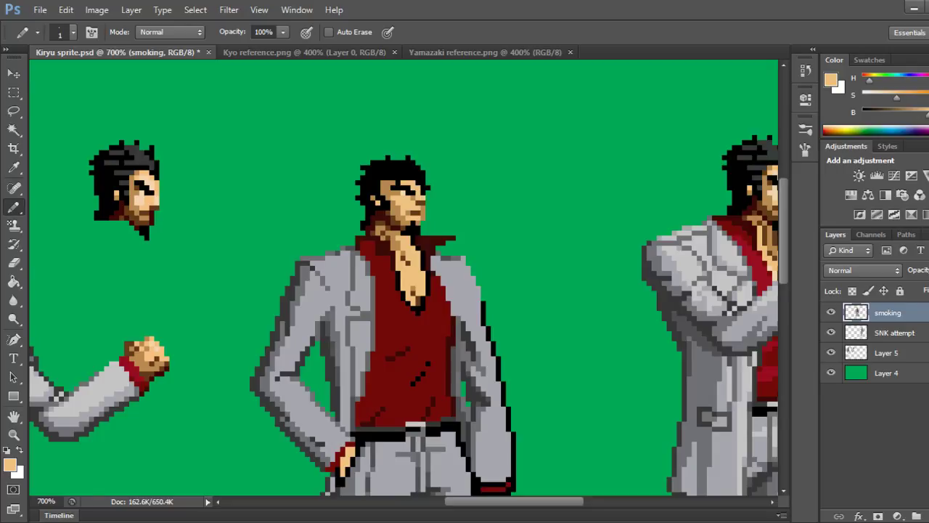
key("d")
left_click(384, 183)
key("ctrl+s")
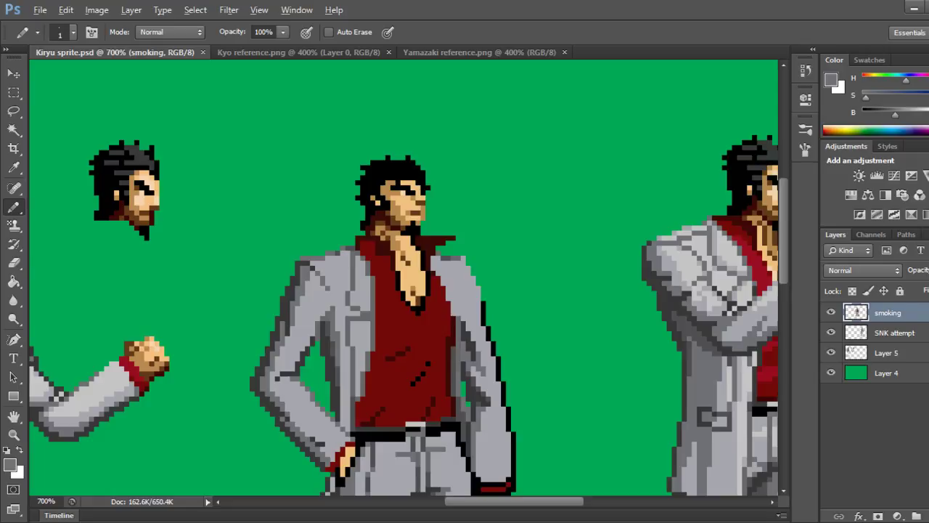
Draw a small diagonal cigarette in front of the face with a skin-tone filter and a grey body.
left_click(411, 279, "alt")
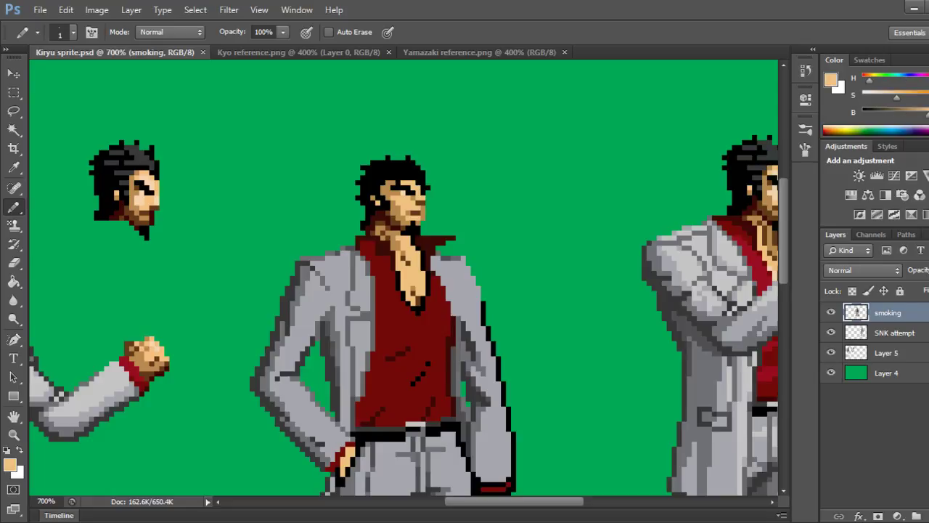
left_click(463, 208)
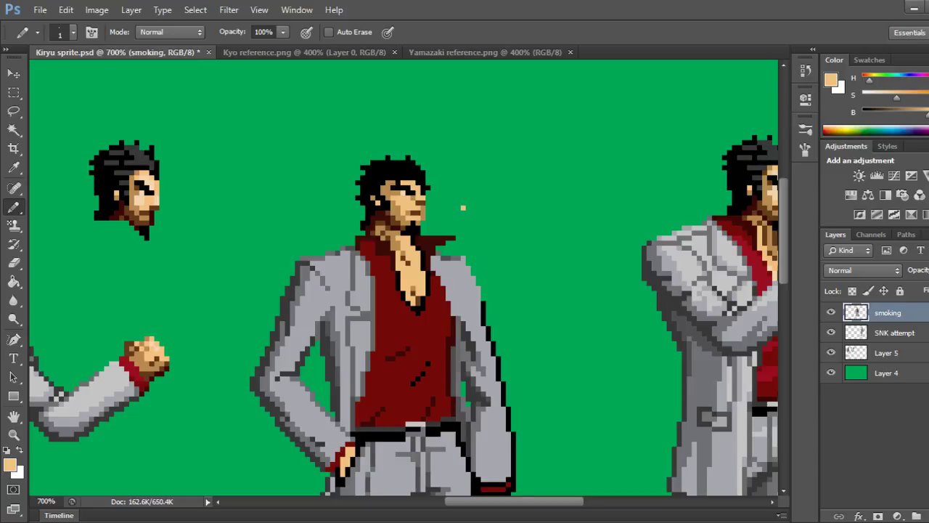
left_click(469, 208)
left_click(469, 203)
left_click(473, 203)
left_click(473, 208)
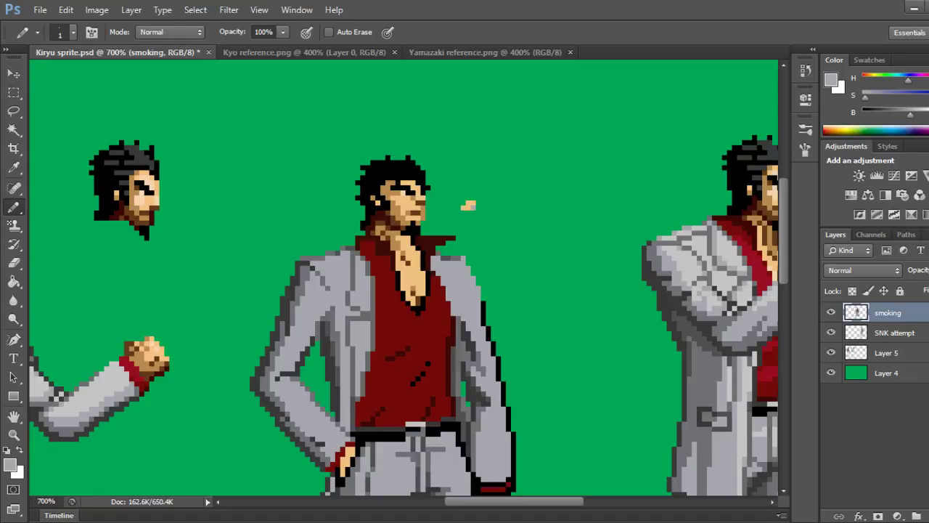
left_click(478, 203)
left_click(483, 204)
left_click(484, 198)
left_click(489, 198)
Step back and forth through the cigarette strokes and recolour the pixel above its filter with grey.
key("ctrl+z")
key("ctrl+alt+z")
key("ctrl+alt+z")
key("ctrl+alt+z")
key("ctrl+alt+z")
left_click(468, 203)
key("ctrl+shift+z")
key("ctrl+shift+z")
key("ctrl+shift+z")
key("ctrl+shift+z")
key("ctrl+shift+z")
Shorten the cigarette by erasing the excess grey pixels at its outer end.
key("e")
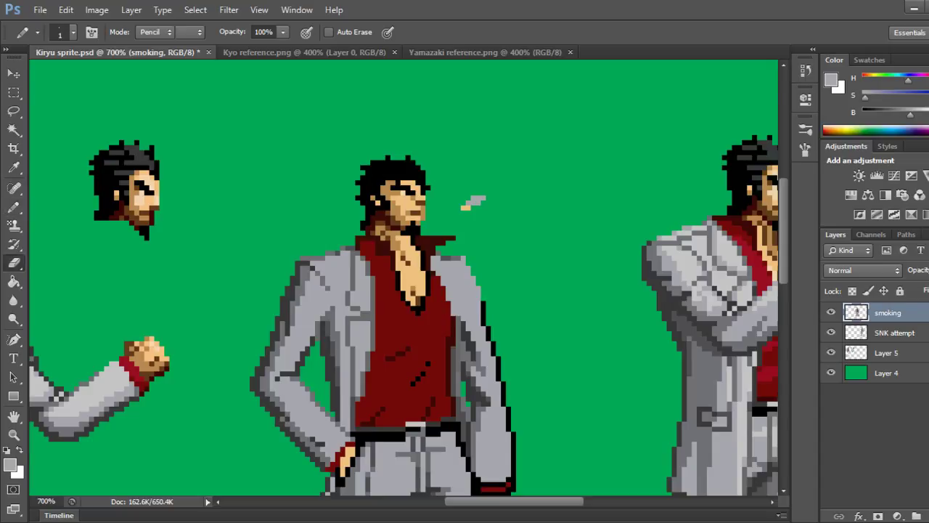
left_click(482, 198)
left_click(478, 203)
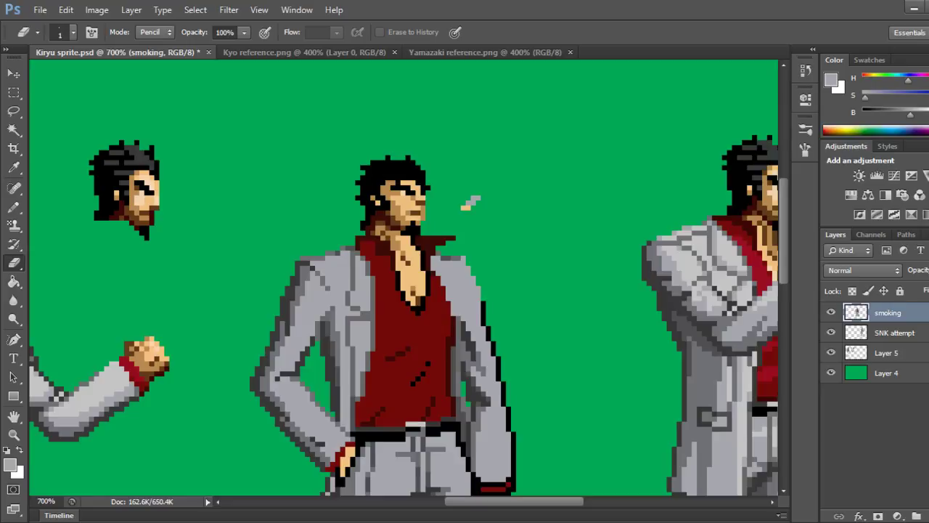
Recolour the cigarette's body with the light grey of the belt buckle and save the file.
key("b")
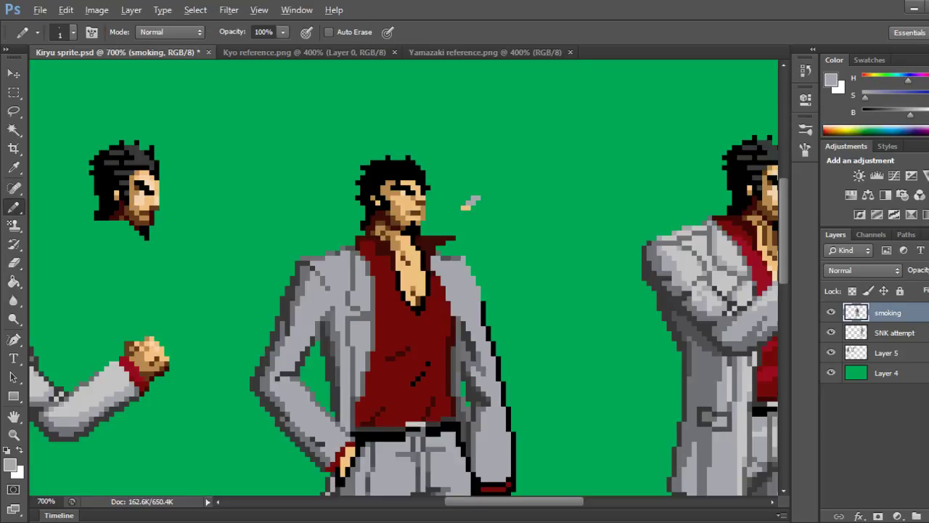
left_click(416, 426, "alt")
left_click(473, 203)
left_click(468, 203)
left_click(473, 197)
left_click(479, 197)
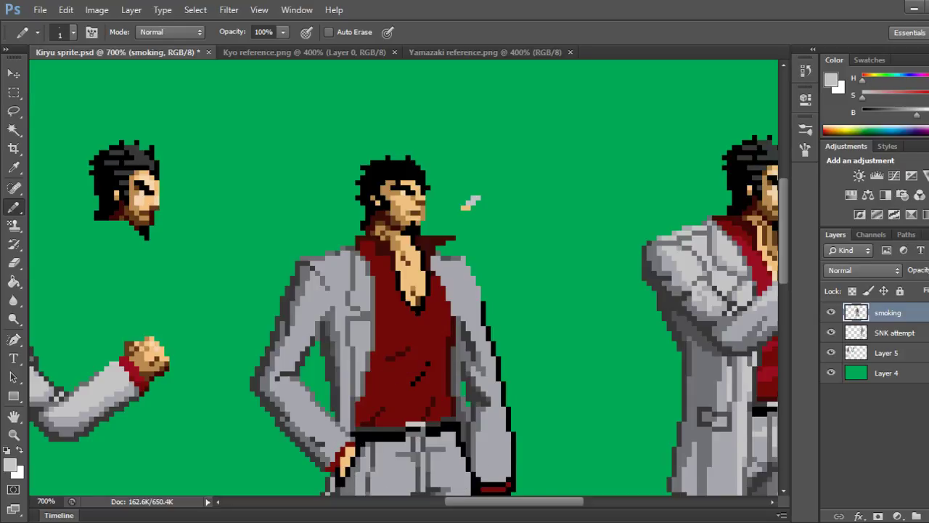
key("ctrl+s")
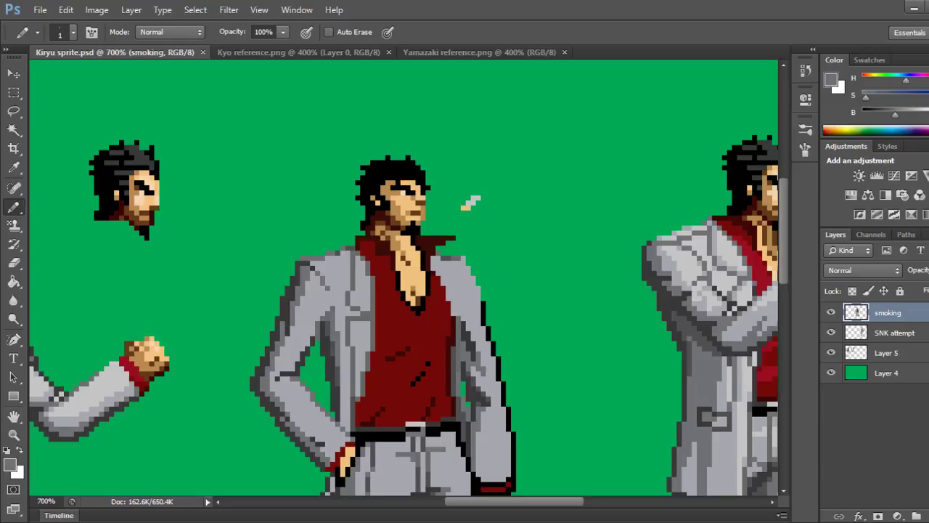
Colour the pixel at the cigarette's tip, trying dark grey first and finishing with red.
left_click(478, 198)
left_click(474, 197)
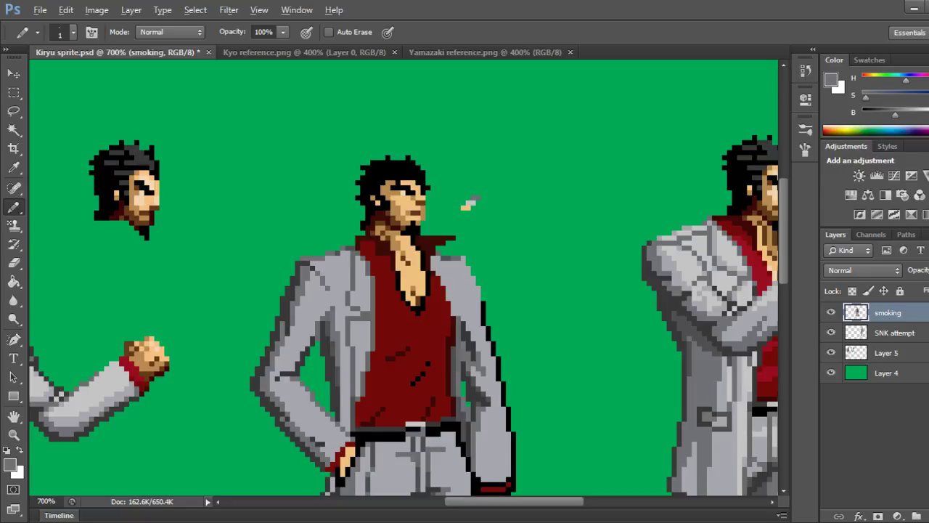
left_click(479, 198)
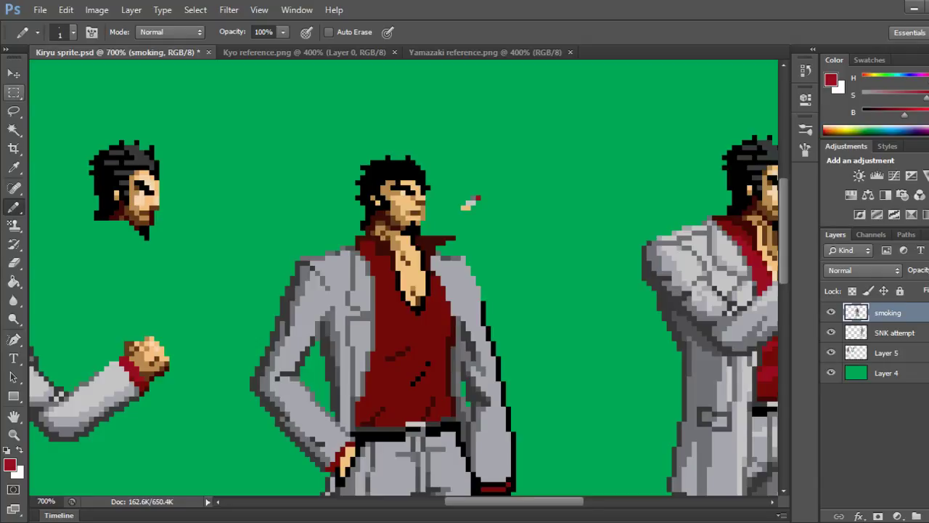
Select the cigarette with a rectangular marquee and copy it to a new layer named "cigarette itself".
key("m")
left_click_drag(455, 178, 506, 216)
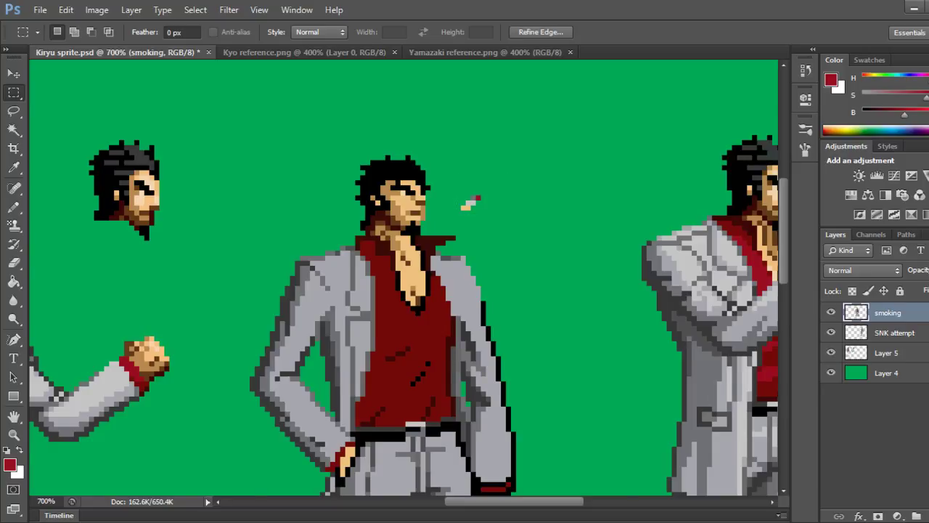
key("ctrl+h")
key("ctrl+d")
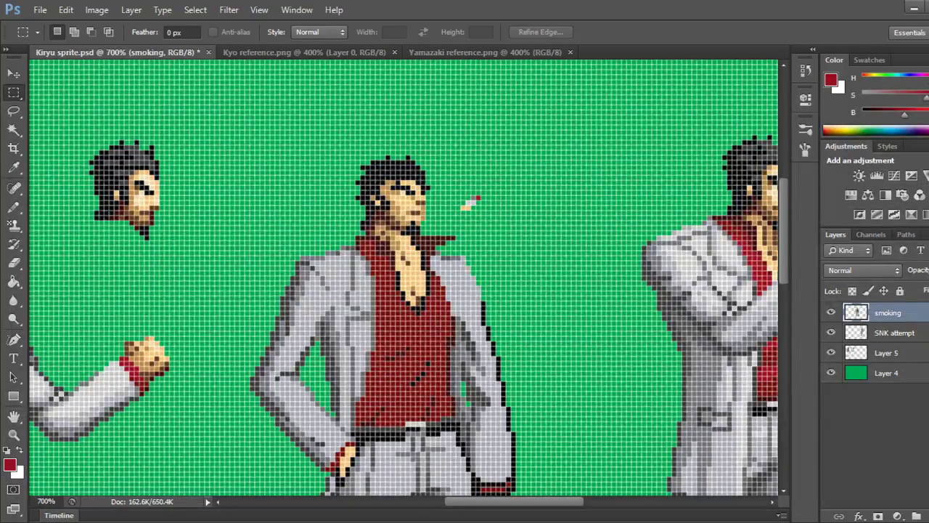
key("ctrl+z")
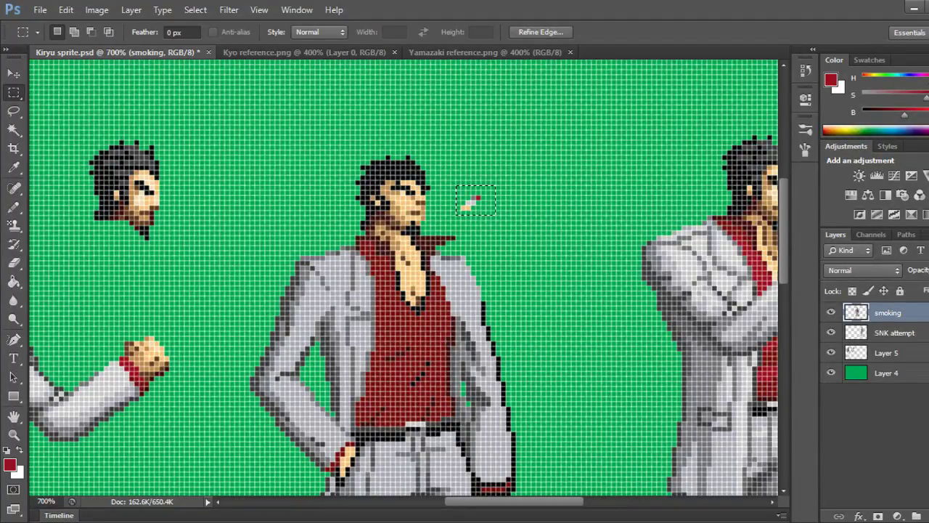
key("ctrl+j")
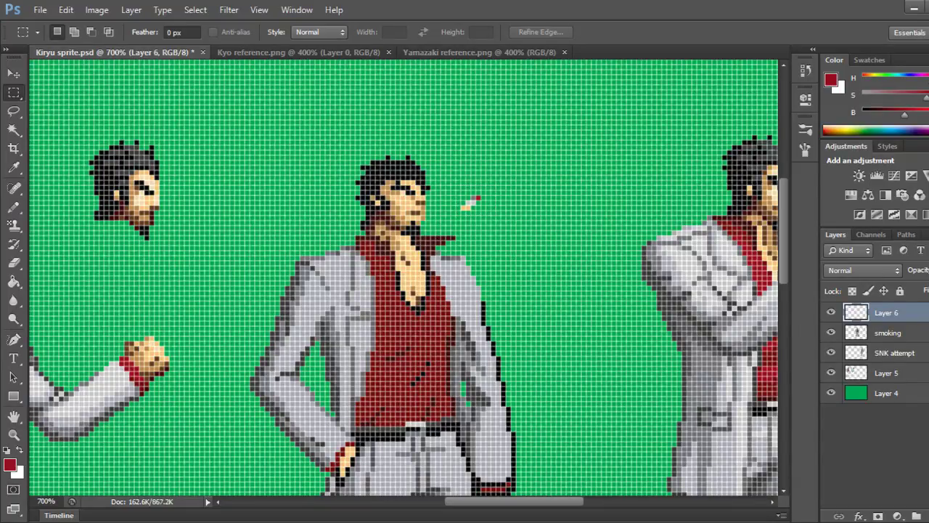
double_click(887, 312)
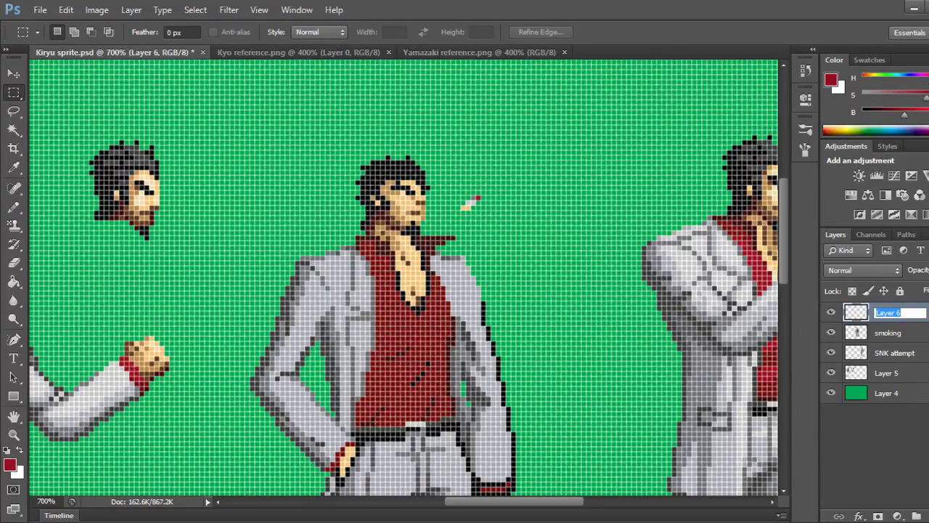
type("cigarette itself")
key("Return")
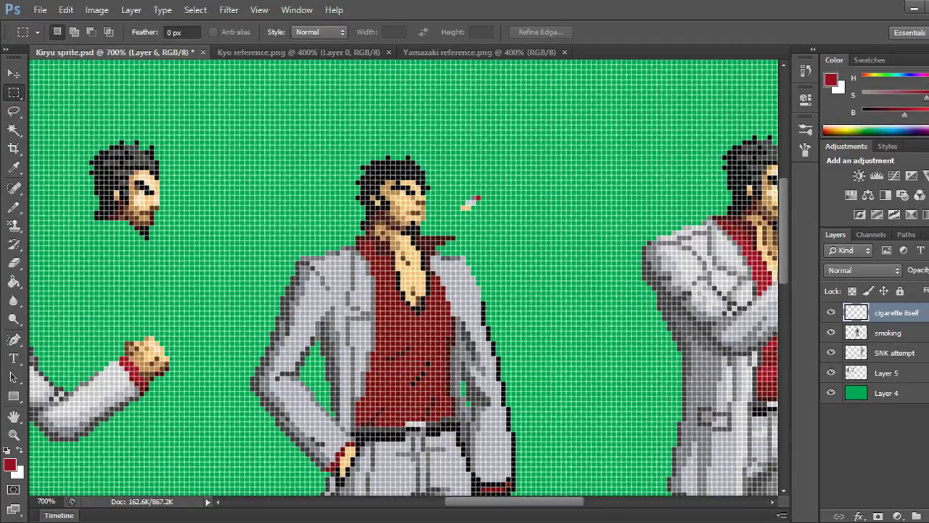
Make the "smoking" layer active, hide the pixel grid overlay and save the file.
left_click(888, 332)
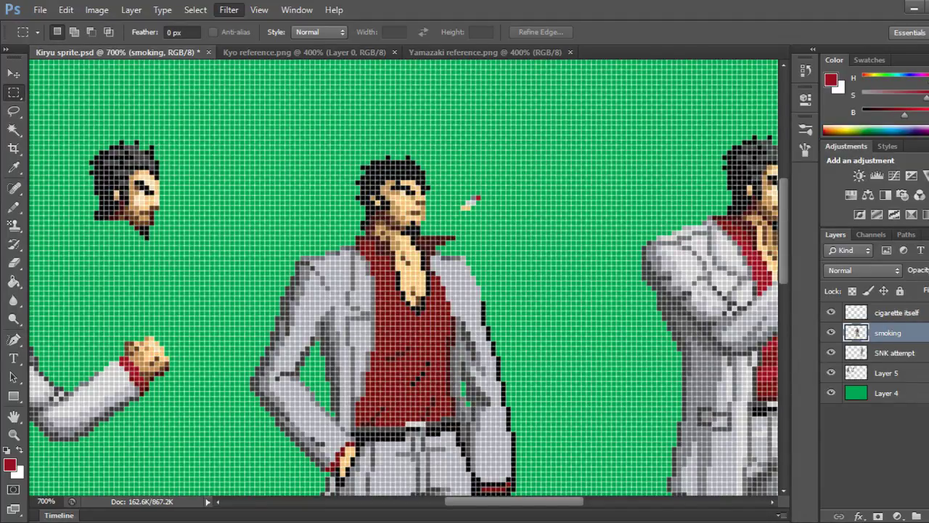
key("ctrl+h")
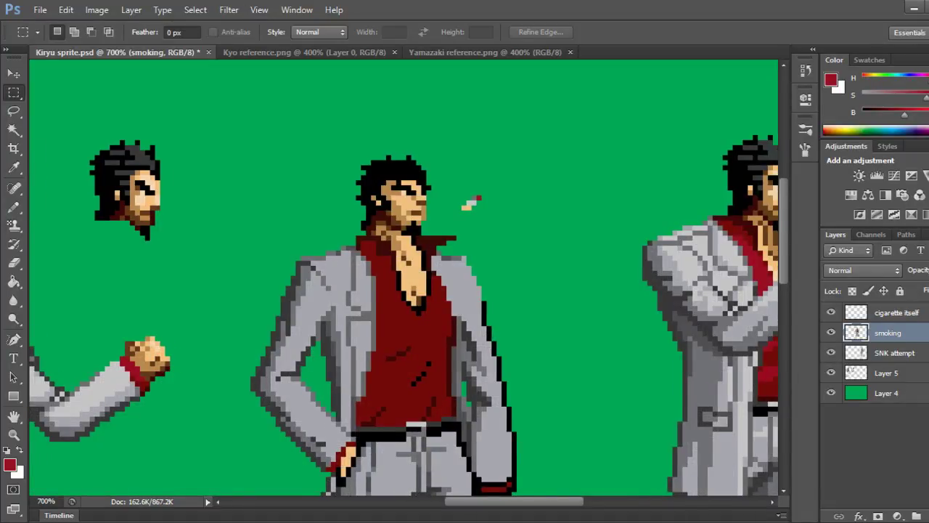
key("ctrl+minus")
key("ctrl+minus")
key("ctrl+minus")
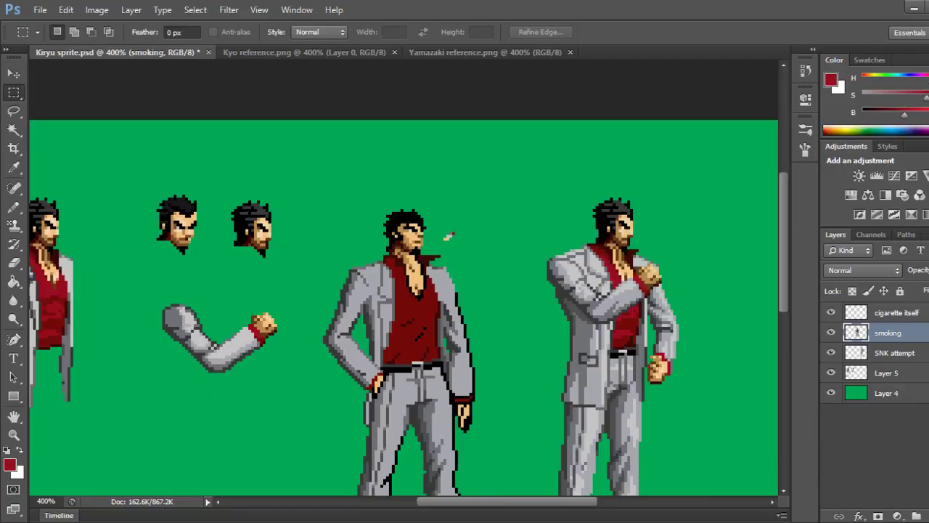
key("ctrl+s")
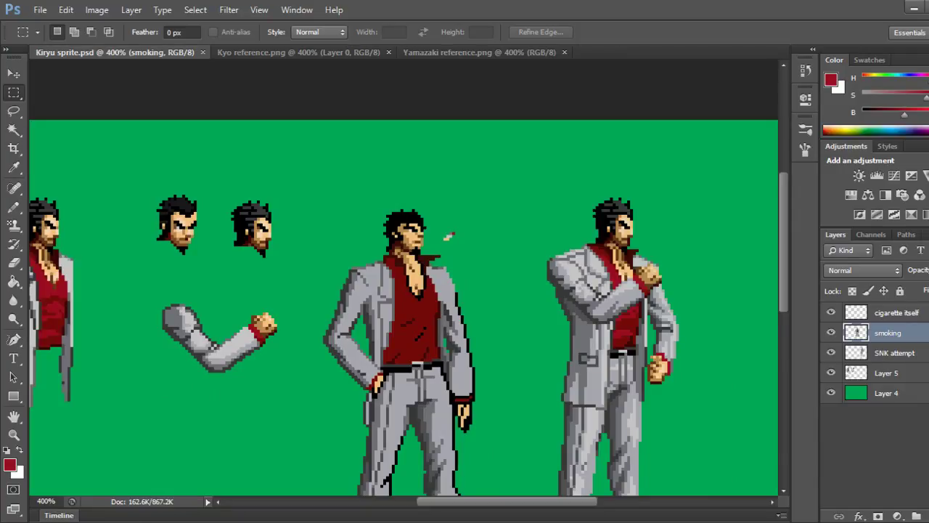
Erase a stray pixel at the edge of the smoking sprite's chin beard and save the file.
scroll(403, 276, "down", 5)
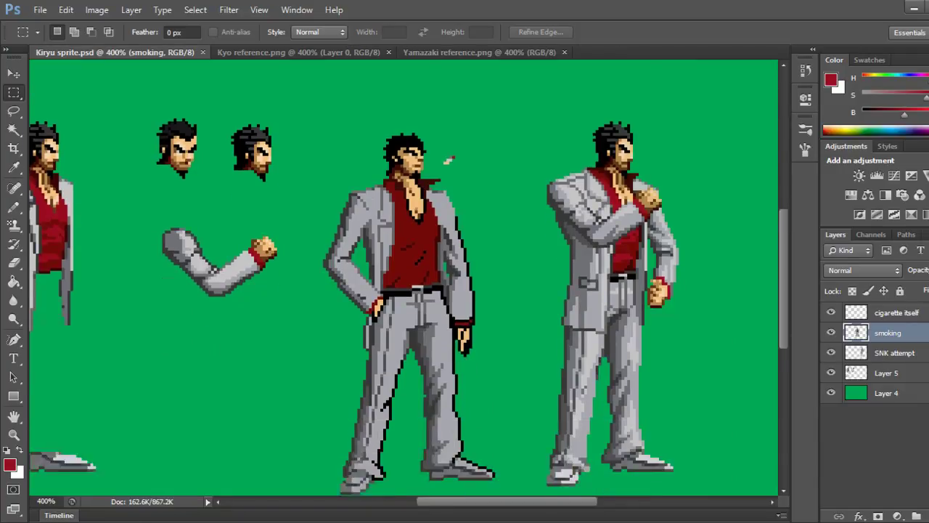
scroll(403, 276, "up", 3)
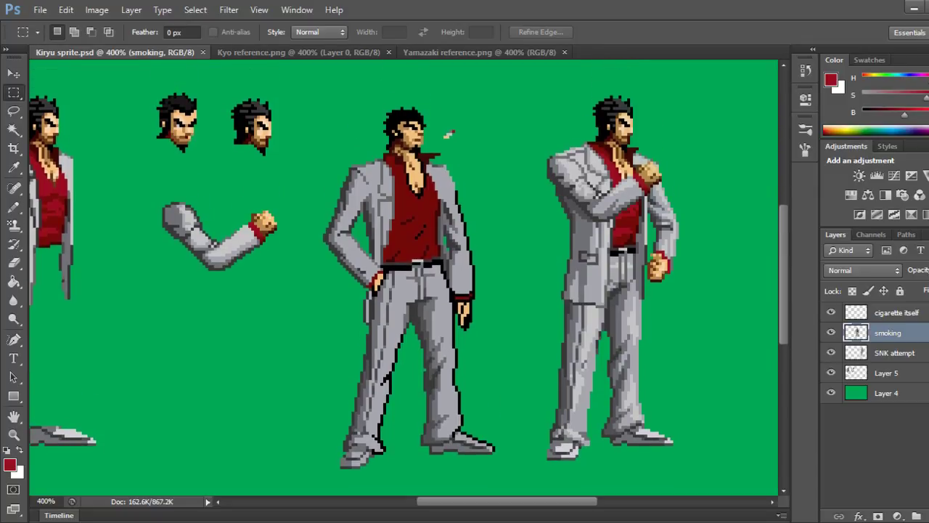
scroll(404, 276, "up", 1)
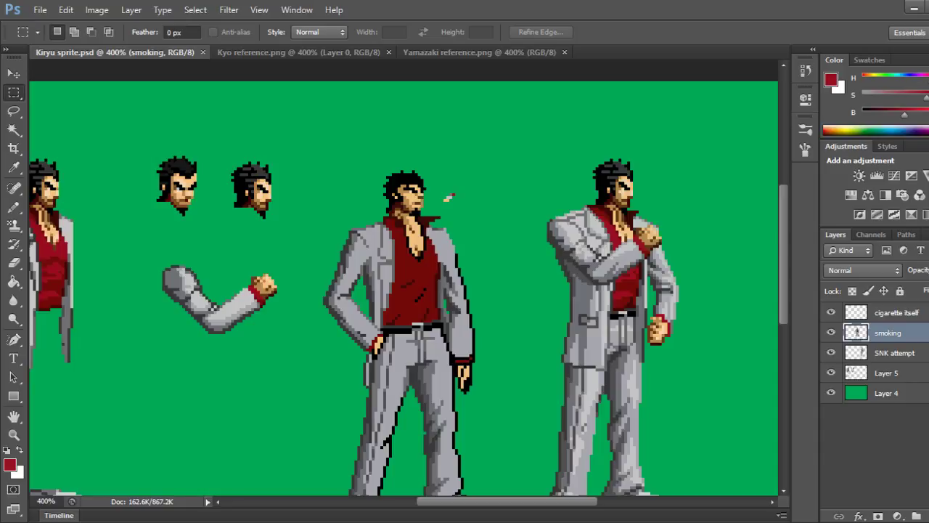
key("ctrl+plus")
key("ctrl+plus")
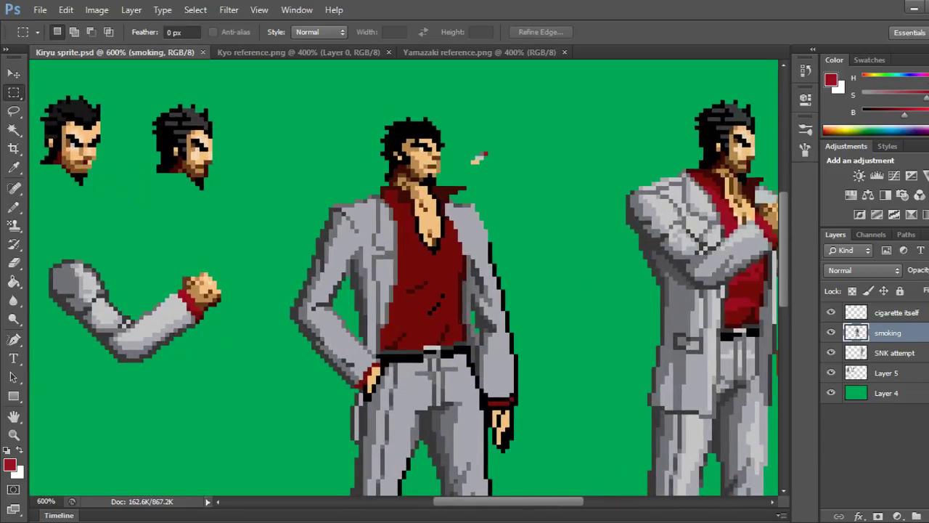
key("ctrl+plus")
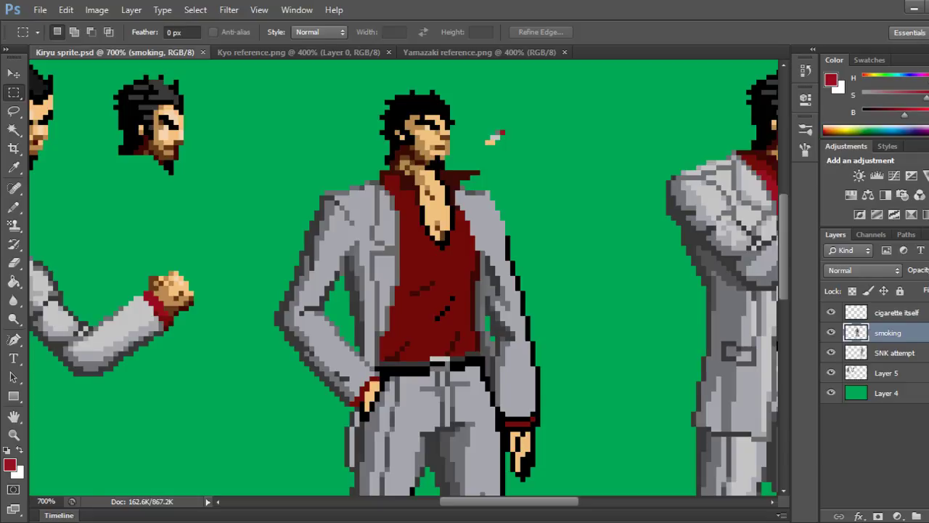
key("e")
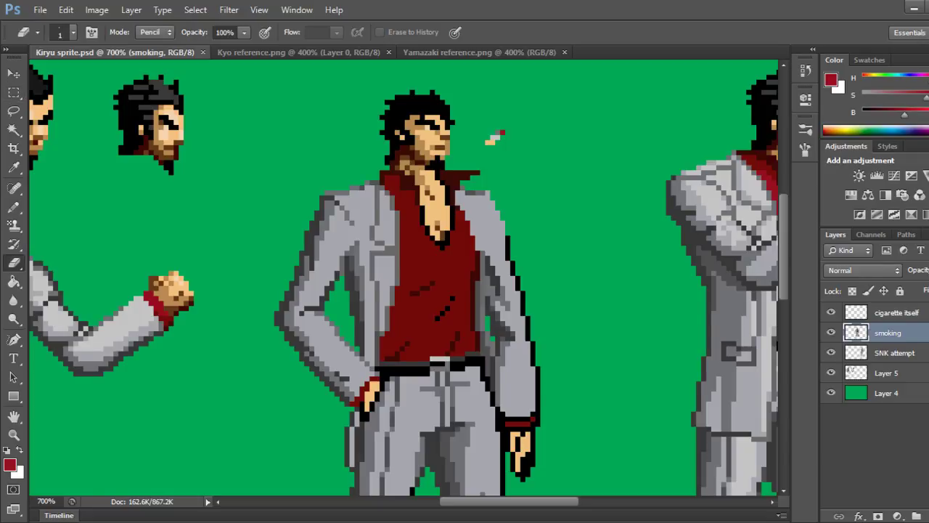
left_click(443, 167)
key("ctrl+s")
key("b")
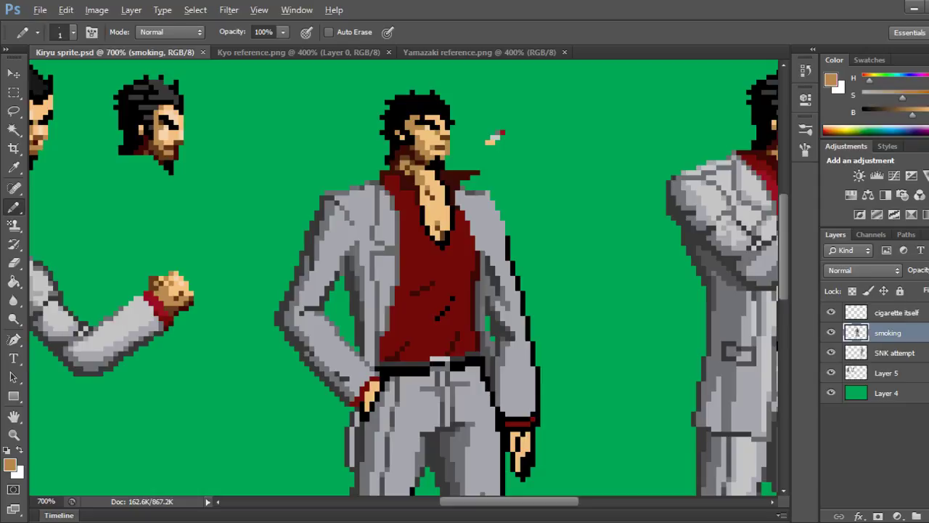
Add tan shading pixels to the smoking sprite's upper chest, just below the chin.
left_click(432, 173)
left_click(426, 172)
left_click(437, 183)
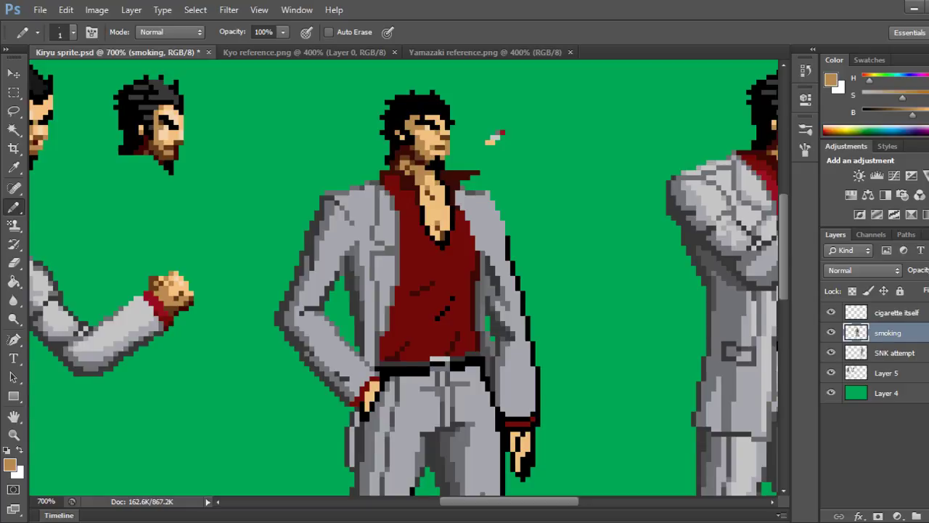
Recolour the black outline around the smoking sprite's bare chest with the shirt's dark red.
scroll(404, 283, "right", 3)
scroll(404, 280, "left", 10)
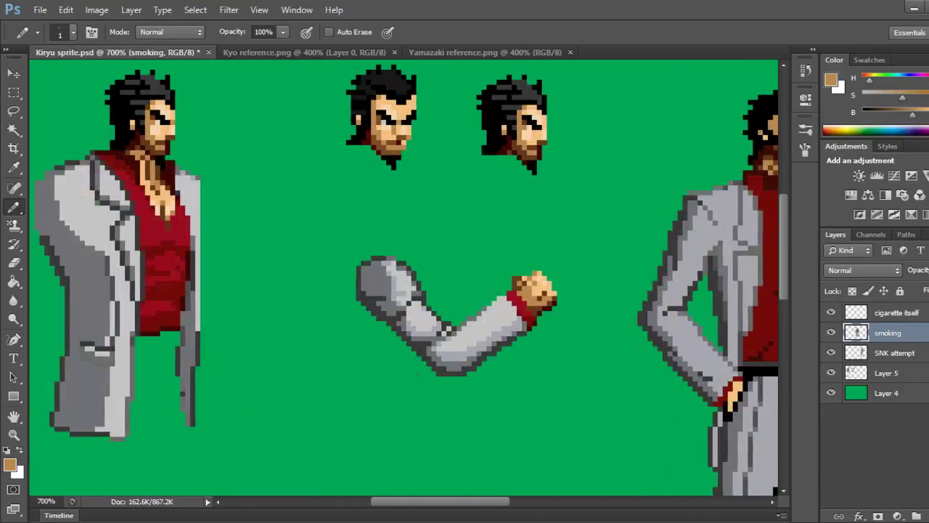
scroll(404, 280, "right", 6)
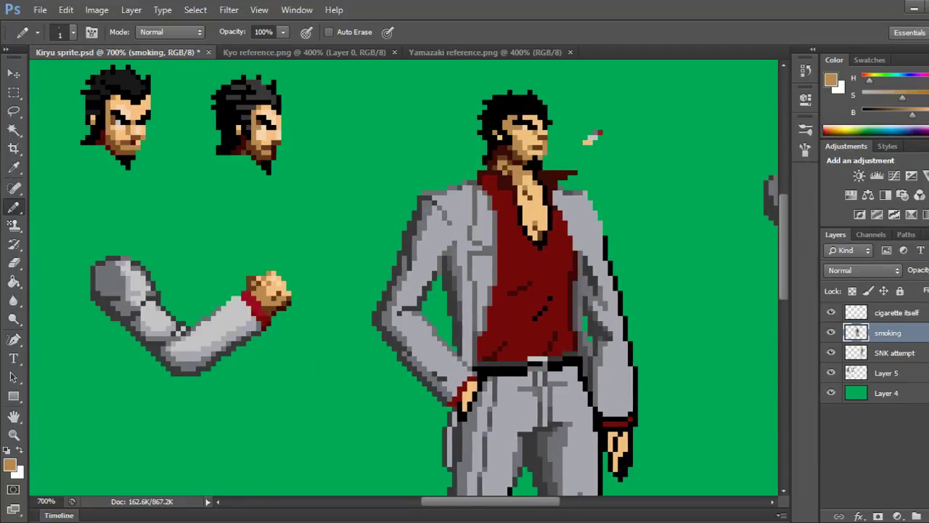
left_click(530, 279, "alt")
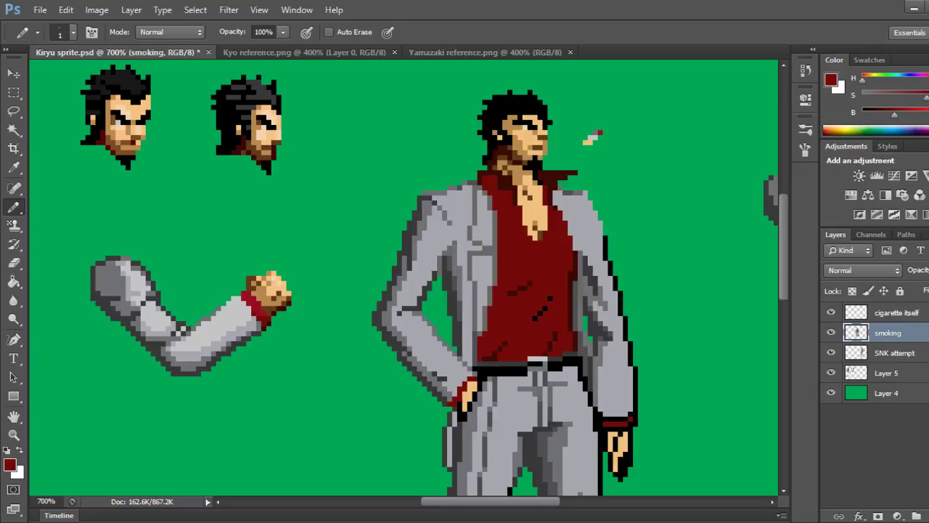
Touch up the pixels along the upper chest and collar edge with dark maroon and the face's tan shadow colour, and save the file.
left_click_drag(663, 259, 496, 259)
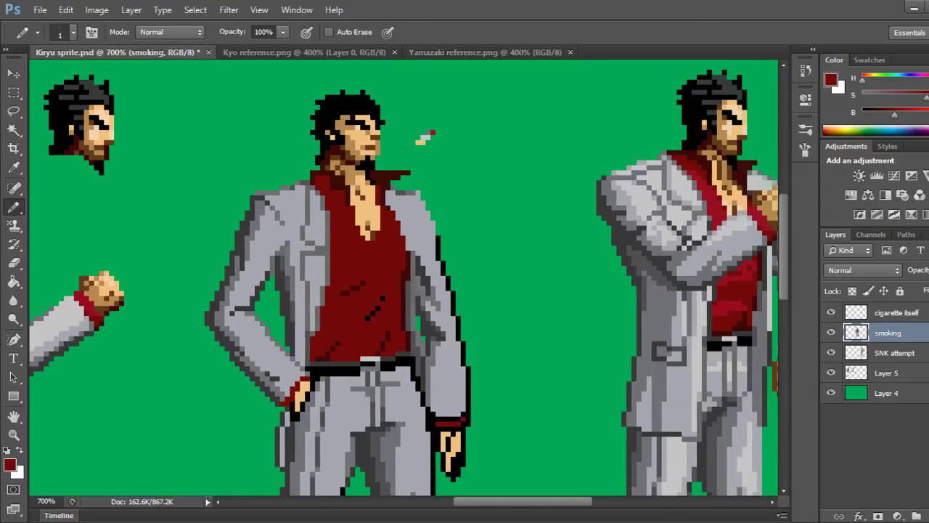
left_click(373, 183)
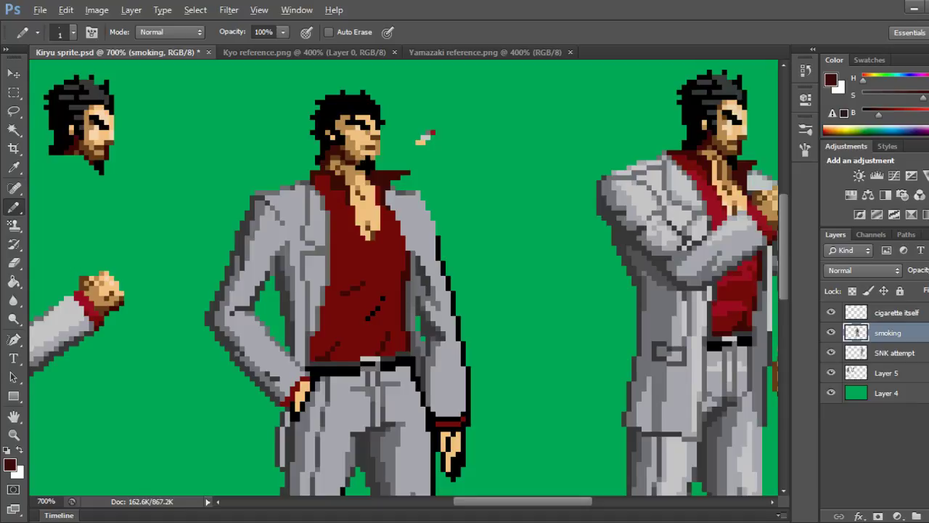
left_click(362, 146, "alt")
left_click(368, 178)
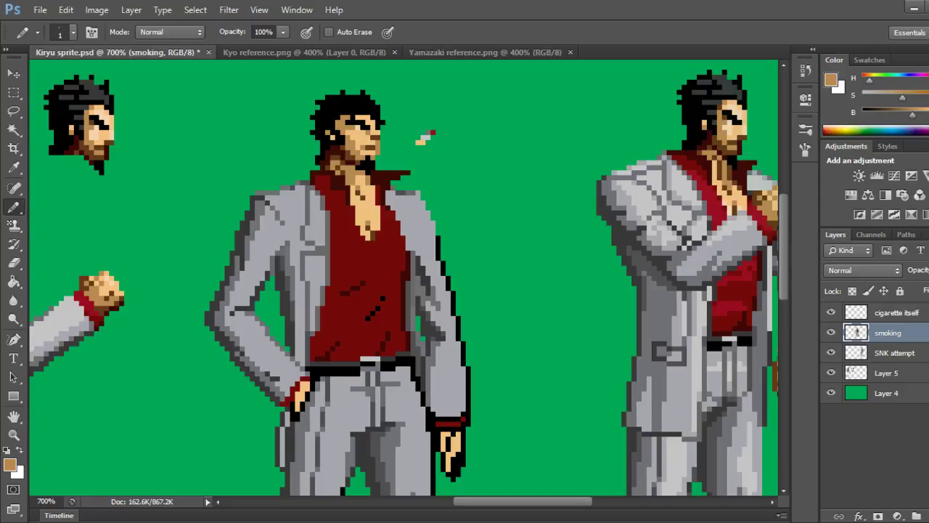
left_click(372, 183)
key("ctrl+z")
key("ctrl+s")
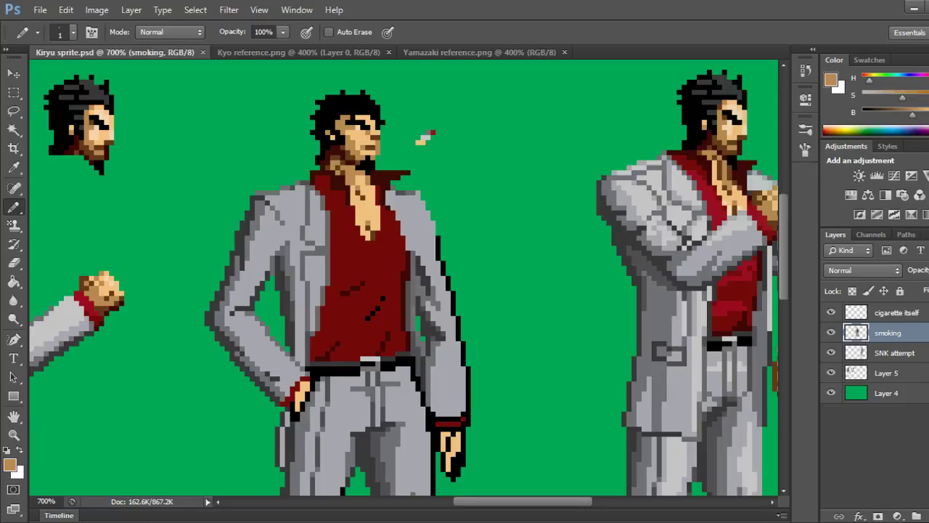
Examine the smoking sprite at several magnifications and compare its pose and shading with the Kyo reference image.
key("ctrl+minus")
key("ctrl+minus")
key("ctrl+minus")
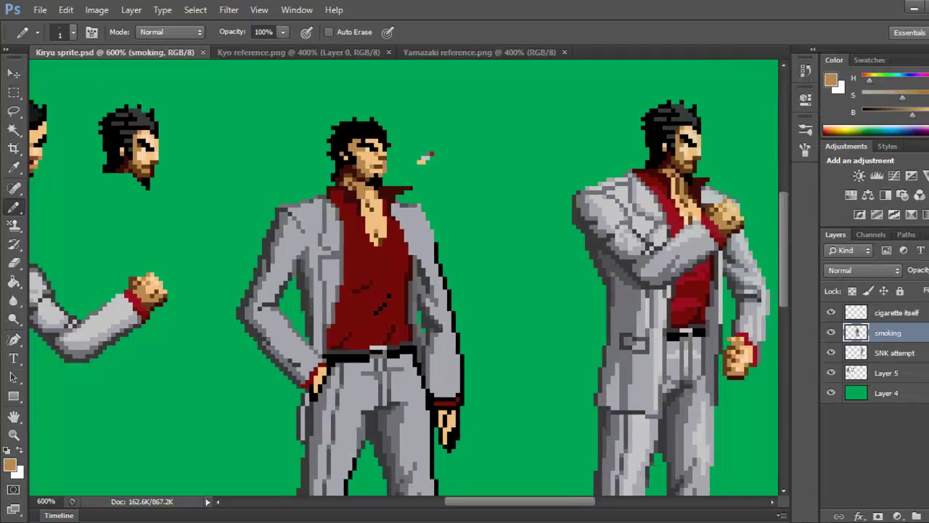
key("ctrl+minus")
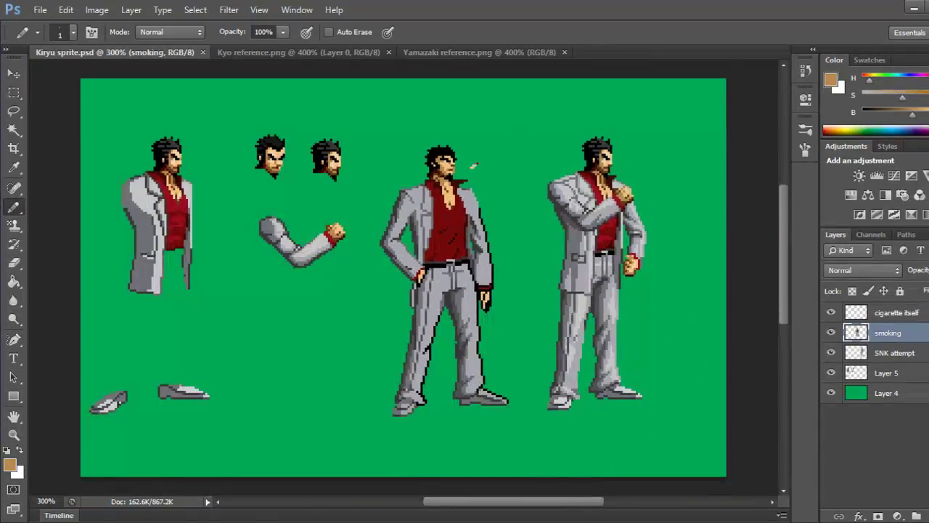
key("ctrl+plus")
key("ctrl+plus")
key("ctrl+plus")
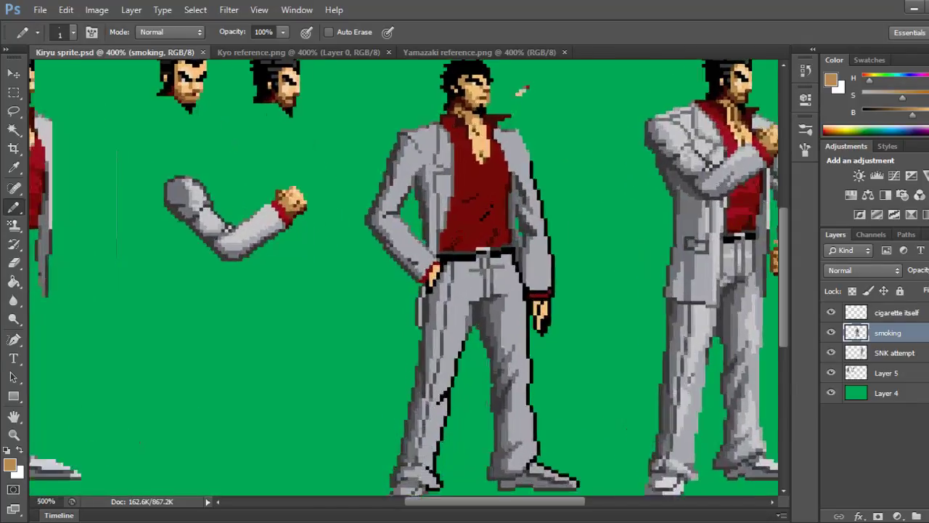
scroll(410, 279, "up", 4)
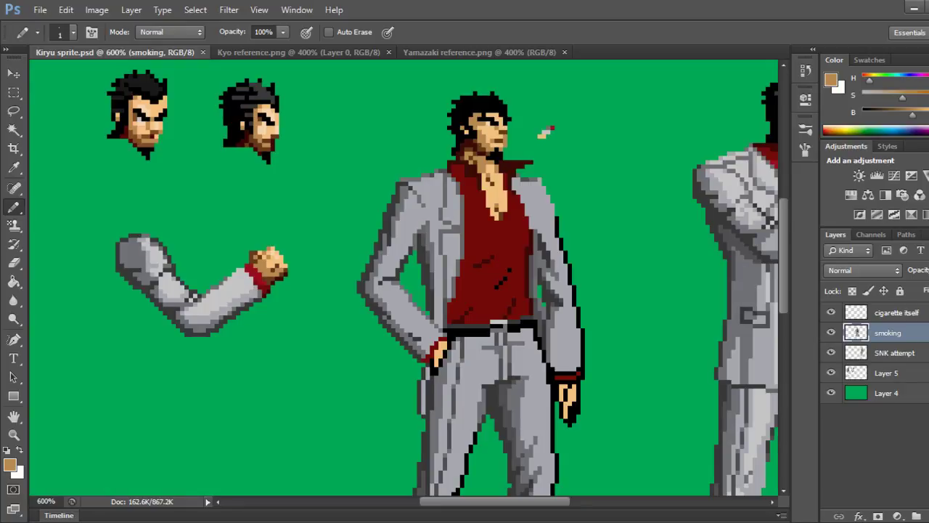
scroll(403, 279, "right", 4)
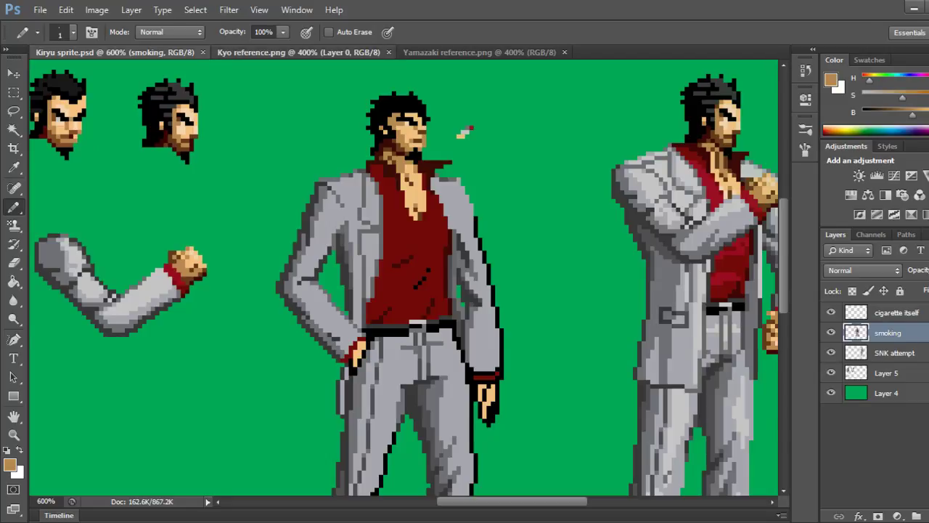
left_click(298, 52)
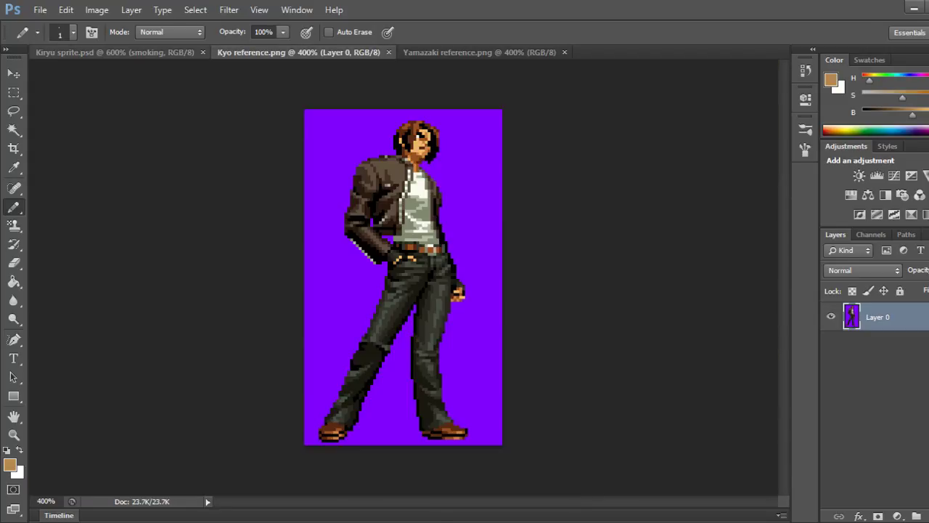
left_click(115, 53)
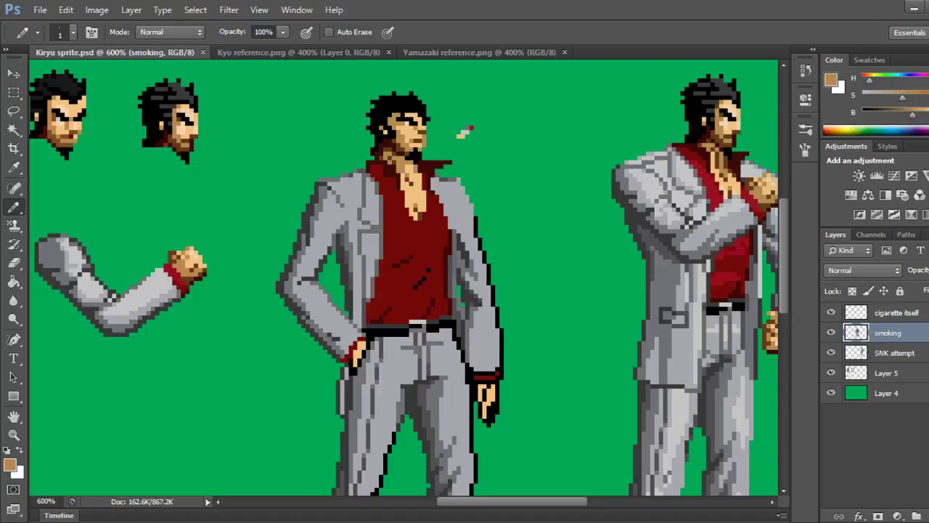
key("ctrl+minus")
key("ctrl+minus")
key("ctrl+minus")
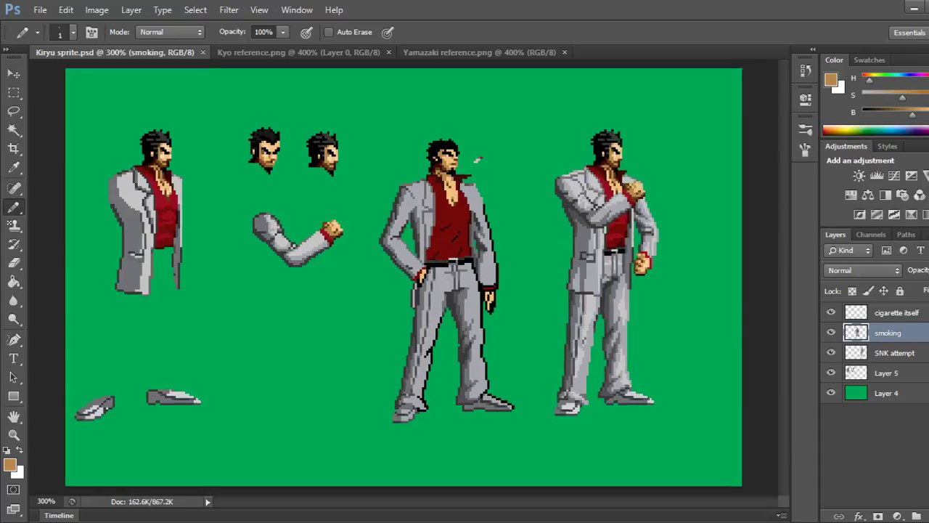
Recolour the black pixels on the edge of the smoking sprite's pocketed hand with the chest's tan shadow colour.
key("ctrl+plus")
key("ctrl+plus")
key("ctrl+plus")
key("ctrl+plus")
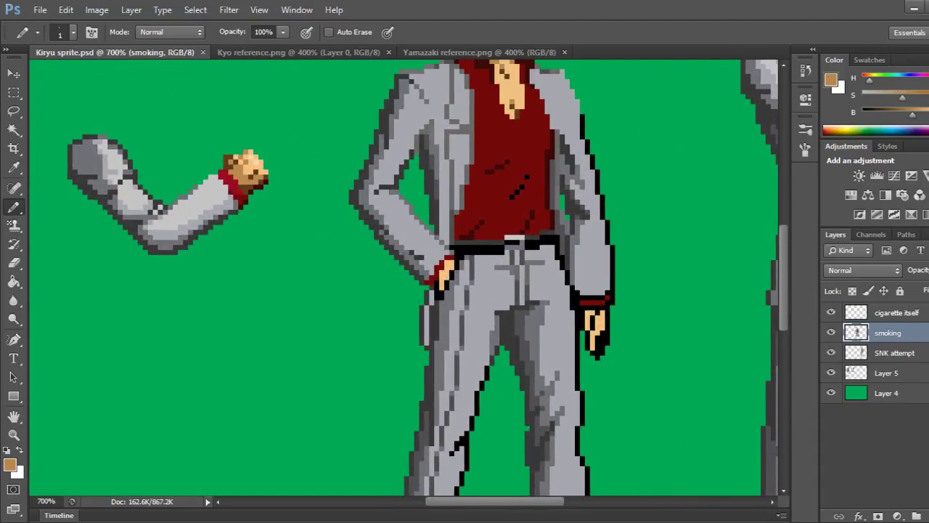
scroll(404, 277, "right", 3)
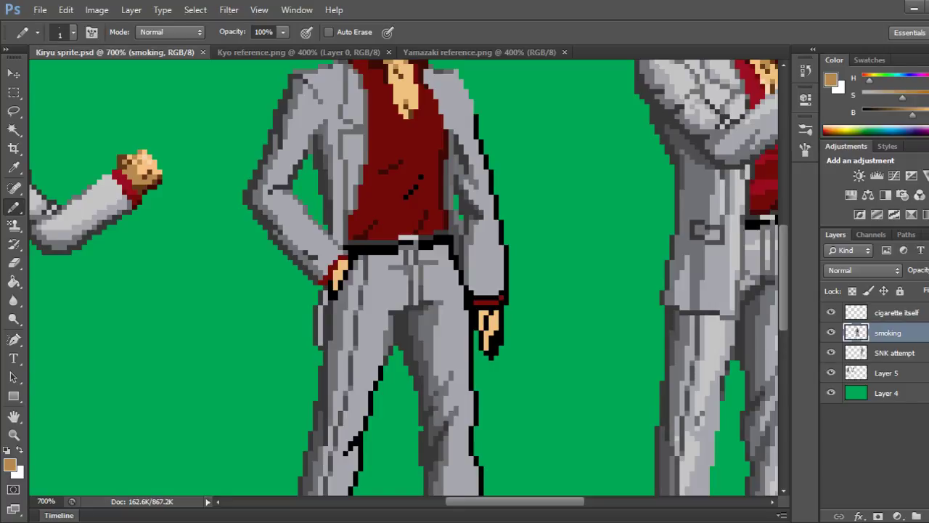
left_click(408, 105, "alt")
left_click_drag(330, 282, 336, 287)
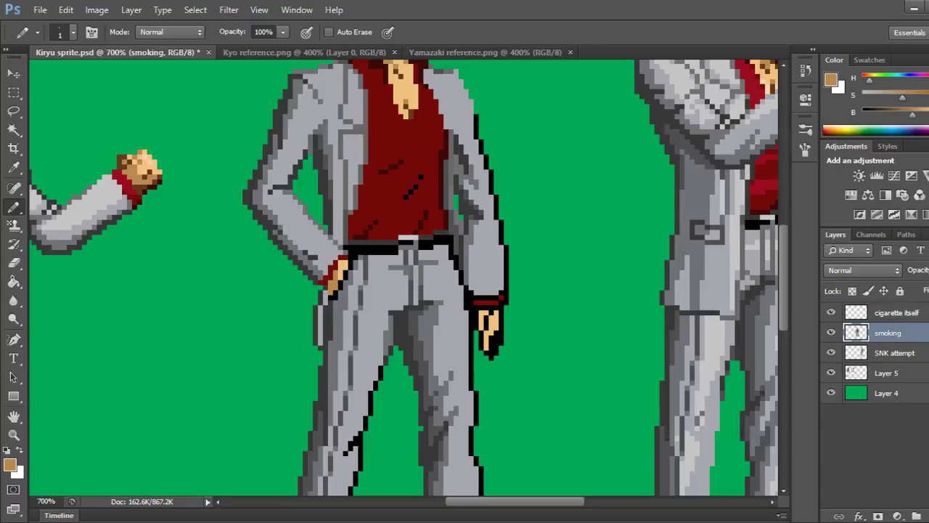
Darken the outer edge of the pocketed hand with the dark brown from the chest and save the file.
scroll(474, 127, "up", 3)
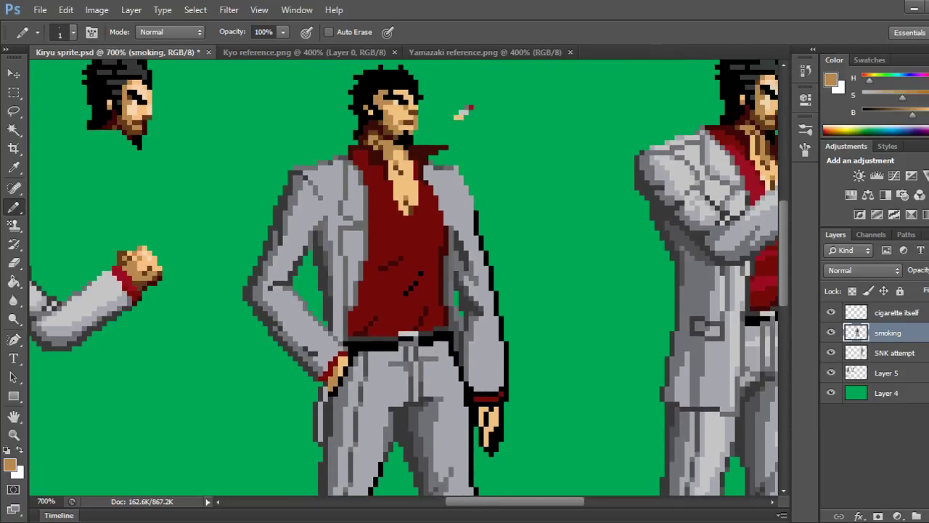
left_click(419, 226, "alt")
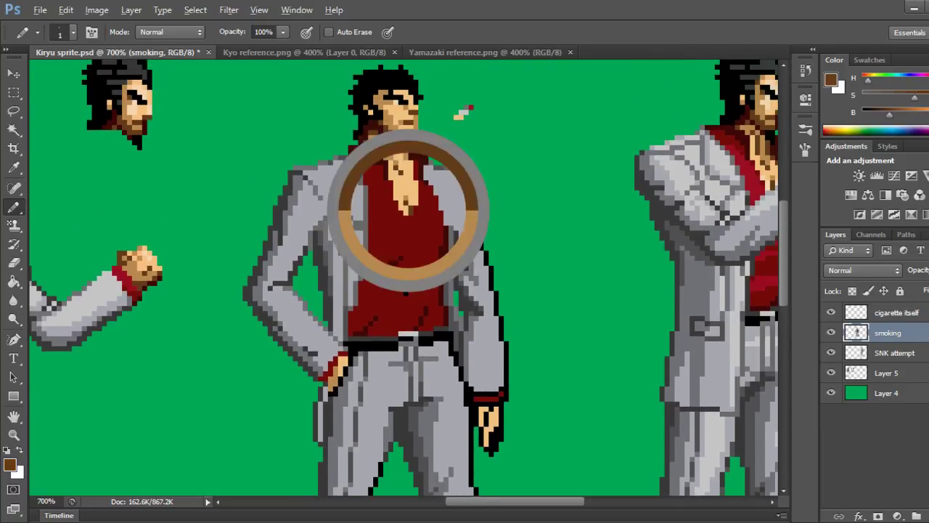
left_click_drag(331, 379, 331, 389)
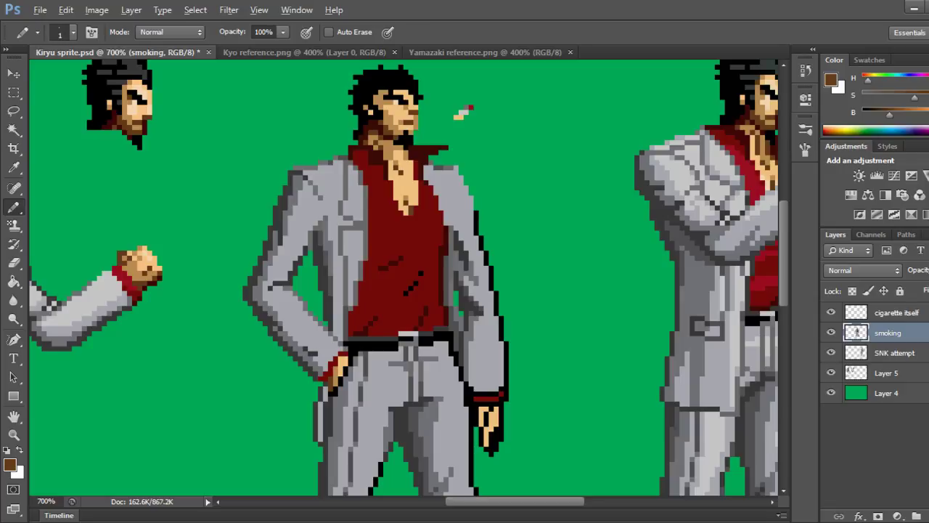
left_click(336, 376, "alt")
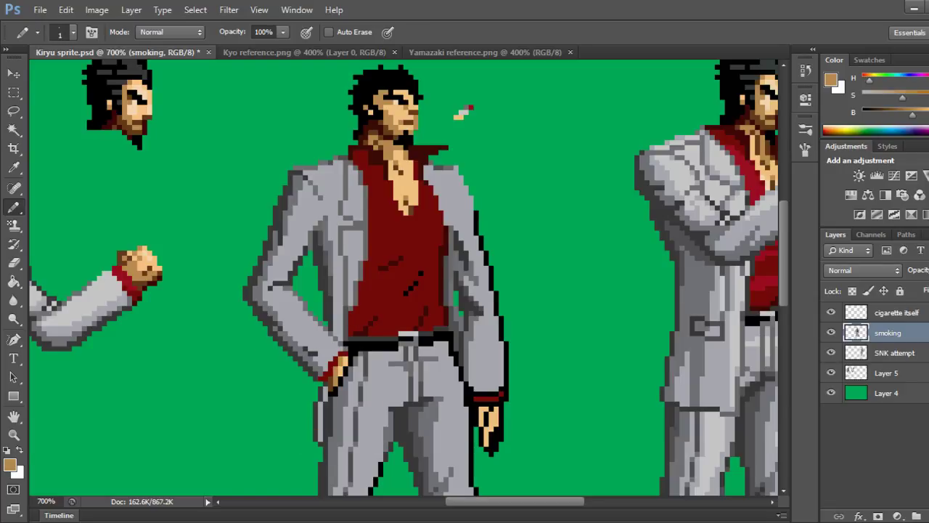
key("ctrl+s")
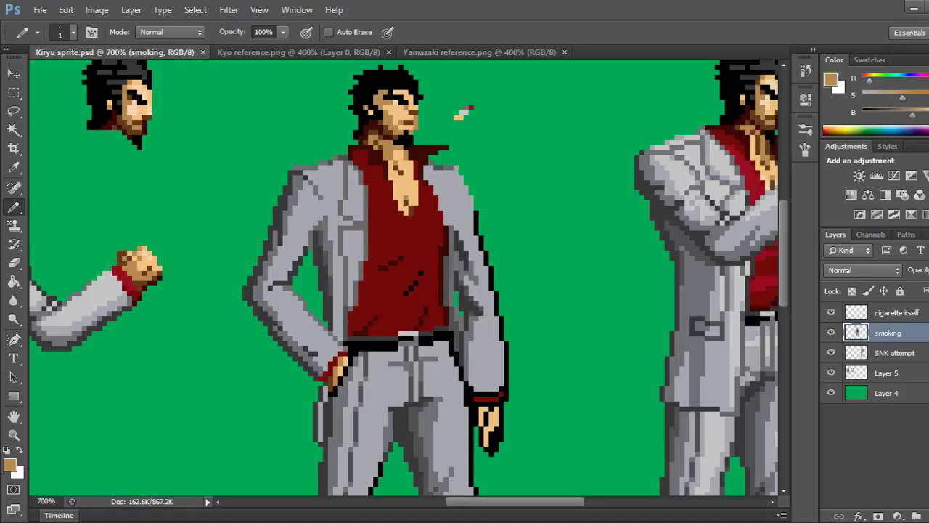
Examine the smoking sprite as a whole and up close, comparing its jacket and torso with the SNK-style version.
key("ctrl+minus")
key("ctrl+minus")
key("ctrl+minus")
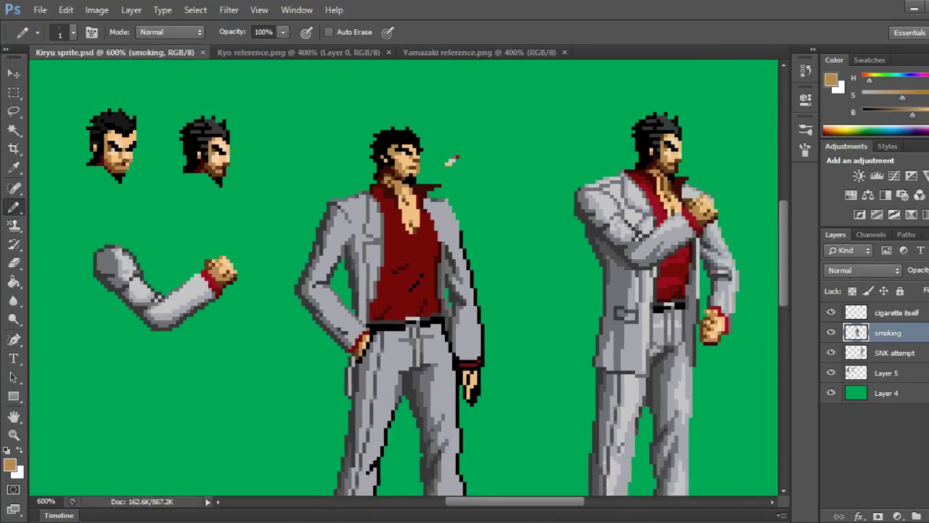
scroll(419, 280, "down", 1)
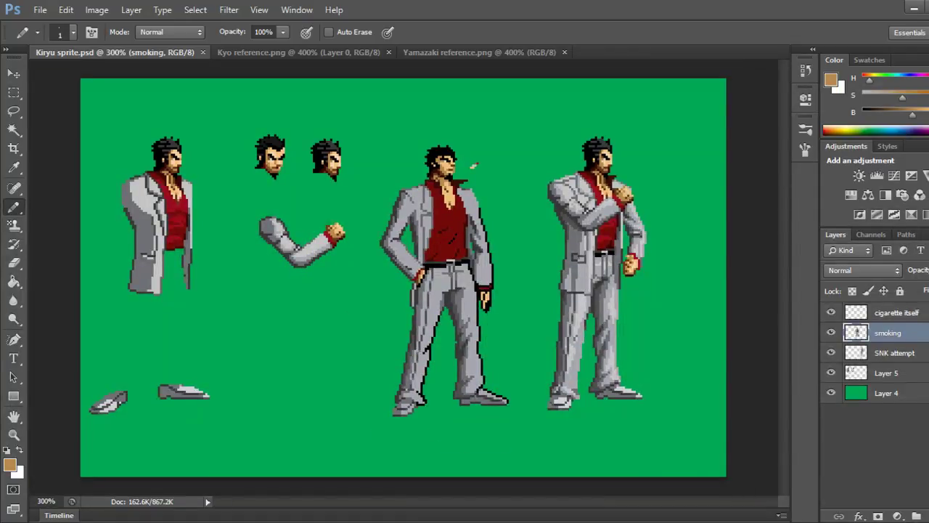
scroll(402, 280, "up", 4)
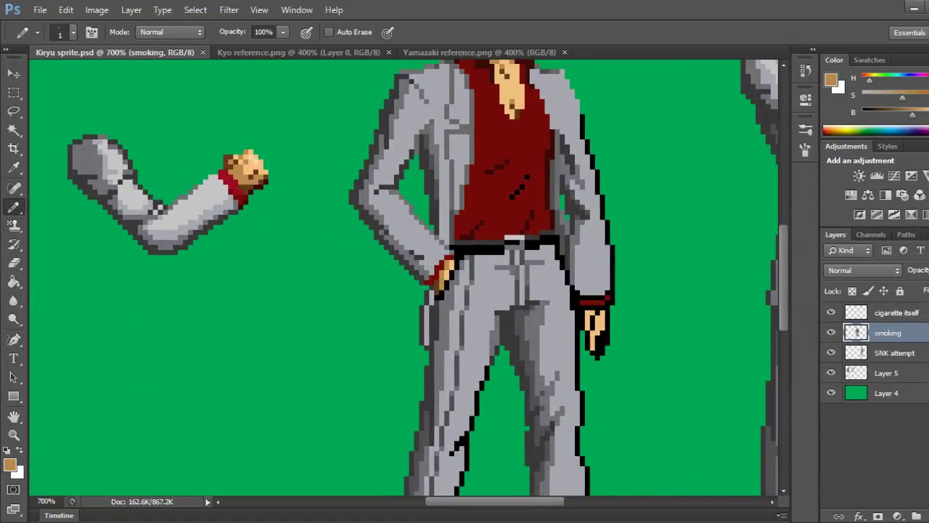
scroll(404, 277, "right", 4)
scroll(403, 278, "left", 2)
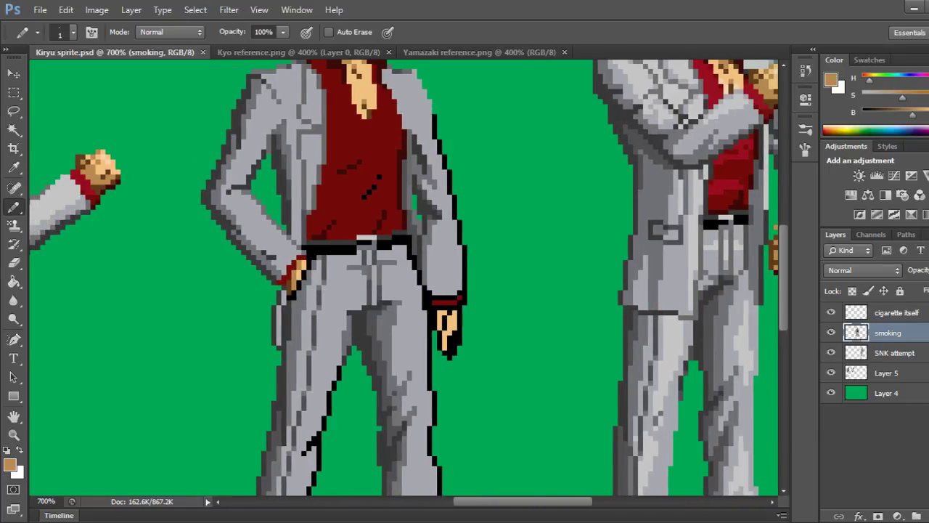
scroll(404, 278, "up", 4)
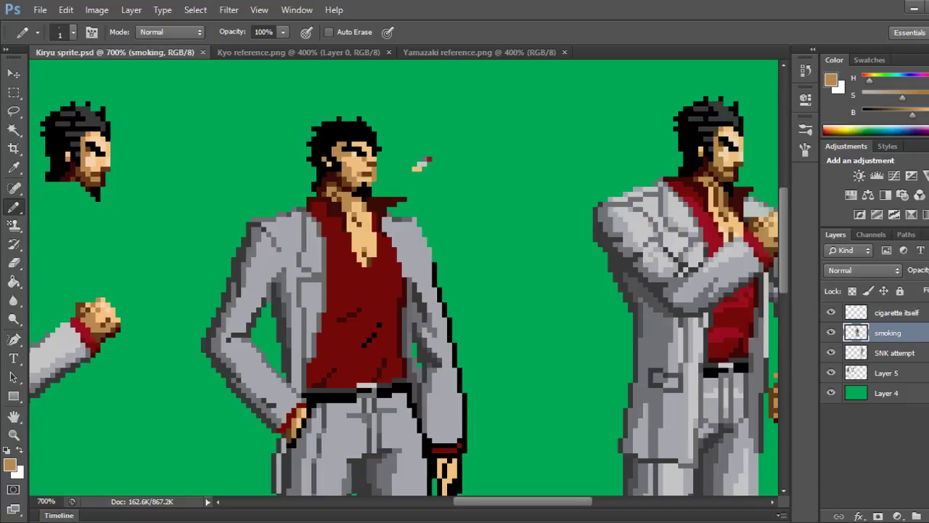
scroll(404, 277, "up", 1)
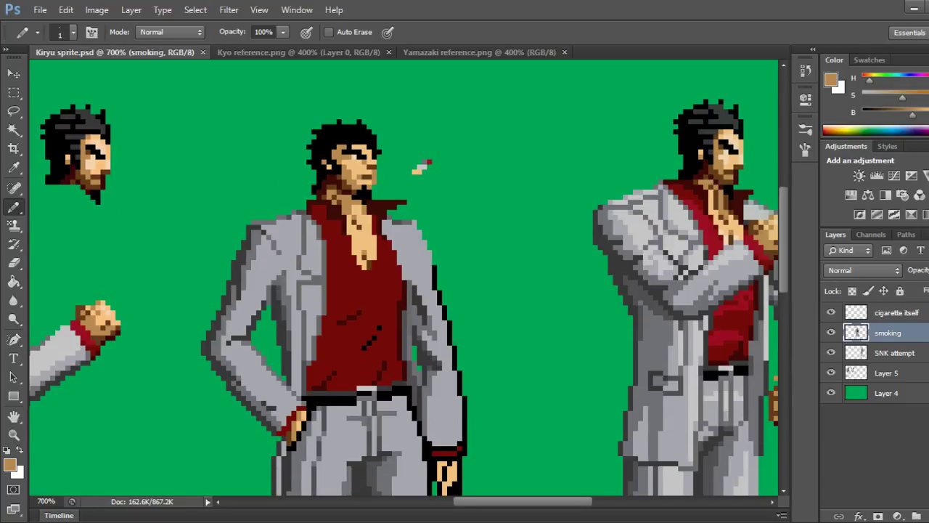
Repaint pixels along the top edge of the smoking sprite's bent-arm shoulder with the jacket's light grey.
left_click(278, 230, "alt")
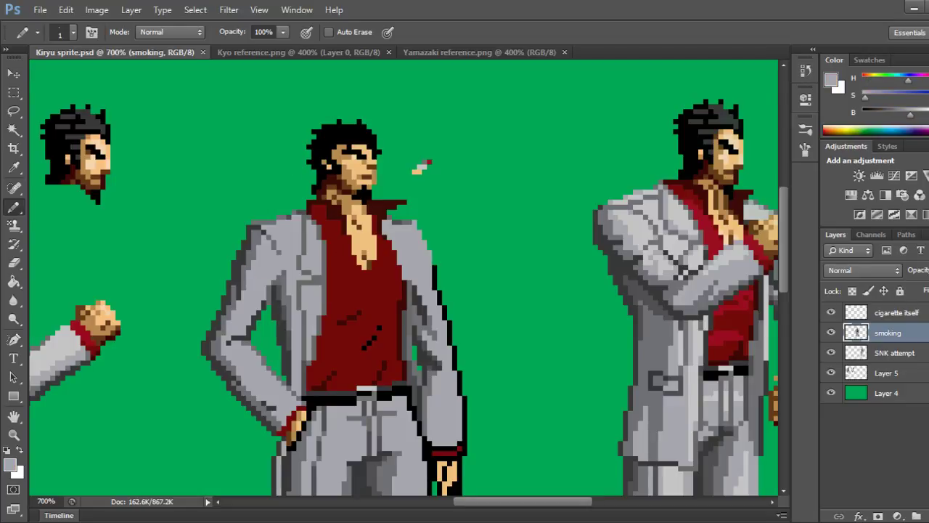
left_click(274, 222)
left_click(269, 222)
left_click(289, 216)
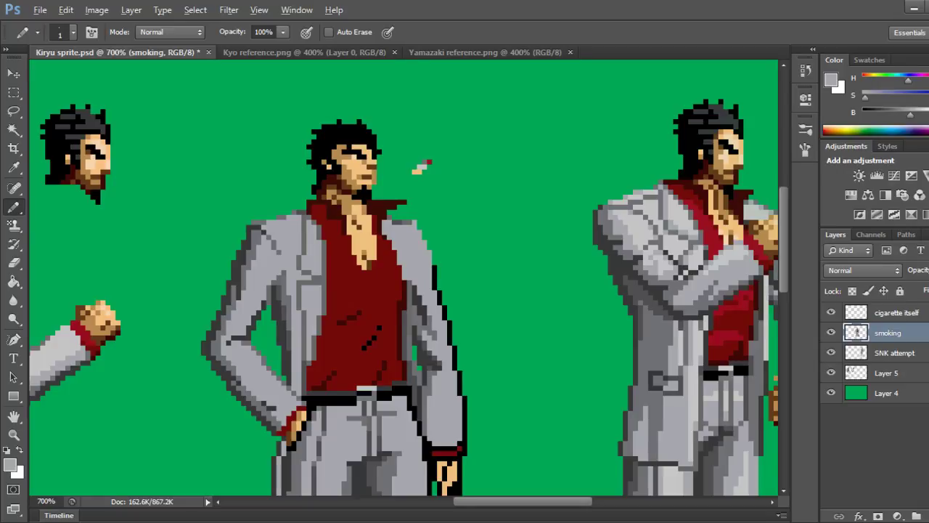
Touch up the shading along the top of the bent-arm shoulder with the jacket's darker and light greys, and save the file.
left_click(258, 233, "alt")
left_click(268, 233)
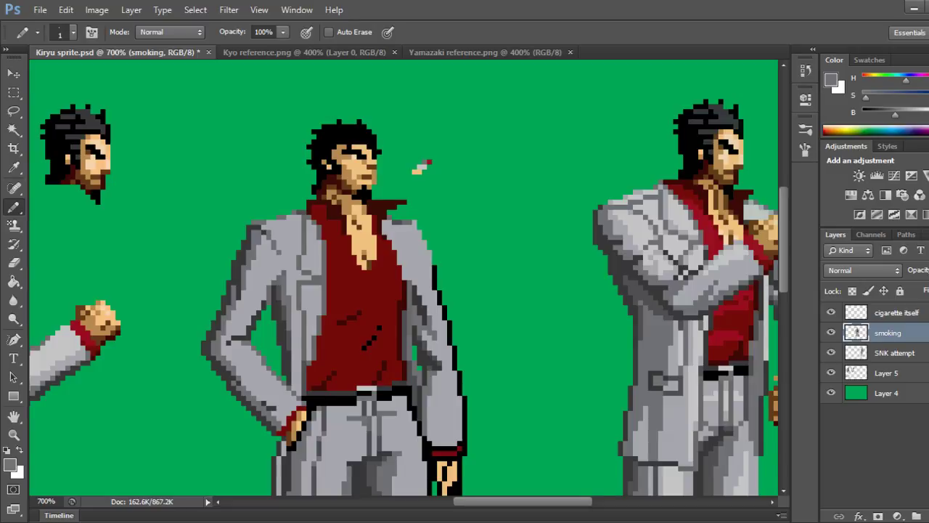
left_click(264, 227)
left_click(268, 228)
left_click(274, 227)
left_click(279, 228)
left_click(284, 227)
key("ctrl+alt+z")
key("ctrl+alt+z")
left_click(279, 227)
left_click(294, 222)
left_click(299, 222)
left_click(279, 222)
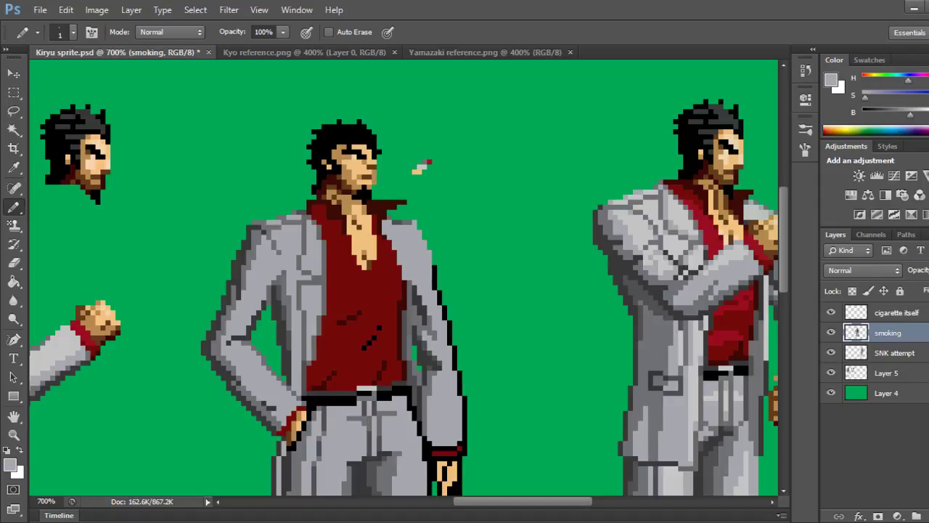
key("ctrl+s")
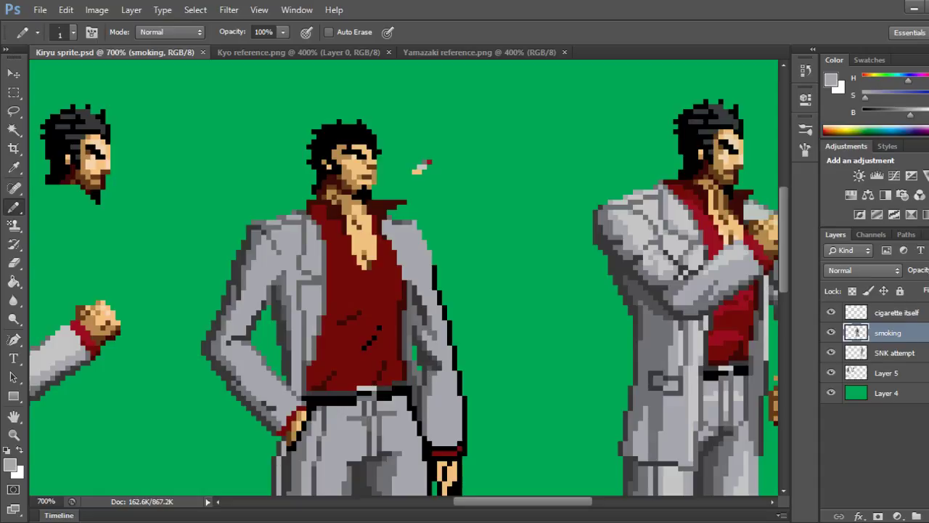
Examine the smoking sprite at several magnifications, comparing its jacket and shirt shading with the SNK-style version.
key("ctrl+minus")
key("ctrl+minus")
key("ctrl+minus")
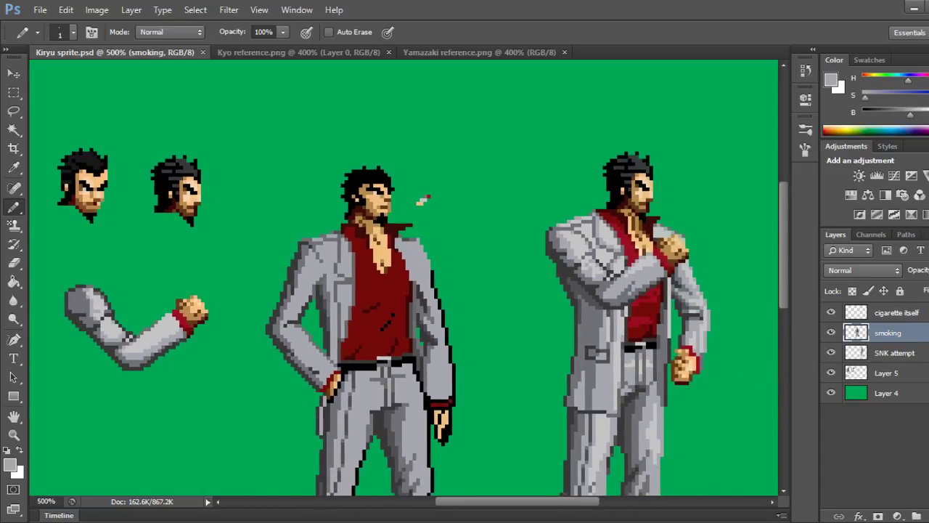
key("ctrl+minus")
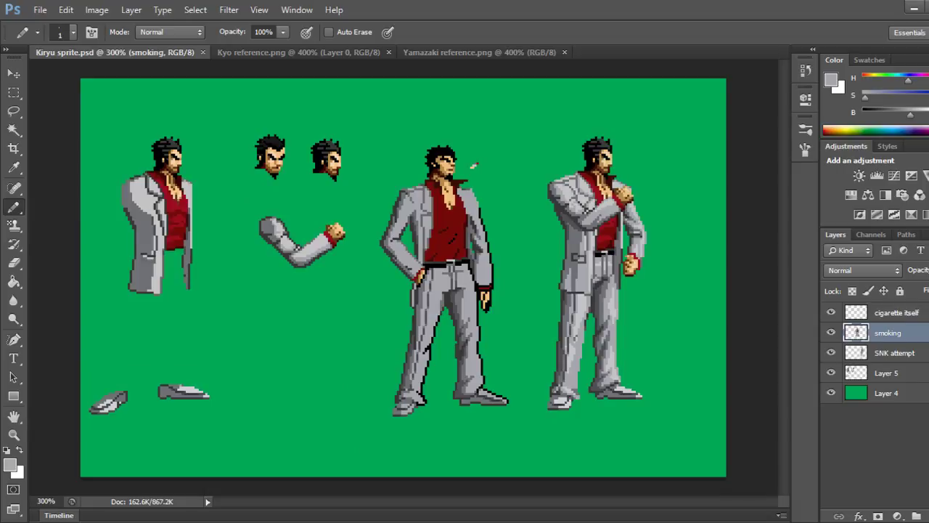
key("ctrl+plus")
key("ctrl+plus")
key("ctrl+plus")
key("ctrl+plus")
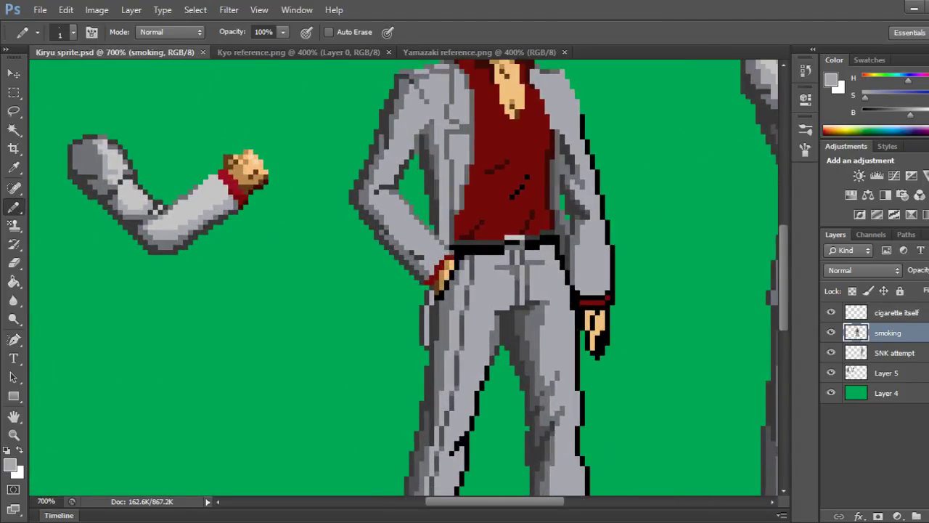
scroll(406, 278, "up", 5)
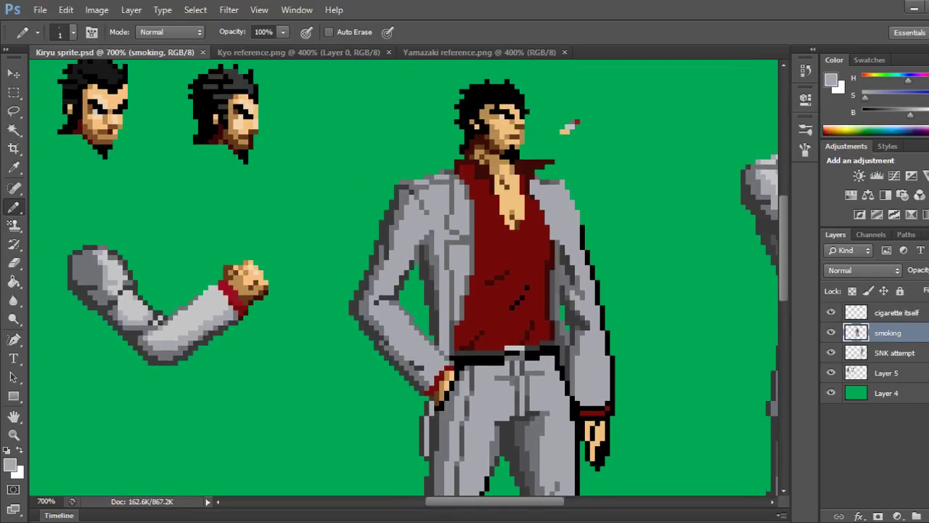
scroll(407, 278, "right", 5)
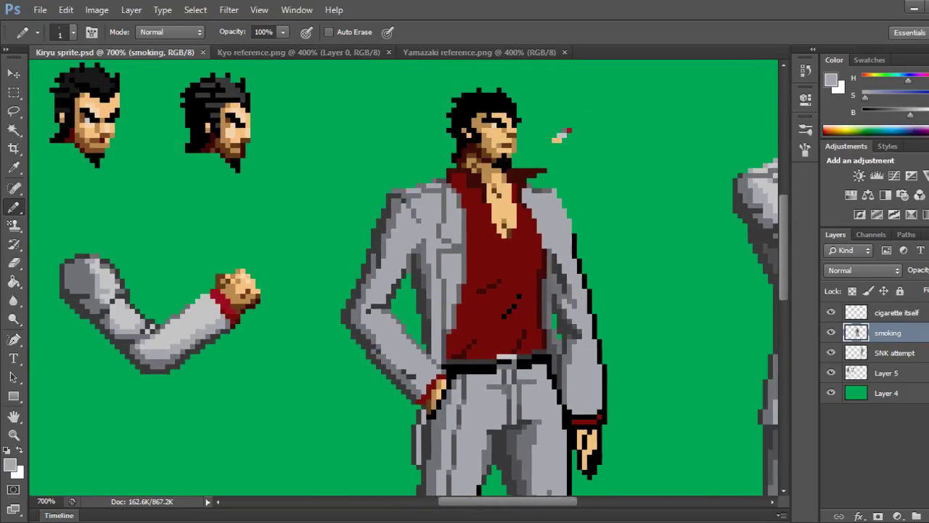
scroll(404, 282, "right", 1)
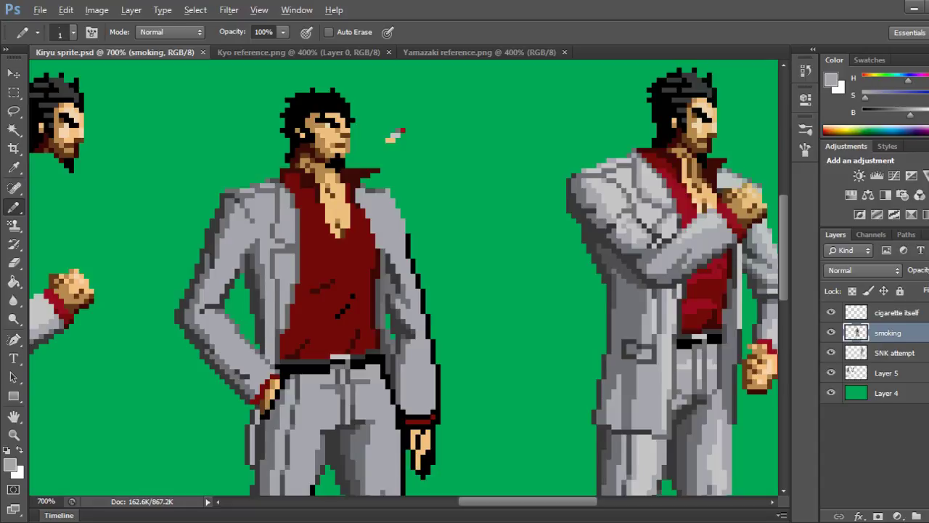
Paint the upper shirt around and below the open collar with the brighter crimson, saving the file along the way.
left_click(334, 275, "alt")
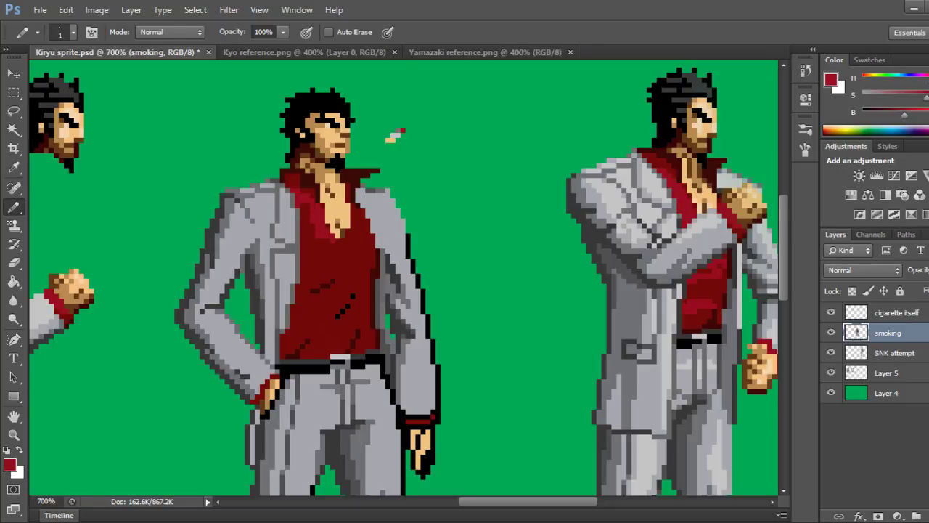
key("ctrl+s")
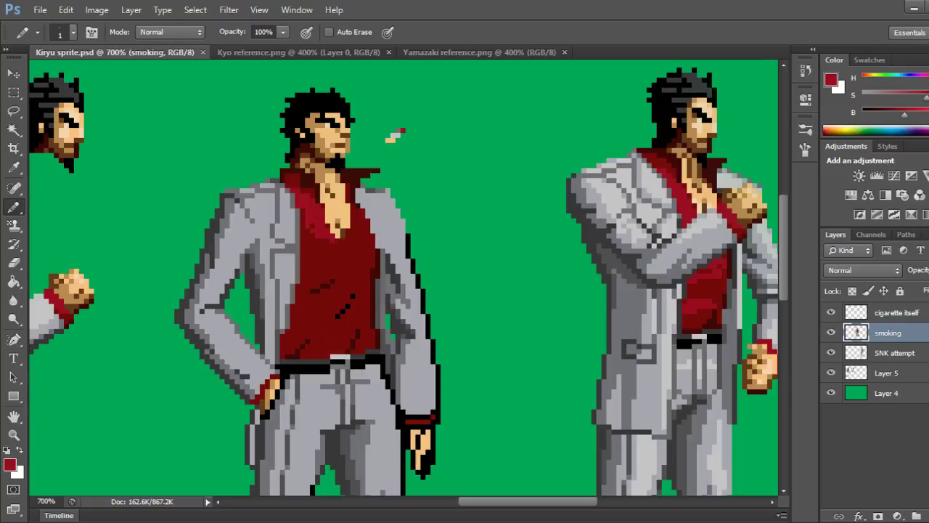
left_click_drag(313, 246, 317, 241)
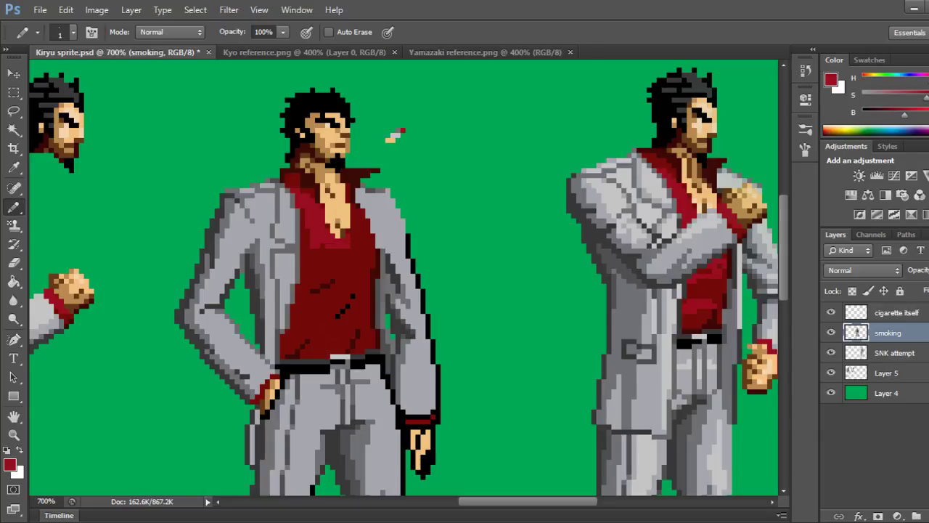
left_click(342, 251)
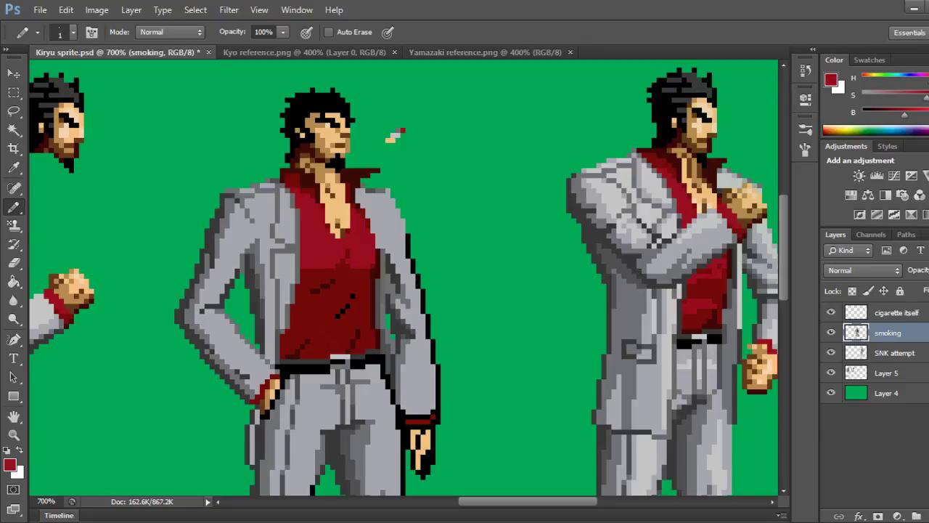
Add diagonal crimson fold highlights across the lower half of the smoking sprite's shirt and save the file.
left_click_drag(527, 501, 498, 501)
scroll(403, 283, "right", 2)
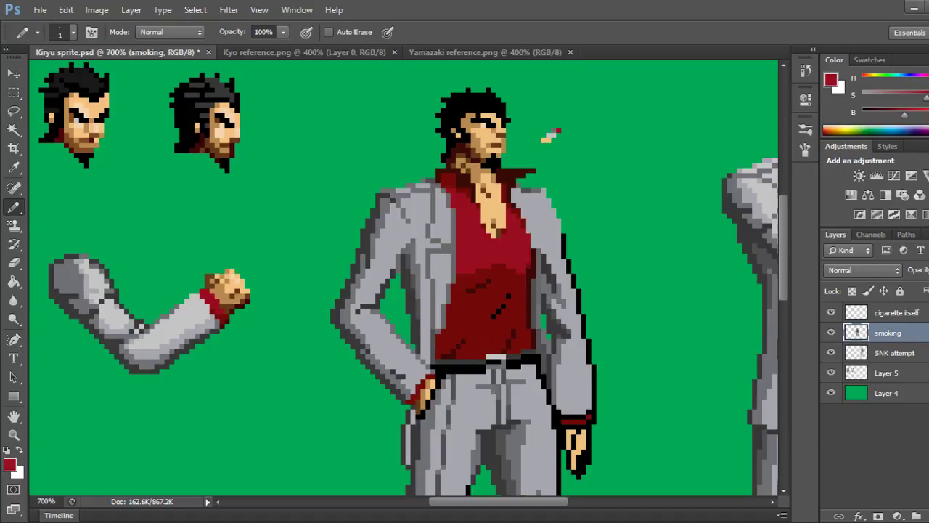
scroll(404, 283, "right", 2)
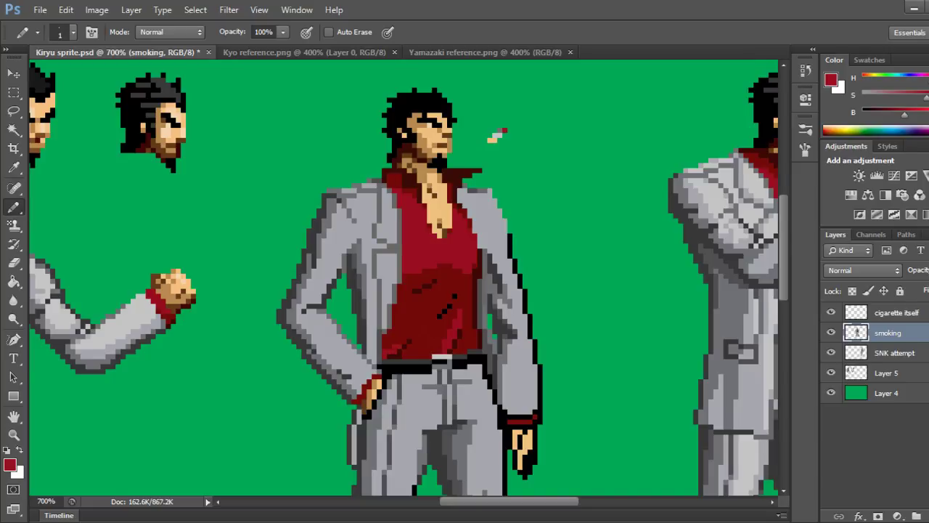
left_click(402, 342)
left_click(409, 336)
left_click_drag(429, 332, 430, 337)
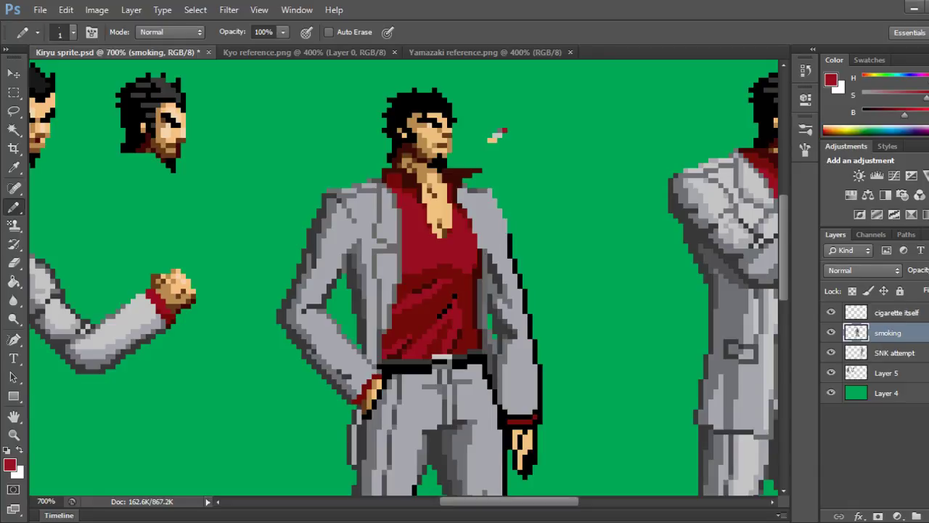
key("ctrl+s")
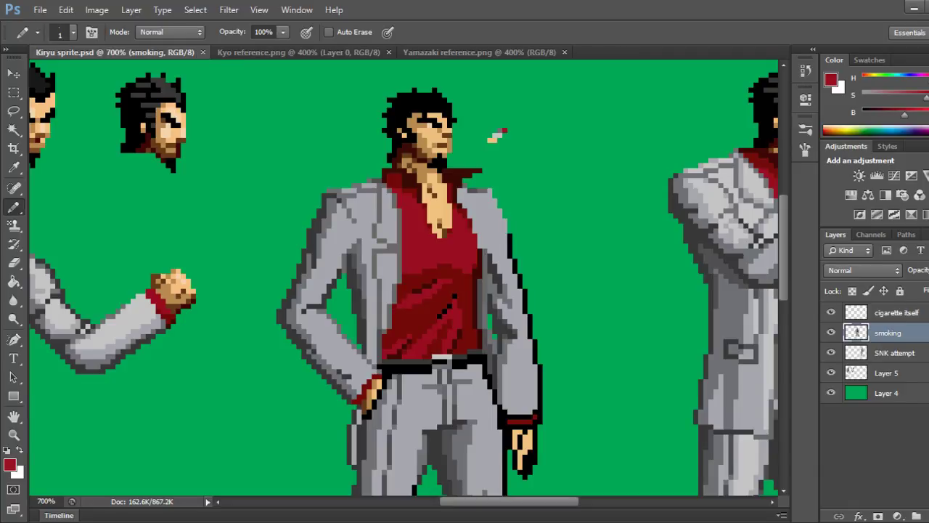
Examine the smoking sprite's new shirt shading at several magnifications beside the SNK-style version.
scroll(461, 241, "down", 3)
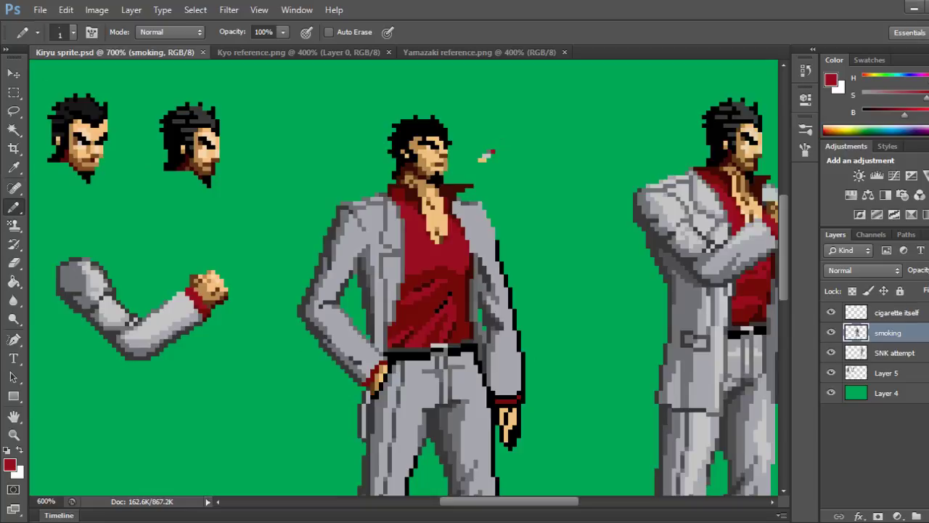
key("ctrl+minus")
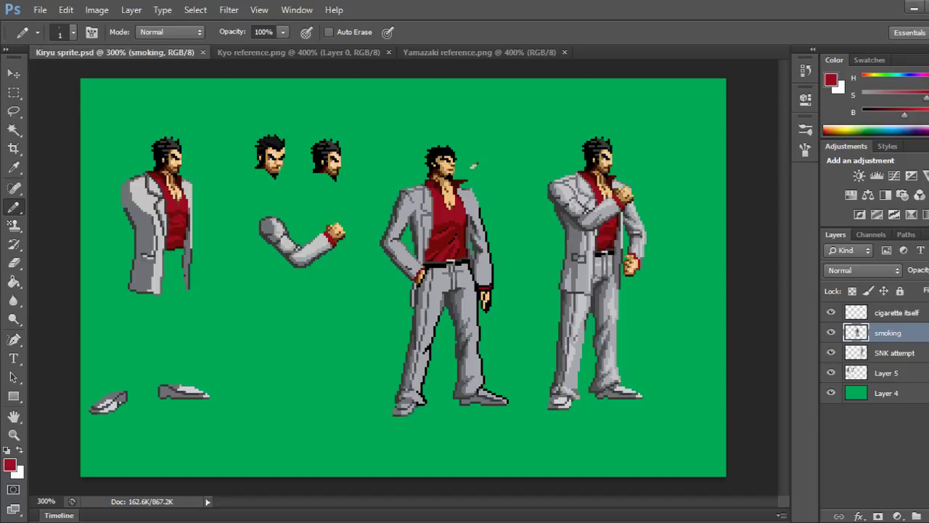
key("ctrl+plus")
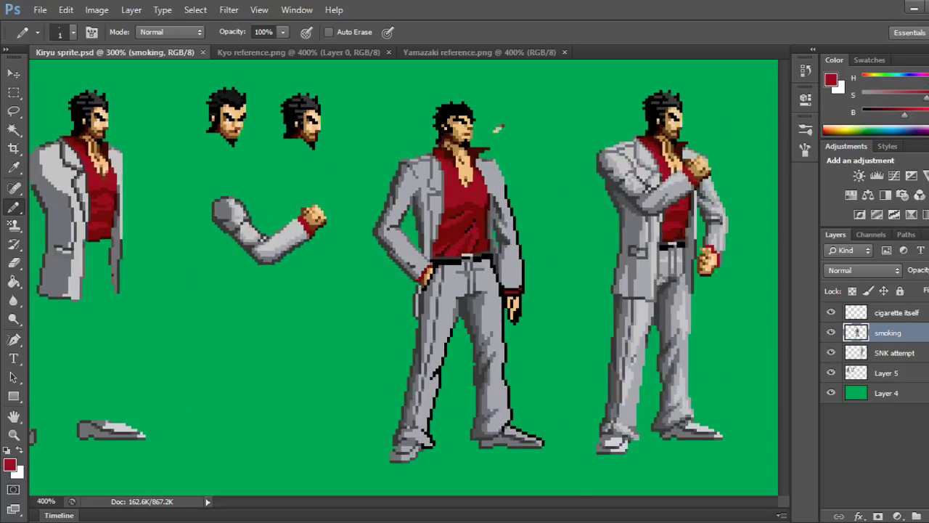
key("ctrl+plus")
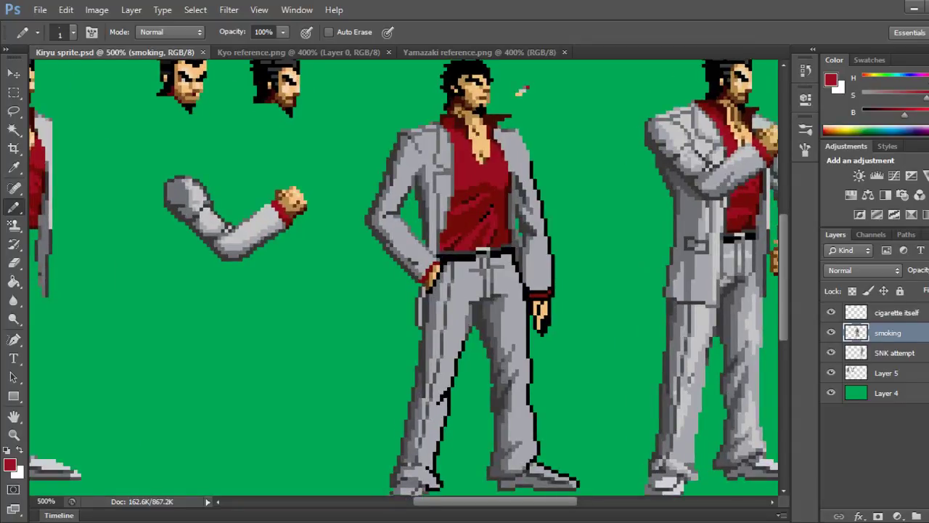